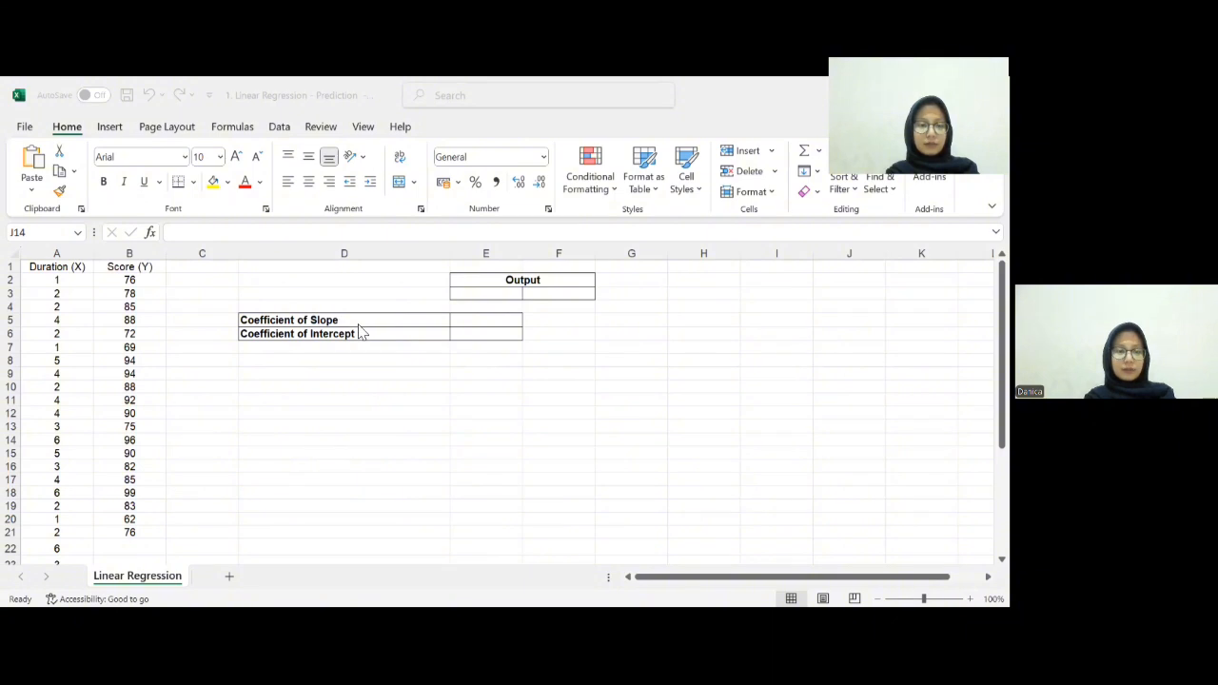
- Examine the Duration (X) and Score (Y) data and the output area for slope and intercept
{"action": "scroll", "coordinate": [201, 476], "scroll_direction": "down", "scroll_amount": 5}
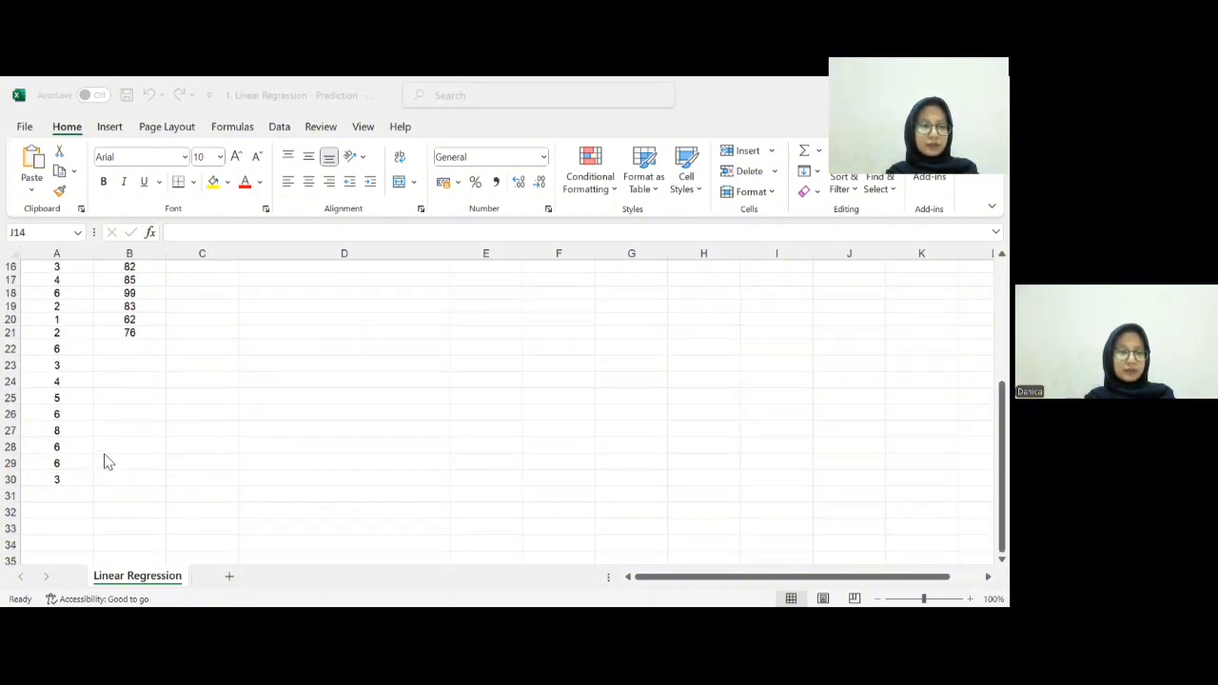
{"action": "scroll", "coordinate": [103, 459], "scroll_direction": "down", "scroll_amount": 1}
{"action": "scroll", "coordinate": [108, 429], "scroll_direction": "up", "scroll_amount": 3}
{"action": "scroll", "coordinate": [108, 430], "scroll_direction": "down", "scroll_amount": 2}
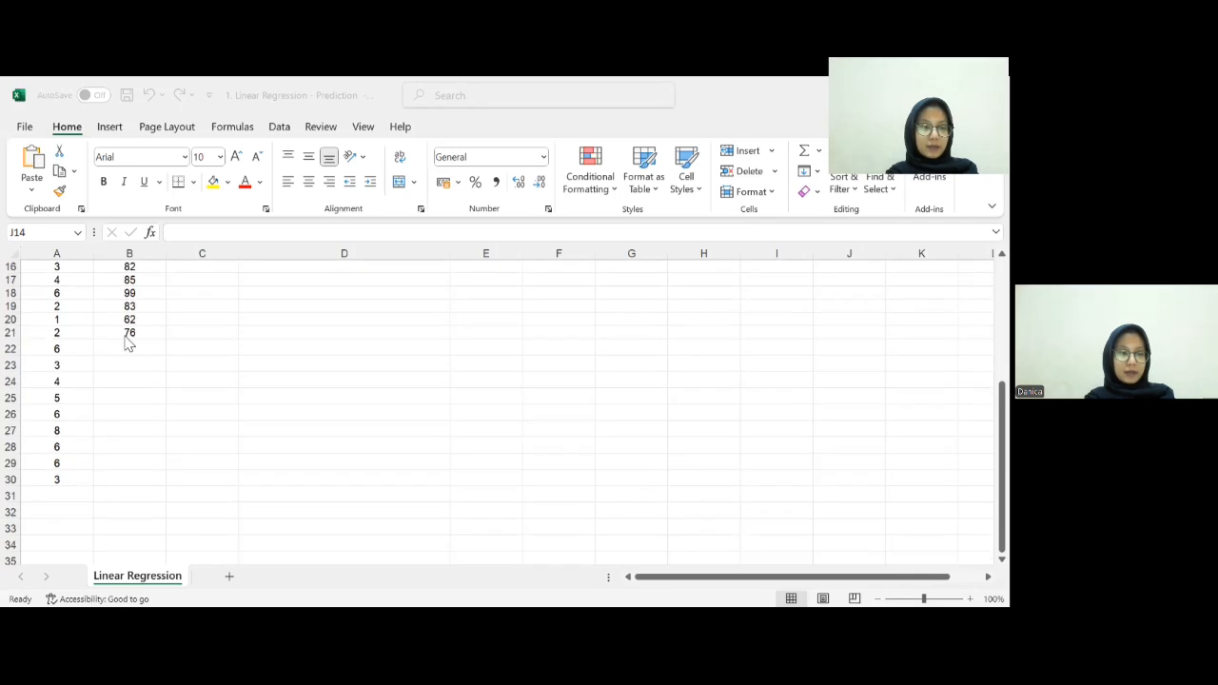
{"action": "scroll", "coordinate": [118, 432], "scroll_direction": "up", "scroll_amount": 1}
{"action": "scroll", "coordinate": [142, 451], "scroll_direction": "up", "scroll_amount": 4}
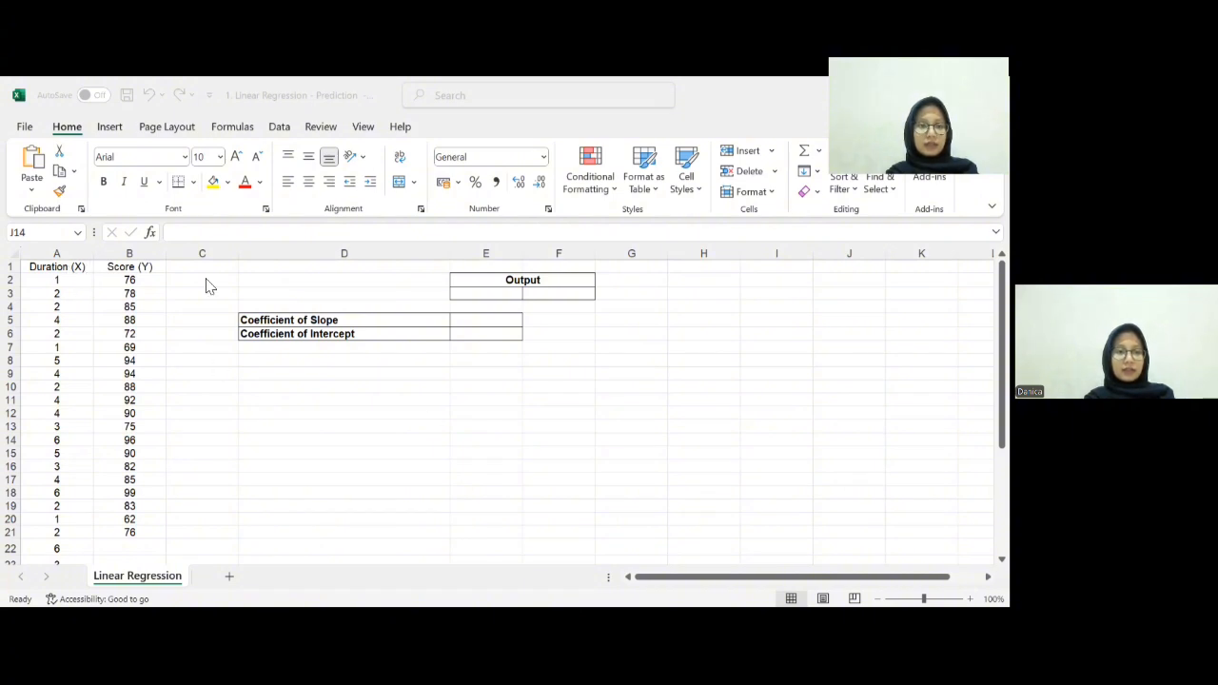
{"action": "left_click", "coordinate": [75, 268]}
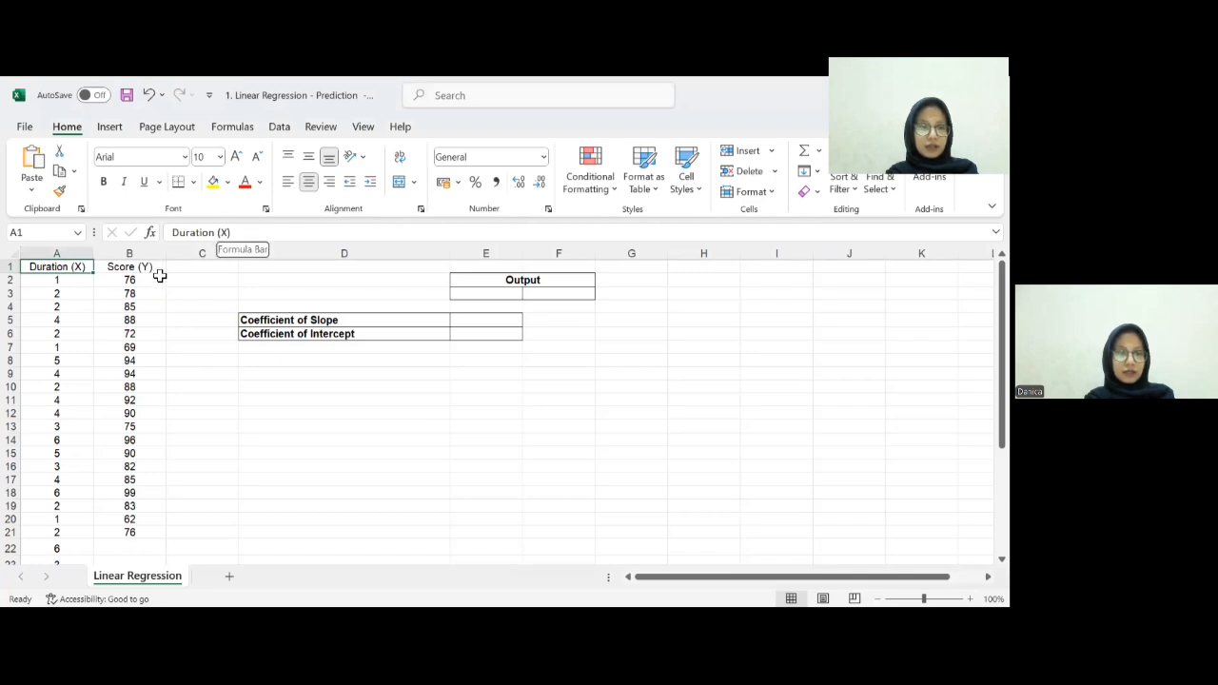
{"action": "left_click", "coordinate": [560, 443]}
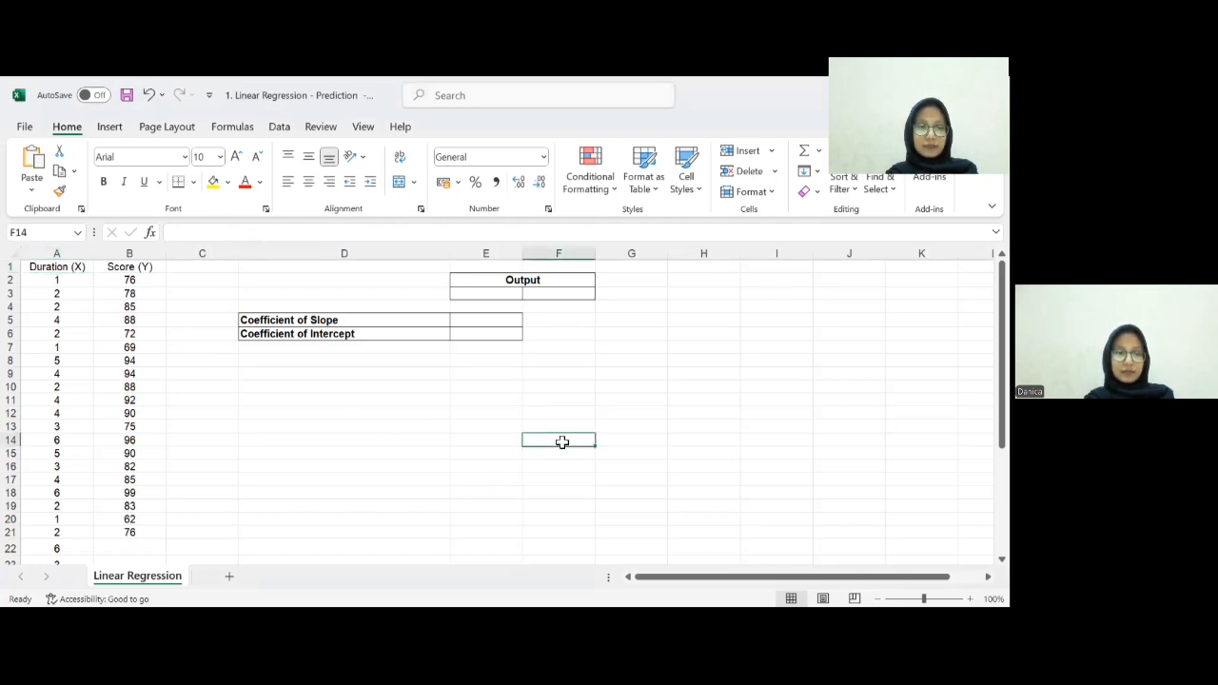
- Start a LINEST formula in the slope cell E5 using the scores B2:B21 as known y values
{"action": "left_click", "coordinate": [486, 323]}
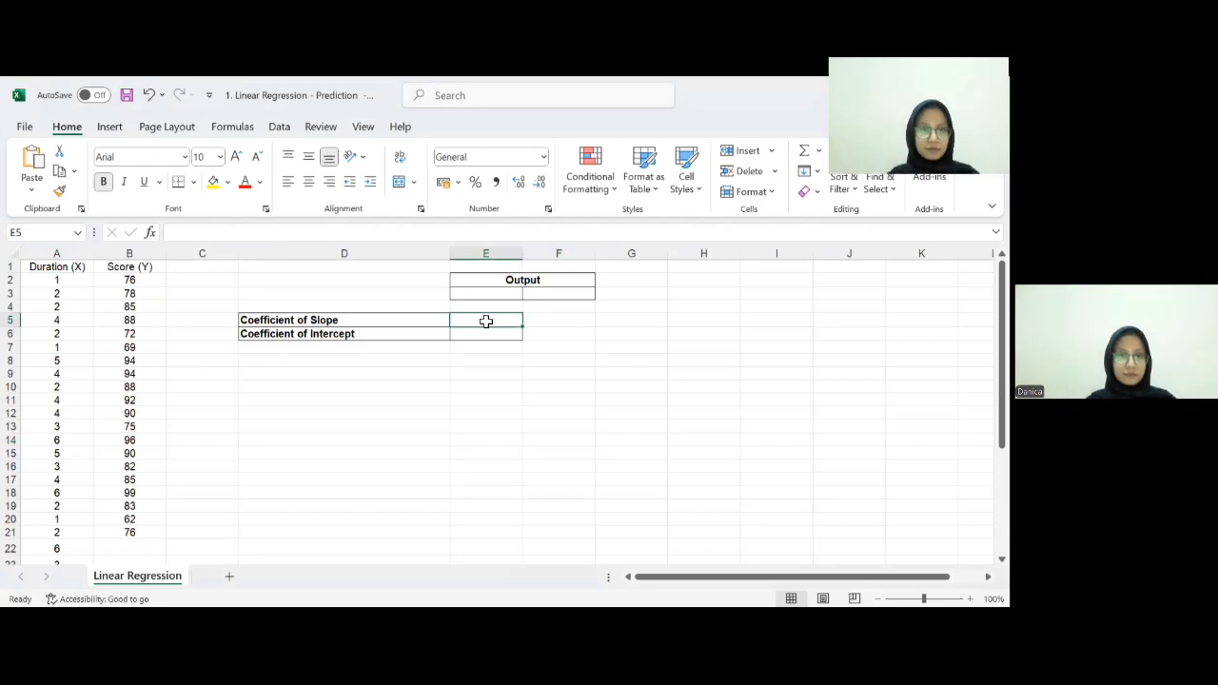
{"action": "double_click", "coordinate": [475, 325]}
{"action": "type", "text": "="}
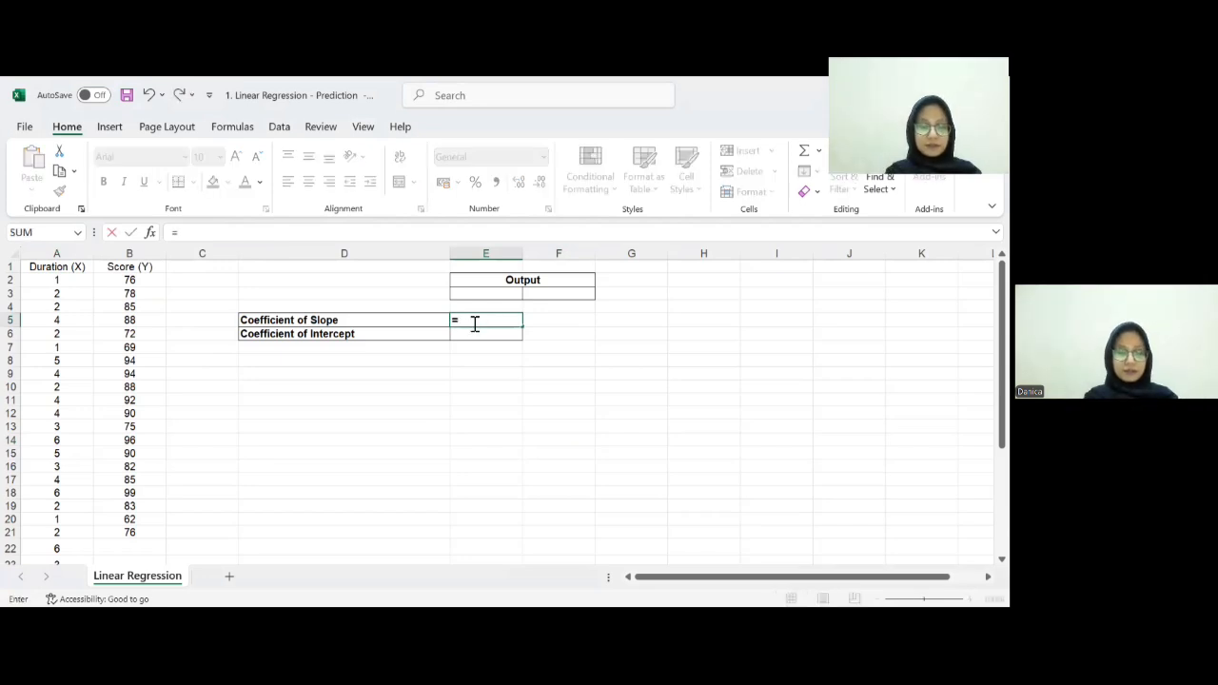
{"action": "type", "text": "lin"}
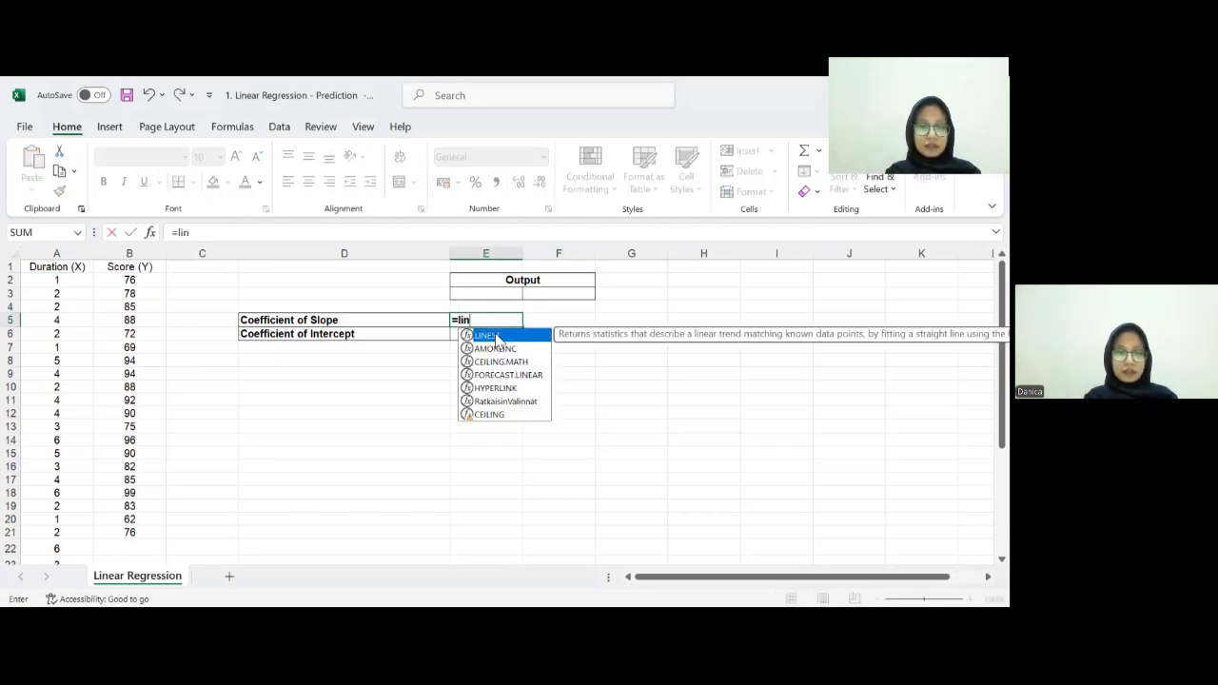
{"action": "double_click", "coordinate": [496, 338]}
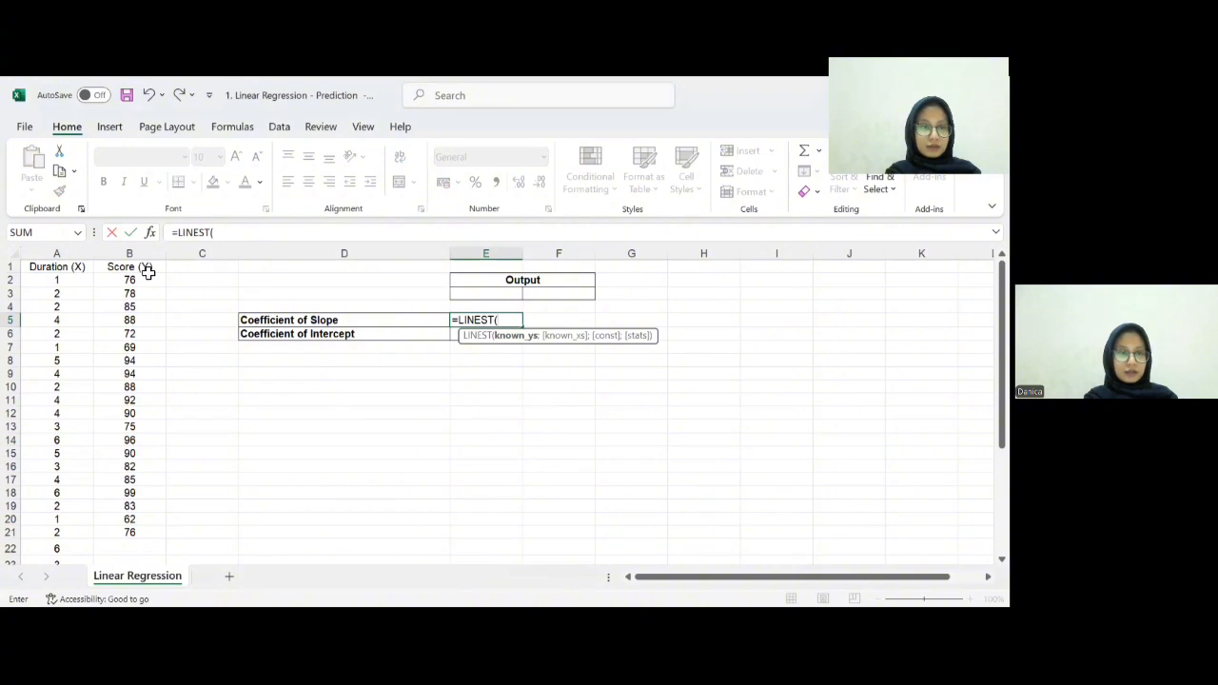
{"action": "left_click_drag", "start_coordinate": [129, 279], "coordinate": [148, 533]}
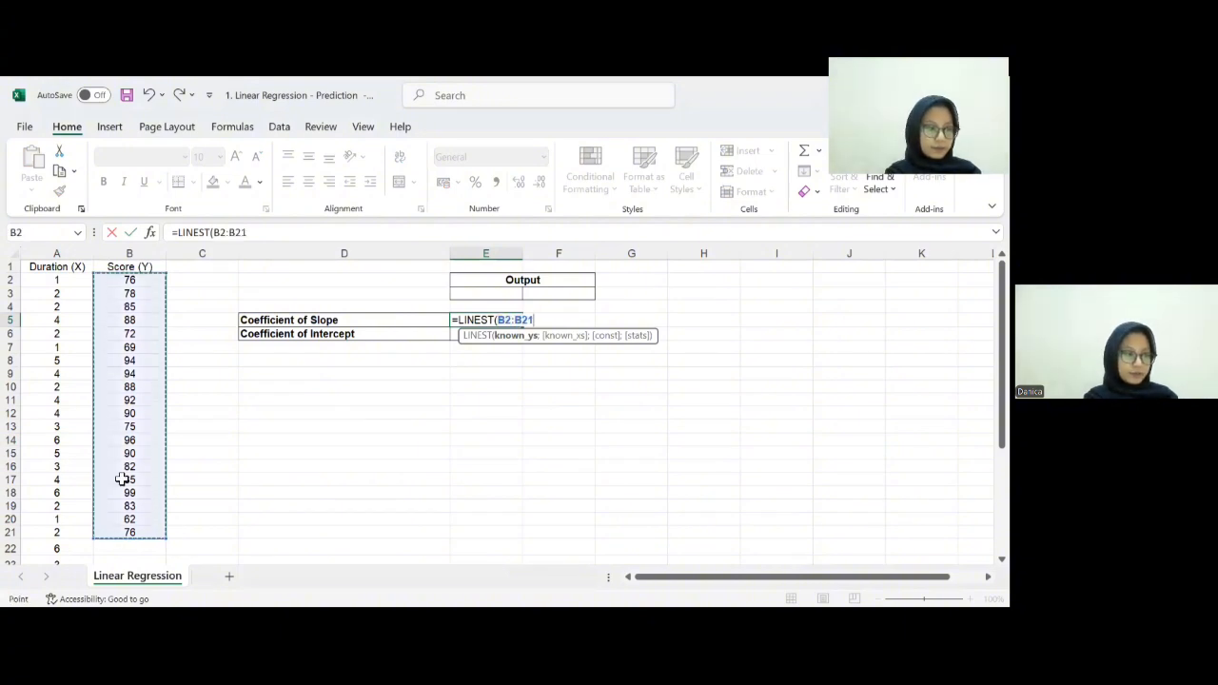
- Complete the LINEST formula with durations A2:A21 as known x values, const TRUE and stats FALSE
{"action": "type", "text": ";"}
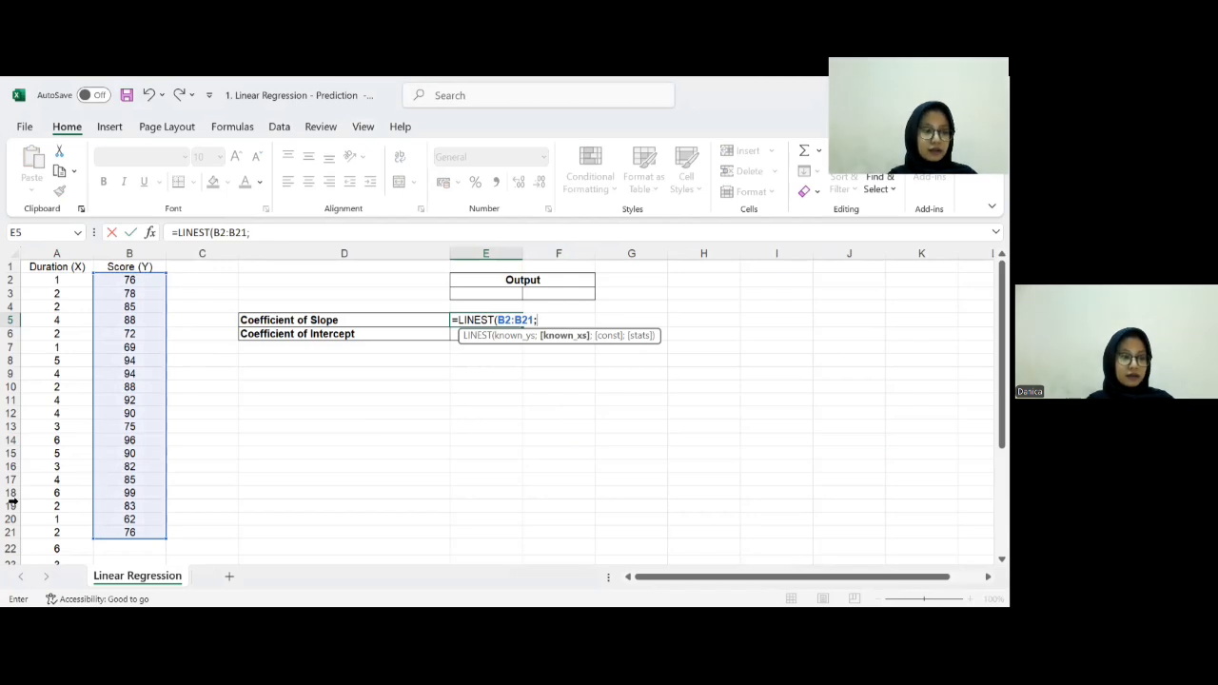
{"action": "left_click_drag", "start_coordinate": [64, 284], "coordinate": [63, 531]}
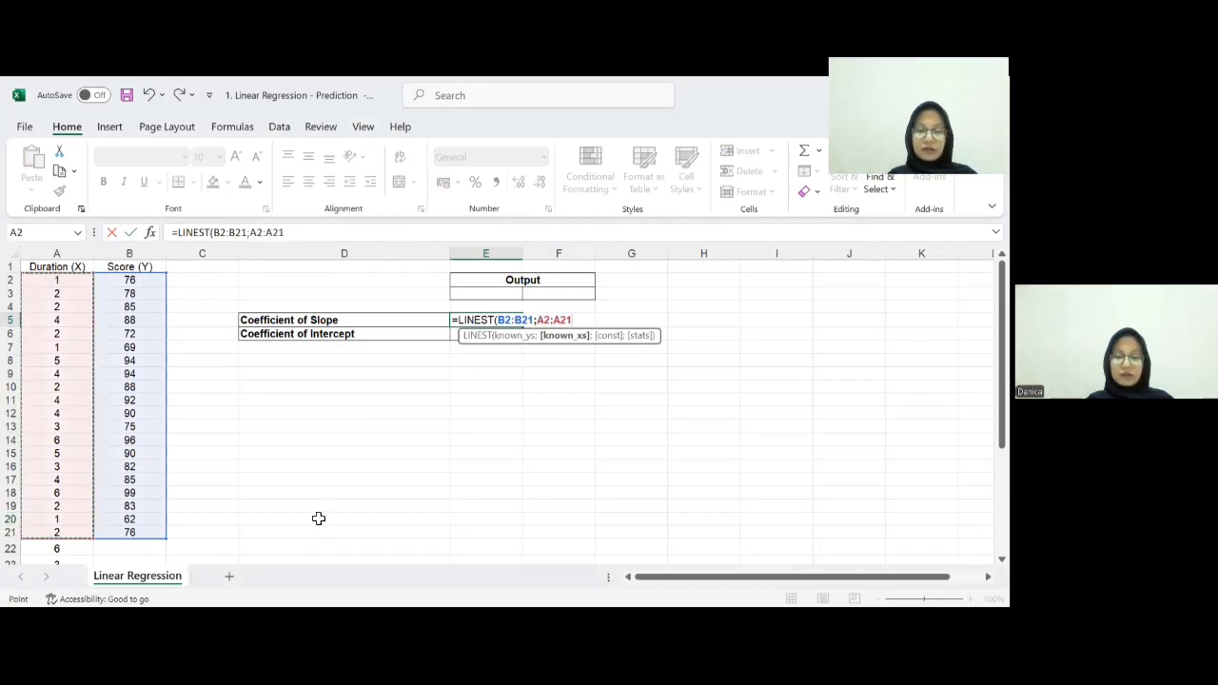
{"action": "type", "text": ";"}
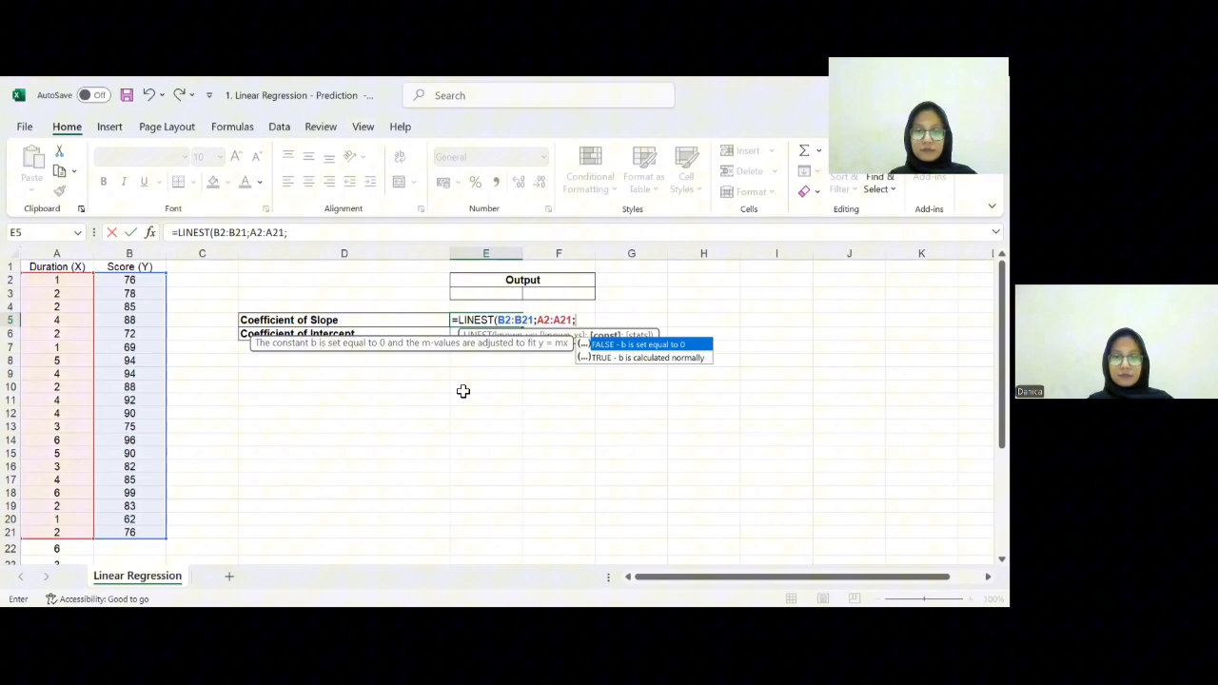
{"action": "left_click", "coordinate": [609, 358]}
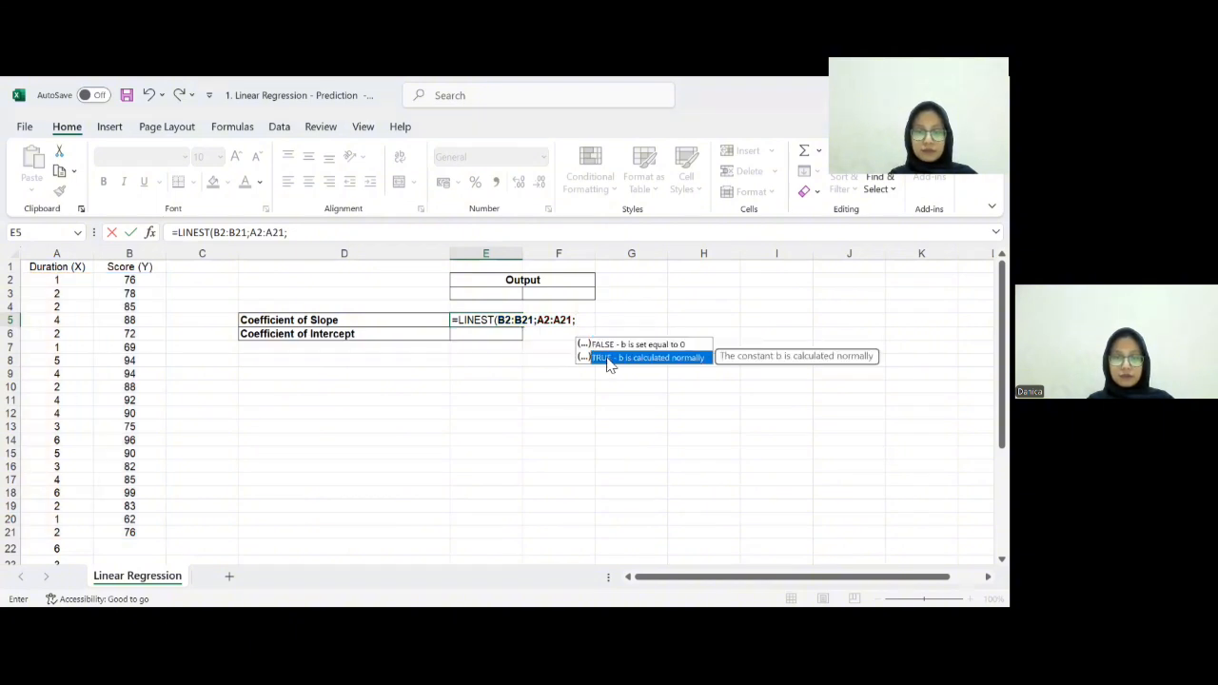
{"action": "double_click", "coordinate": [609, 358]}
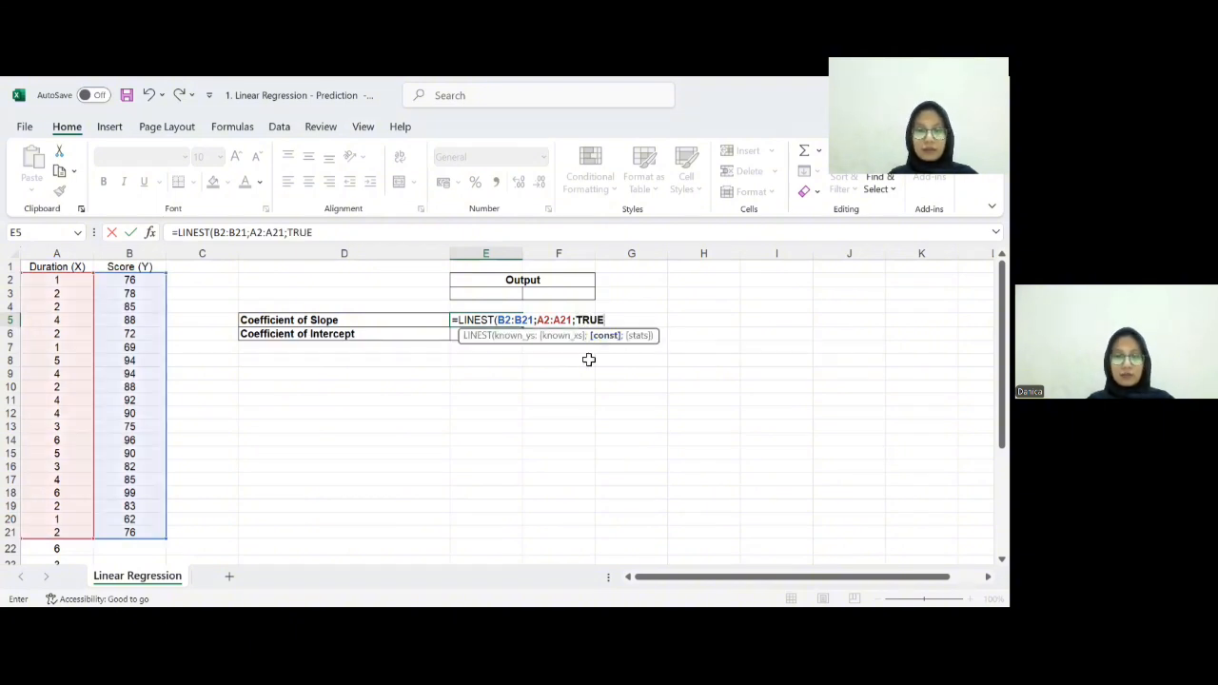
{"action": "type", "text": ";"}
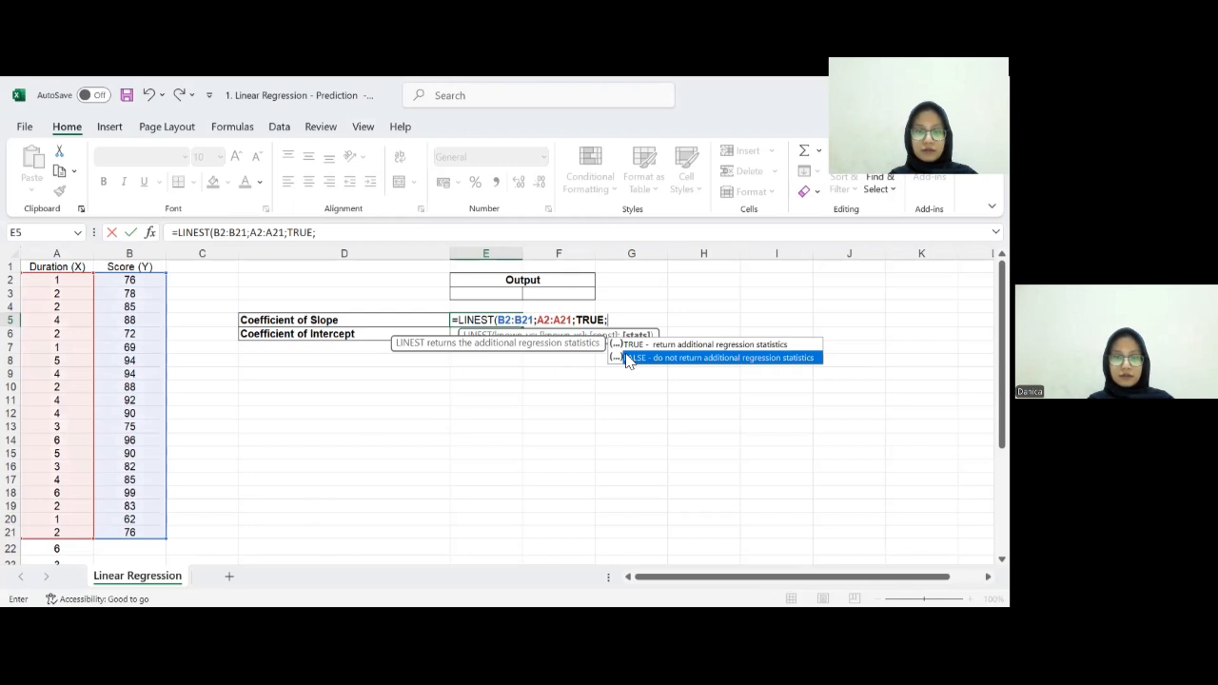
{"action": "double_click", "coordinate": [623, 357]}
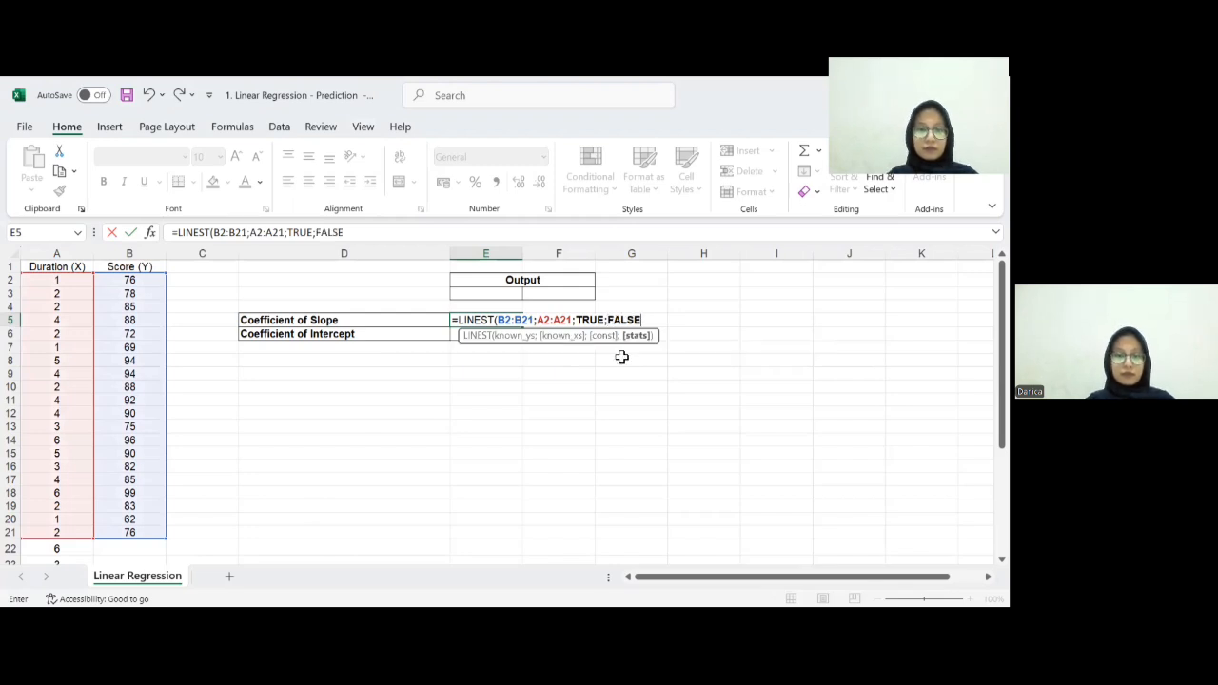
{"action": "type", "text": ")"}
{"action": "key", "text": "Return"}
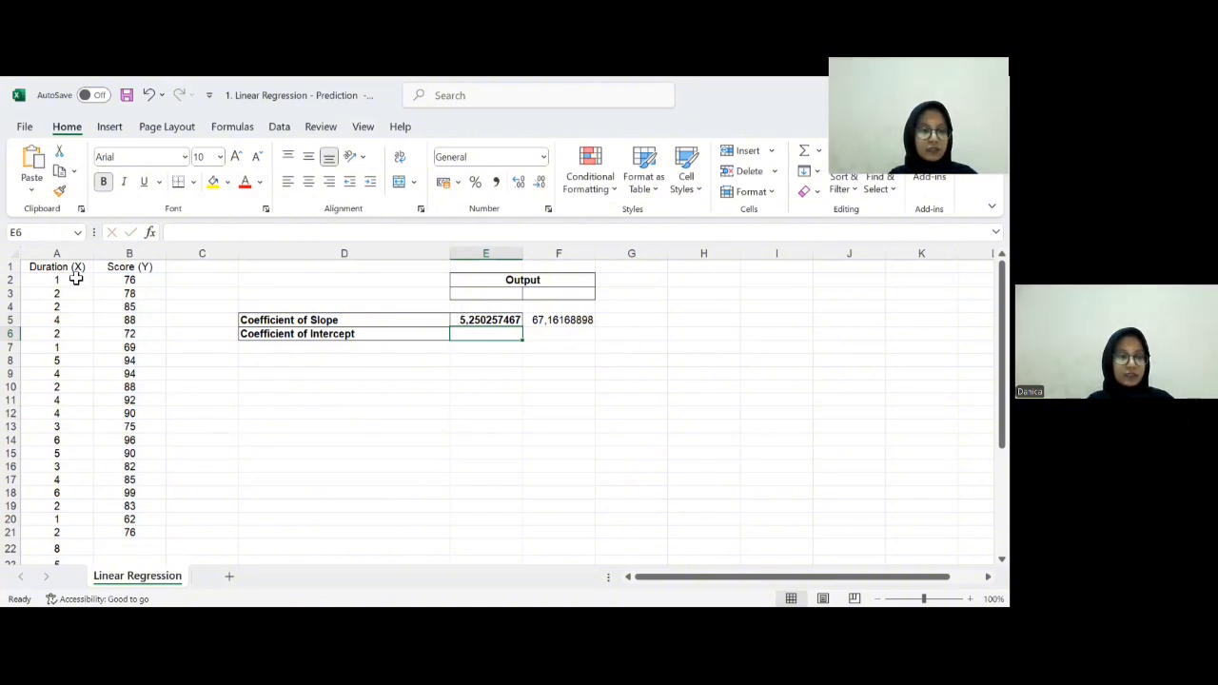
- Insert a scatter chart of the duration and score data in A2:B21
{"action": "left_click_drag", "start_coordinate": [76, 279], "coordinate": [119, 536]}
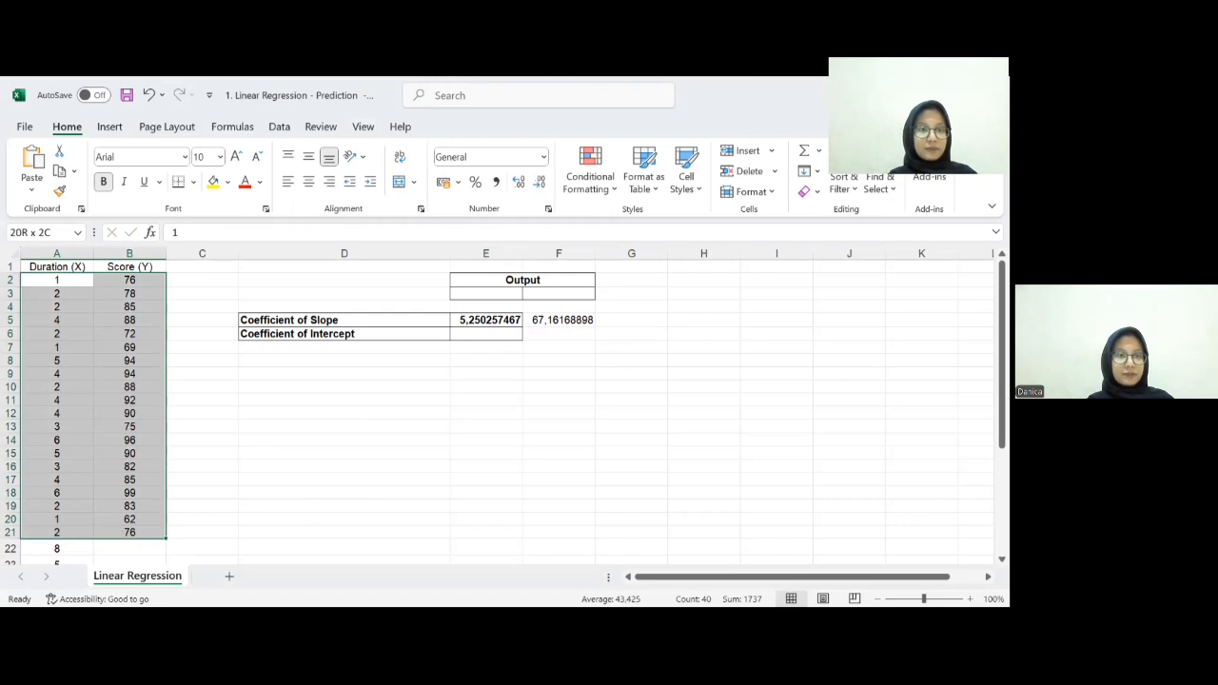
{"action": "left_click", "coordinate": [110, 127]}
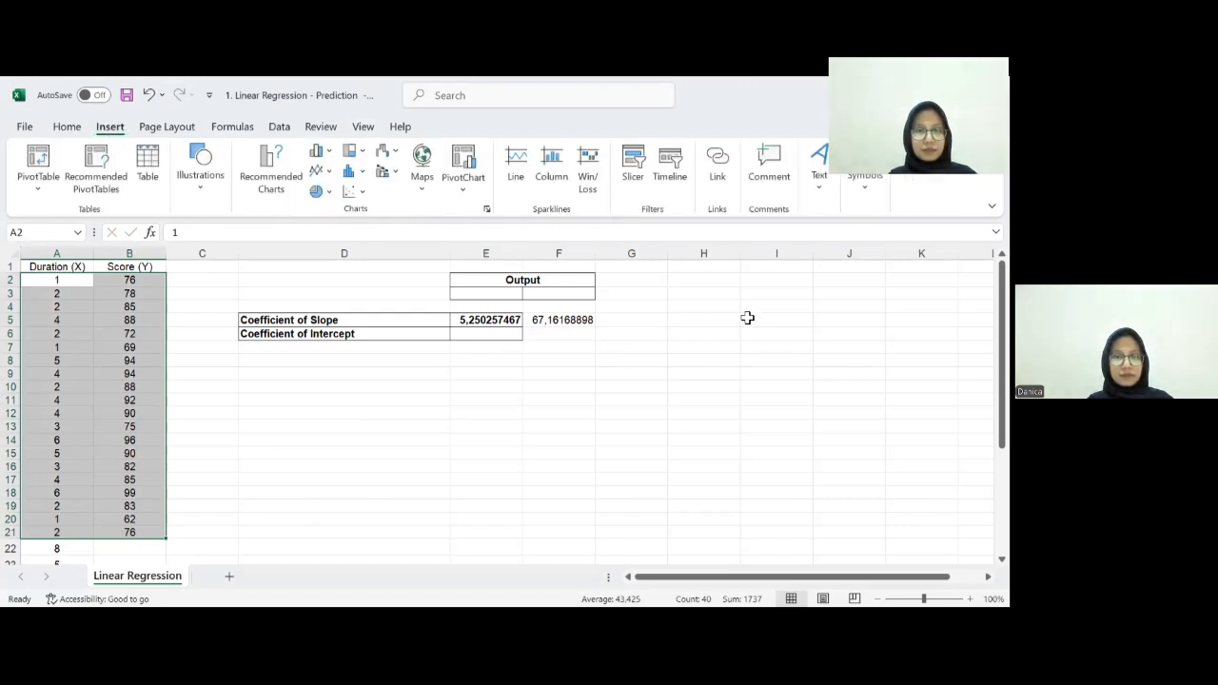
{"action": "left_click", "coordinate": [350, 193]}
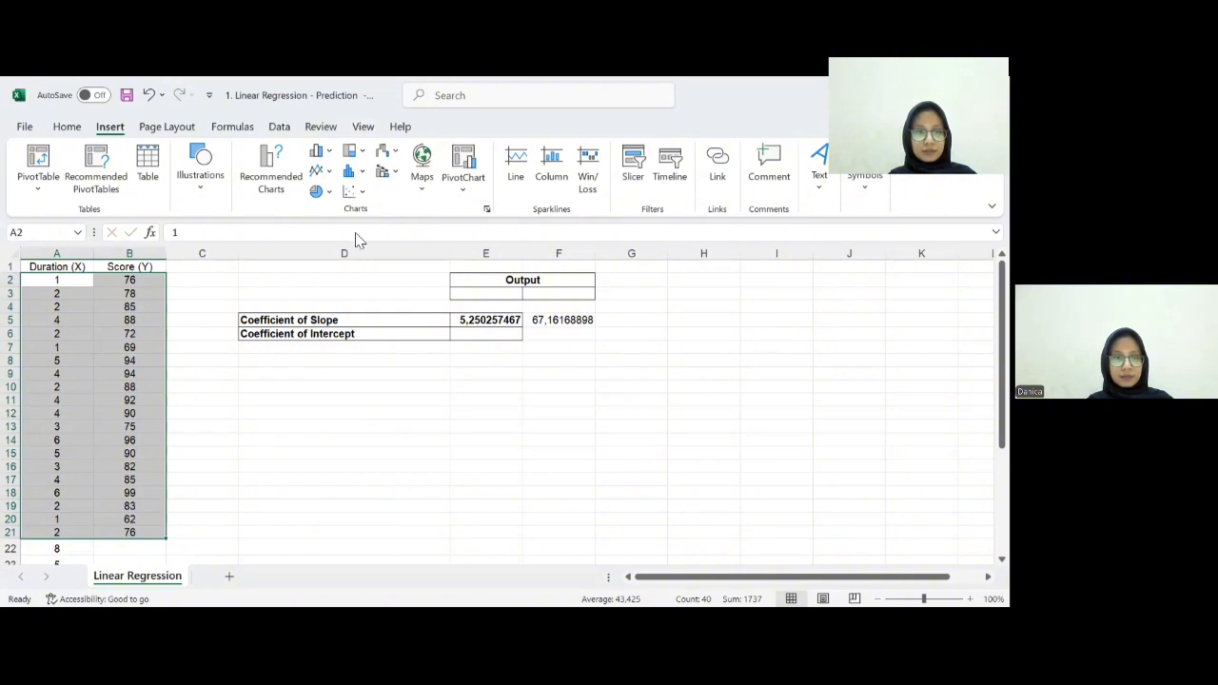
{"action": "left_click", "coordinate": [360, 240]}
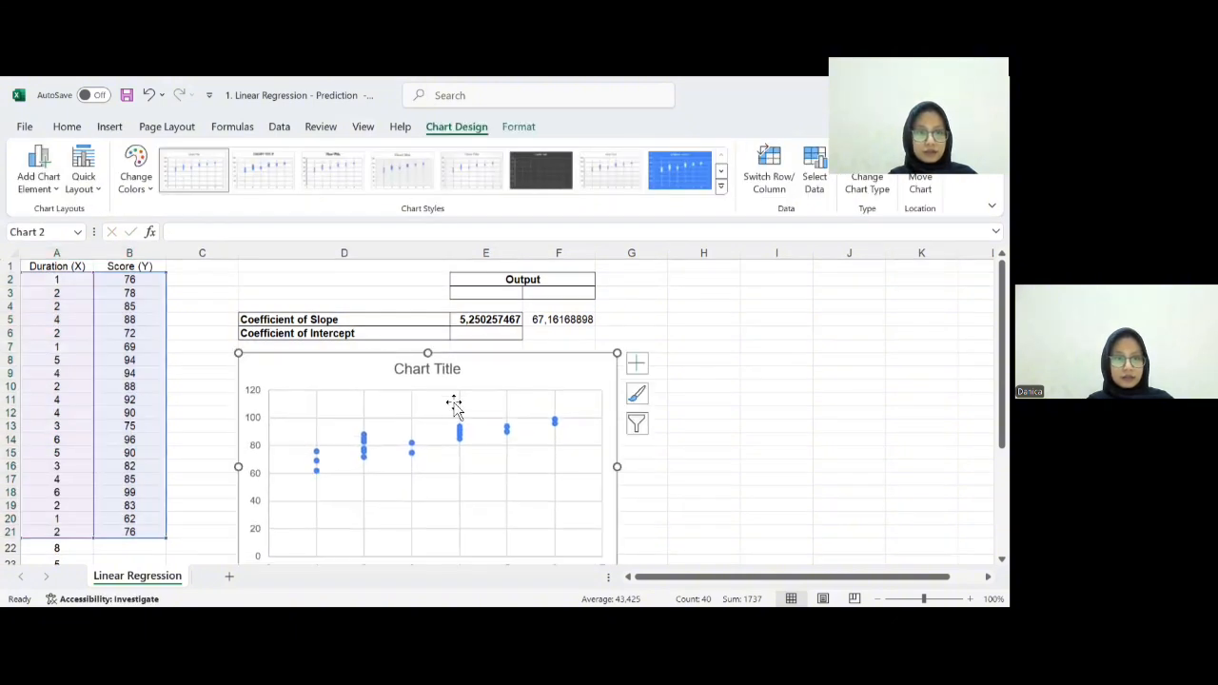
- Add a trendline to the chart's data series, display its equation, and move the equation label beside the chart title
{"action": "scroll", "coordinate": [552, 385], "scroll_direction": "down", "scroll_amount": 1}
{"action": "left_click", "coordinate": [555, 381]}
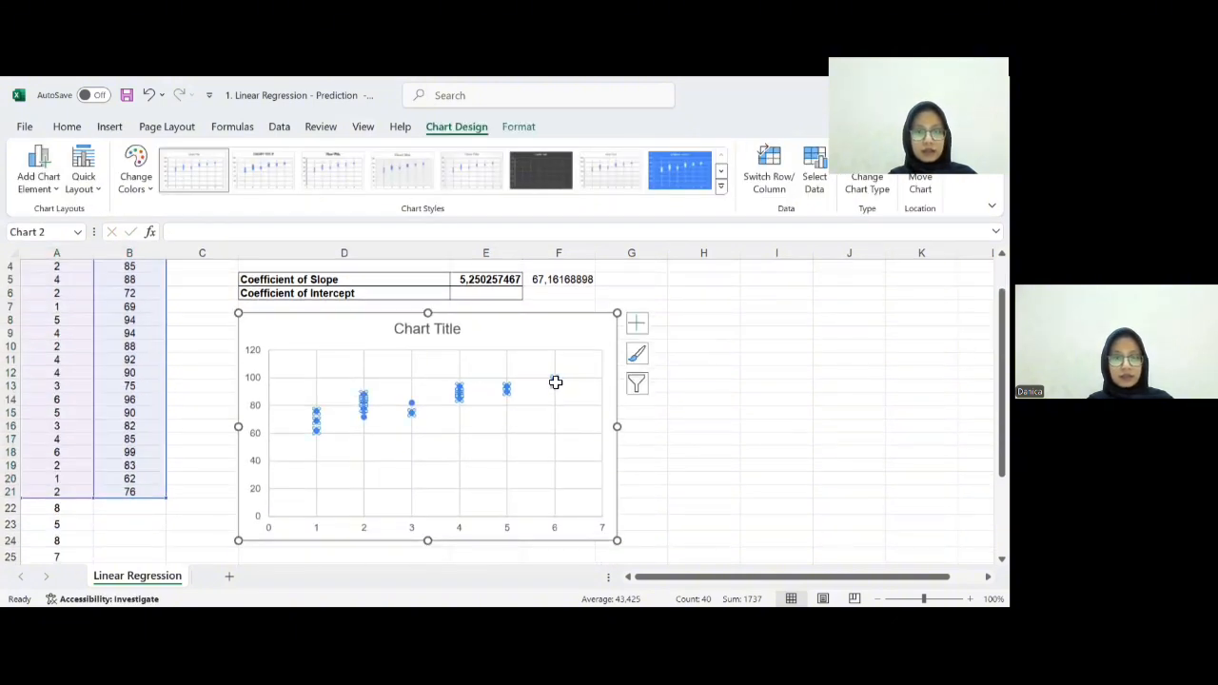
{"action": "key", "text": "shift+F10"}
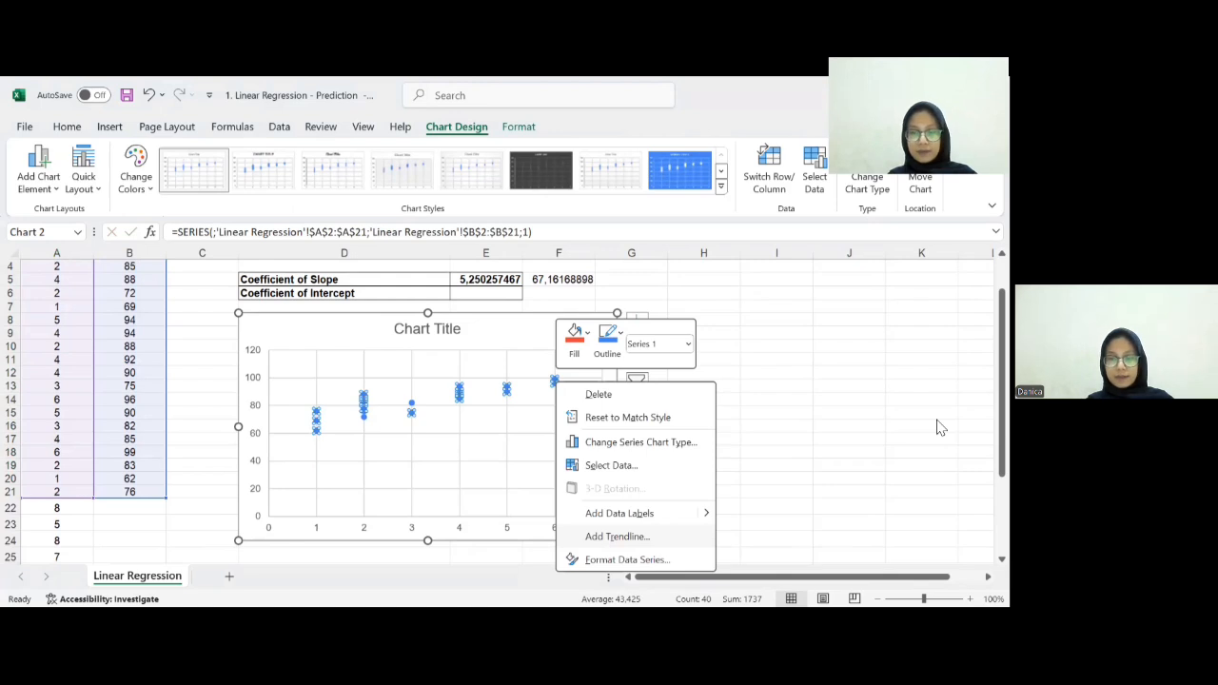
{"action": "key", "text": "Return"}
{"action": "scroll", "coordinate": [904, 440], "scroll_direction": "down", "scroll_amount": 5}
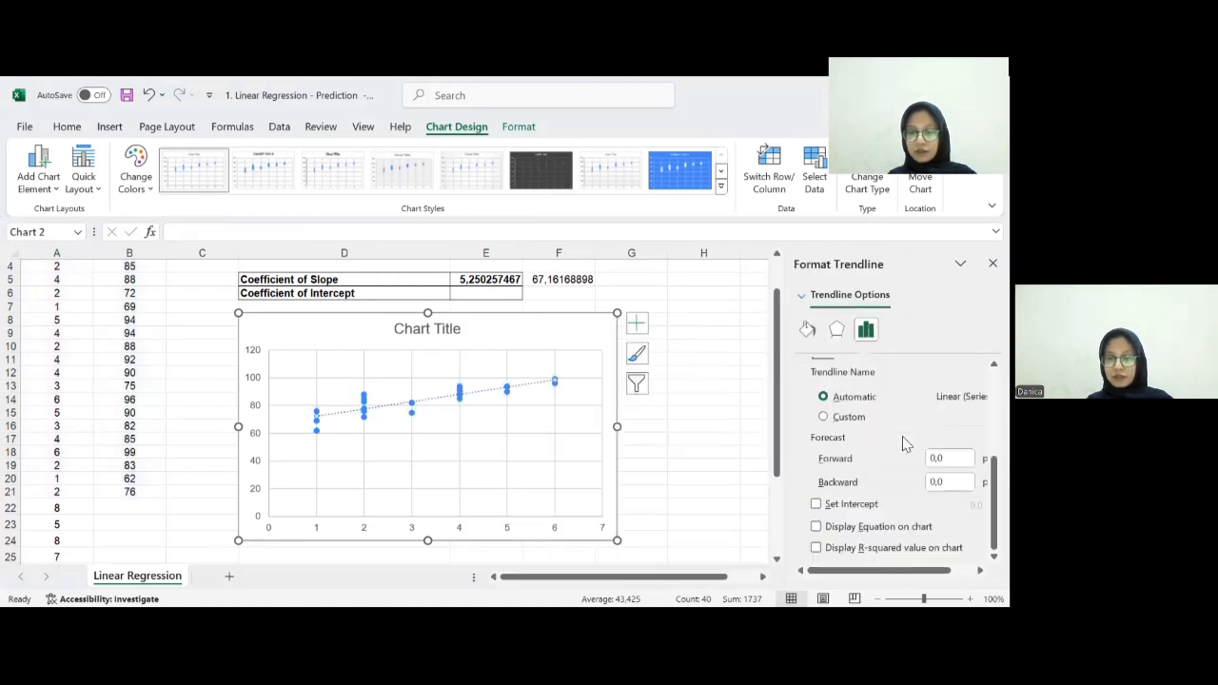
{"action": "left_click", "coordinate": [815, 527]}
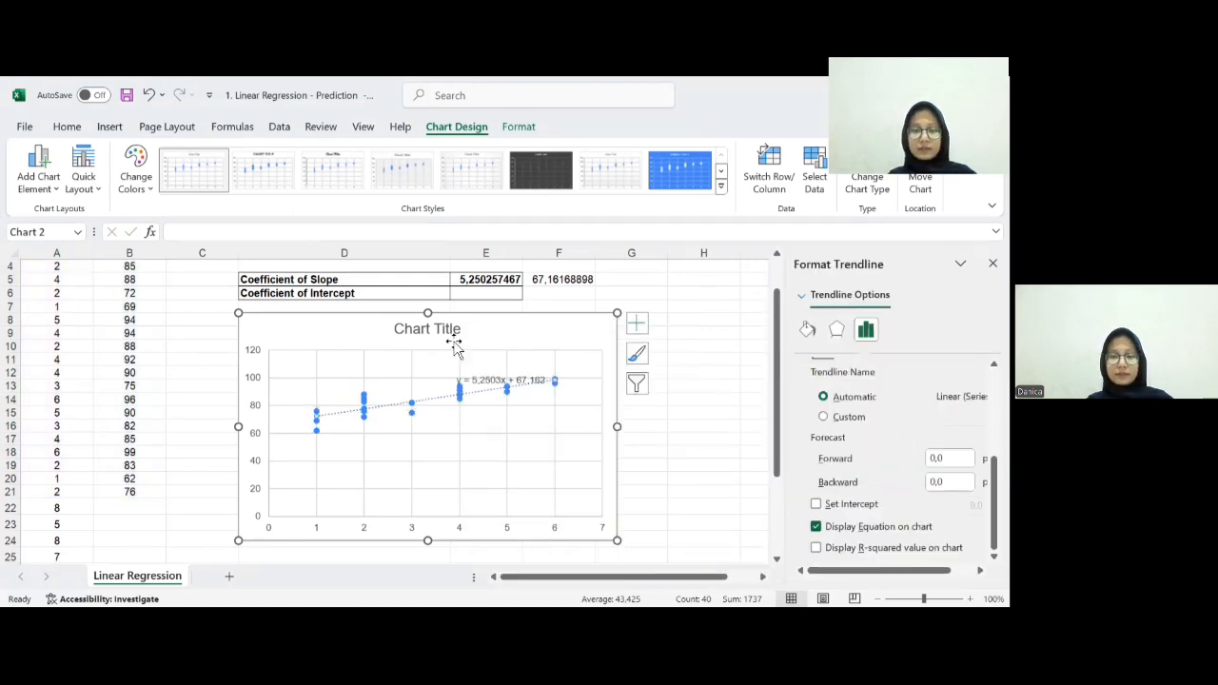
{"action": "left_click", "coordinate": [480, 383]}
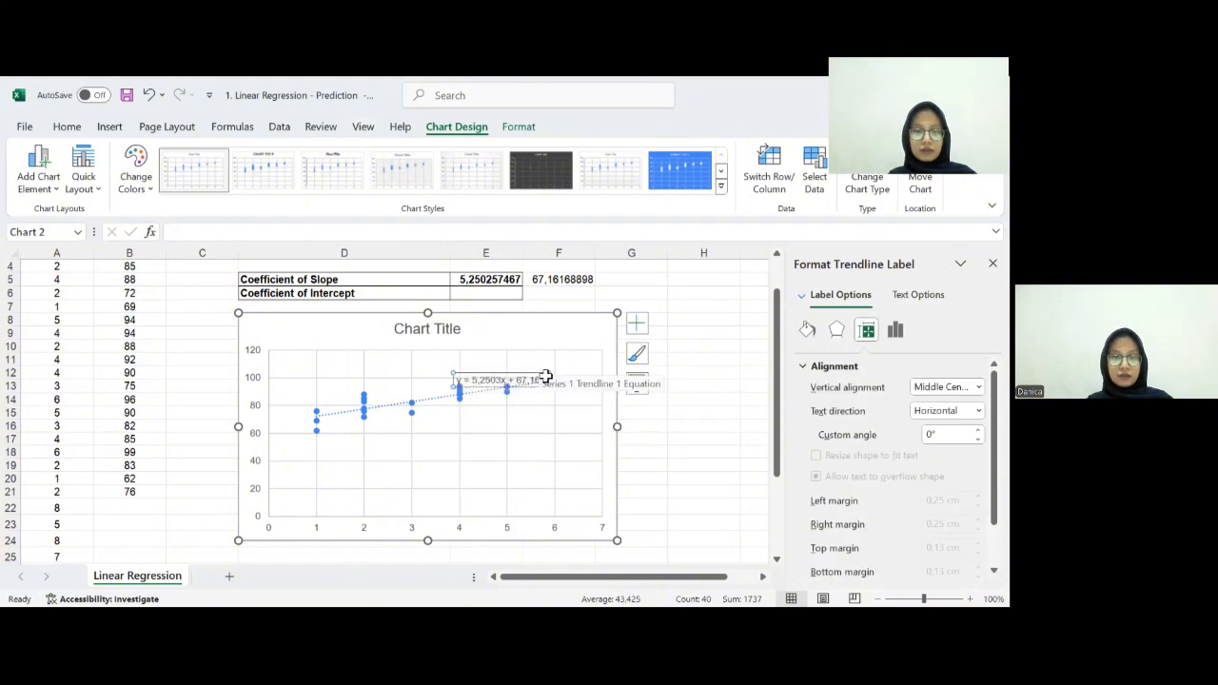
{"action": "left_click_drag", "start_coordinate": [547, 372], "coordinate": [578, 327]}
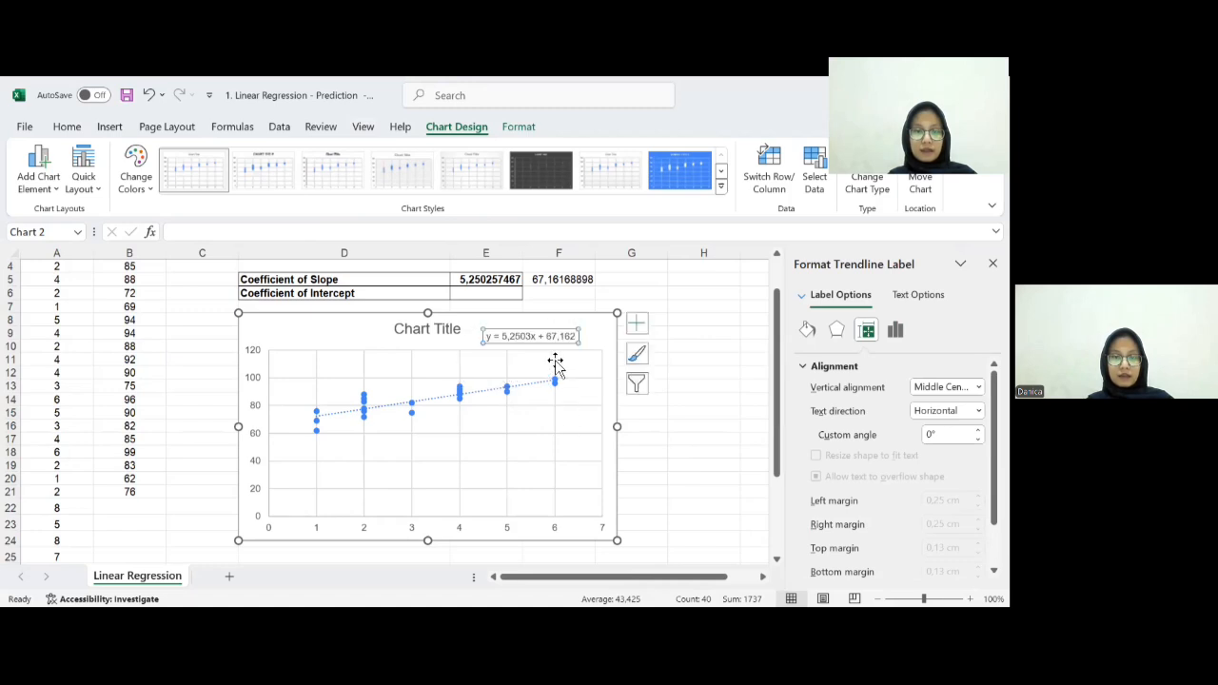
- Enter 67,162 as the coefficient of intercept in cell E6
{"action": "scroll", "coordinate": [568, 369], "scroll_direction": "up", "scroll_amount": 1}
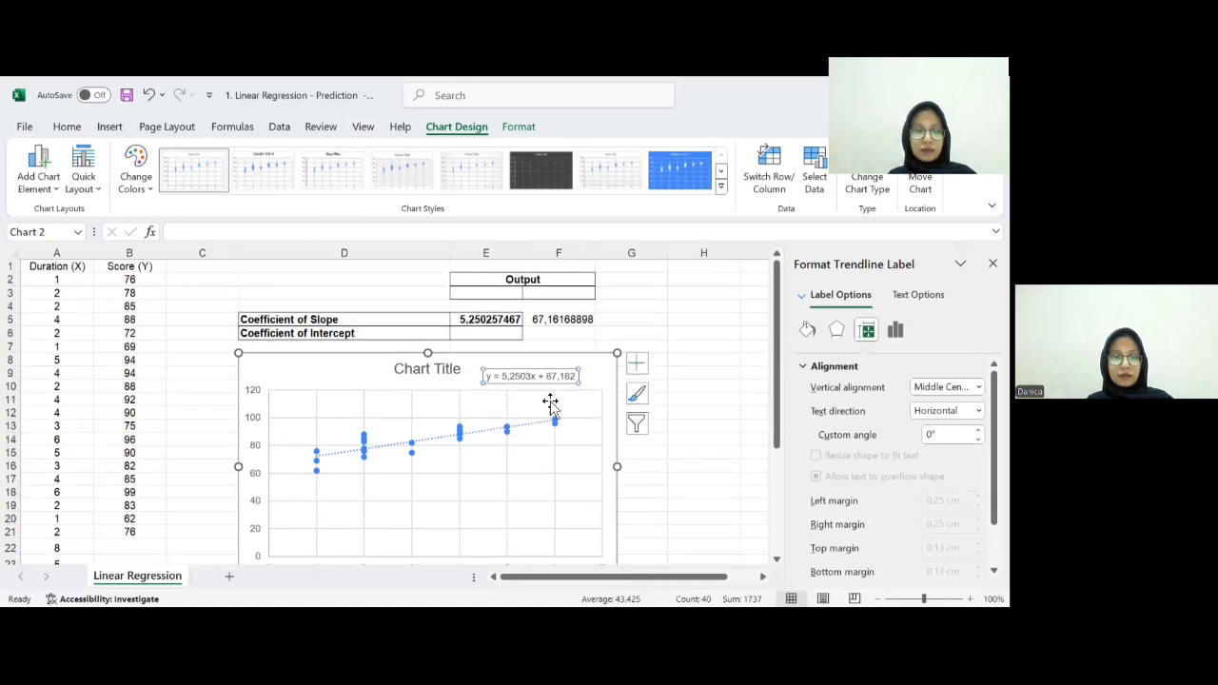
{"action": "left_click", "coordinate": [495, 341]}
{"action": "type", "text": "67"}
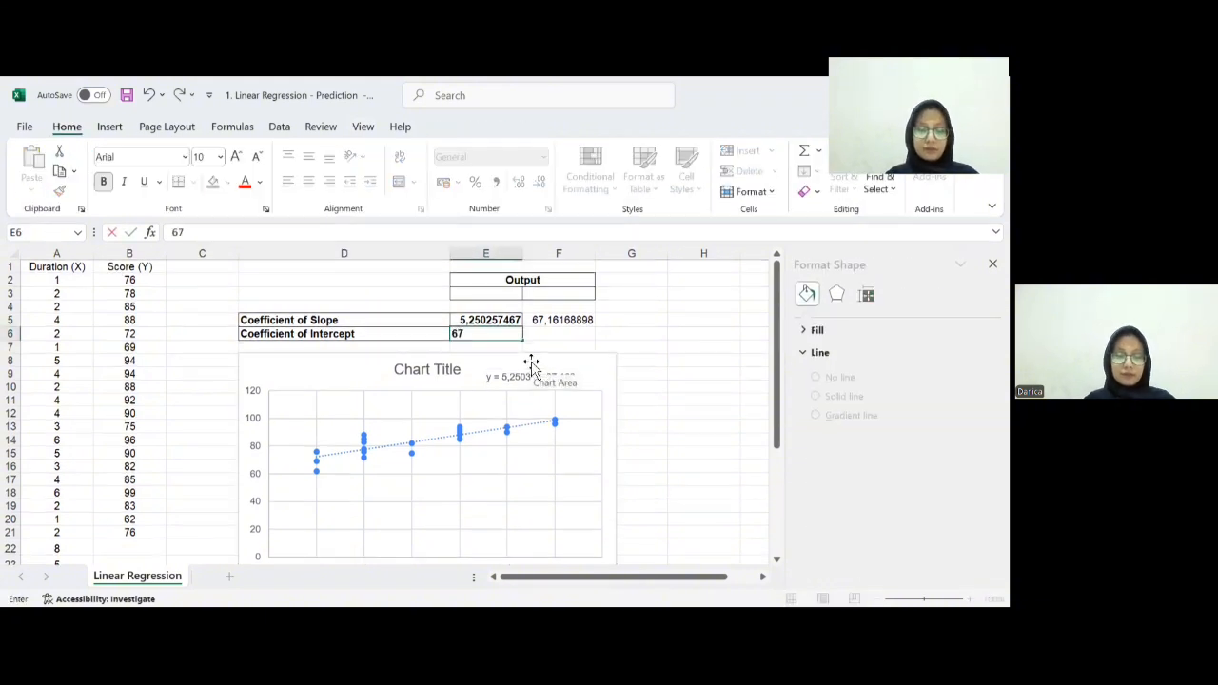
{"action": "type", "text": ",16"}
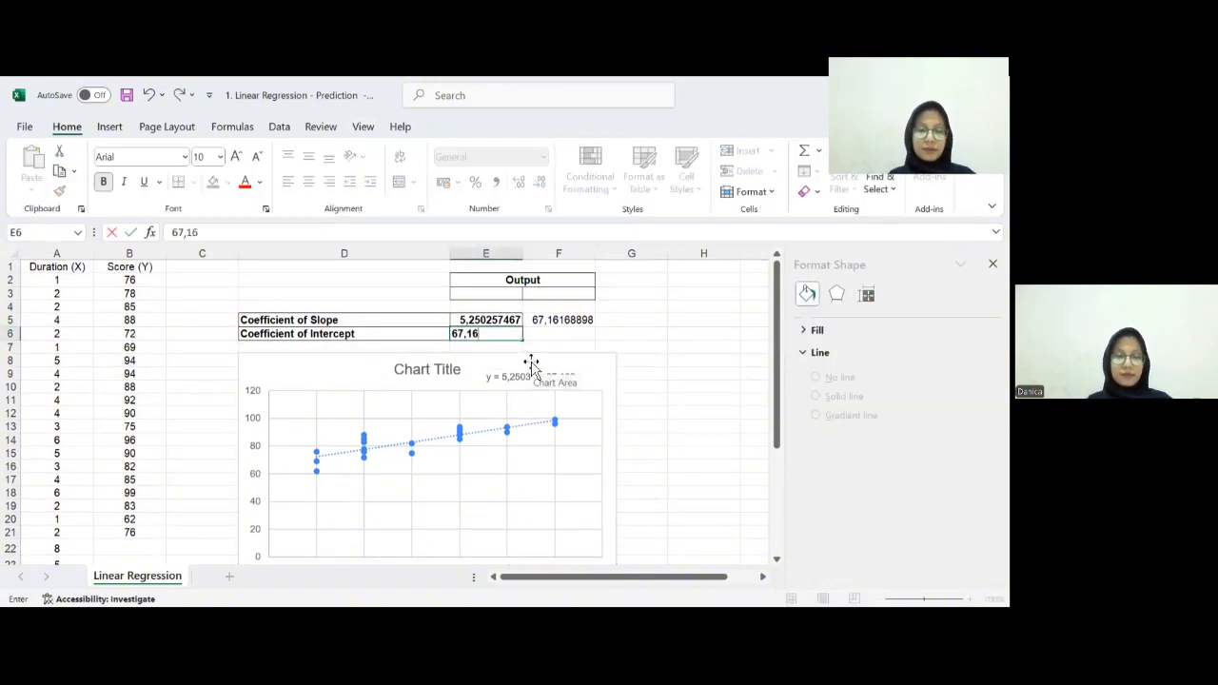
{"action": "type", "text": "2"}
{"action": "left_click", "coordinate": [678, 335]}
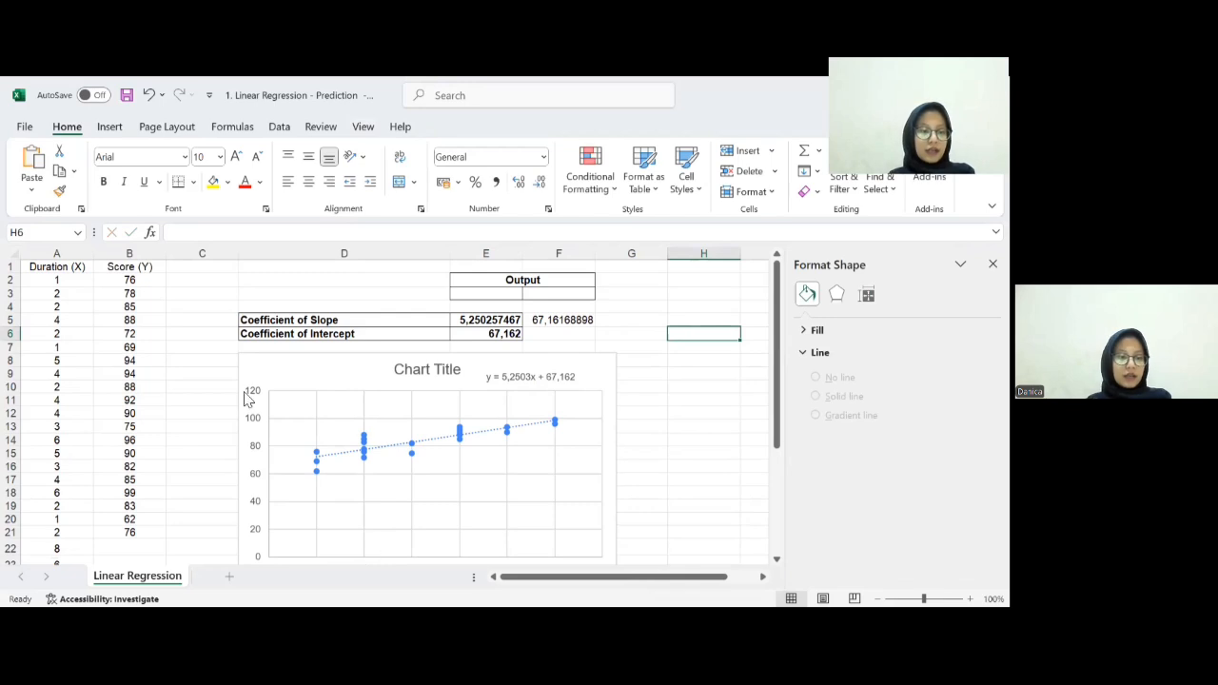
- Start a prediction formula in B22 for the new durations, referencing the slope cell as absolute $E$5
{"action": "scroll", "coordinate": [212, 451], "scroll_direction": "down", "scroll_amount": 2}
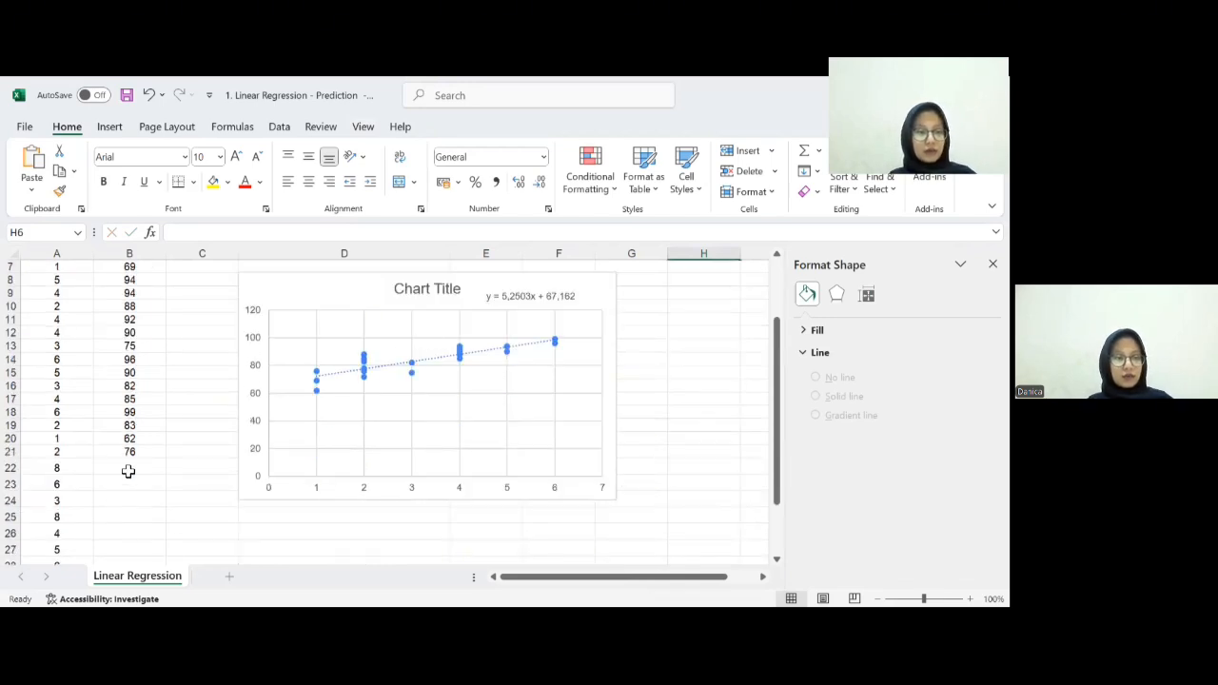
{"action": "scroll", "coordinate": [133, 430], "scroll_direction": "down", "scroll_amount": 1}
{"action": "scroll", "coordinate": [136, 431], "scroll_direction": "down", "scroll_amount": 2}
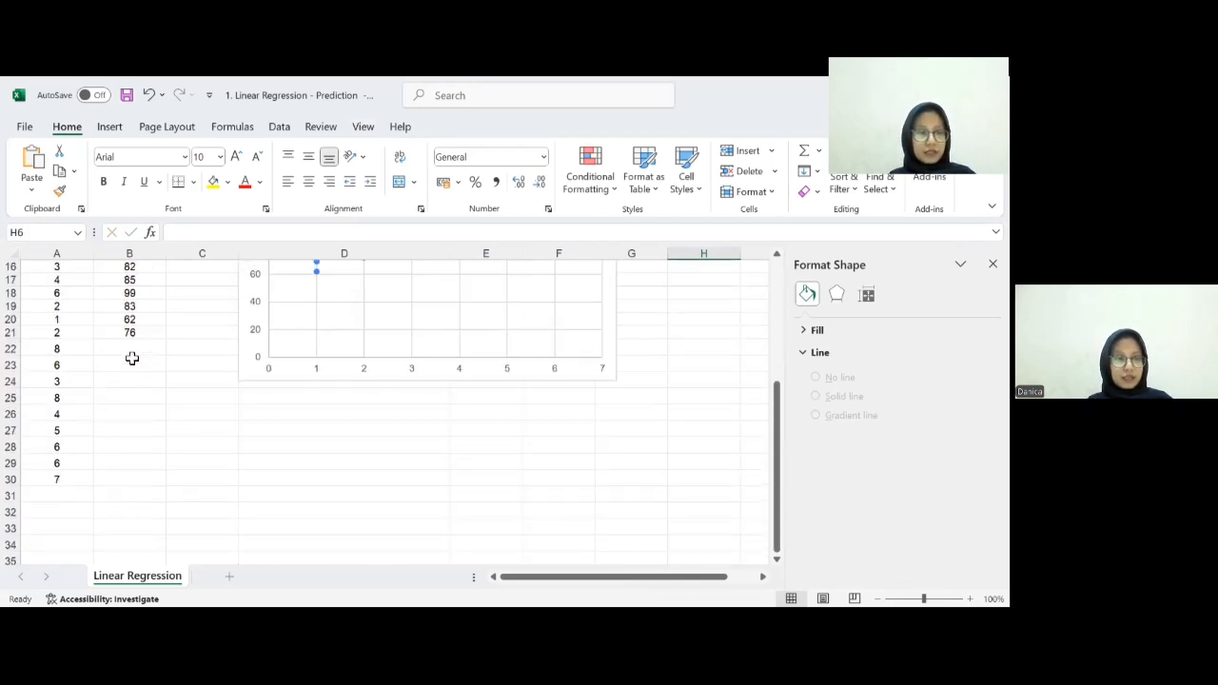
{"action": "left_click", "coordinate": [136, 351]}
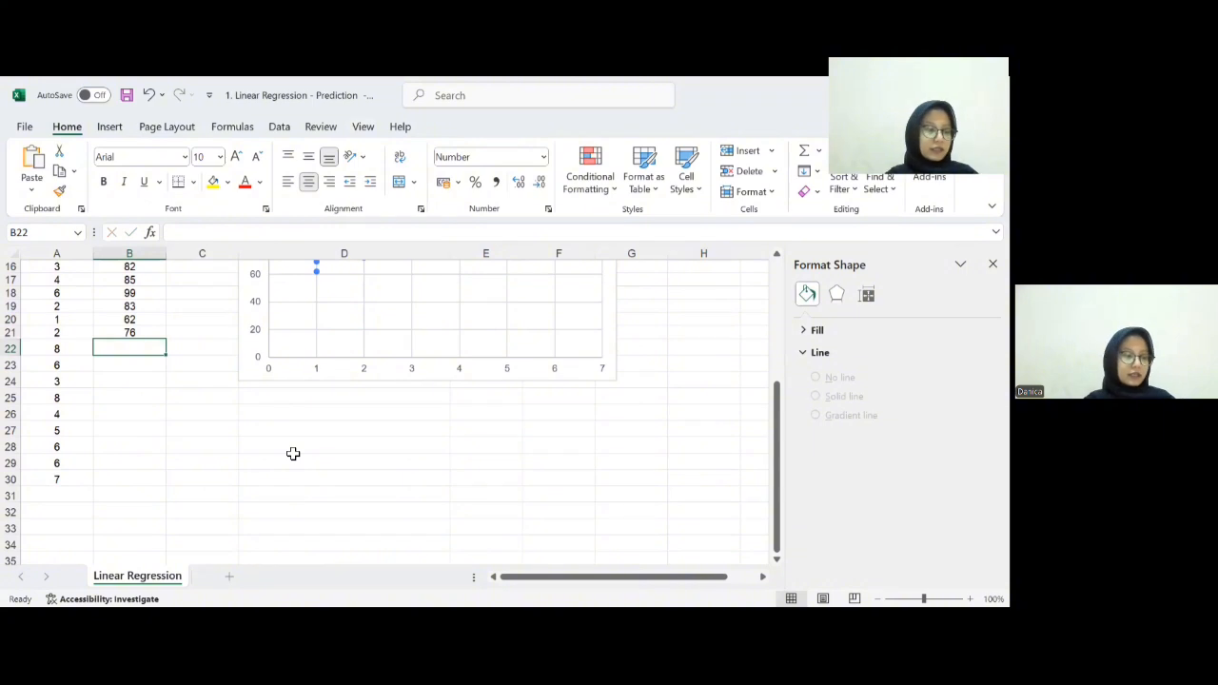
{"action": "type", "text": "="}
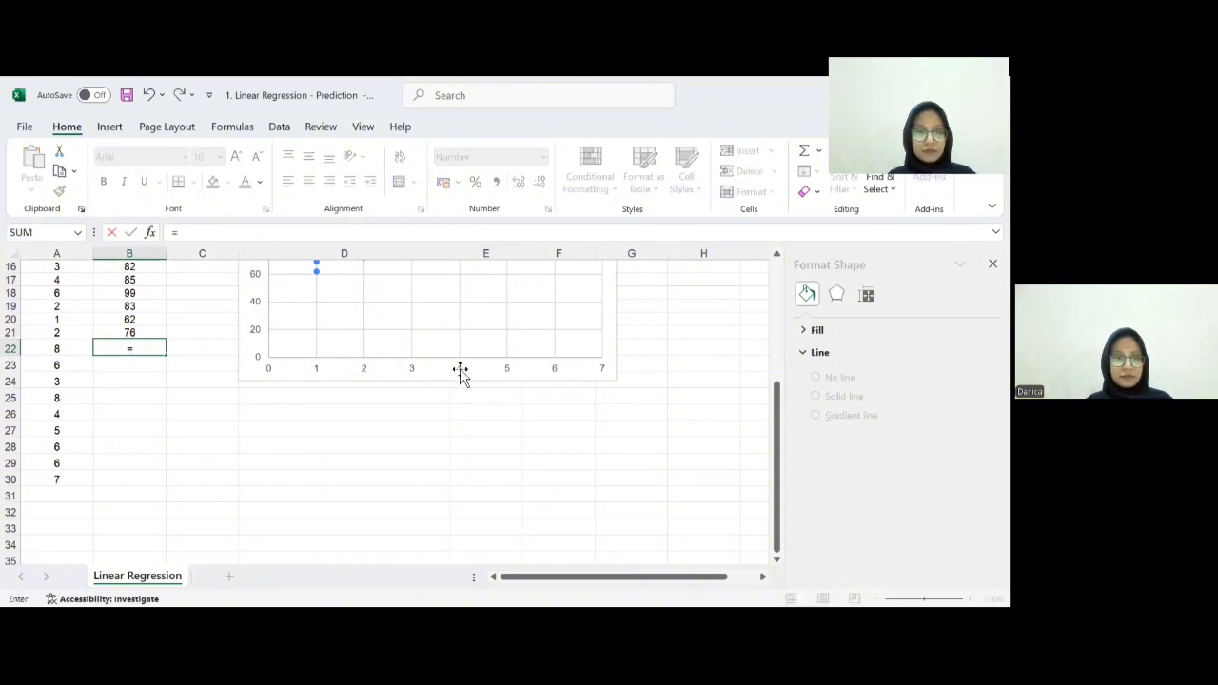
{"action": "scroll", "coordinate": [513, 322], "scroll_direction": "up", "scroll_amount": 5}
{"action": "left_click", "coordinate": [502, 320]}
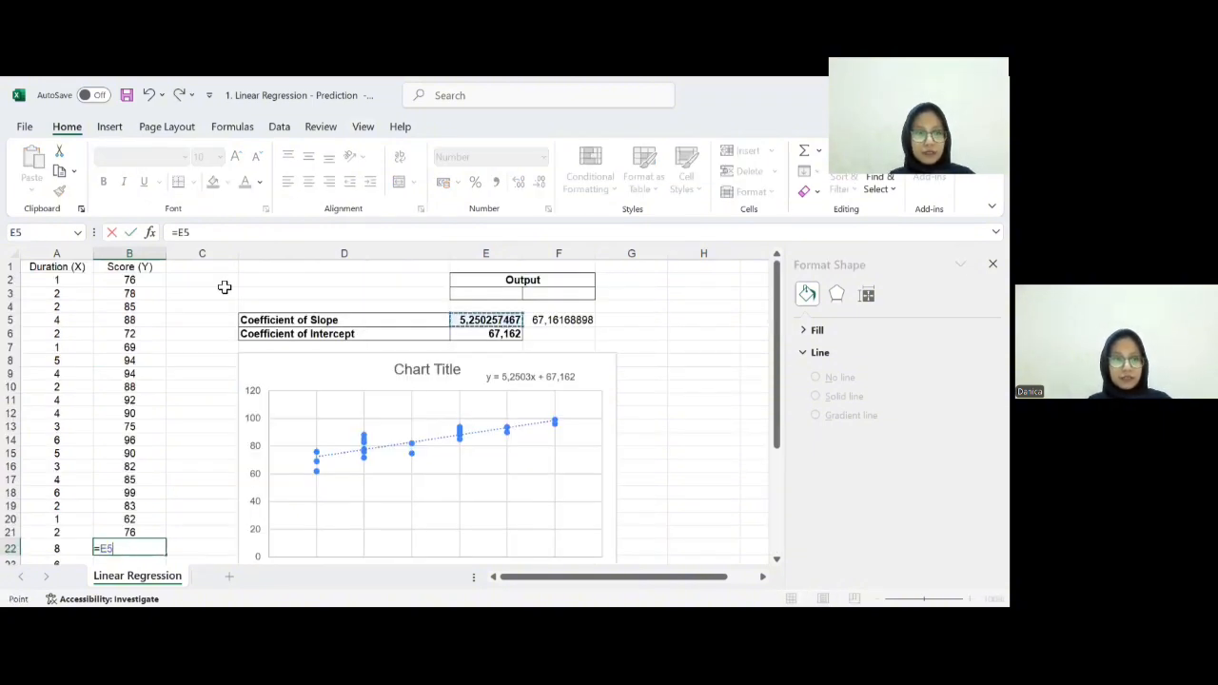
{"action": "left_click", "coordinate": [202, 232]}
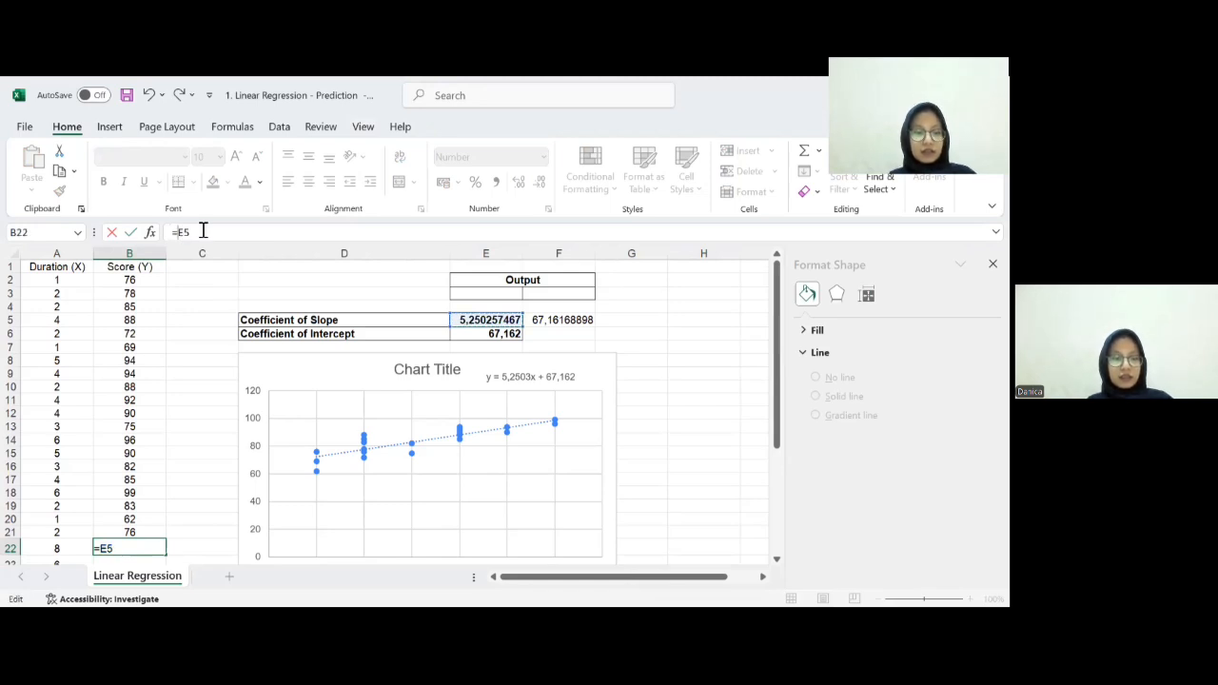
{"action": "key", "text": "Left"}
{"action": "key", "text": "Left"}
{"action": "type", "text": "$"}
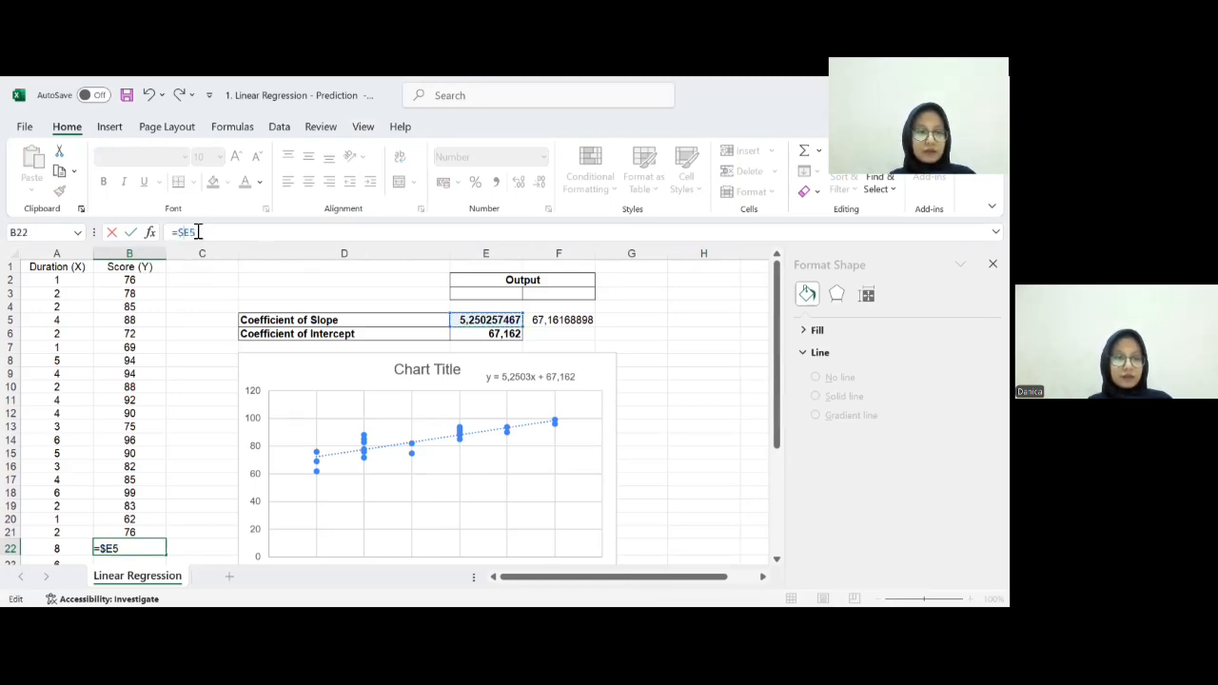
{"action": "key", "text": "Right"}
{"action": "type", "text": "$5"}
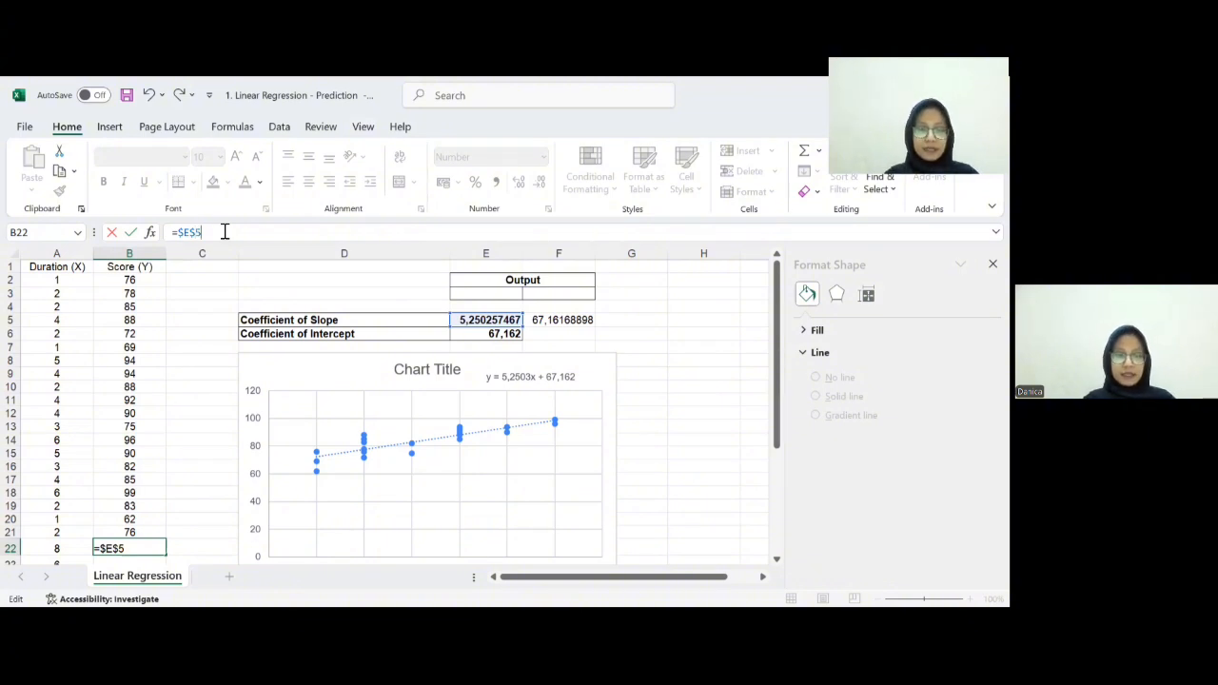
{"action": "type", "text": "*"}
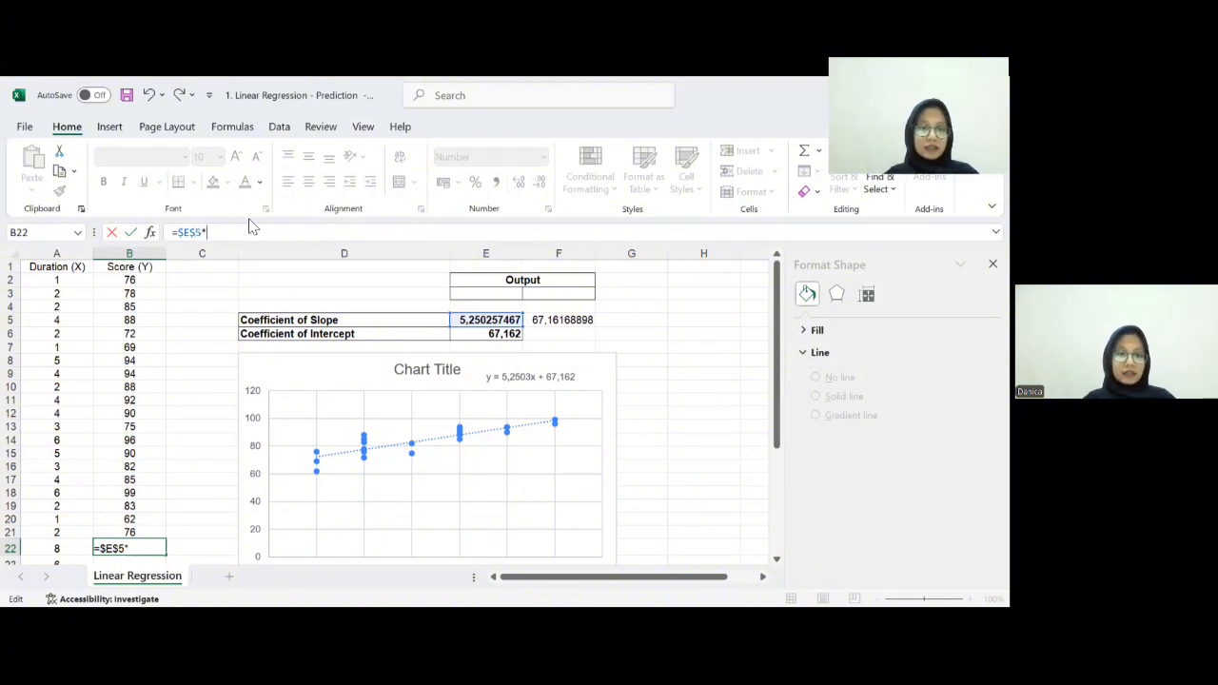
- Complete B22's formula as =$E$5*A22+$E$6, multiplying by the duration and adding the absolute intercept
{"action": "left_click", "coordinate": [56, 549]}
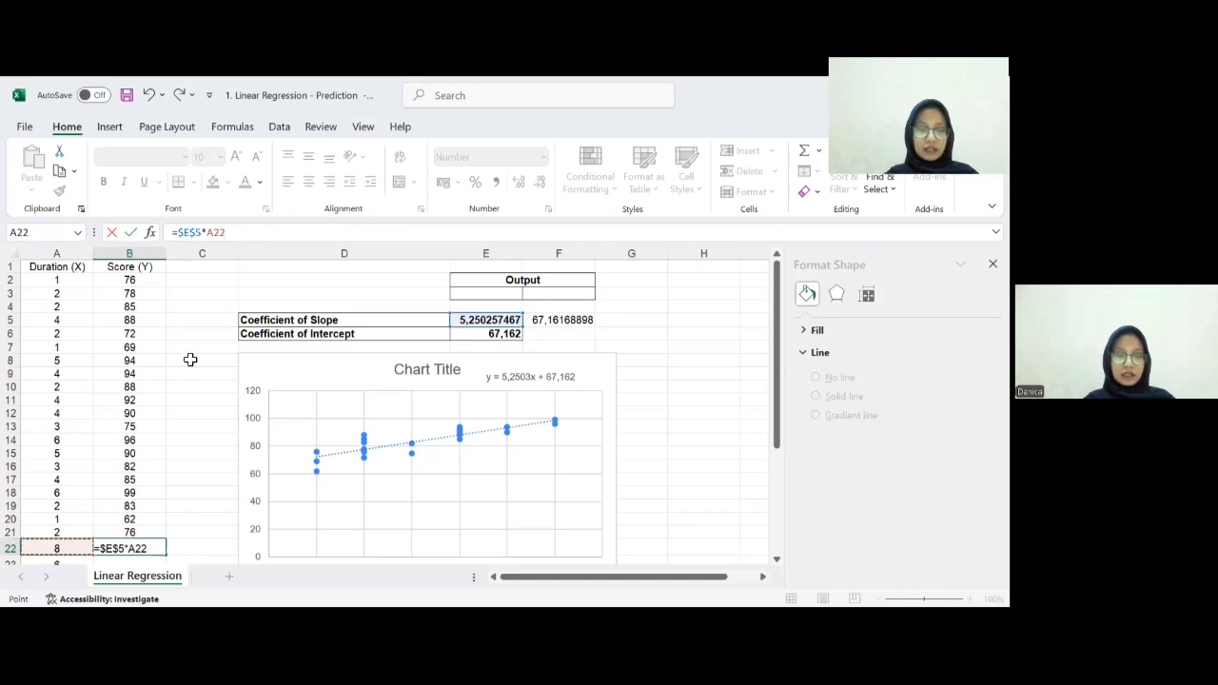
{"action": "type", "text": "+"}
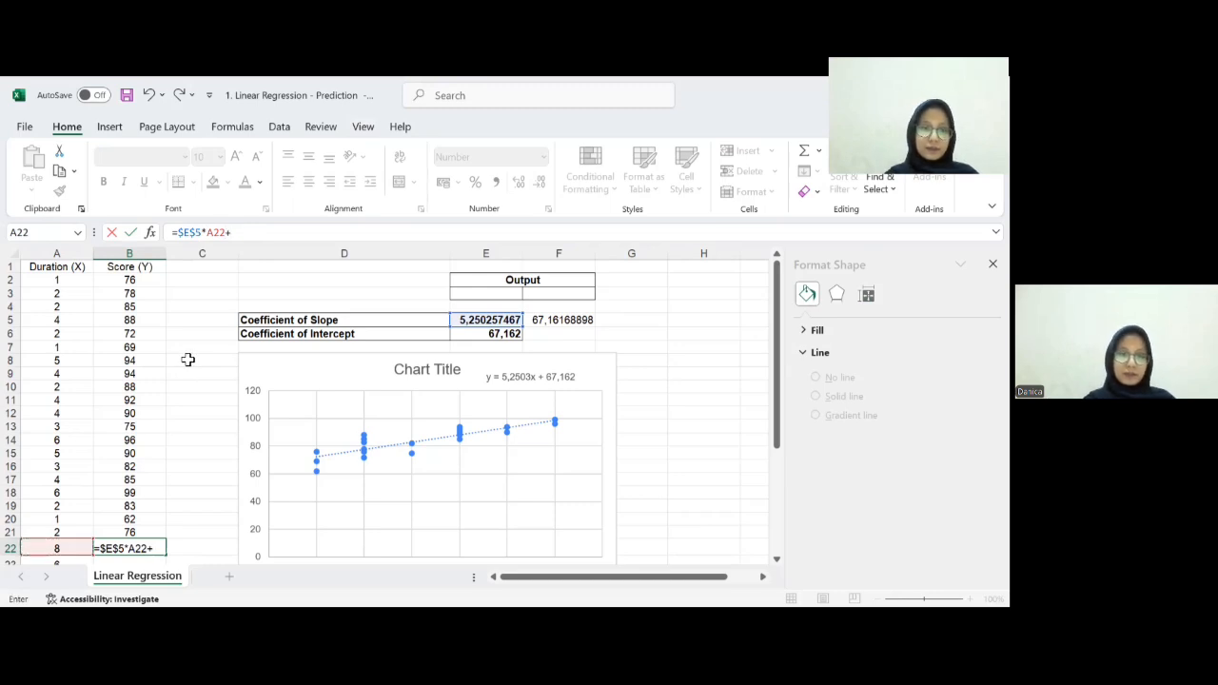
{"action": "left_click", "coordinate": [482, 334]}
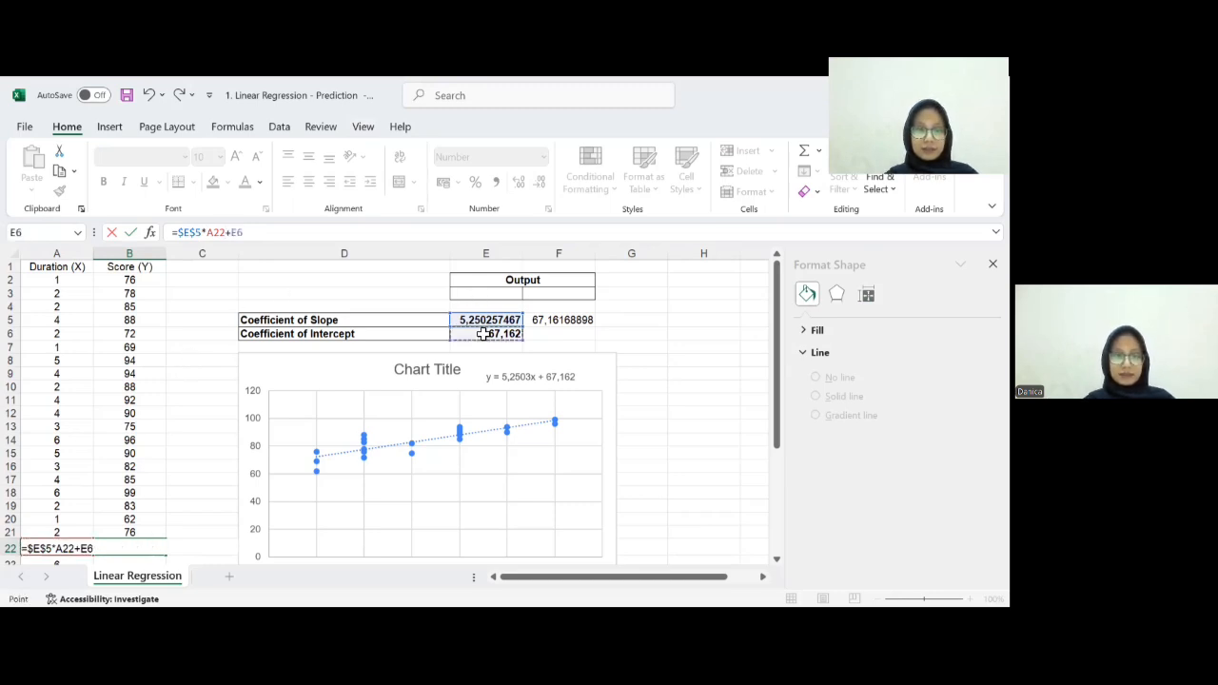
{"action": "left_click", "coordinate": [204, 235]}
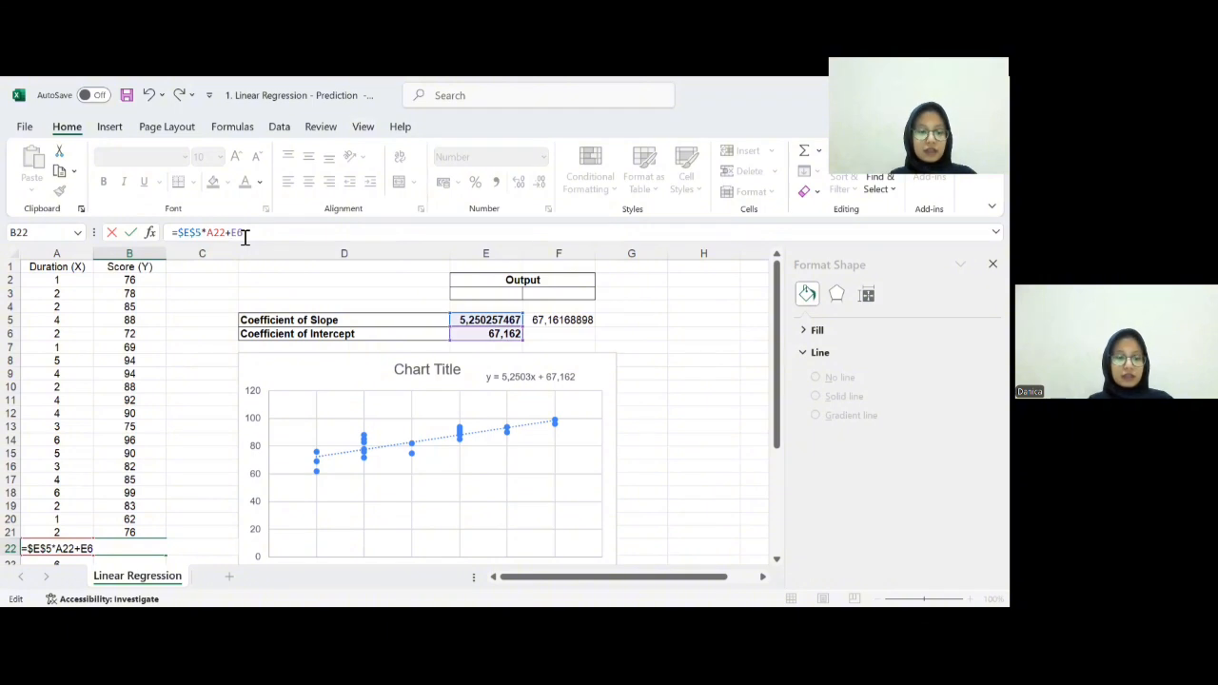
{"action": "key", "text": "F4"}
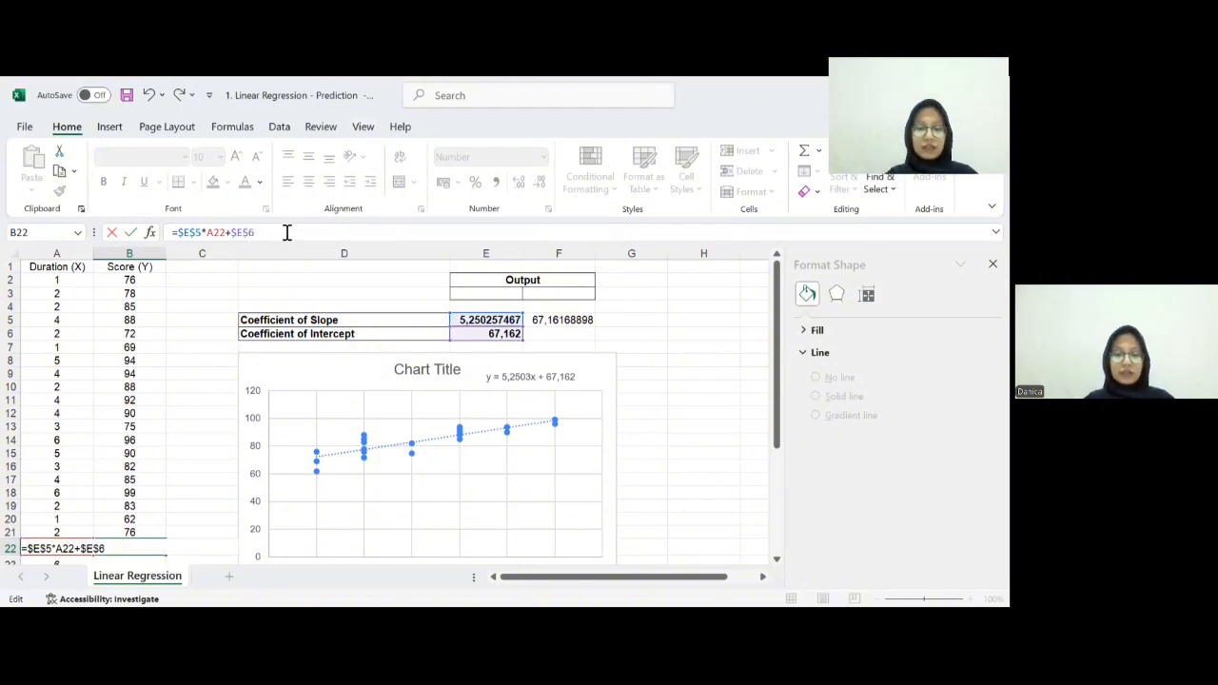
{"action": "key", "text": "Return"}
- Fill the prediction formula from B22 down to B30
{"action": "scroll", "coordinate": [257, 506], "scroll_direction": "down", "scroll_amount": 4}
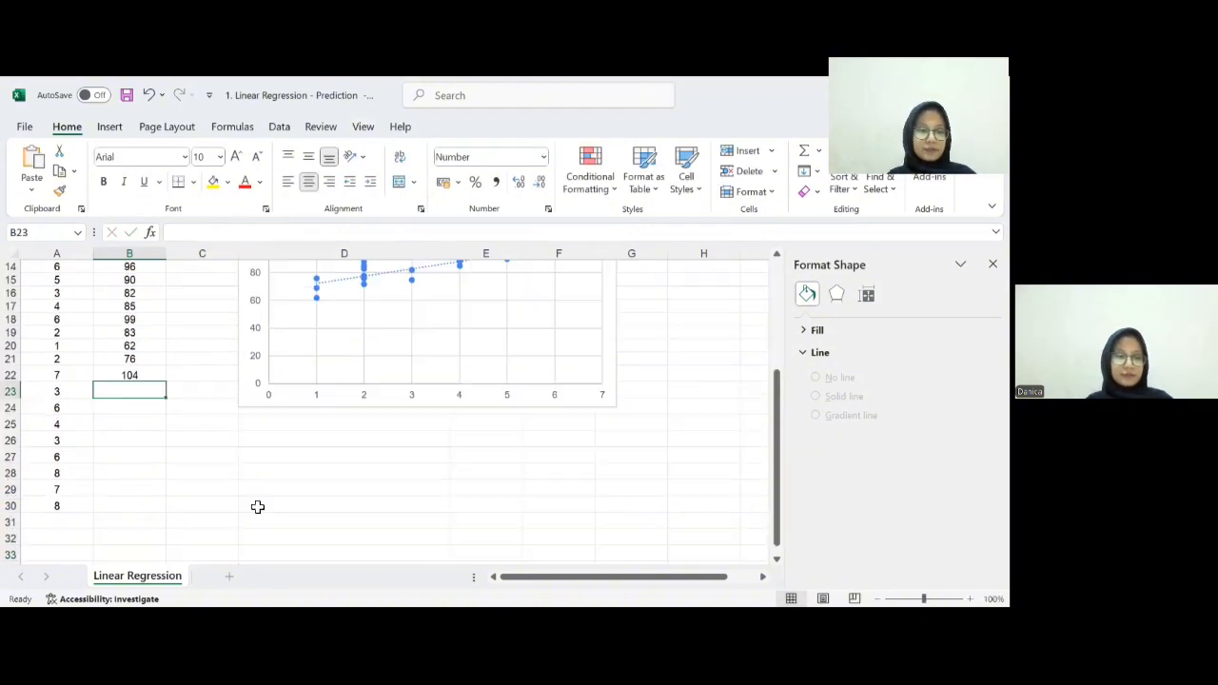
{"action": "left_click", "coordinate": [150, 377]}
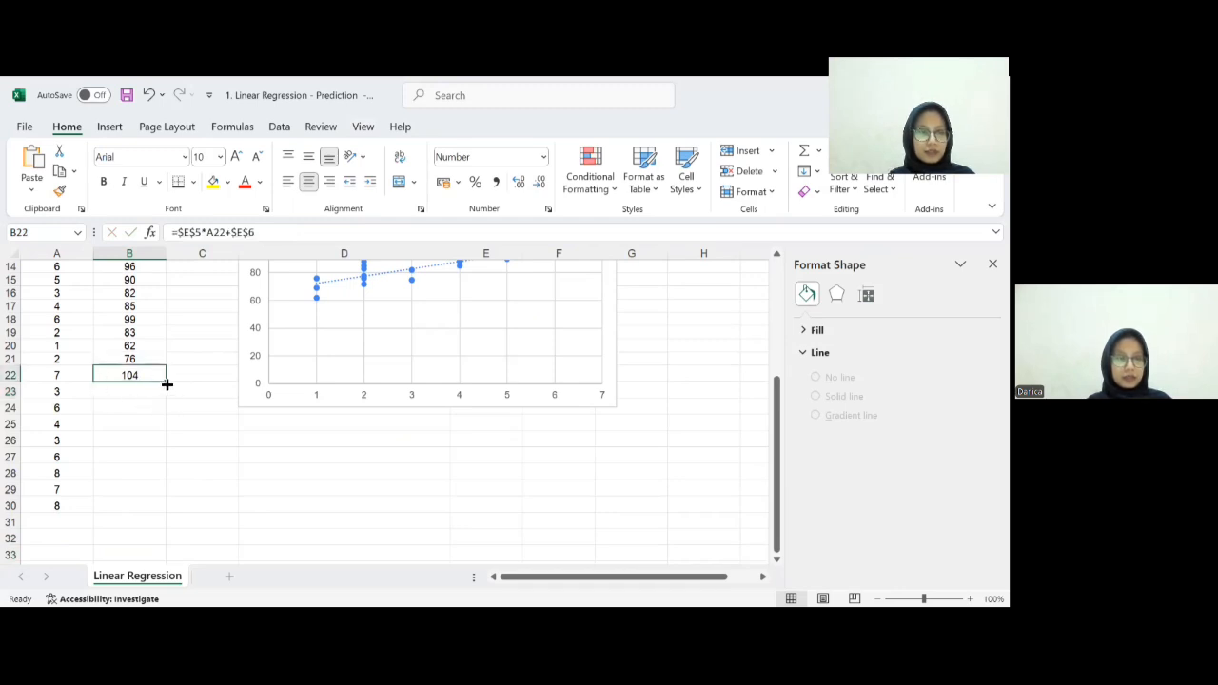
{"action": "left_click_drag", "start_coordinate": [166, 383], "coordinate": [150, 510]}
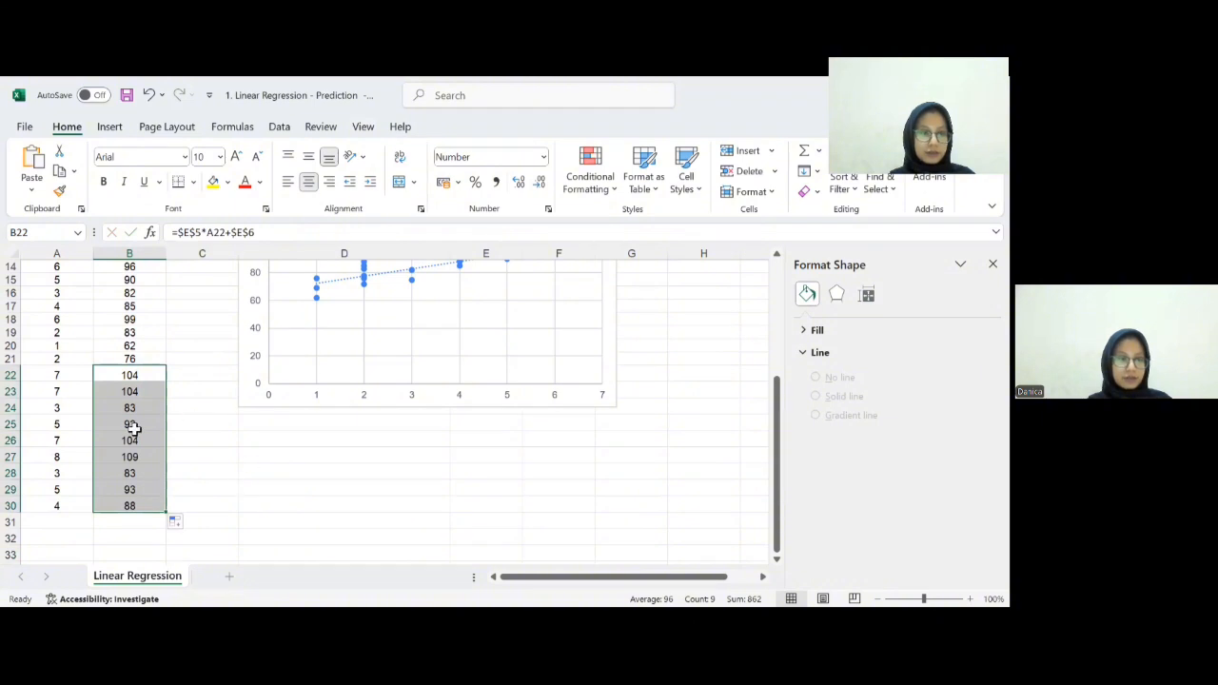
{"action": "scroll", "coordinate": [223, 451], "scroll_direction": "up", "scroll_amount": 5}
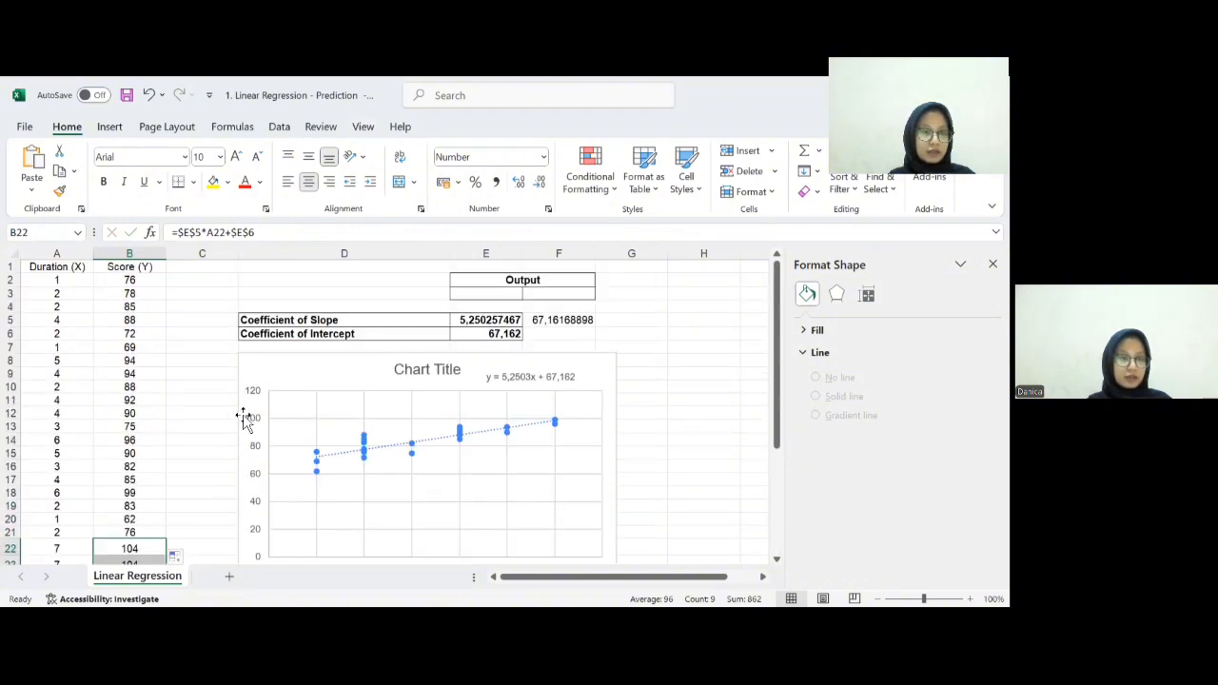
{"action": "scroll", "coordinate": [190, 360], "scroll_direction": "down", "scroll_amount": 5}
{"action": "scroll", "coordinate": [125, 340], "scroll_direction": "up", "scroll_amount": 5}
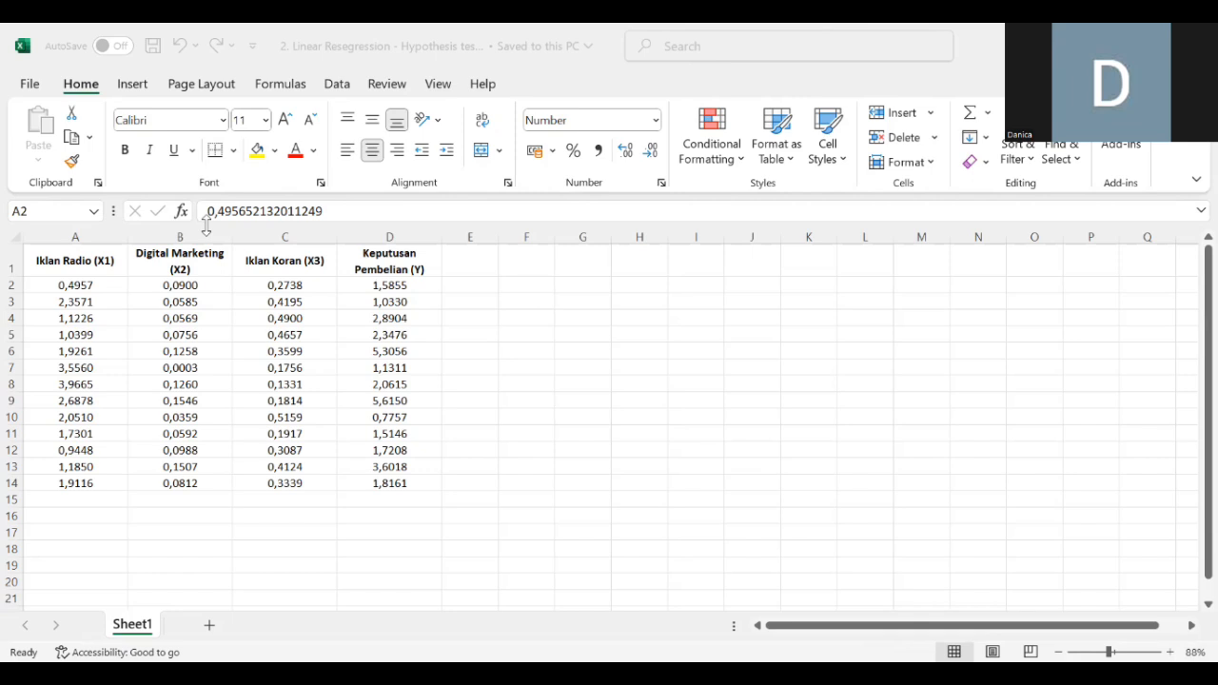
- Reduce the data in A2:D14 of the advertising workbook to two decimal places
{"action": "left_click", "coordinate": [95, 283]}
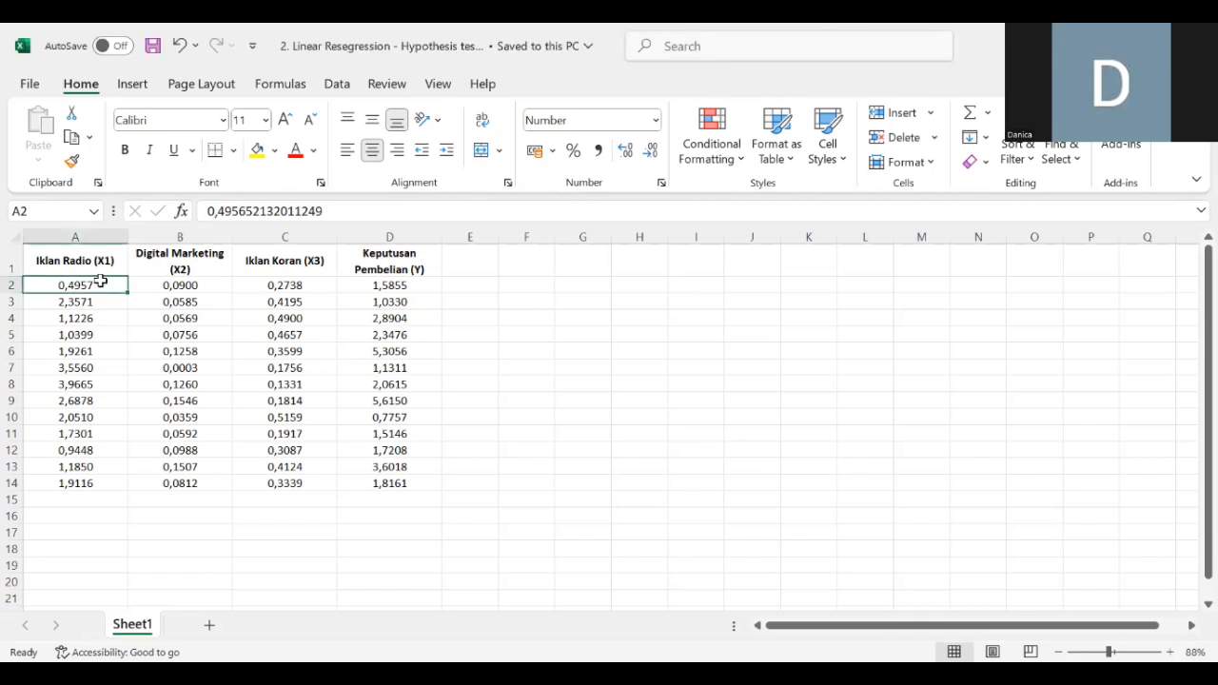
{"action": "left_click_drag", "start_coordinate": [76, 286], "coordinate": [400, 483]}
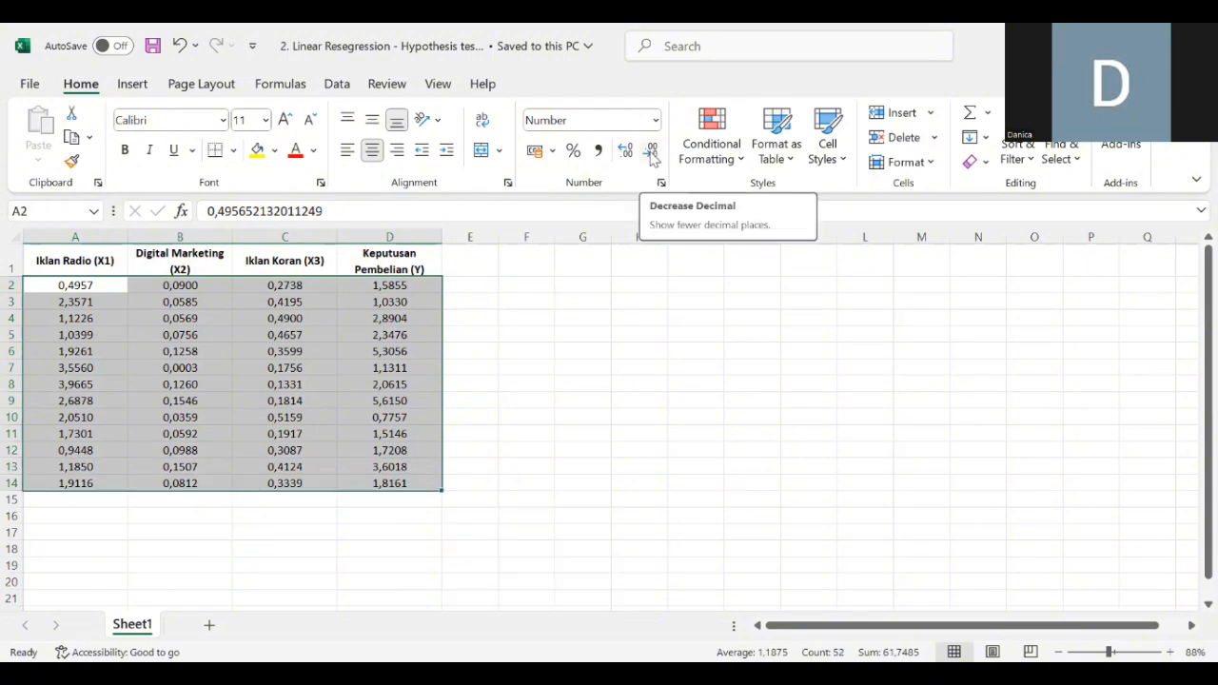
{"action": "left_click", "coordinate": [652, 152]}
{"action": "left_click", "coordinate": [652, 152]}
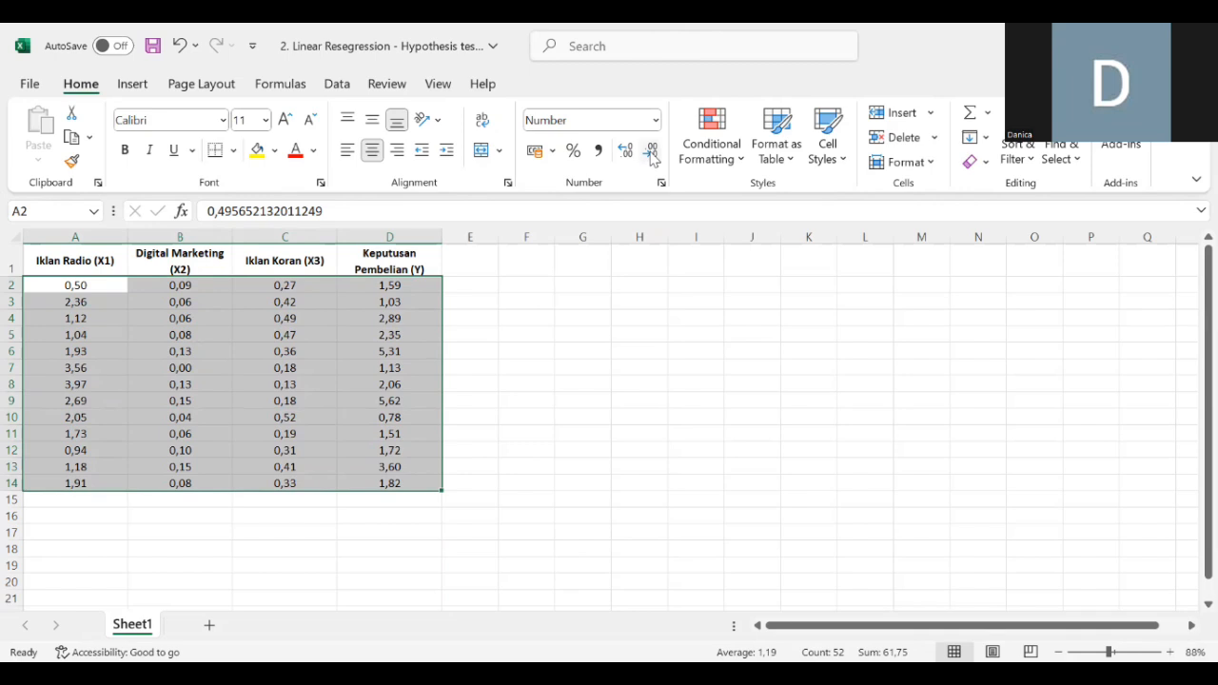
- Open the Data Analysis tool and choose Regression
{"action": "left_click", "coordinate": [551, 349]}
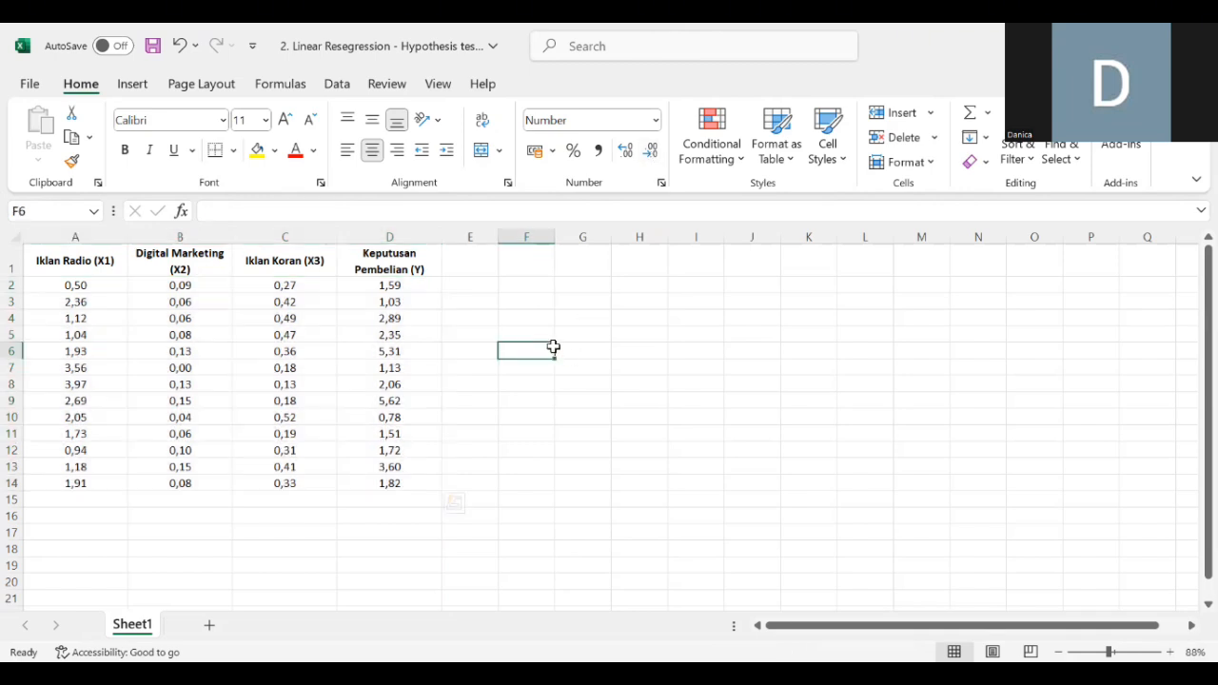
{"action": "left_click", "coordinate": [338, 85]}
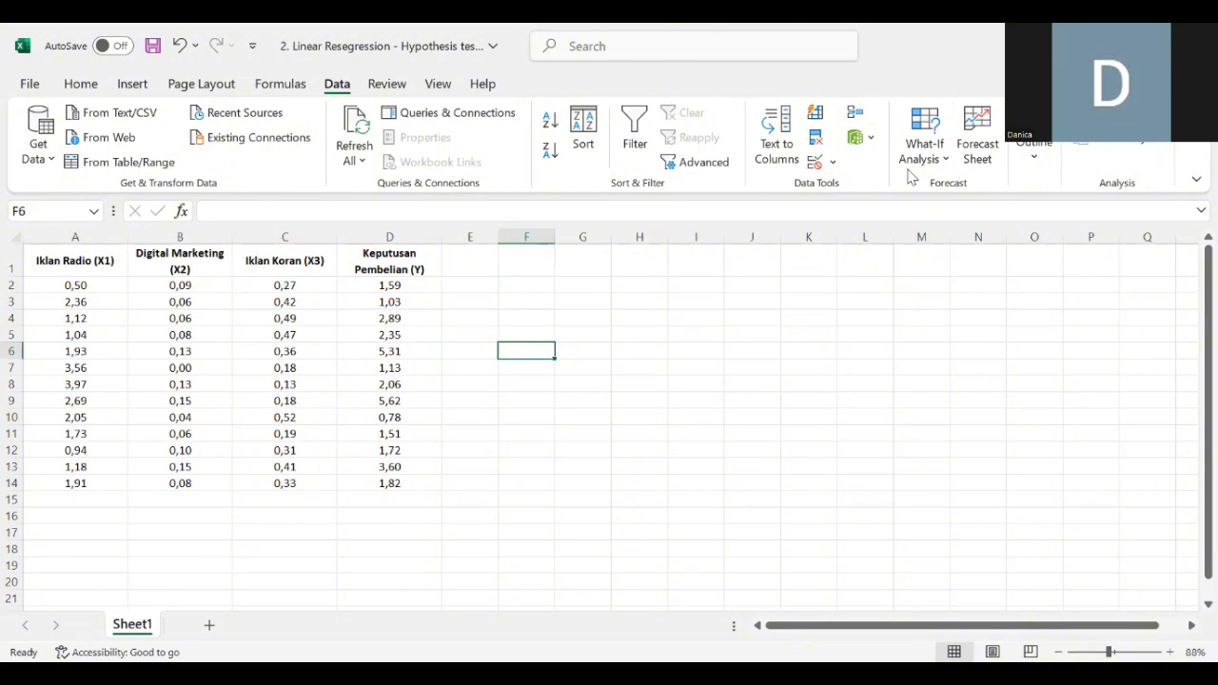
{"action": "left_click", "coordinate": [1091, 135]}
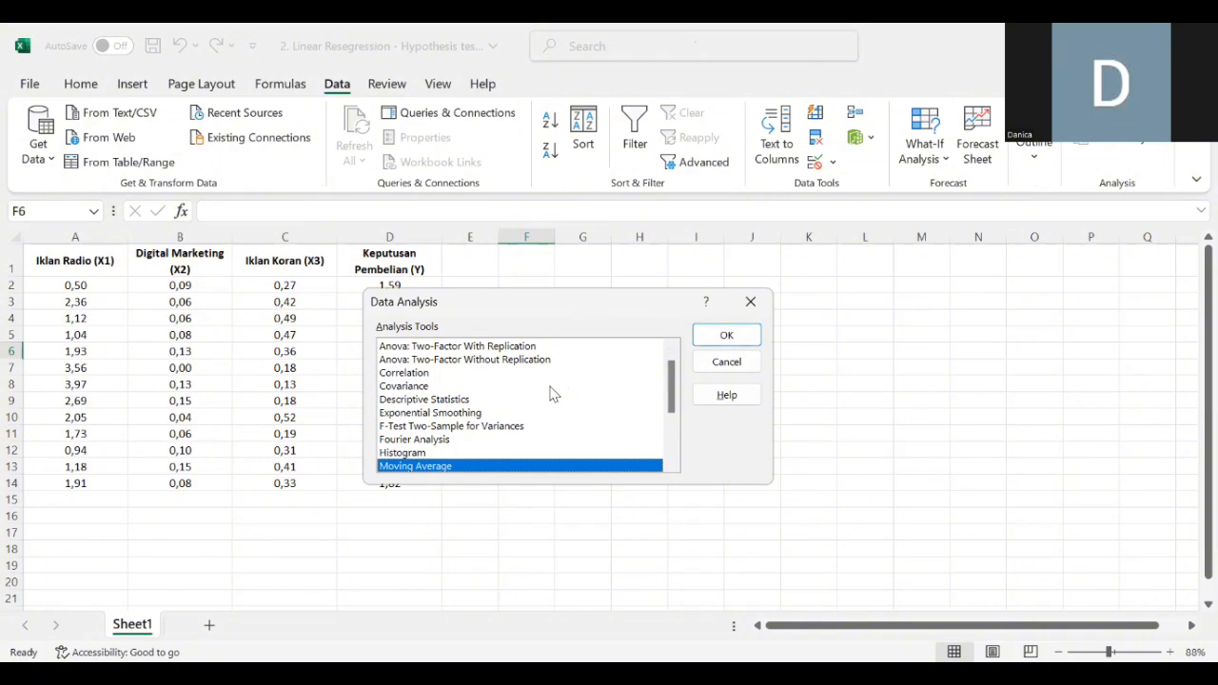
{"action": "left_click", "coordinate": [671, 348]}
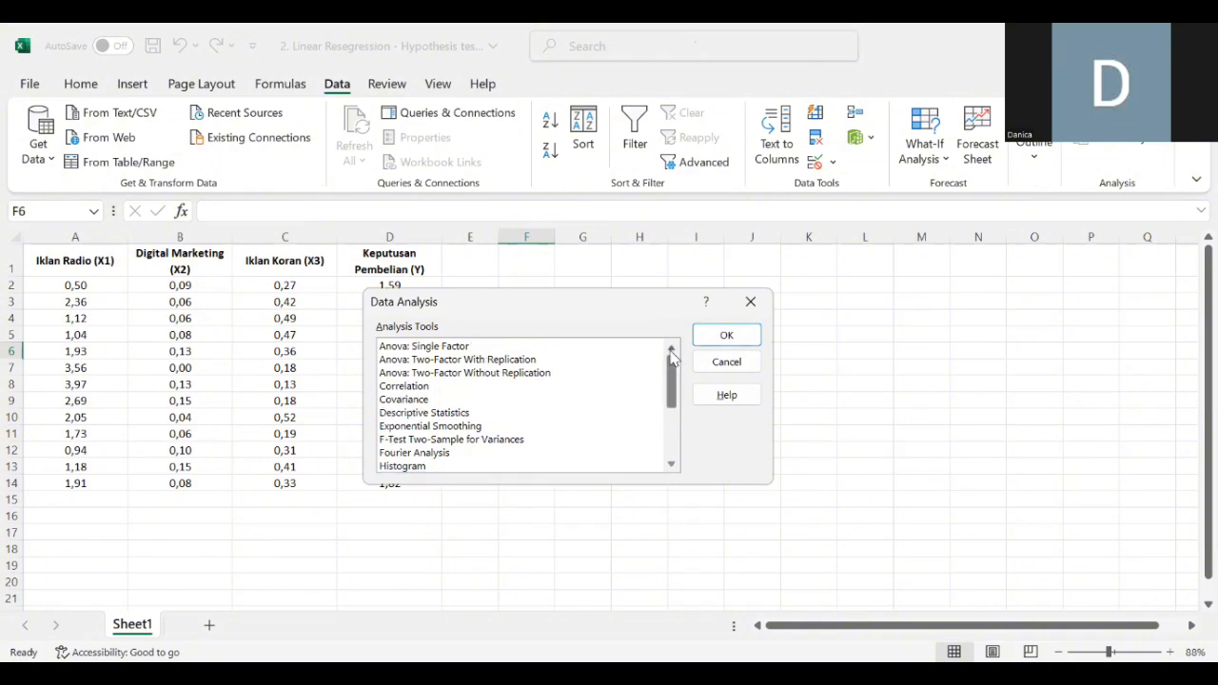
{"action": "left_click", "coordinate": [671, 465]}
{"action": "left_click", "coordinate": [672, 464]}
{"action": "left_click", "coordinate": [672, 464]}
{"action": "left_click", "coordinate": [672, 464]}
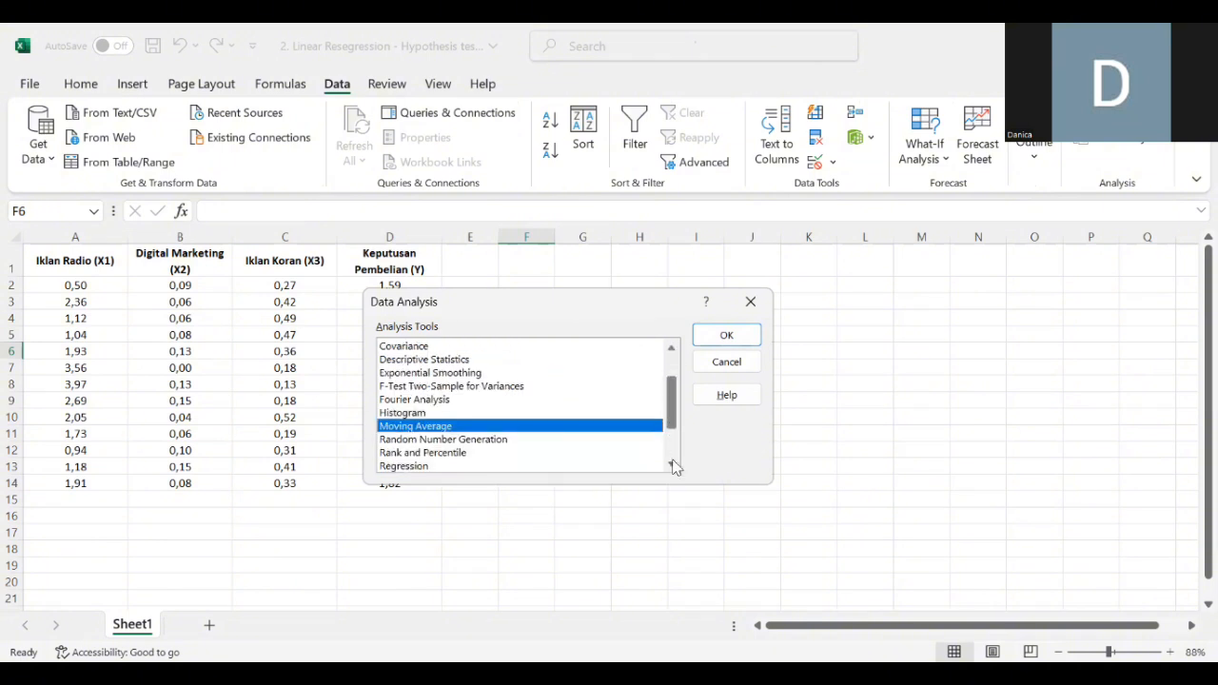
{"action": "left_click", "coordinate": [672, 464]}
{"action": "left_click", "coordinate": [672, 464]}
{"action": "left_click", "coordinate": [411, 439]}
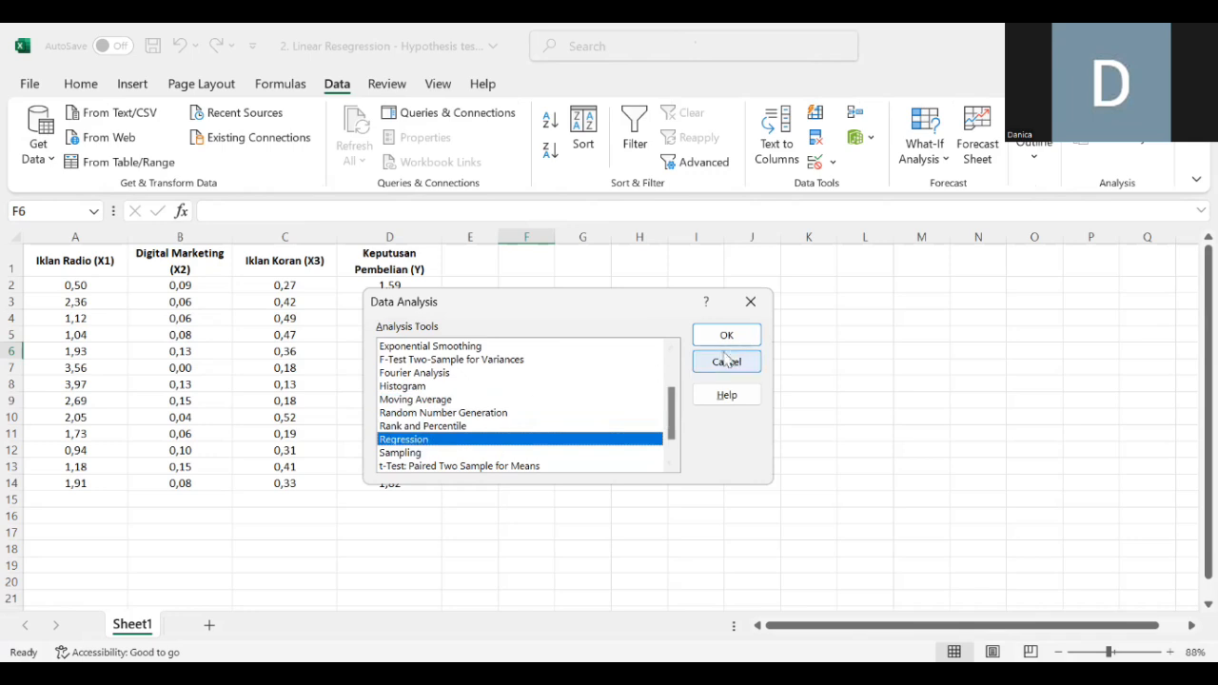
{"action": "left_click", "coordinate": [726, 338]}
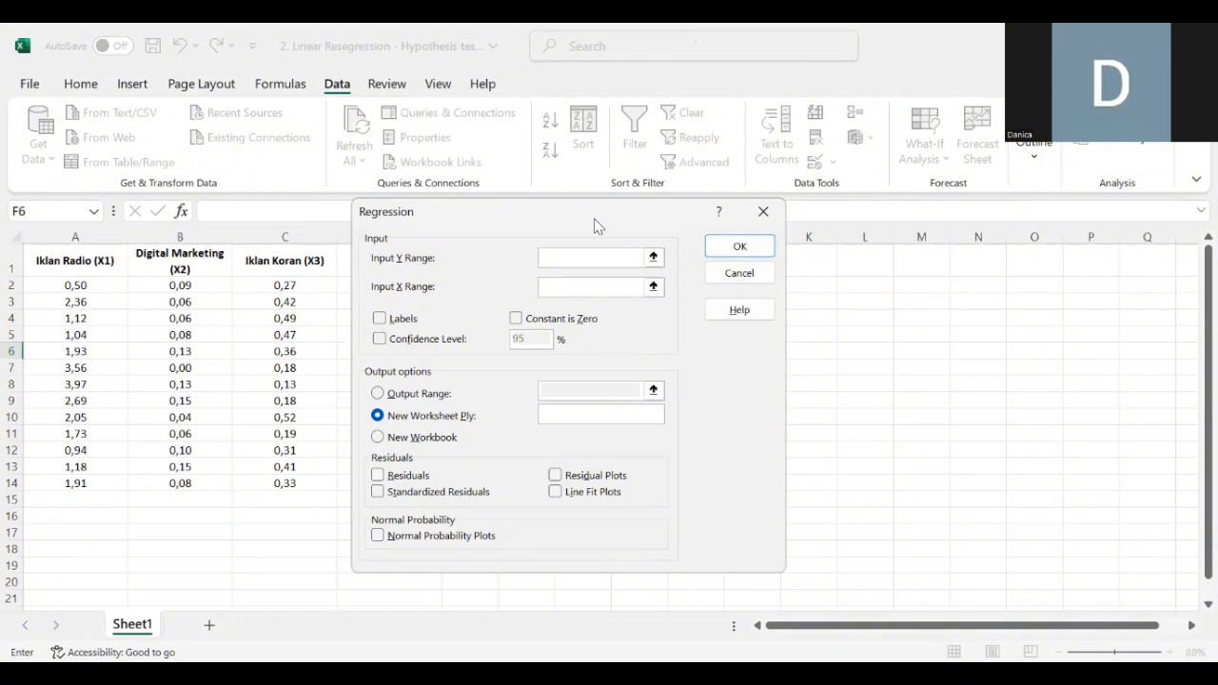
- Set the regression's Input Y Range to $D$1:$D$14, the Keputusan Pembelian column
{"action": "left_click_drag", "start_coordinate": [594, 226], "coordinate": [700, 249]}
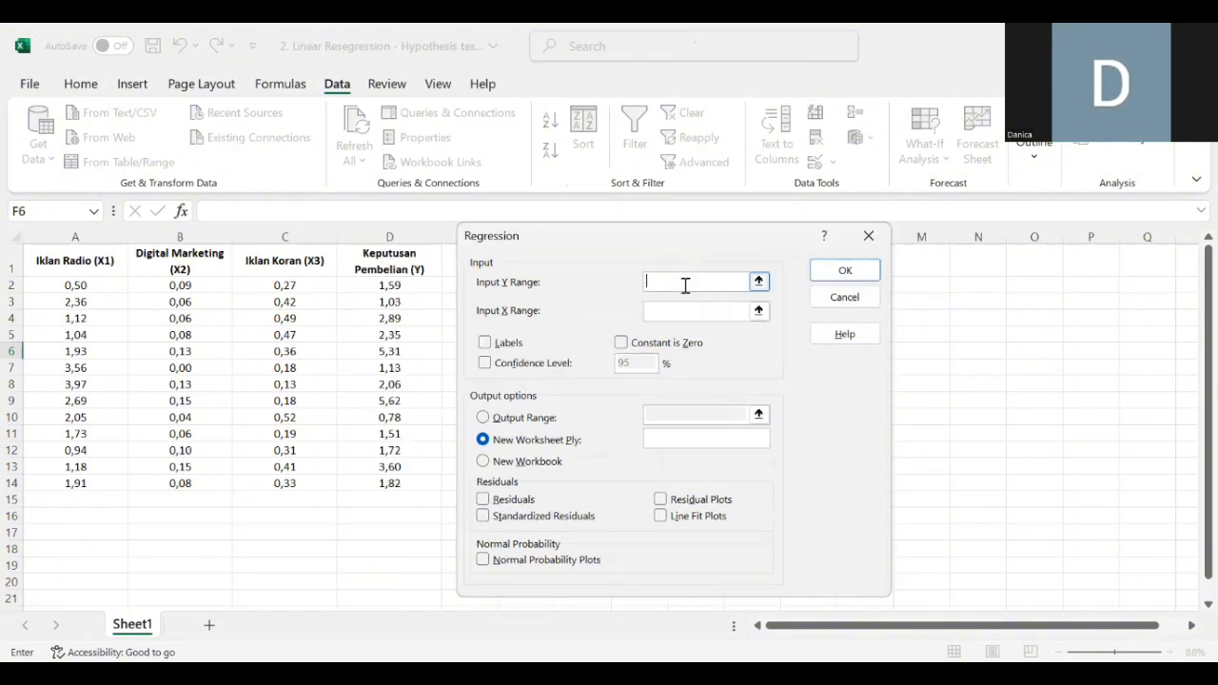
{"action": "left_click", "coordinate": [758, 282]}
{"action": "left_click_drag", "start_coordinate": [412, 270], "coordinate": [413, 481]}
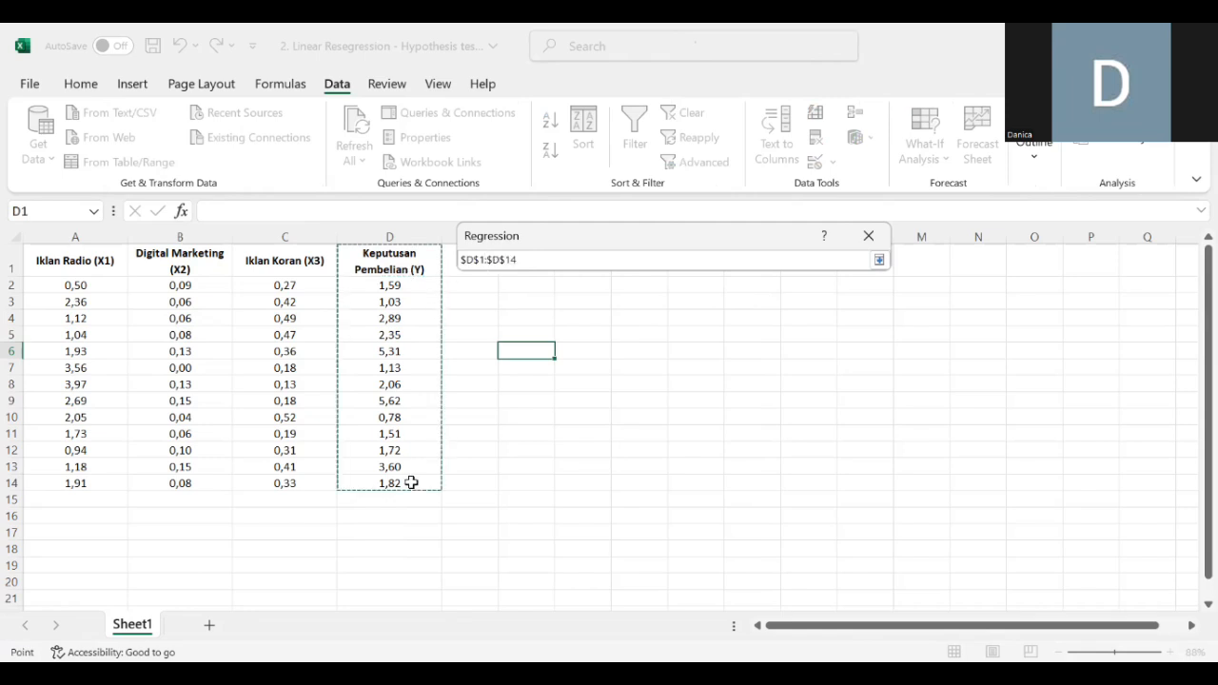
{"action": "left_click", "coordinate": [878, 259]}
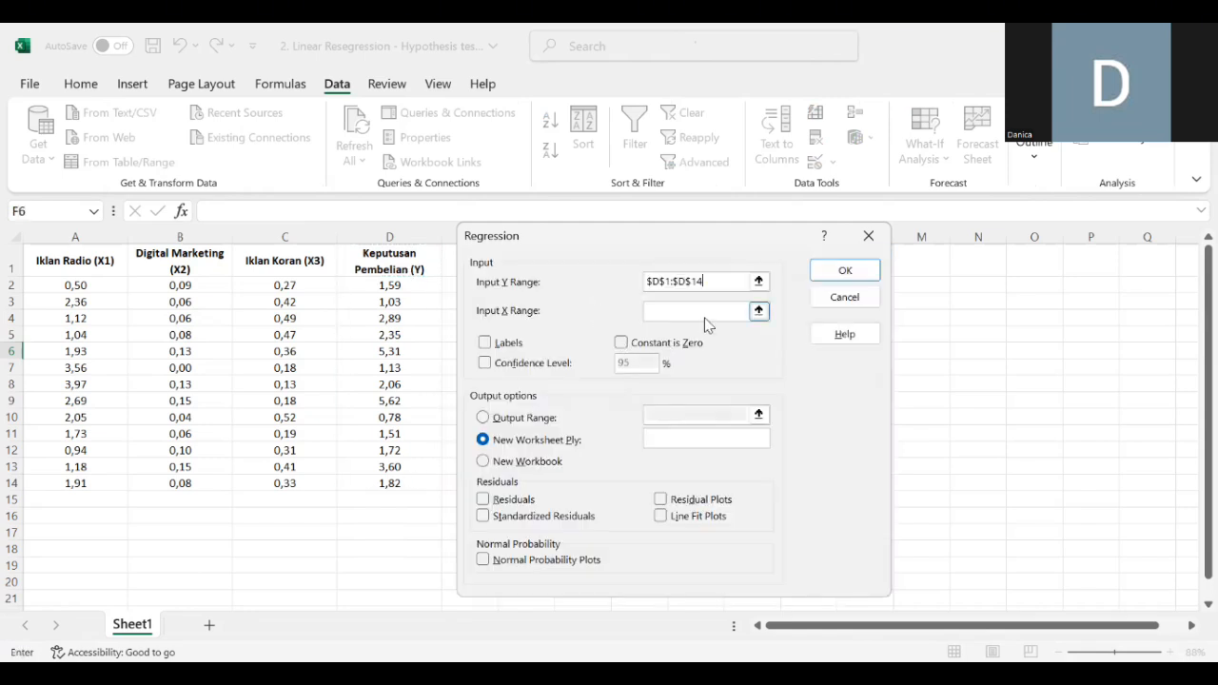
- Set the regression's Input X Range to $A$1:$C$14, enable Labels, and run the regression
{"action": "left_click", "coordinate": [701, 311]}
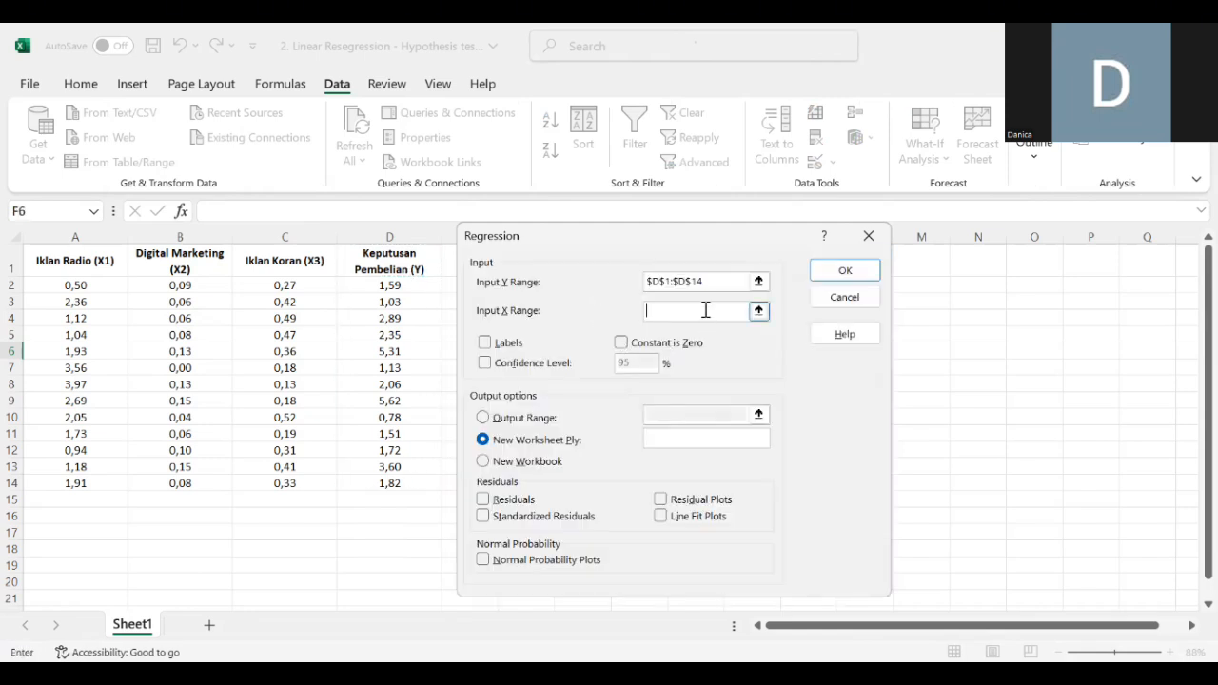
{"action": "left_click", "coordinate": [758, 310]}
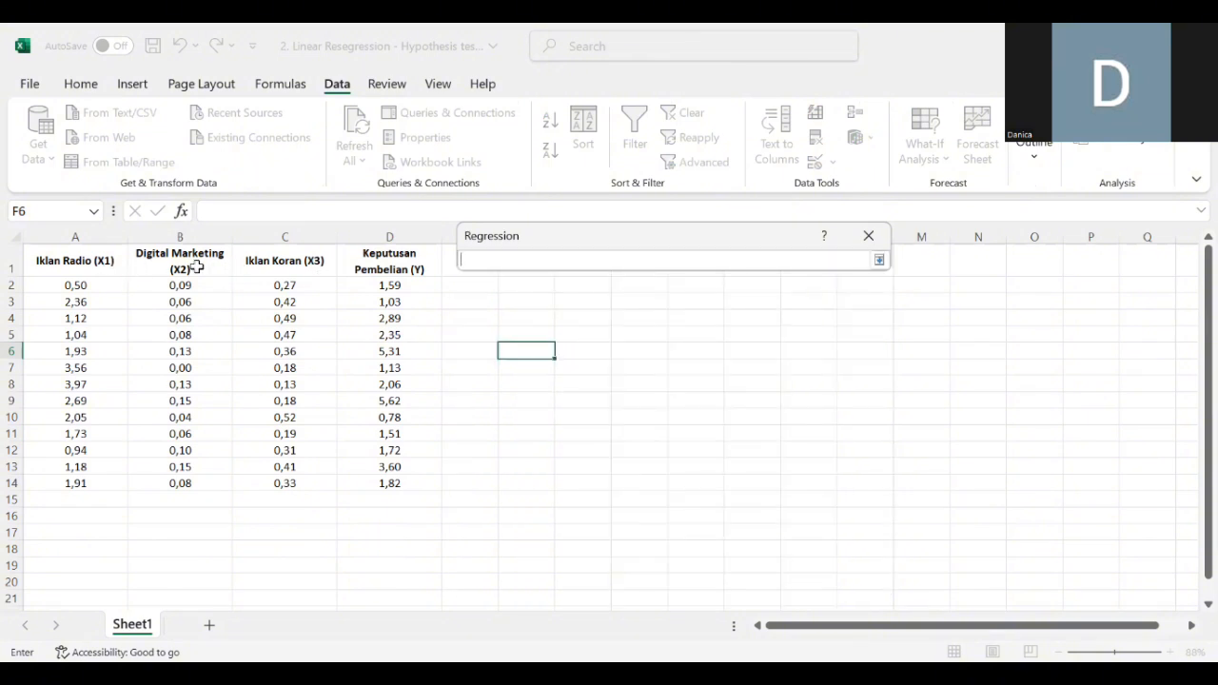
{"action": "left_click", "coordinate": [81, 265]}
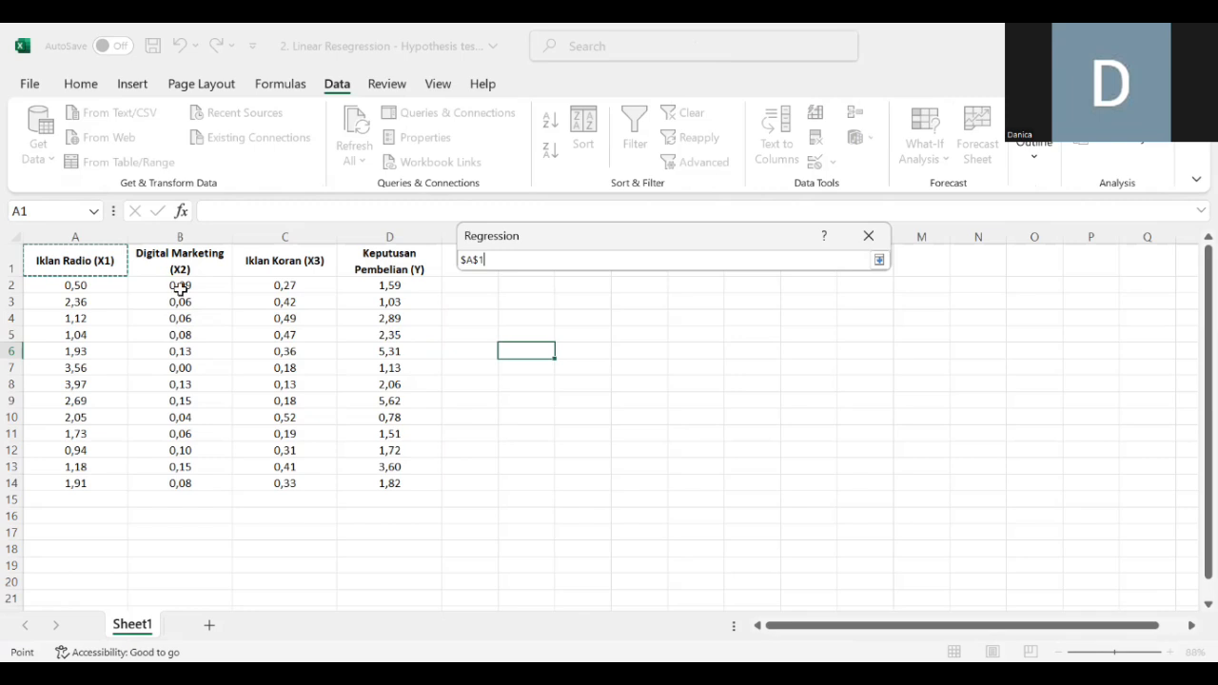
{"action": "left_click", "coordinate": [270, 481], "text": "shift"}
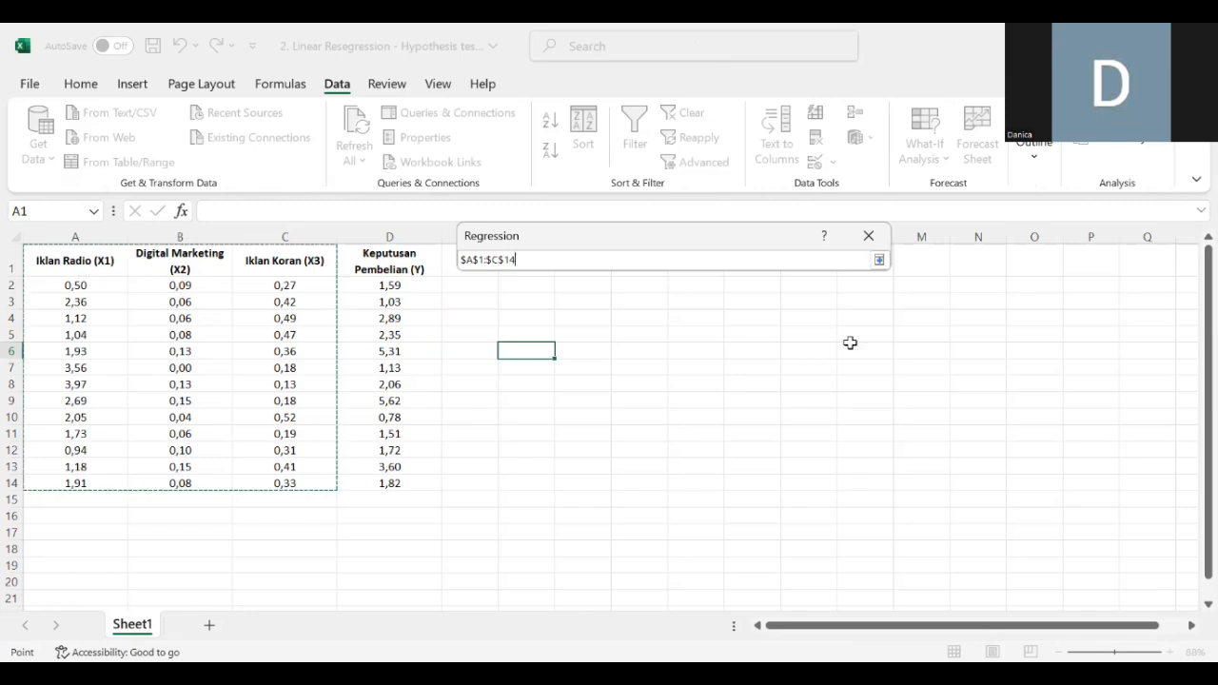
{"action": "left_click", "coordinate": [878, 260]}
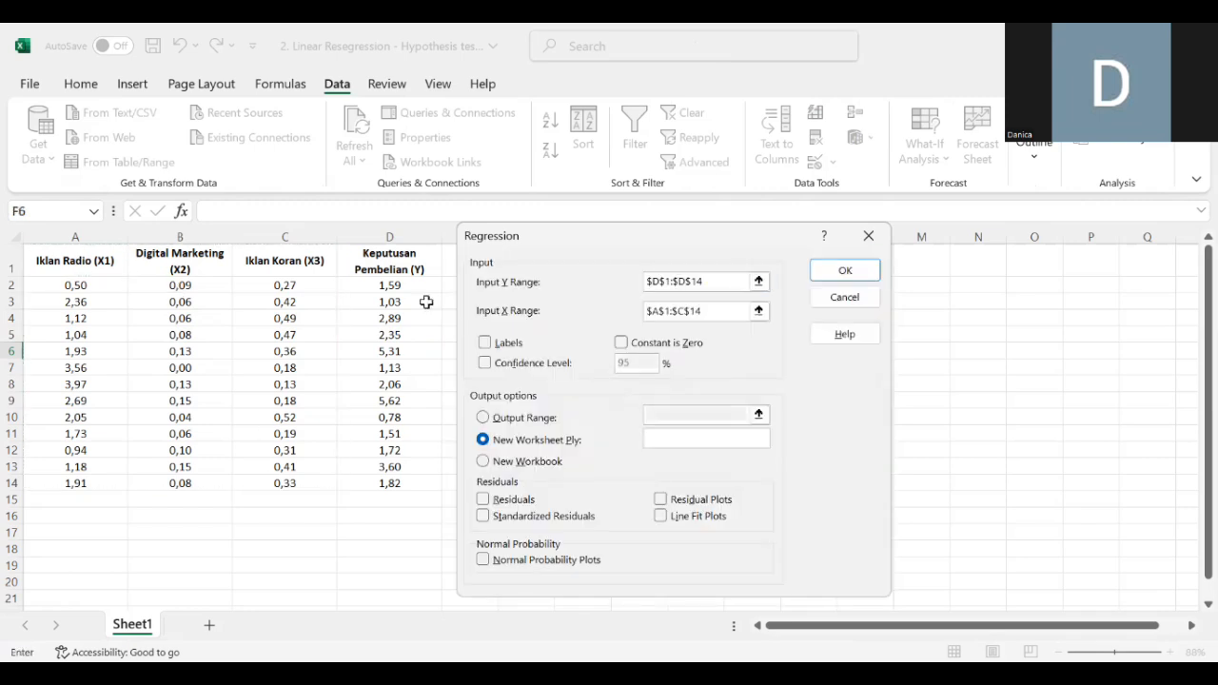
{"action": "left_click", "coordinate": [485, 344]}
{"action": "left_click", "coordinate": [840, 274]}
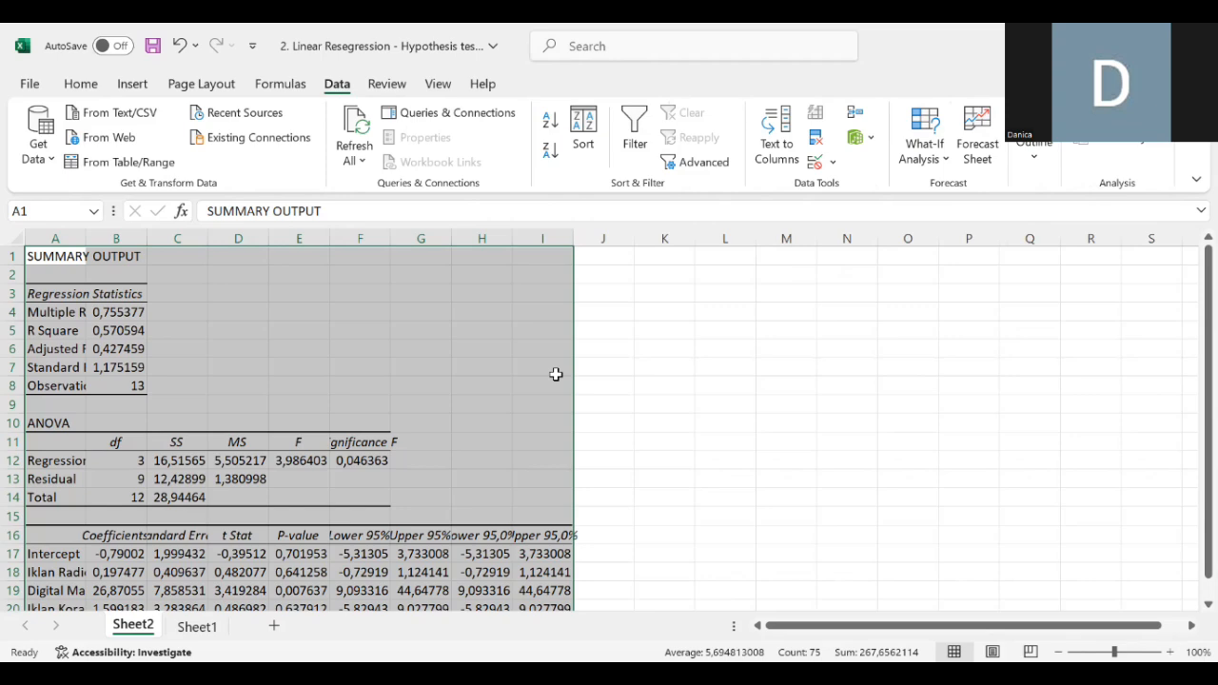
- Widen all columns of the regression summary output sheet so the labels and values fit
{"action": "scroll", "coordinate": [556, 374], "scroll_direction": "down", "scroll_amount": 1}
{"action": "left_click", "coordinate": [9, 244]}
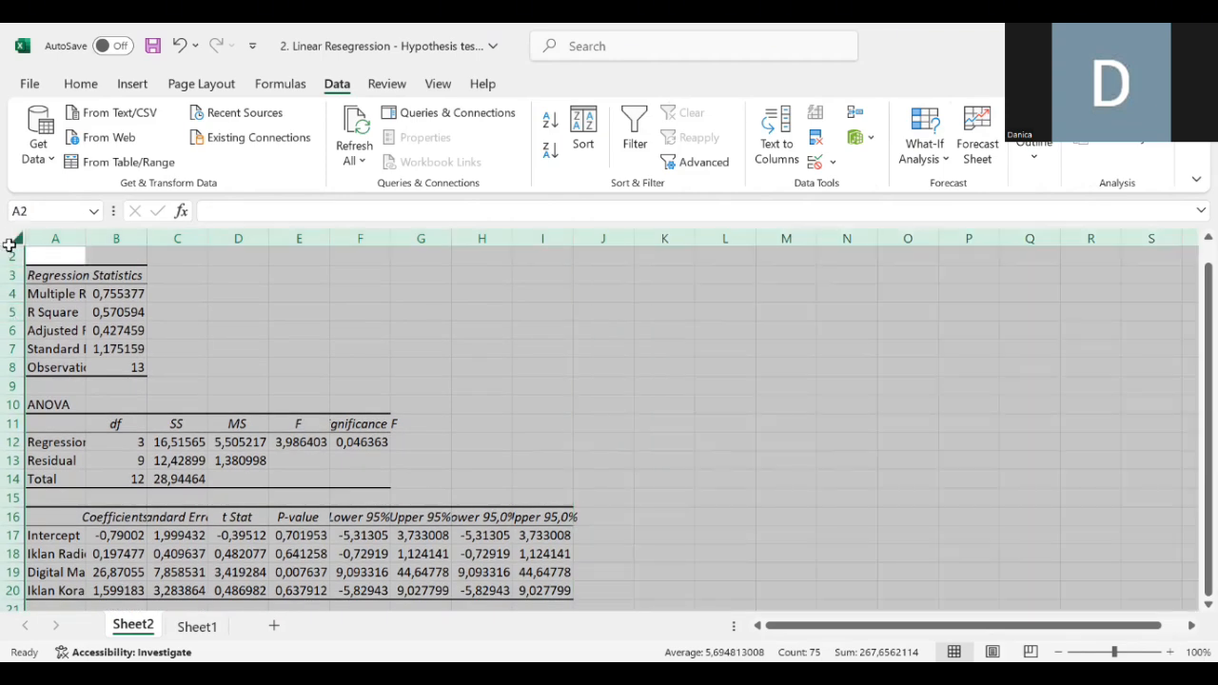
{"action": "left_click", "coordinate": [41, 239]}
{"action": "left_click", "coordinate": [11, 240]}
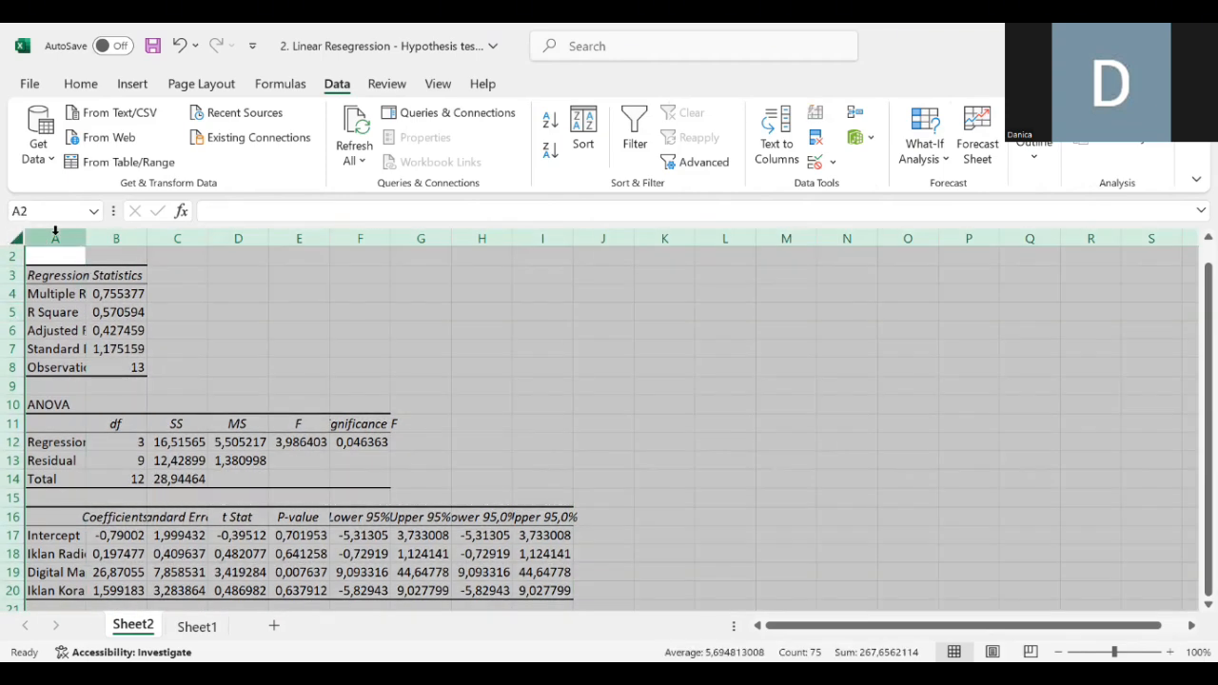
{"action": "left_click", "coordinate": [82, 237]}
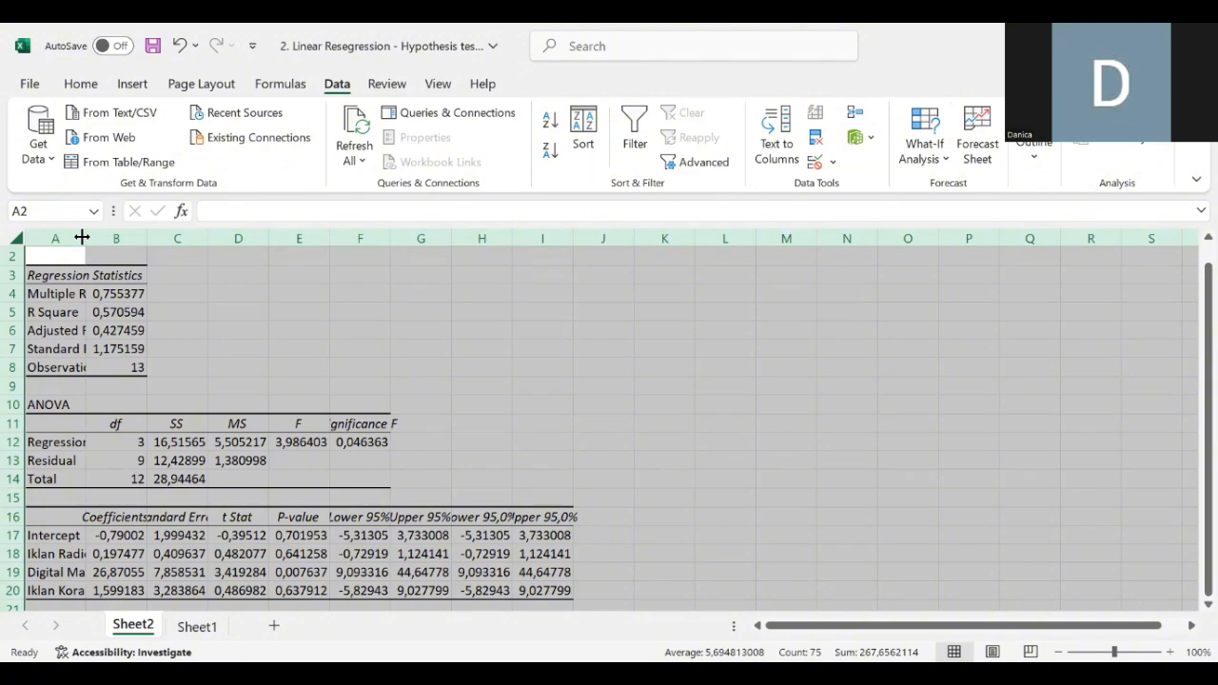
{"action": "left_click_drag", "start_coordinate": [81, 236], "coordinate": [140, 245]}
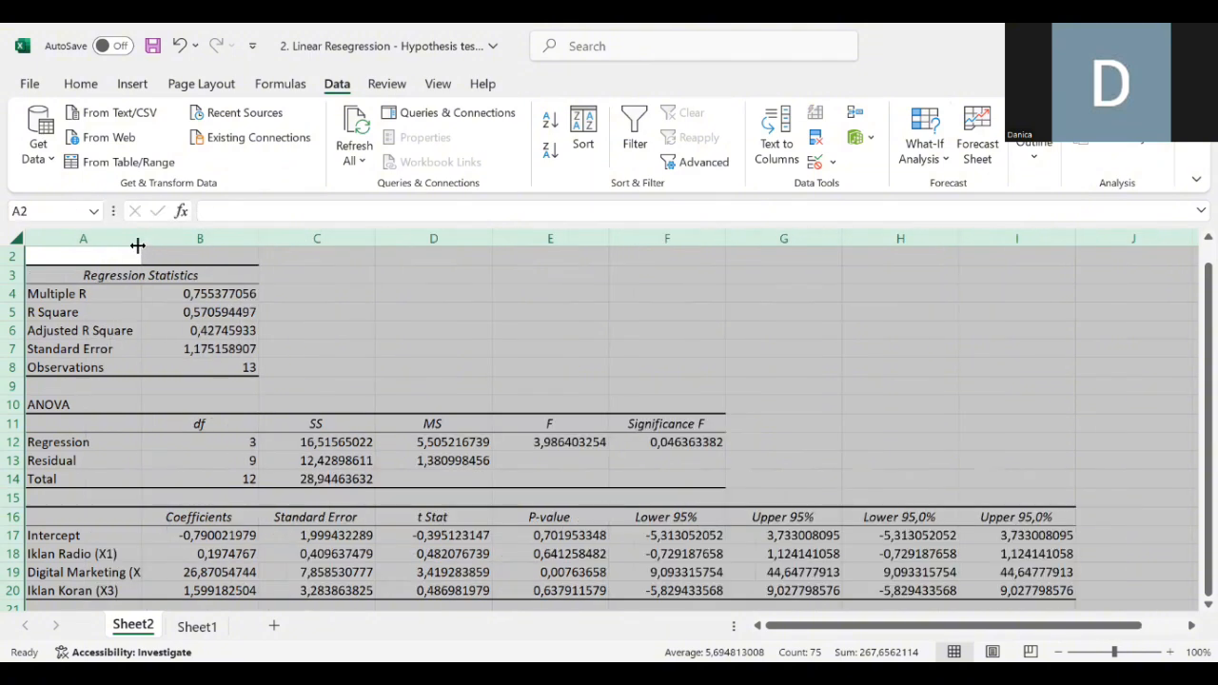
{"action": "left_click", "coordinate": [377, 320]}
- Highlight the R Square row, cells A5:B5, with a yellow fill
{"action": "scroll", "coordinate": [376, 321], "scroll_direction": "up", "scroll_amount": 1}
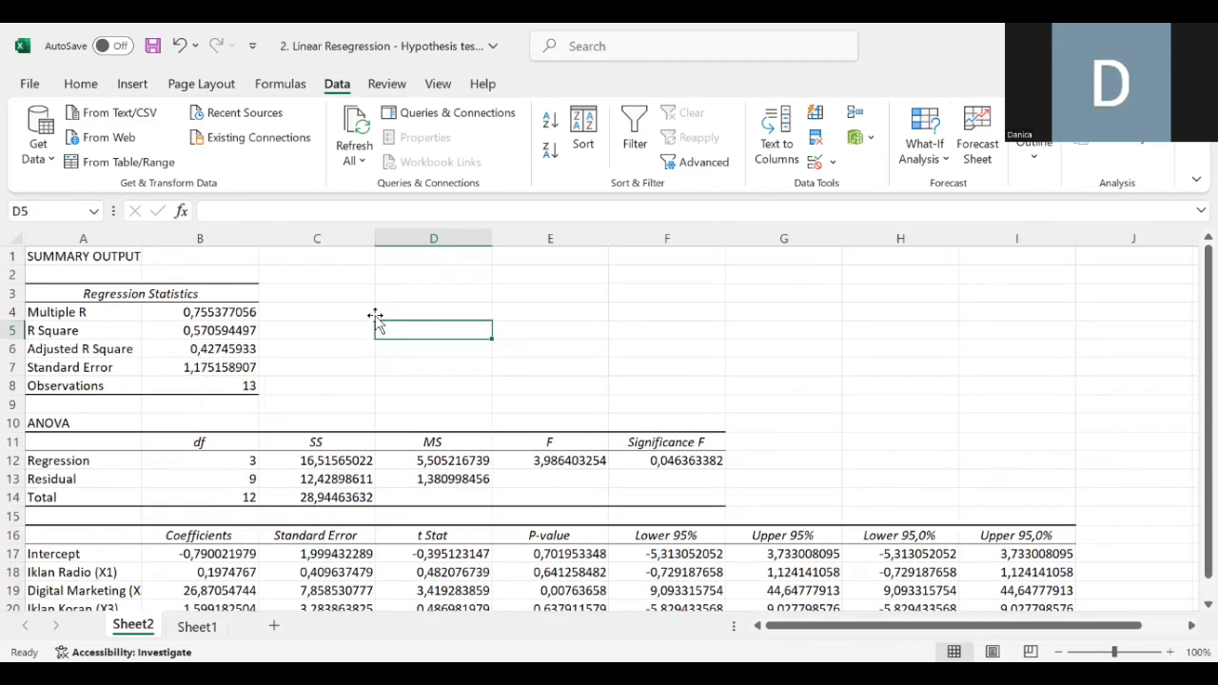
{"action": "left_click", "coordinate": [118, 344]}
{"action": "left_click_drag", "start_coordinate": [120, 328], "coordinate": [191, 331]}
{"action": "left_click", "coordinate": [78, 87]}
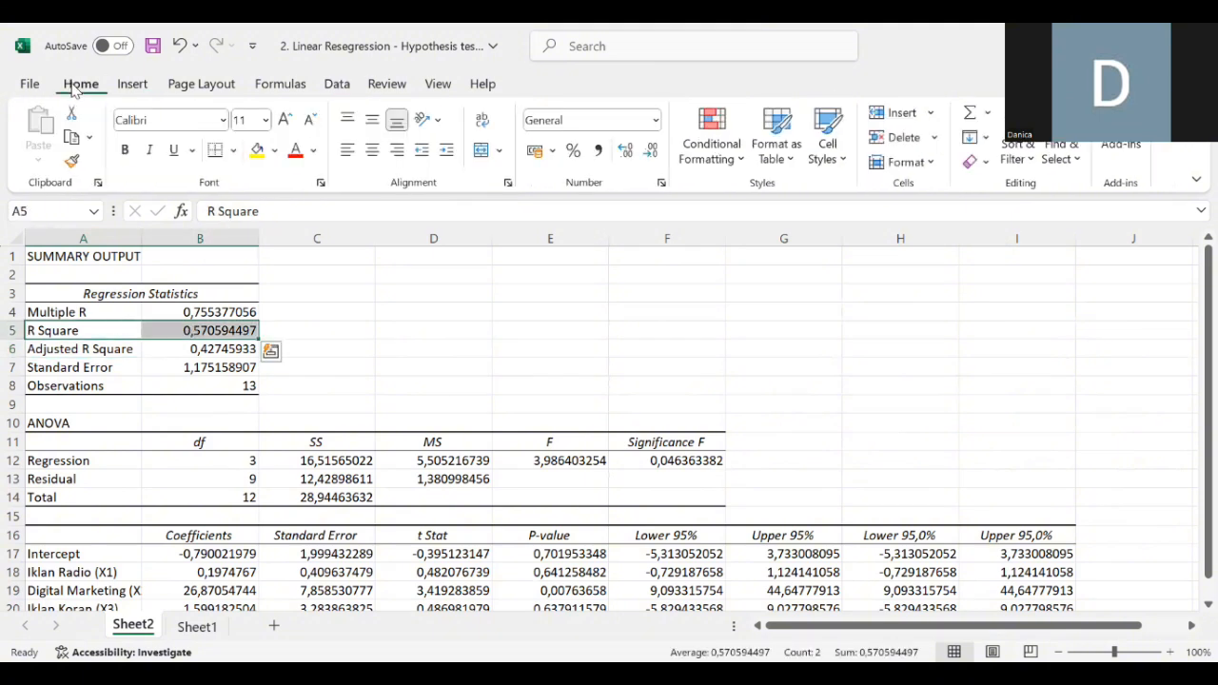
{"action": "left_click", "coordinate": [275, 153]}
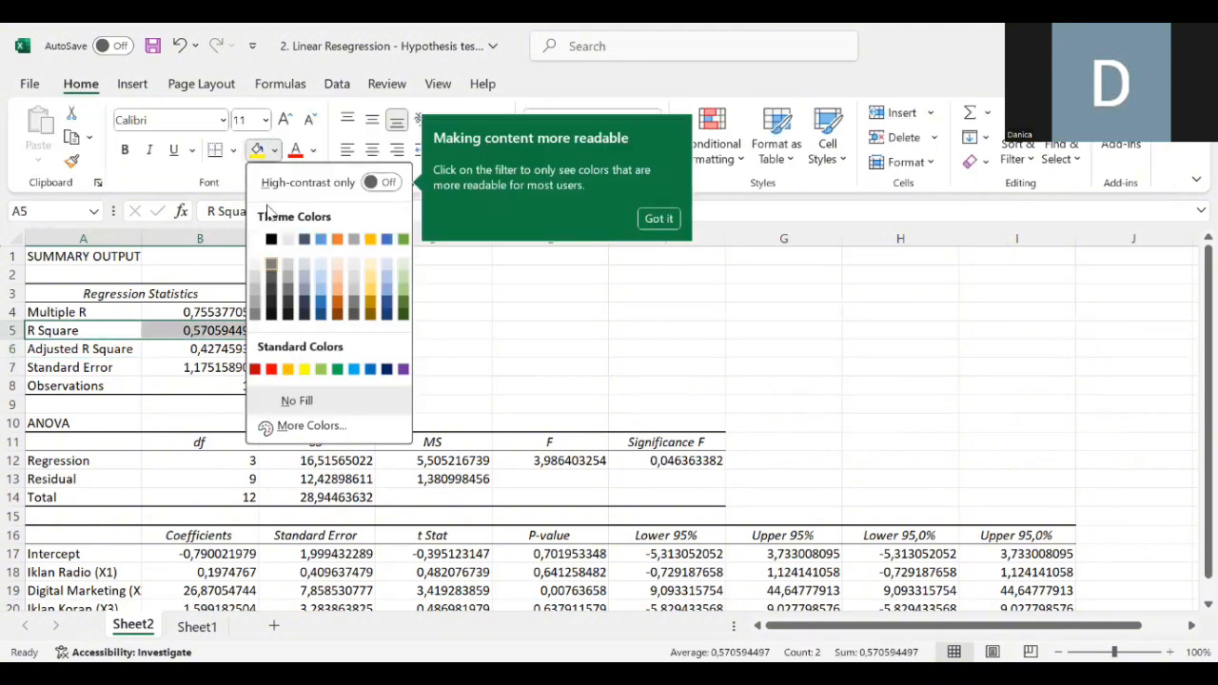
{"action": "left_click", "coordinate": [259, 152]}
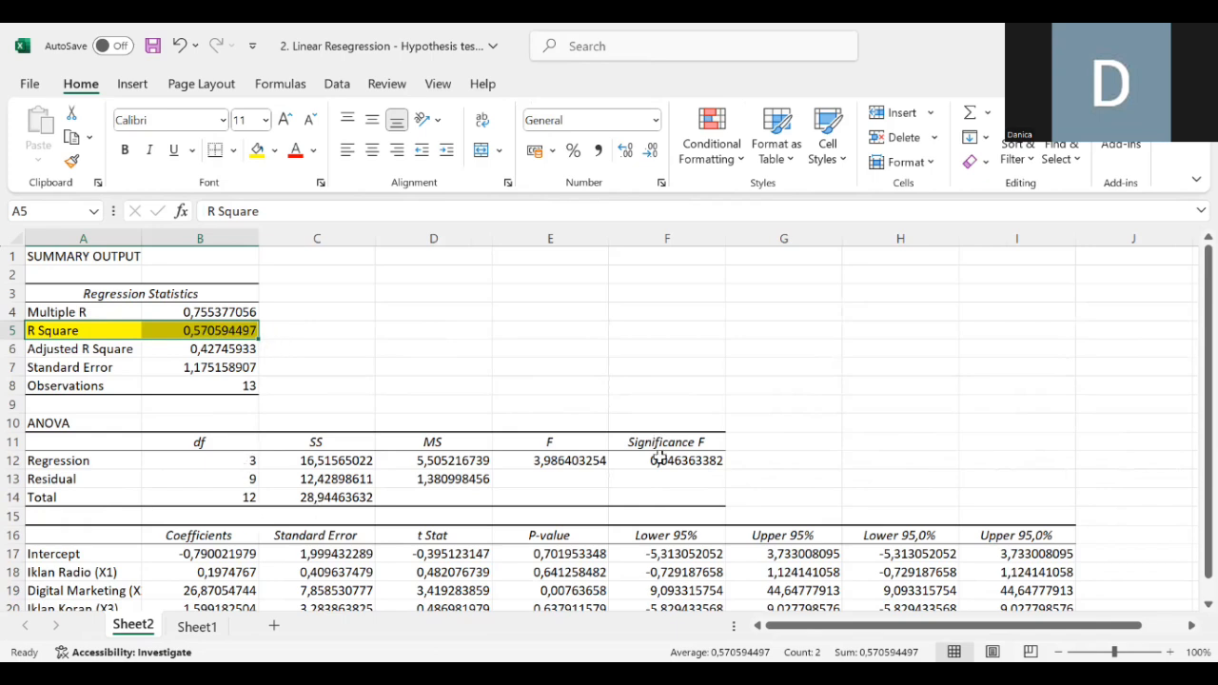
- Highlight the Significance F cells F11:F12 with a yellow fill
{"action": "left_click_drag", "start_coordinate": [663, 444], "coordinate": [683, 463]}
{"action": "left_click", "coordinate": [257, 150]}
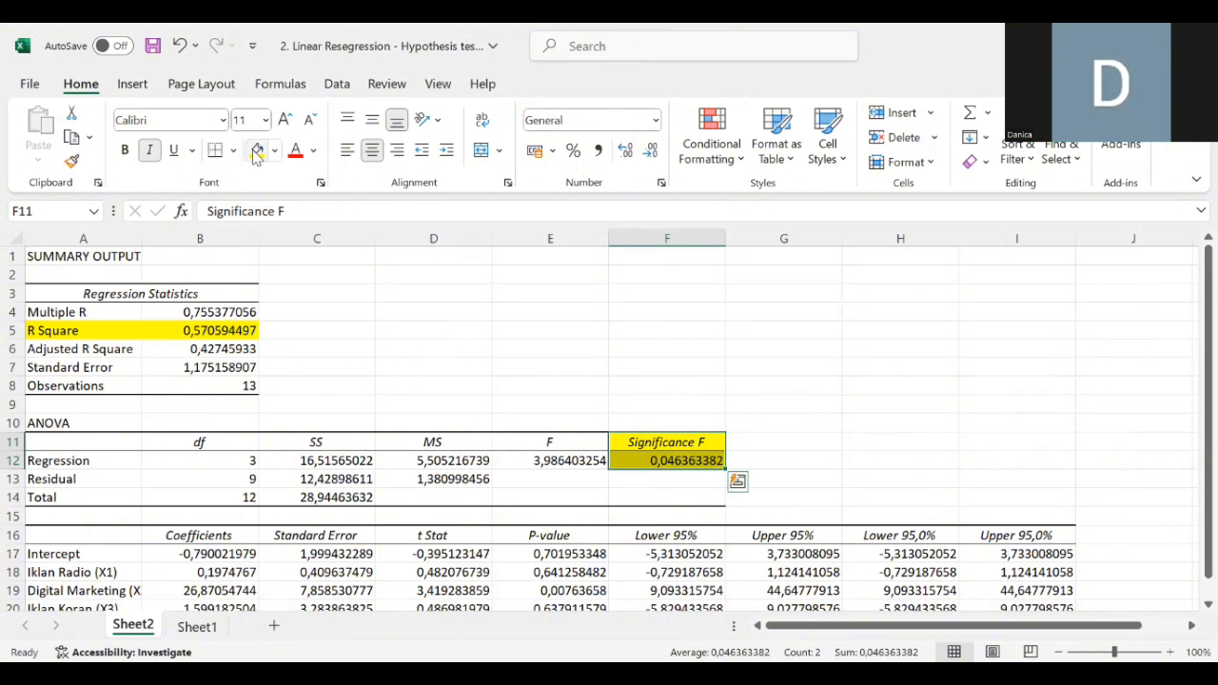
{"action": "left_click", "coordinate": [571, 374]}
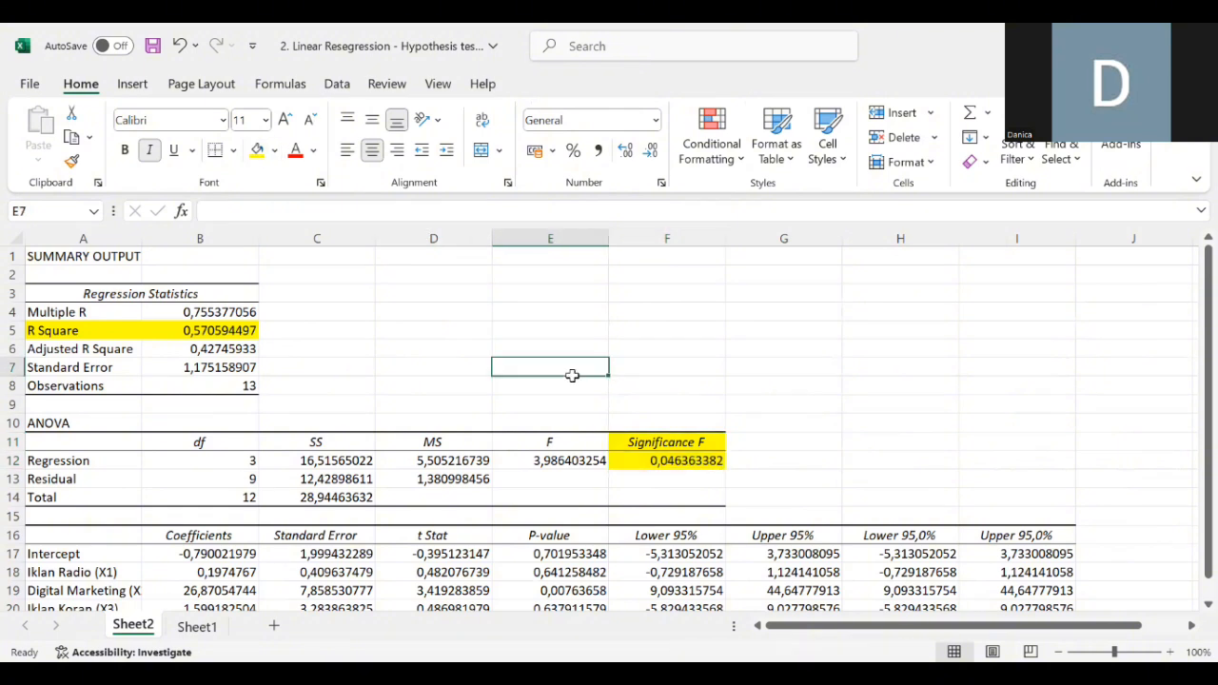
{"action": "scroll", "coordinate": [572, 378], "scroll_direction": "down", "scroll_amount": 1}
{"action": "scroll", "coordinate": [571, 378], "scroll_direction": "down", "scroll_amount": 1}
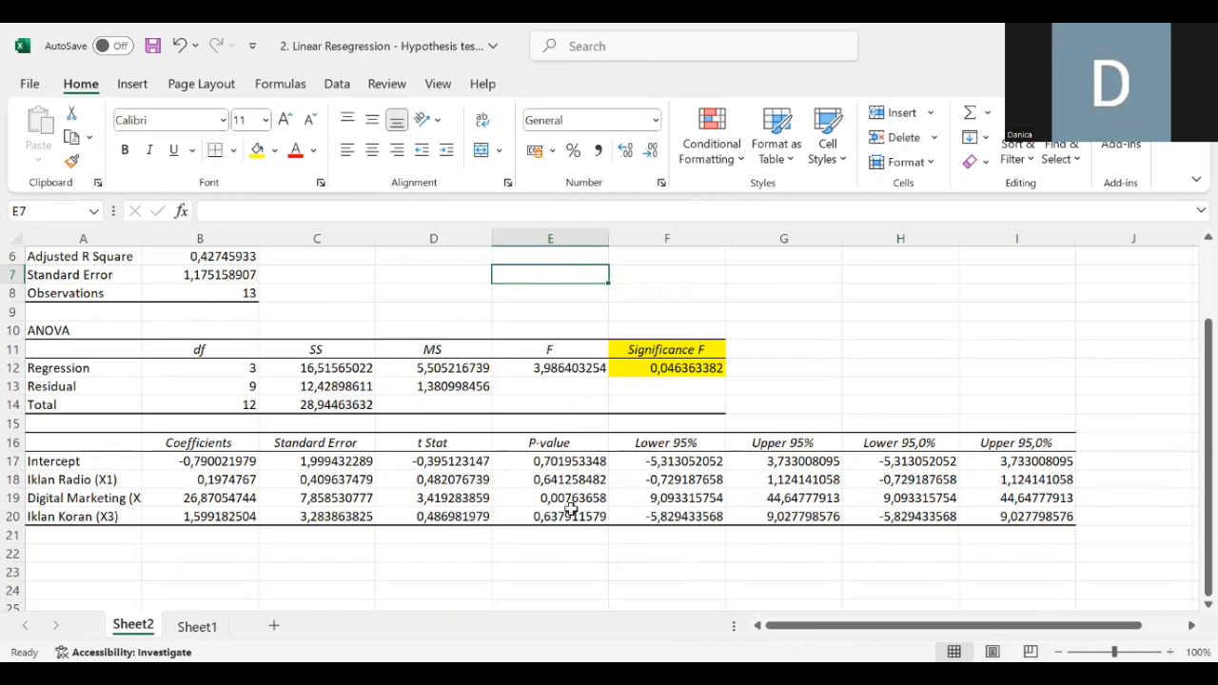
- Highlight the coefficients of the three predictors in B18:B20 with a yellow fill
{"action": "left_click", "coordinate": [234, 483]}
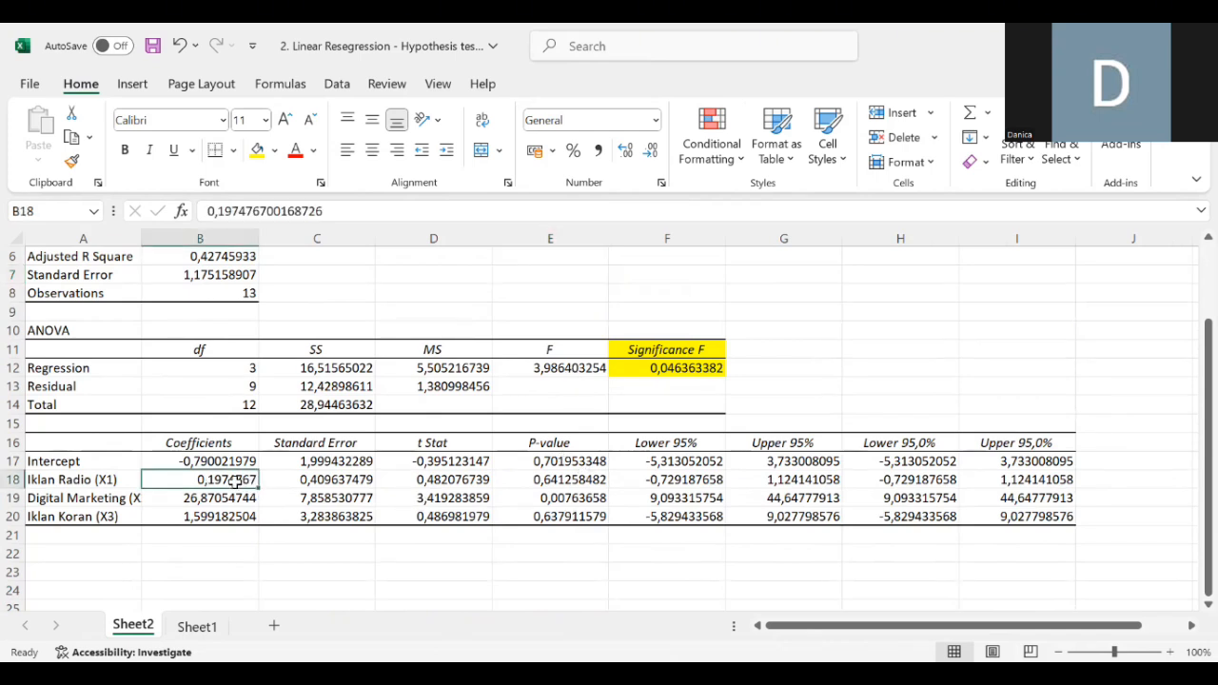
{"action": "left_click_drag", "start_coordinate": [237, 480], "coordinate": [237, 518]}
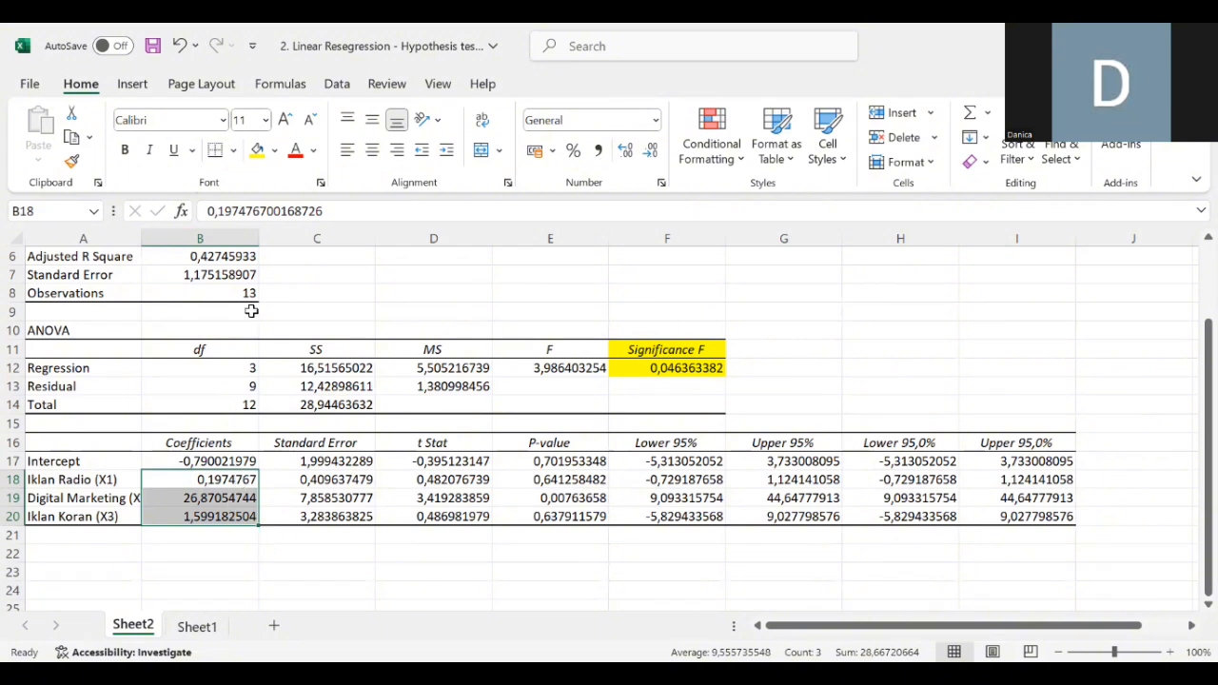
{"action": "left_click", "coordinate": [255, 149]}
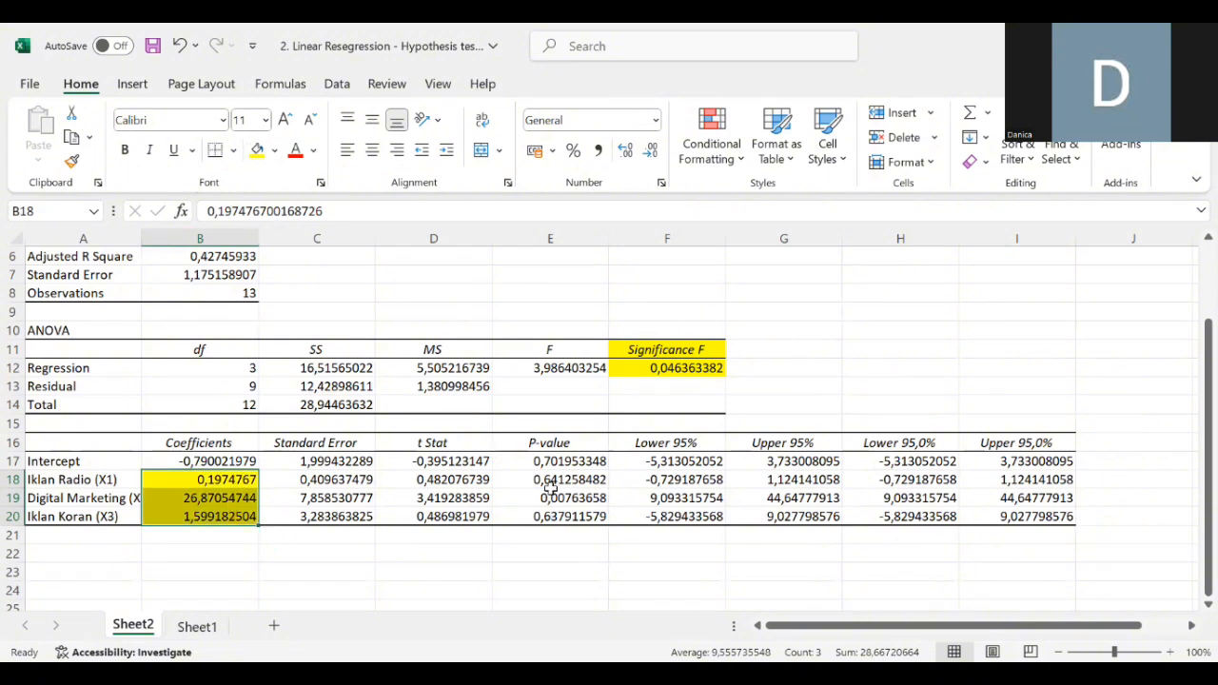
- Highlight the predictors' P-values in E18:E20 with a yellow fill
{"action": "left_click_drag", "start_coordinate": [551, 479], "coordinate": [549, 519]}
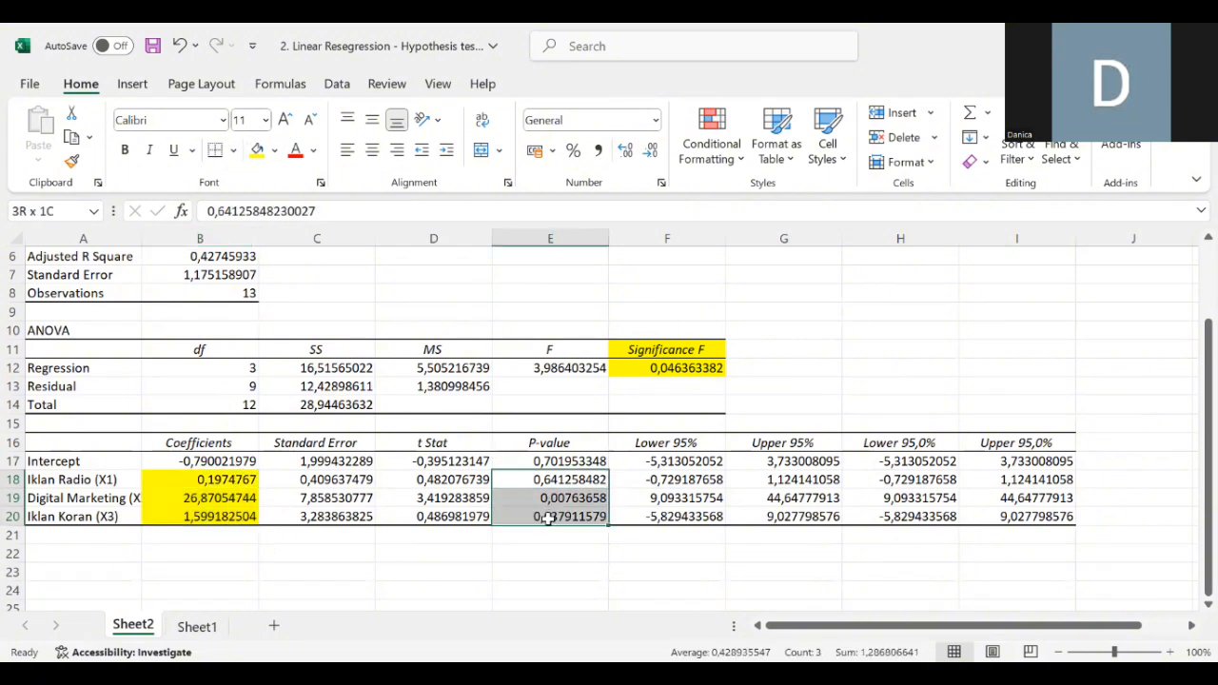
{"action": "left_click", "coordinate": [257, 150]}
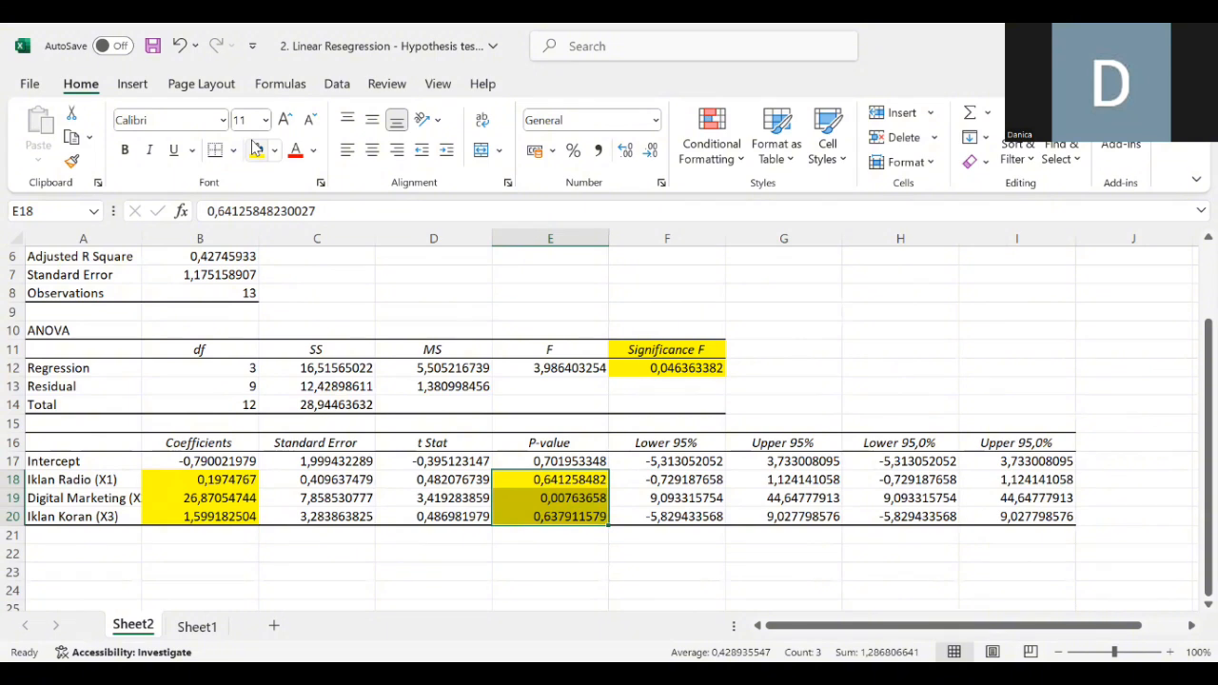
{"action": "left_click", "coordinate": [98, 547]}
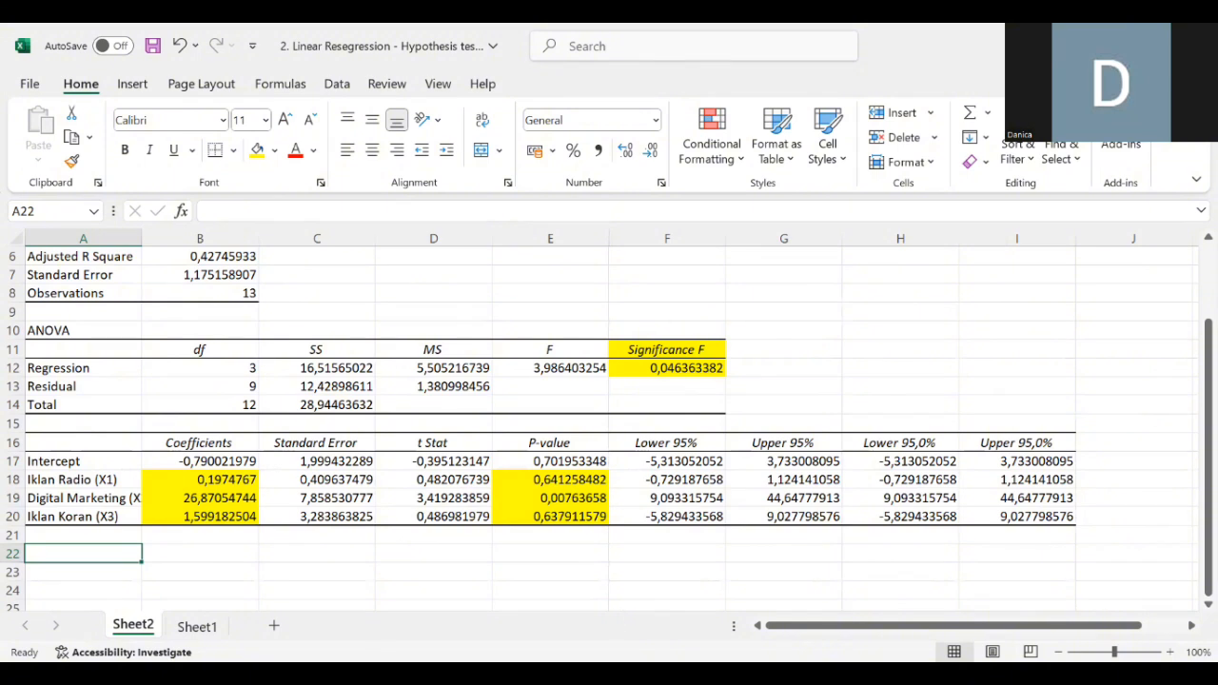
- Copy the data values in A2:D14 of Sheet1
{"action": "left_click", "coordinate": [199, 625]}
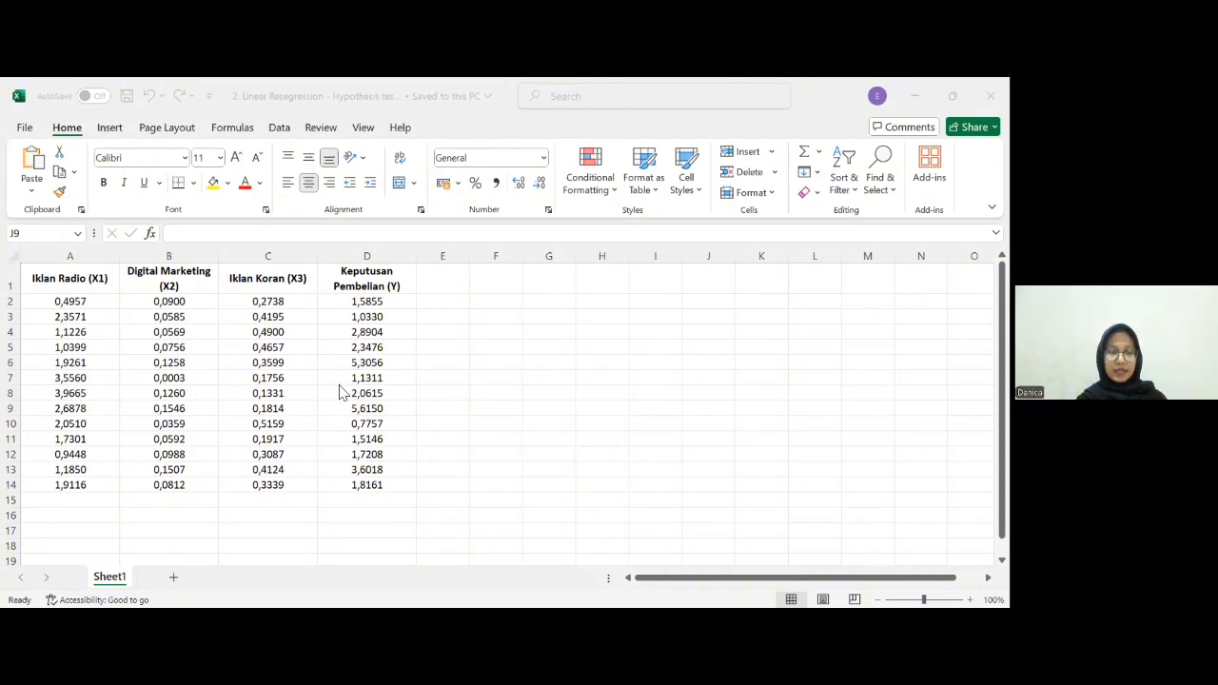
{"action": "left_click", "coordinate": [95, 302]}
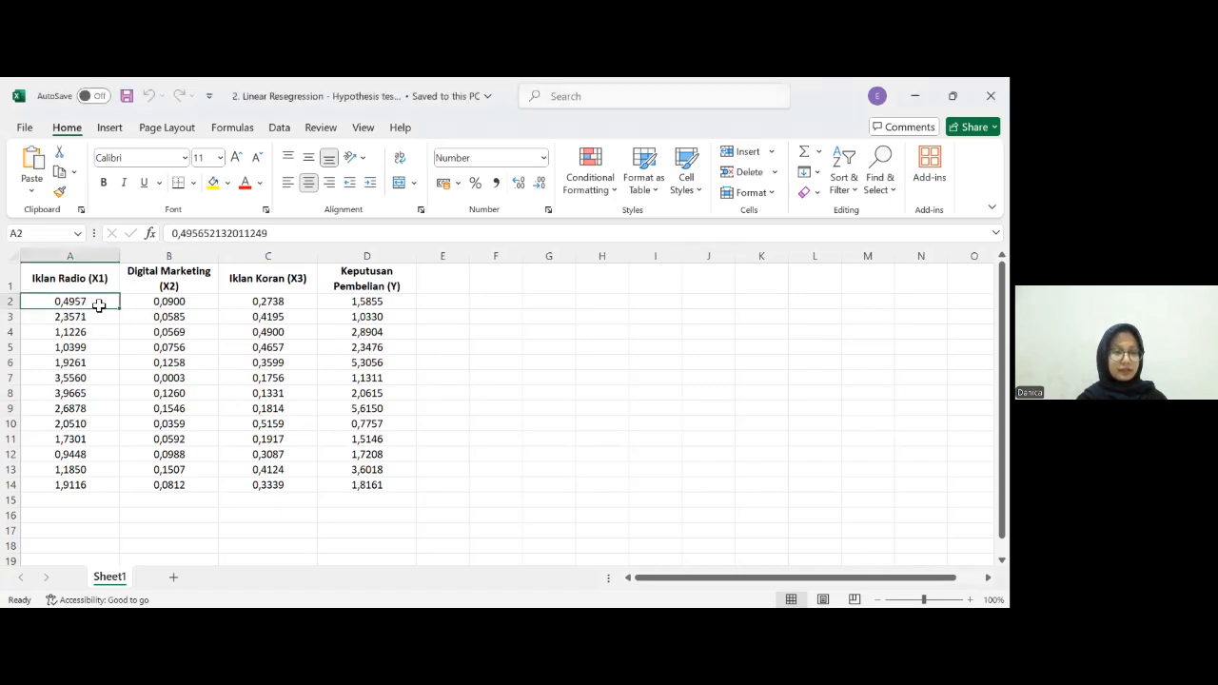
{"action": "left_click_drag", "start_coordinate": [100, 304], "coordinate": [365, 480]}
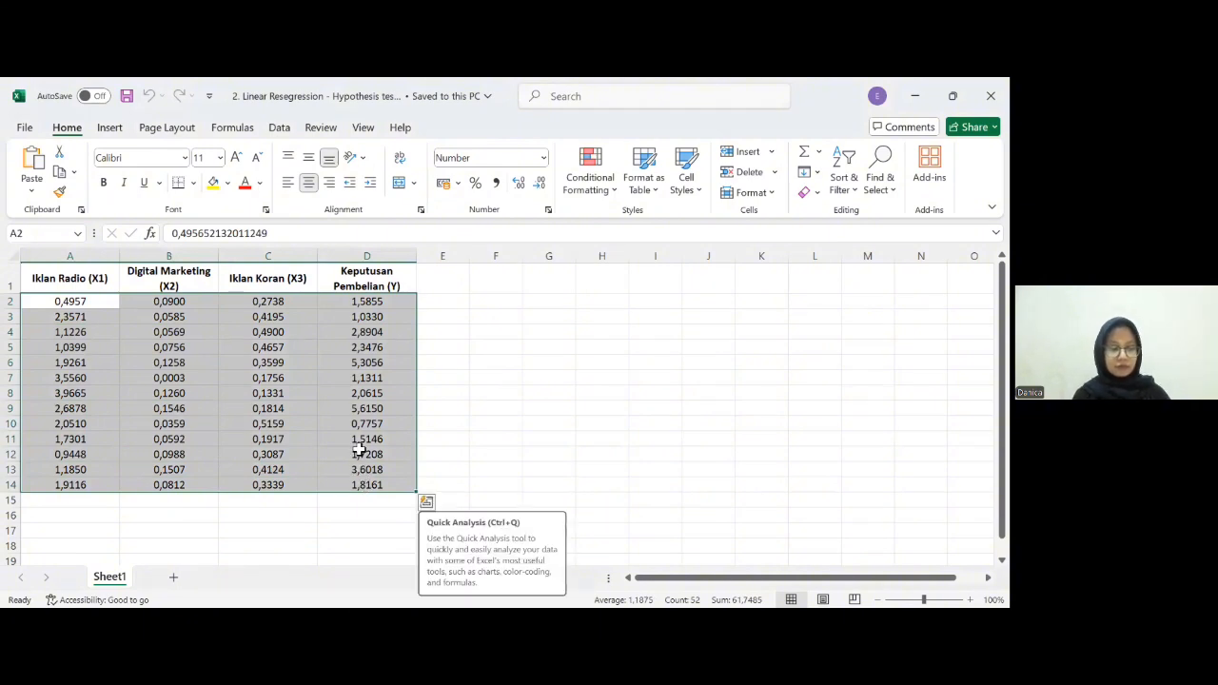
{"action": "key", "text": "ctrl+c"}
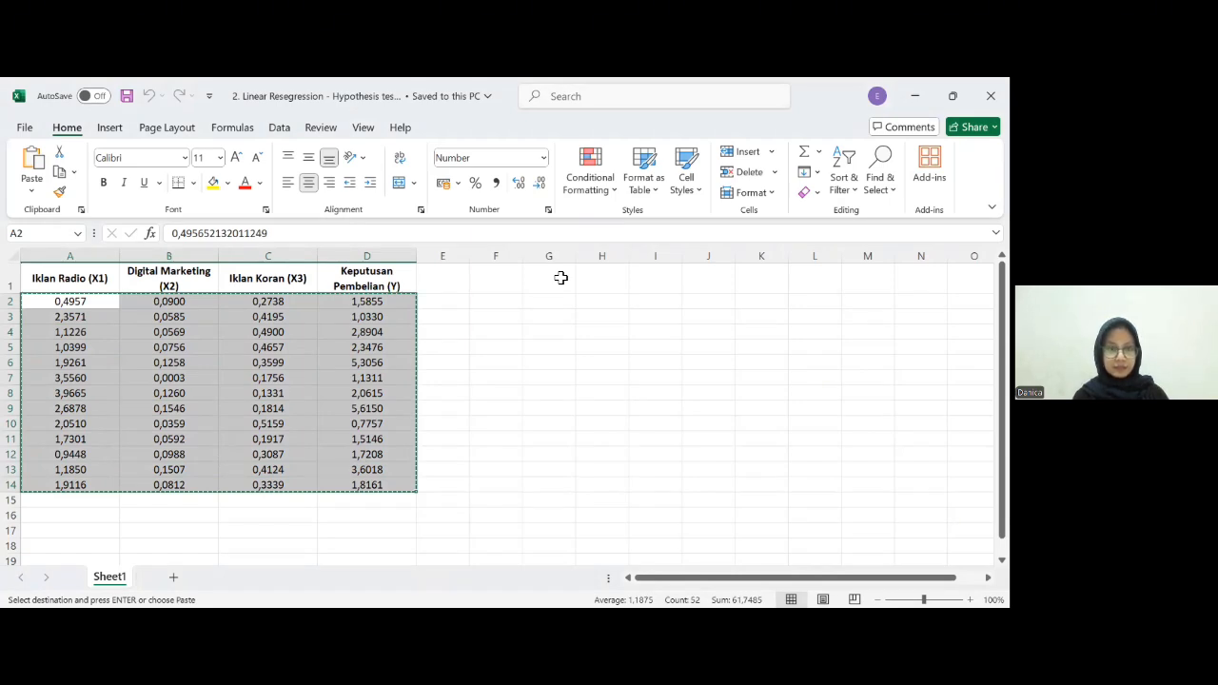
- Switch to IBM SPSS Statistics and paste the copied data into the empty Data Editor
{"action": "key", "text": "alt+Tab"}
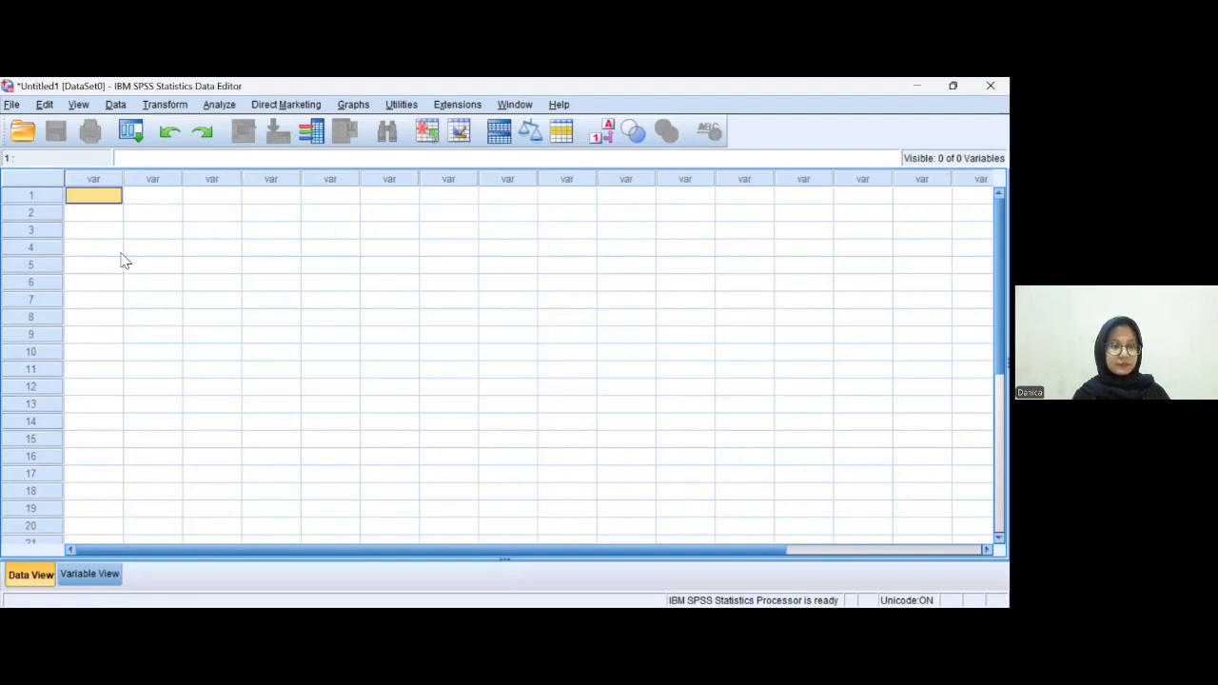
{"action": "key", "text": "ctrl+v"}
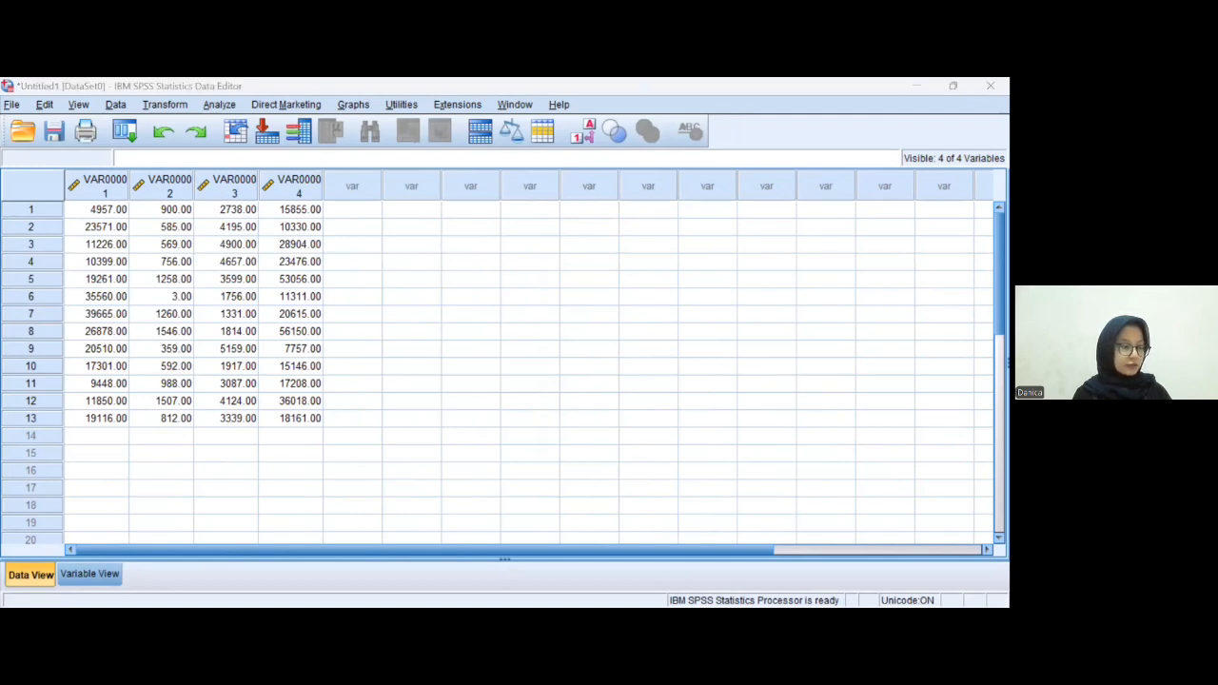
{"action": "left_click", "coordinate": [164, 317]}
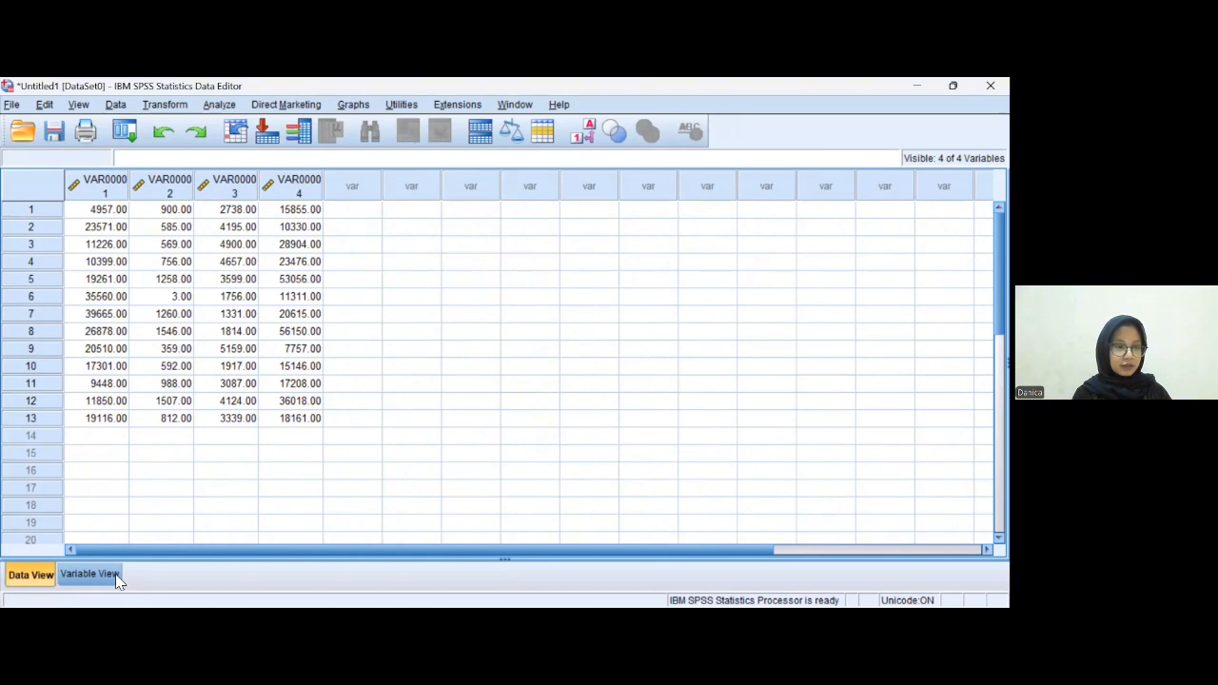
- In Variable View, rename the first two variables X1 and X2
{"action": "left_click", "coordinate": [91, 574]}
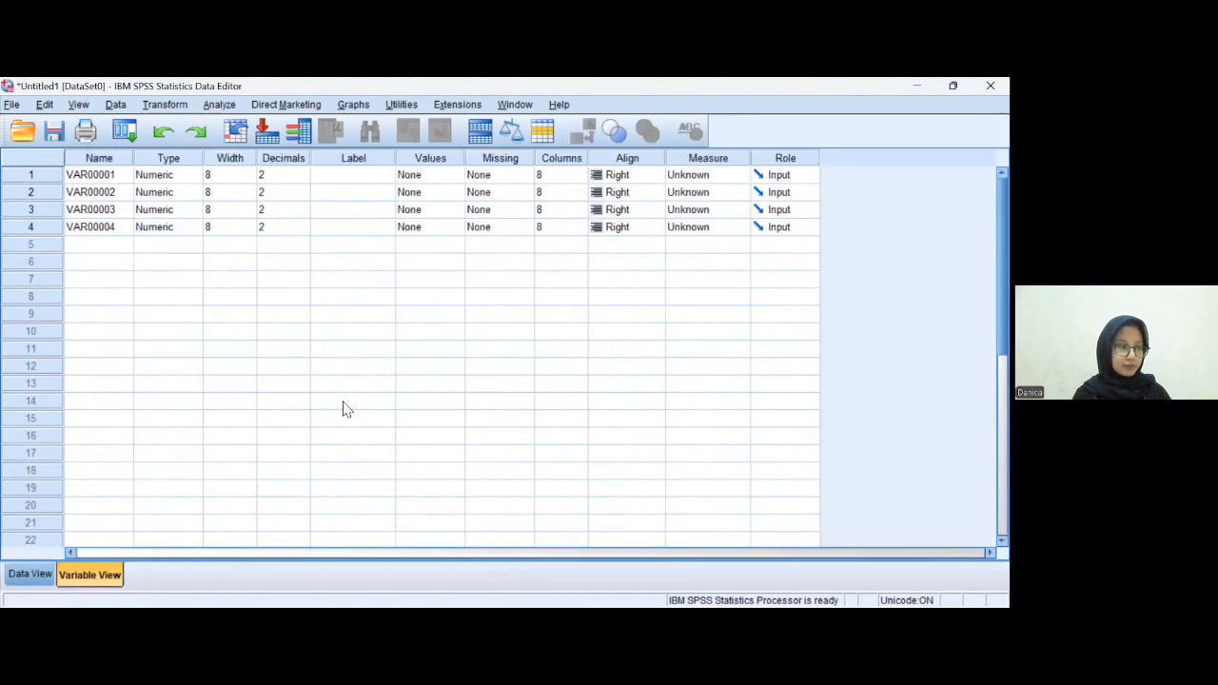
{"action": "left_click", "coordinate": [115, 176]}
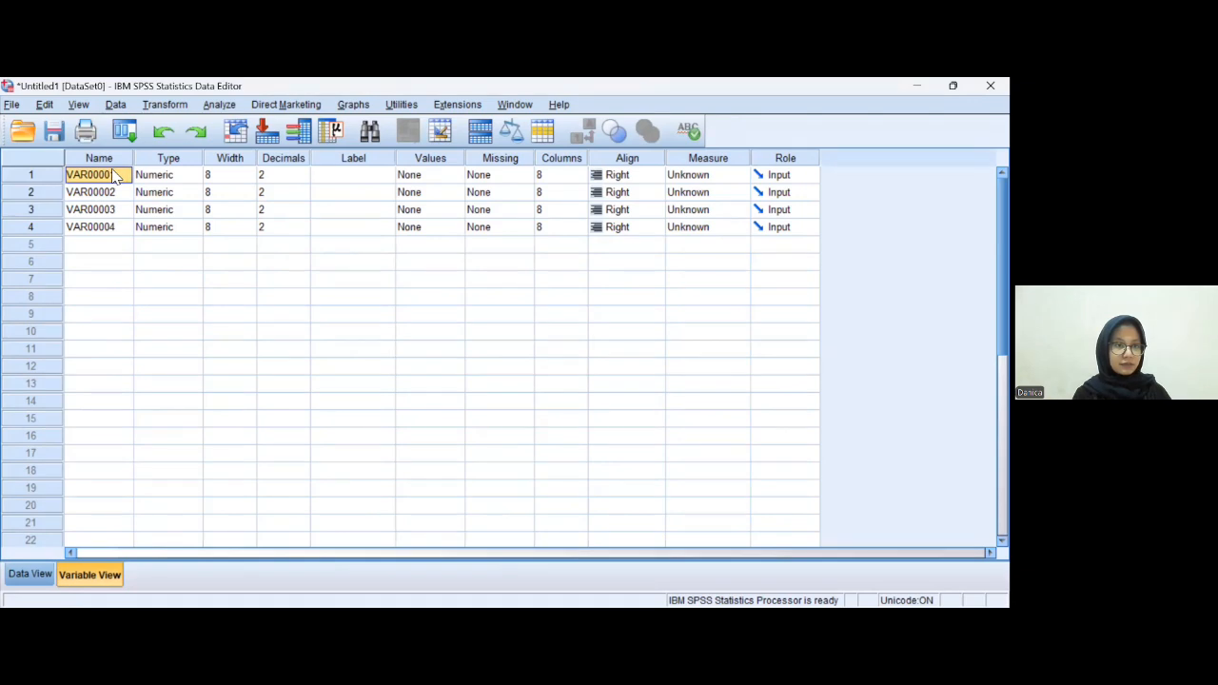
{"action": "double_click", "coordinate": [116, 177]}
{"action": "left_click_drag", "start_coordinate": [118, 179], "coordinate": [69, 176]}
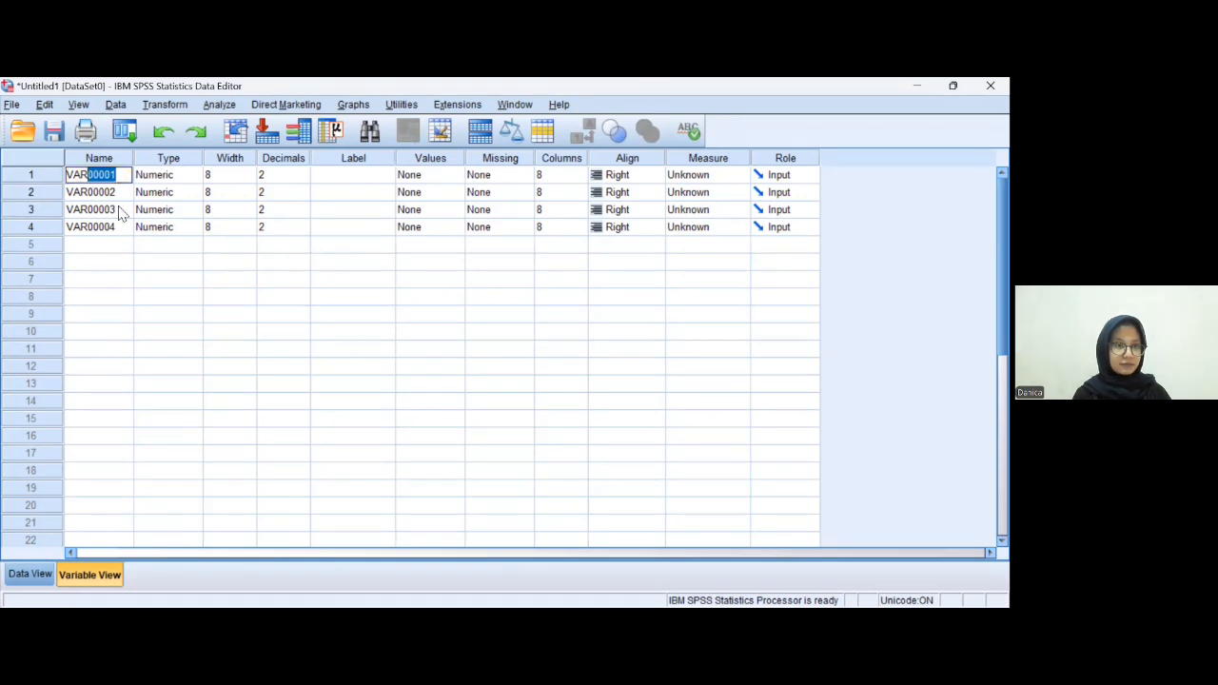
{"action": "key", "text": "BackSpace"}
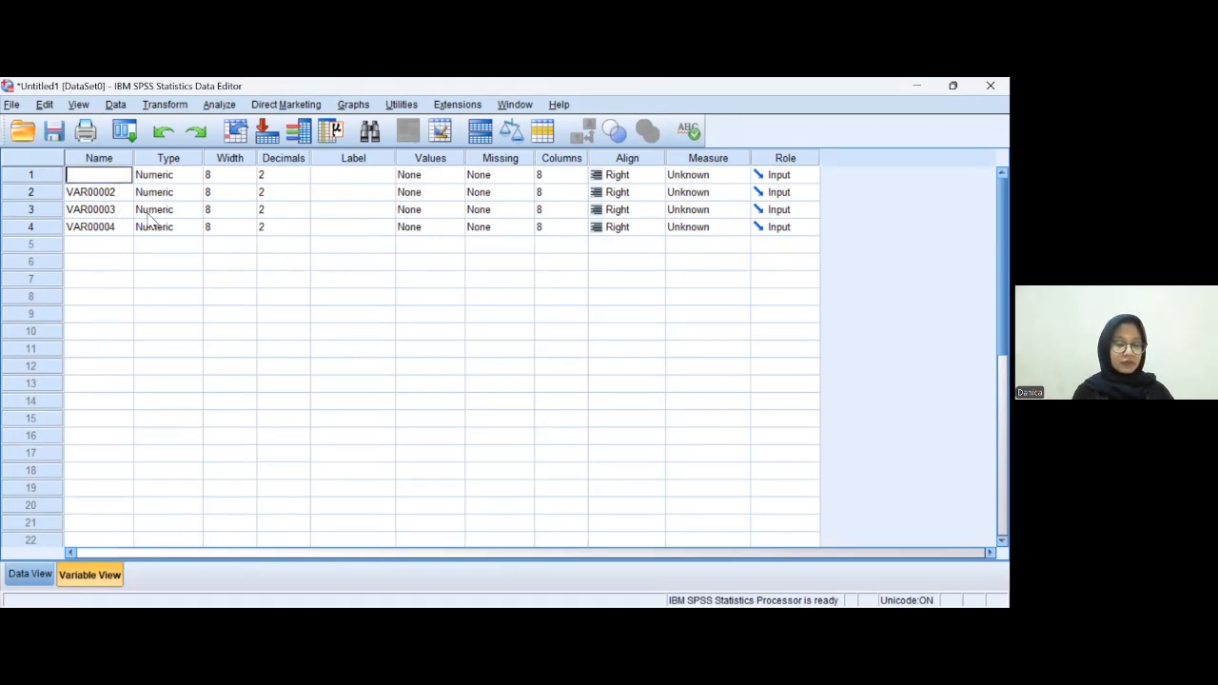
{"action": "type", "text": "X1"}
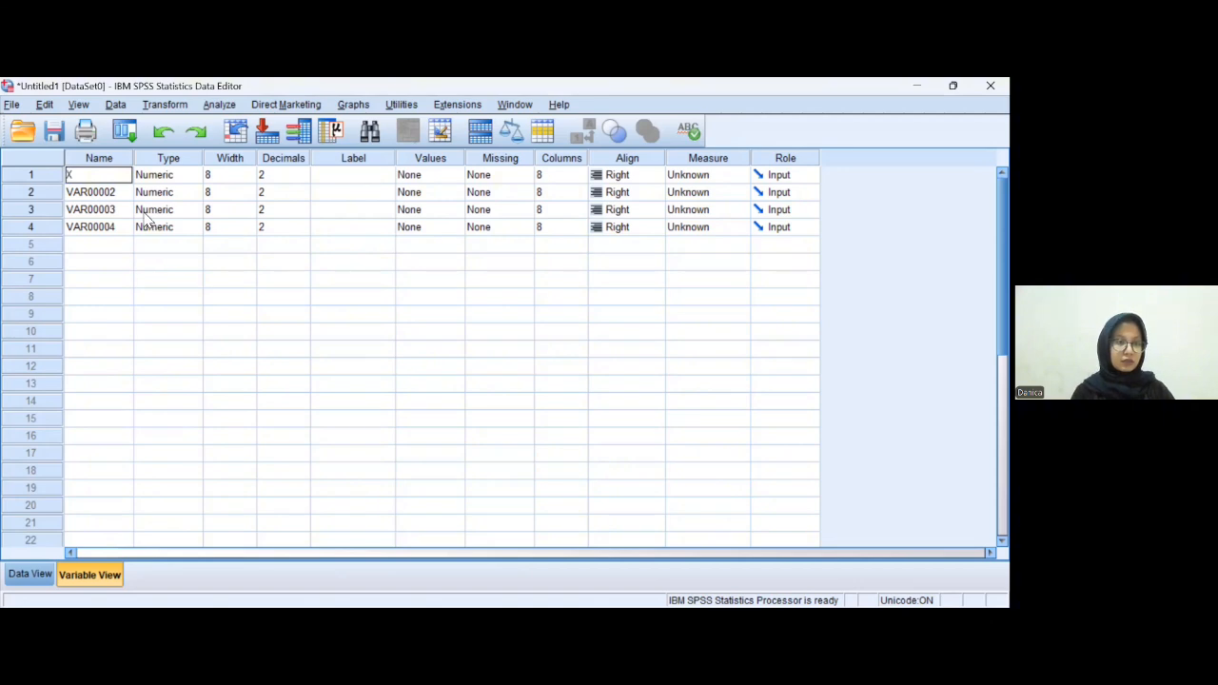
{"action": "left_click", "coordinate": [115, 193]}
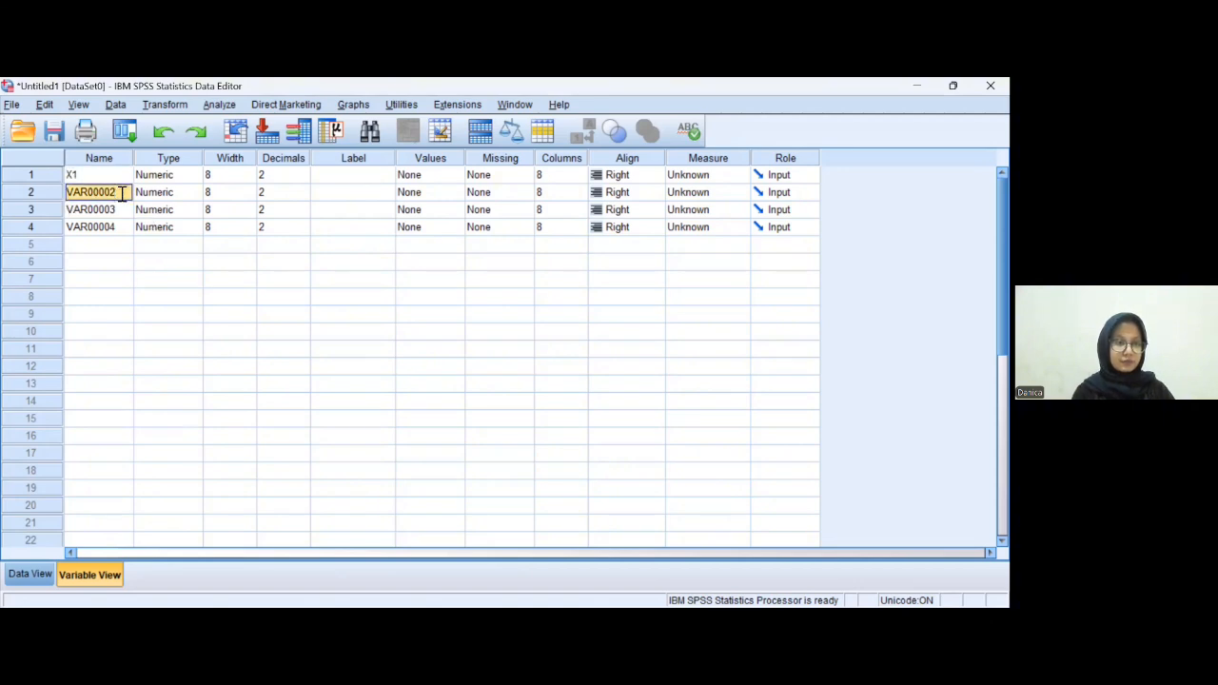
{"action": "left_click_drag", "start_coordinate": [115, 194], "coordinate": [63, 189]}
{"action": "type", "text": "X"}
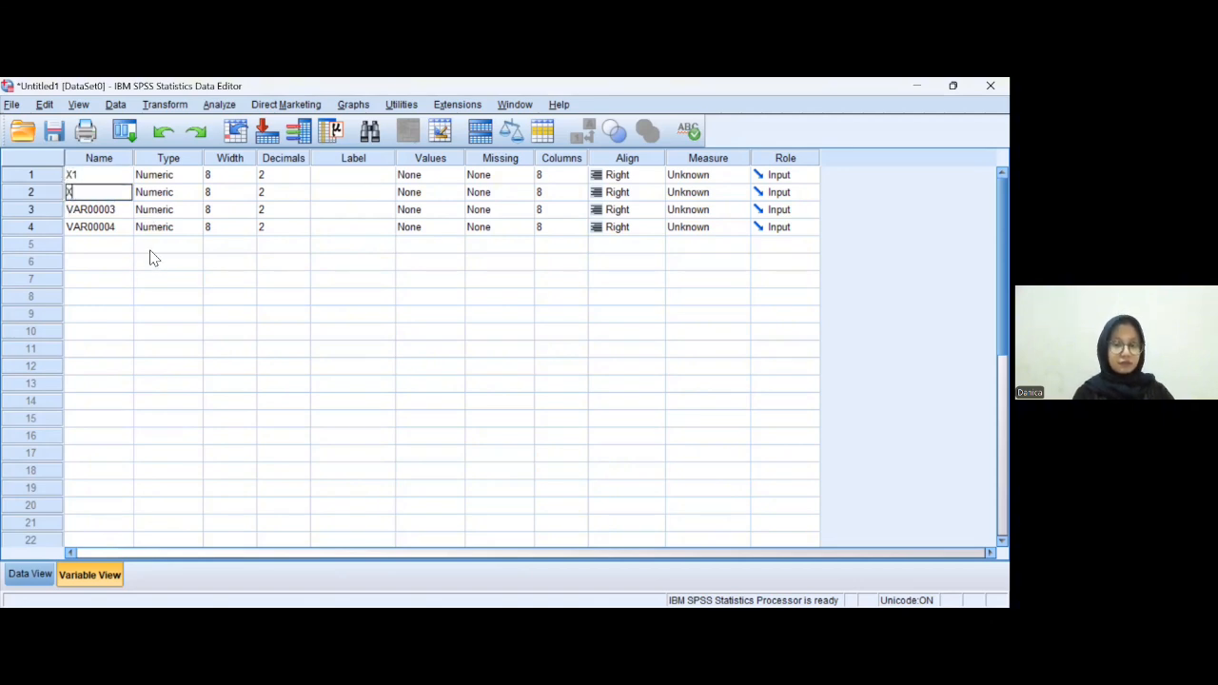
{"action": "type", "text": "2"}
- Rename the third and fourth variables X3 and Y
{"action": "left_click", "coordinate": [116, 211]}
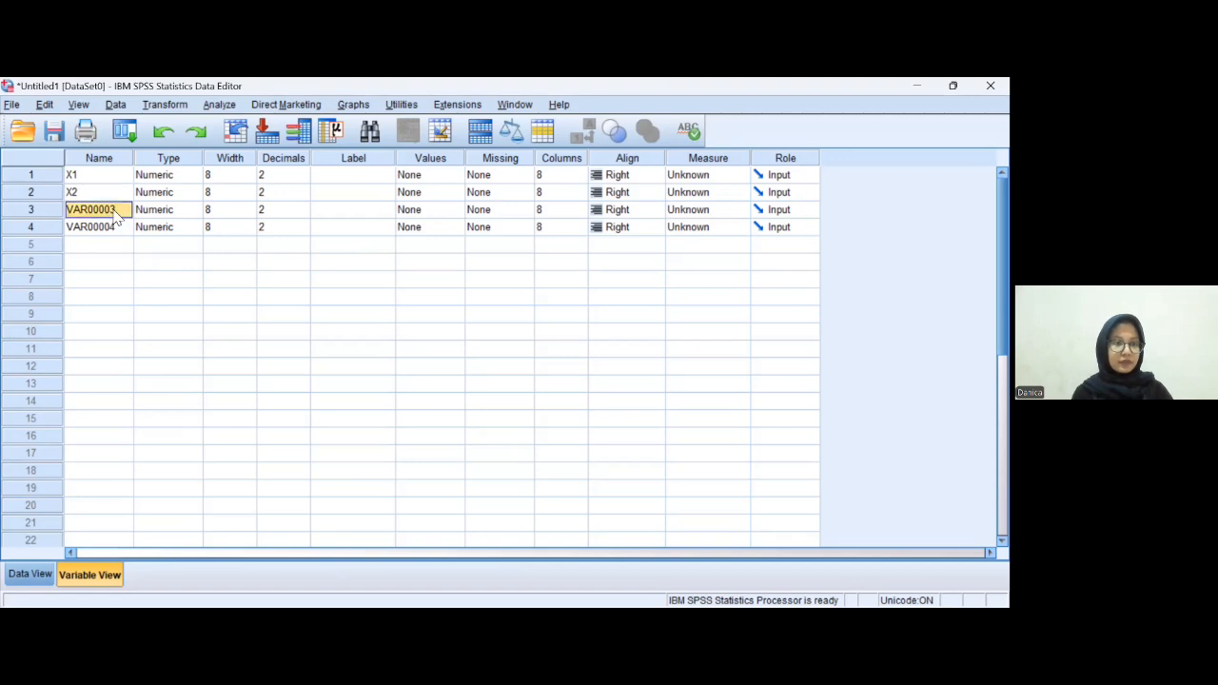
{"action": "left_click", "coordinate": [111, 208]}
{"action": "double_click", "coordinate": [78, 211]}
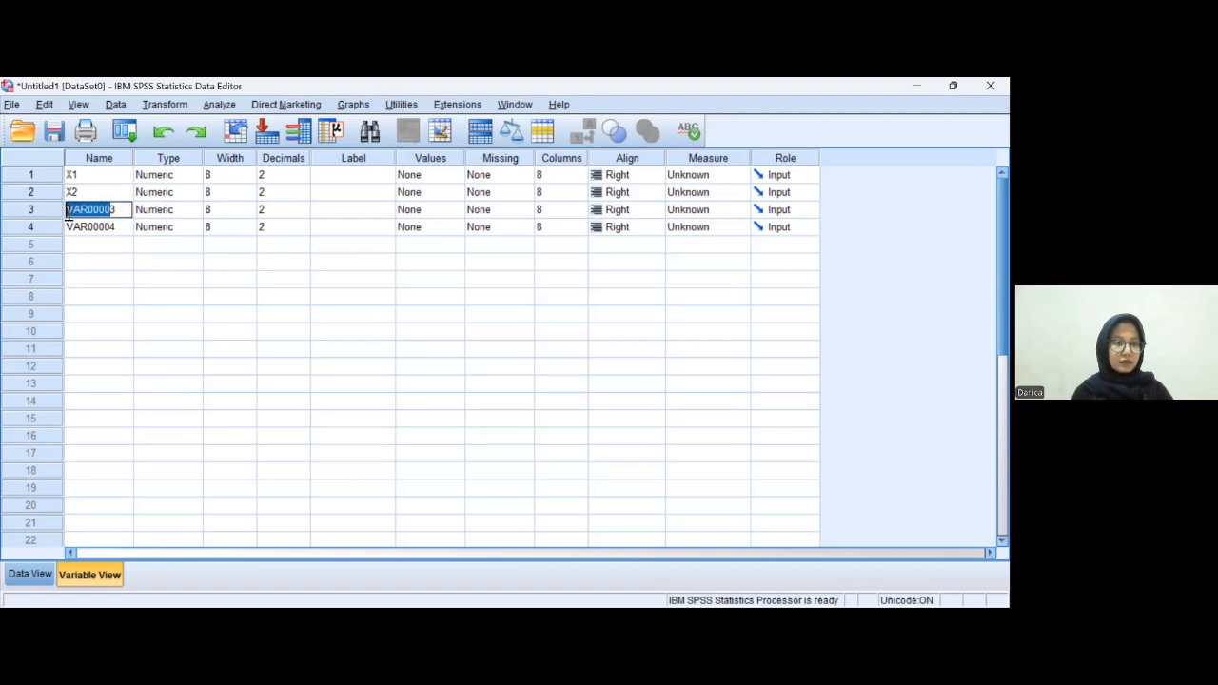
{"action": "type", "text": "X3"}
{"action": "left_click", "coordinate": [111, 229]}
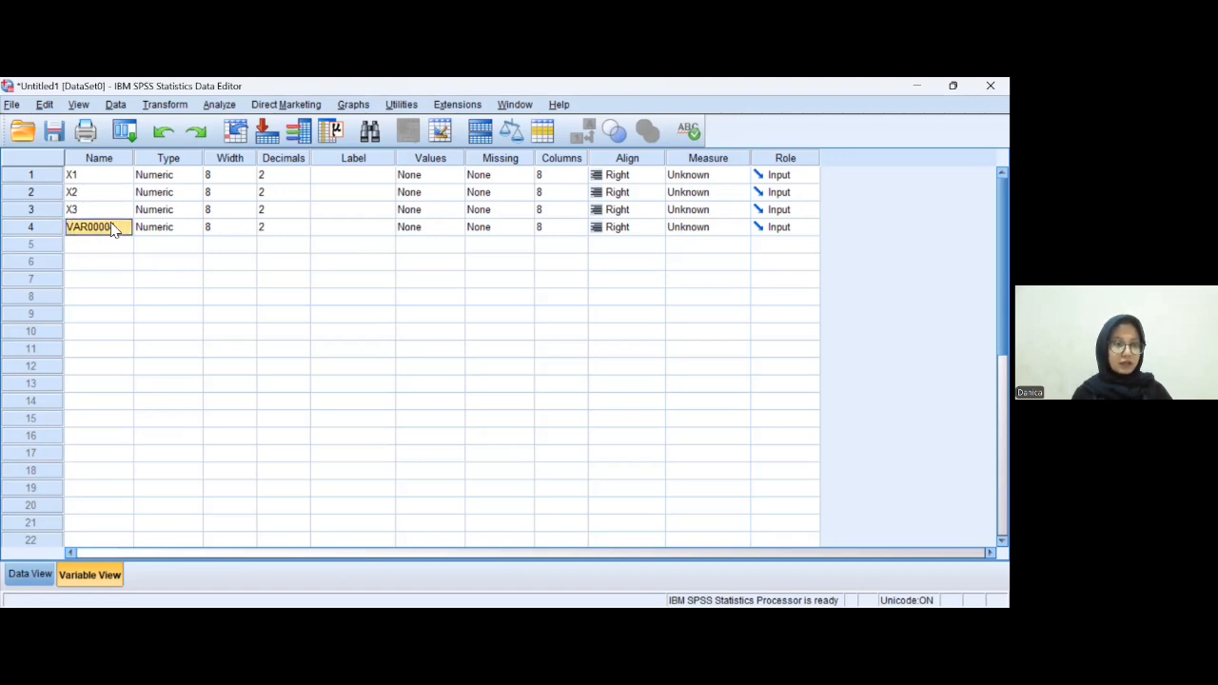
{"action": "left_click", "coordinate": [121, 228]}
{"action": "double_click", "coordinate": [122, 227]}
{"action": "left_click", "coordinate": [70, 225]}
{"action": "left_click_drag", "start_coordinate": [70, 225], "coordinate": [126, 227]}
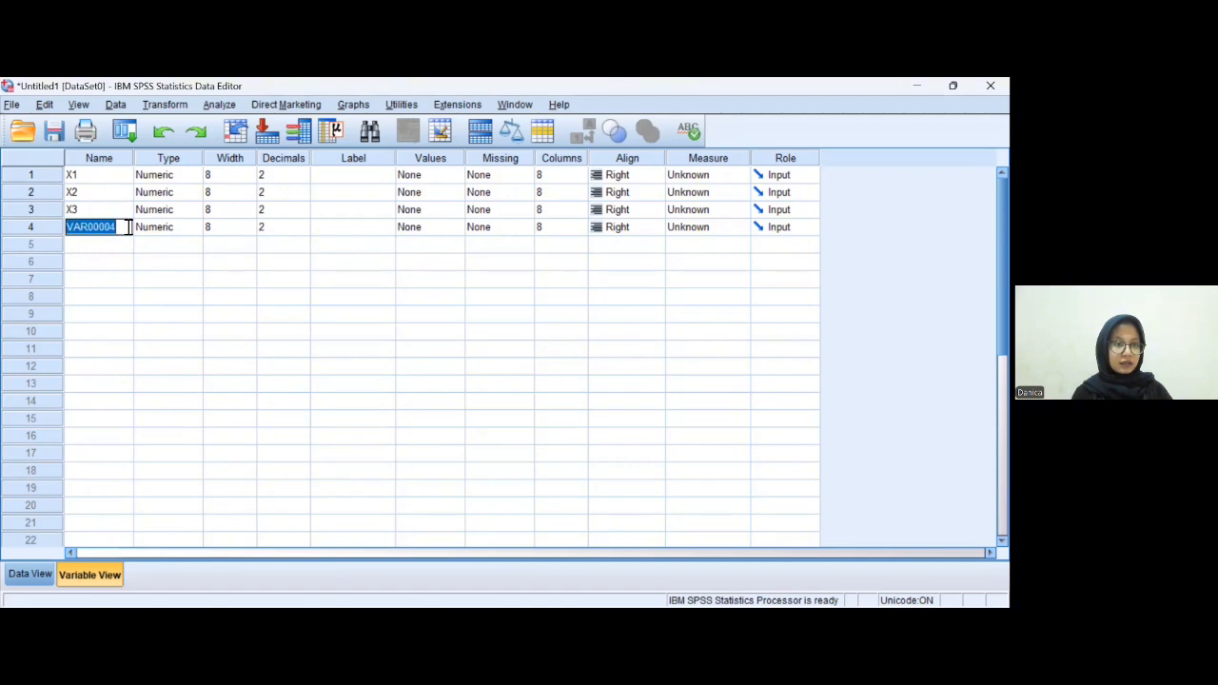
{"action": "type", "text": "Y"}
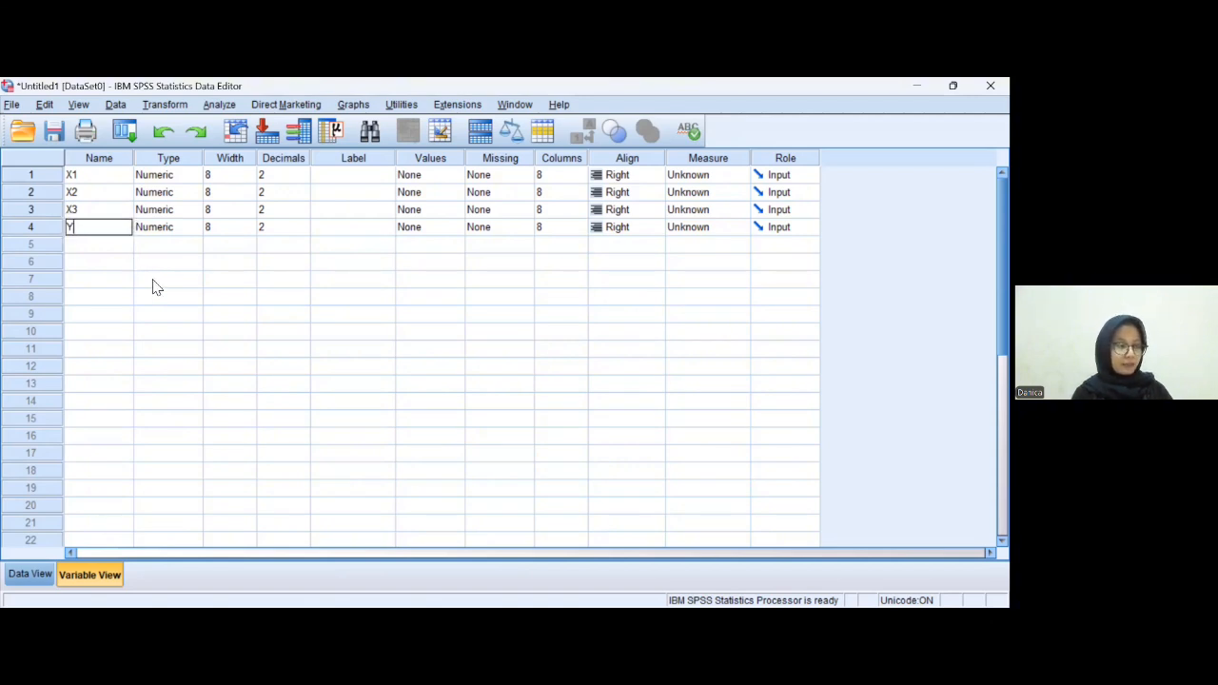
- Set the decimals of all four variables to 0
{"action": "left_click", "coordinate": [290, 177]}
{"action": "left_click", "coordinate": [304, 180]}
{"action": "left_click", "coordinate": [304, 180]}
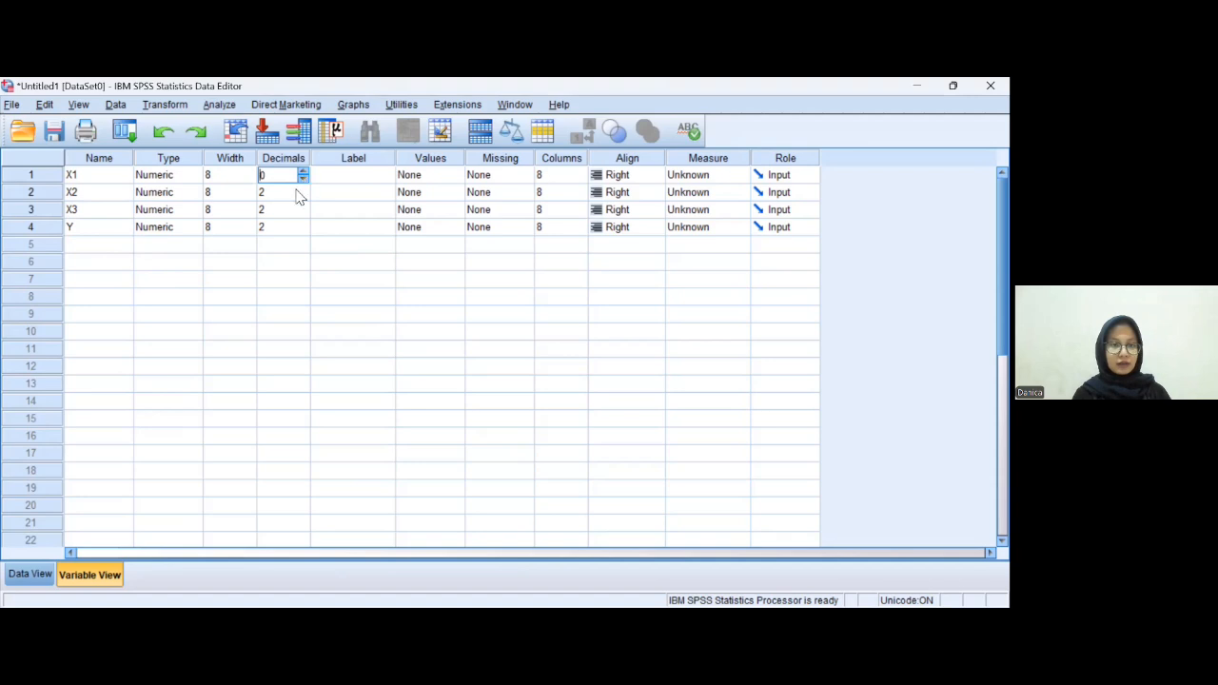
{"action": "left_click", "coordinate": [301, 195]}
{"action": "type", "text": "0"}
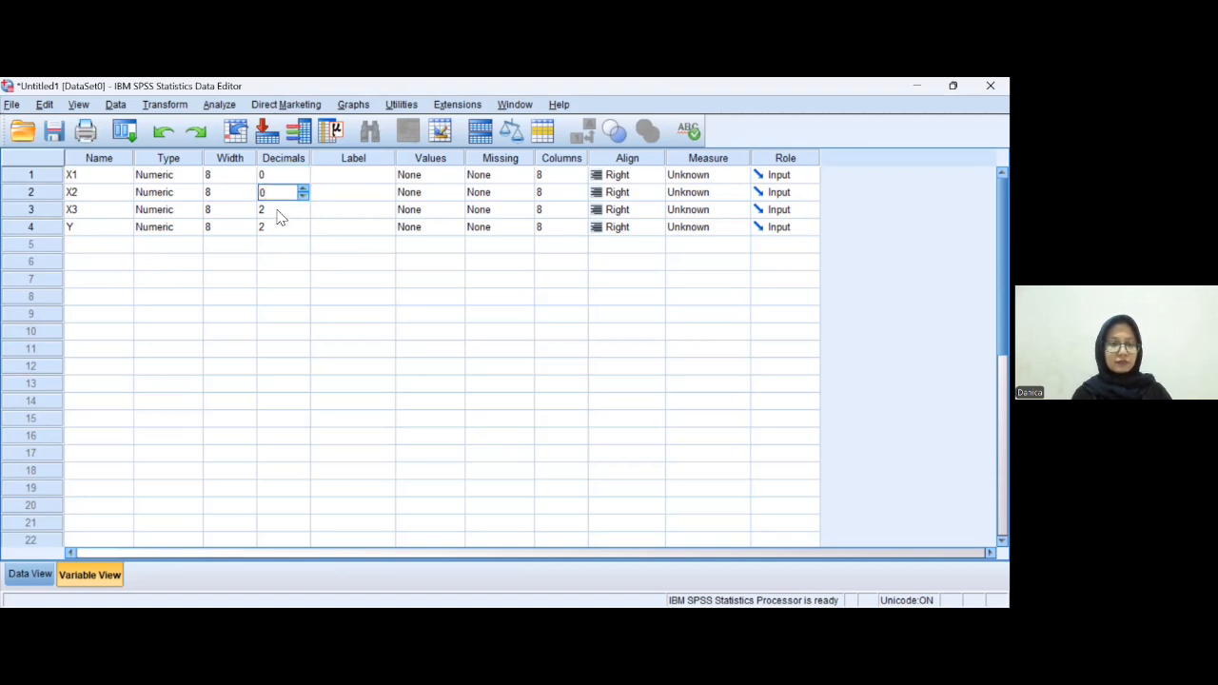
{"action": "left_click", "coordinate": [280, 210]}
{"action": "type", "text": "0"}
{"action": "left_click", "coordinate": [274, 229]}
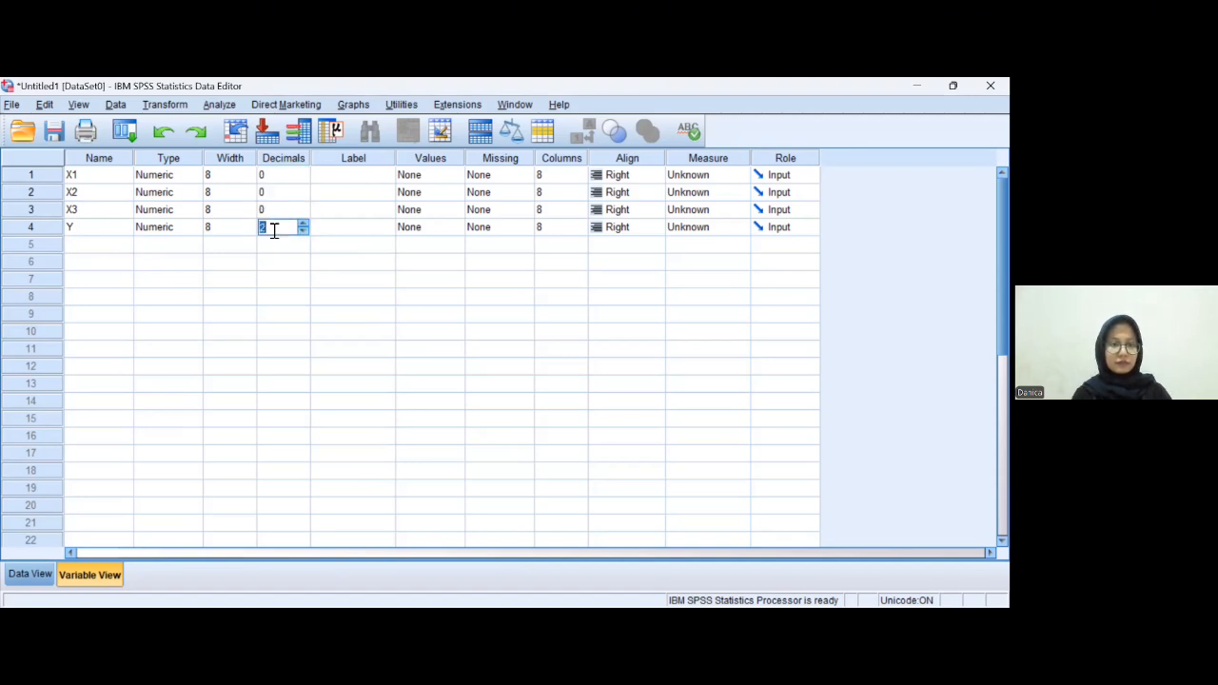
{"action": "type", "text": "0"}
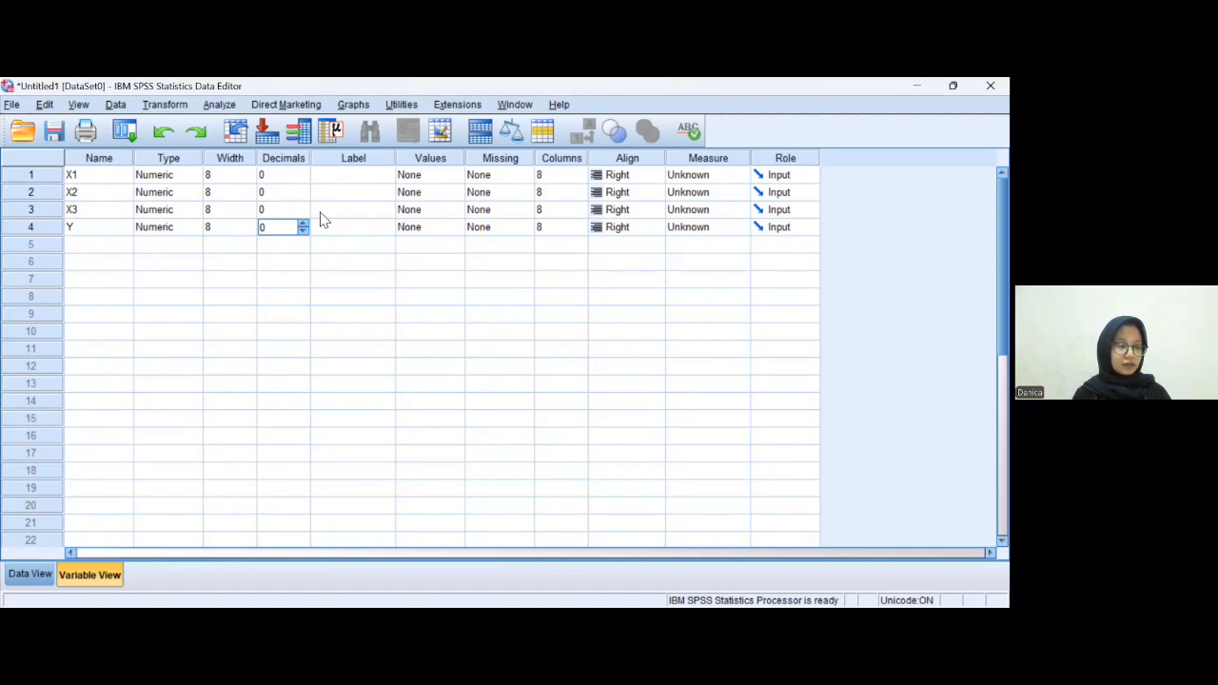
- Label X1 as "Iklan Radio" and X2 as "Digital Marketing"
{"action": "left_click", "coordinate": [345, 186]}
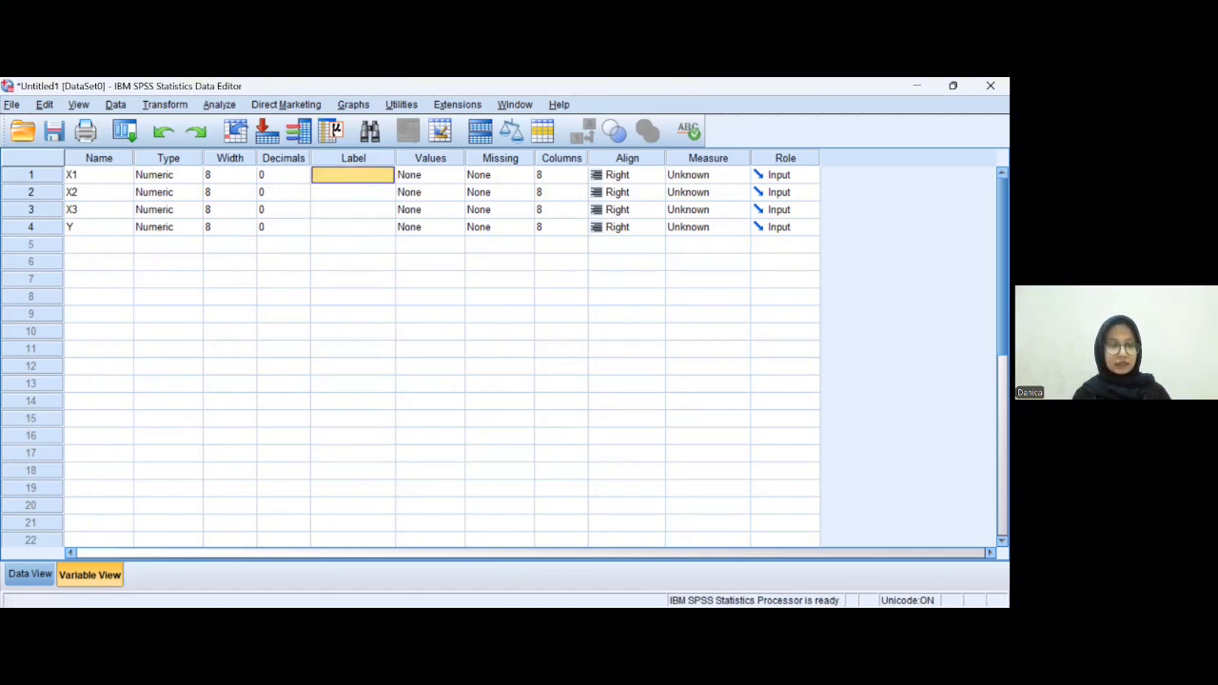
{"action": "key", "text": "alt+Tab"}
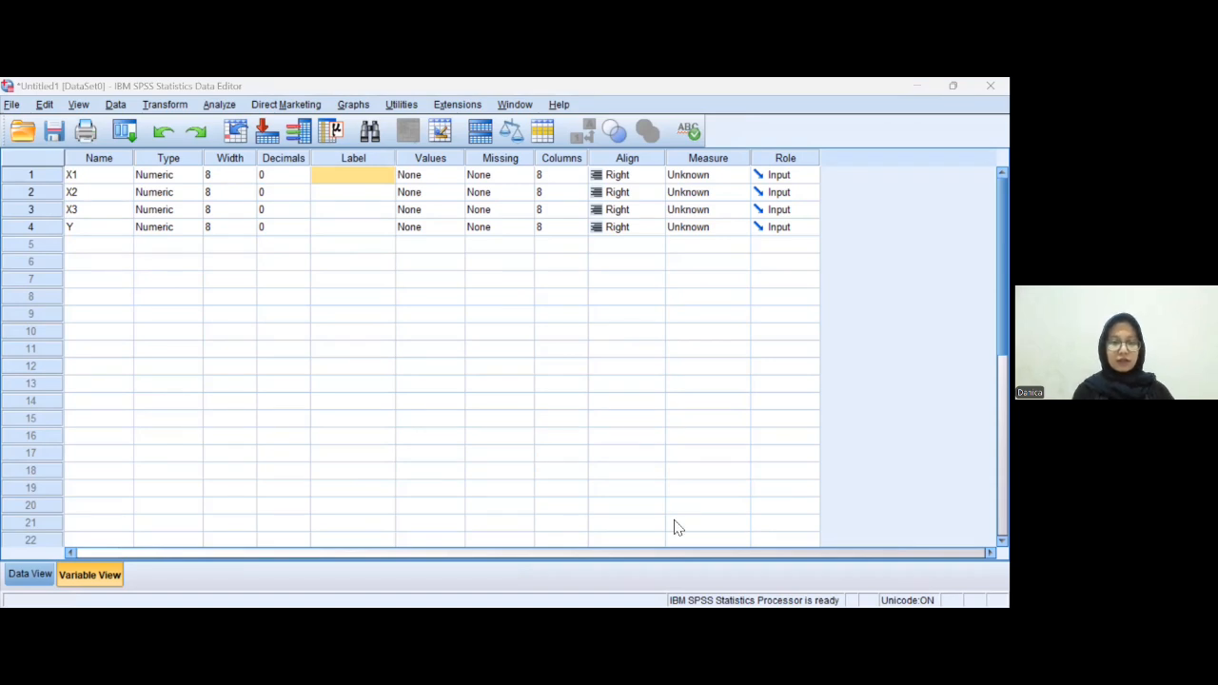
{"action": "key", "text": "alt+Tab"}
{"action": "key", "text": "F2"}
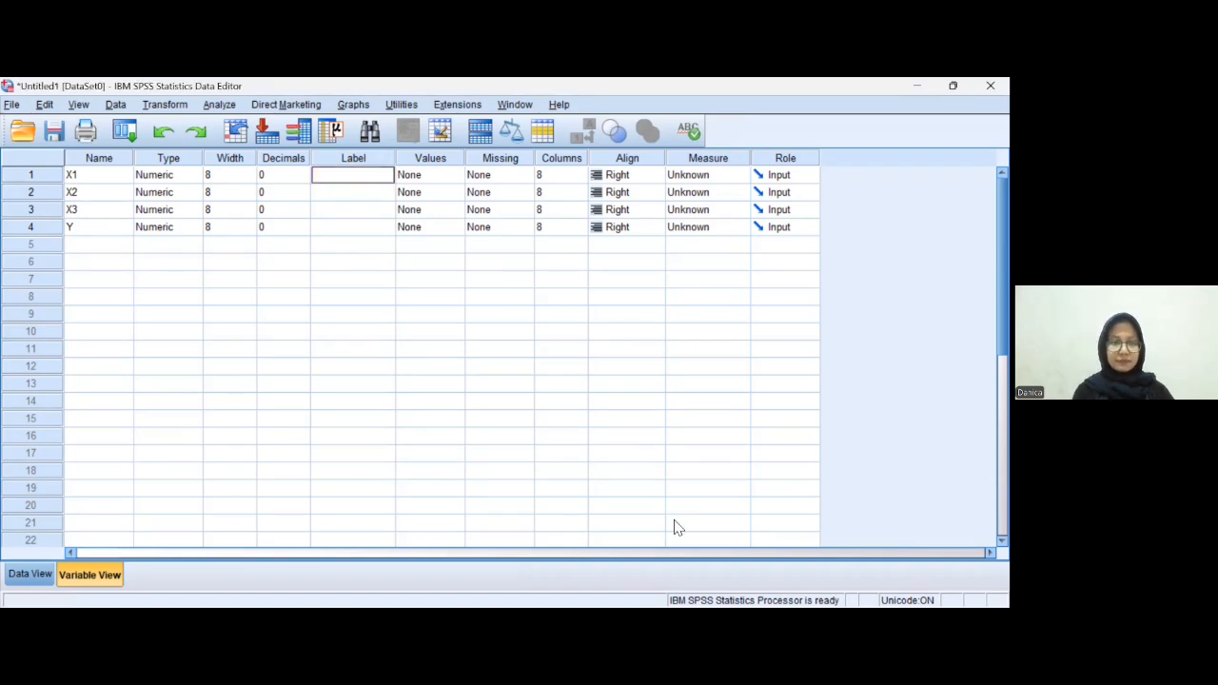
{"action": "type", "text": "Iklan"}
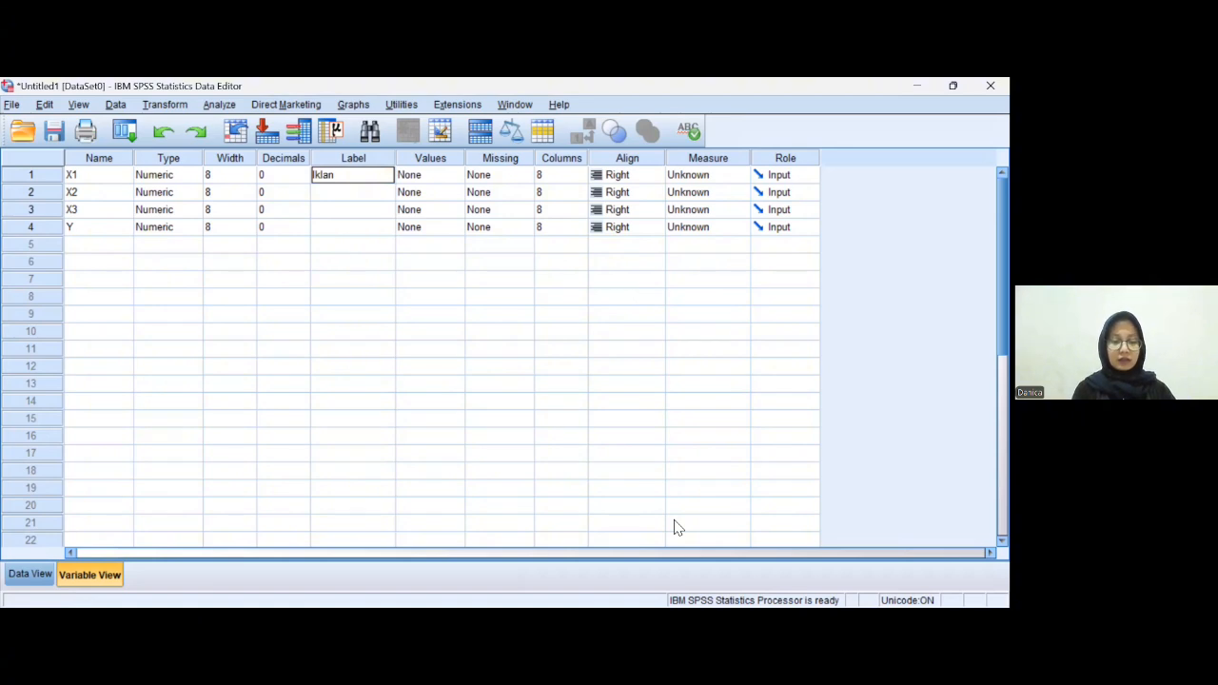
{"action": "type", "text": " Radio"}
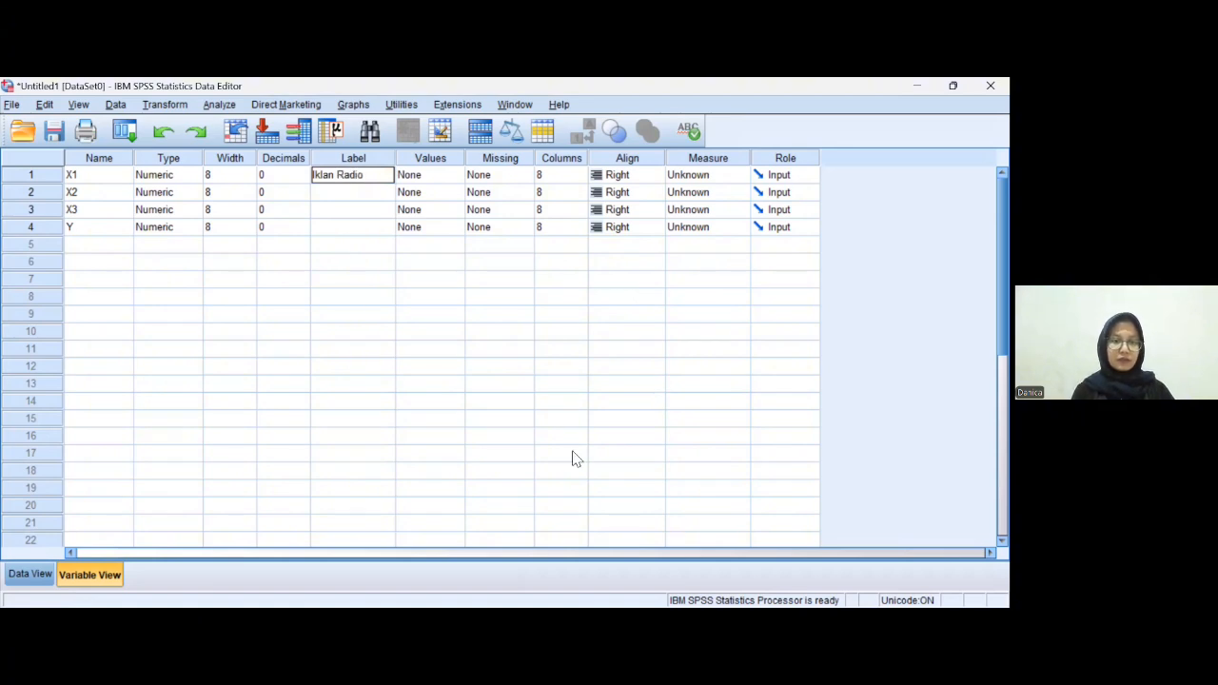
{"action": "left_click", "coordinate": [355, 194]}
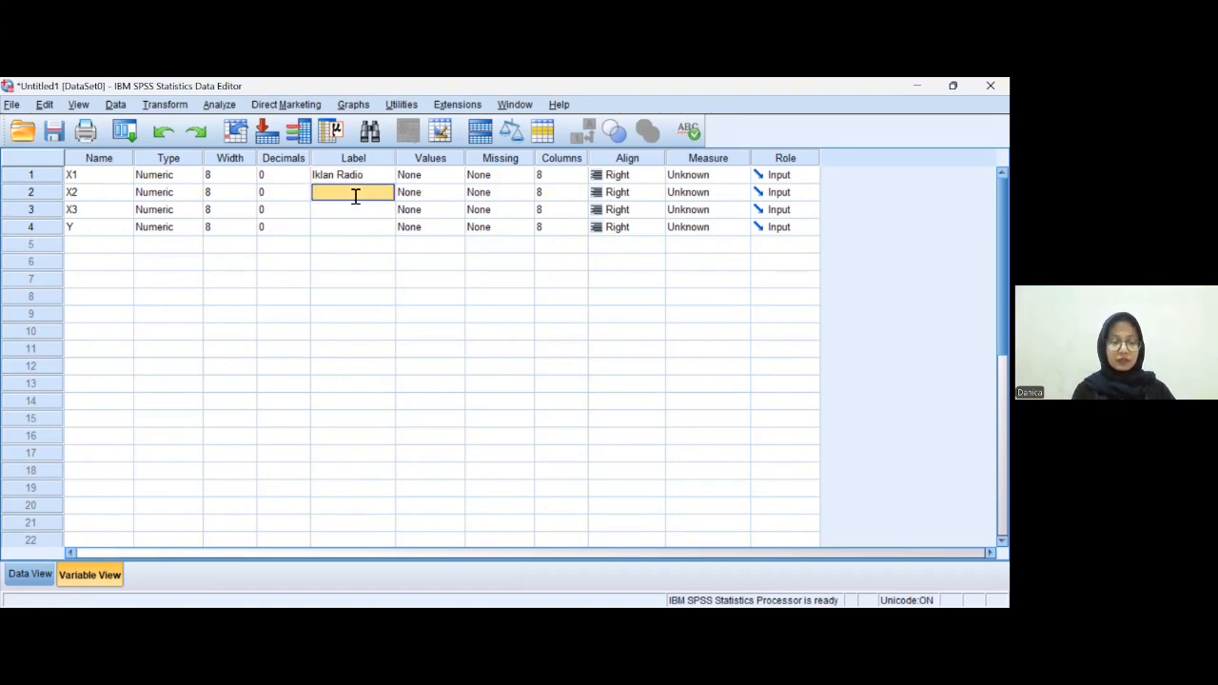
{"action": "type", "text": "Digital Market"}
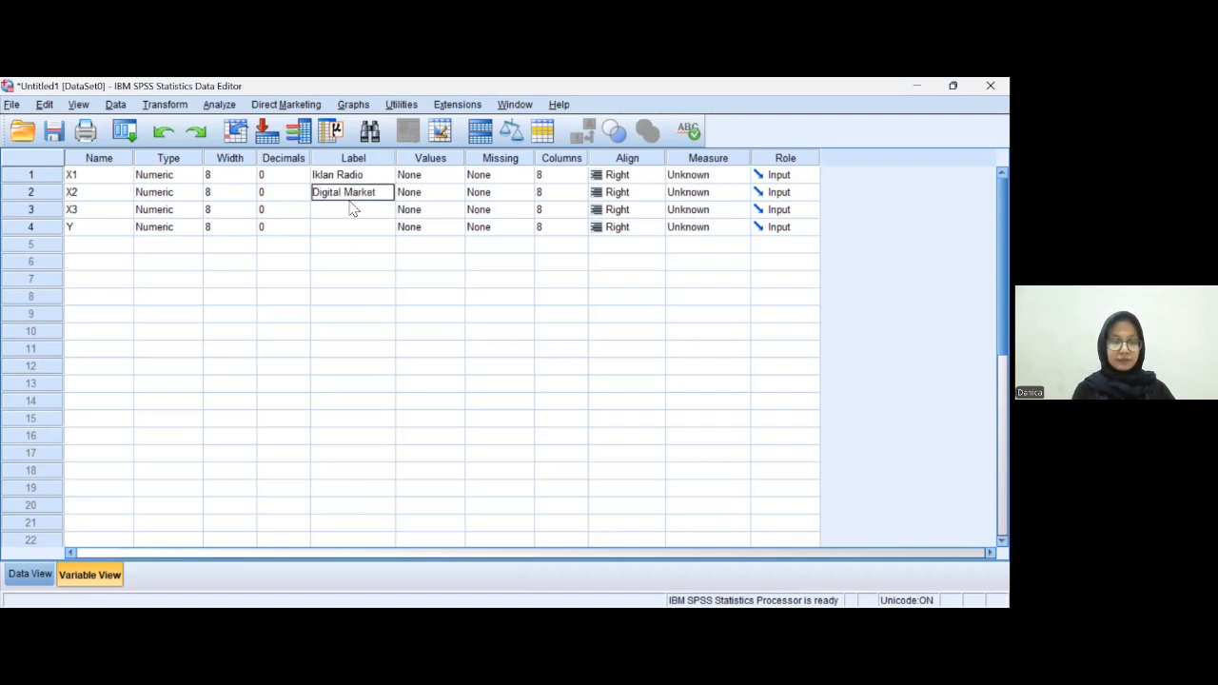
{"action": "type", "text": "ing"}
- Label X3 as "Iklan Koran" and Y as "Keputusan Pembelian"
{"action": "left_click", "coordinate": [347, 213]}
{"action": "left_click", "coordinate": [347, 213]}
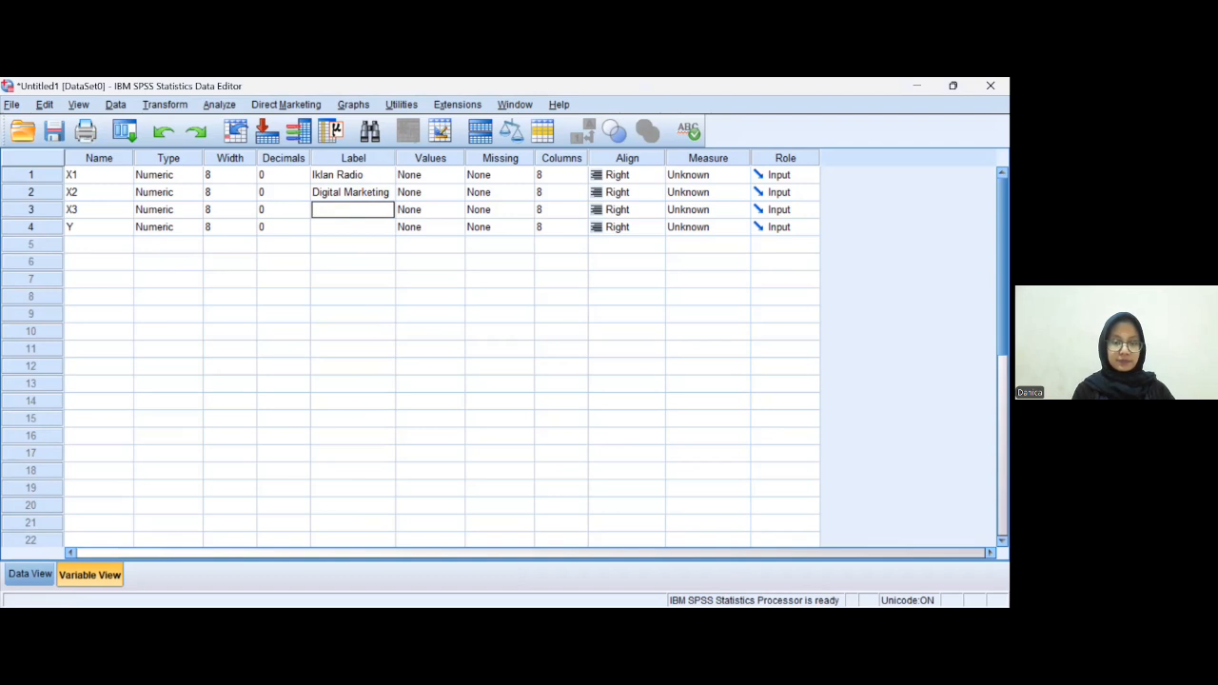
{"action": "left_click", "coordinate": [345, 213]}
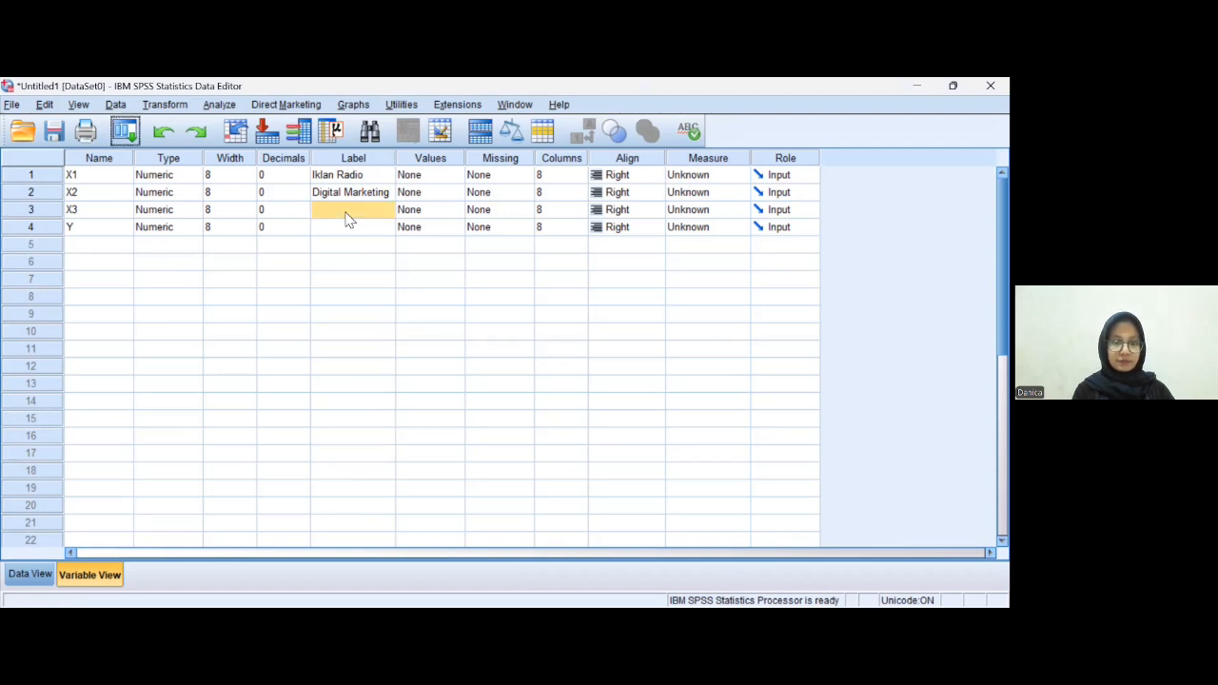
{"action": "type", "text": "iklan Ko"}
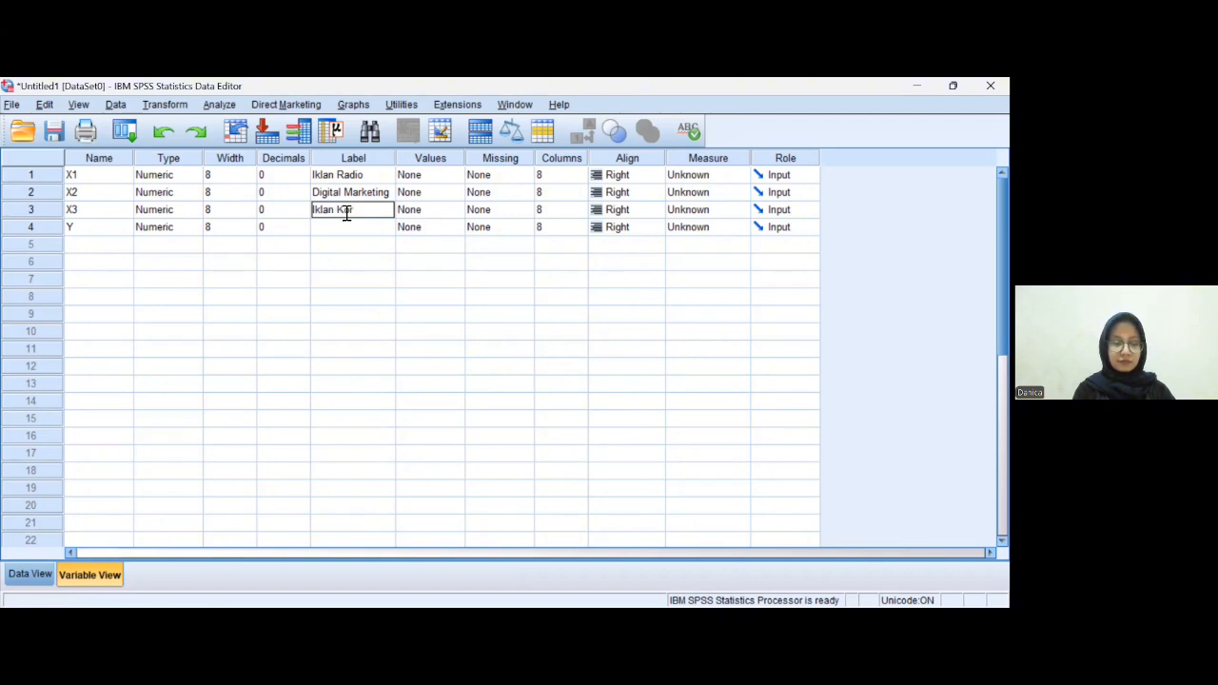
{"action": "type", "text": "ran"}
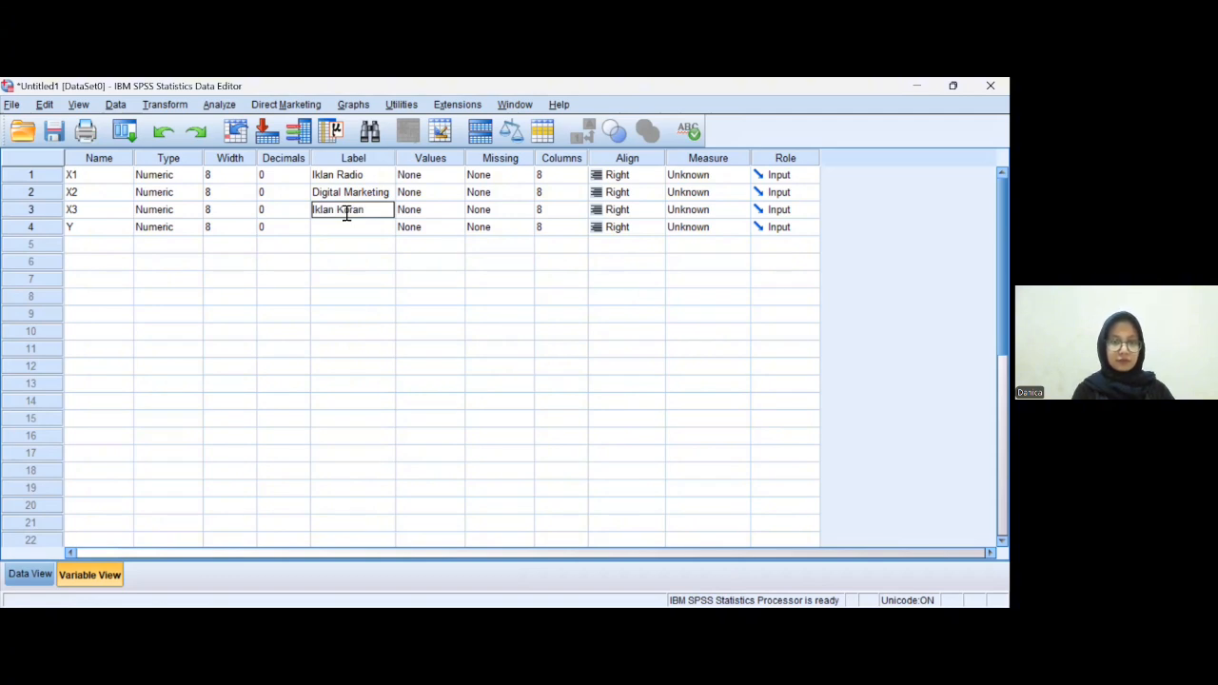
{"action": "left_click", "coordinate": [345, 228]}
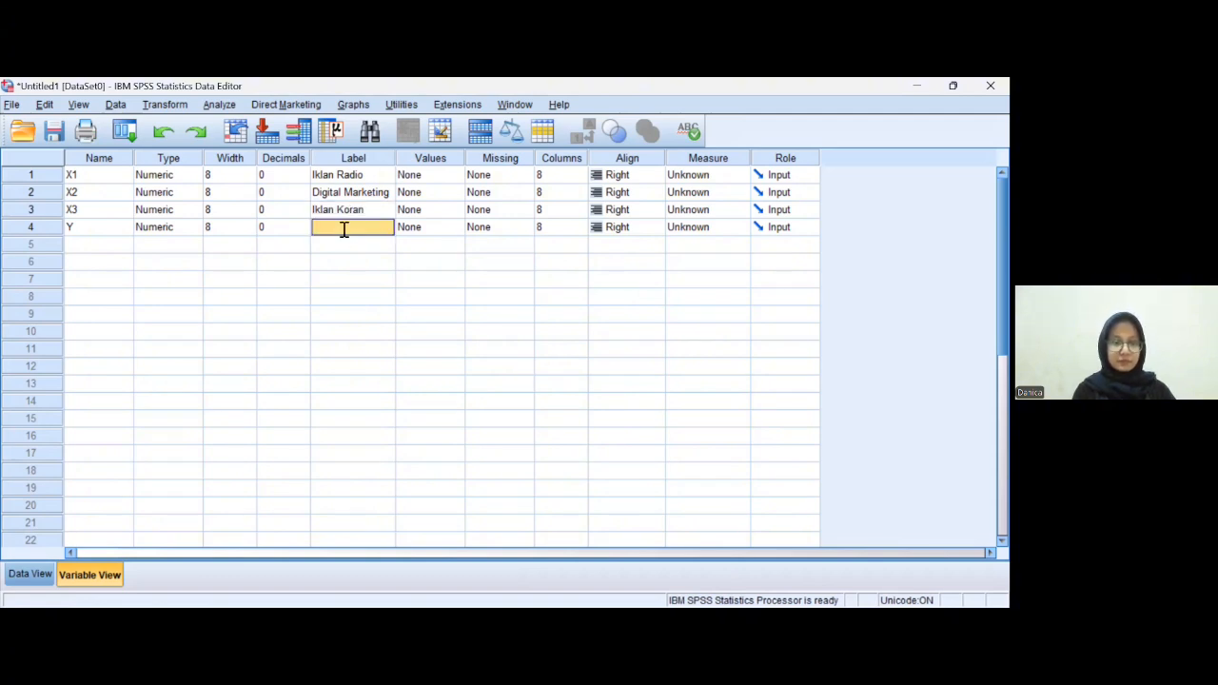
{"action": "type", "text": "Keputus"}
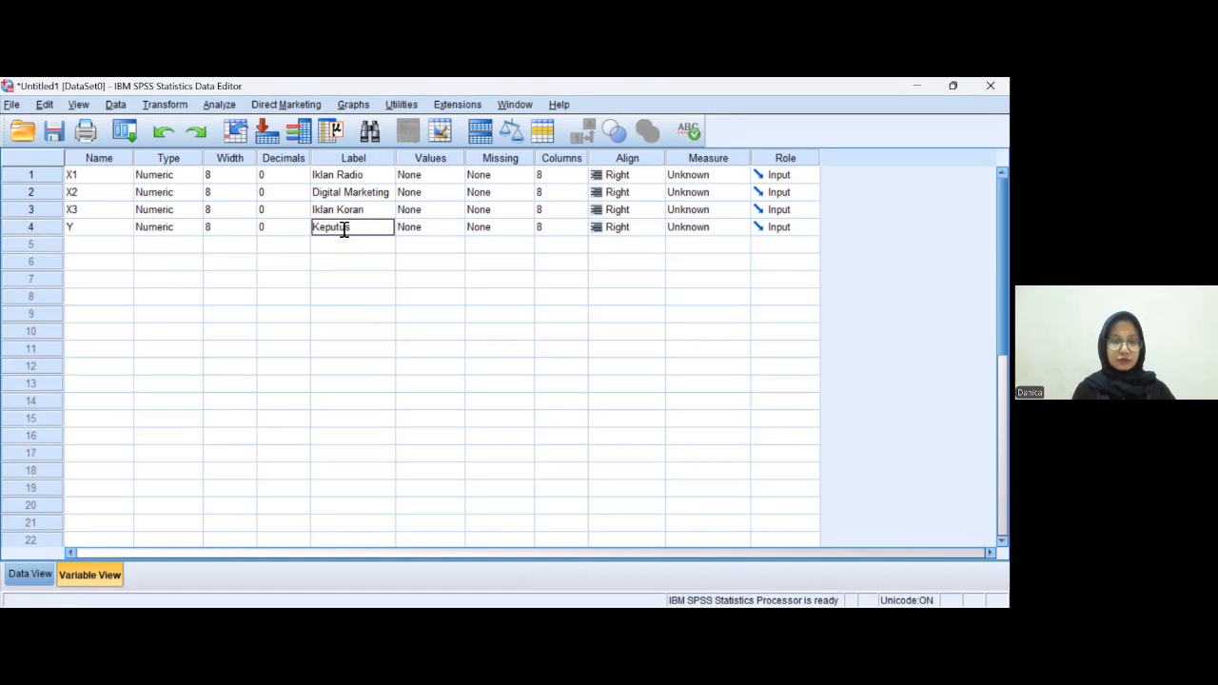
{"action": "type", "text": "an Pem"}
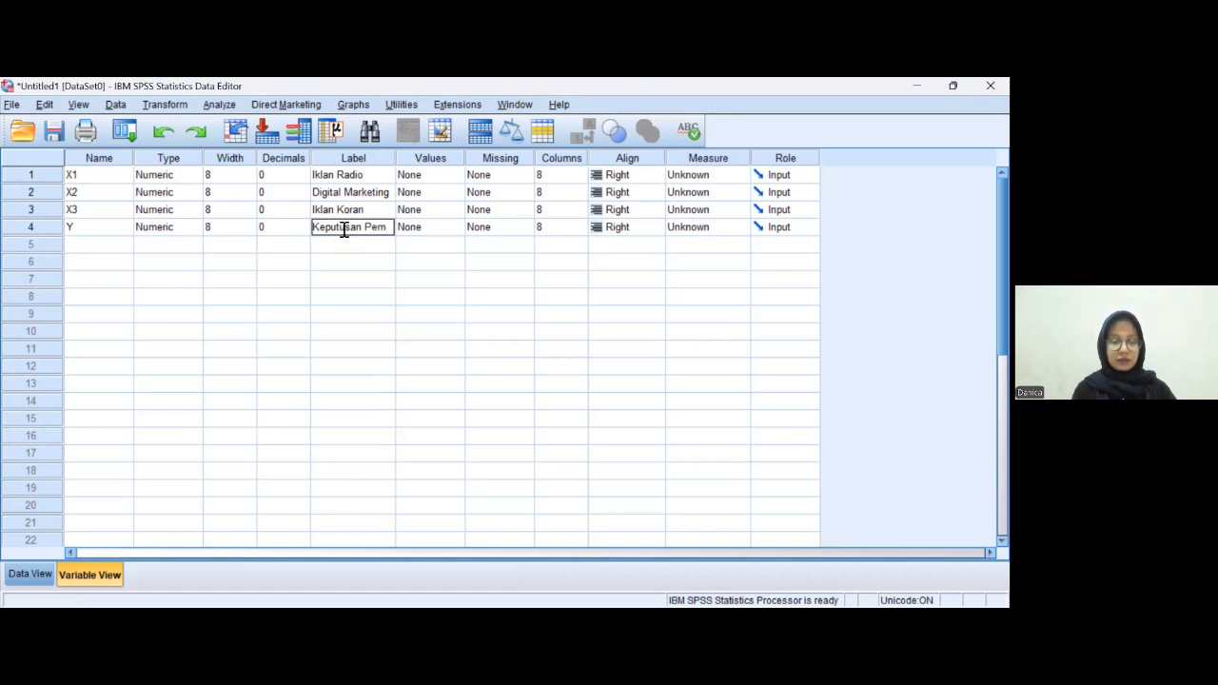
{"action": "type", "text": "belian"}
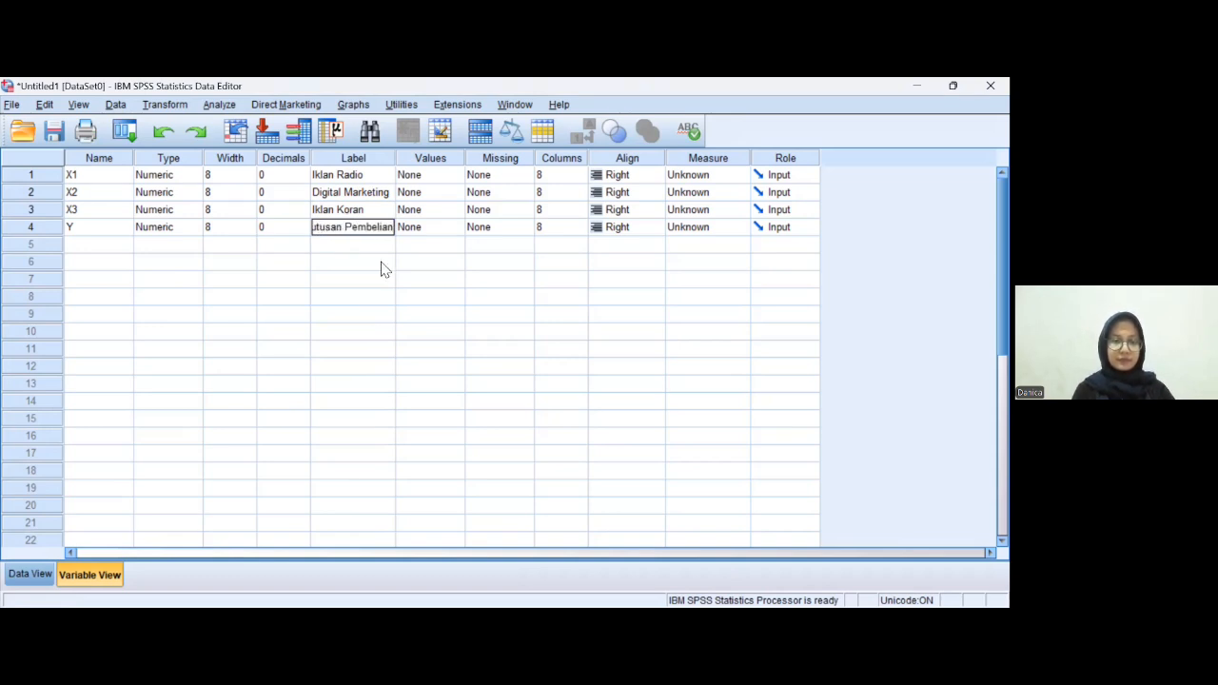
{"action": "left_click", "coordinate": [401, 301]}
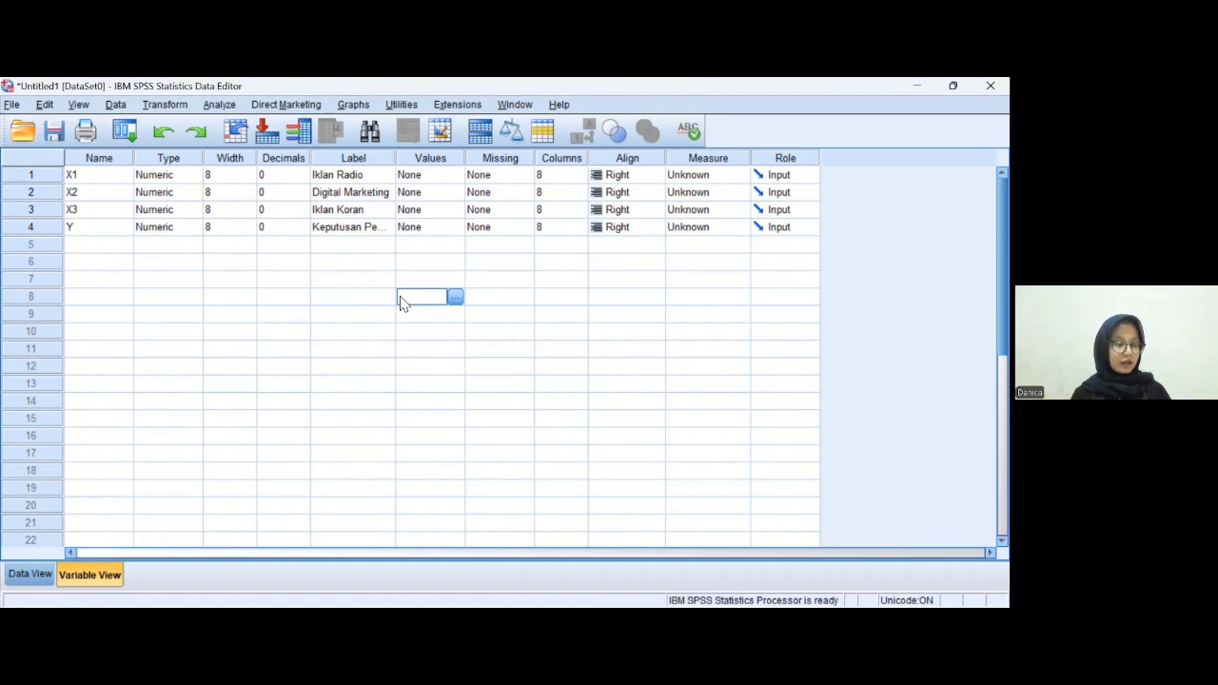
- Set the measurement level of X1, X2 and X3 to Scale
{"action": "left_click", "coordinate": [730, 177]}
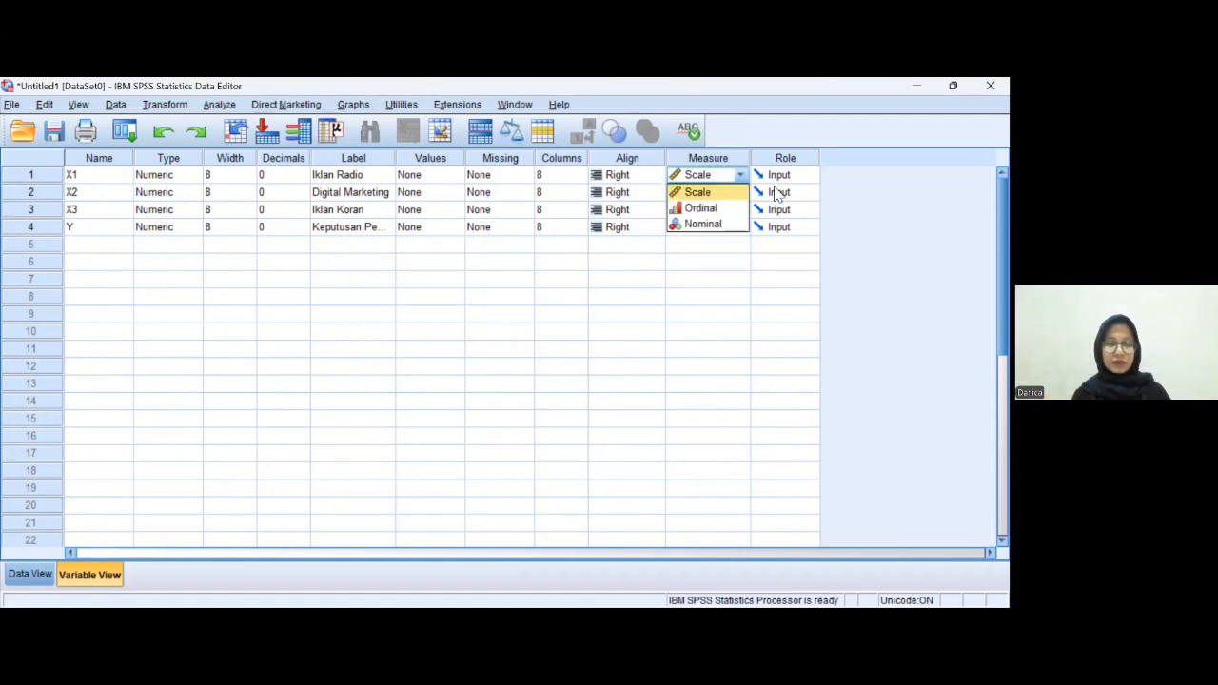
{"action": "left_click", "coordinate": [704, 193]}
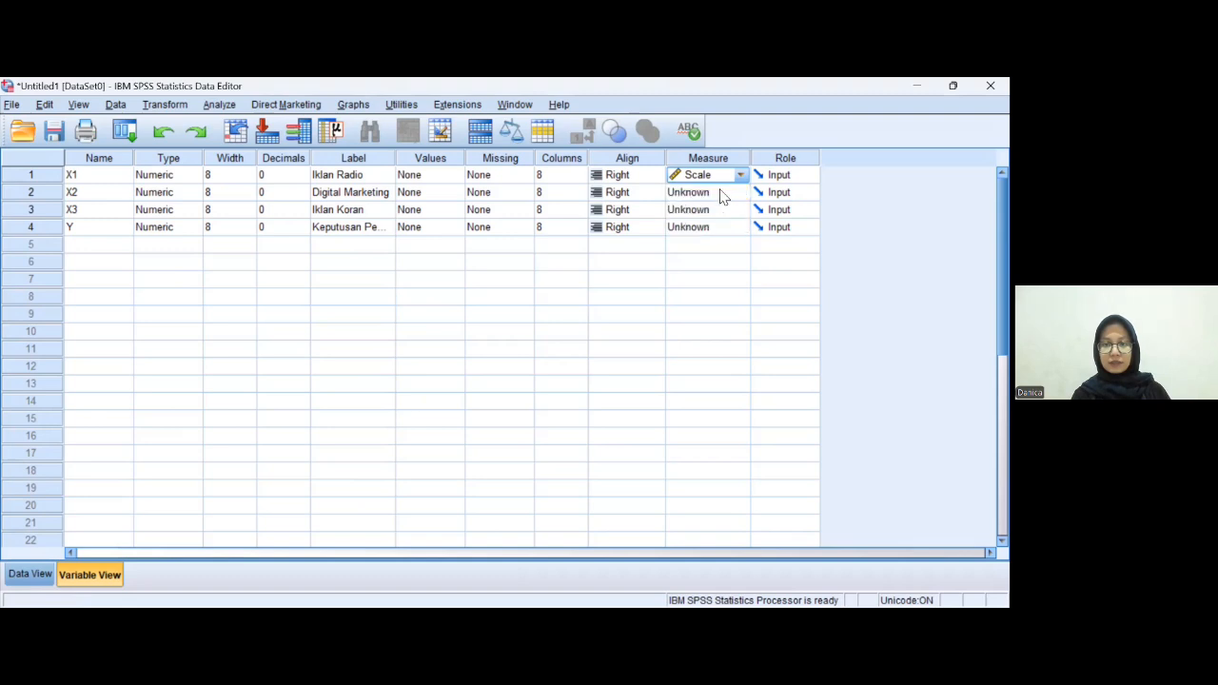
{"action": "left_click", "coordinate": [714, 192]}
{"action": "left_click", "coordinate": [713, 211]}
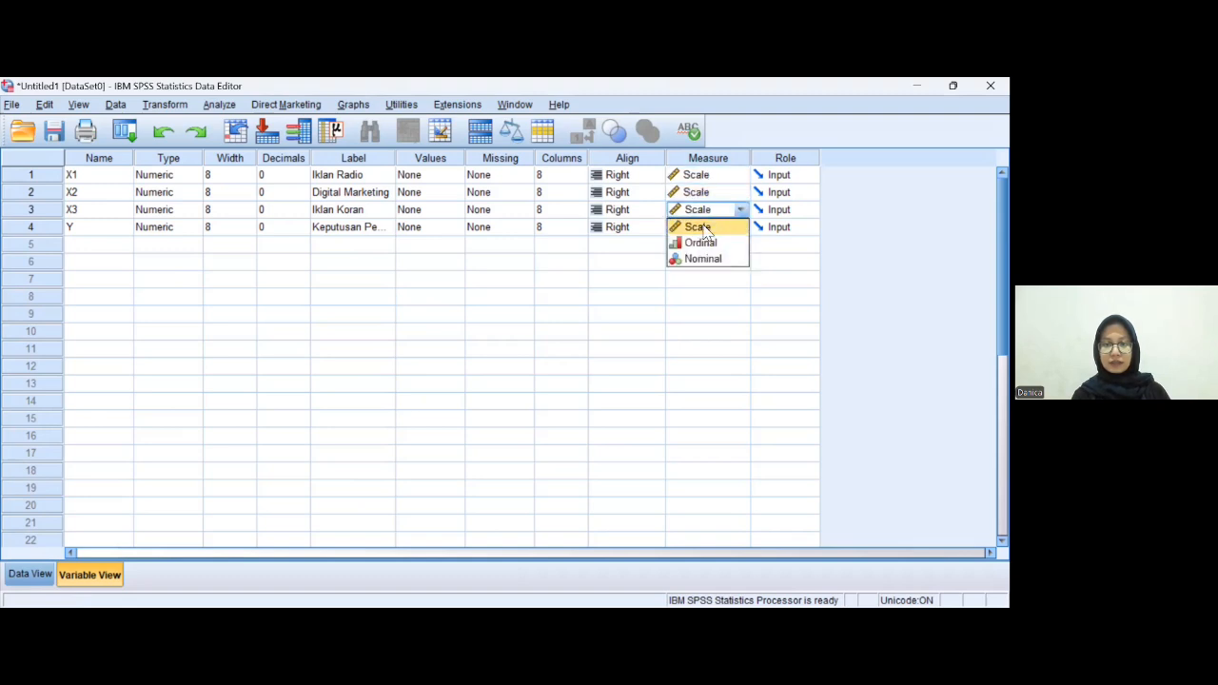
{"action": "left_click", "coordinate": [701, 227]}
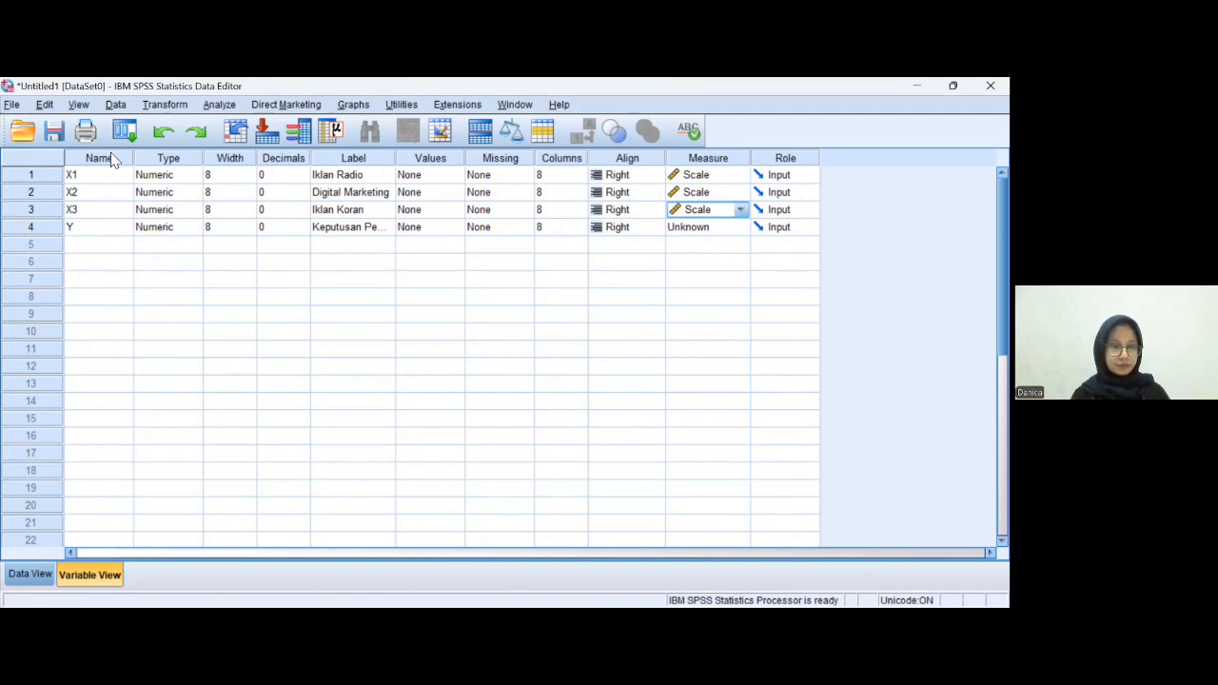
- Open Linear Regression on the data and set Keputusan Pembelian [Y] as the dependent variable
{"action": "left_click", "coordinate": [31, 573]}
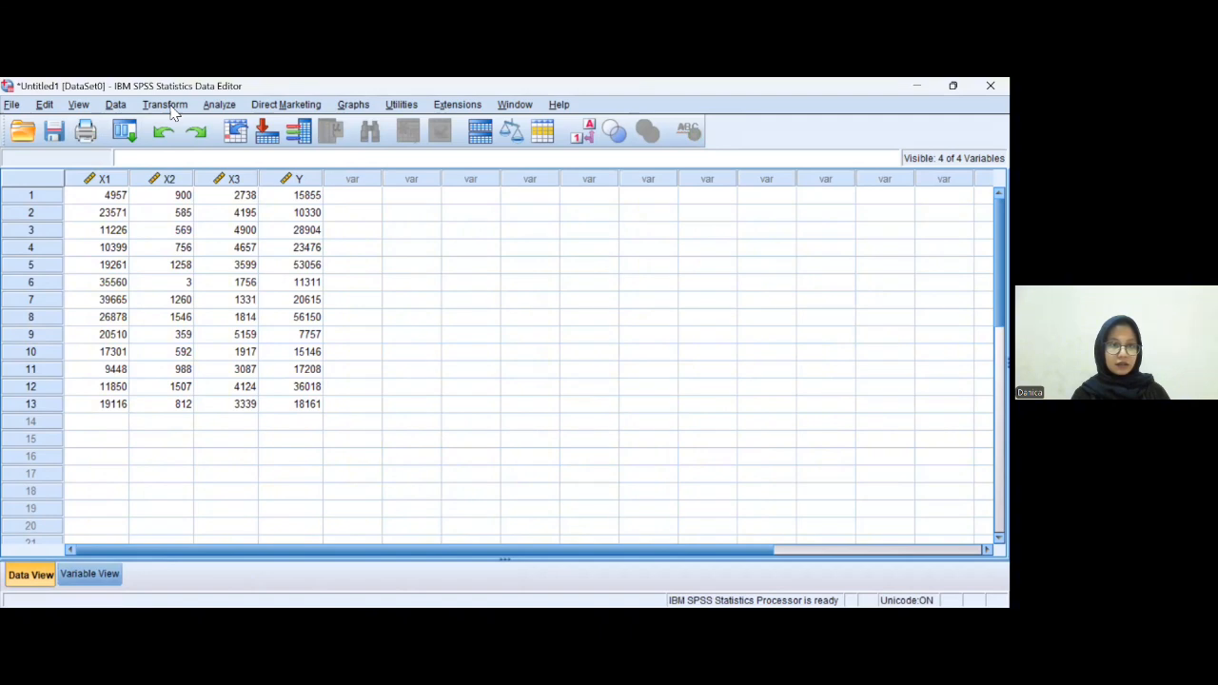
{"action": "left_click", "coordinate": [215, 107]}
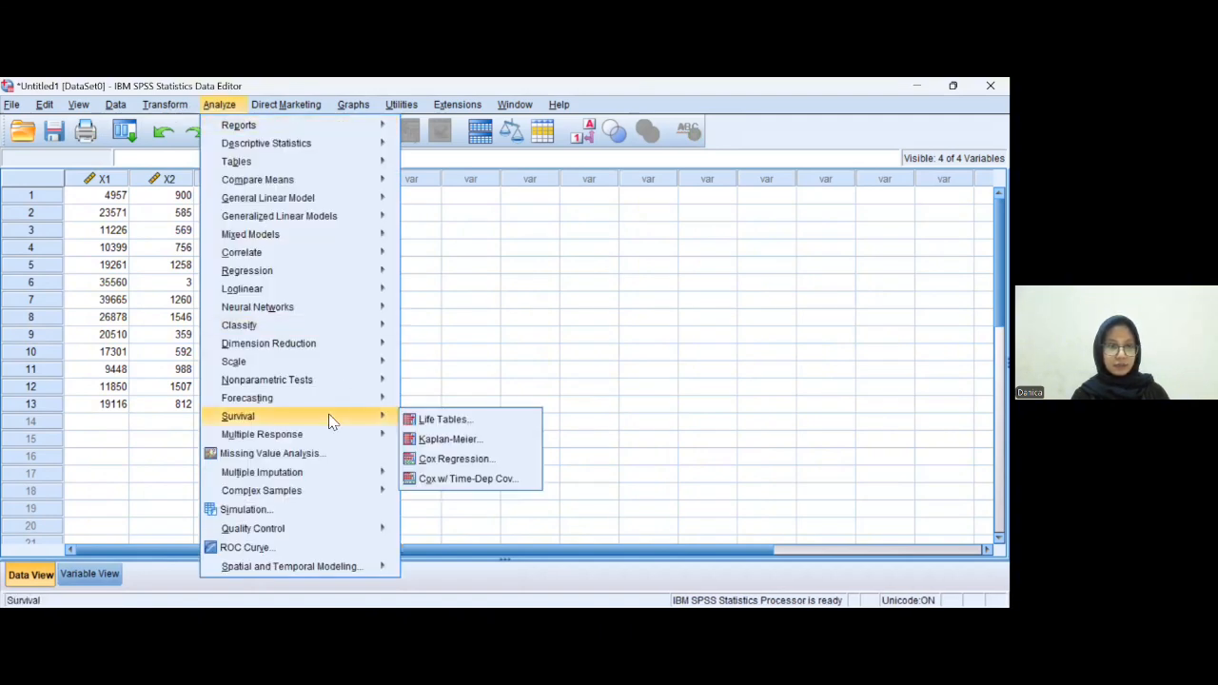
{"action": "mouse_move", "coordinate": [262, 277]}
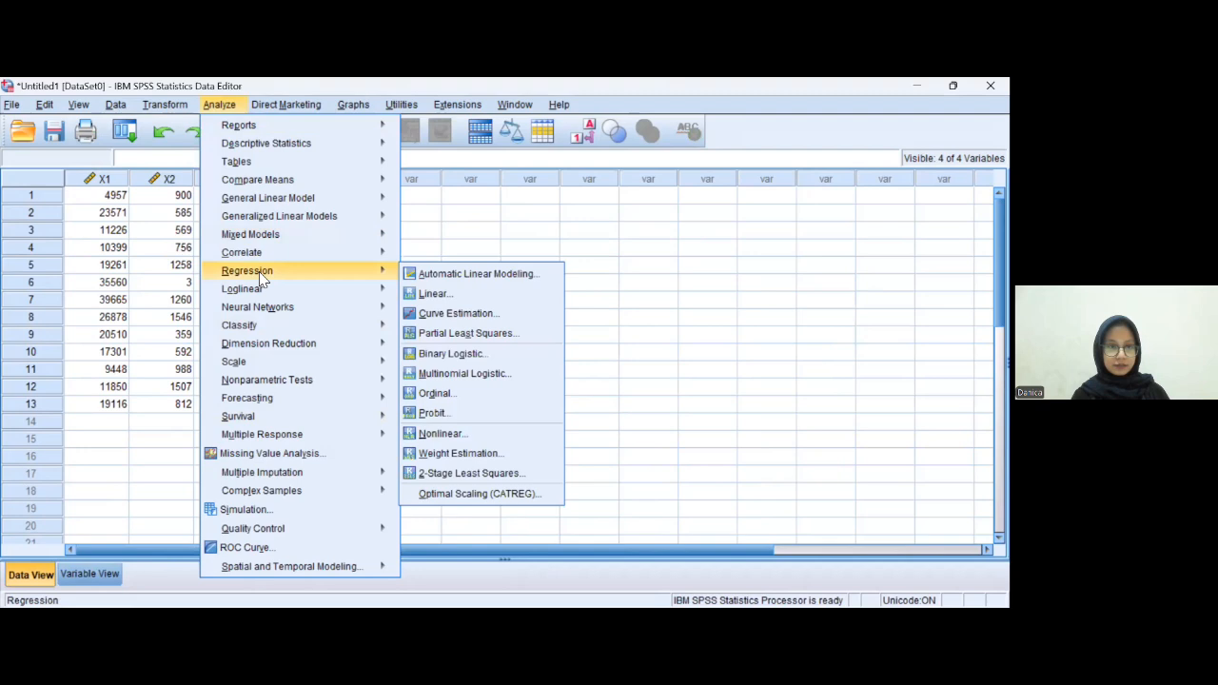
{"action": "left_click", "coordinate": [433, 294]}
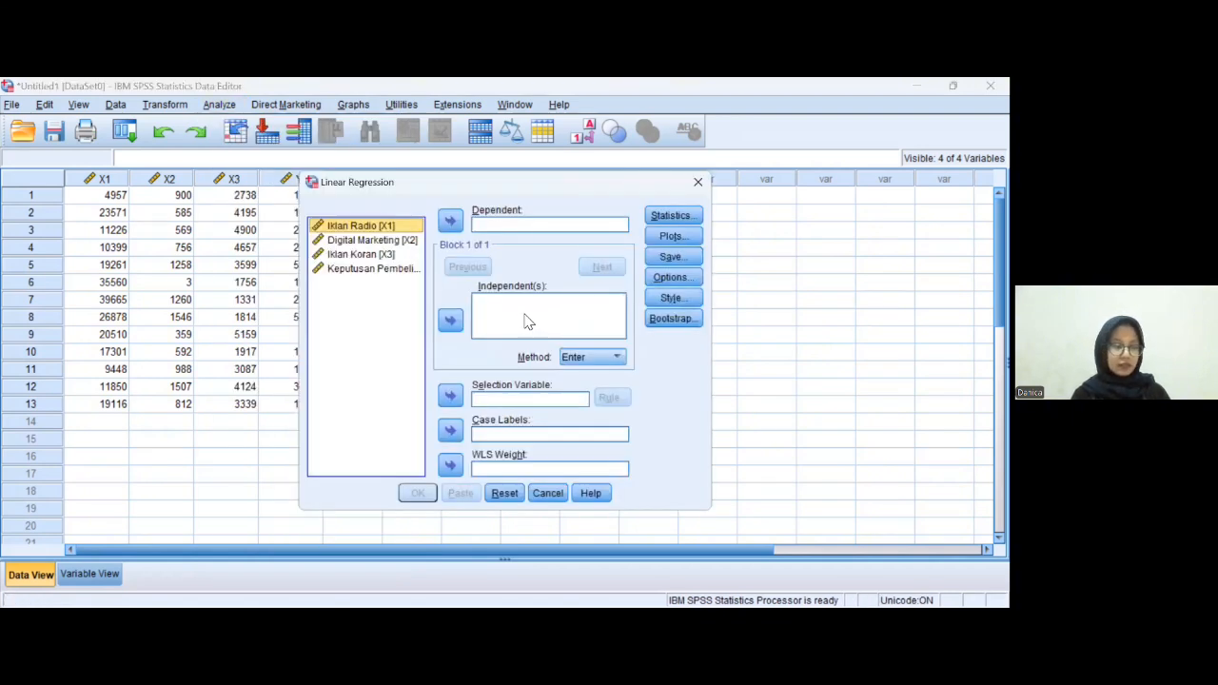
{"action": "left_click", "coordinate": [364, 269]}
{"action": "left_click", "coordinate": [450, 225]}
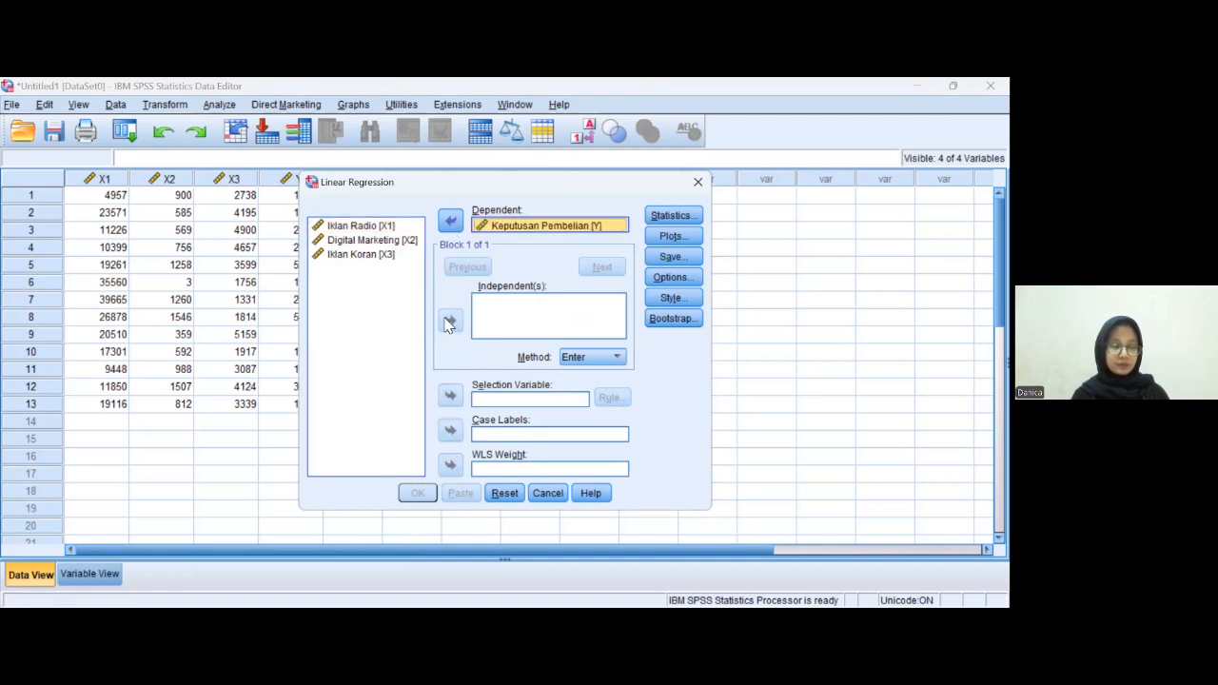
- Add Iklan Radio, Digital Marketing and Iklan Koran as the independent variables
{"action": "left_click", "coordinate": [386, 228]}
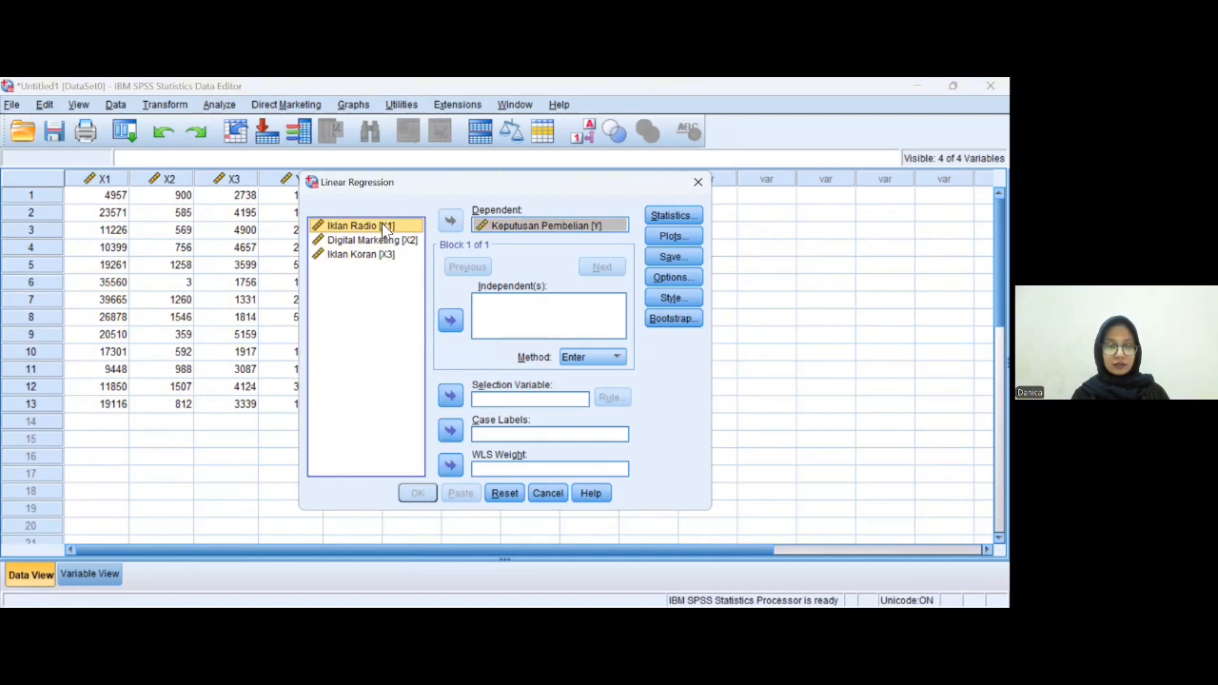
{"action": "key", "text": "ctrl+a"}
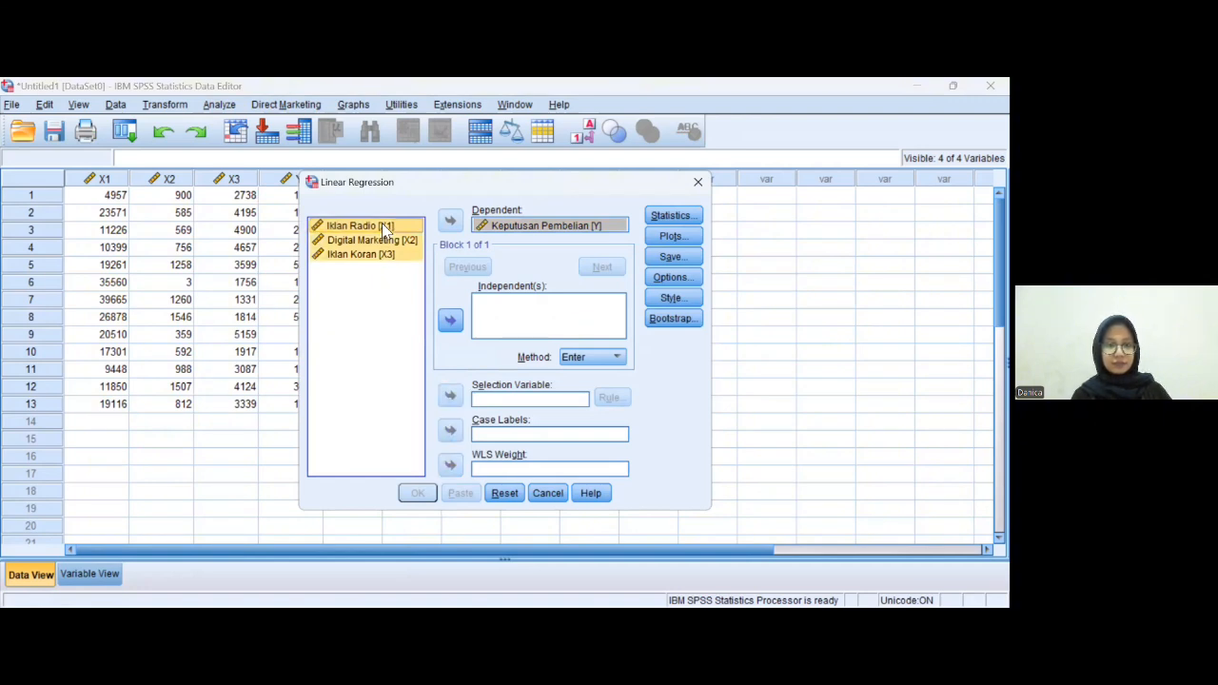
{"action": "left_click", "coordinate": [450, 322]}
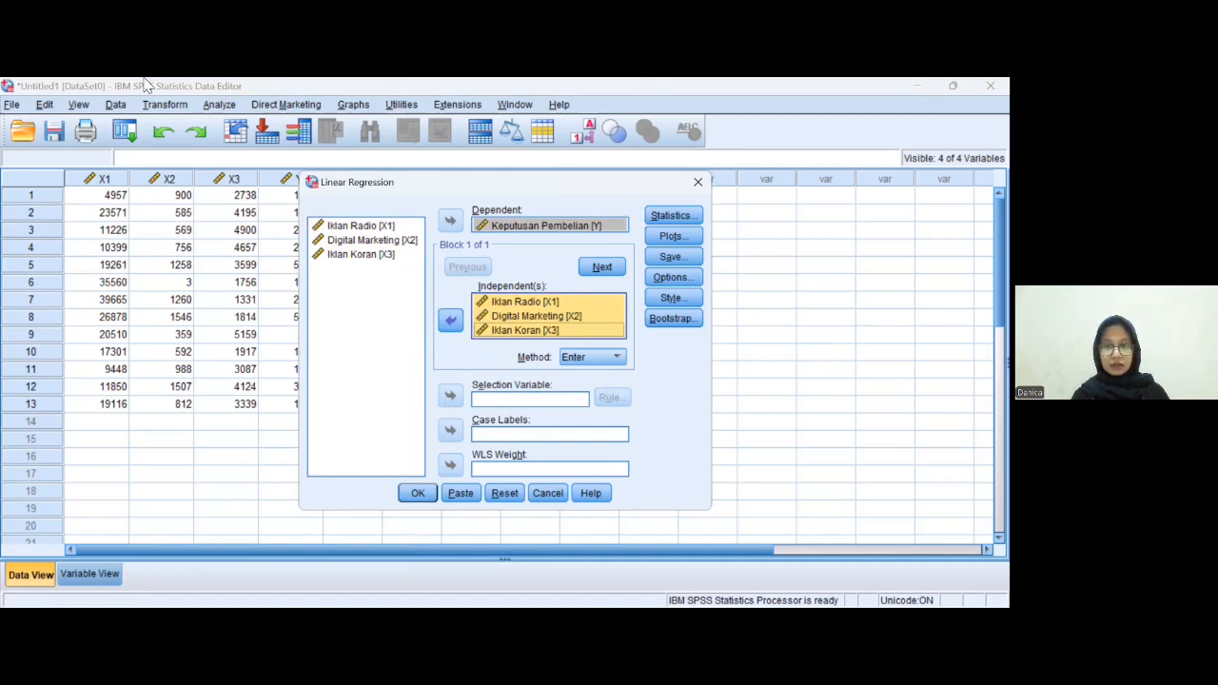
- Enable collinearity diagnostics in the regression statistics options
{"action": "left_click", "coordinate": [682, 223]}
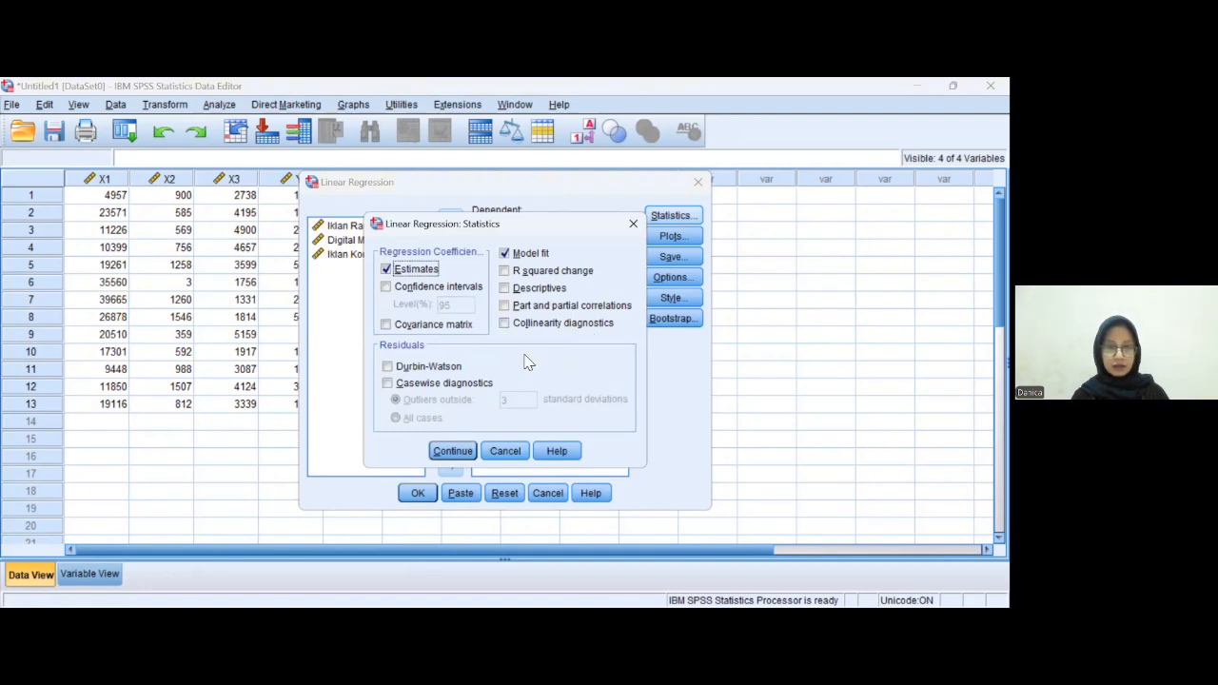
{"action": "left_click", "coordinate": [506, 324]}
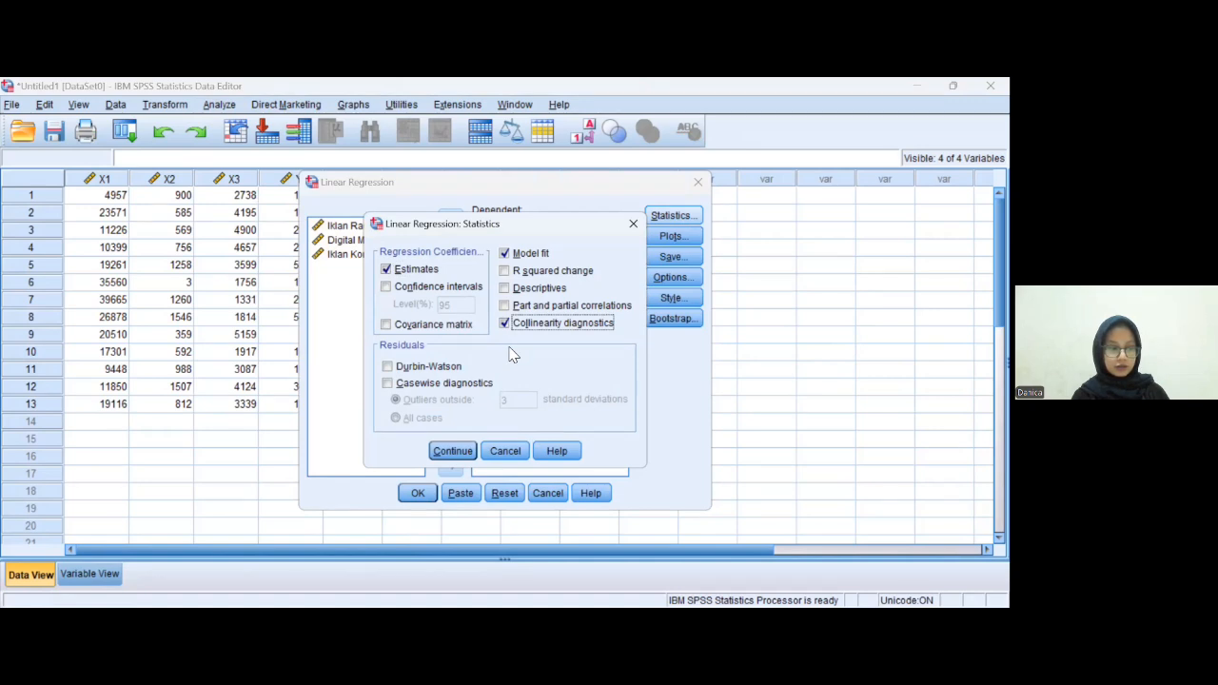
{"action": "left_click", "coordinate": [467, 455]}
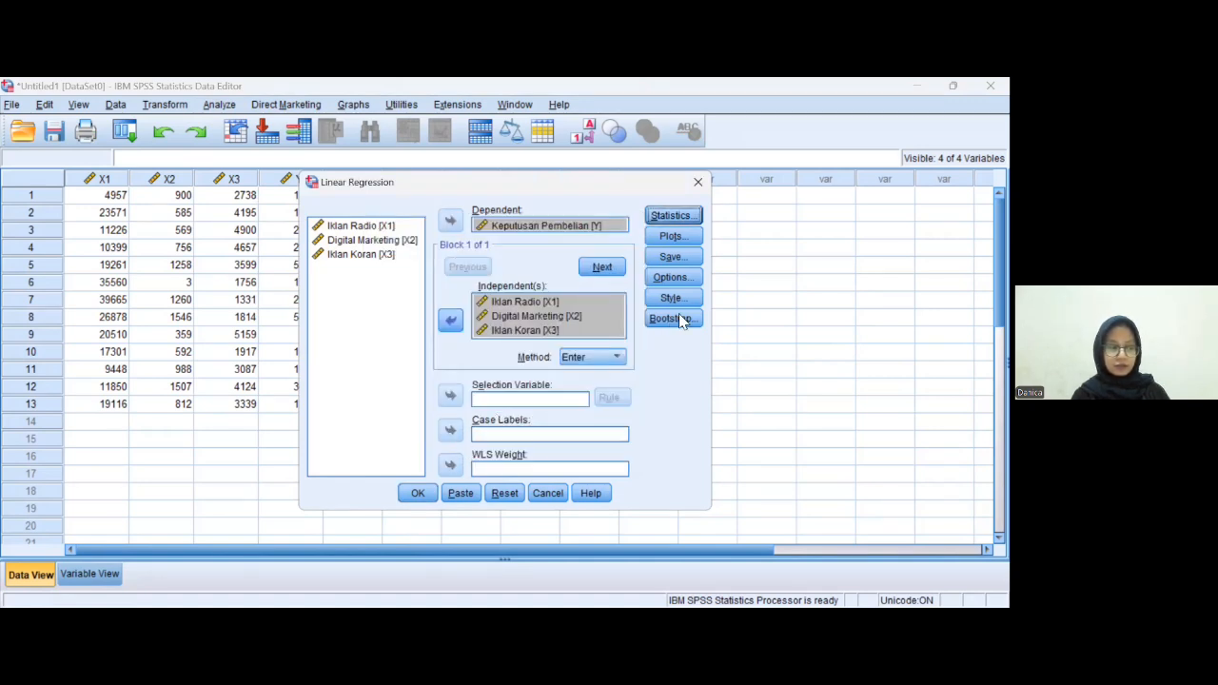
- Add a plot of *SRESID against *ZPRED, plus a residual histogram and normal probability plot
{"action": "left_click", "coordinate": [686, 237]}
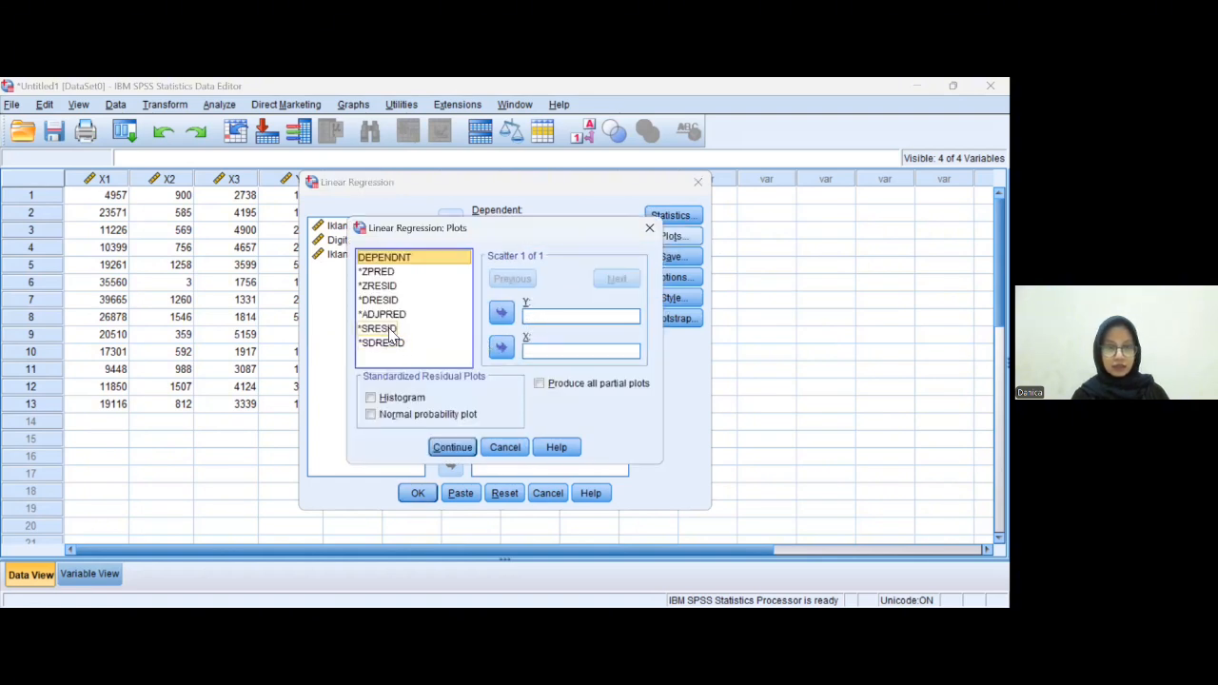
{"action": "left_click", "coordinate": [386, 329]}
{"action": "left_click", "coordinate": [500, 314]}
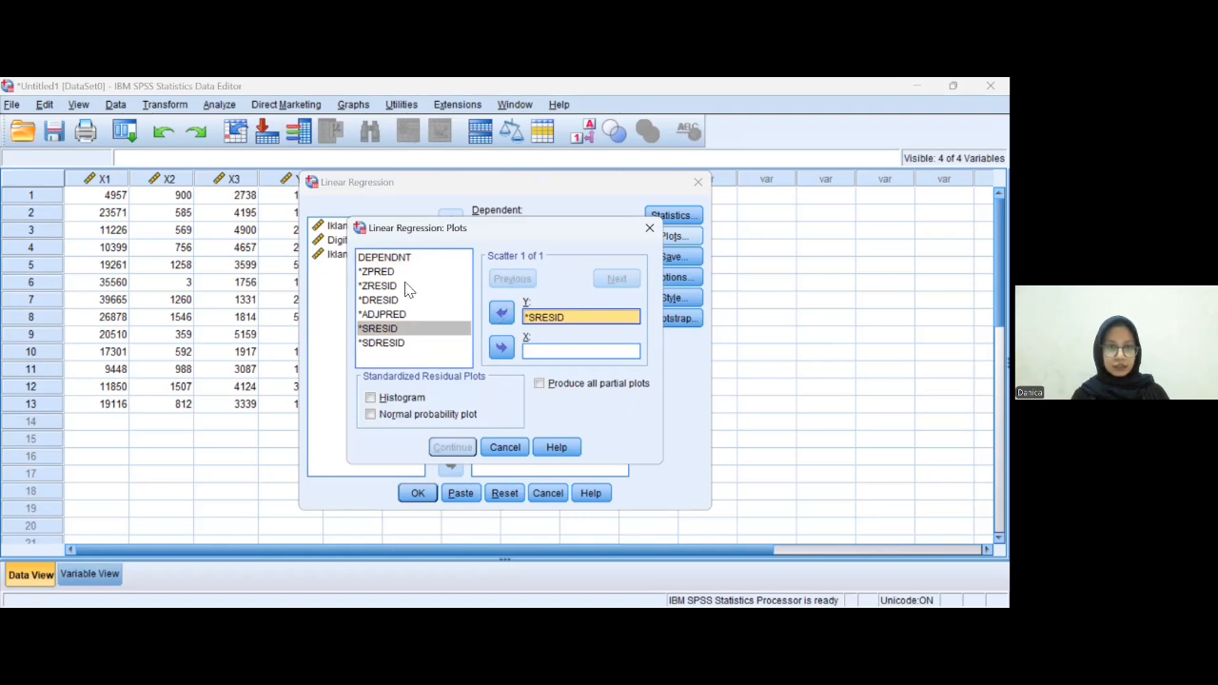
{"action": "left_click", "coordinate": [380, 271]}
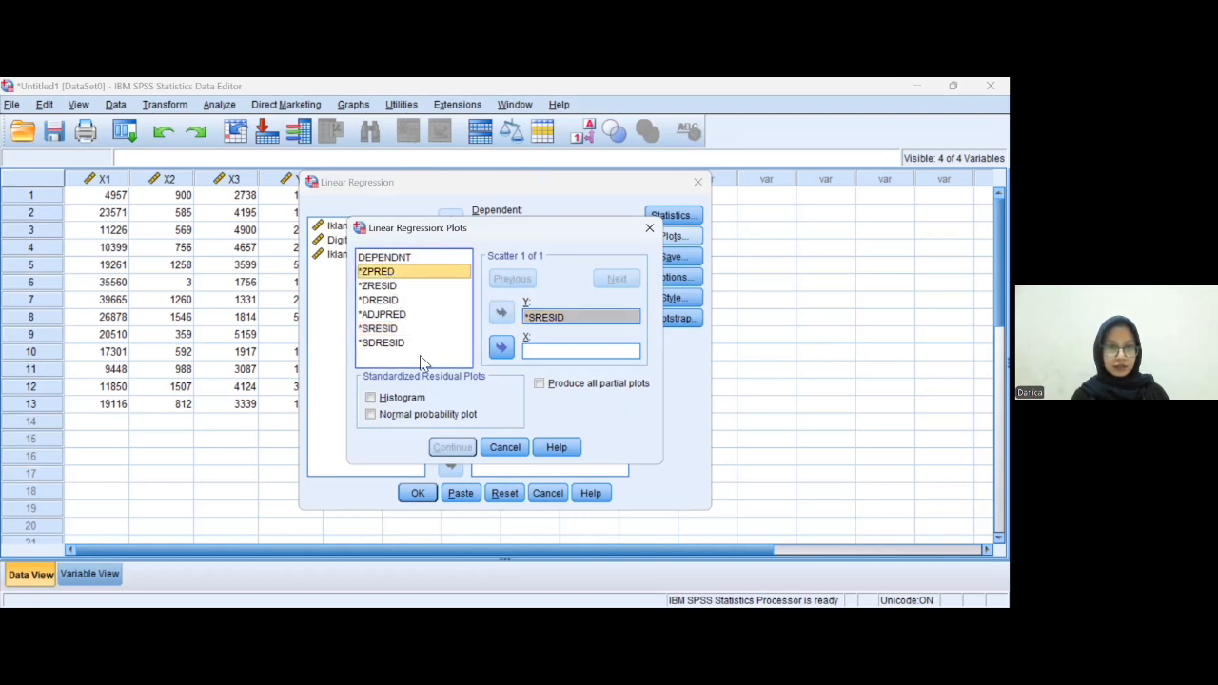
{"action": "left_click", "coordinate": [503, 348]}
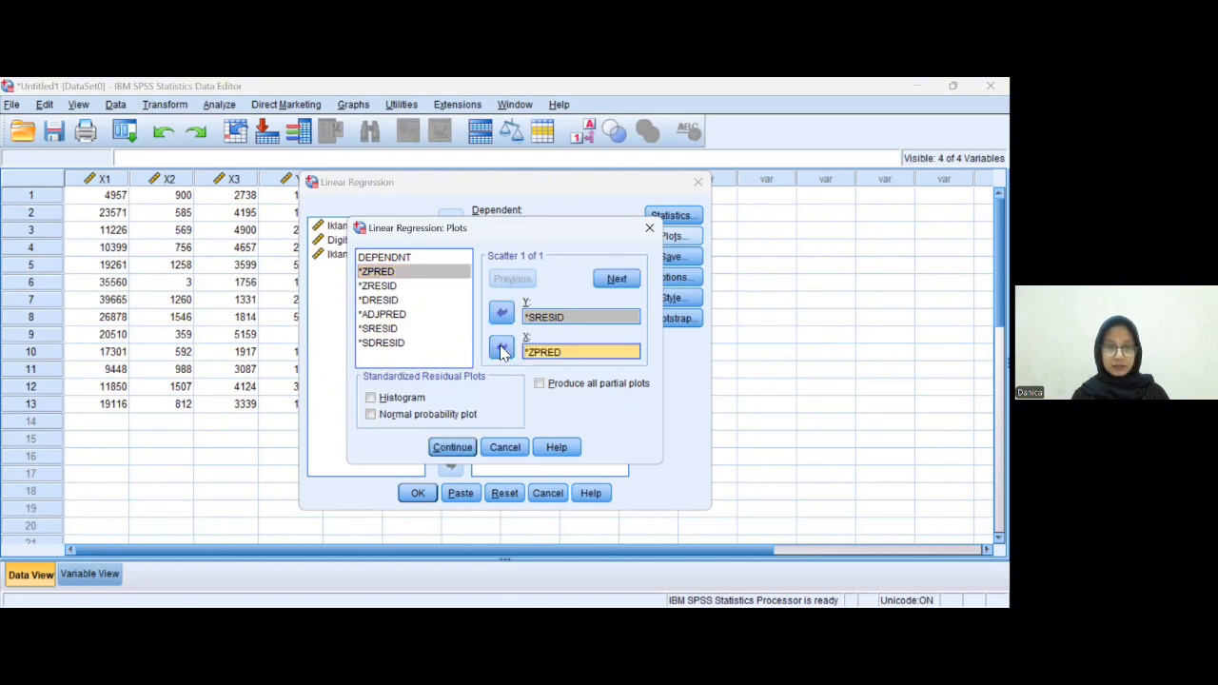
{"action": "left_click", "coordinate": [370, 397]}
{"action": "left_click", "coordinate": [372, 415]}
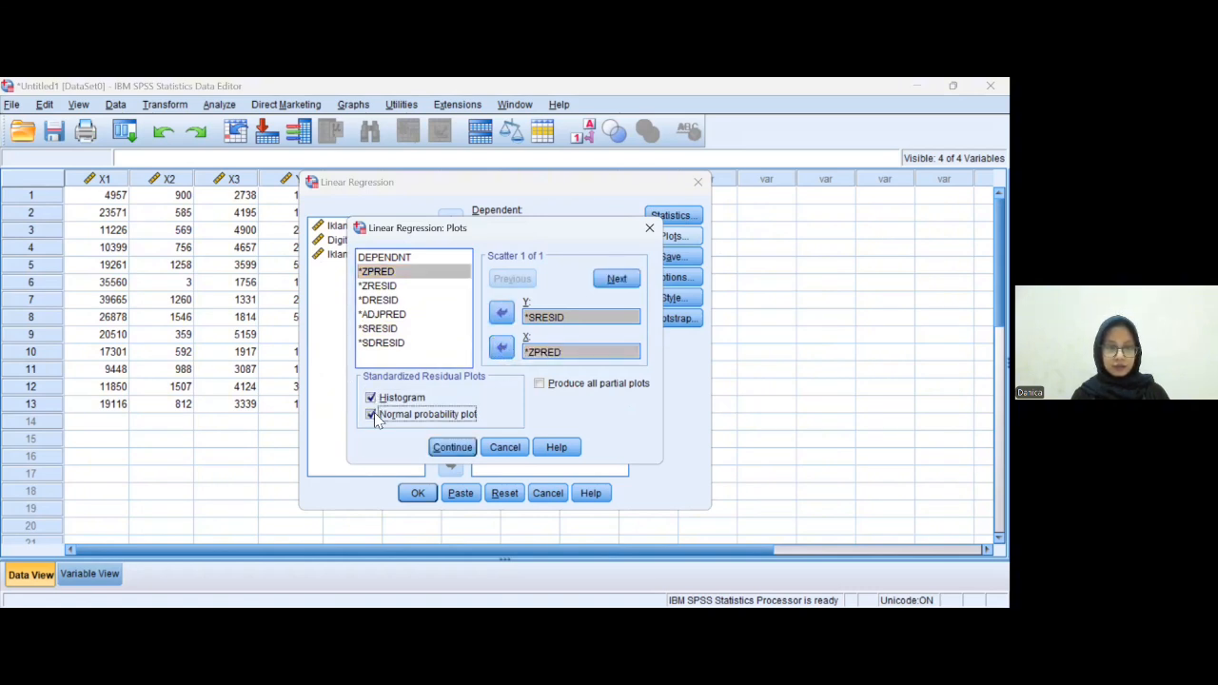
{"action": "left_click", "coordinate": [465, 446]}
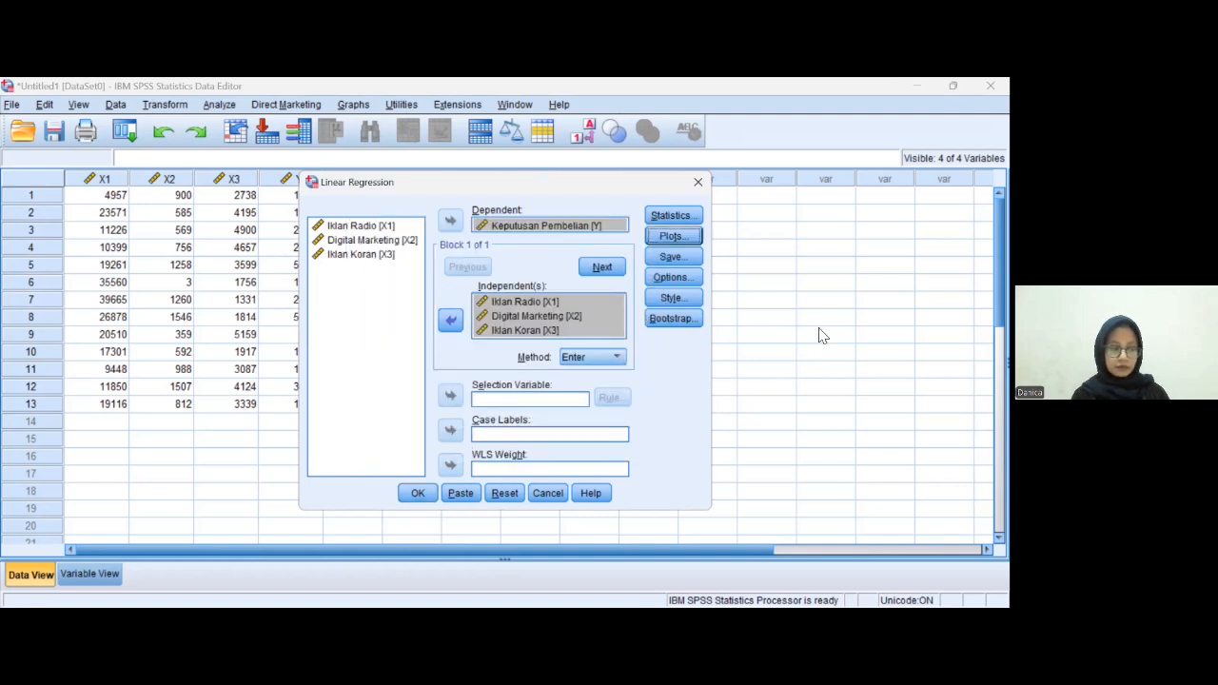
- Save unstandardized residuals and run the regression
{"action": "left_click", "coordinate": [671, 257]}
{"action": "left_click", "coordinate": [532, 162]}
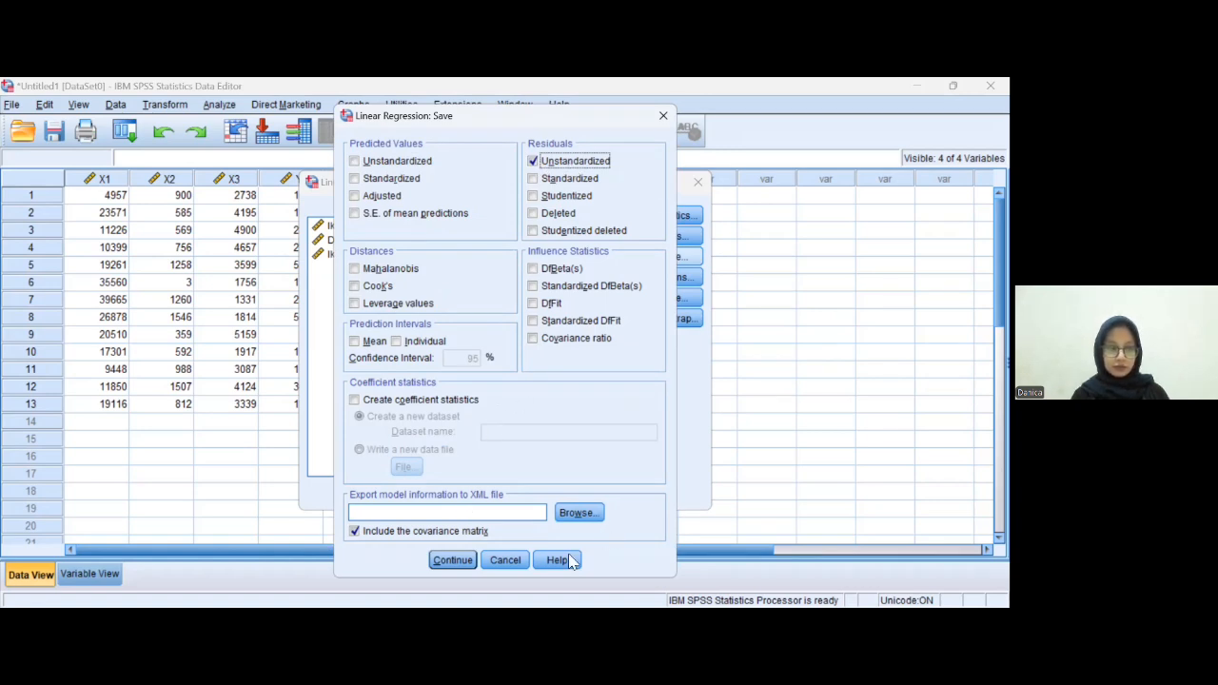
{"action": "left_click", "coordinate": [464, 559]}
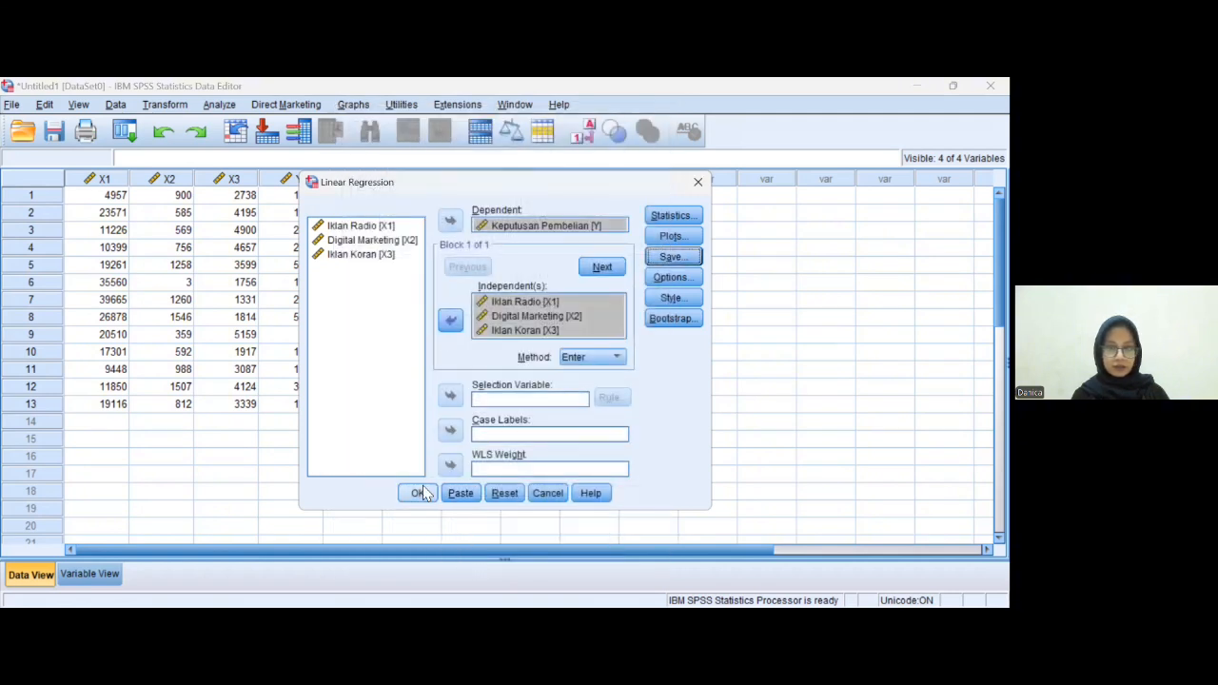
{"action": "left_click", "coordinate": [420, 493]}
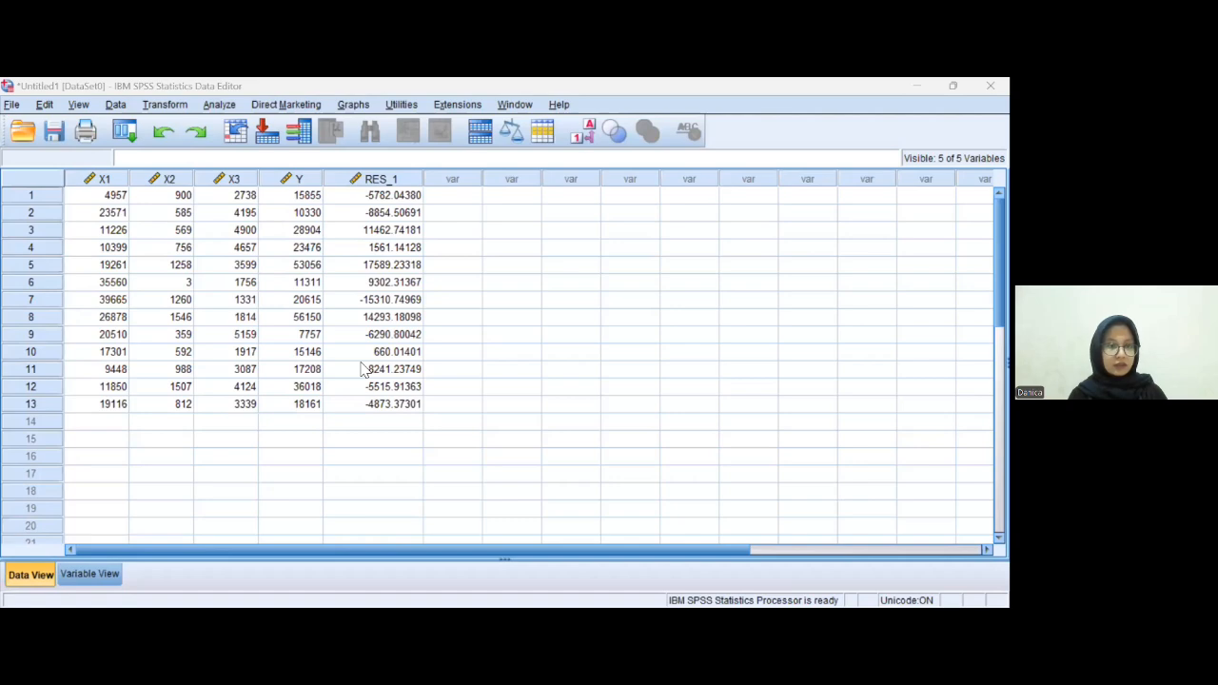
- Review the model summary, ANOVA and coefficients tables in the output viewer
{"action": "key", "text": "alt+Tab"}
{"action": "scroll", "coordinate": [476, 419], "scroll_direction": "down", "scroll_amount": 3}
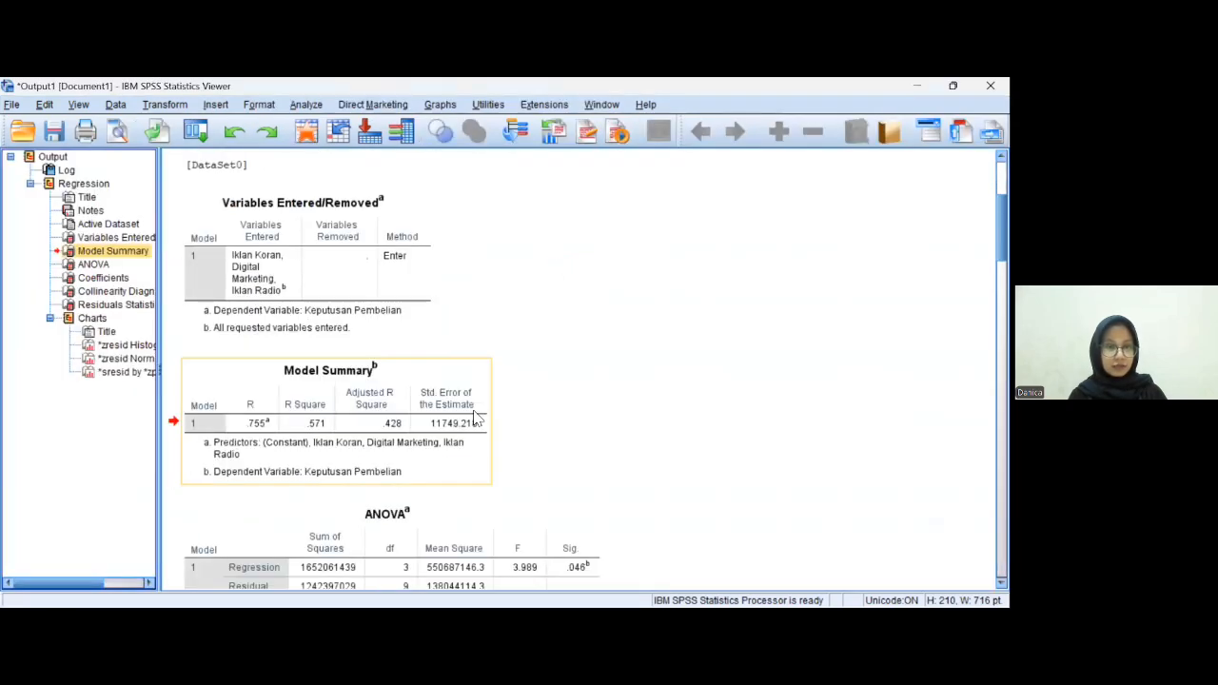
{"action": "scroll", "coordinate": [473, 426], "scroll_direction": "down", "scroll_amount": 2}
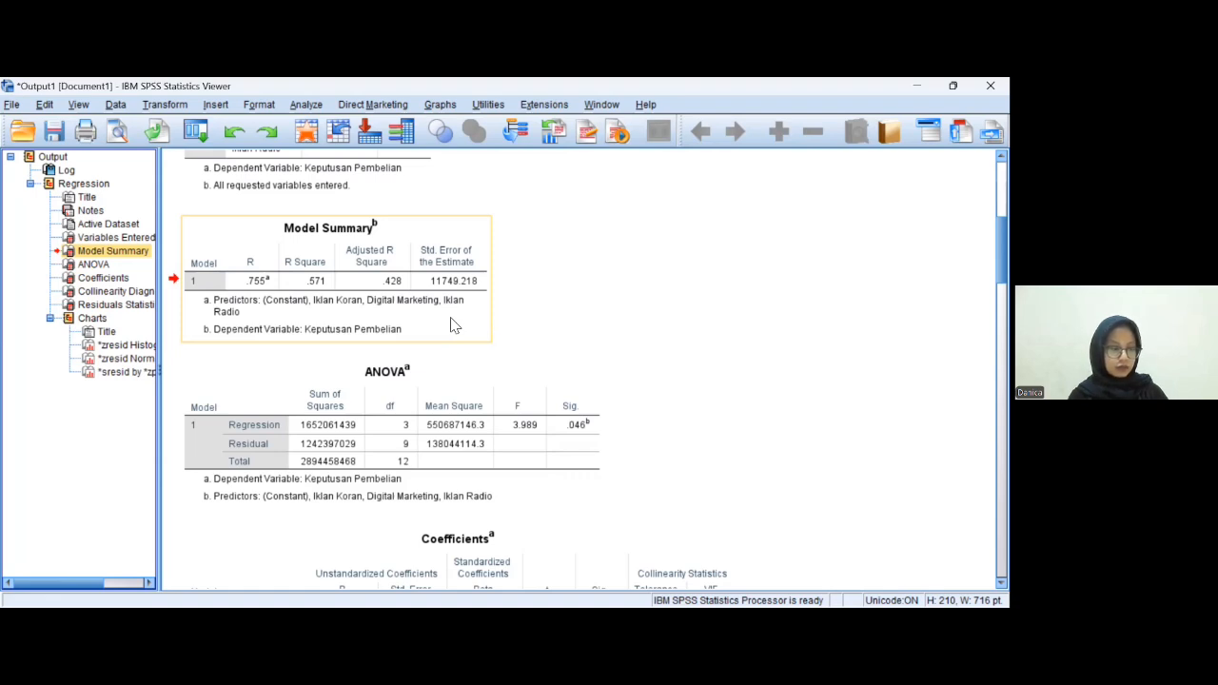
{"action": "scroll", "coordinate": [415, 435], "scroll_direction": "down", "scroll_amount": 1}
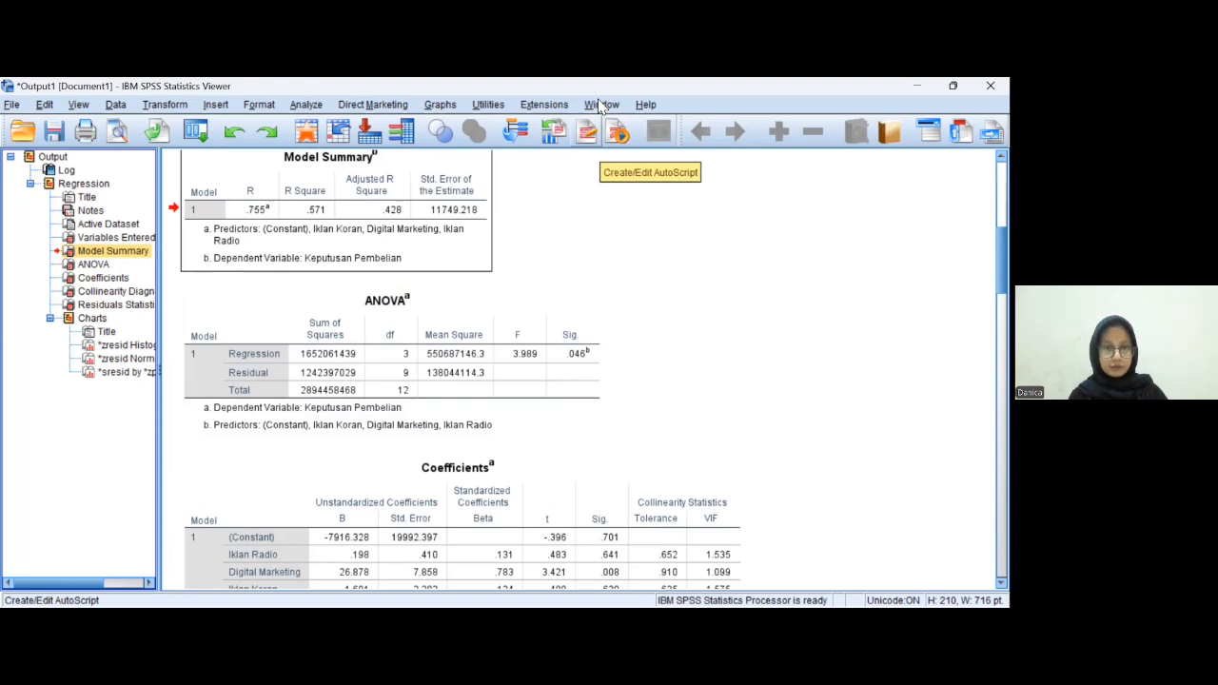
{"action": "key", "text": "alt+Tab"}
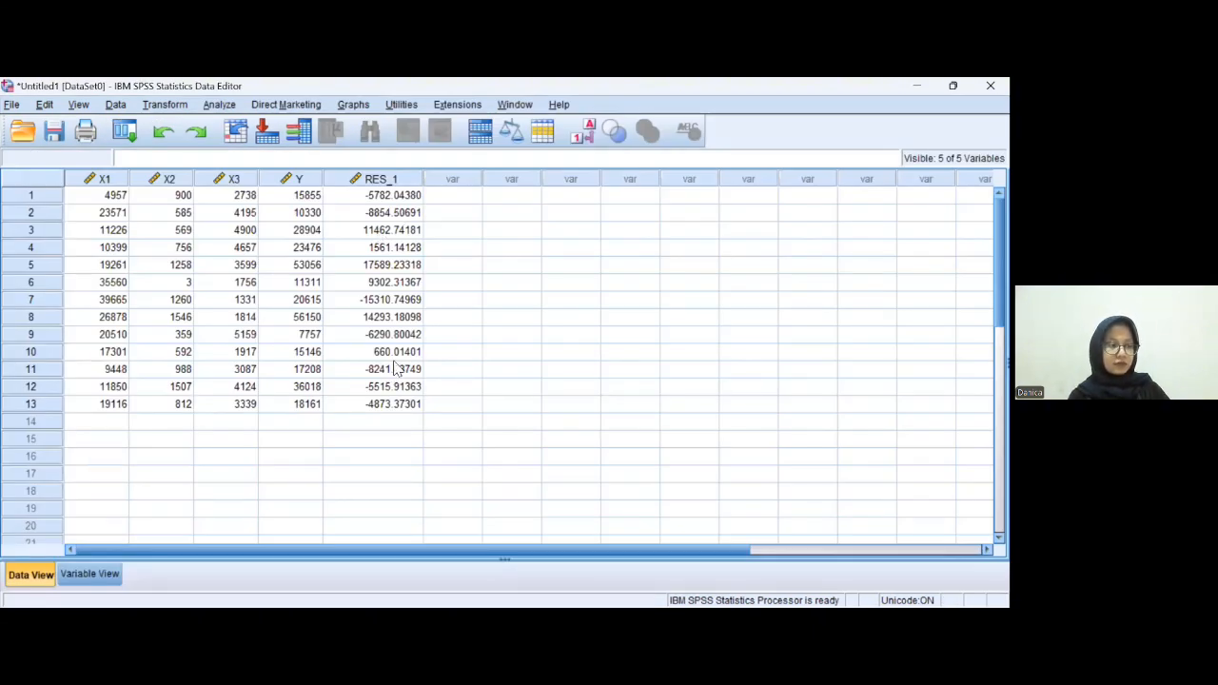
- Open the One-Sample Kolmogorov-Smirnov test and add the unstandardized residual as the test variable
{"action": "left_click", "coordinate": [377, 179]}
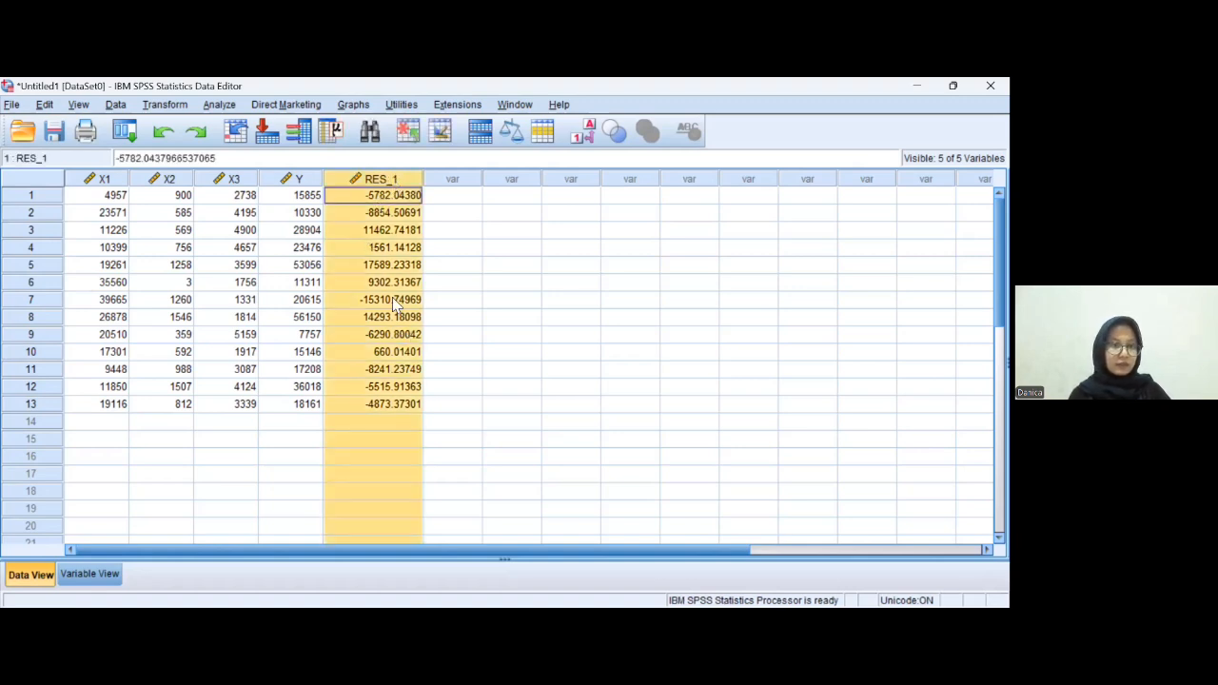
{"action": "left_click", "coordinate": [229, 108]}
{"action": "mouse_move", "coordinate": [296, 180]}
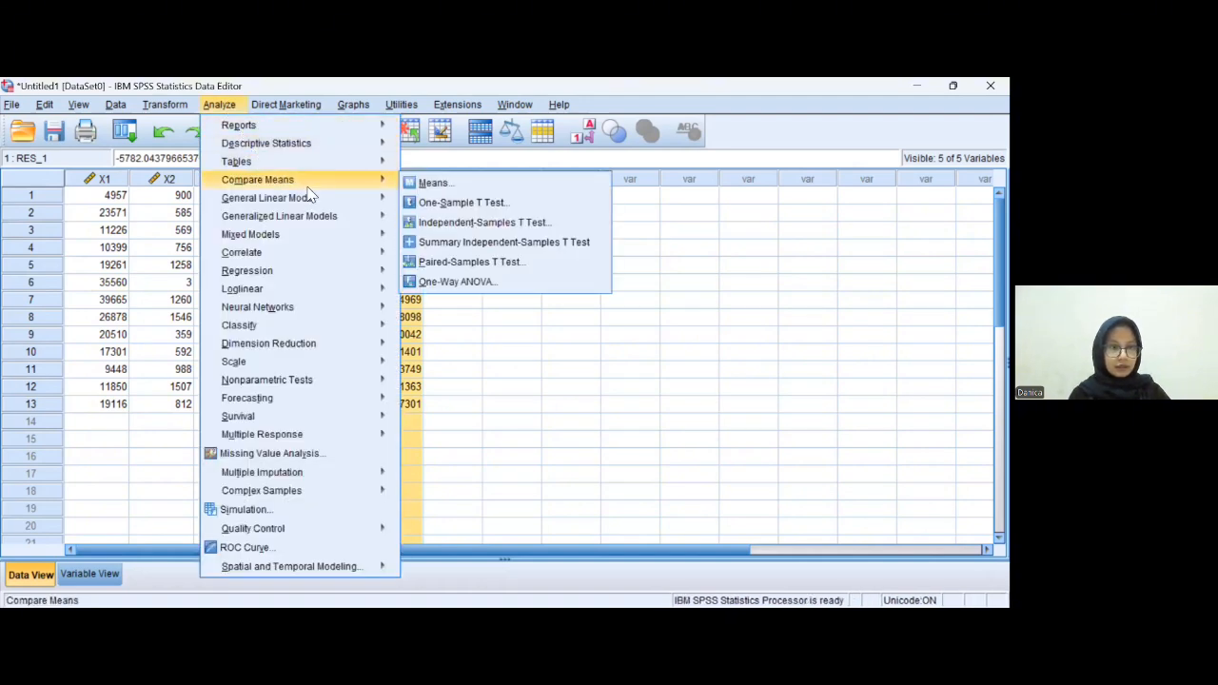
{"action": "mouse_move", "coordinate": [320, 383]}
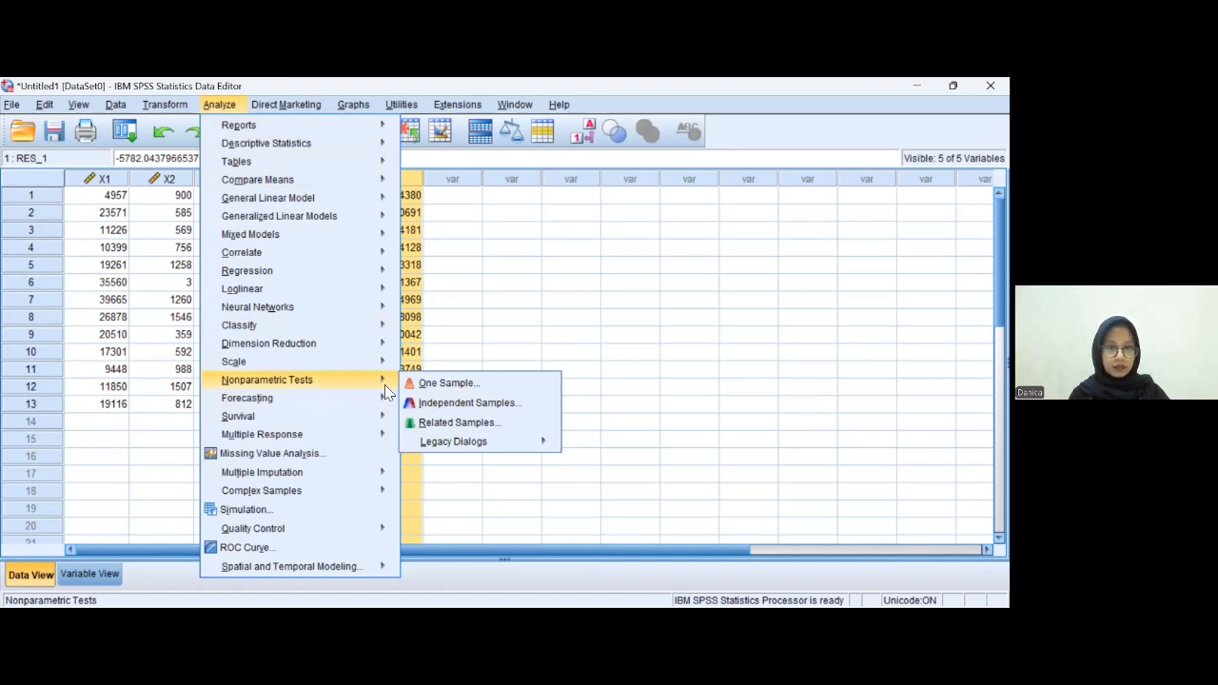
{"action": "mouse_move", "coordinate": [466, 445]}
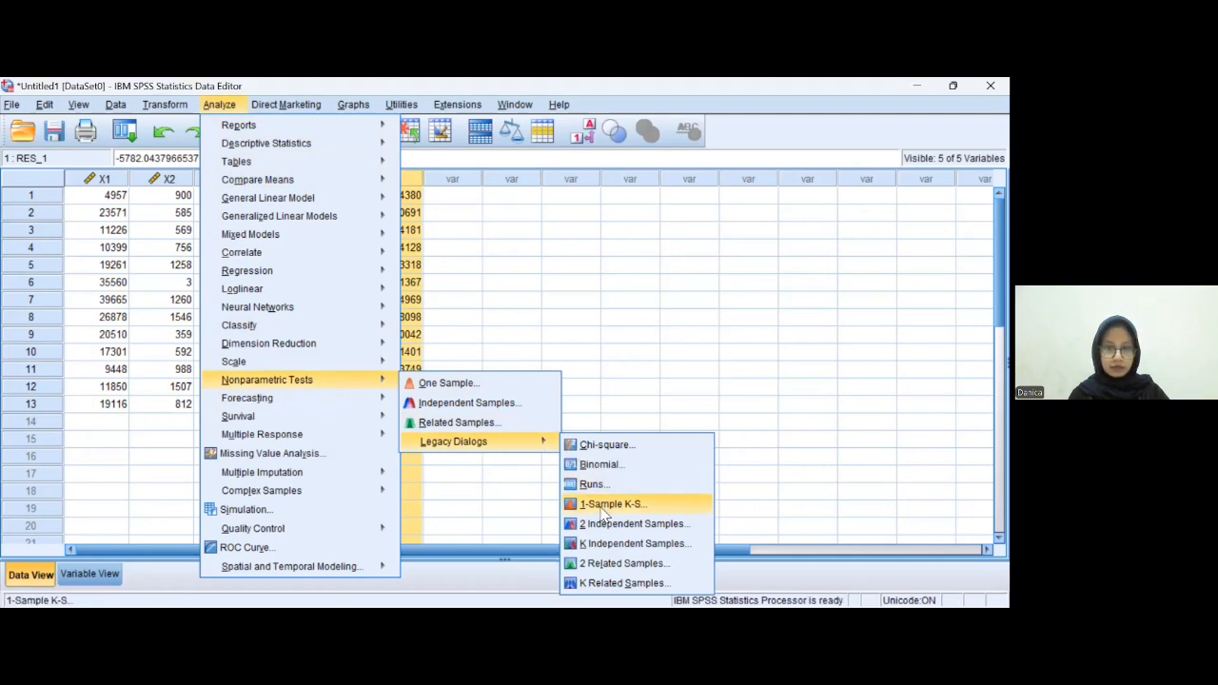
{"action": "left_click", "coordinate": [609, 505]}
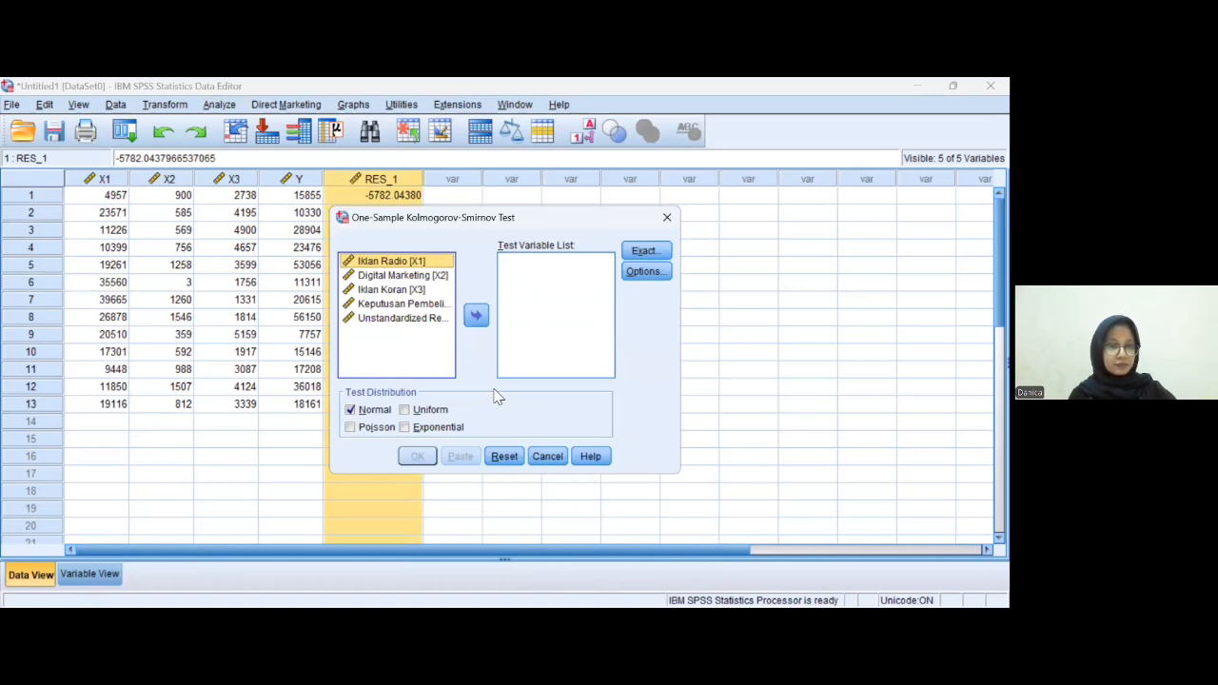
{"action": "left_click", "coordinate": [411, 320]}
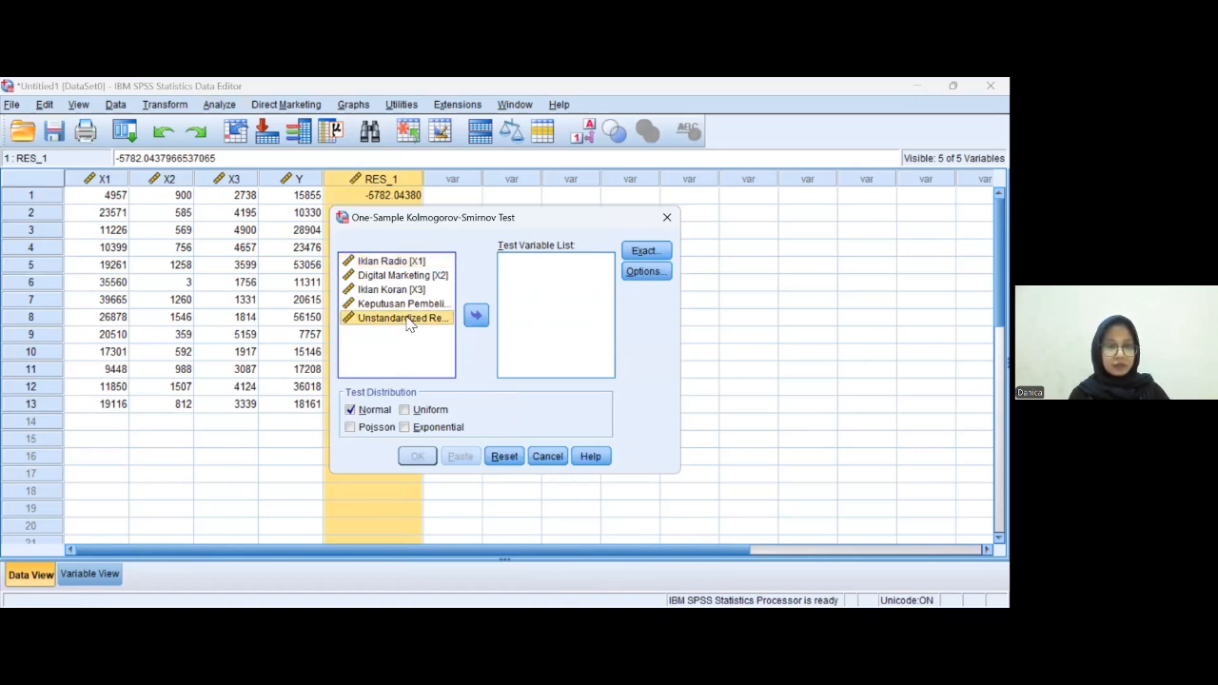
{"action": "left_click", "coordinate": [475, 318]}
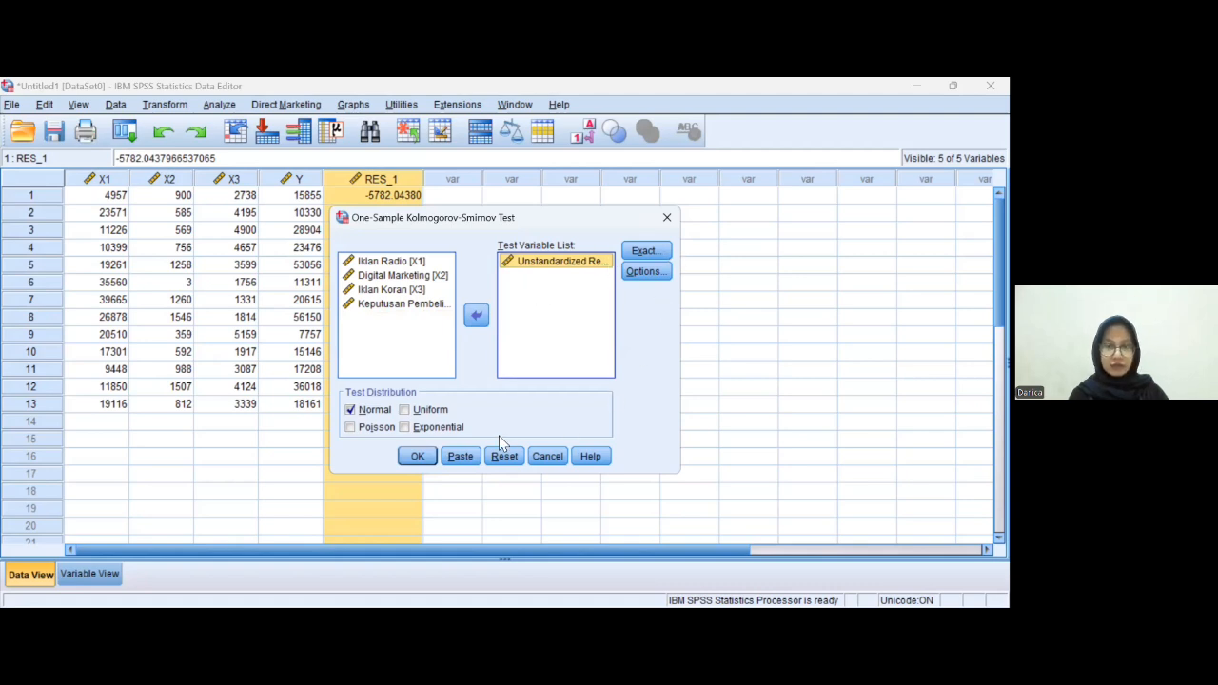
- Run the One-Sample Kolmogorov-Smirnov test on the unstandardized residual with the normal distribution
{"action": "left_click", "coordinate": [419, 458]}
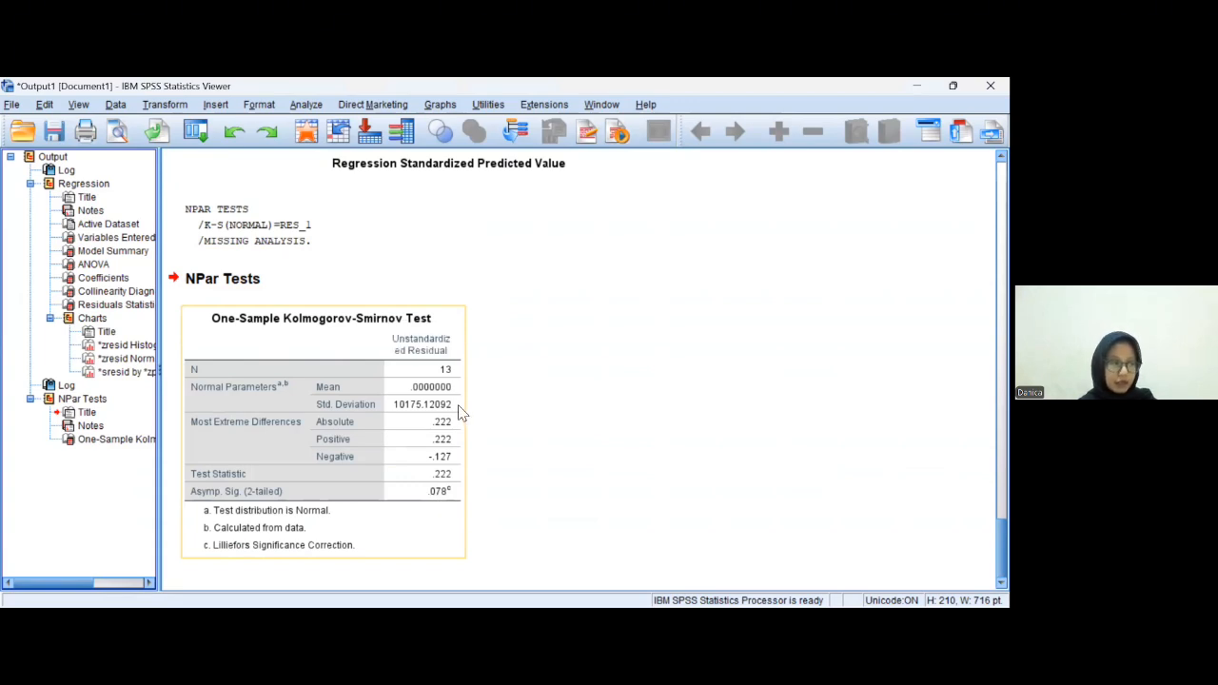
{"action": "left_click", "coordinate": [505, 246]}
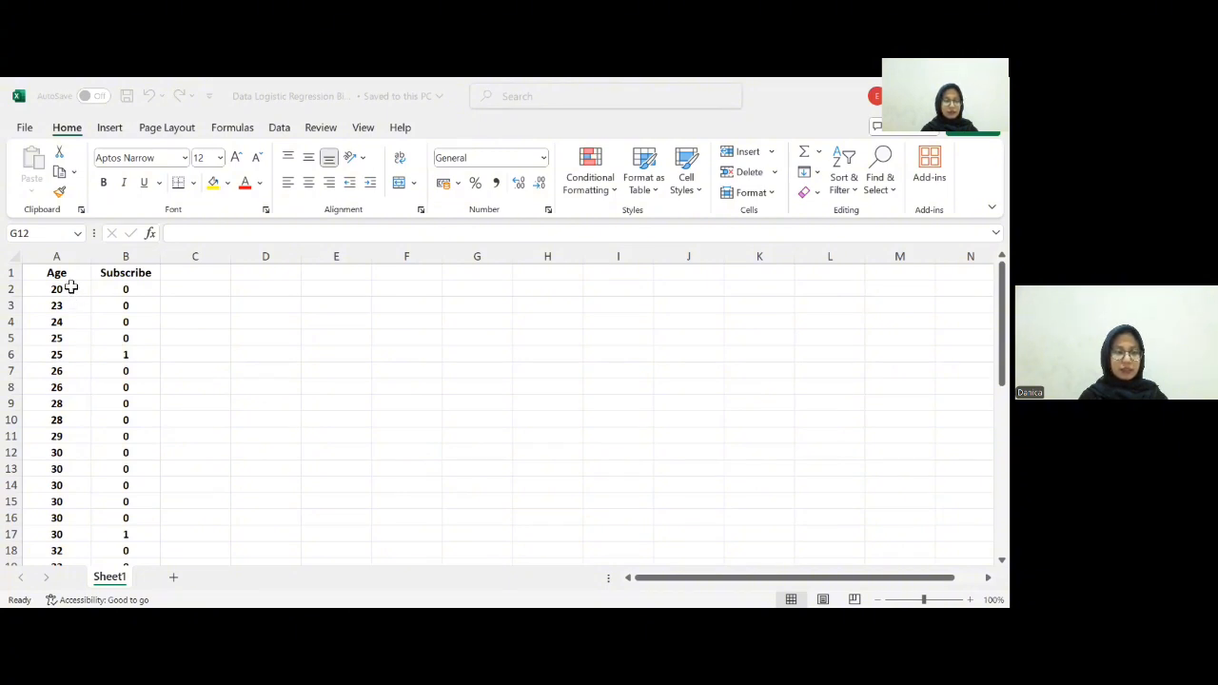
- Copy the Age and Subscribe values from the Excel sheet and paste them into the empty SPSS data sheet
{"action": "left_click_drag", "start_coordinate": [74, 289], "coordinate": [139, 521]}
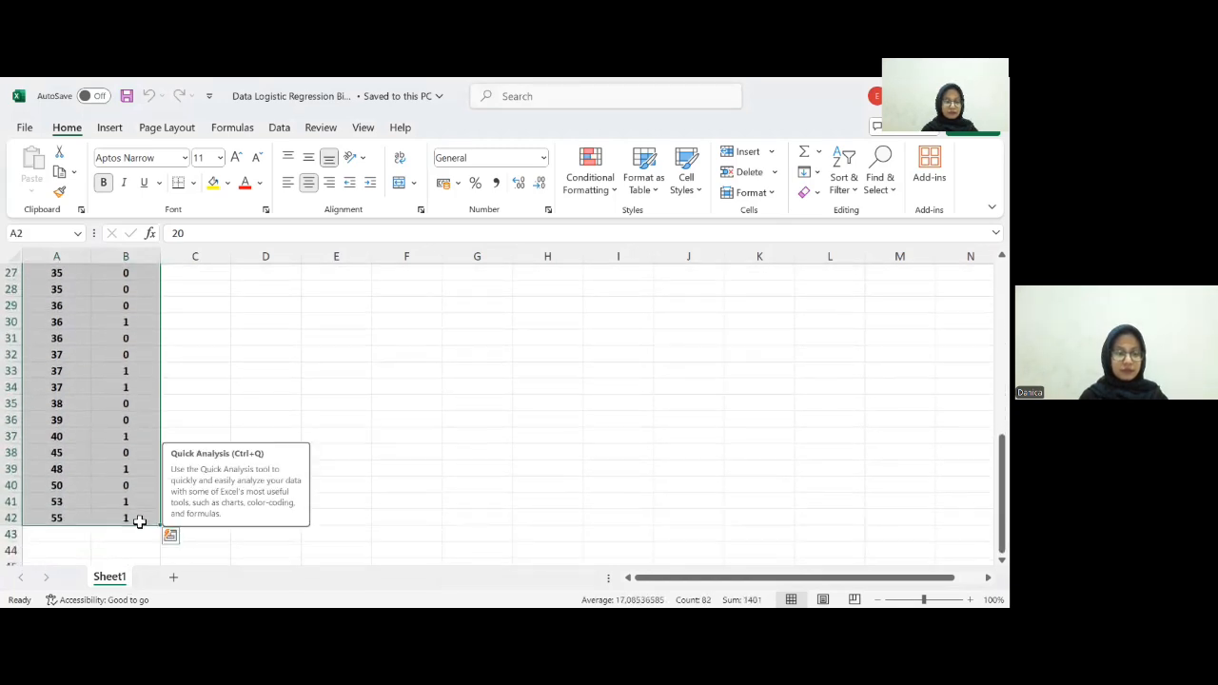
{"action": "key", "text": "ctrl+c"}
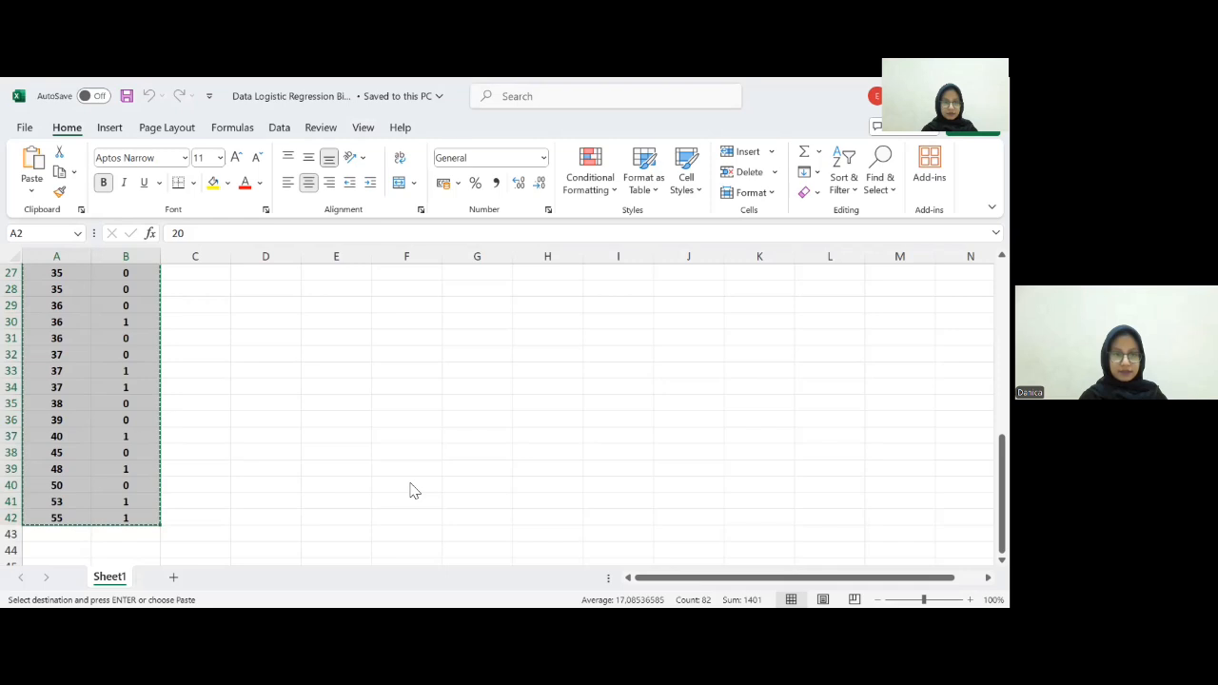
{"action": "key", "text": "alt+Tab"}
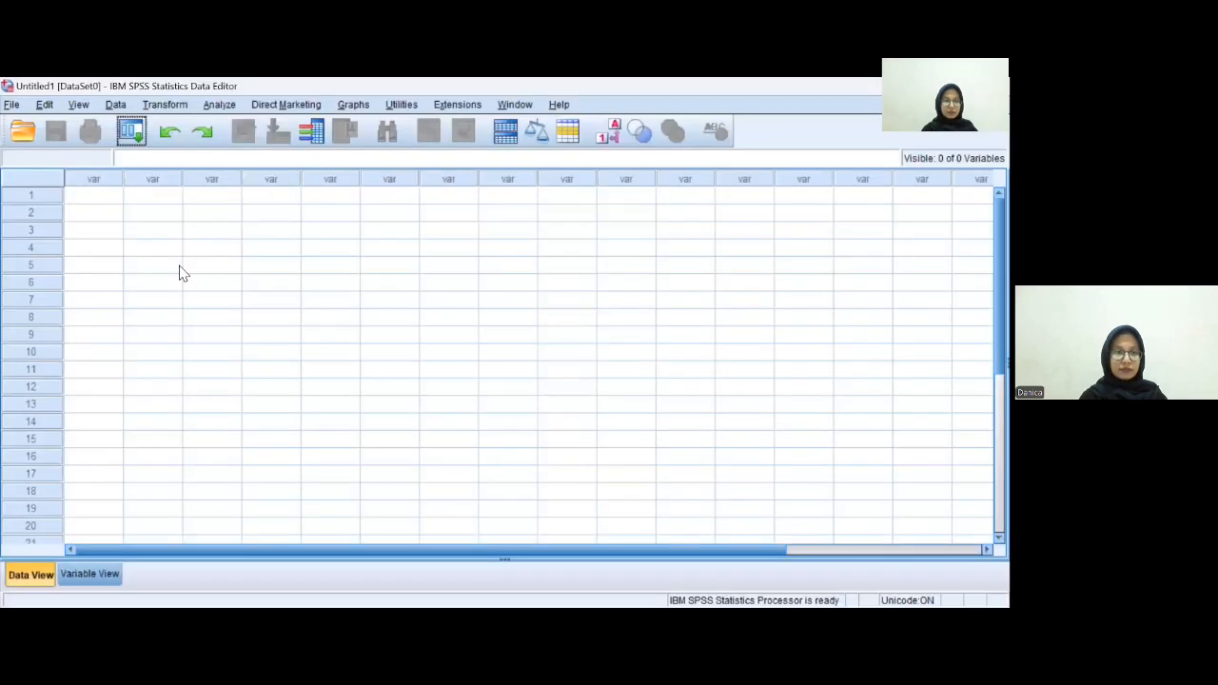
{"action": "left_click", "coordinate": [91, 196]}
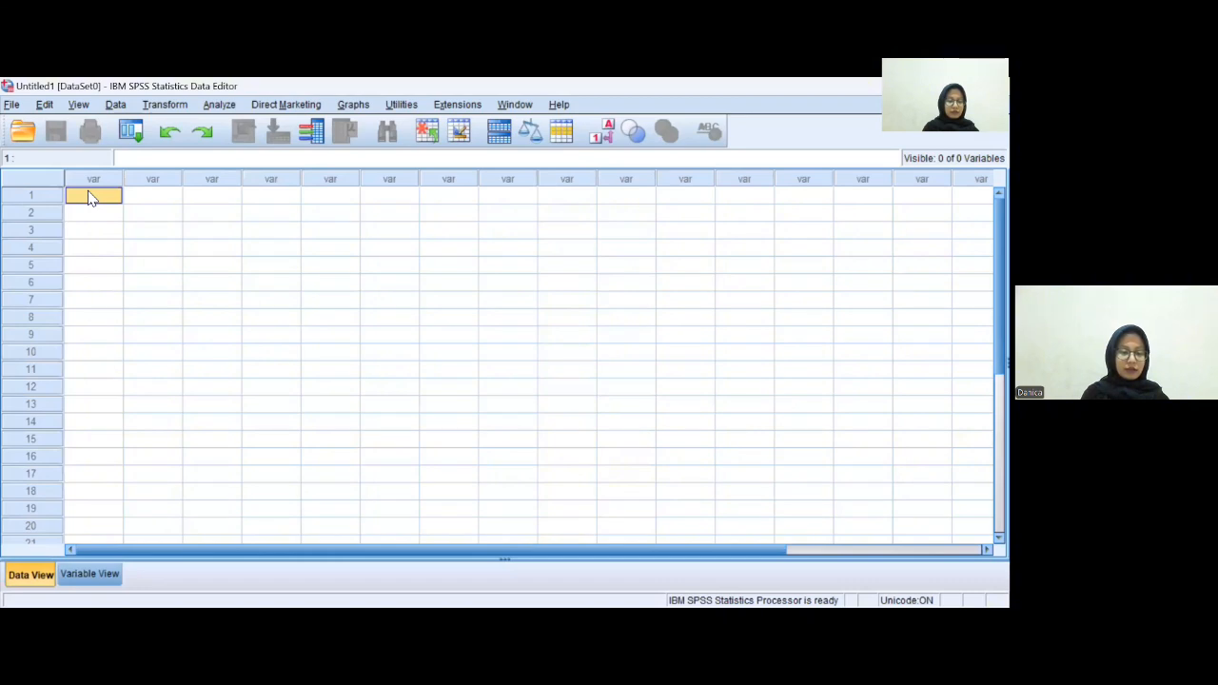
{"action": "key", "text": "ctrl+v"}
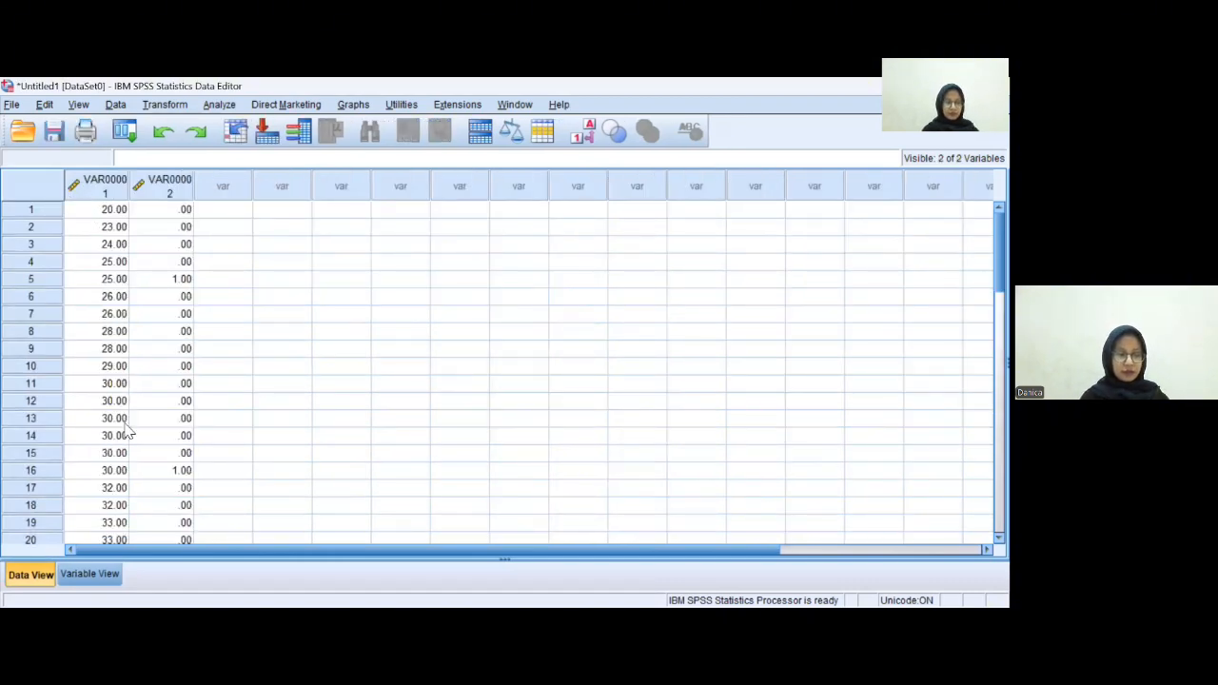
- Rename the first variable X1 and the second variable Y
{"action": "left_click", "coordinate": [109, 576]}
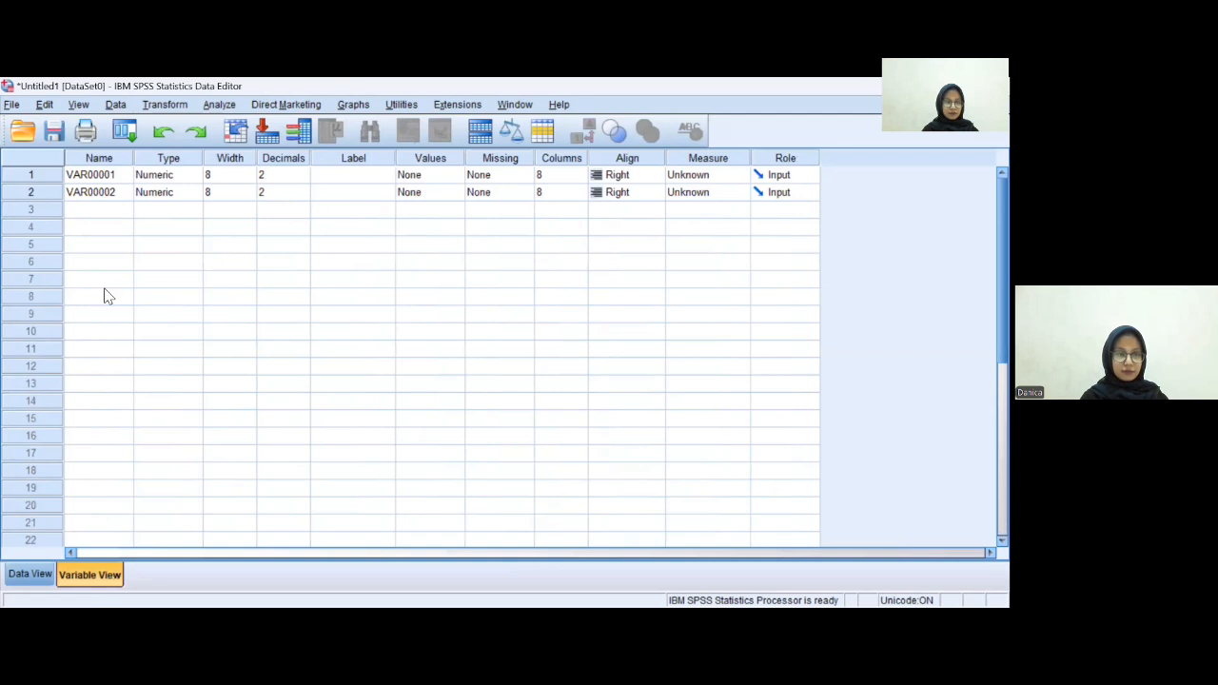
{"action": "left_click", "coordinate": [114, 179]}
{"action": "left_click", "coordinate": [116, 179]}
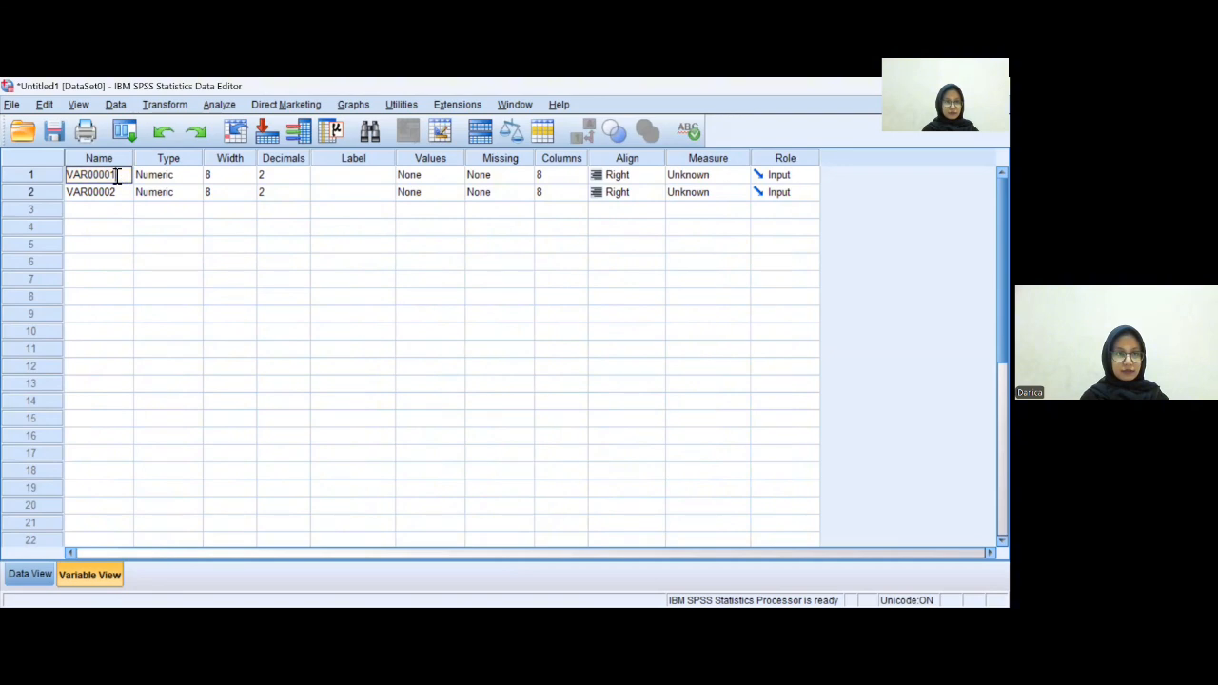
{"action": "double_click", "coordinate": [71, 176]}
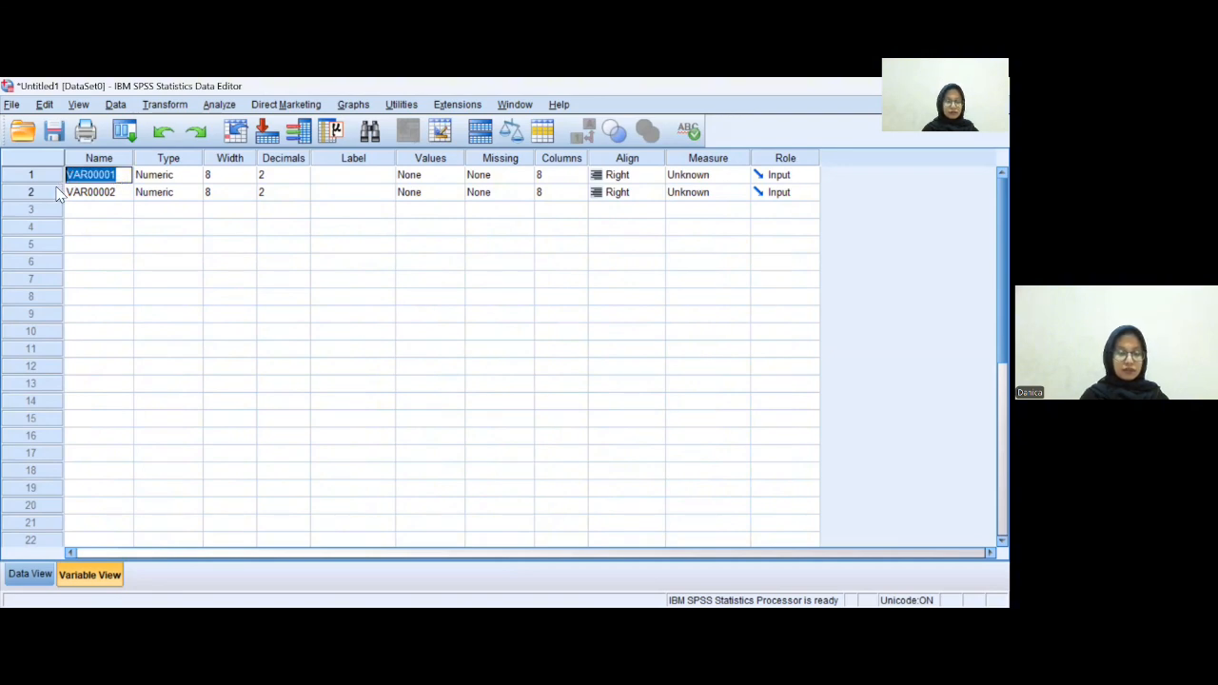
{"action": "type", "text": "x"}
{"action": "key", "text": "BackSpace"}
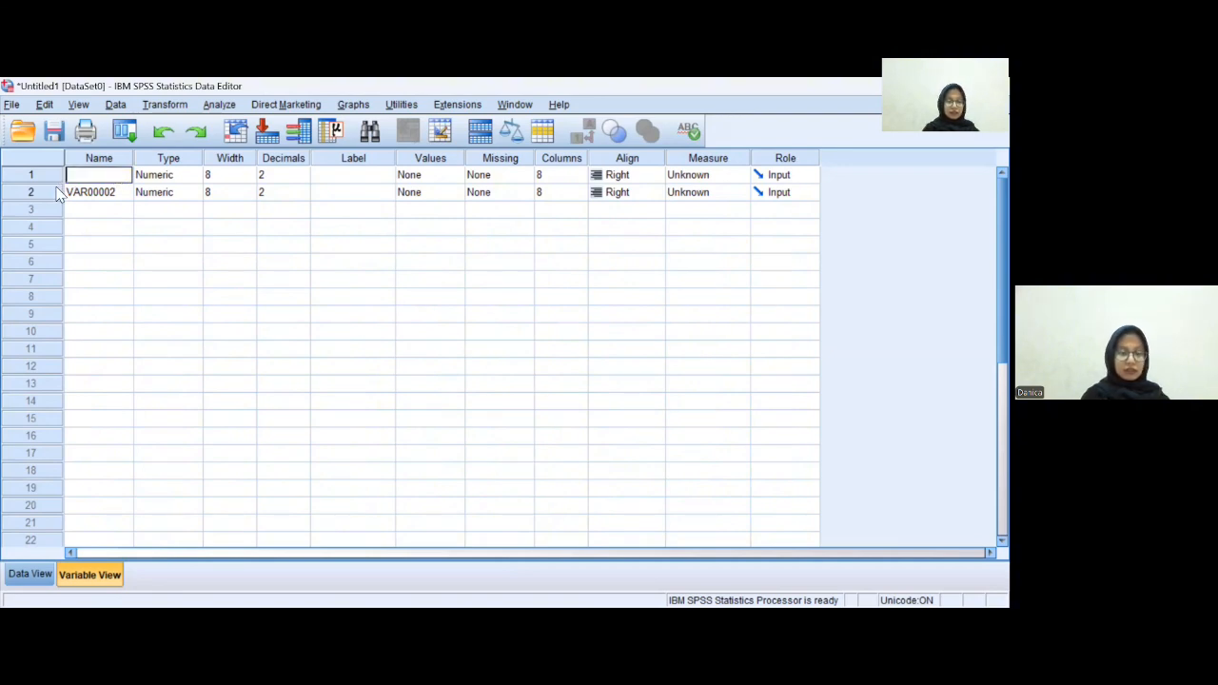
{"action": "type", "text": "X1"}
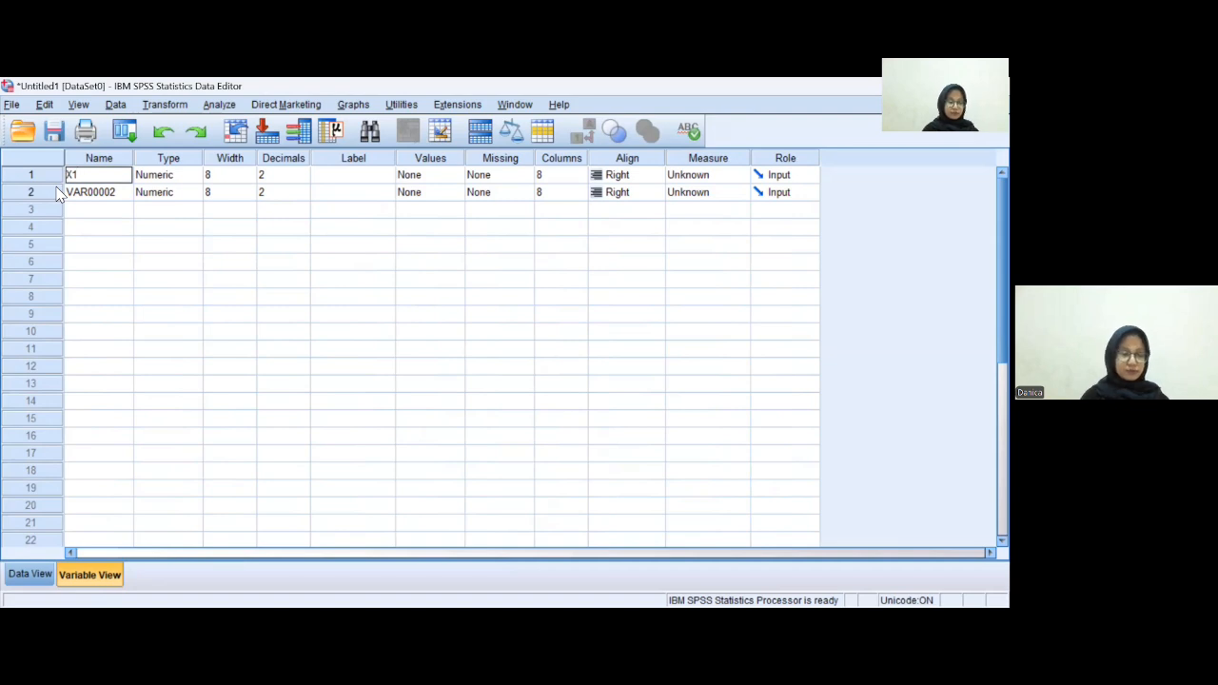
{"action": "left_click", "coordinate": [120, 194]}
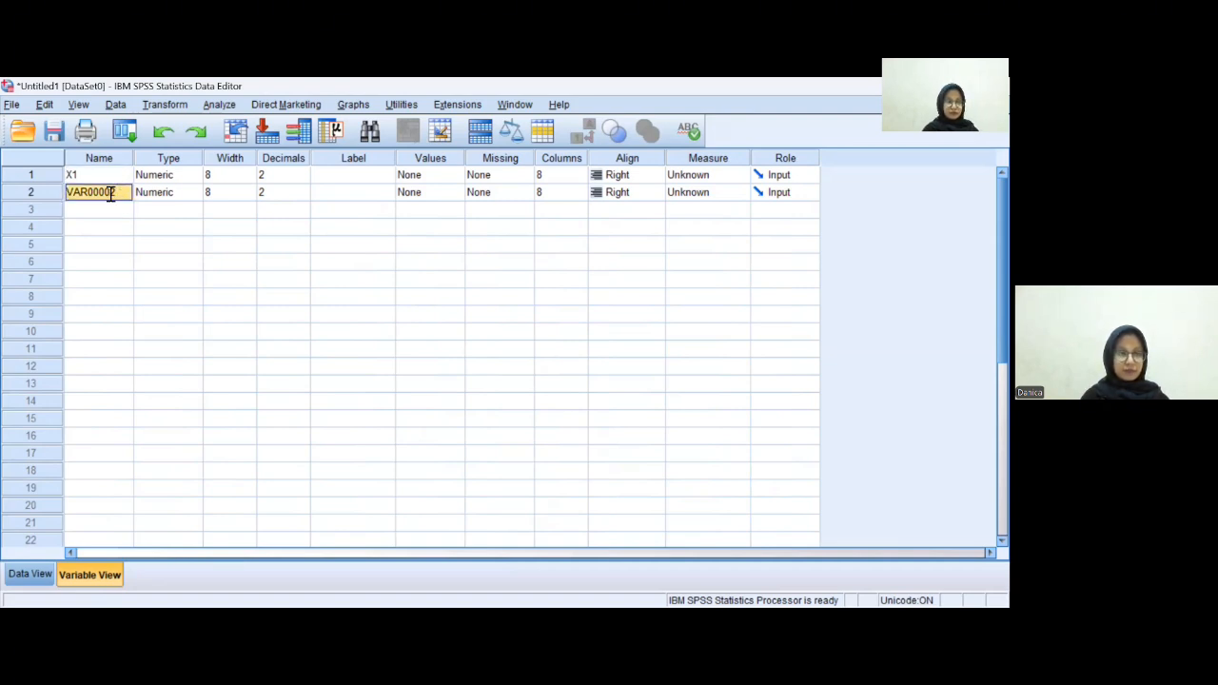
{"action": "left_click", "coordinate": [125, 192]}
{"action": "left_click_drag", "start_coordinate": [124, 192], "coordinate": [60, 194]}
{"action": "type", "text": "Y"}
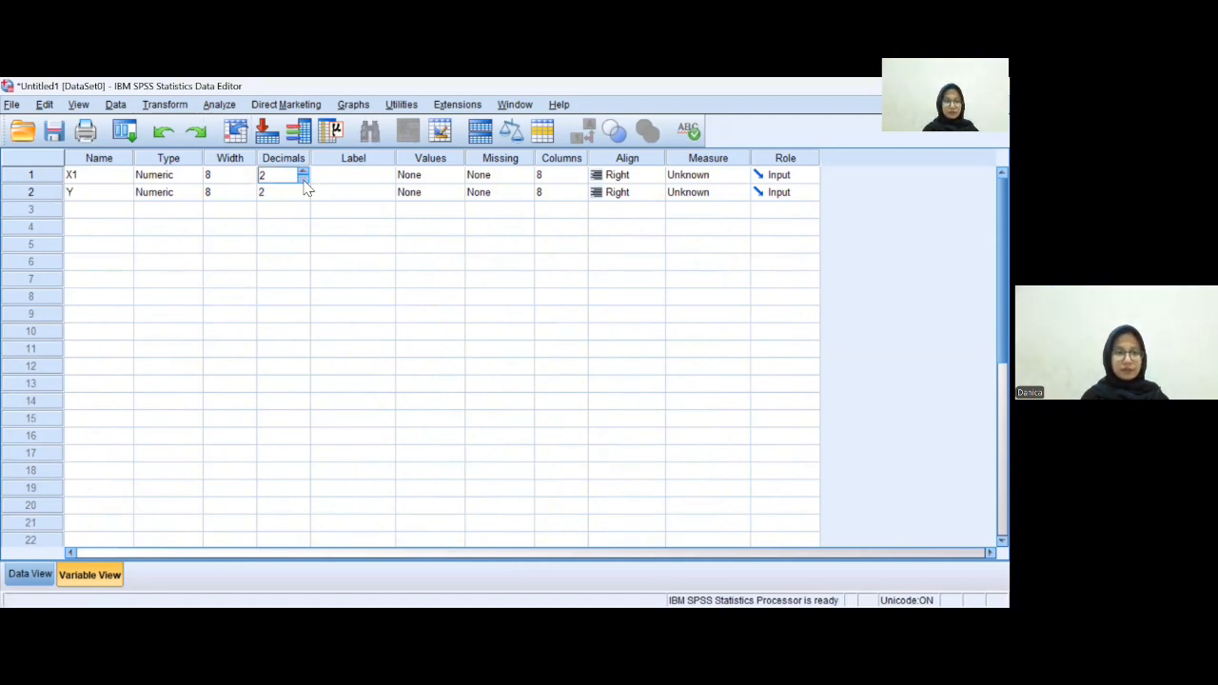
- Set the decimals of both X1 and Y to 0
{"action": "double_click", "coordinate": [303, 180]}
{"action": "left_click", "coordinate": [286, 192]}
{"action": "left_click", "coordinate": [303, 197]}
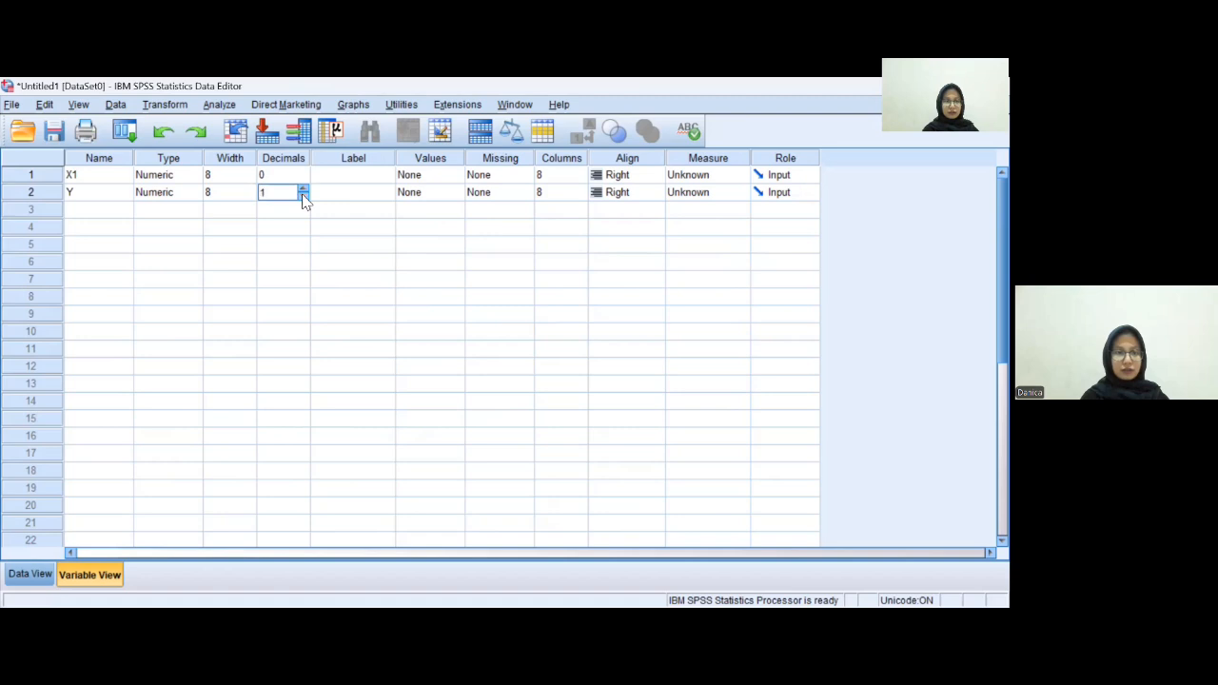
{"action": "left_click", "coordinate": [304, 197]}
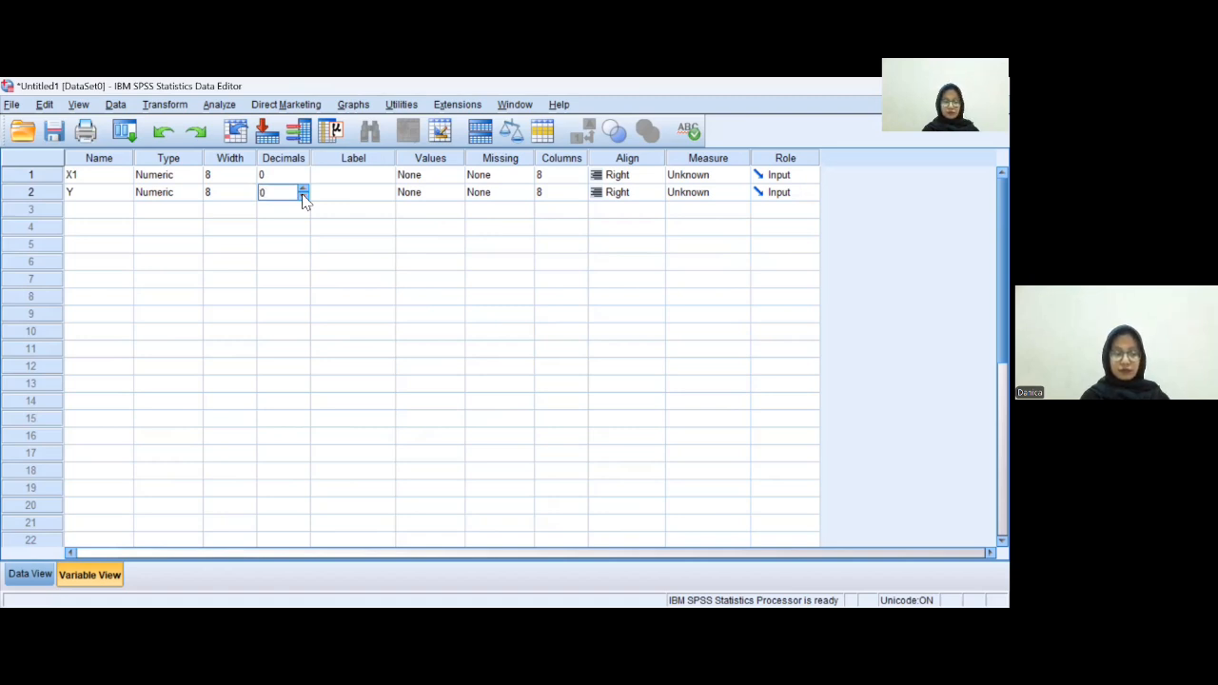
- Give X1 the label Age and Y the label Subscribe
{"action": "left_click", "coordinate": [352, 177]}
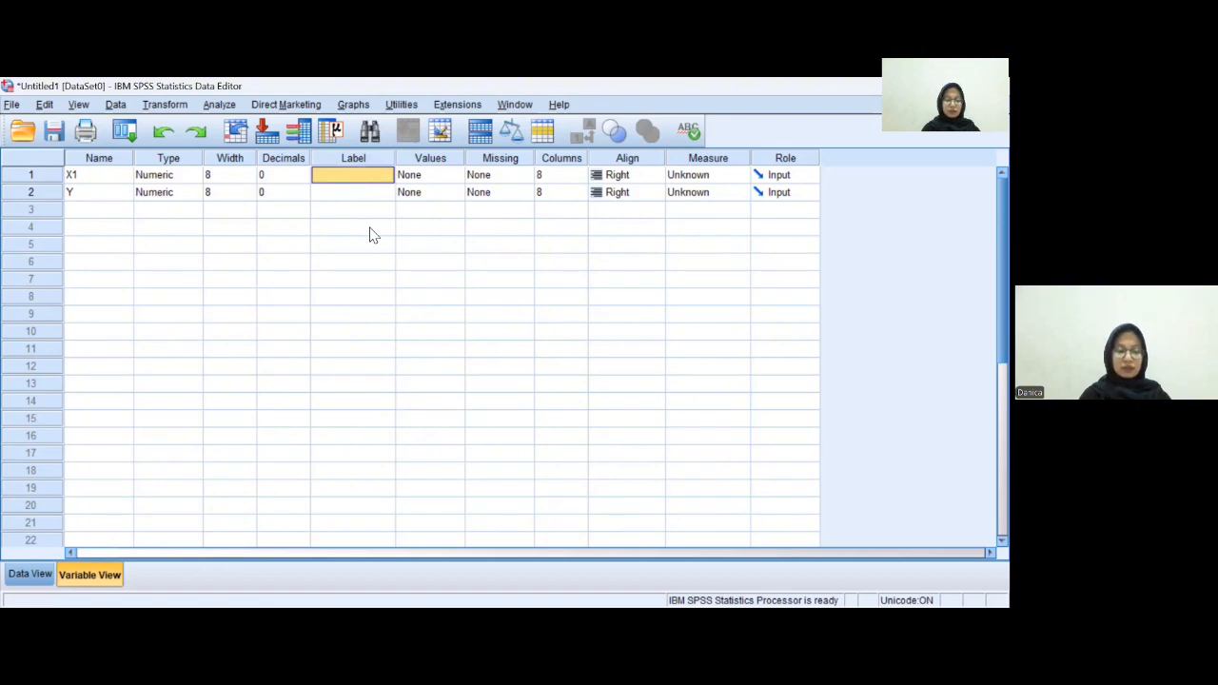
{"action": "type", "text": "AG"}
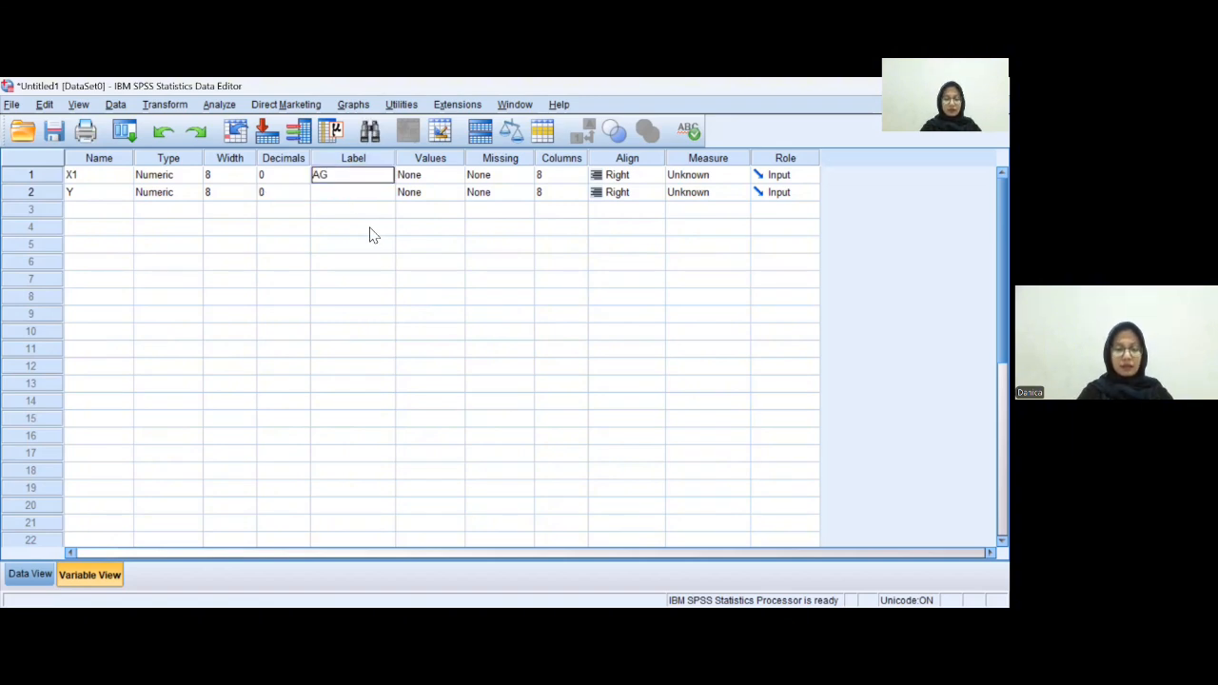
{"action": "type", "text": "e"}
{"action": "key", "text": "BackSpace"}
{"action": "key", "text": "BackSpace"}
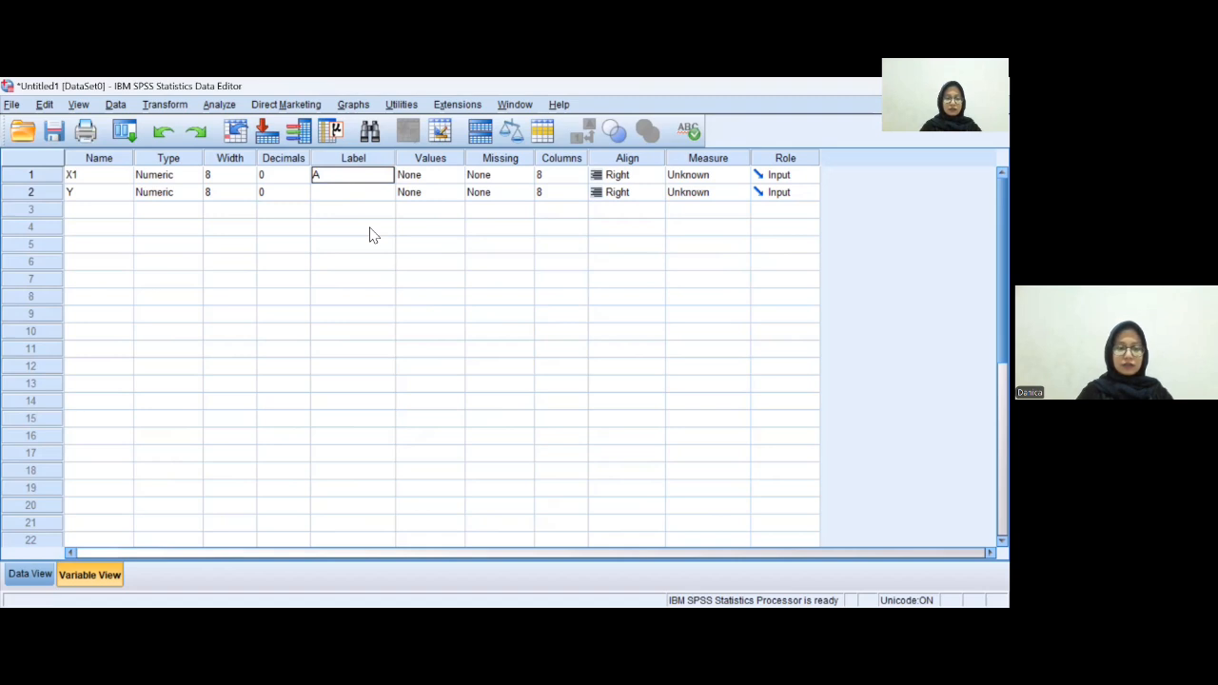
{"action": "type", "text": "ge"}
{"action": "left_click", "coordinate": [361, 194]}
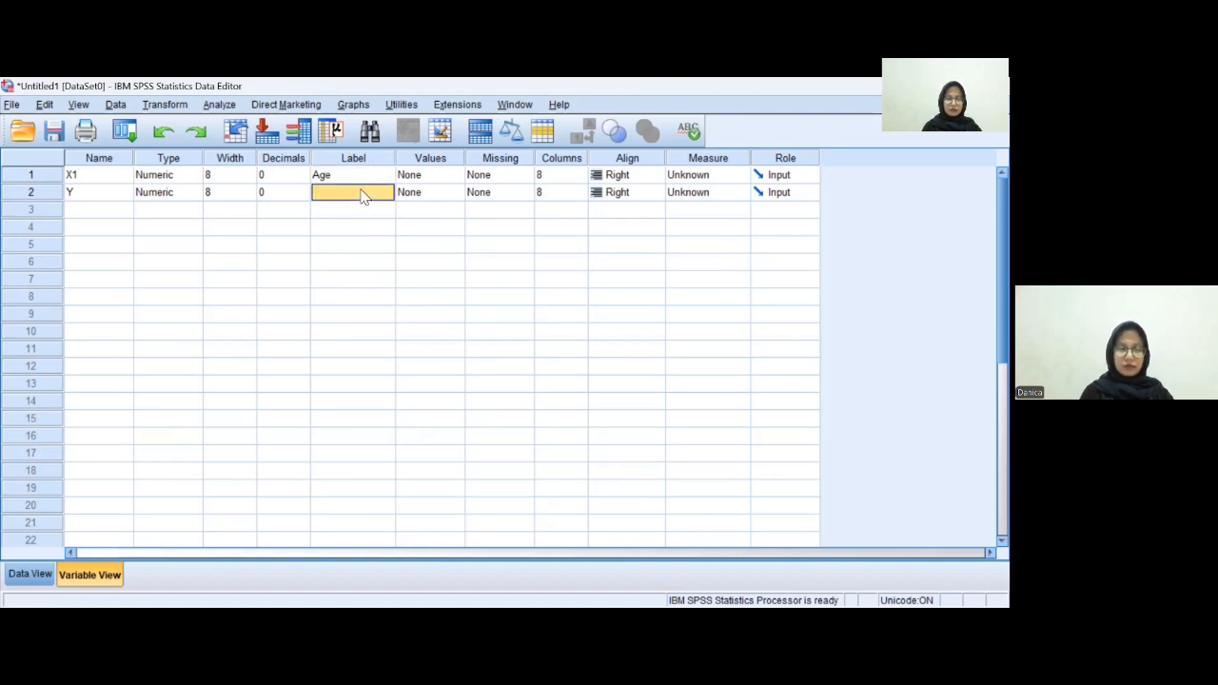
{"action": "type", "text": "Subs"}
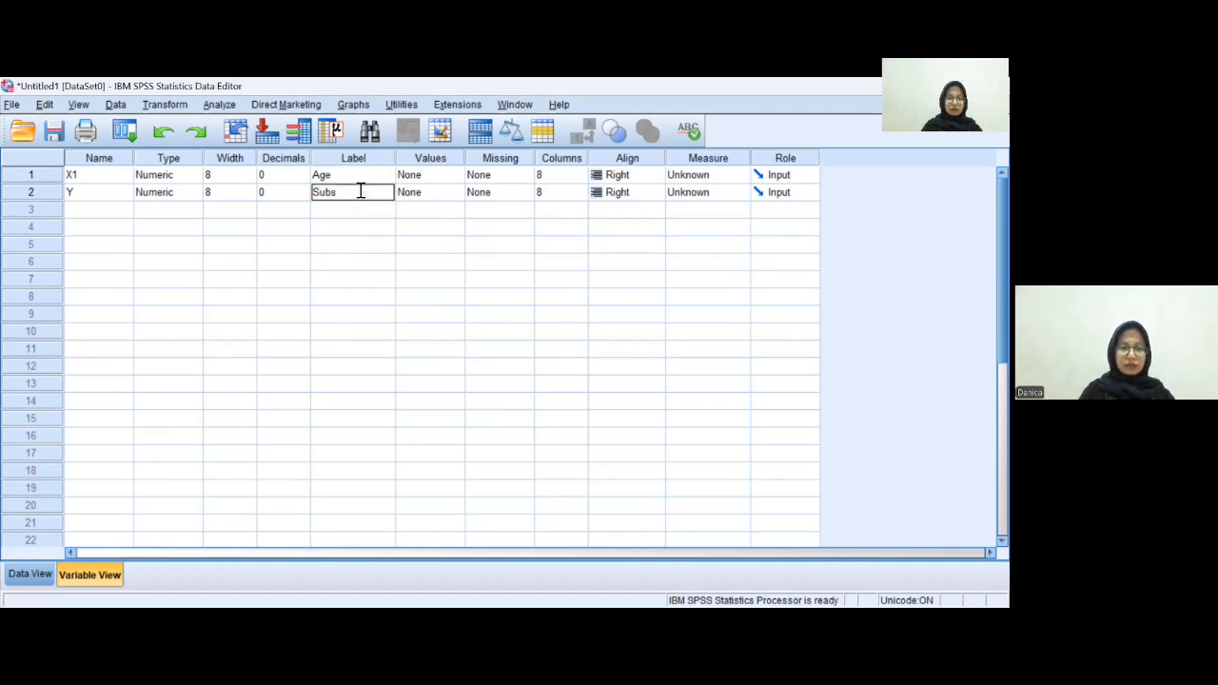
{"action": "type", "text": "cribe"}
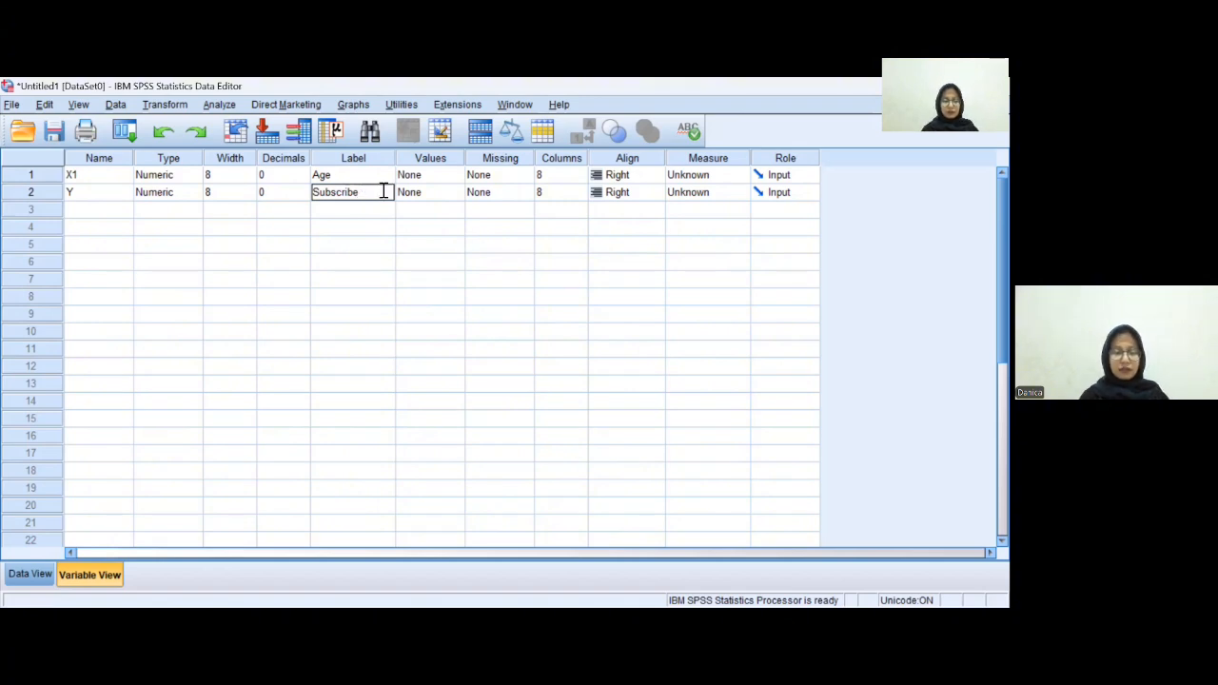
- Open the value labels for Y and add value 0 labelled "no subscribe"
{"action": "left_click", "coordinate": [442, 180]}
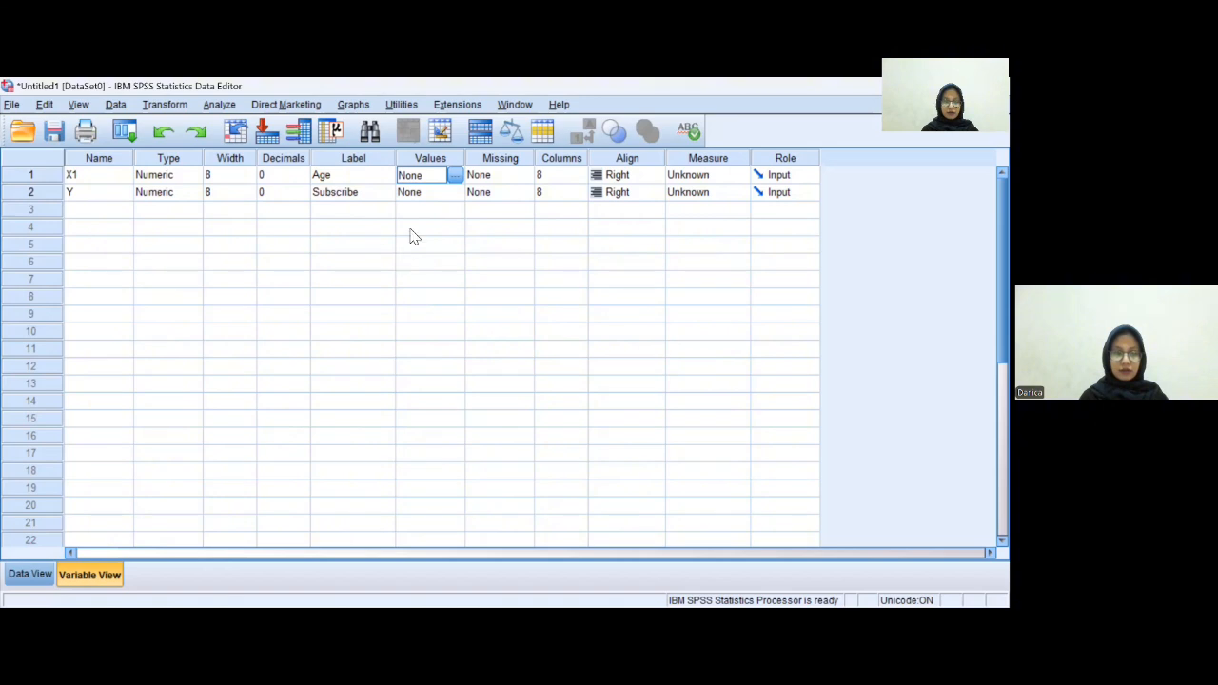
{"action": "left_click", "coordinate": [429, 196]}
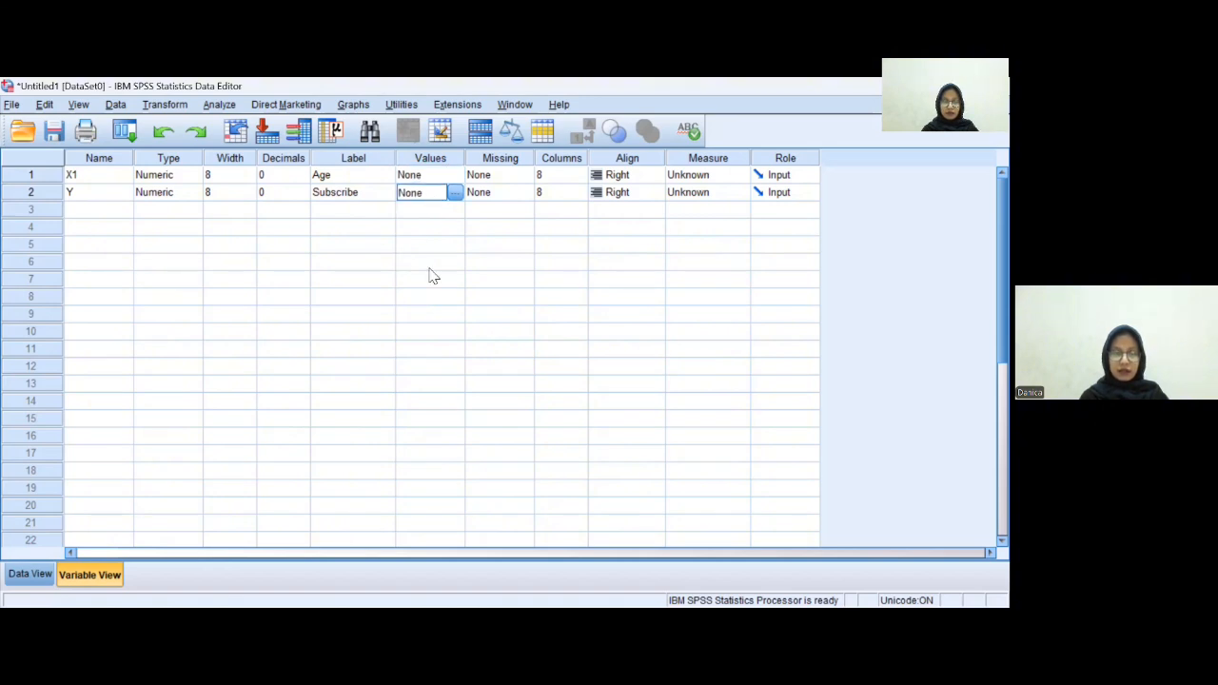
{"action": "left_click", "coordinate": [456, 194]}
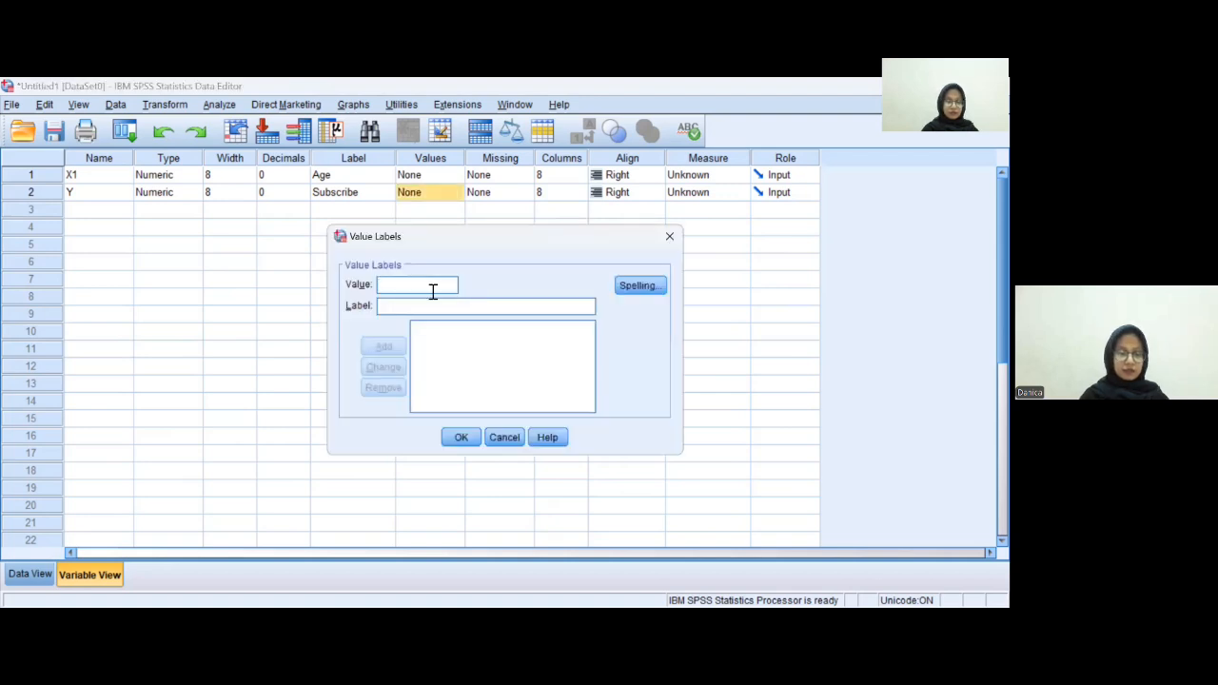
{"action": "type", "text": "0"}
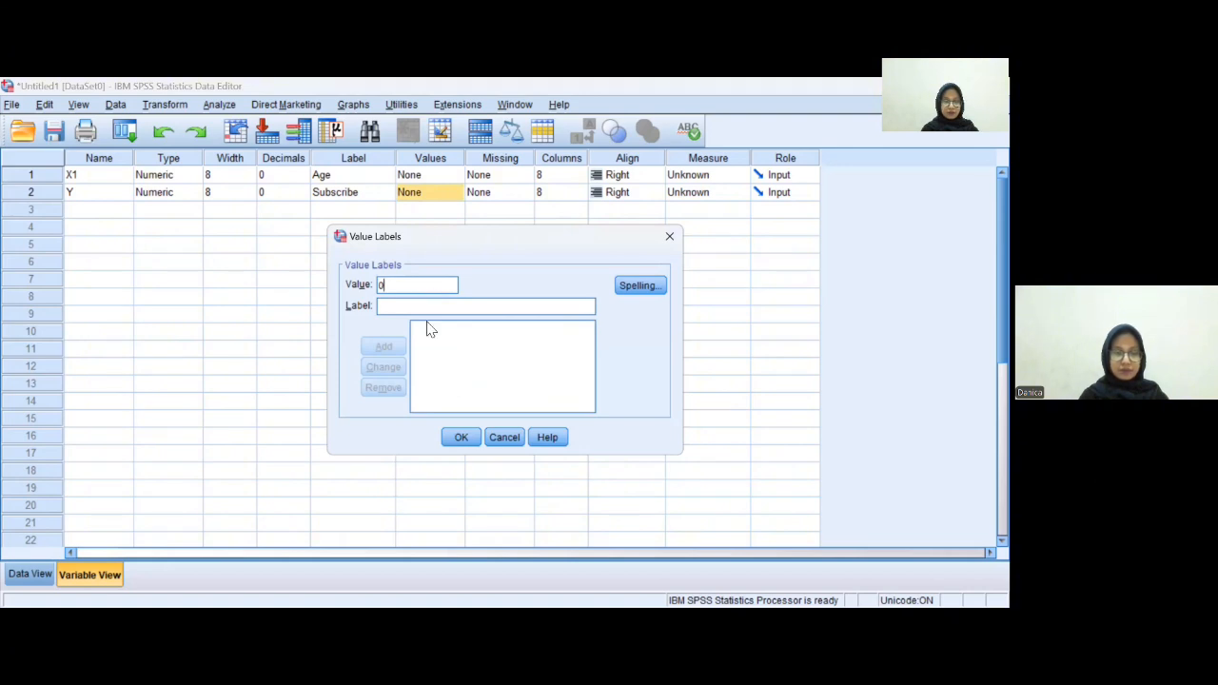
{"action": "left_click", "coordinate": [429, 306]}
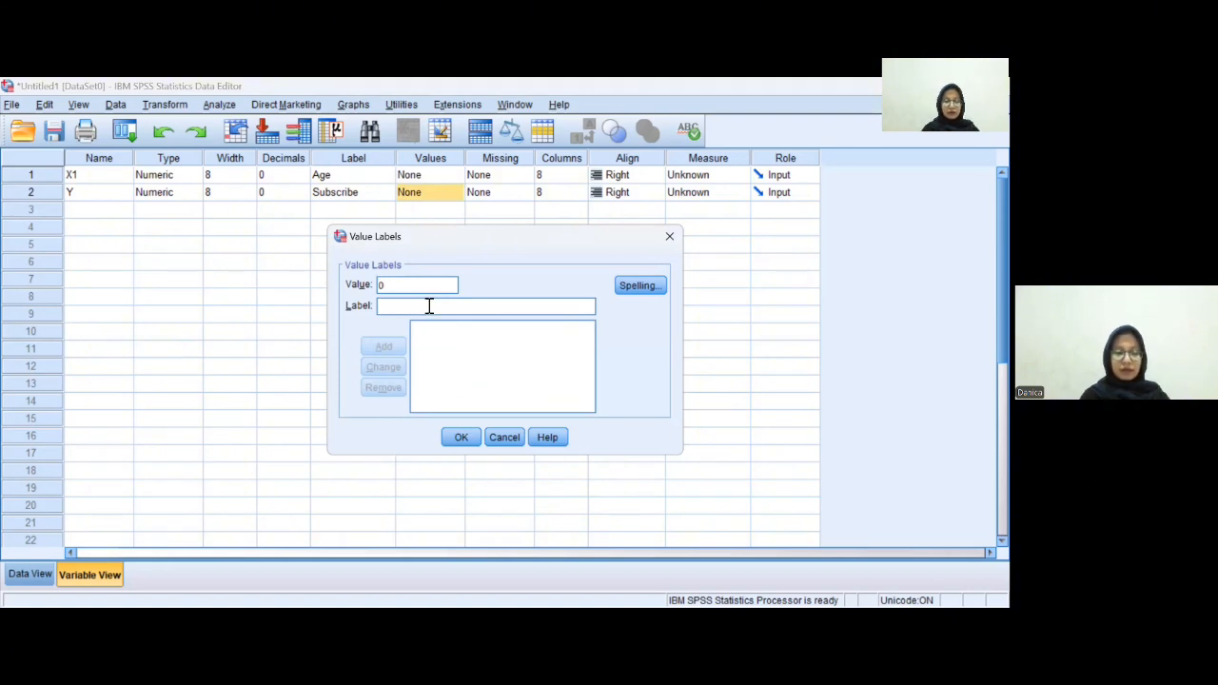
{"action": "type", "text": "no su"}
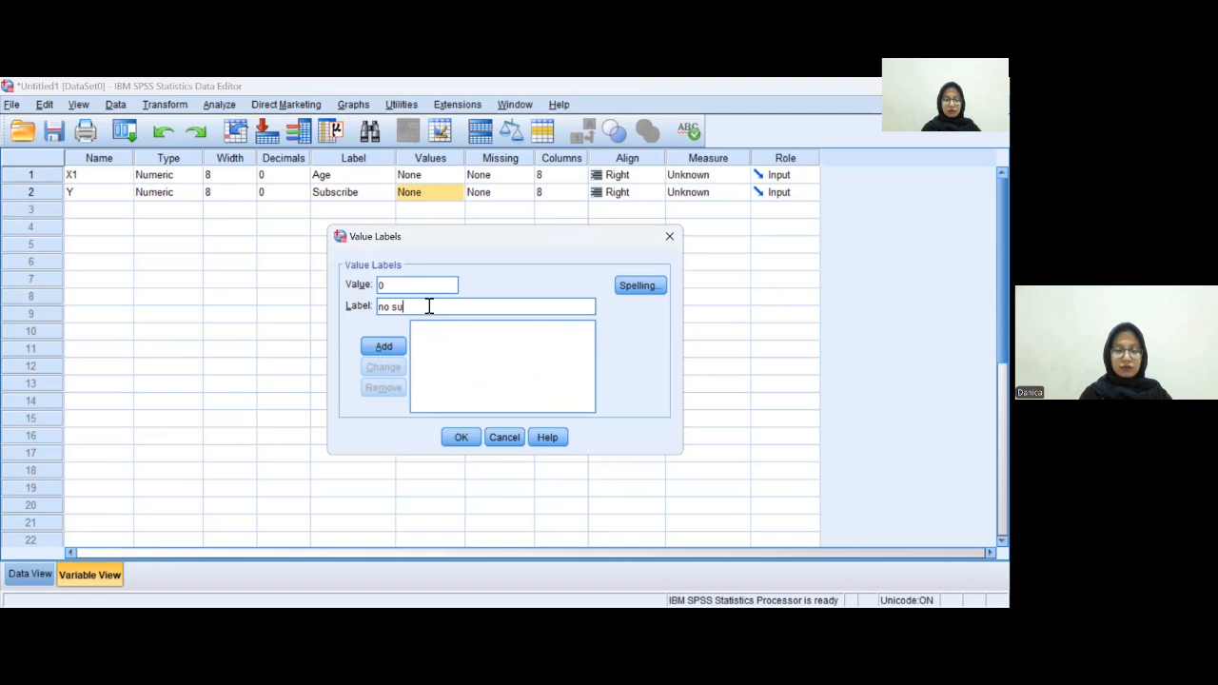
{"action": "type", "text": "bscribe"}
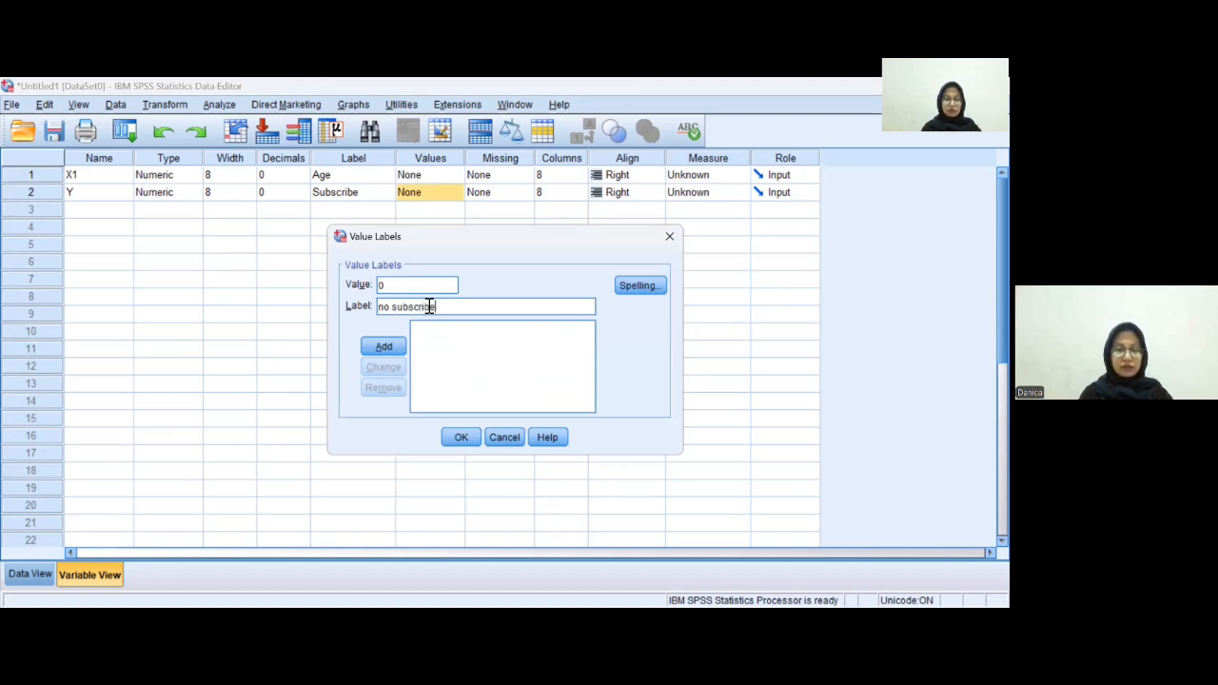
{"action": "left_click", "coordinate": [383, 346]}
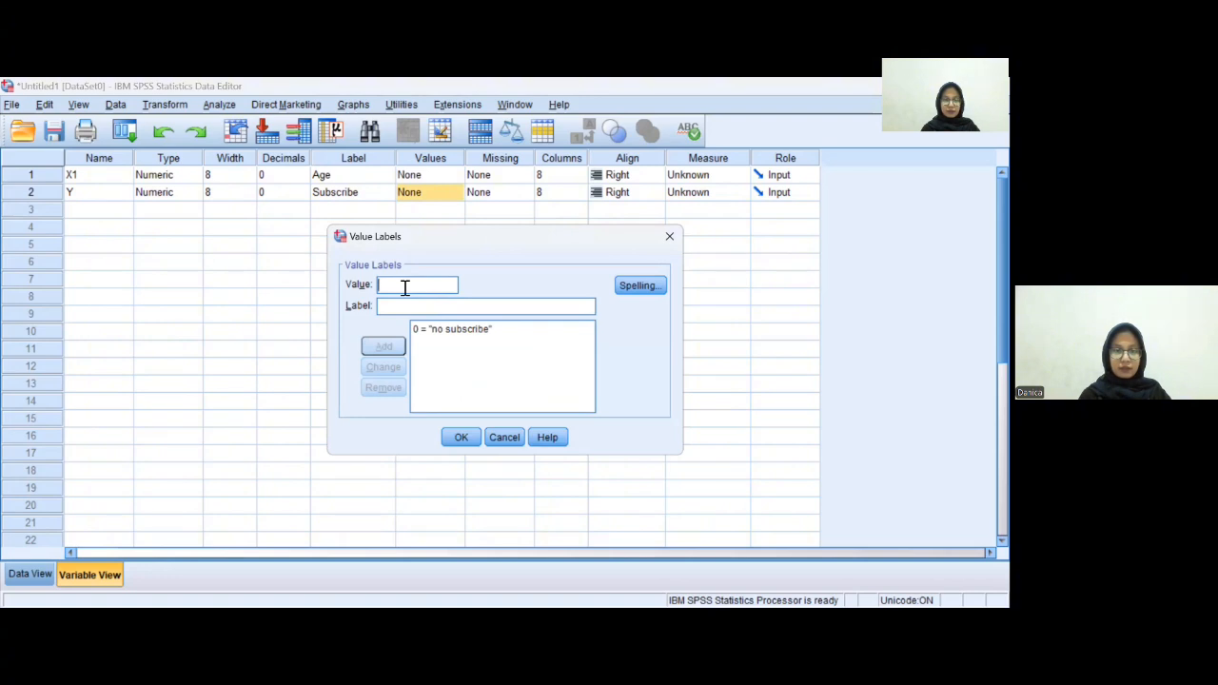
- Add value 1 labelled "subscribe" to Y's value labels and confirm the dialog
{"action": "type", "text": "1"}
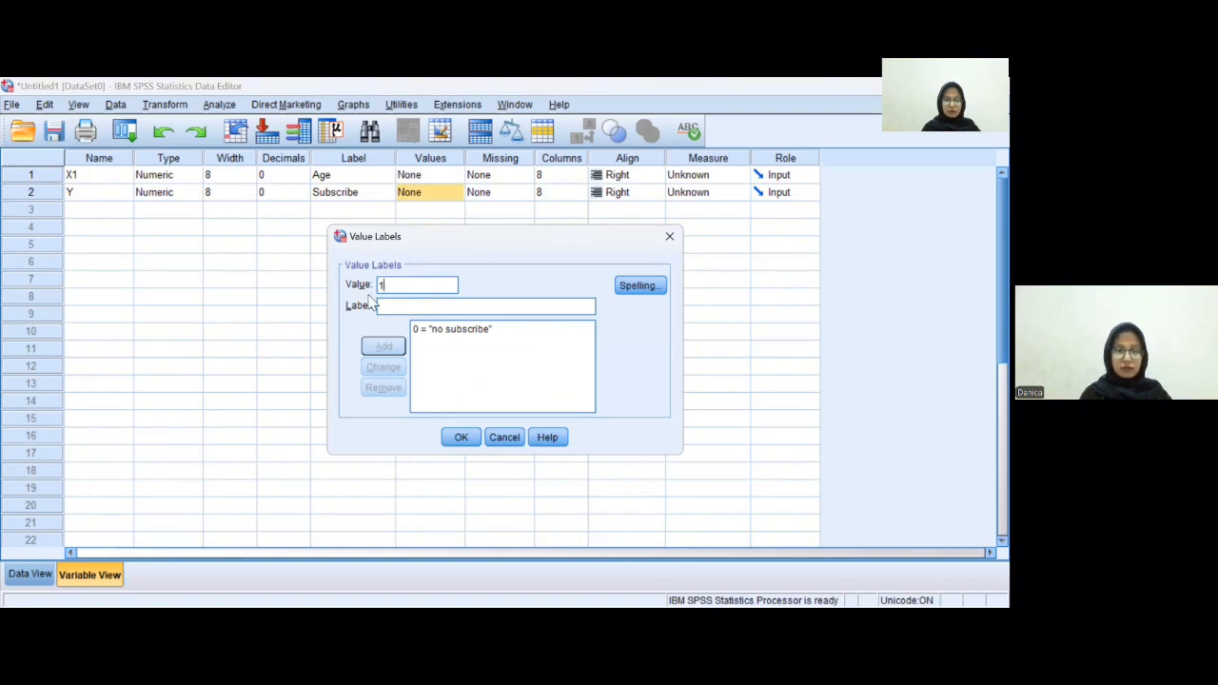
{"action": "left_click", "coordinate": [403, 307]}
{"action": "type", "text": "su"}
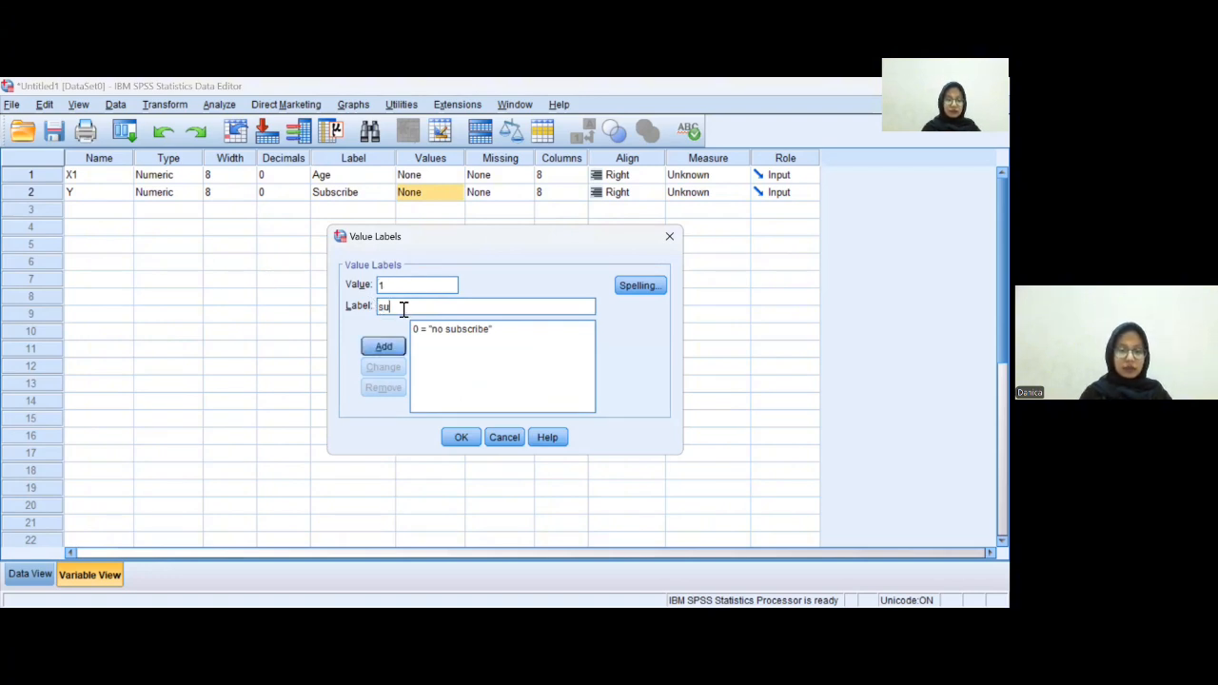
{"action": "type", "text": "bsc"}
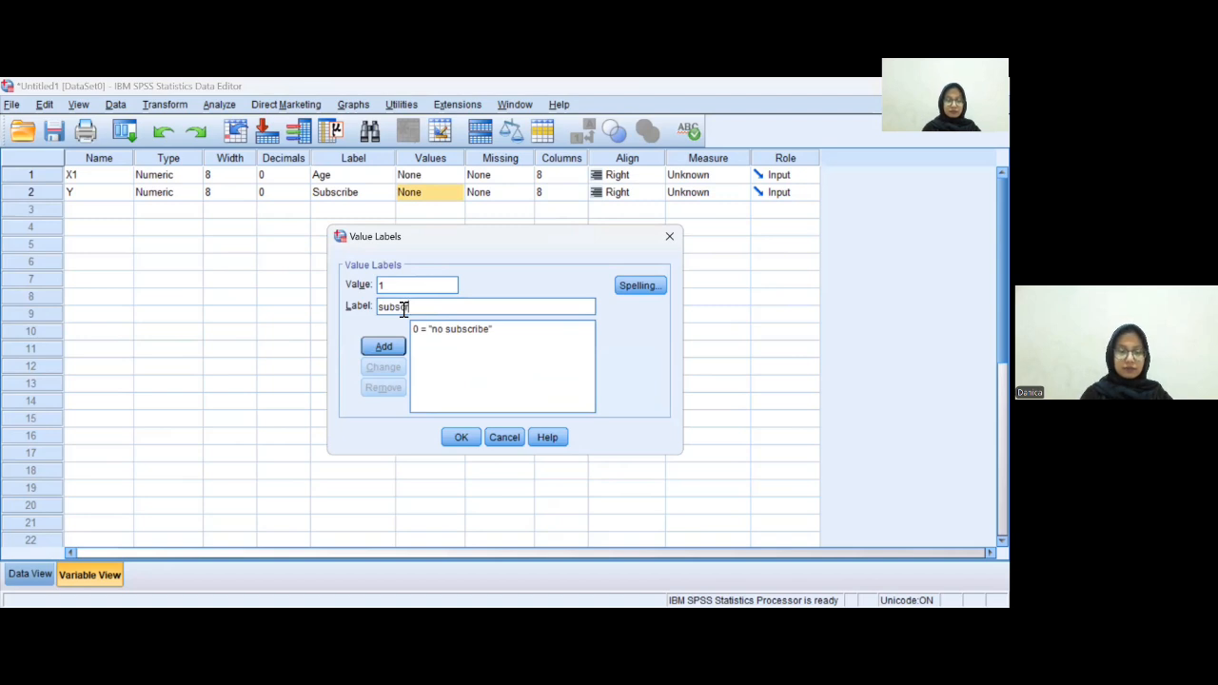
{"action": "type", "text": "ribe"}
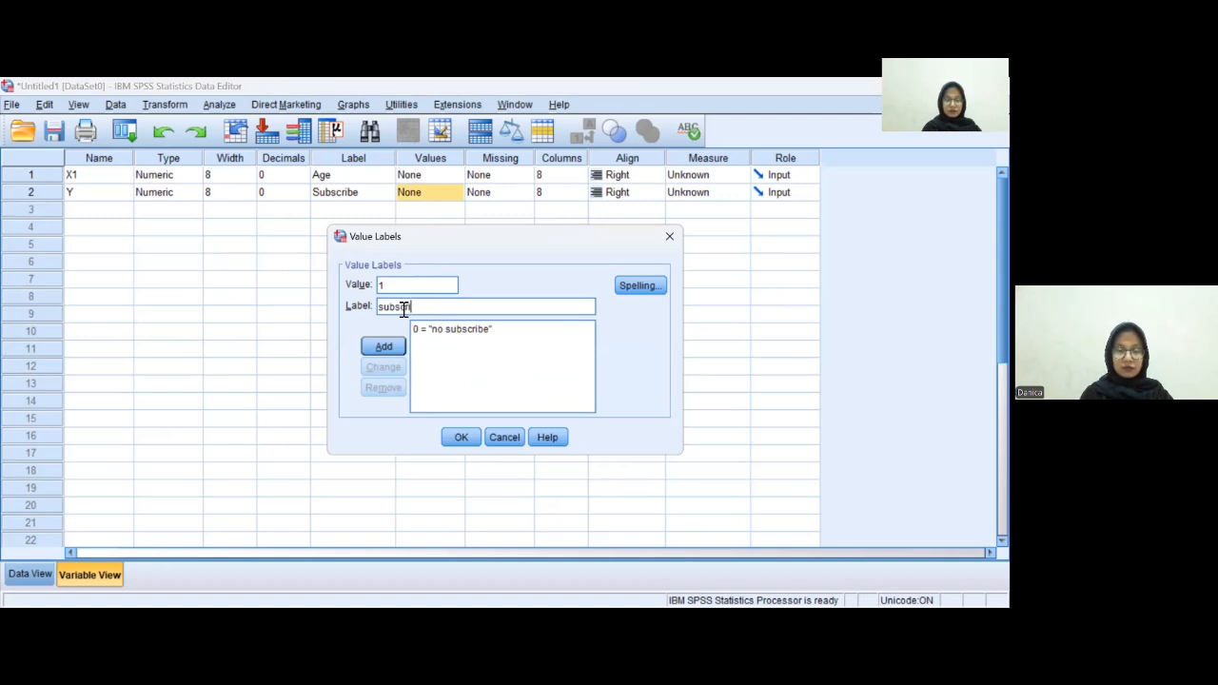
{"action": "left_click", "coordinate": [383, 347]}
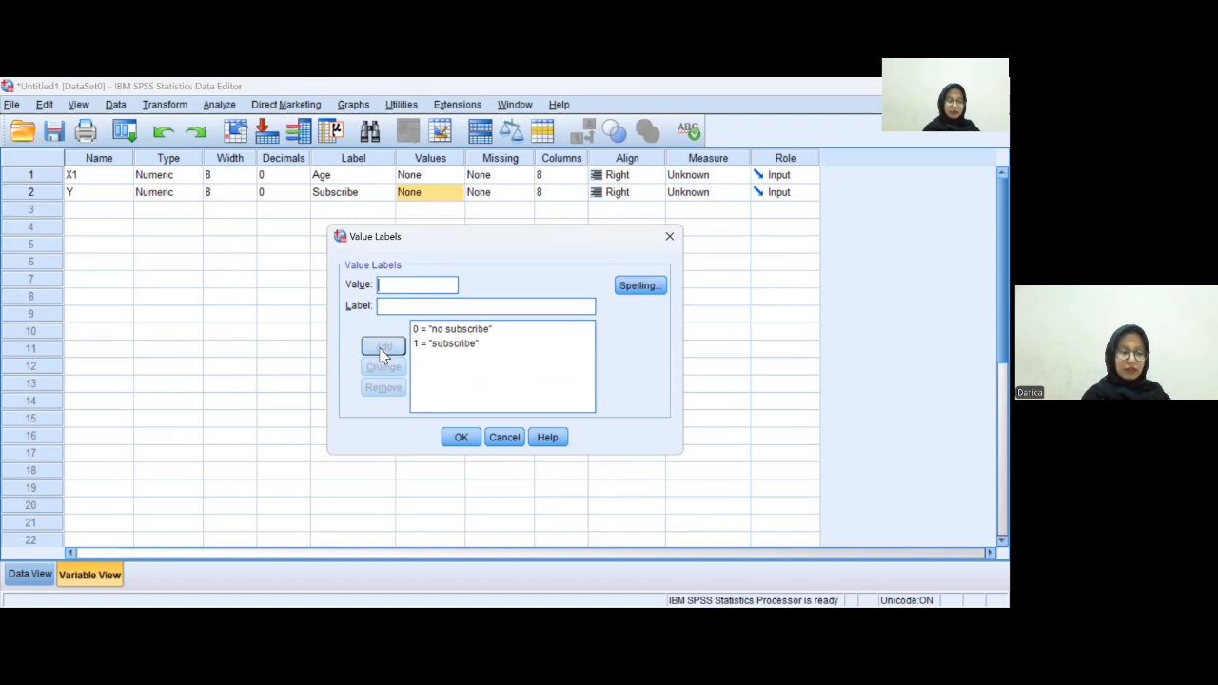
{"action": "left_click", "coordinate": [460, 438]}
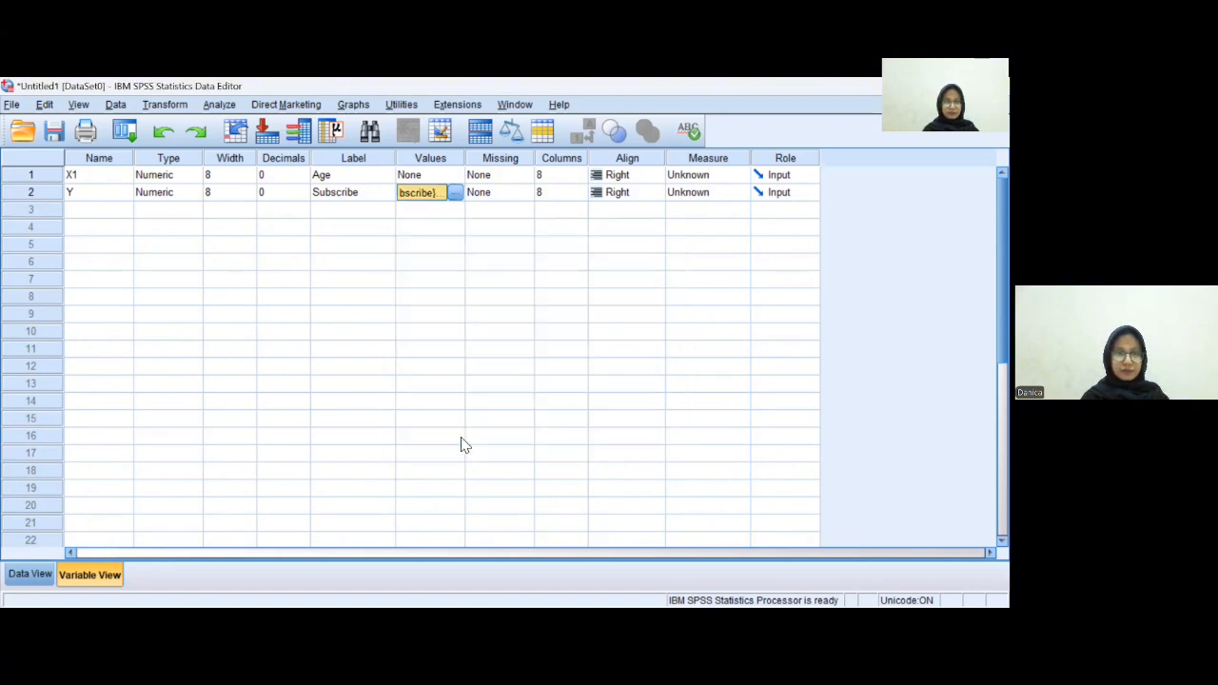
- Set the measurement level of X1 to Scale and of Y to Nominal
{"action": "left_click", "coordinate": [724, 175]}
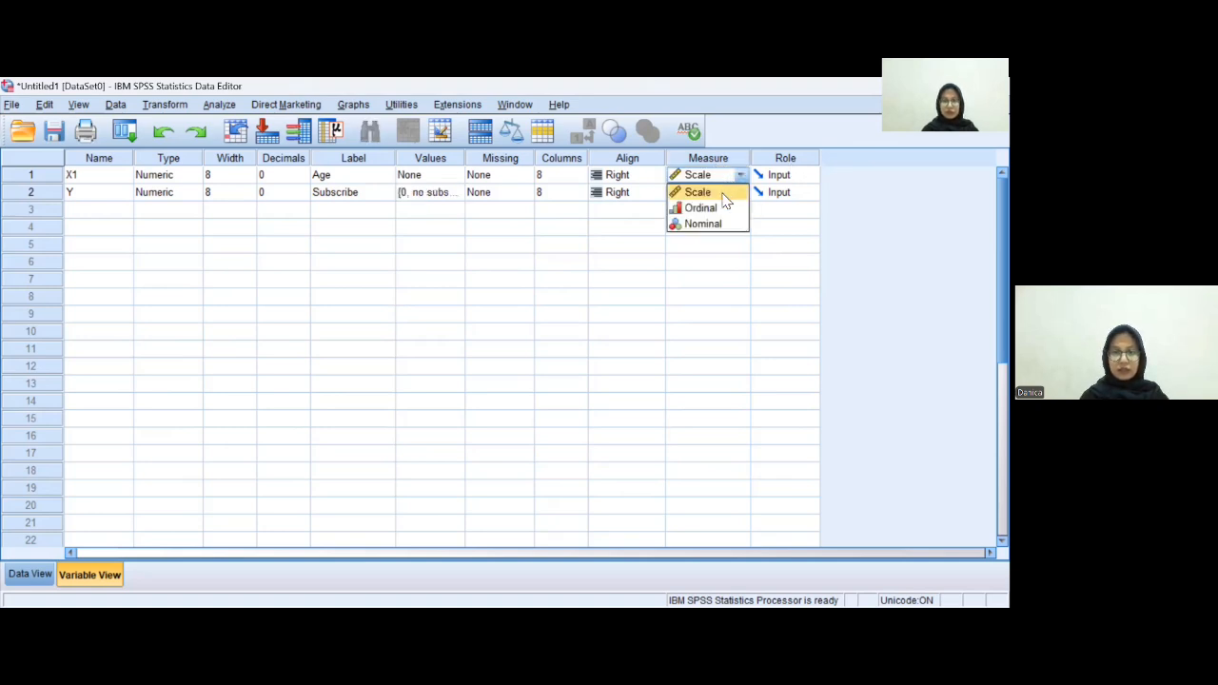
{"action": "left_click", "coordinate": [723, 194]}
{"action": "left_click", "coordinate": [723, 198]}
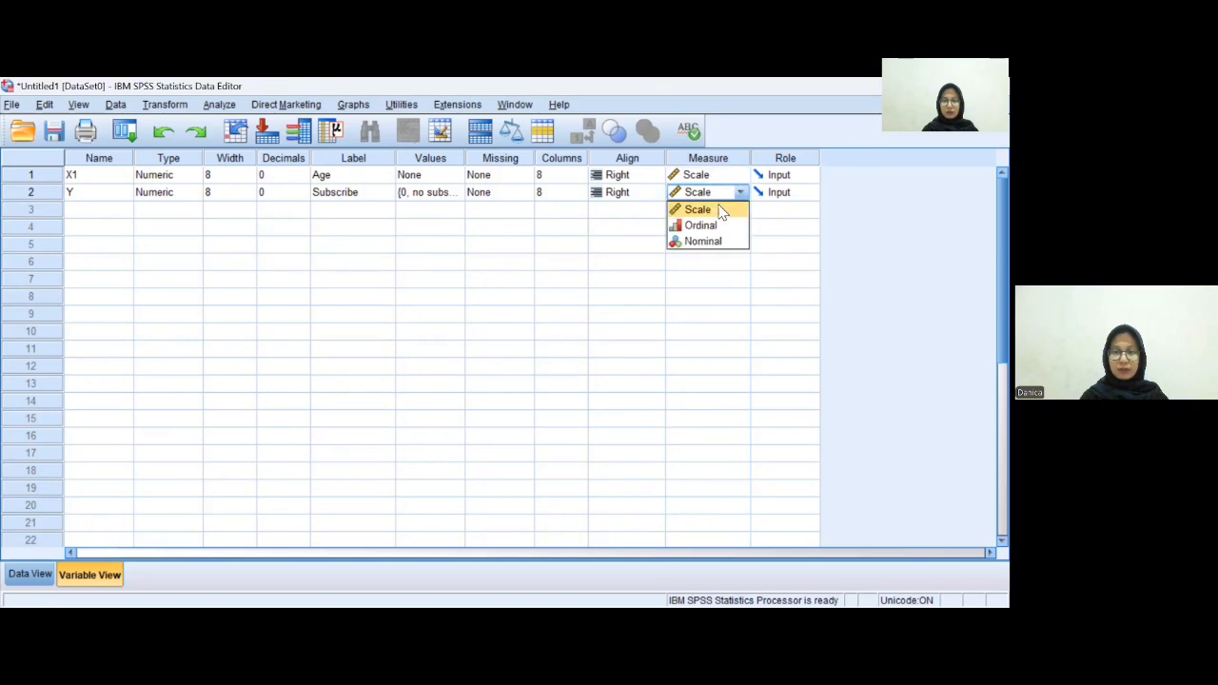
{"action": "left_click", "coordinate": [715, 240]}
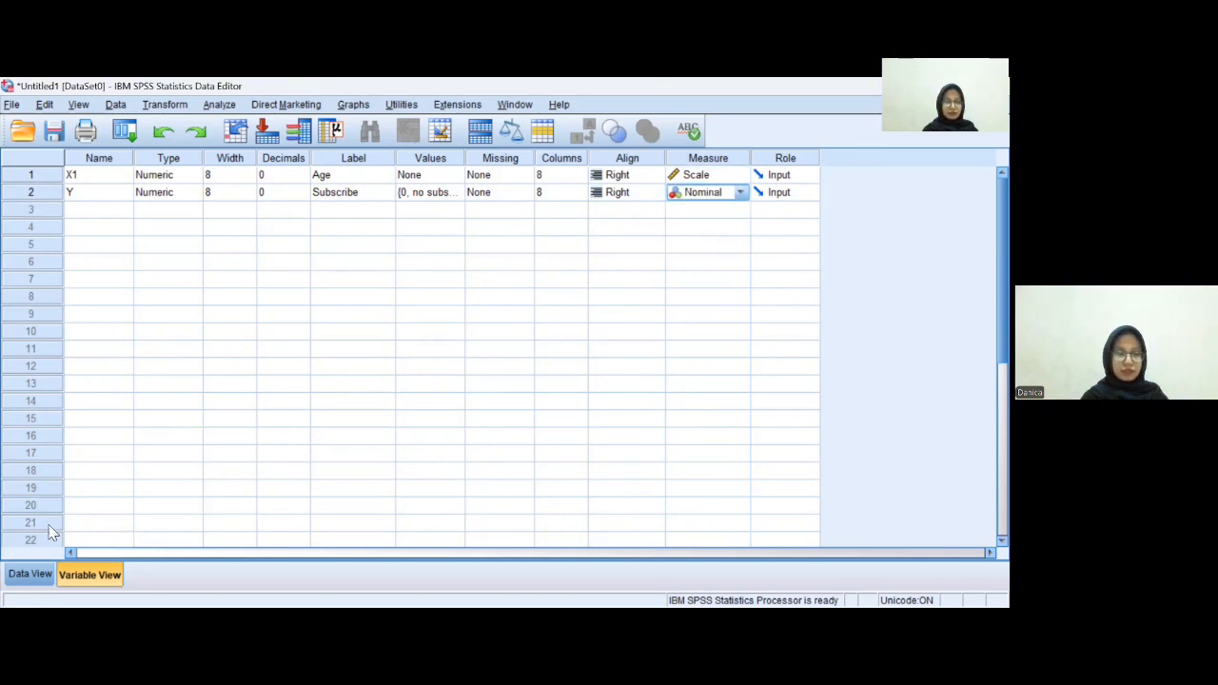
- Open a Binary Logistic regression with Subscribe as the dependent variable and Age as the covariate
{"action": "left_click", "coordinate": [53, 573]}
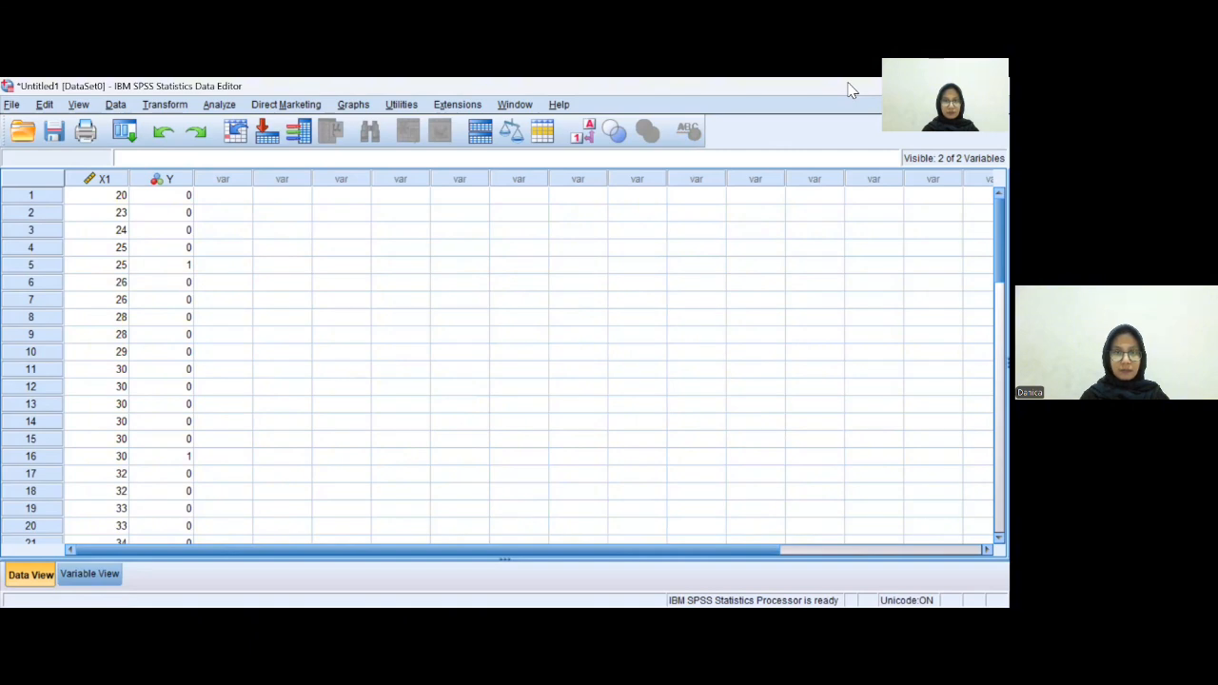
{"action": "left_click", "coordinate": [107, 106]}
{"action": "mouse_move", "coordinate": [157, 107]}
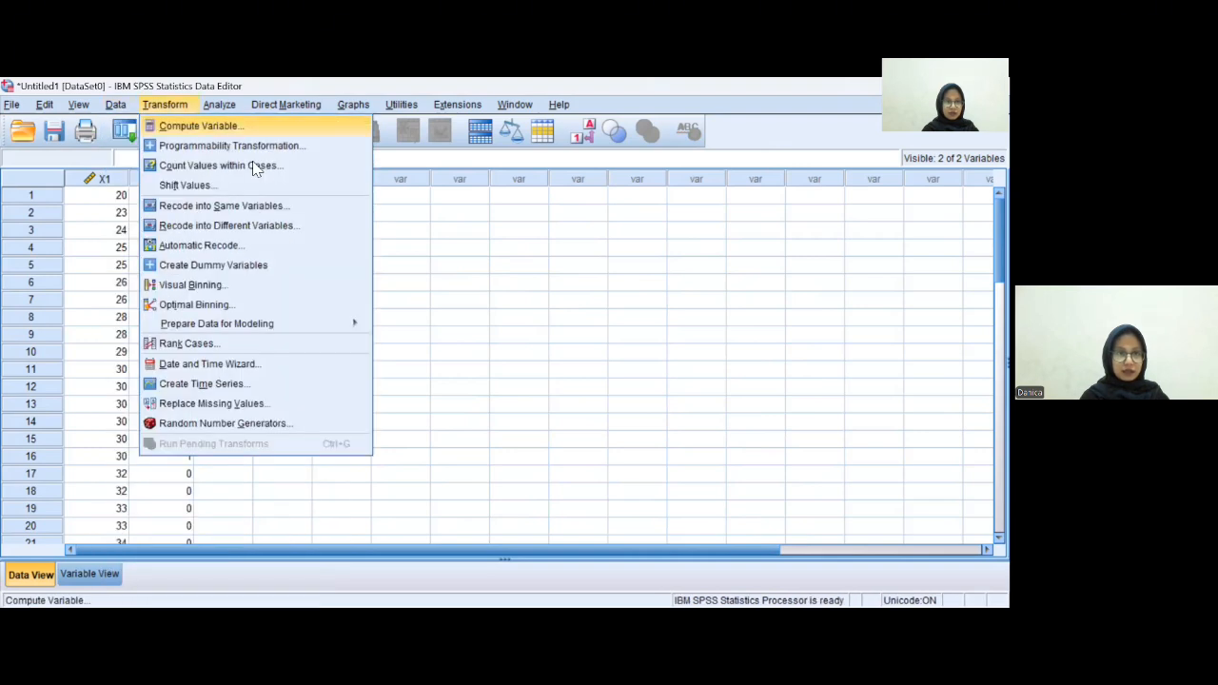
{"action": "key", "text": "Right"}
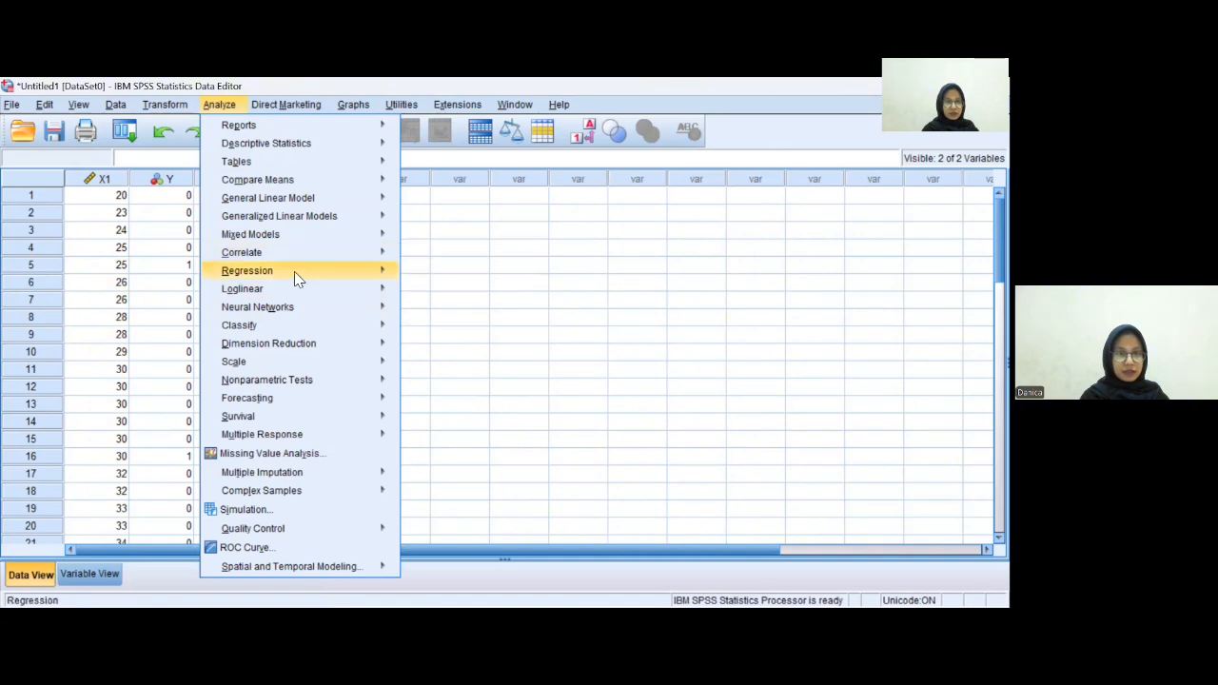
{"action": "mouse_move", "coordinate": [302, 280]}
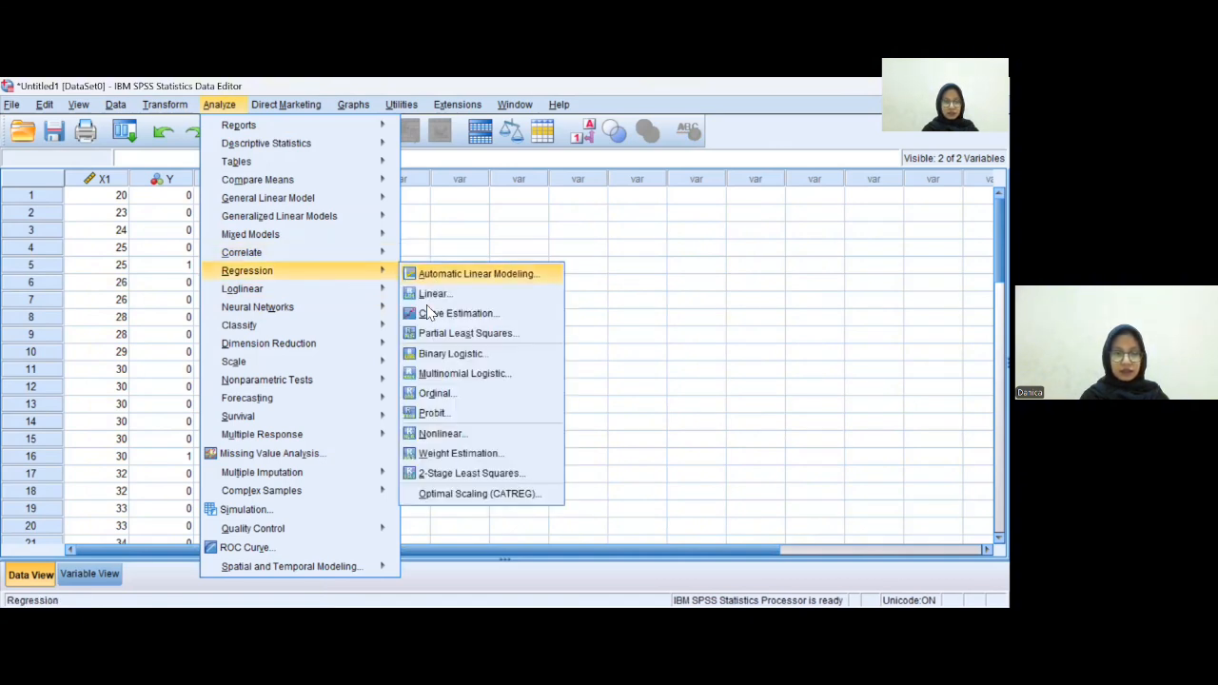
{"action": "left_click", "coordinate": [447, 353]}
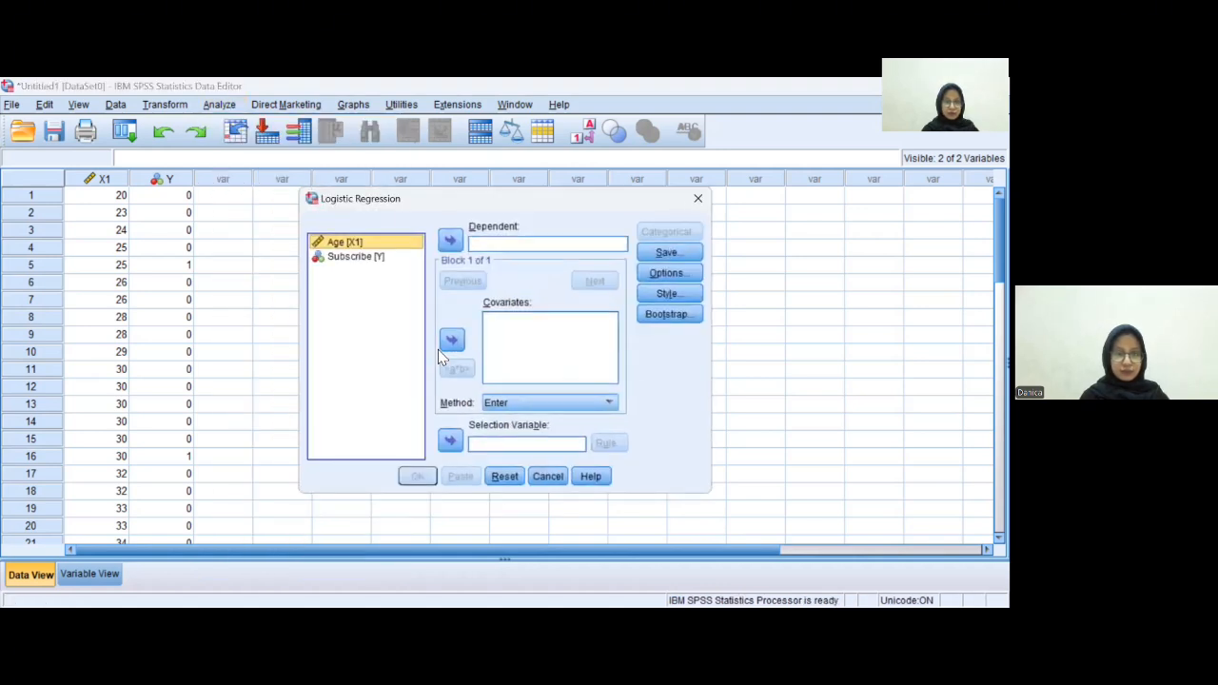
{"action": "left_click", "coordinate": [379, 258]}
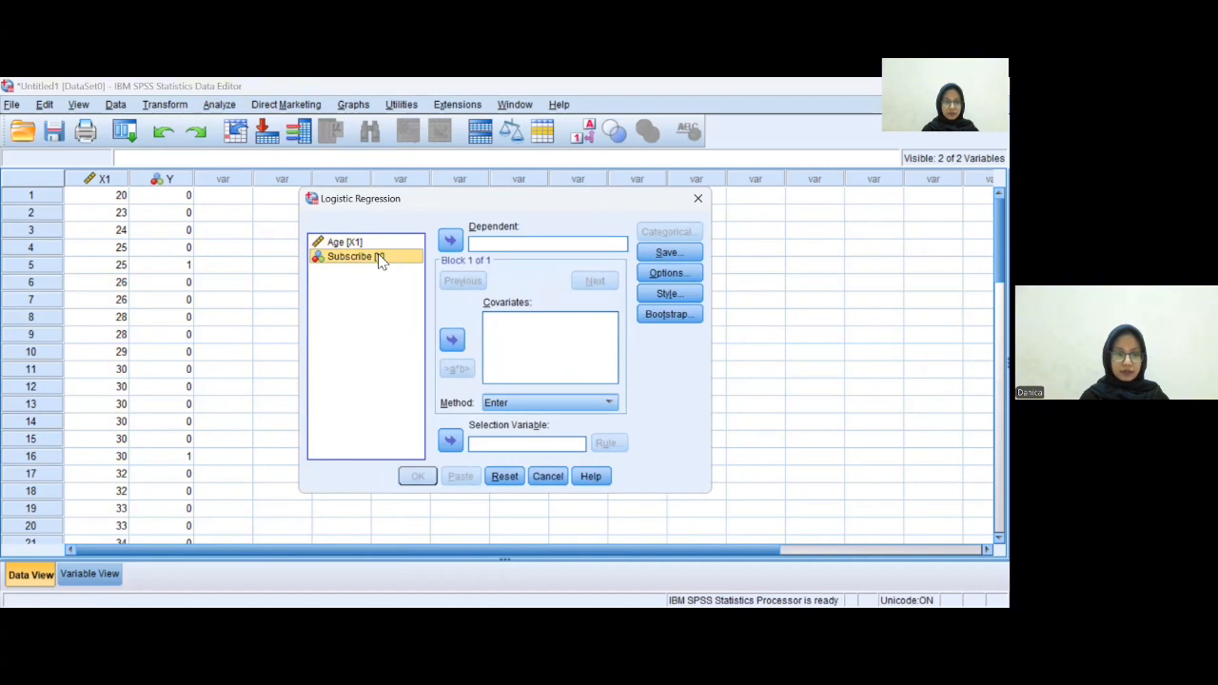
{"action": "left_click", "coordinate": [451, 242]}
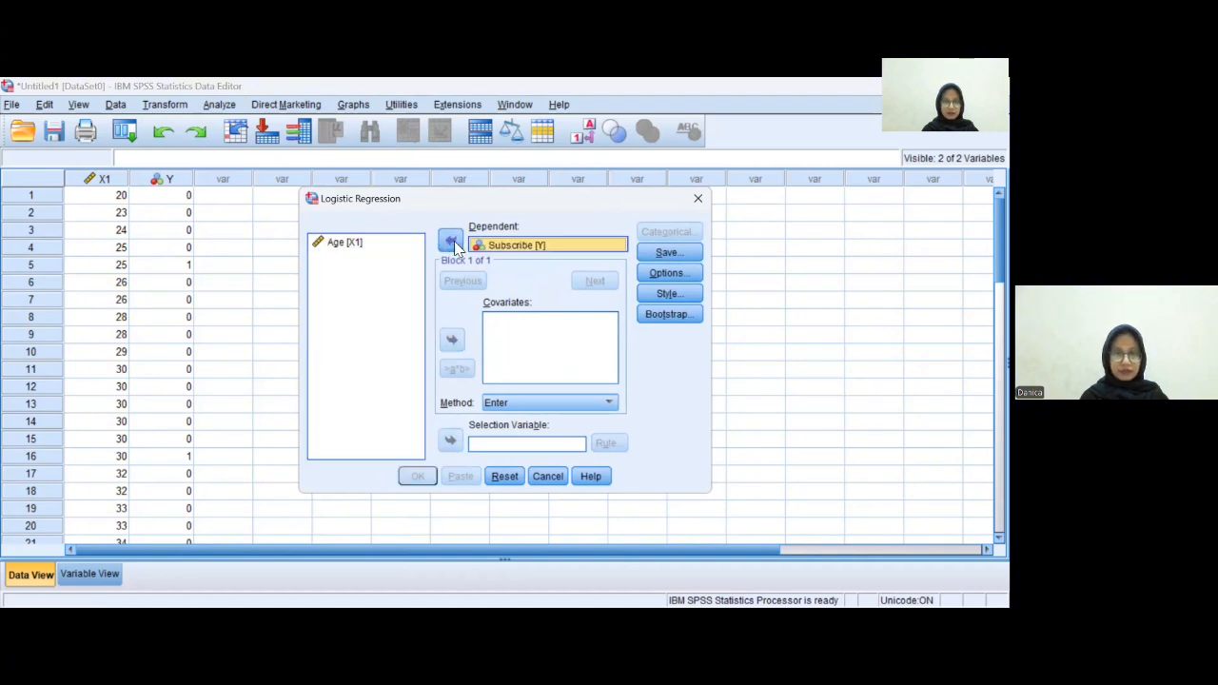
{"action": "left_click", "coordinate": [387, 245]}
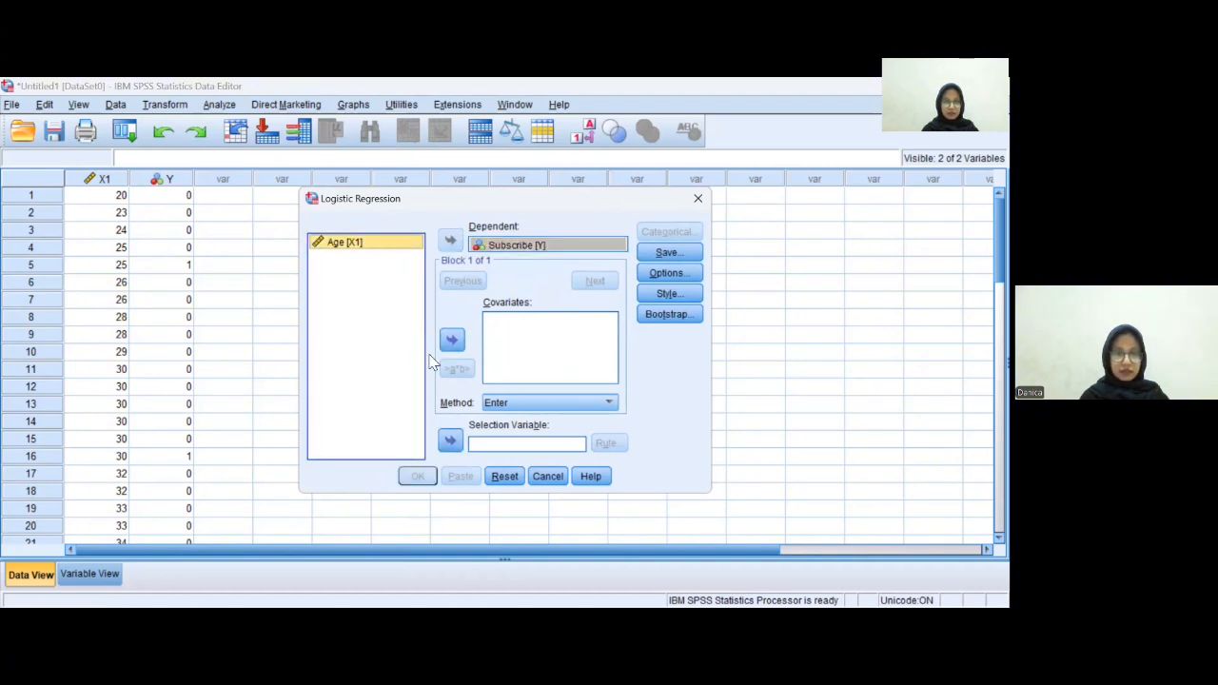
{"action": "left_click", "coordinate": [461, 344]}
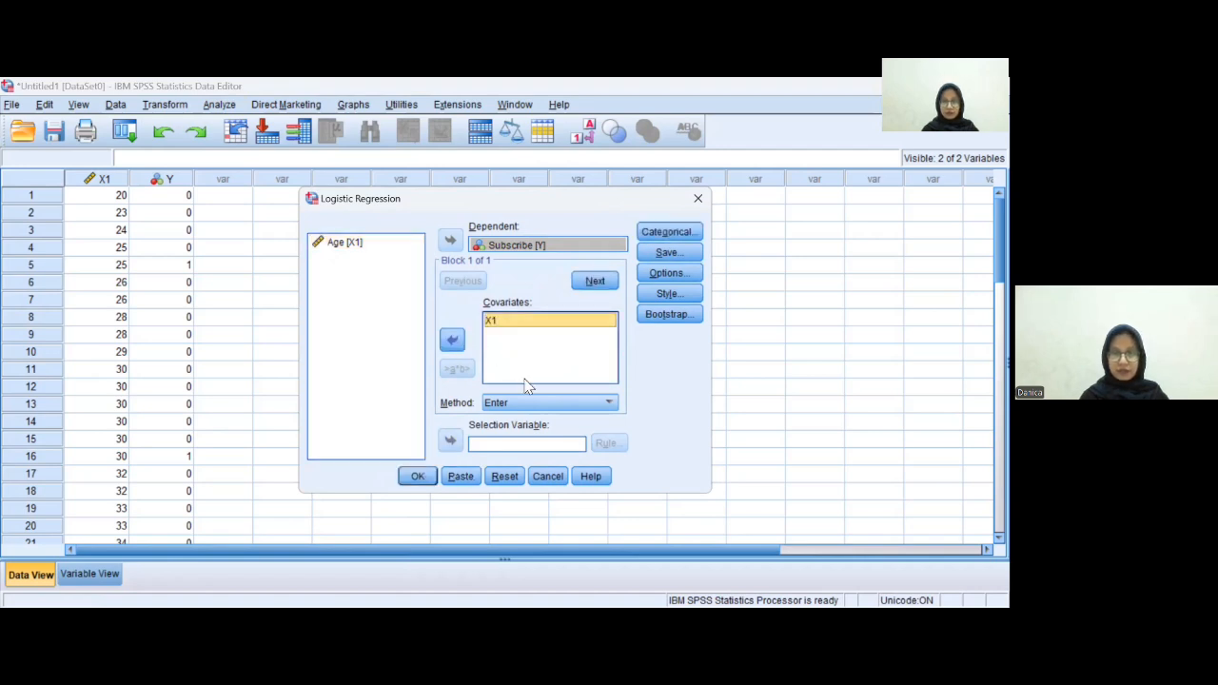
- Enable Hosmer-Lemeshow goodness-of-fit and iteration history in the options, then run the logistic regression
{"action": "left_click", "coordinate": [670, 274]}
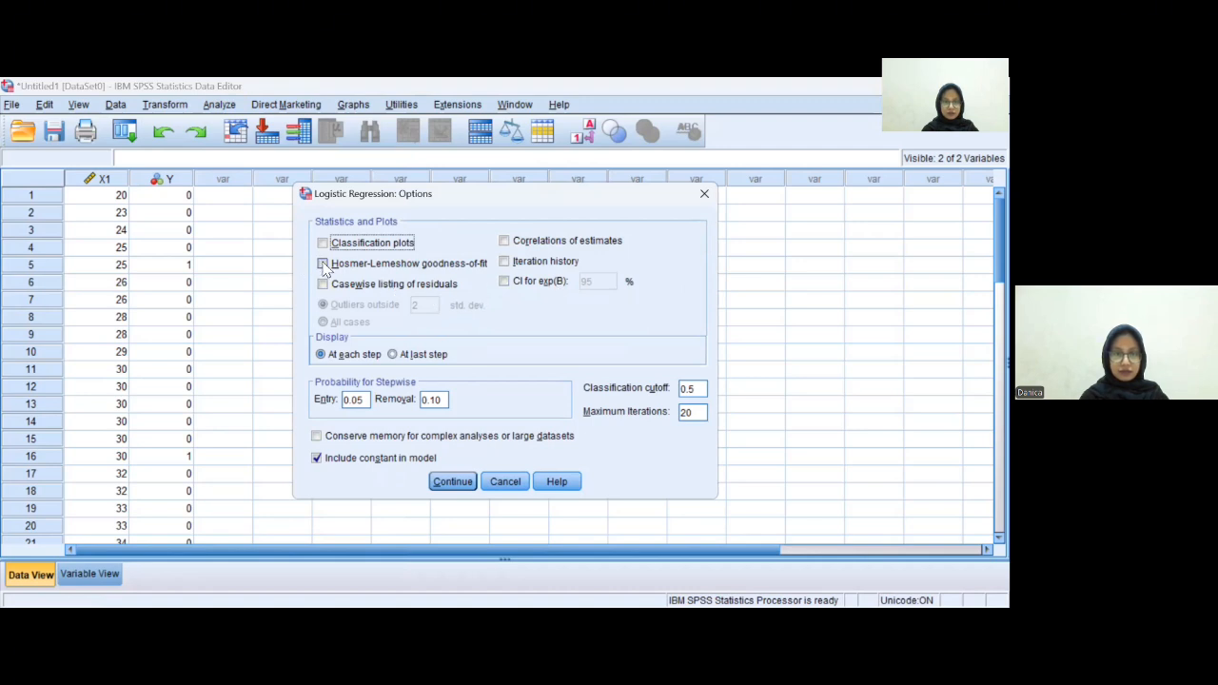
{"action": "left_click", "coordinate": [323, 263]}
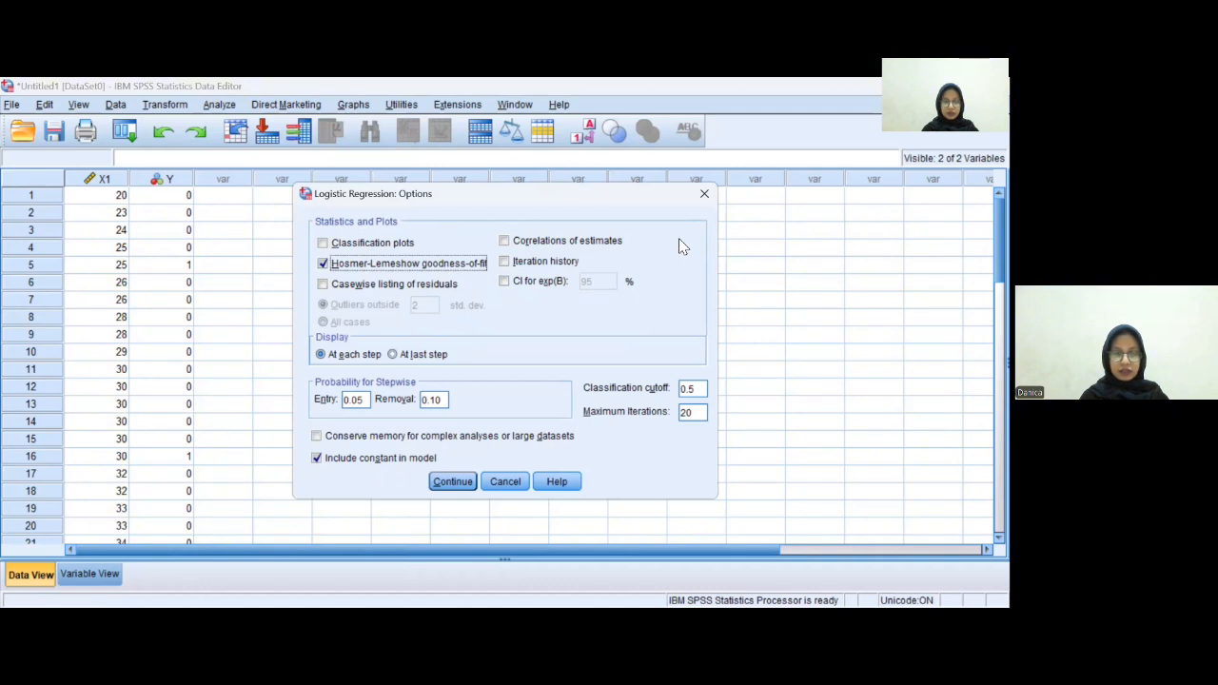
{"action": "left_click", "coordinate": [507, 265]}
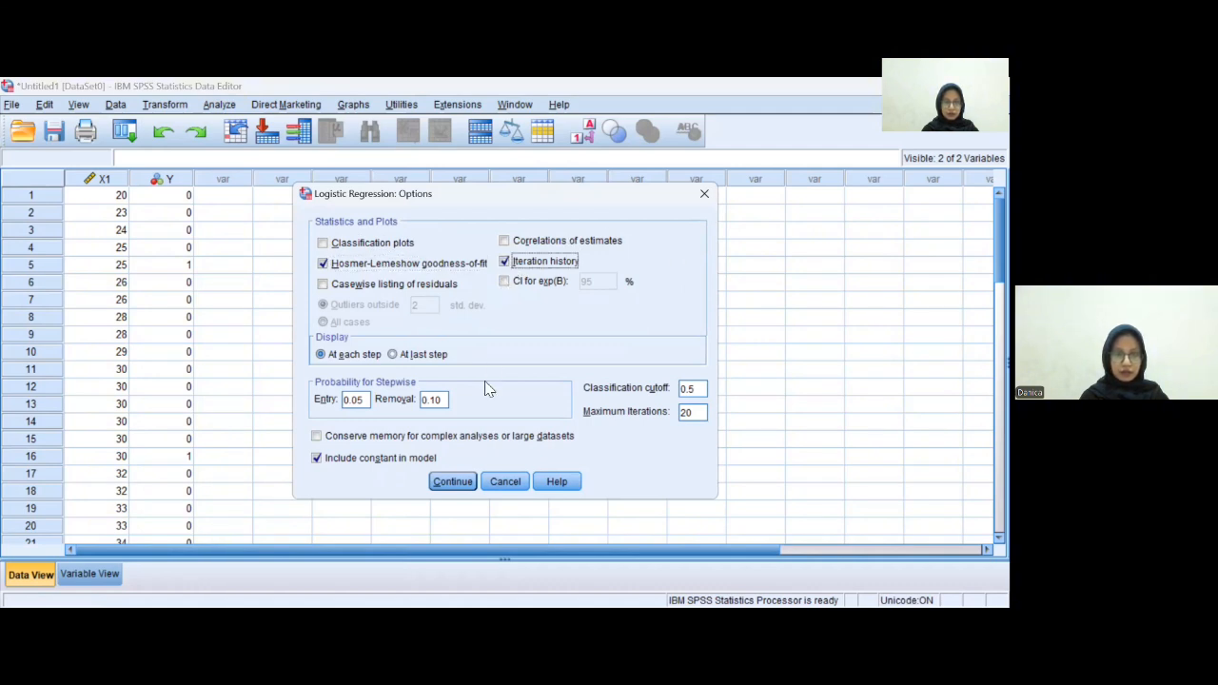
{"action": "left_click", "coordinate": [453, 482]}
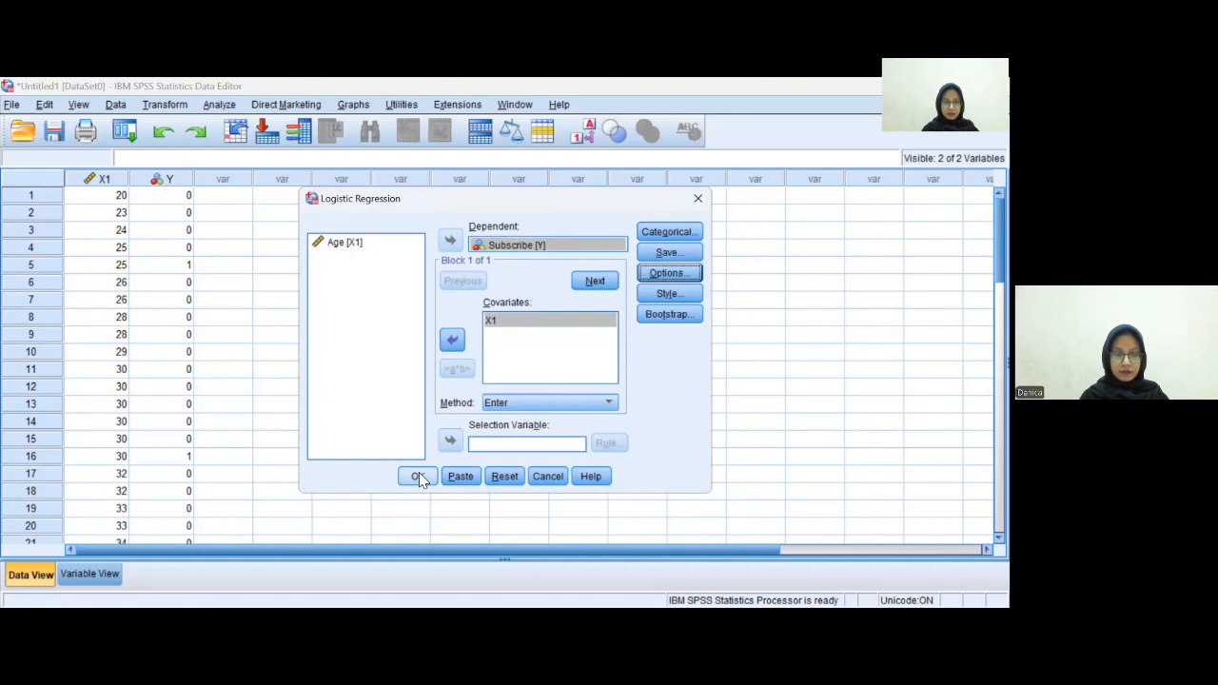
{"action": "left_click", "coordinate": [419, 476]}
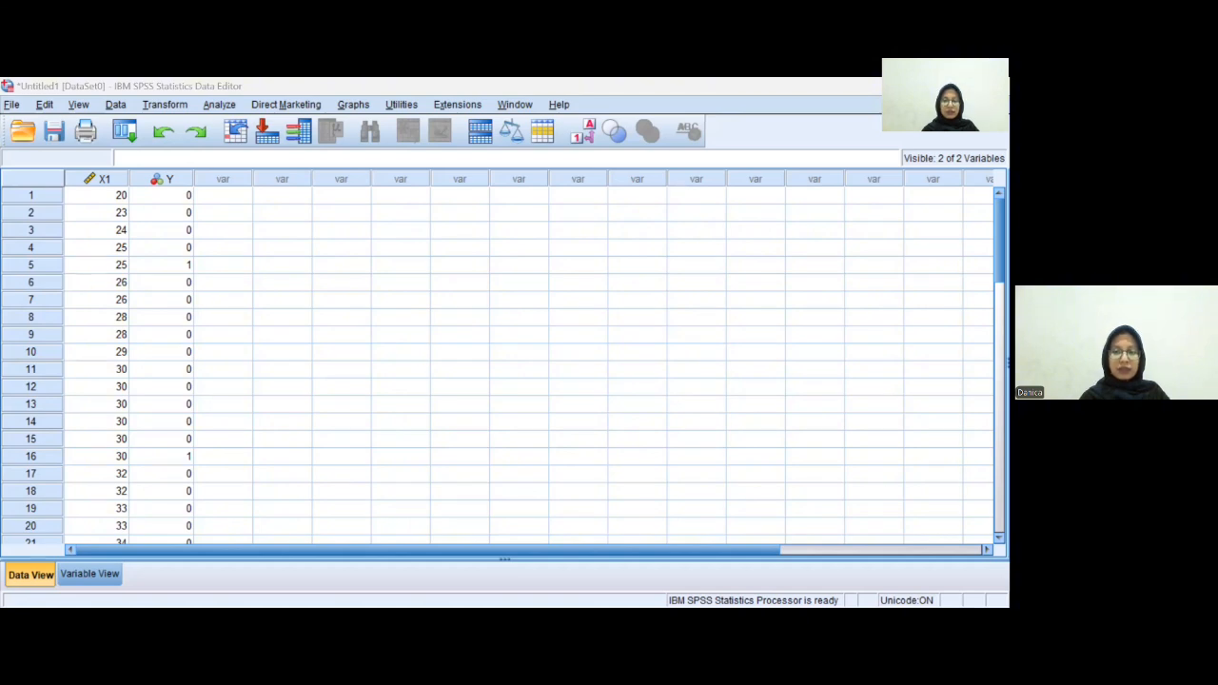
- Switch to Word and paste the Model Summary table keeping its source formatting
{"action": "key", "text": "alt+Tab"}
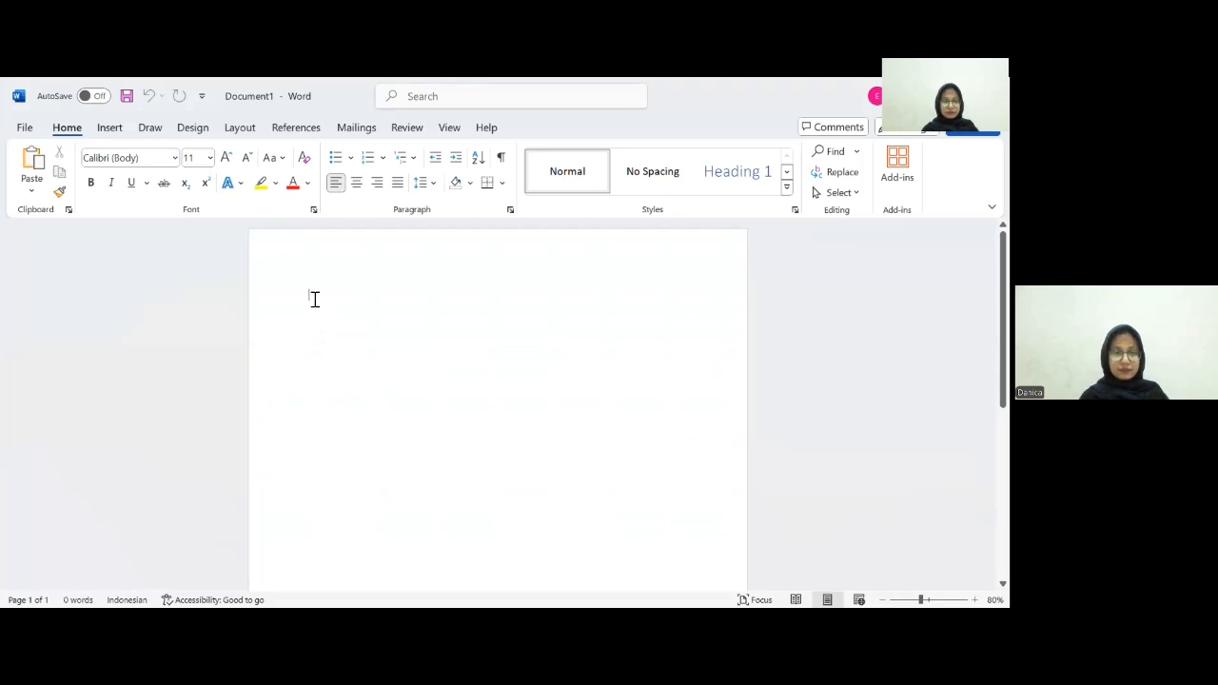
{"action": "right_click", "coordinate": [314, 299]}
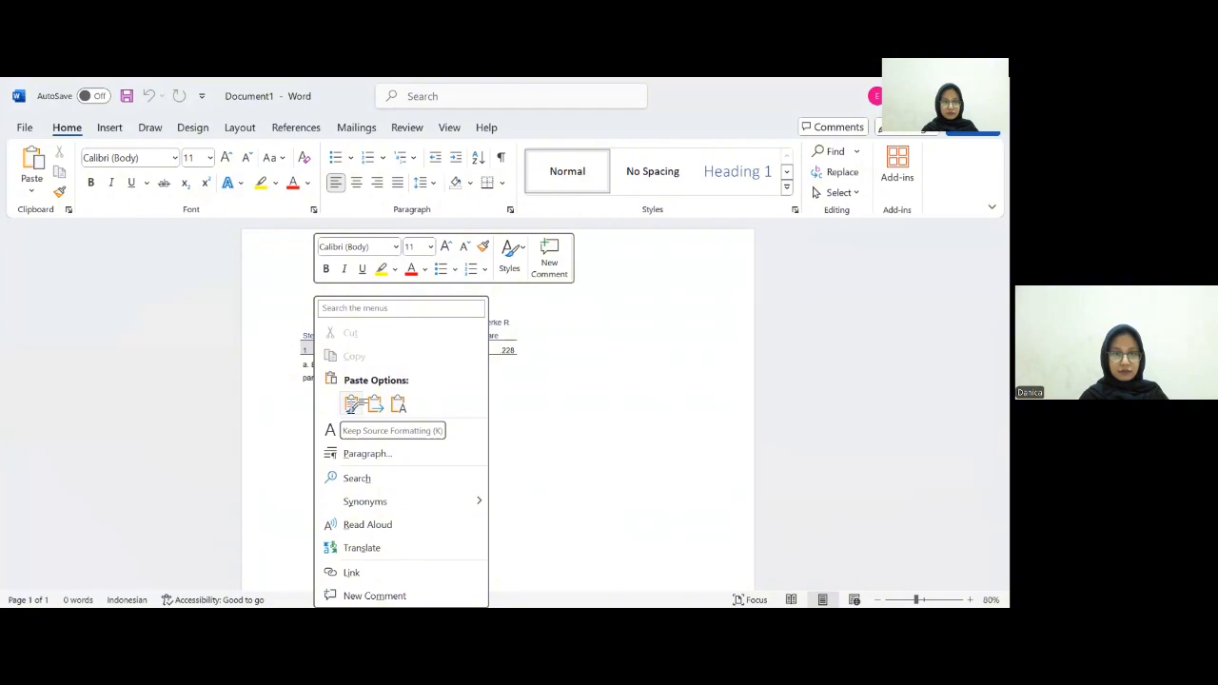
{"action": "left_click", "coordinate": [351, 405]}
{"action": "left_click", "coordinate": [210, 321]}
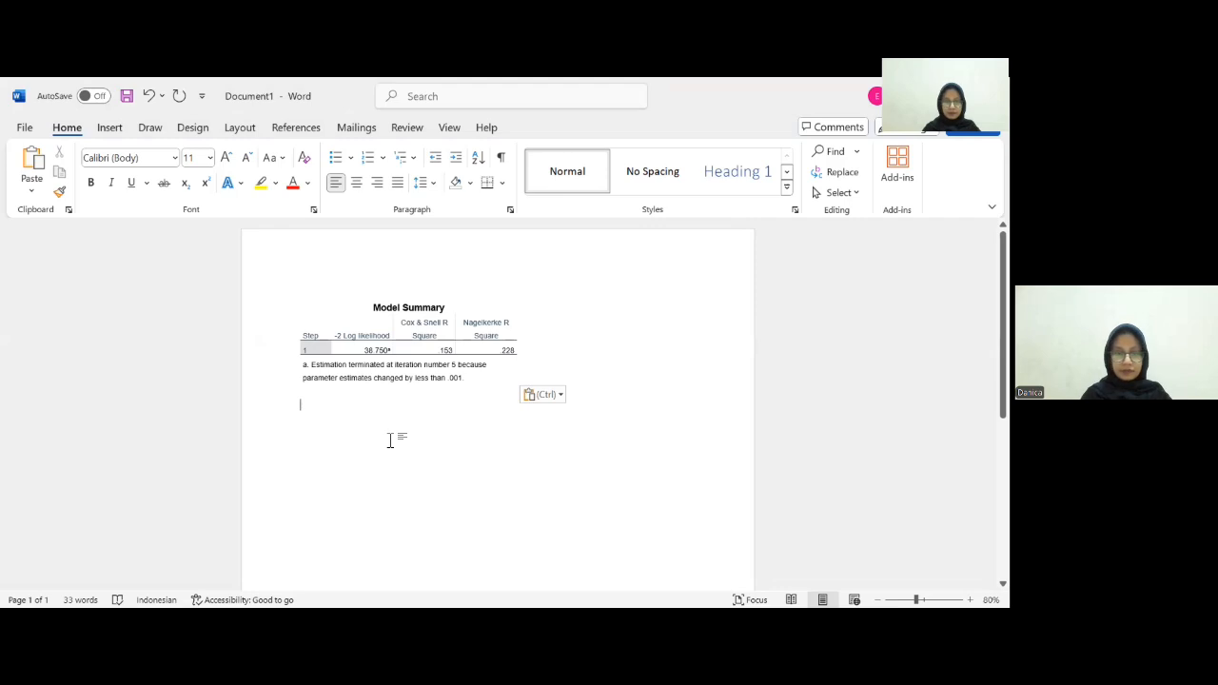
- Start the interpretation paragraph below the Model Summary table with "Nilai dari Nagelkerke R Square"
{"action": "type", "text": "Nila"}
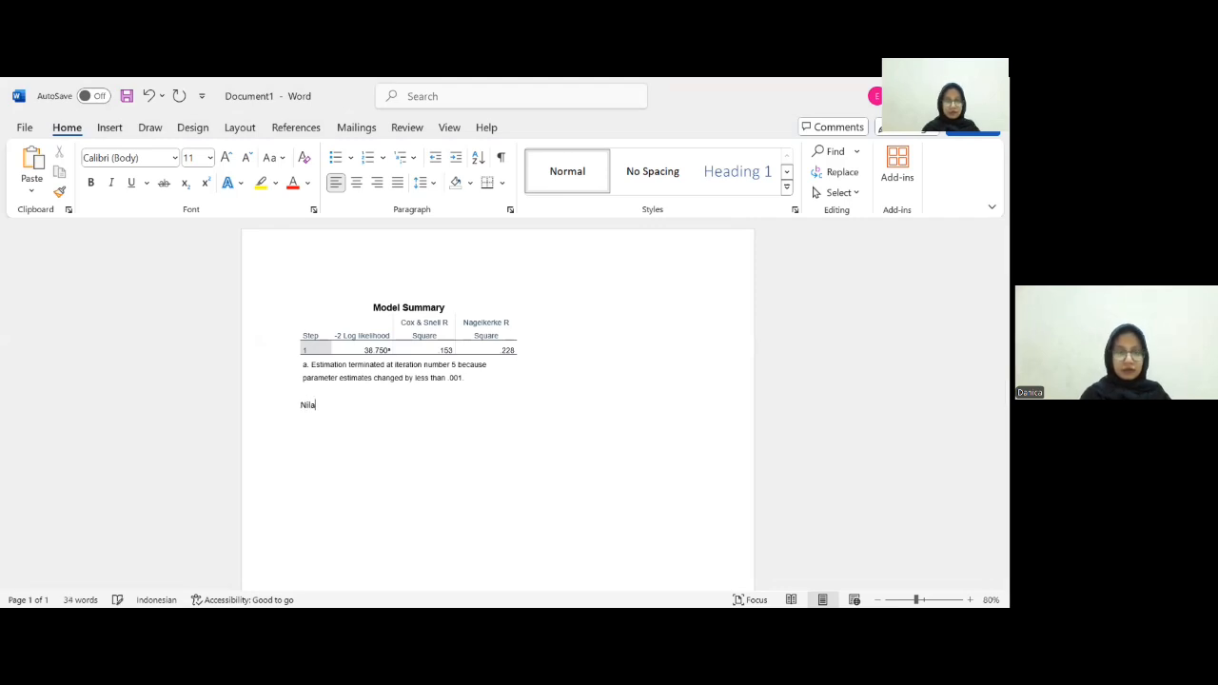
{"action": "scroll", "coordinate": [399, 436], "scroll_direction": "up", "scroll_amount": 4, "text": "ctrl"}
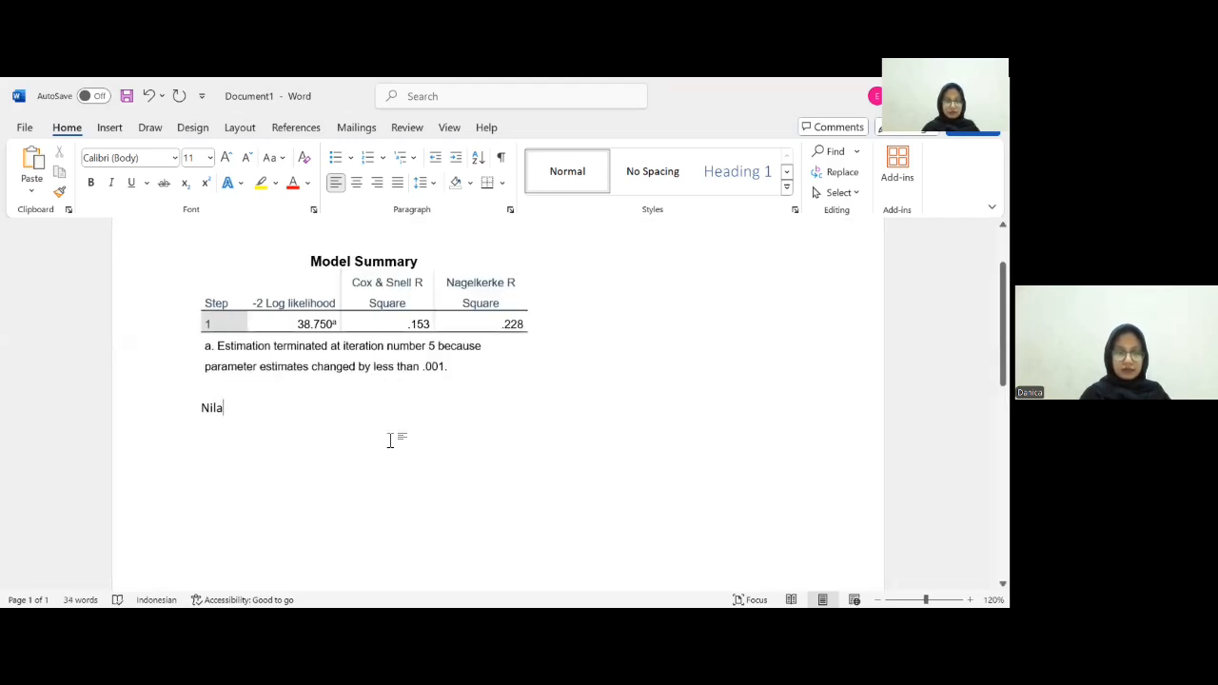
{"action": "type", "text": "i"}
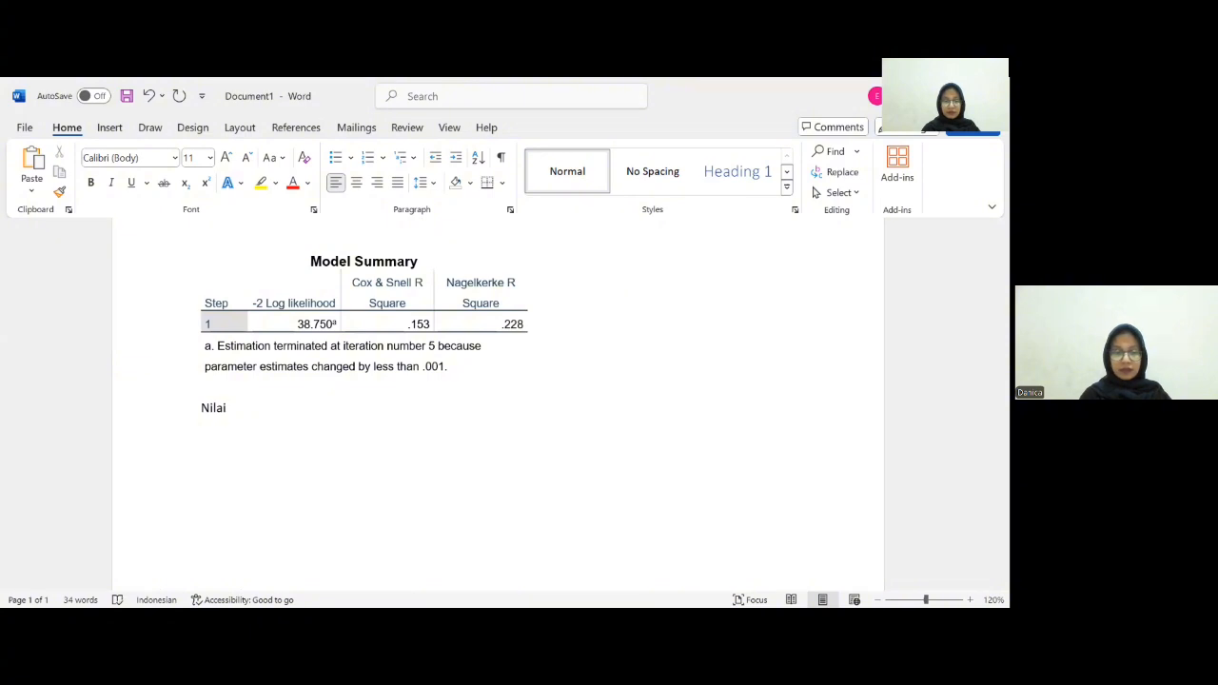
{"action": "type", "text": " dari "}
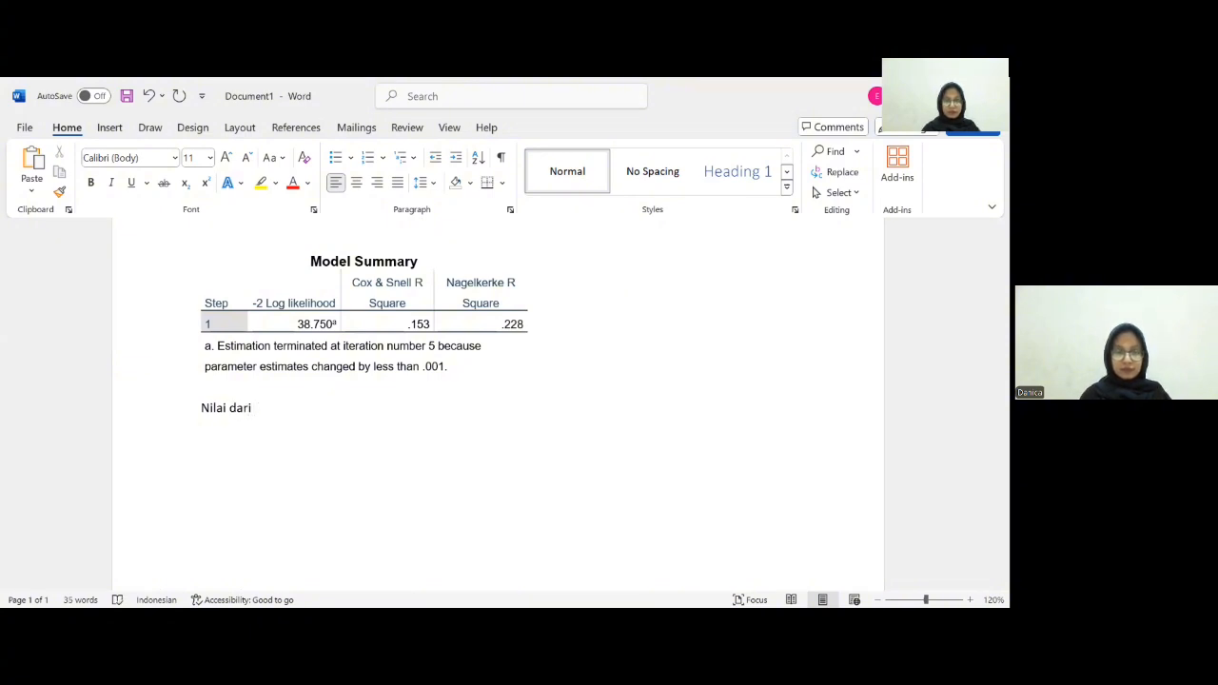
{"action": "type", "text": "Nagelker"}
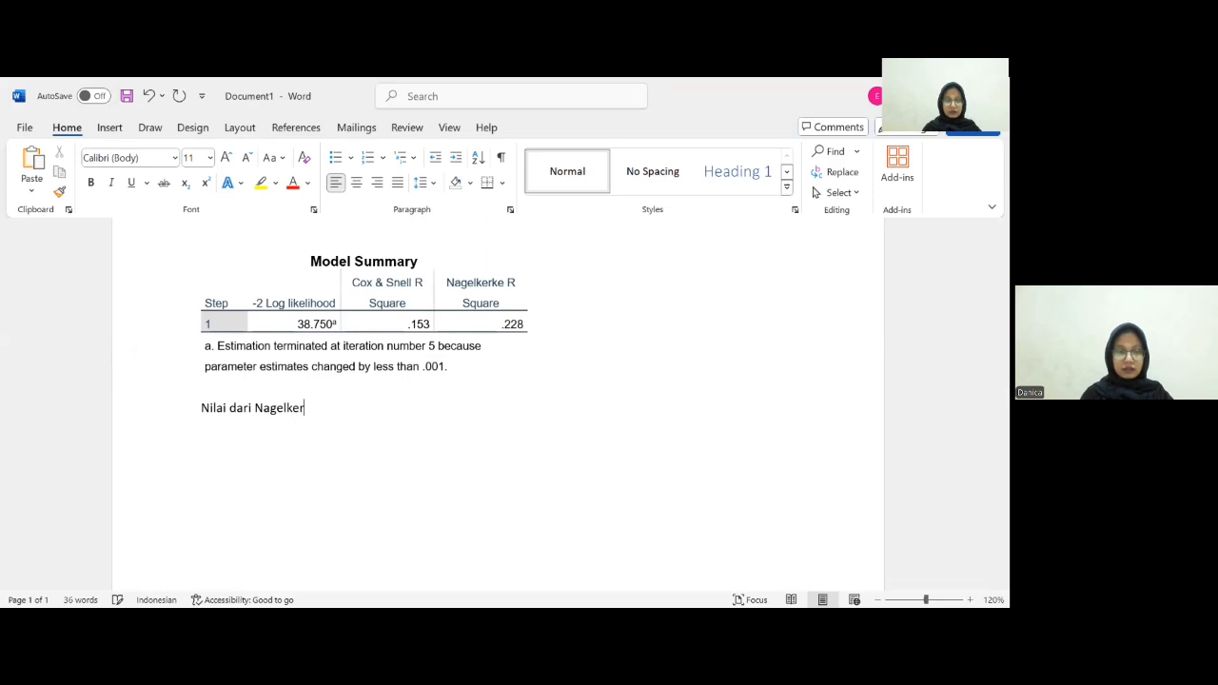
{"action": "type", "text": "ke"}
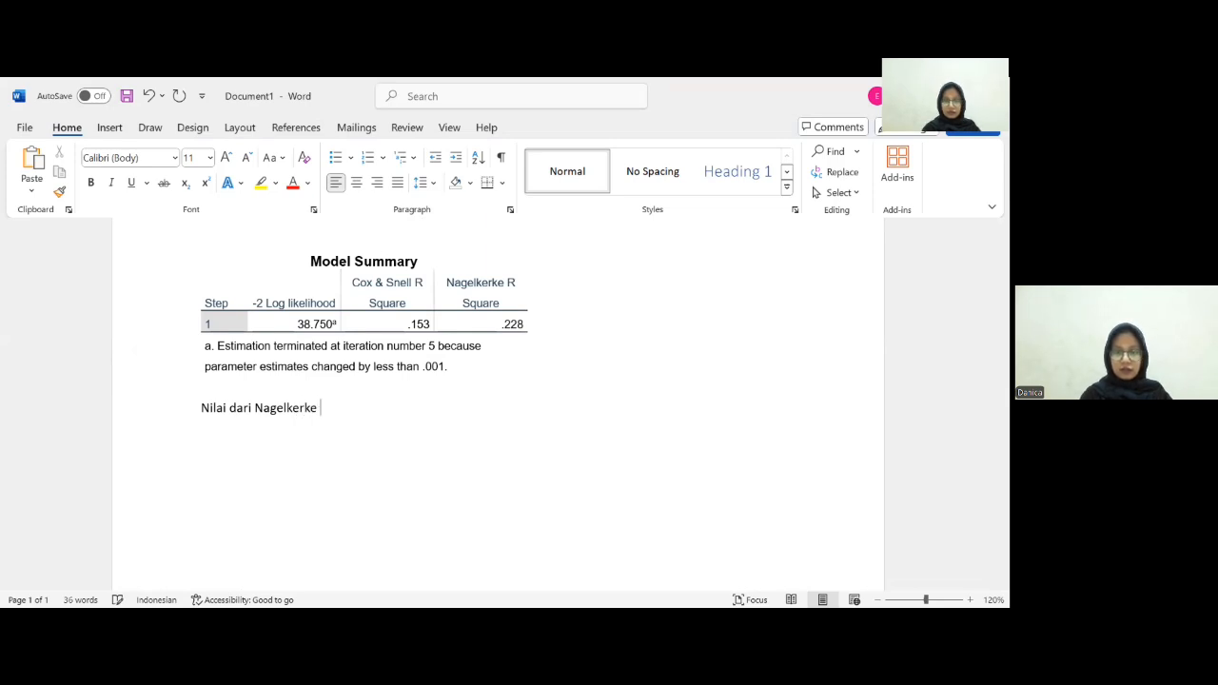
{"action": "type", "text": " R"}
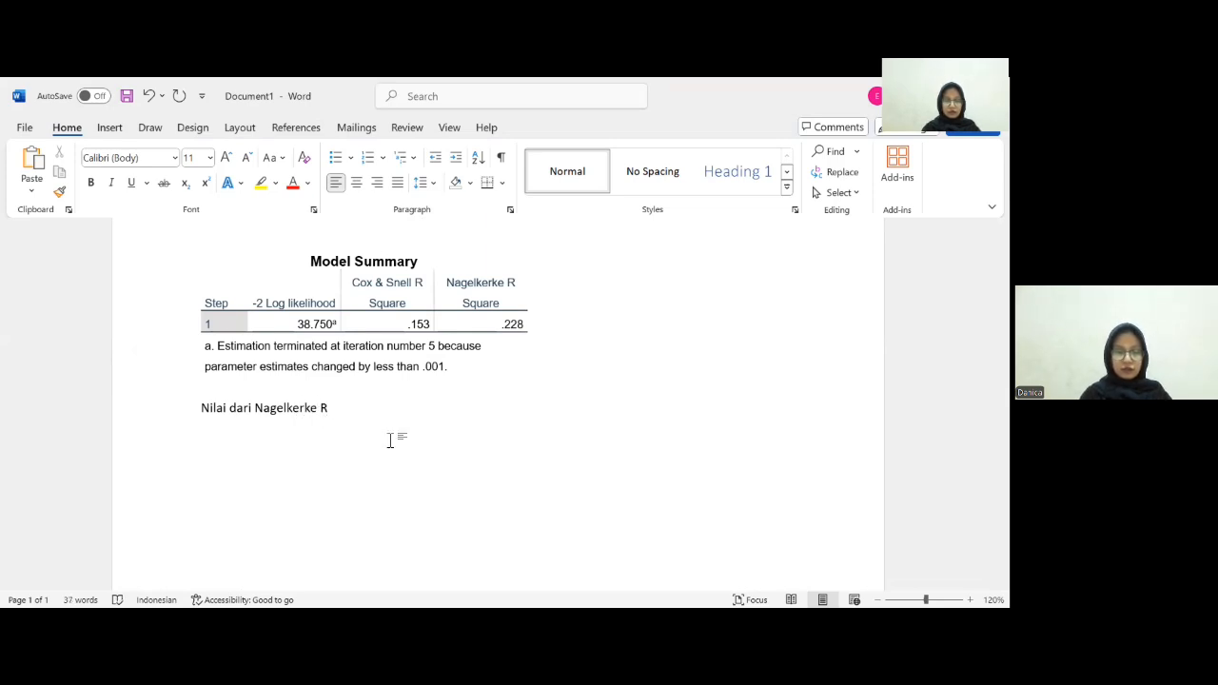
{"action": "type", "text": " Square"}
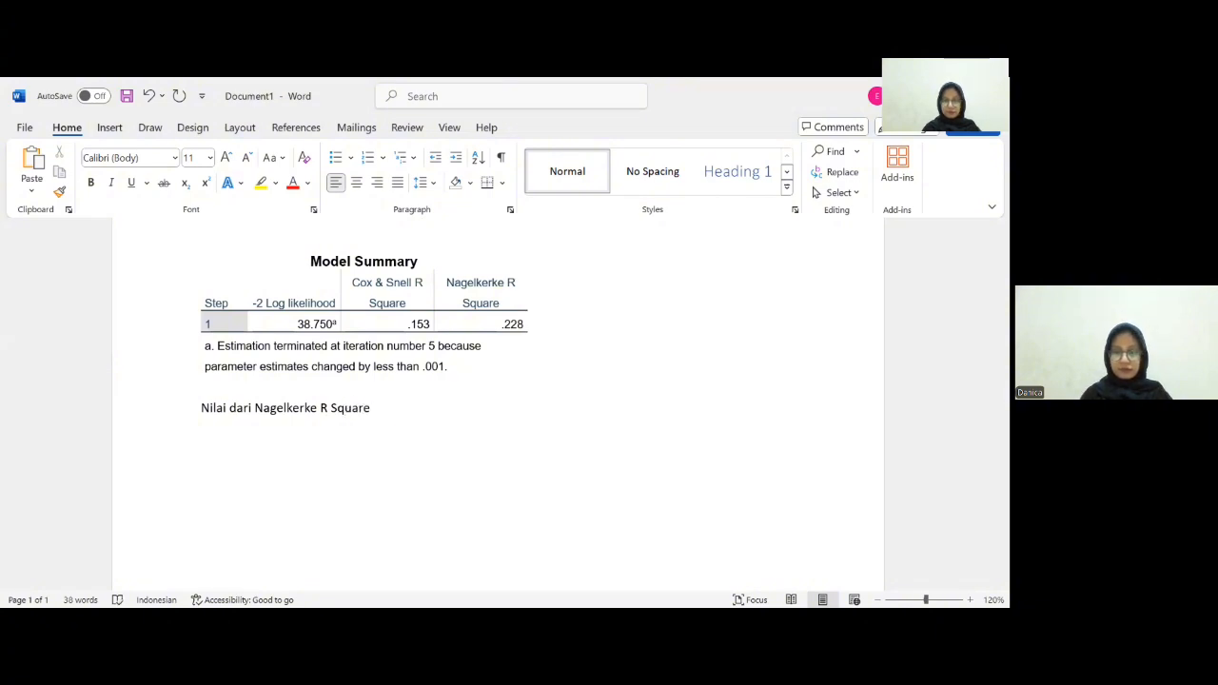
{"action": "type", "text": " men"}
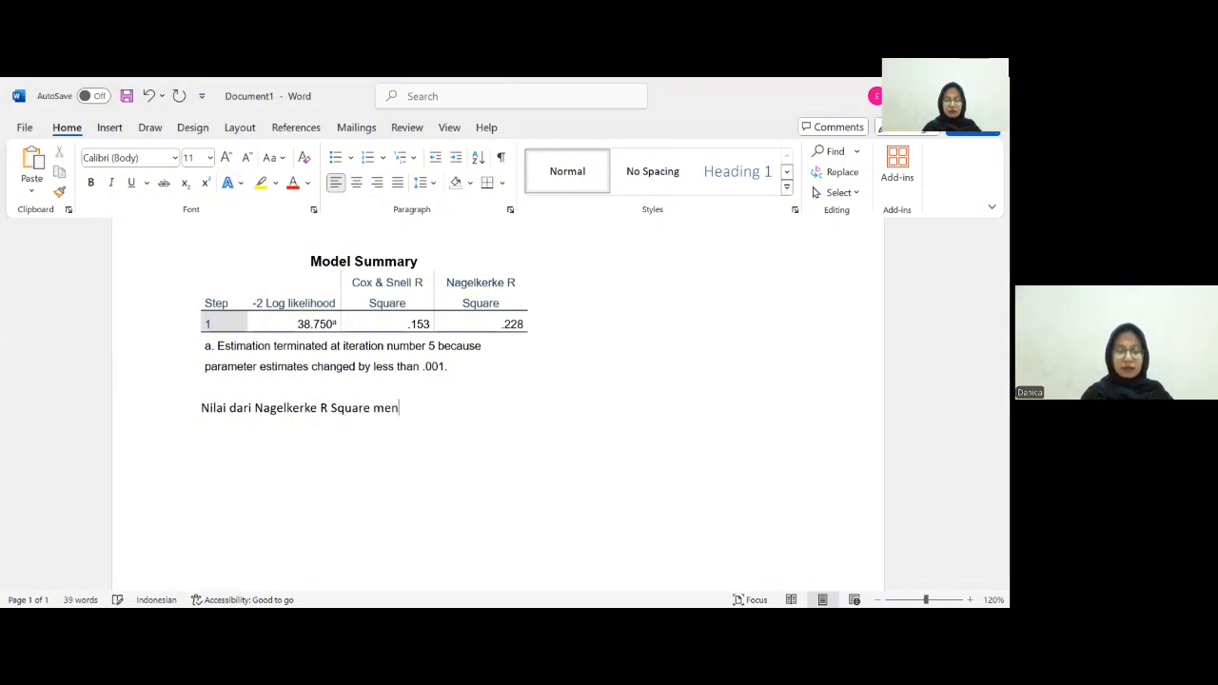
{"action": "type", "text": "unjukkann"}
- Continue the sentence with "menunjukkan angka 0,288 yang berarti"
{"action": "key", "text": "BackSpace"}
{"action": "key", "text": "BackSpace"}
{"action": "type", "text": "angka"}
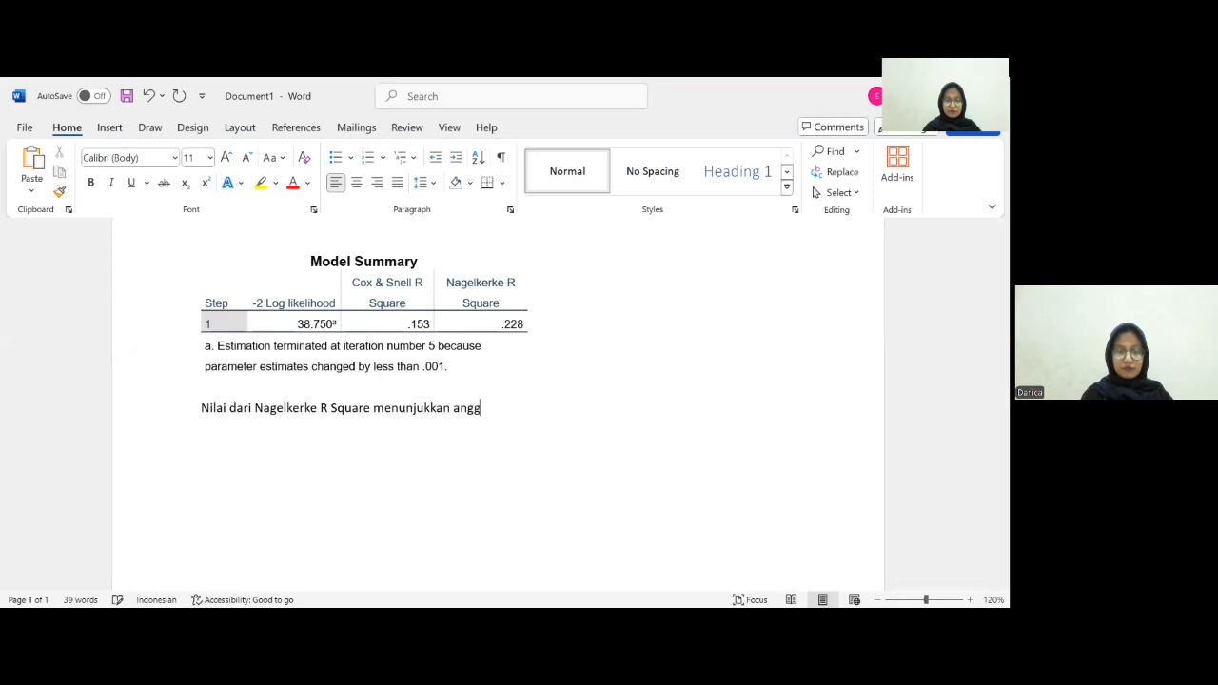
{"action": "key", "text": "BackSpace"}
{"action": "key", "text": "BackSpace"}
{"action": "key", "text": "BackSpace"}
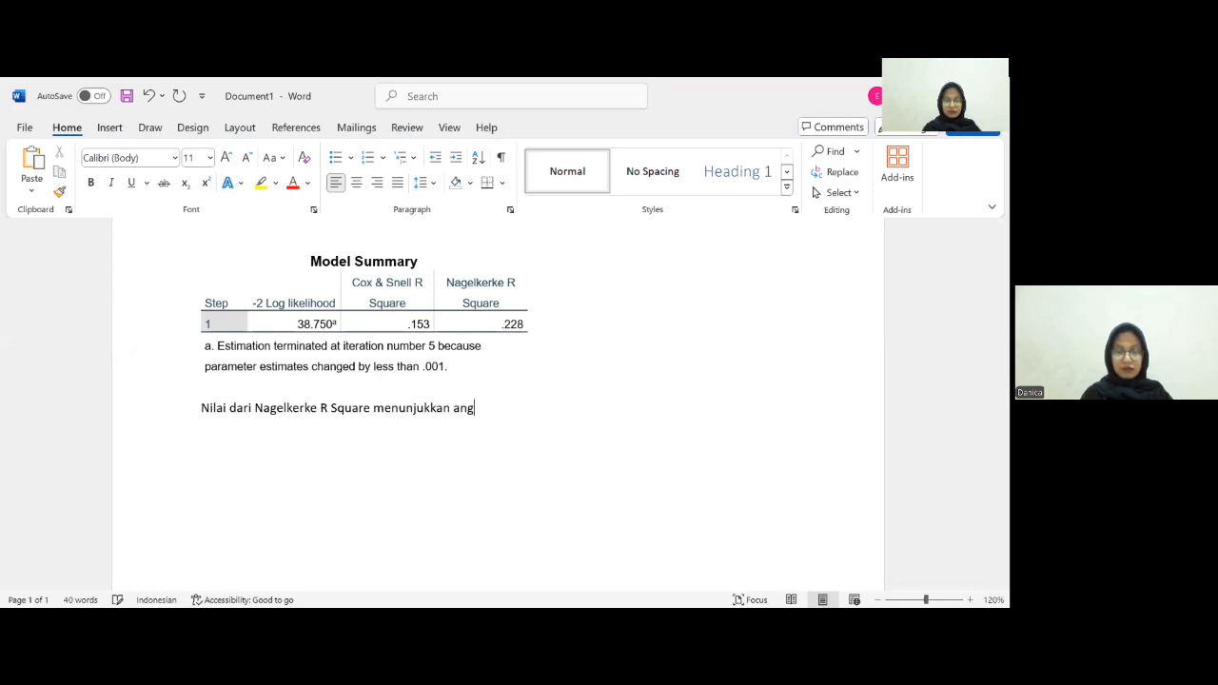
{"action": "type", "text": "ka"}
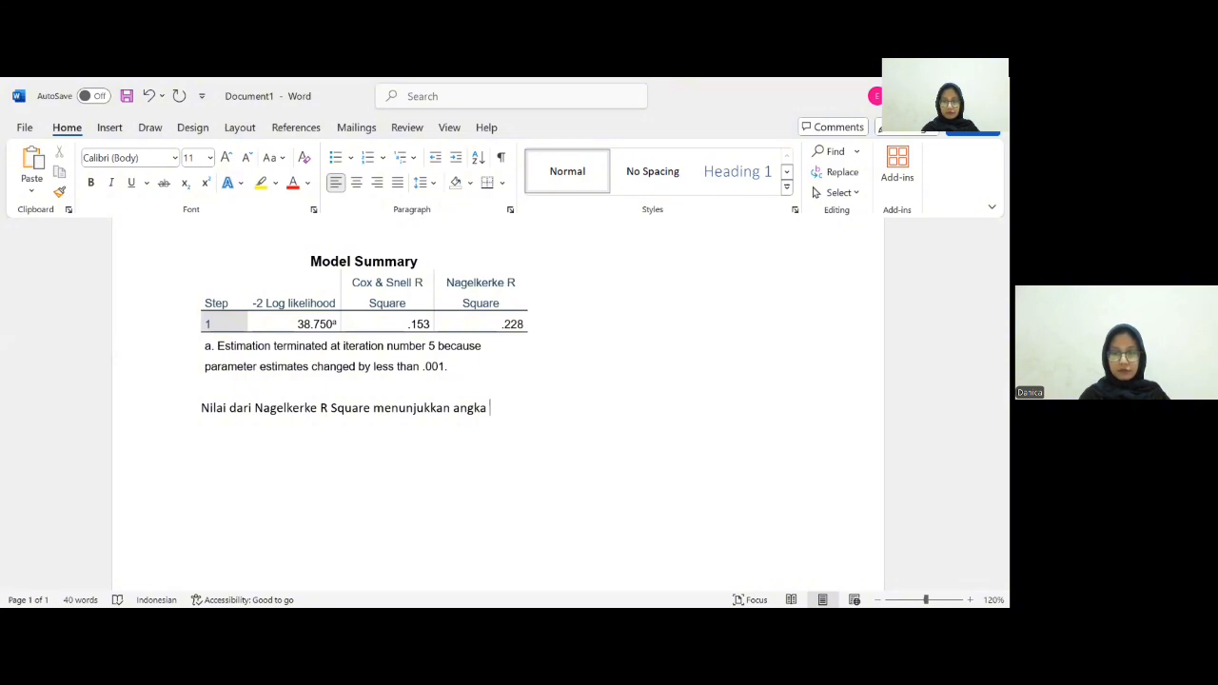
{"action": "type", "text": " 0,2"}
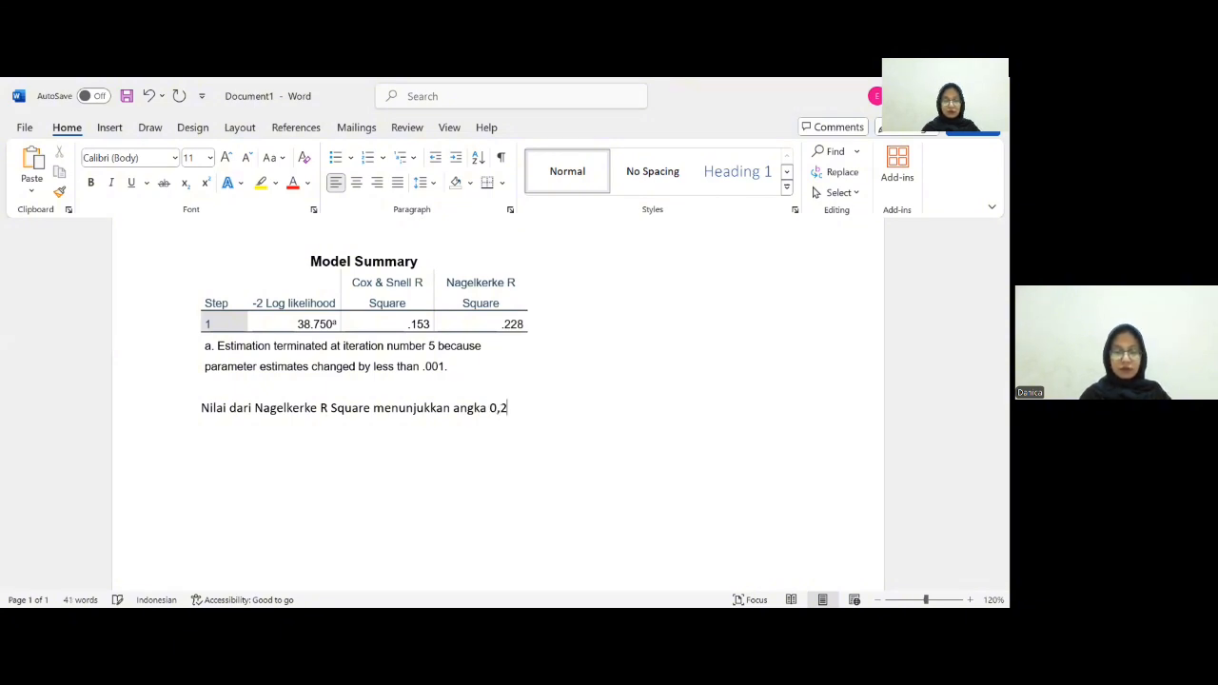
{"action": "type", "text": "88 "}
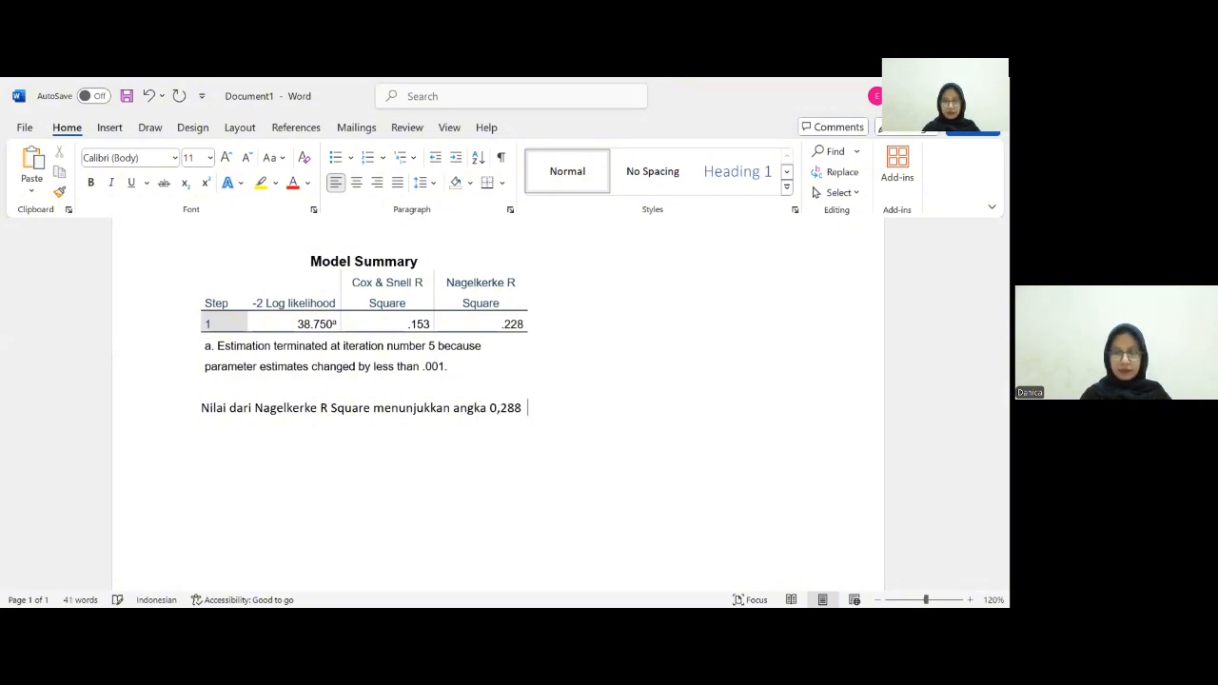
{"action": "type", "text": "yang bera"}
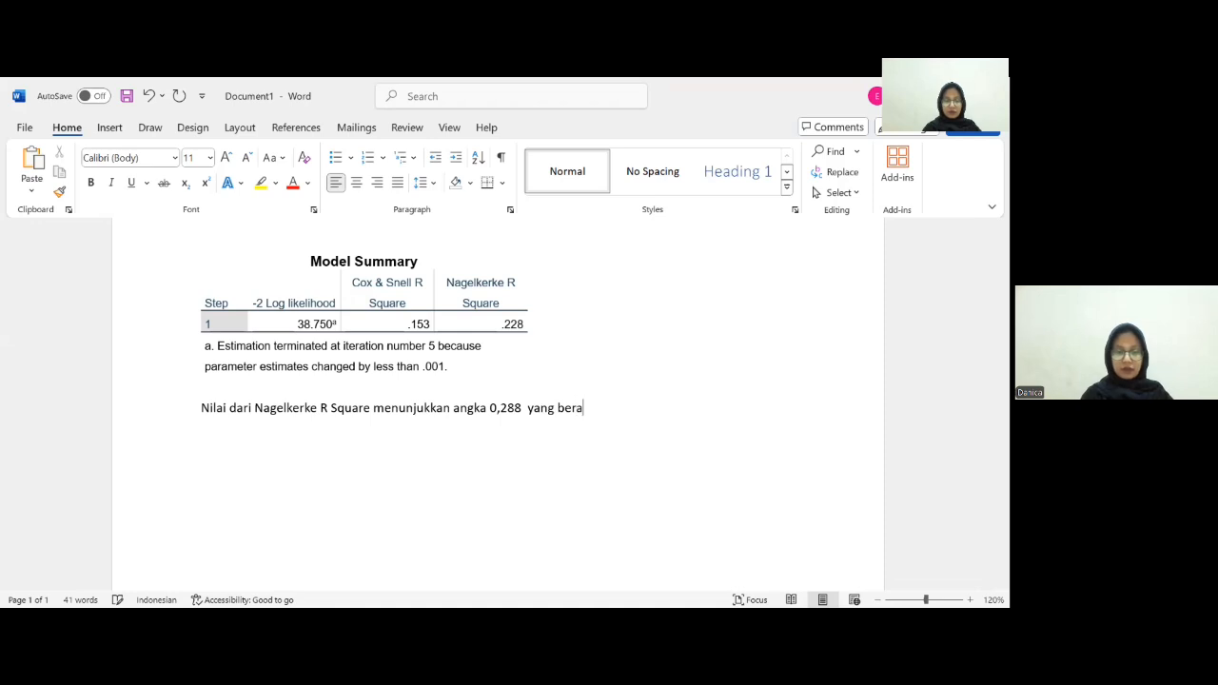
{"action": "type", "text": "rti"}
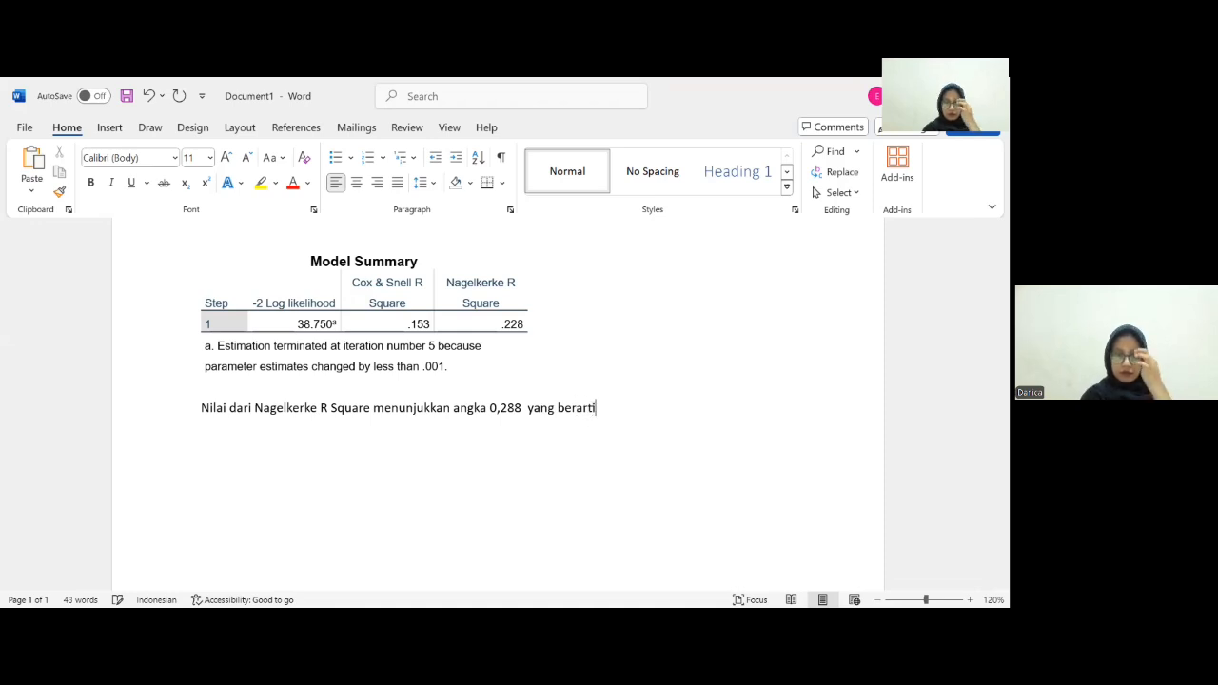
{"action": "type", "text": " va"}
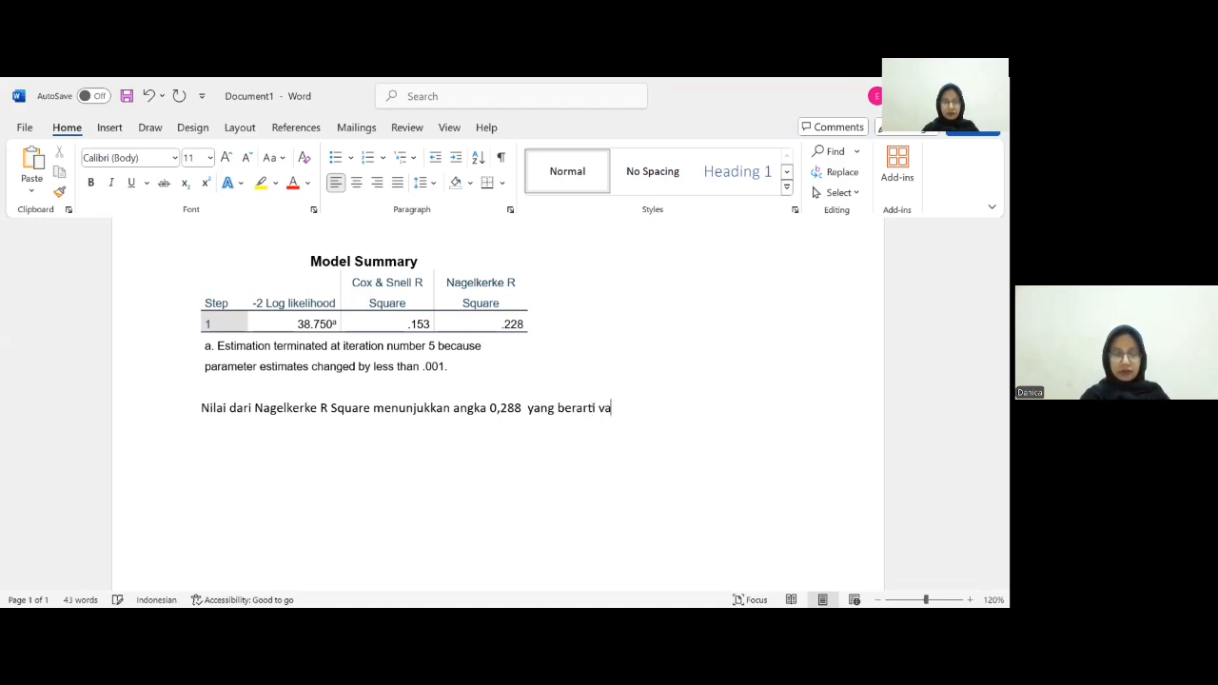
{"action": "type", "text": "riabel "}
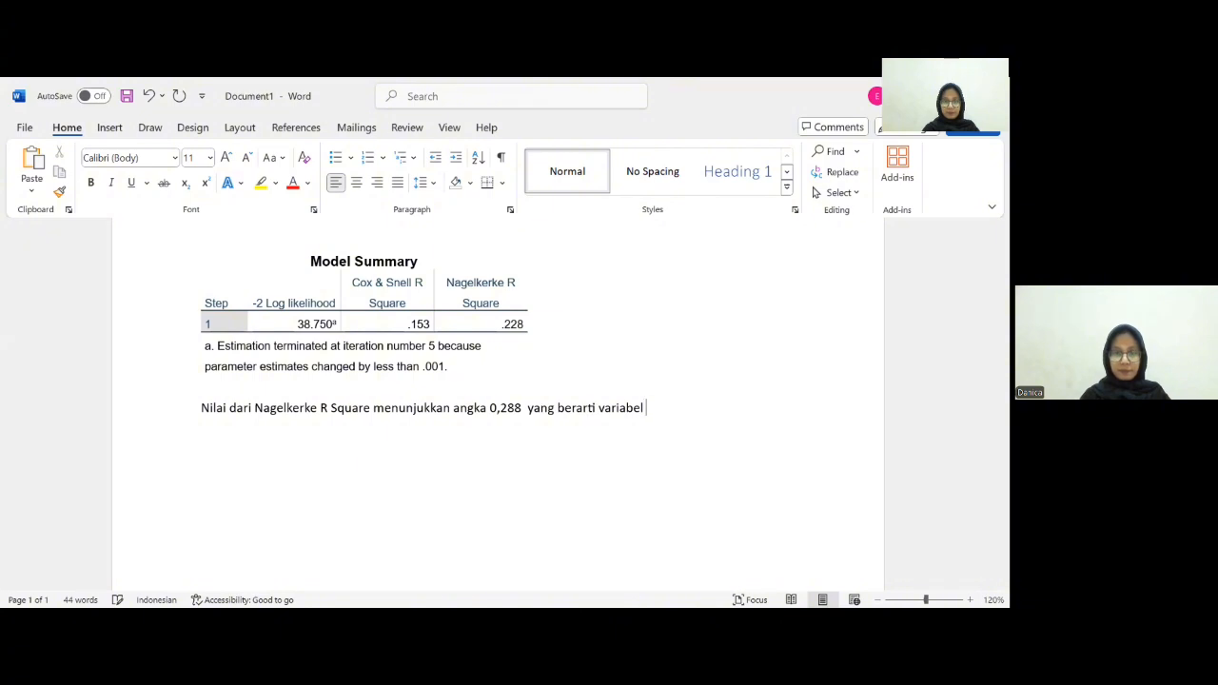
{"action": "type", "text": "X"}
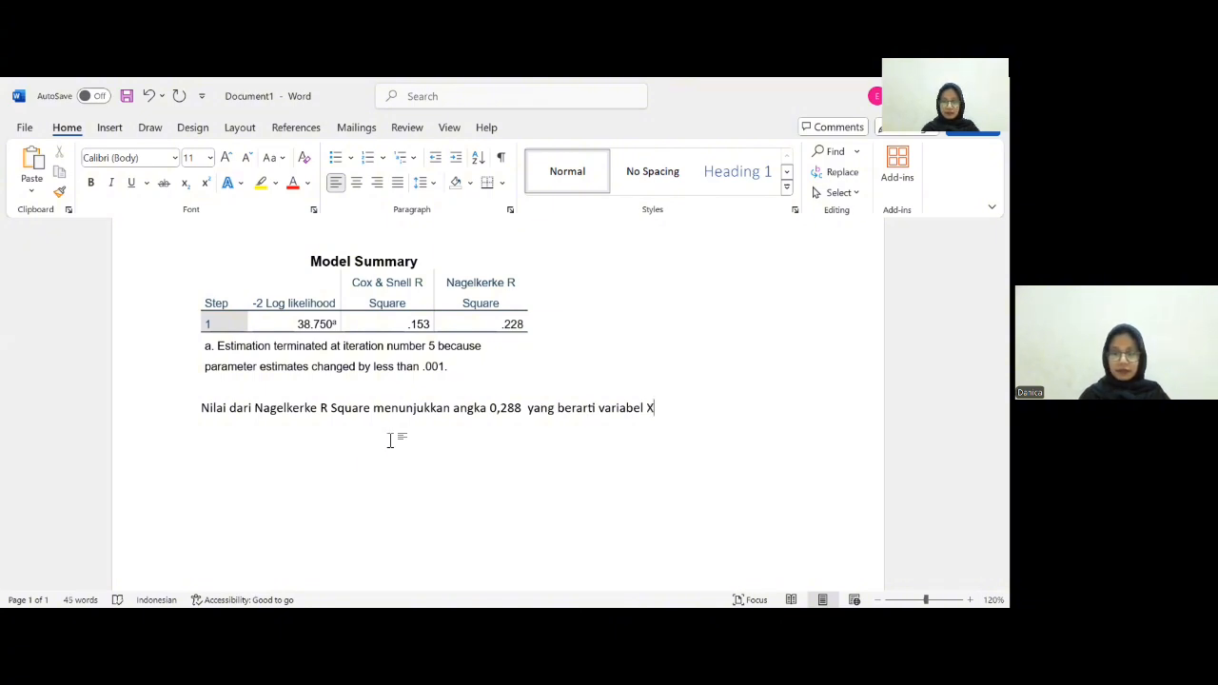
{"action": "type", "text": " X"}
- Complete the sentence with "variabel X (age) mempengaruhi variabel Y (subscribe) sebesar 22,8%."
{"action": "key", "text": "BackSpace"}
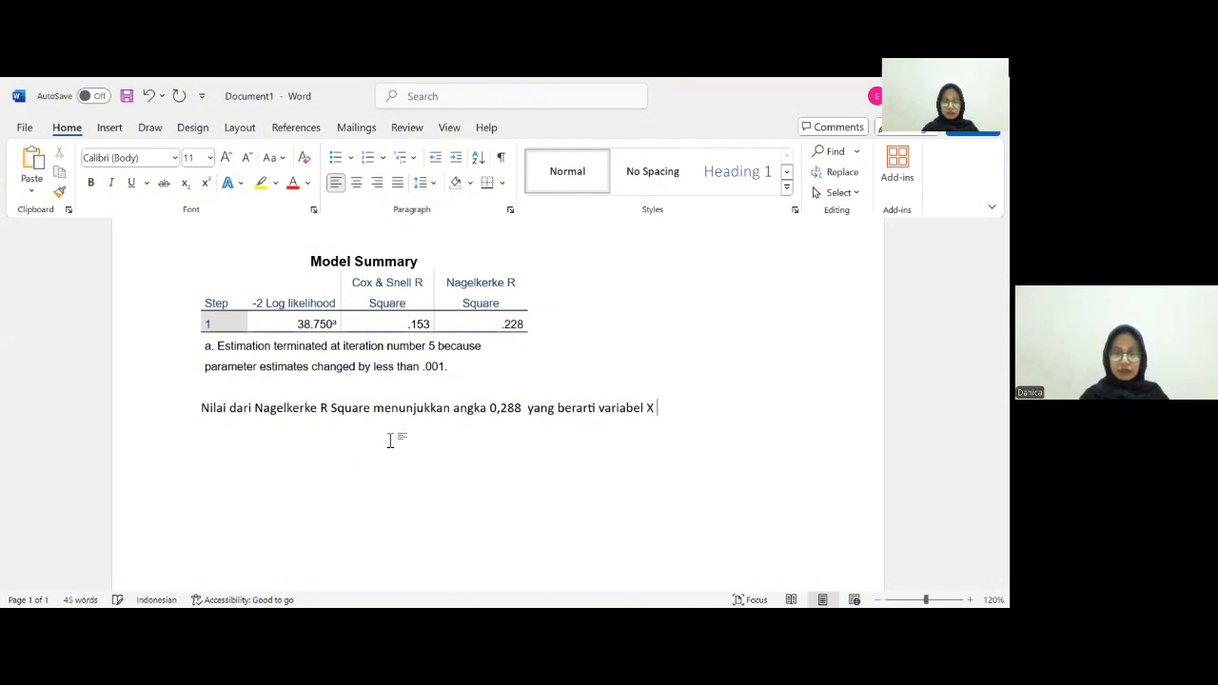
{"action": "type", "text": "(age) "}
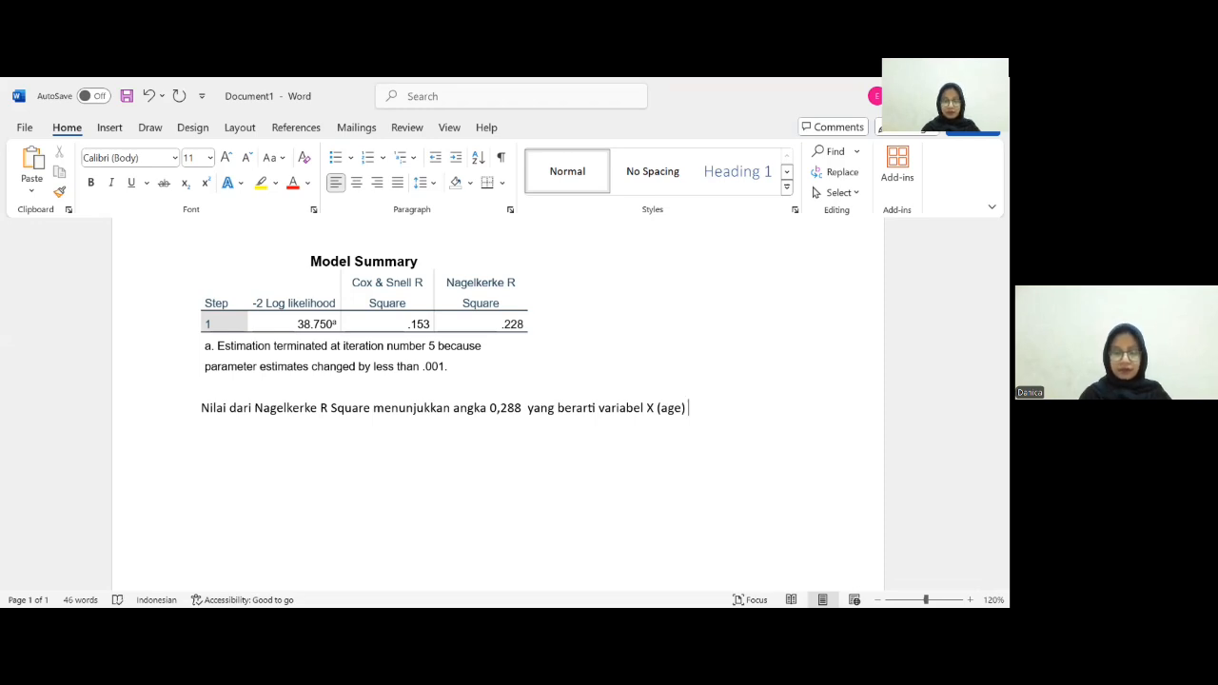
{"action": "type", "text": "mempengaru"}
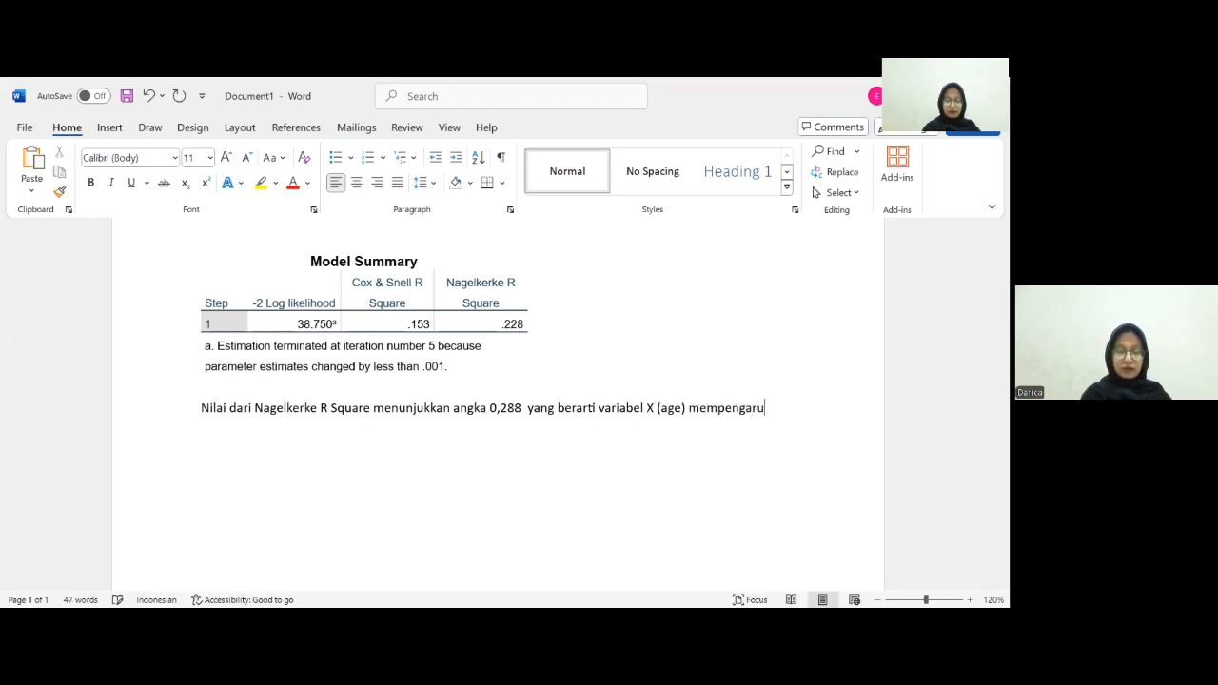
{"action": "type", "text": "hi variab"}
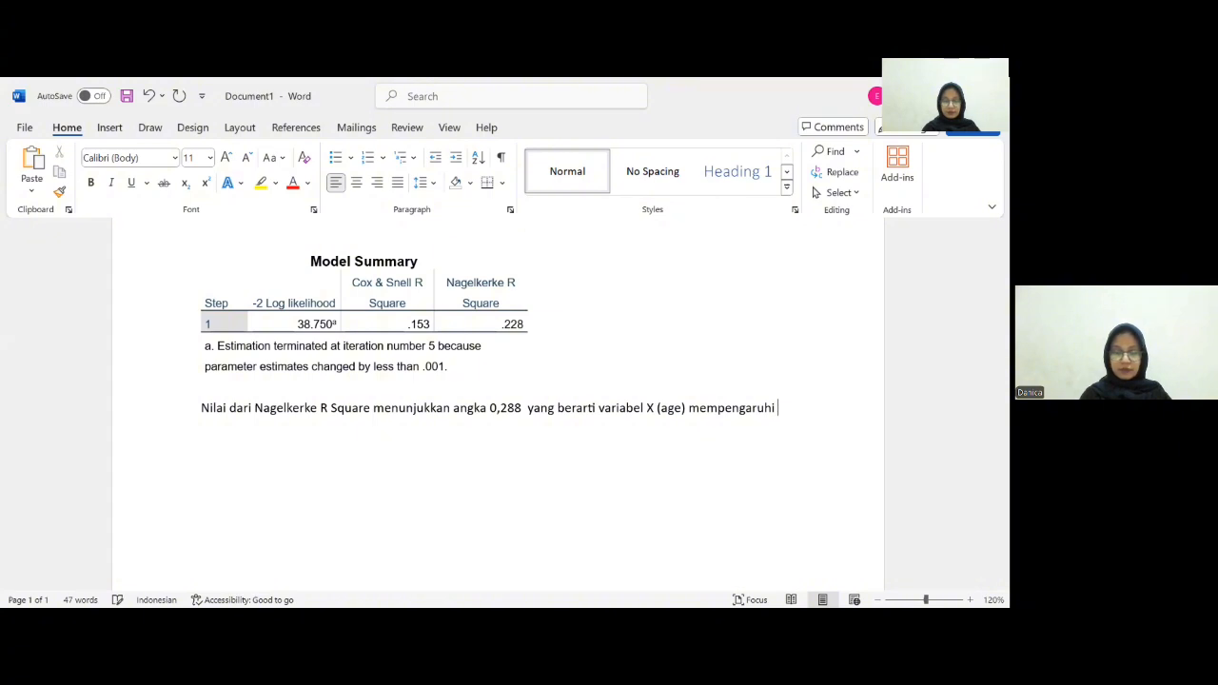
{"action": "type", "text": "el "}
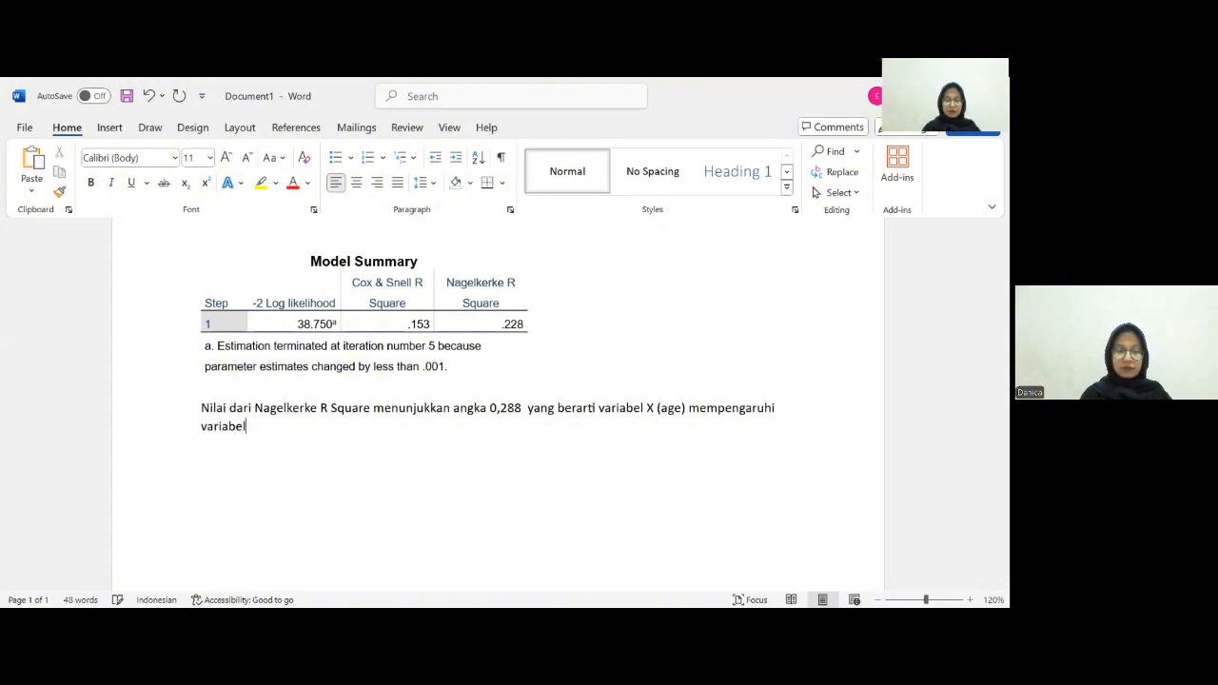
{"action": "type", "text": "Y"}
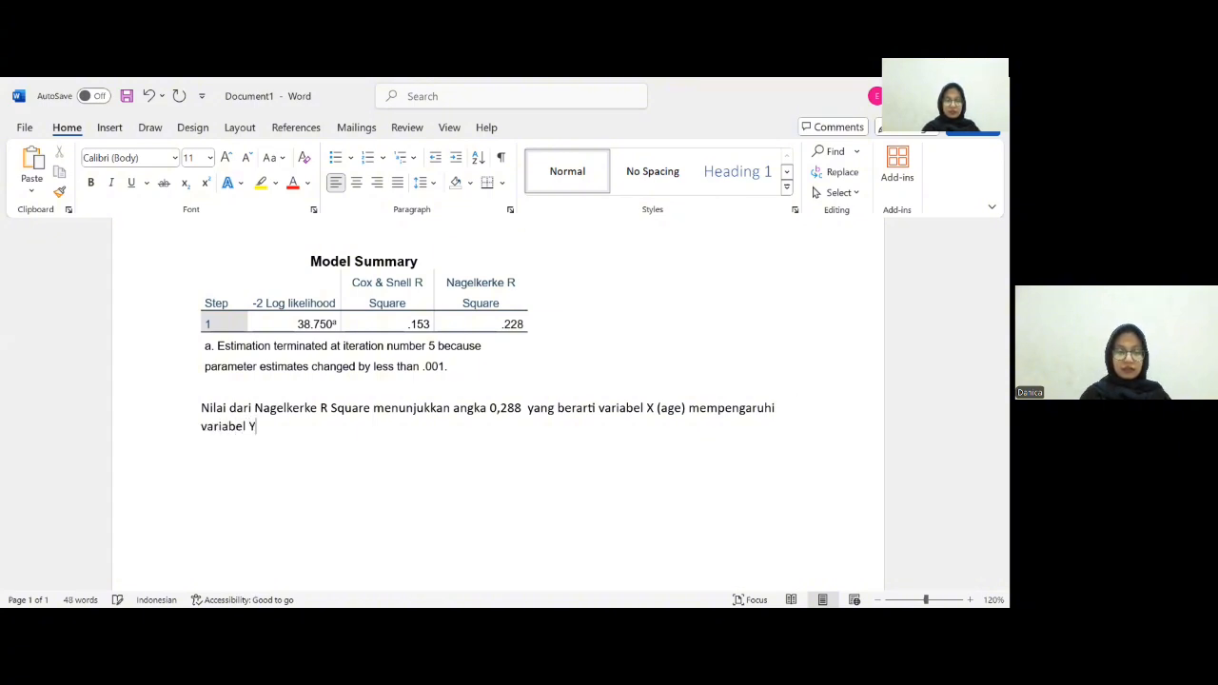
{"action": "type", "text": " ("}
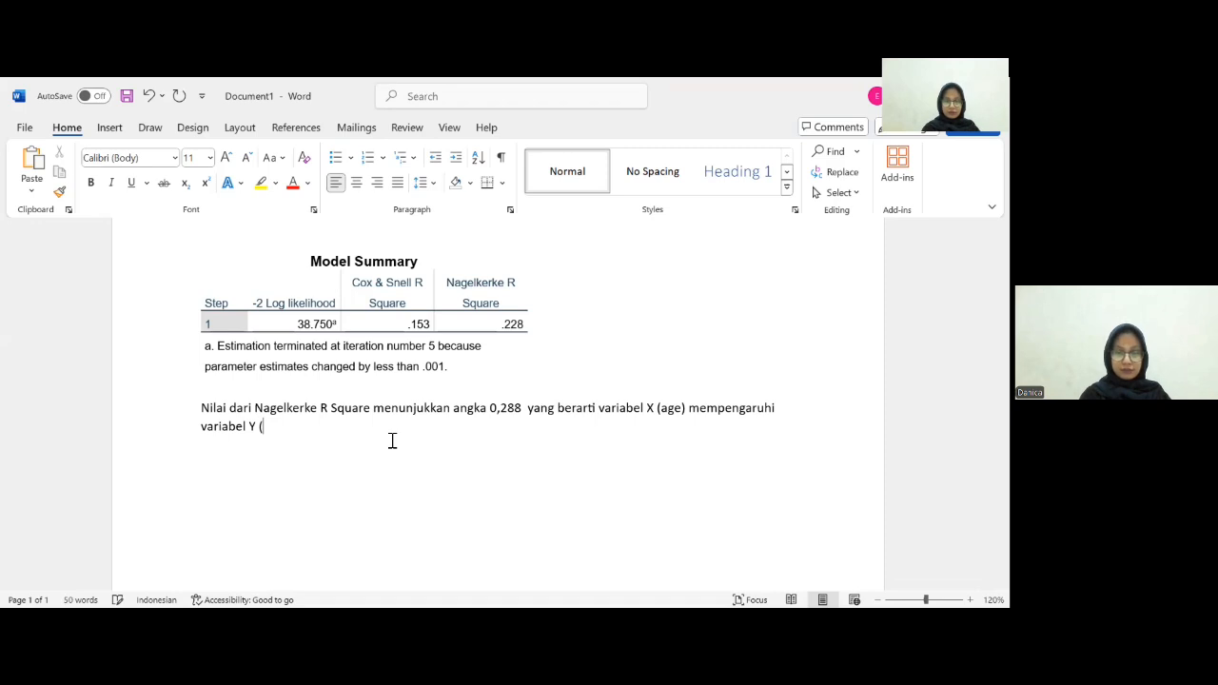
{"action": "type", "text": "subs"}
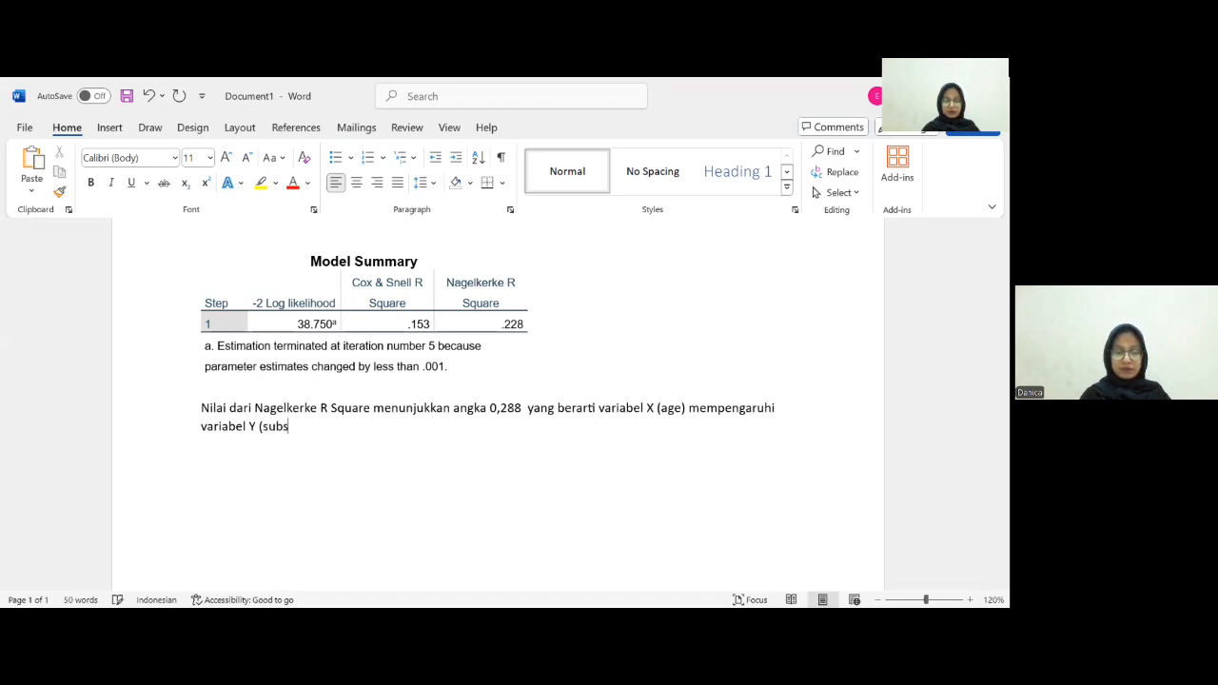
{"action": "type", "text": "cribe) sebesa"}
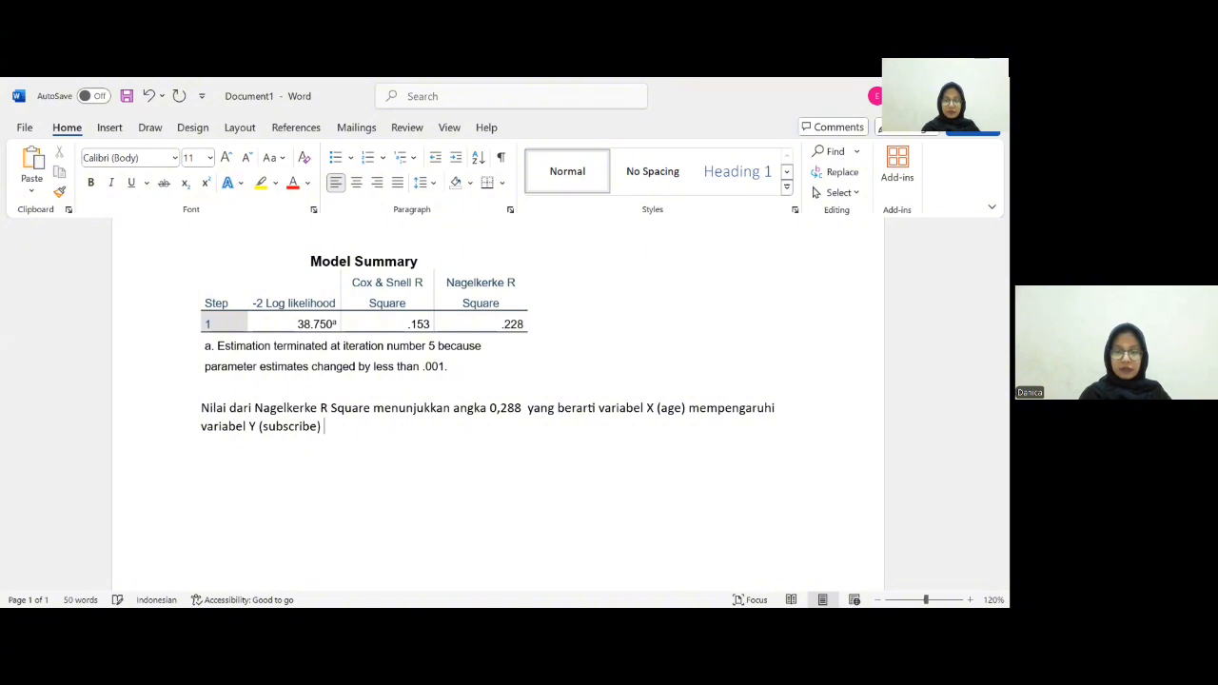
{"action": "type", "text": "r "}
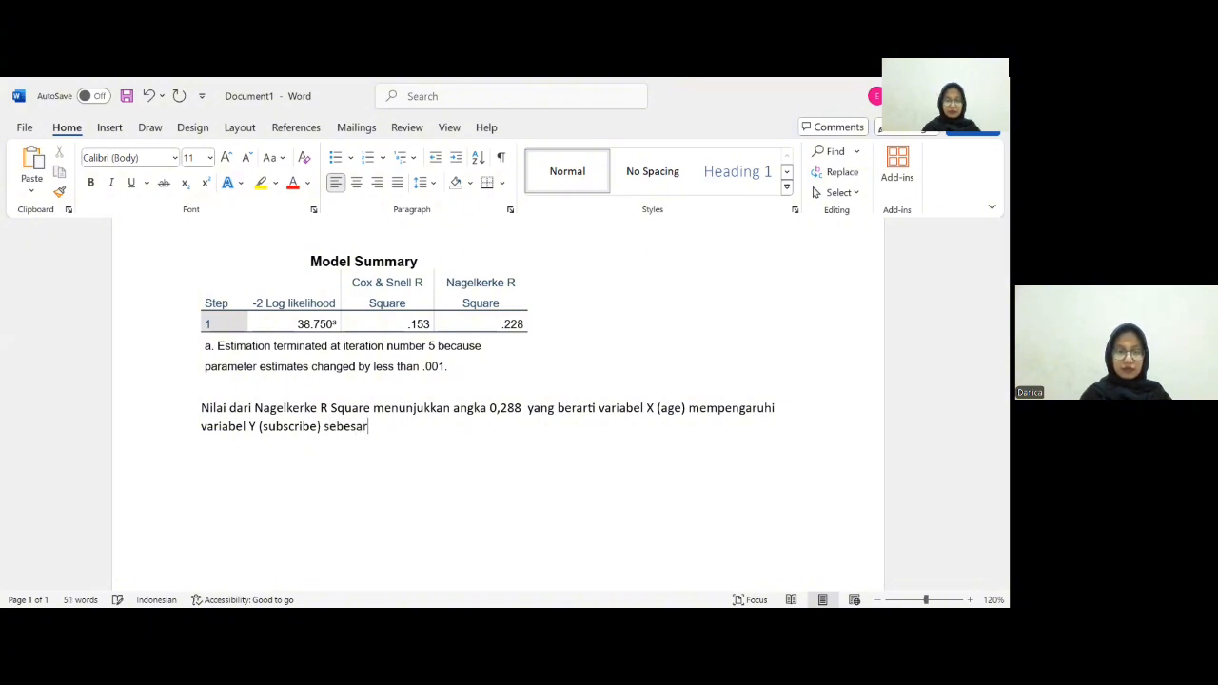
{"action": "type", "text": "2"}
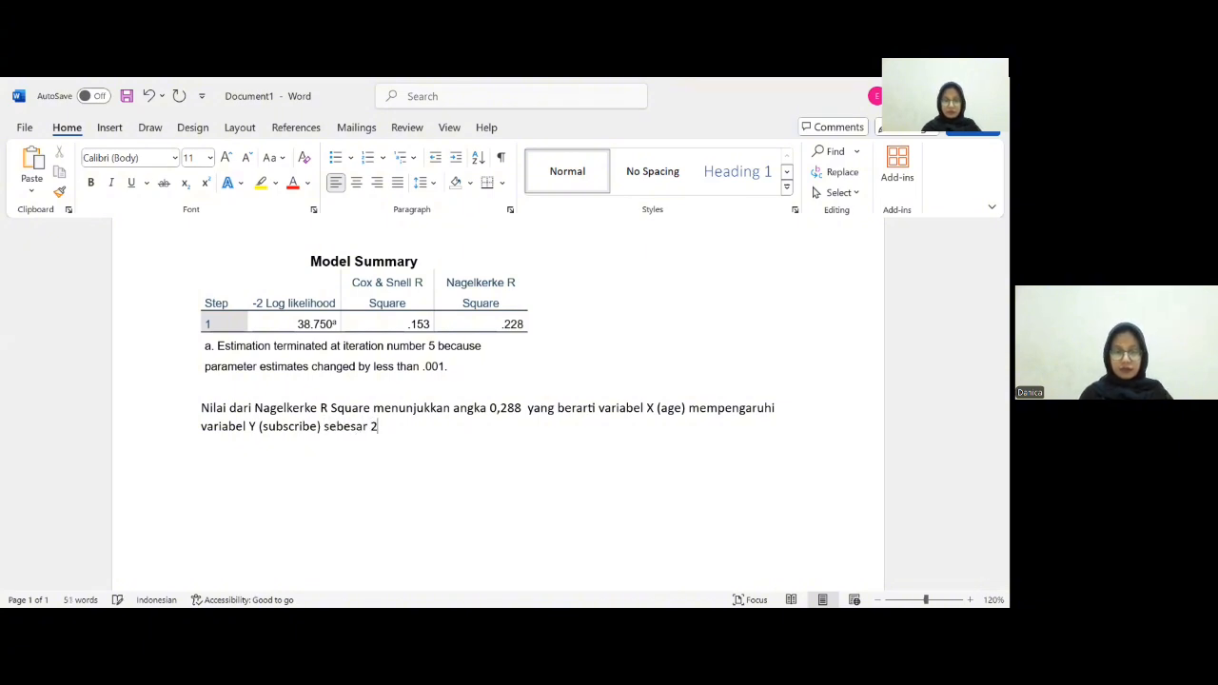
{"action": "type", "text": "2,8"}
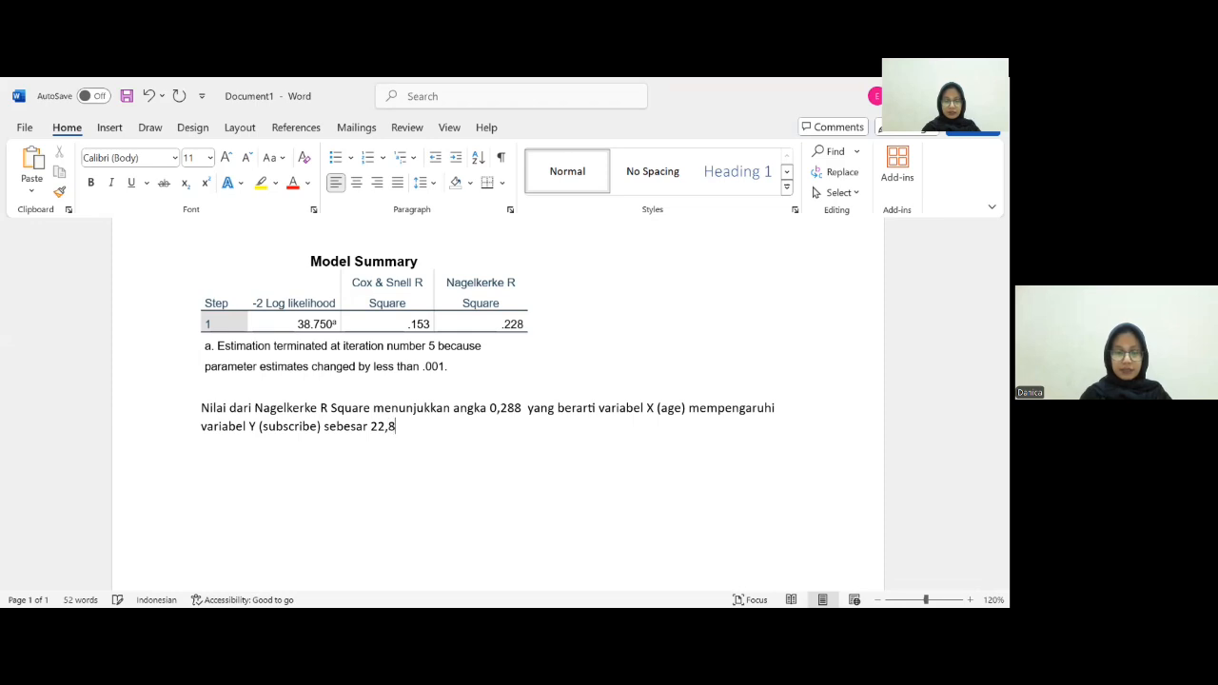
{"action": "type", "text": "%"}
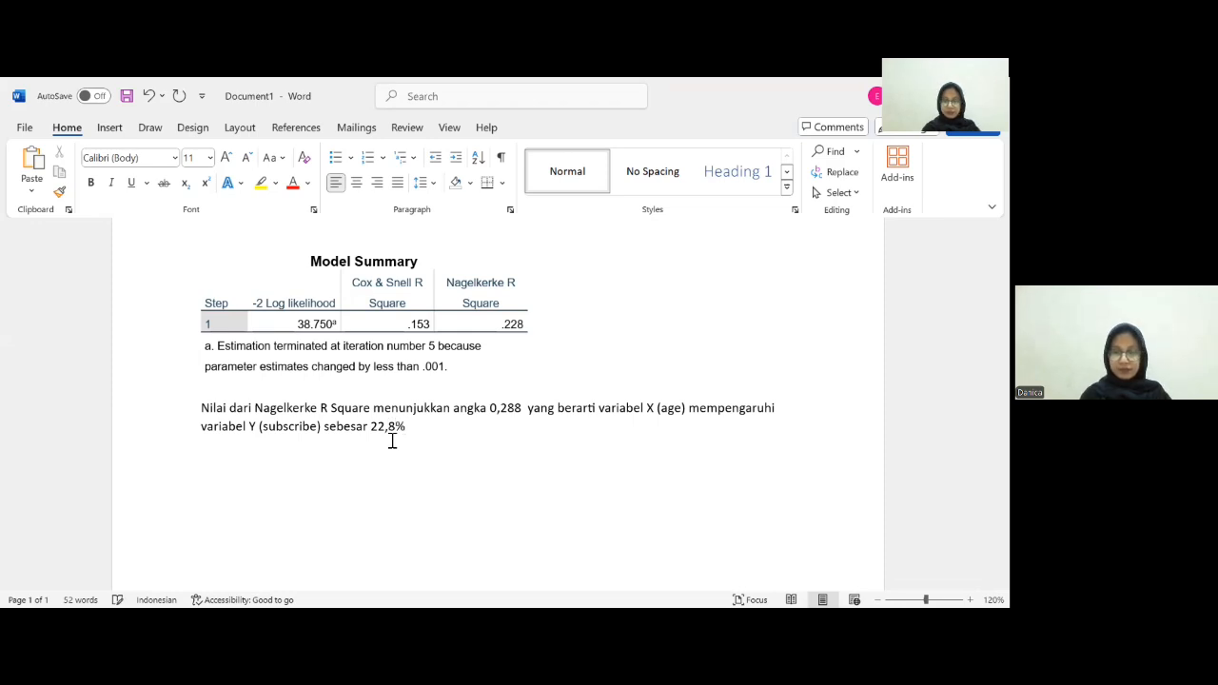
{"action": "type", "text": ". Sed"}
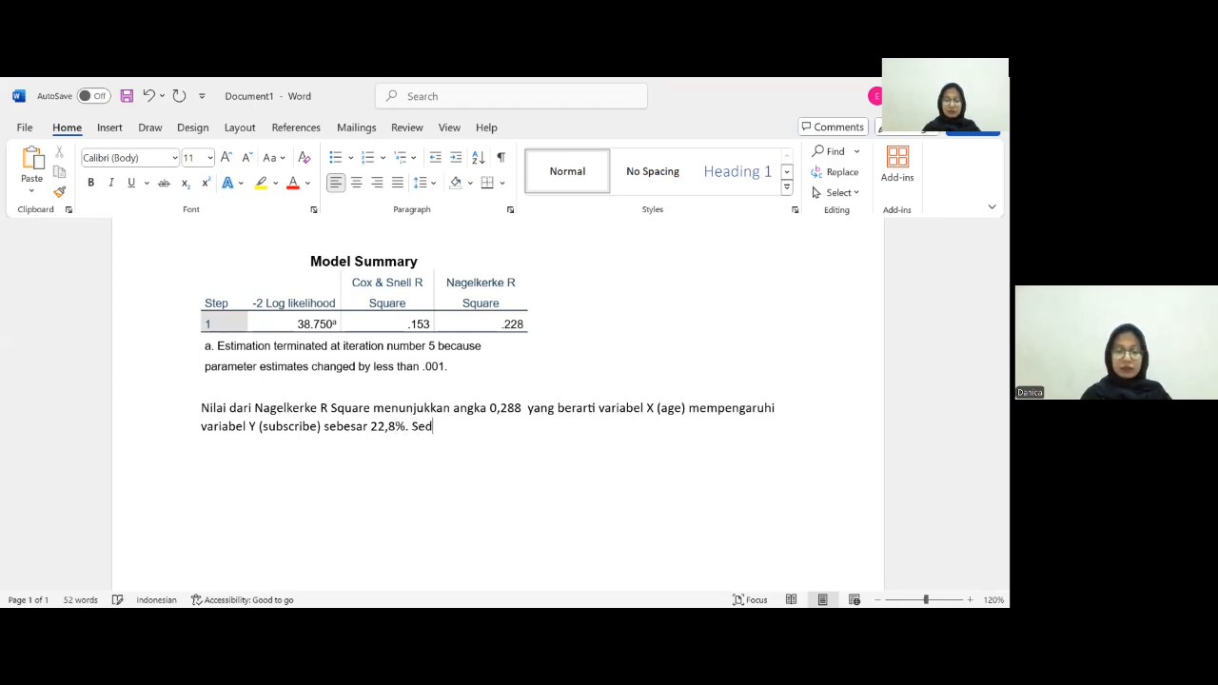
{"action": "type", "text": "angkan "}
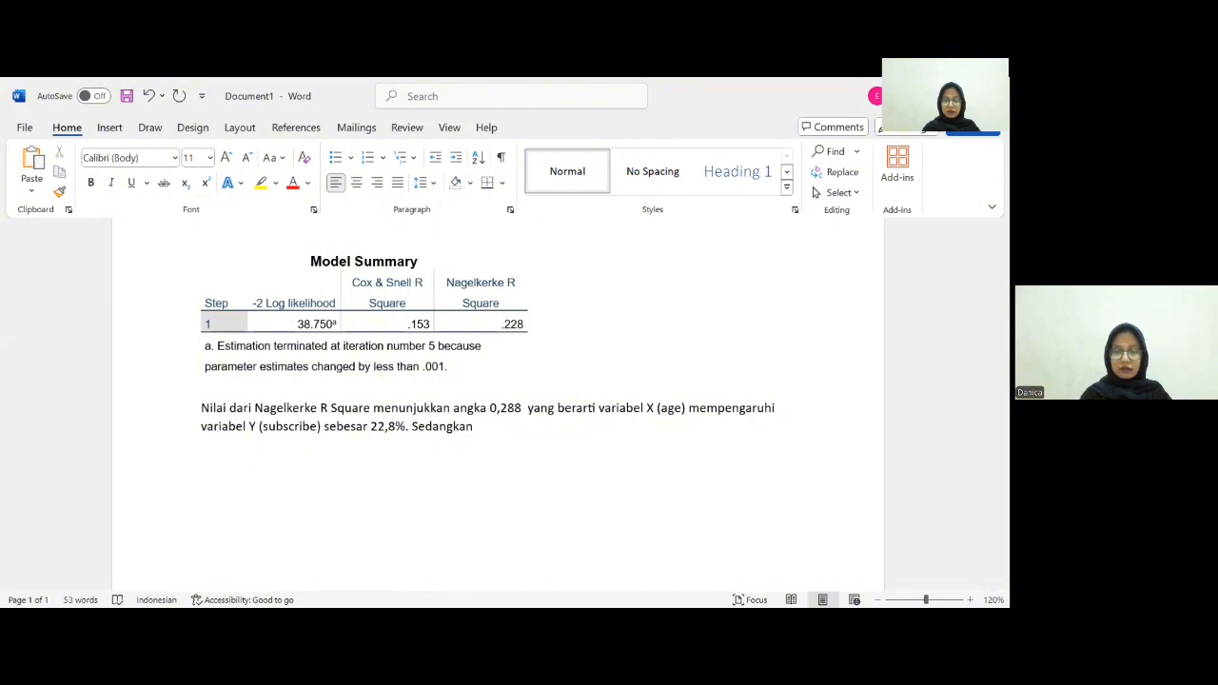
{"action": "type", "text": "sisanya d"}
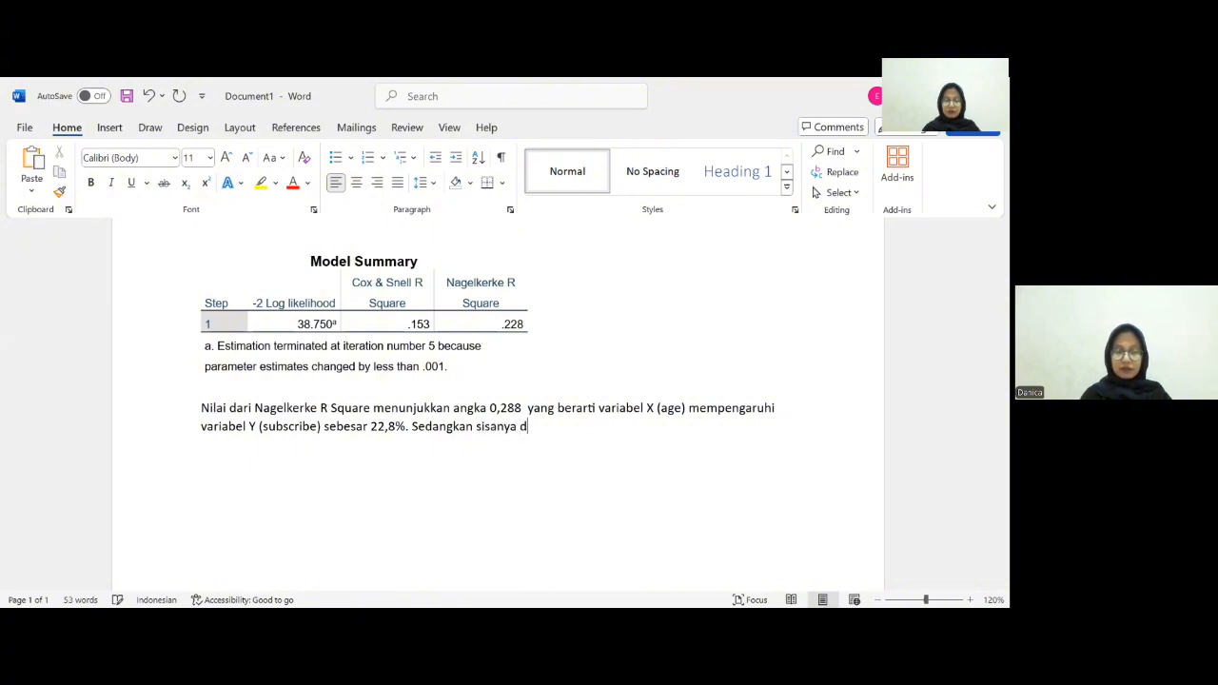
{"action": "type", "text": "ipengaruhi"}
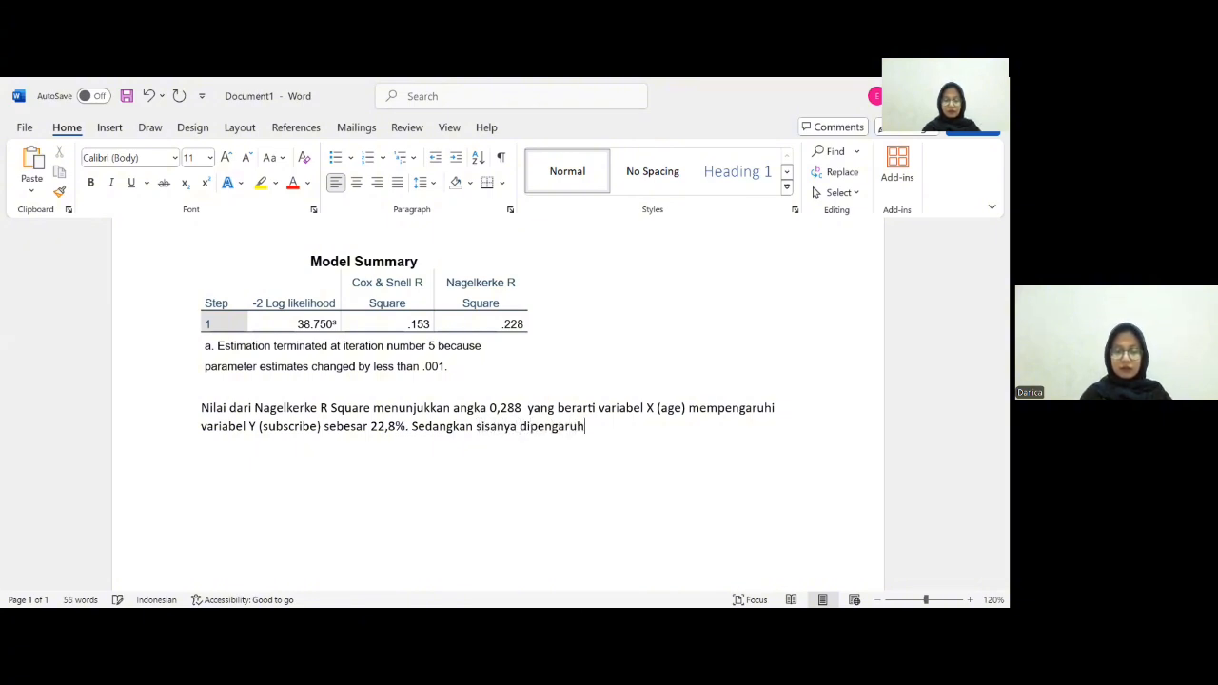
{"action": "type", "text": " olek faktor a"}
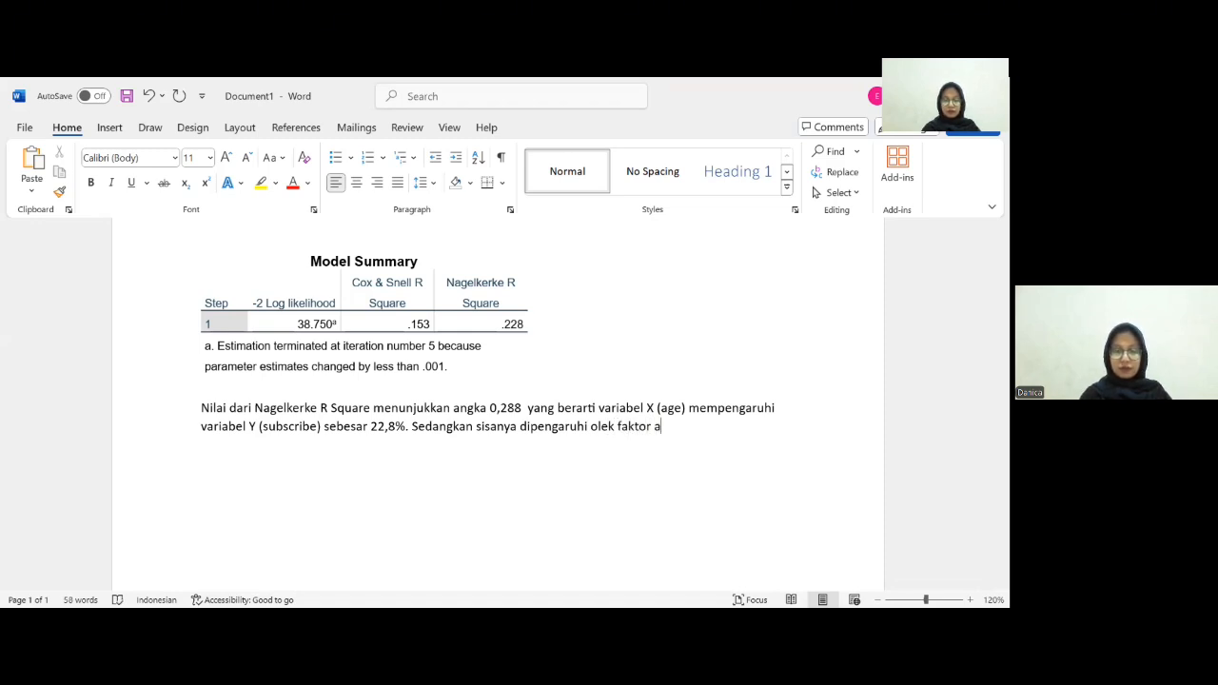
{"action": "type", "text": "tau var"}
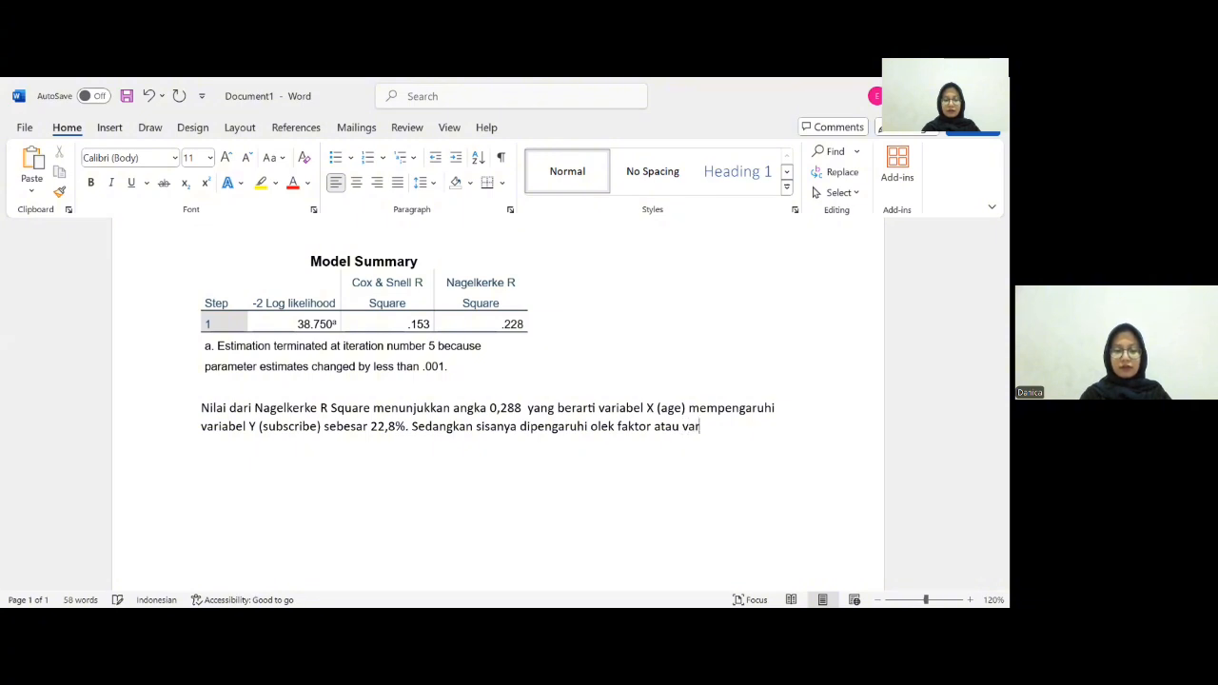
{"action": "type", "text": "iabe"}
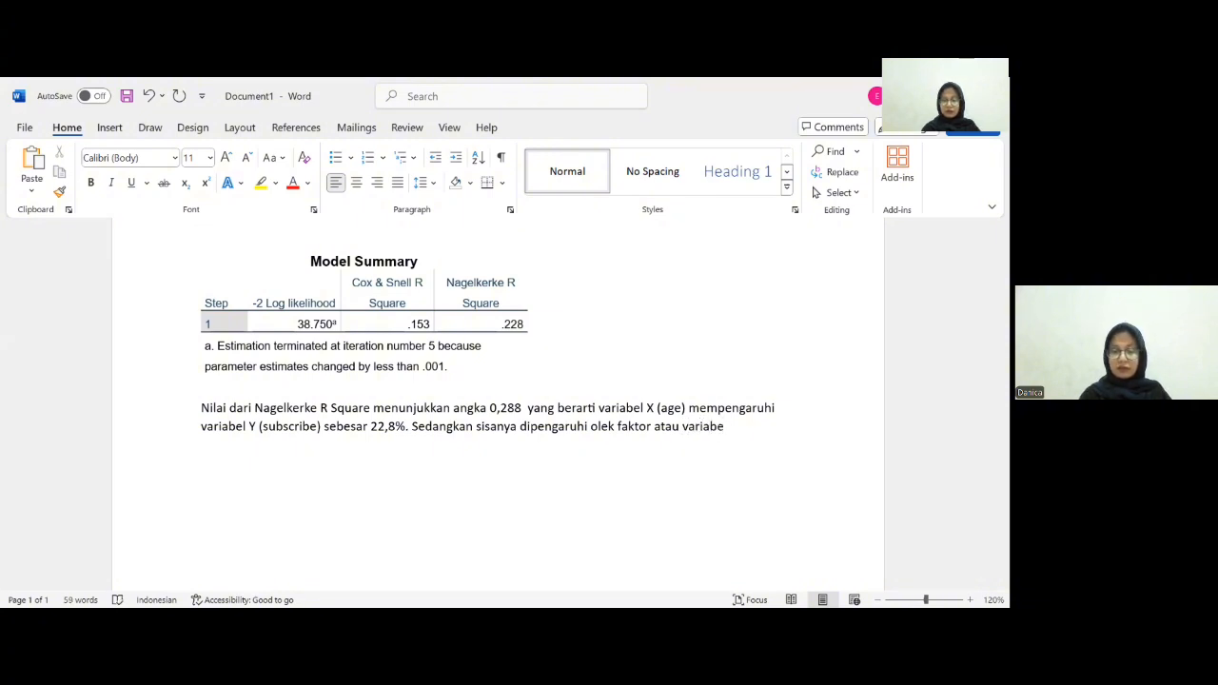
{"action": "type", "text": "l "}
{"action": "type", "text": "lainnya."}
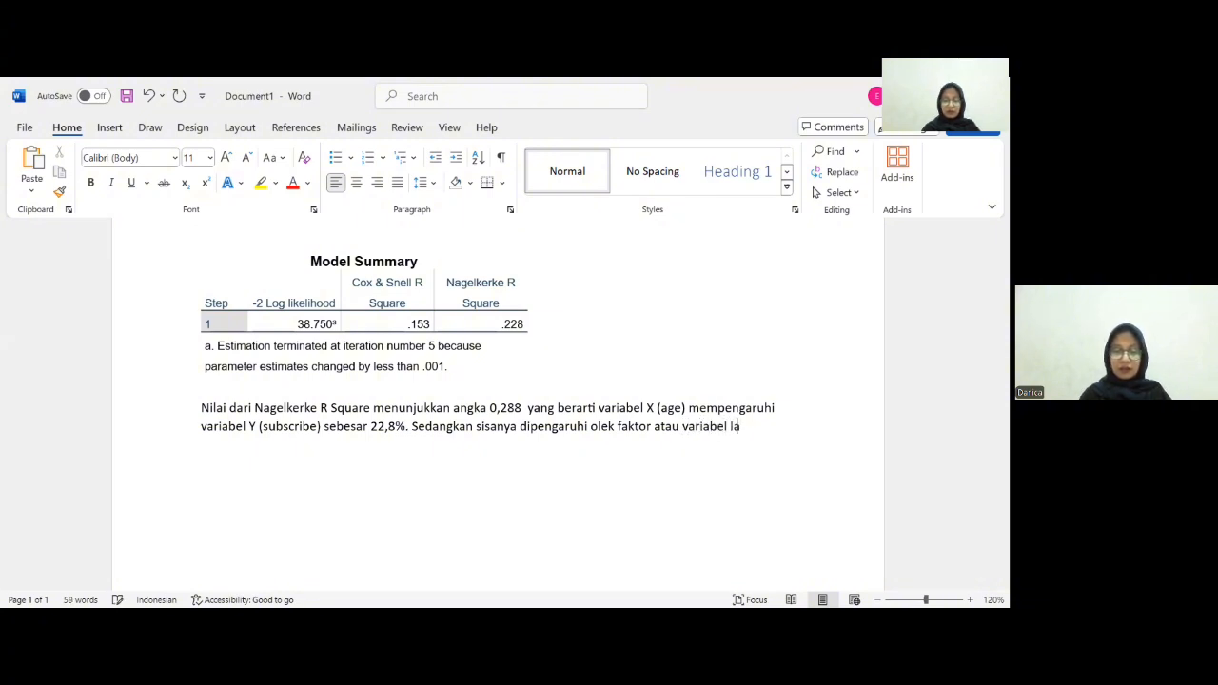
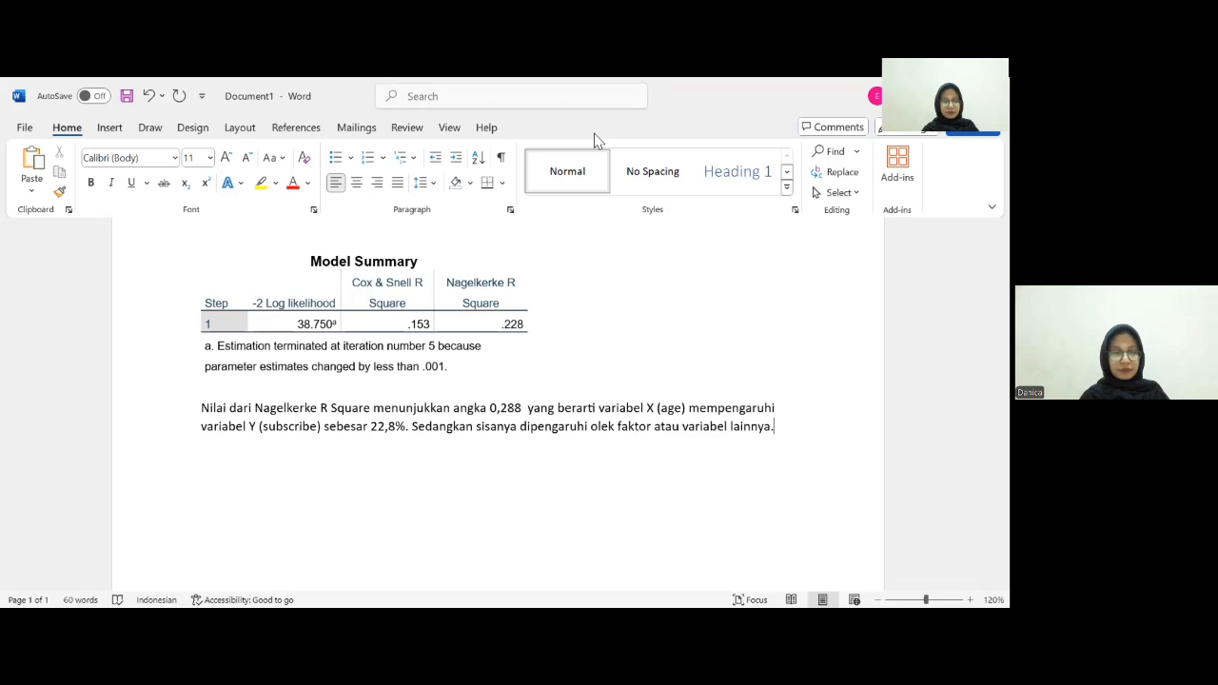
- Switch to SPSS and copy the Hosmer and Lemeshow Test table from the output viewer
{"action": "key", "text": "alt+Tab"}
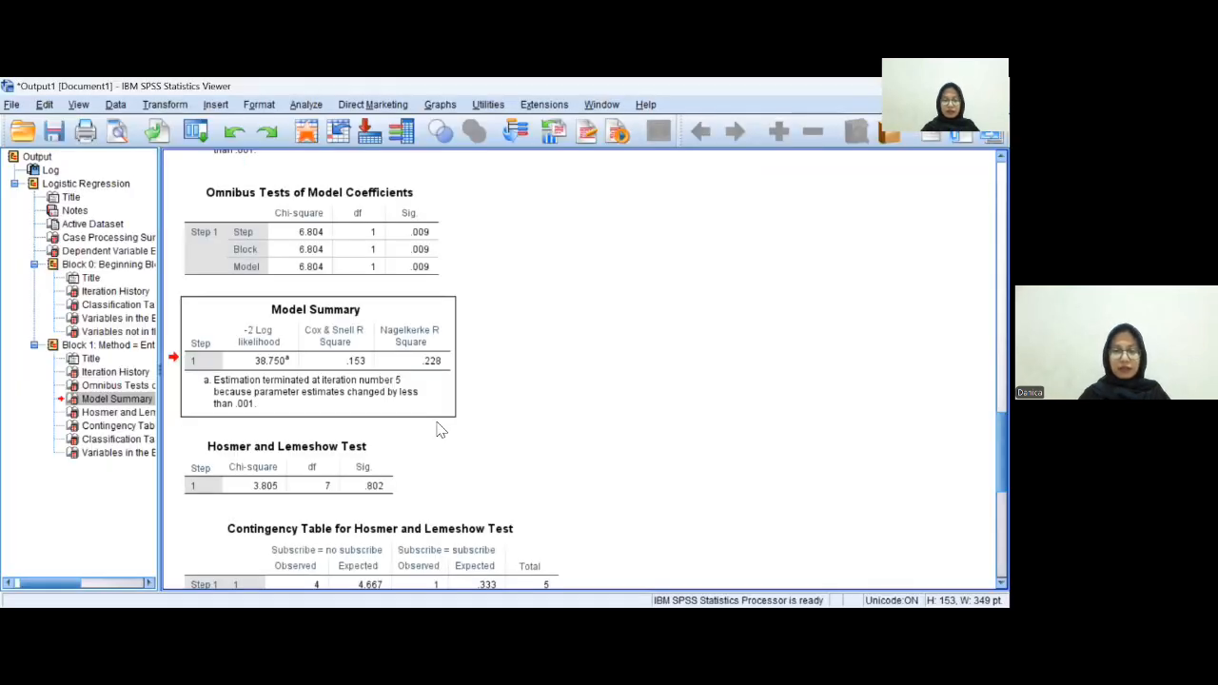
{"action": "scroll", "coordinate": [414, 430], "scroll_direction": "down", "scroll_amount": 3}
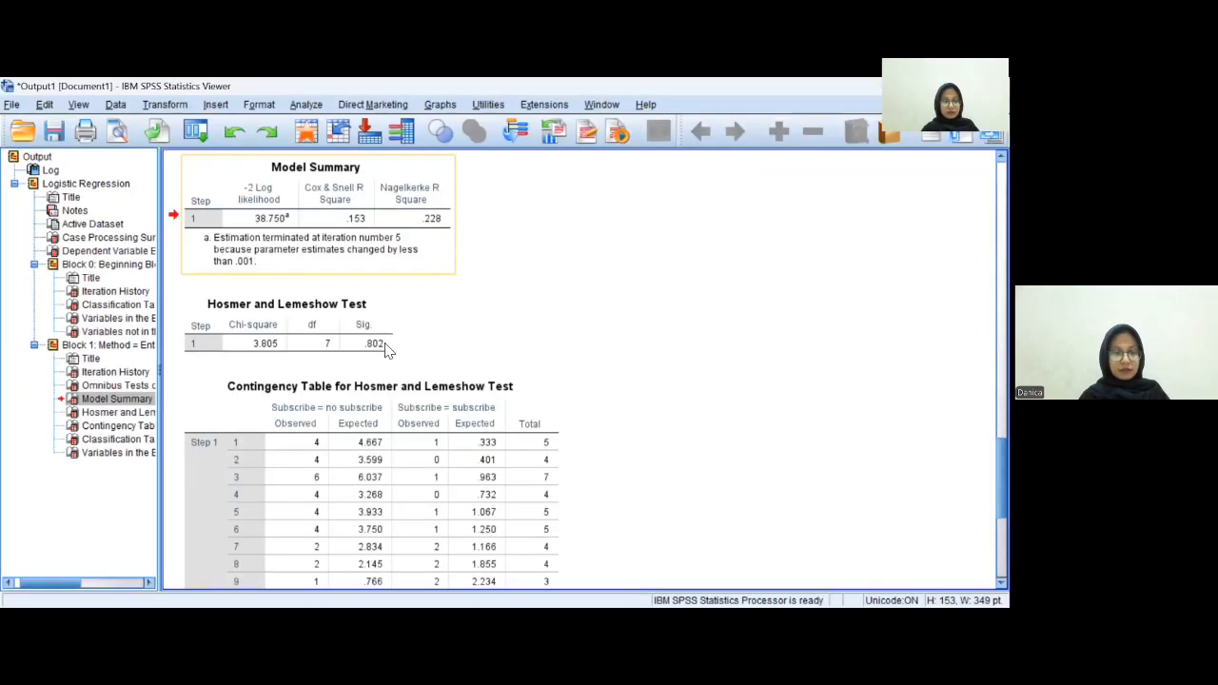
{"action": "left_click", "coordinate": [238, 303]}
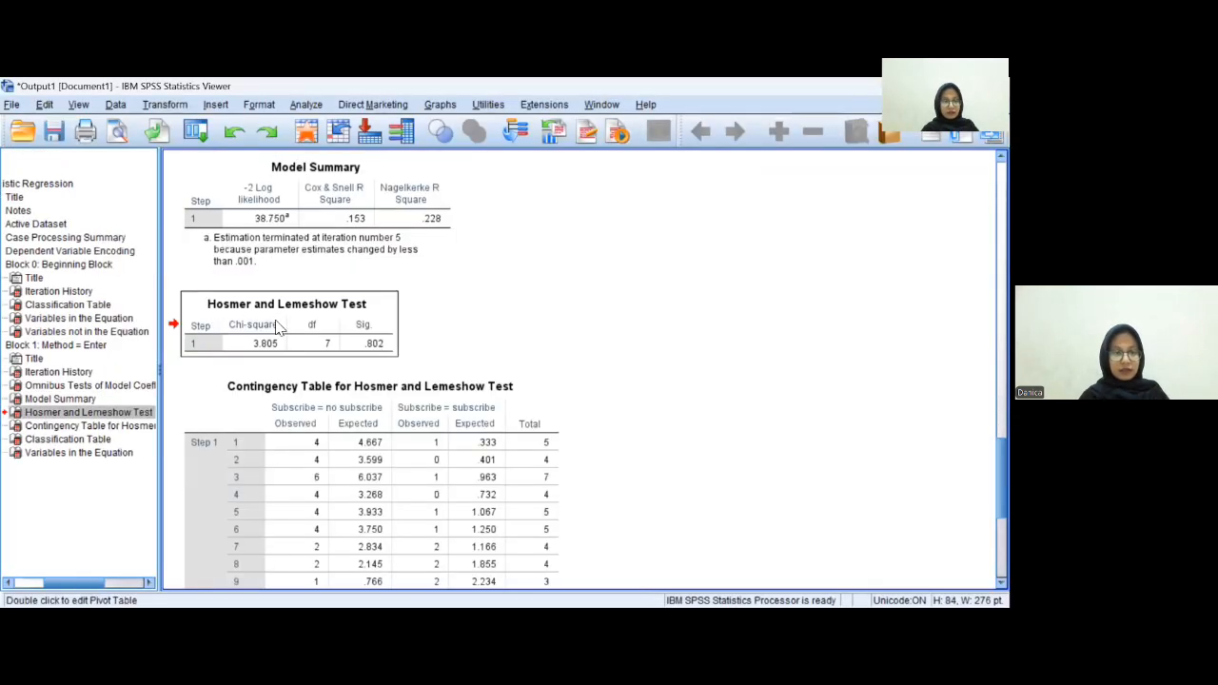
{"action": "right_click", "coordinate": [386, 302]}
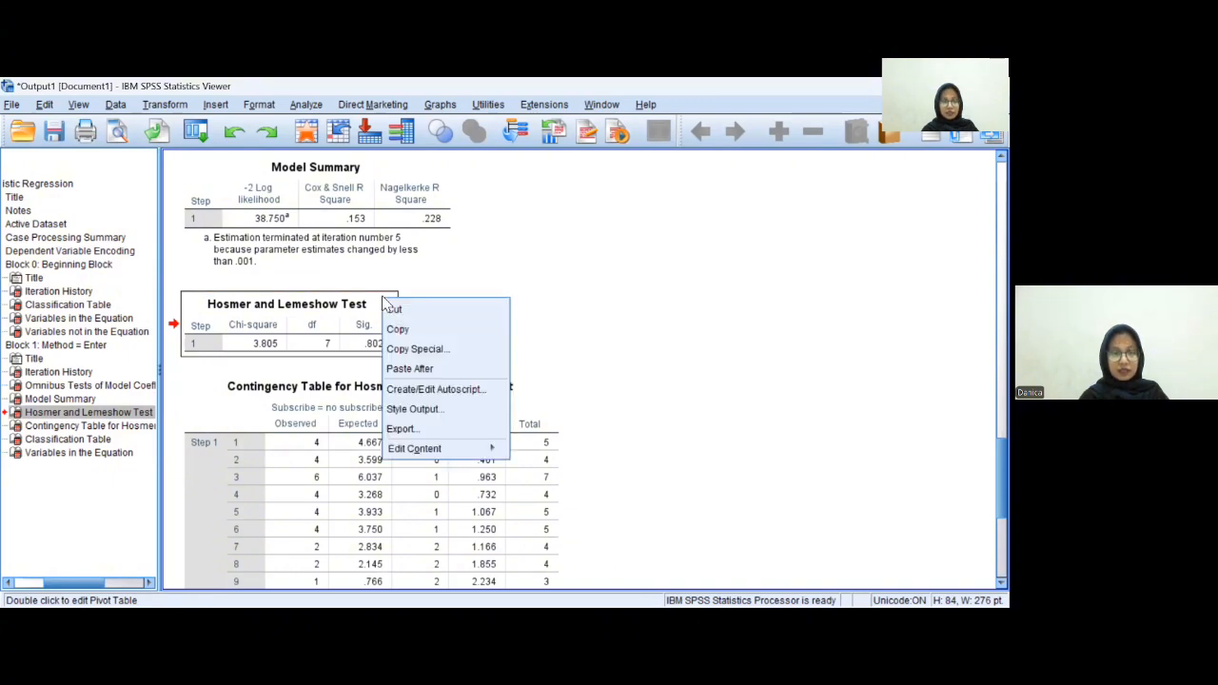
{"action": "left_click", "coordinate": [407, 329]}
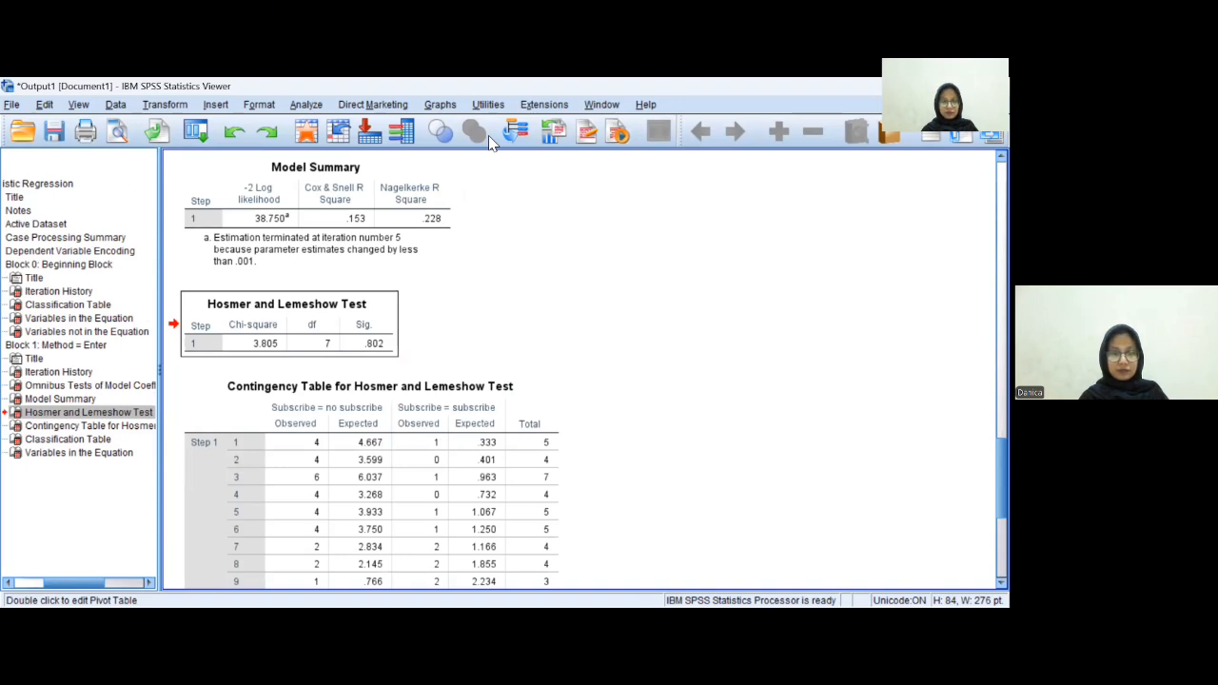
- Switch to Word and paste the Hosmer and Lemeshow Test table two lines below the paragraph, keeping source formatting
{"action": "key", "text": "alt+Tab"}
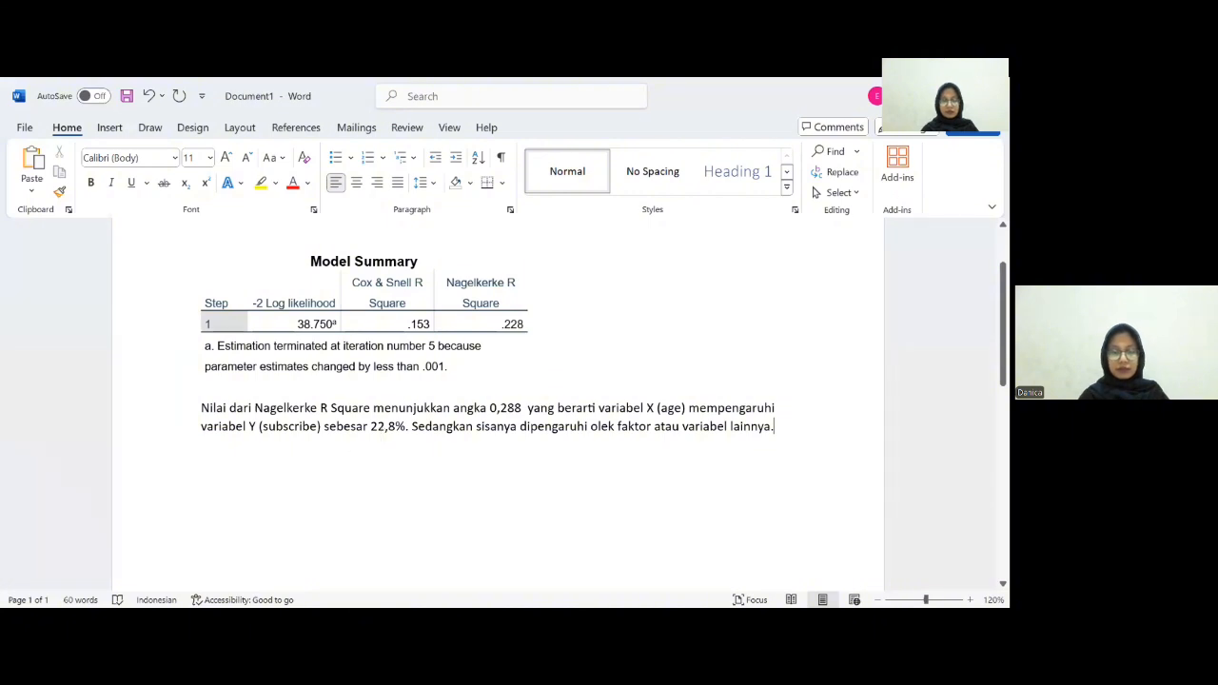
{"action": "key", "text": "Return"}
{"action": "key", "text": "Return"}
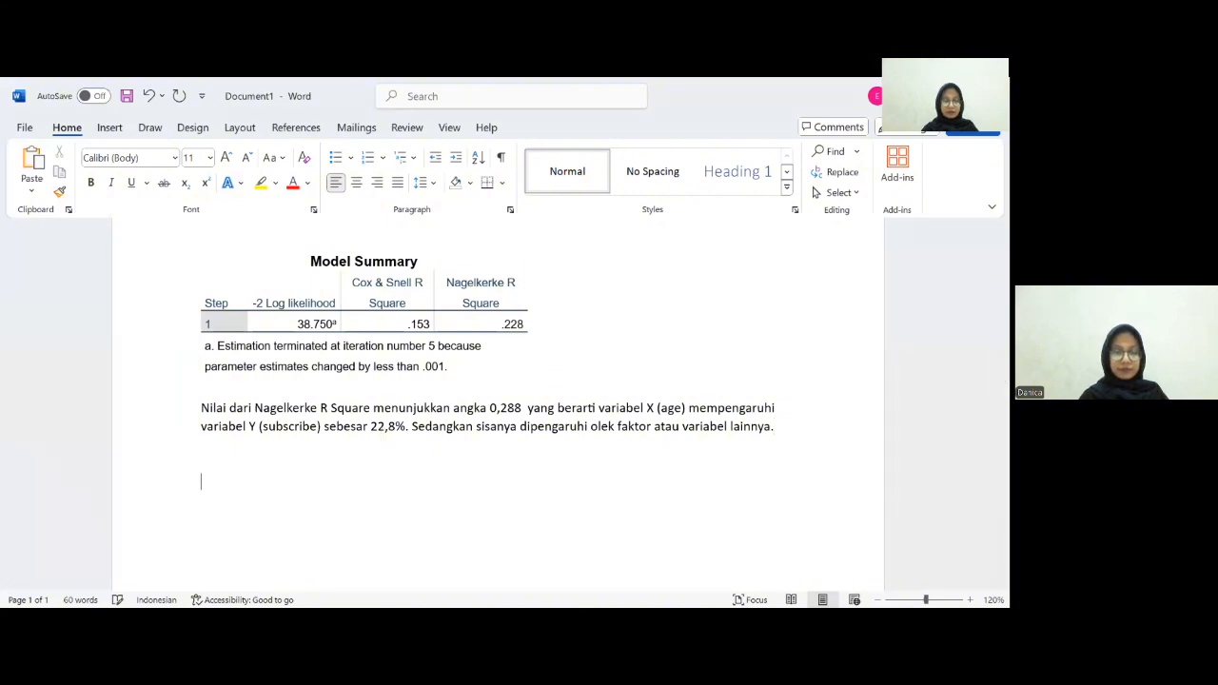
{"action": "right_click", "coordinate": [210, 496]}
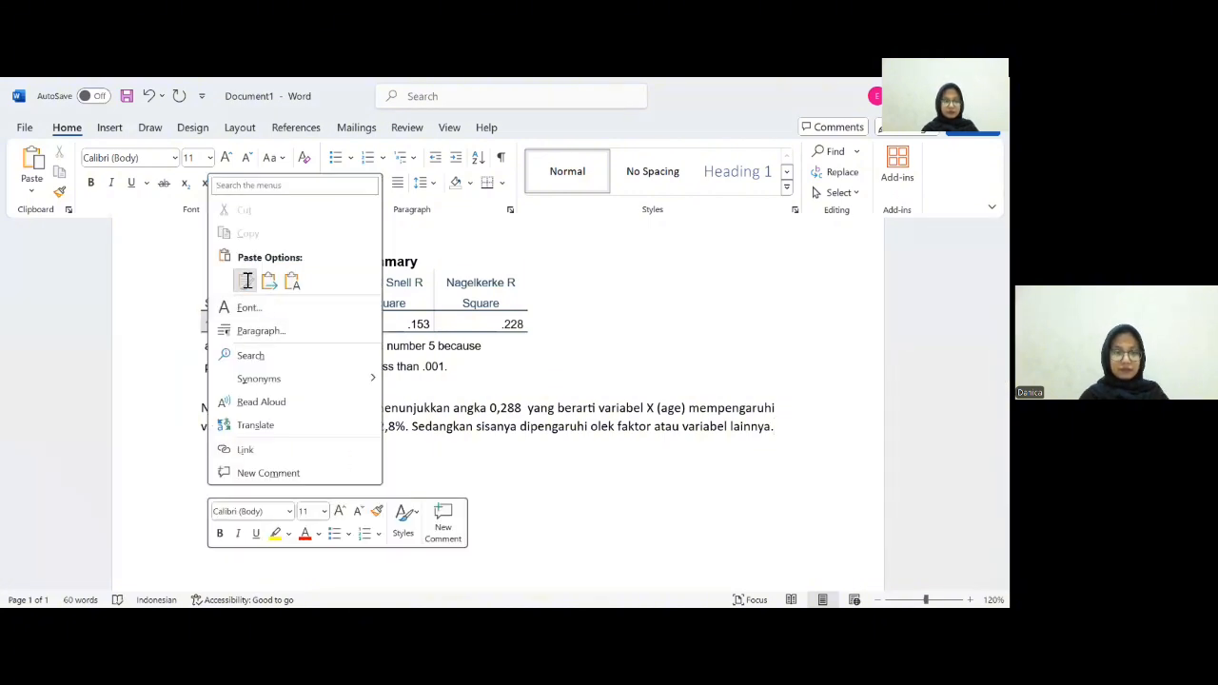
{"action": "left_click", "coordinate": [244, 280]}
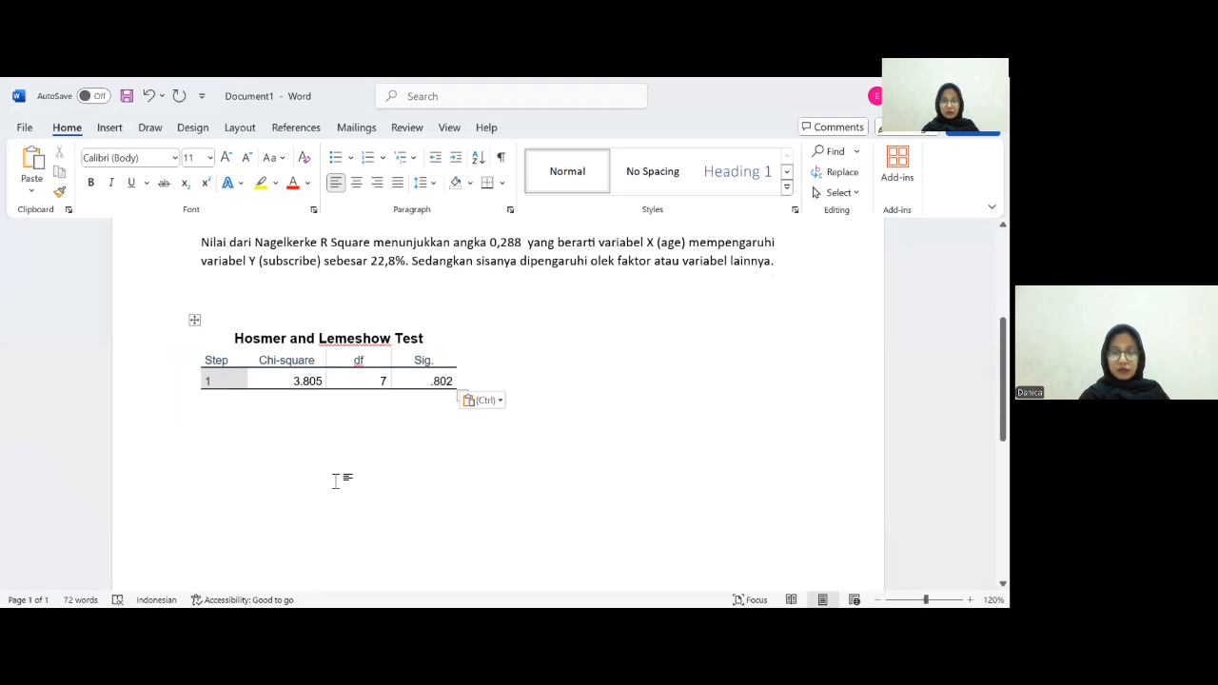
- Write the null hypothesis line "H0 = Data yang digunakan fit dengan model" below the table
{"action": "type", "text": "H"}
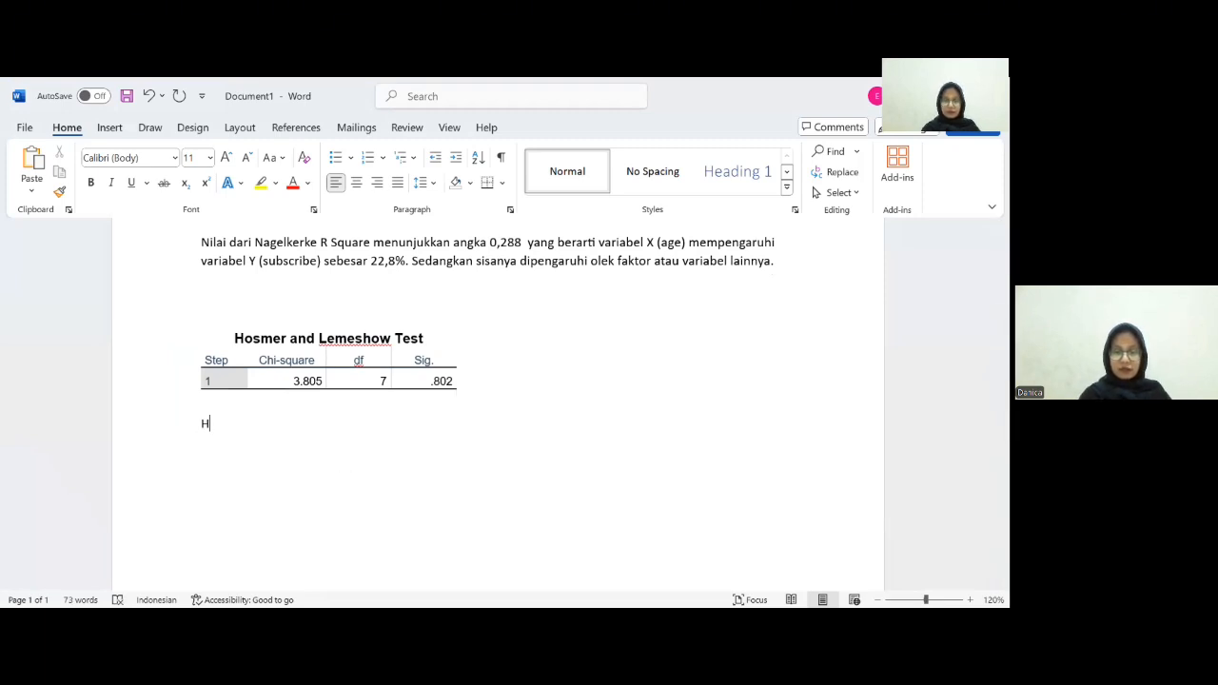
{"action": "type", "text": "0 "}
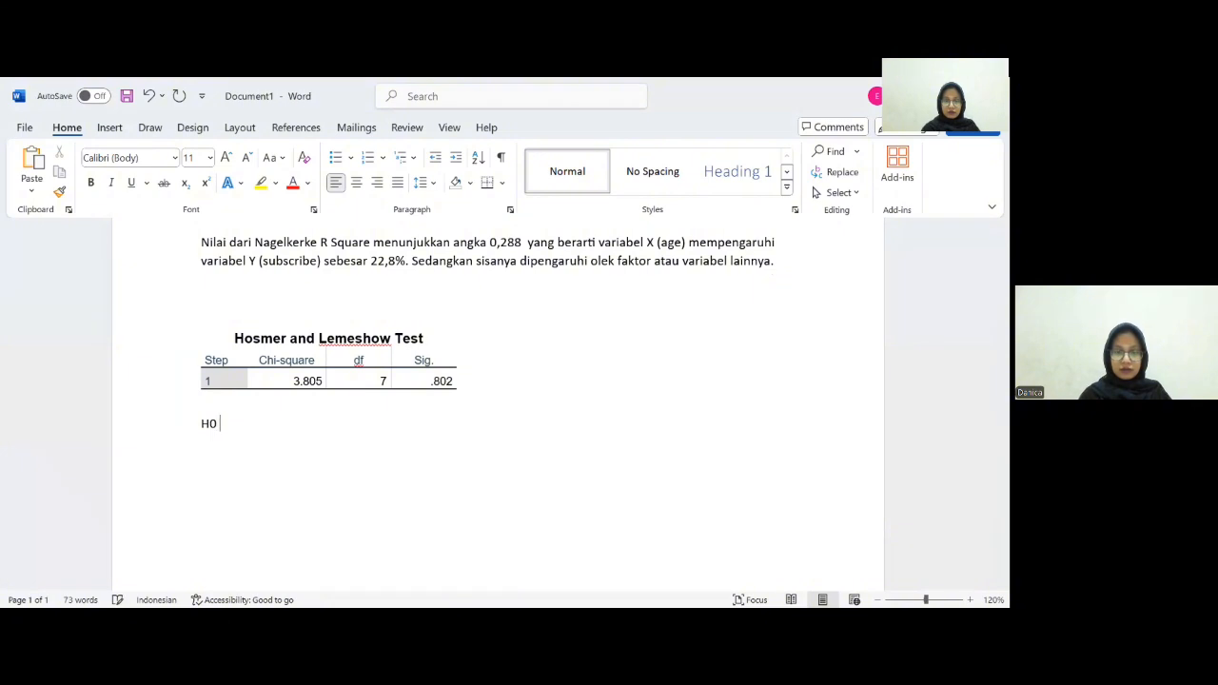
{"action": "type", "text": "= Data "}
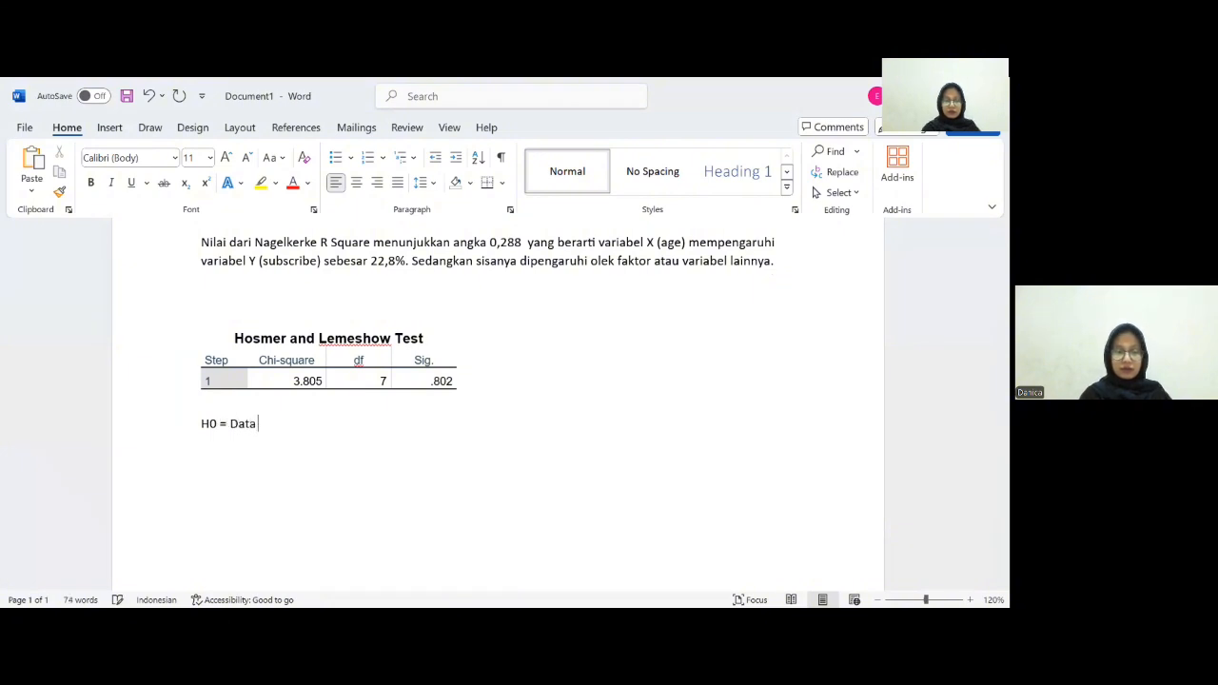
{"action": "type", "text": "yang digunakan "}
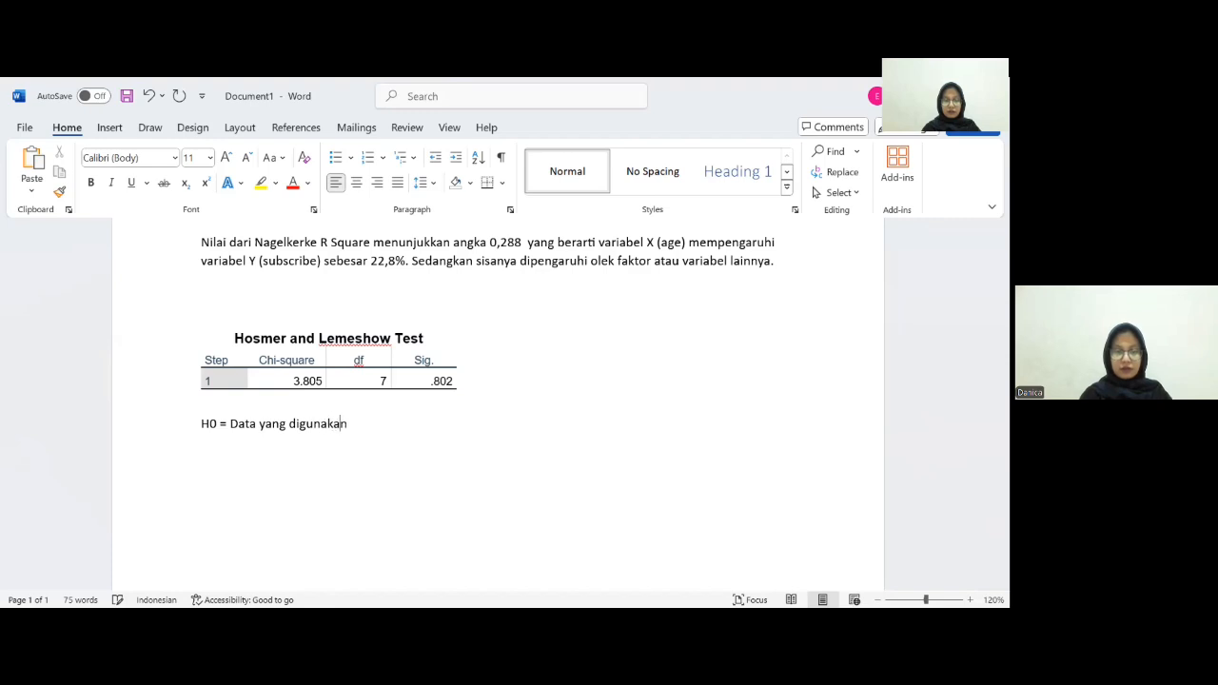
{"action": "type", "text": "fi"}
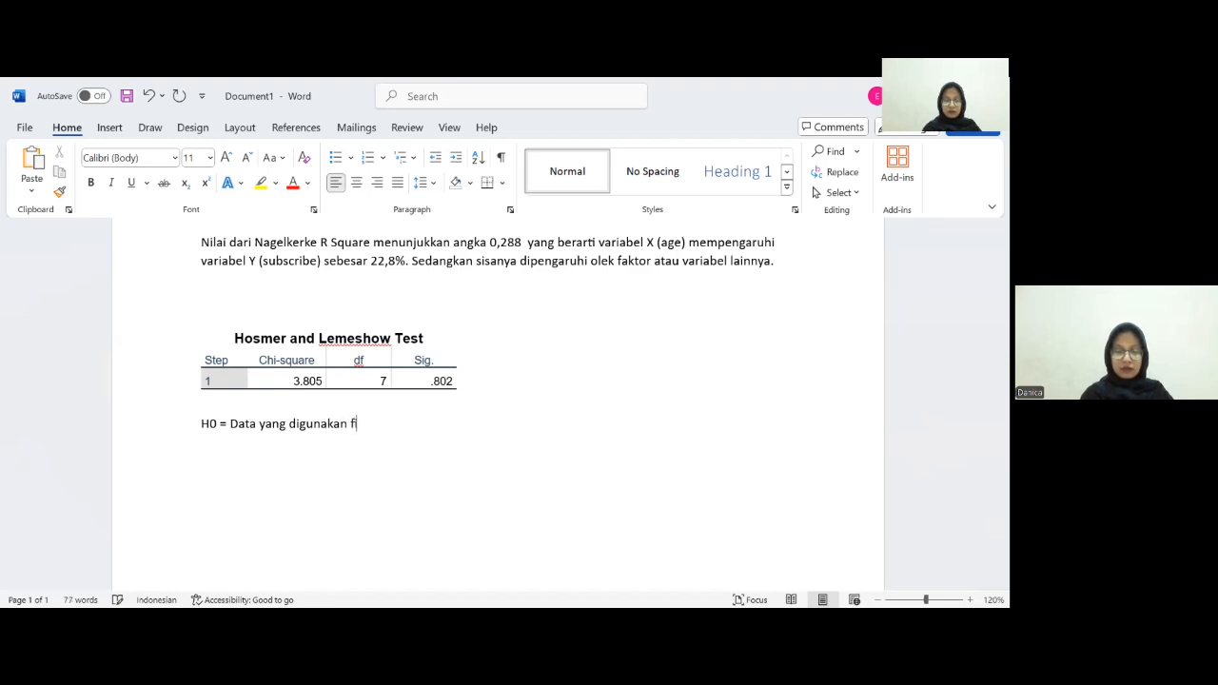
{"action": "type", "text": "t den"}
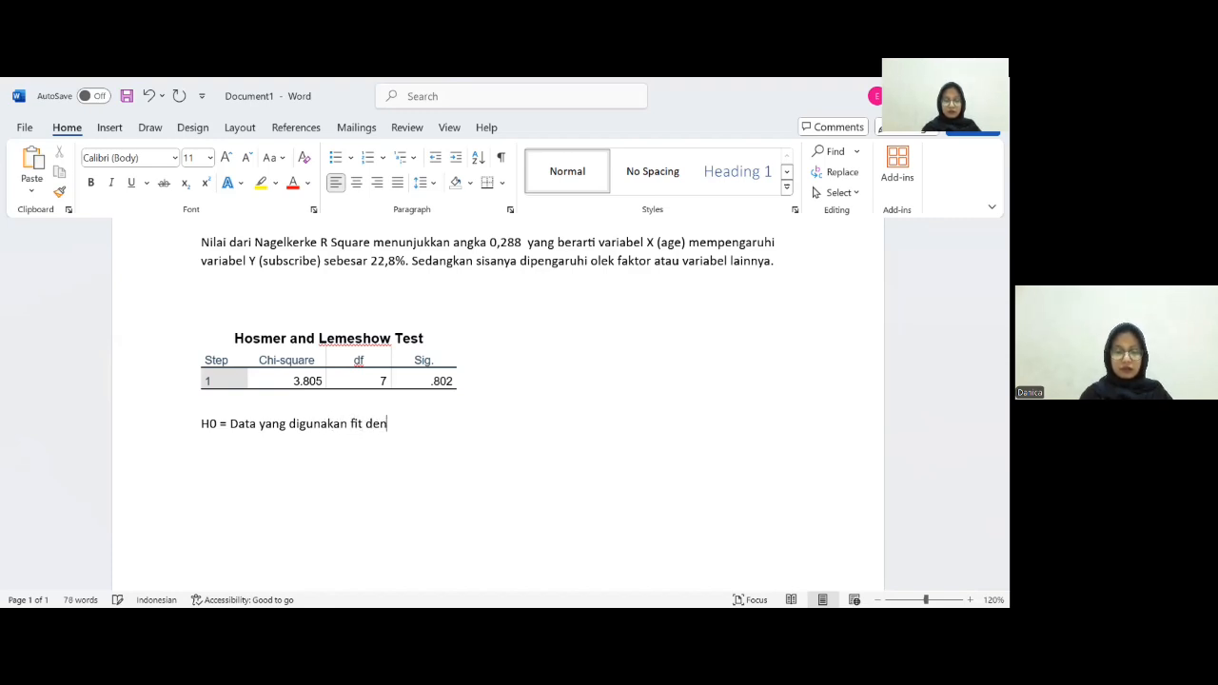
{"action": "type", "text": "gan model"}
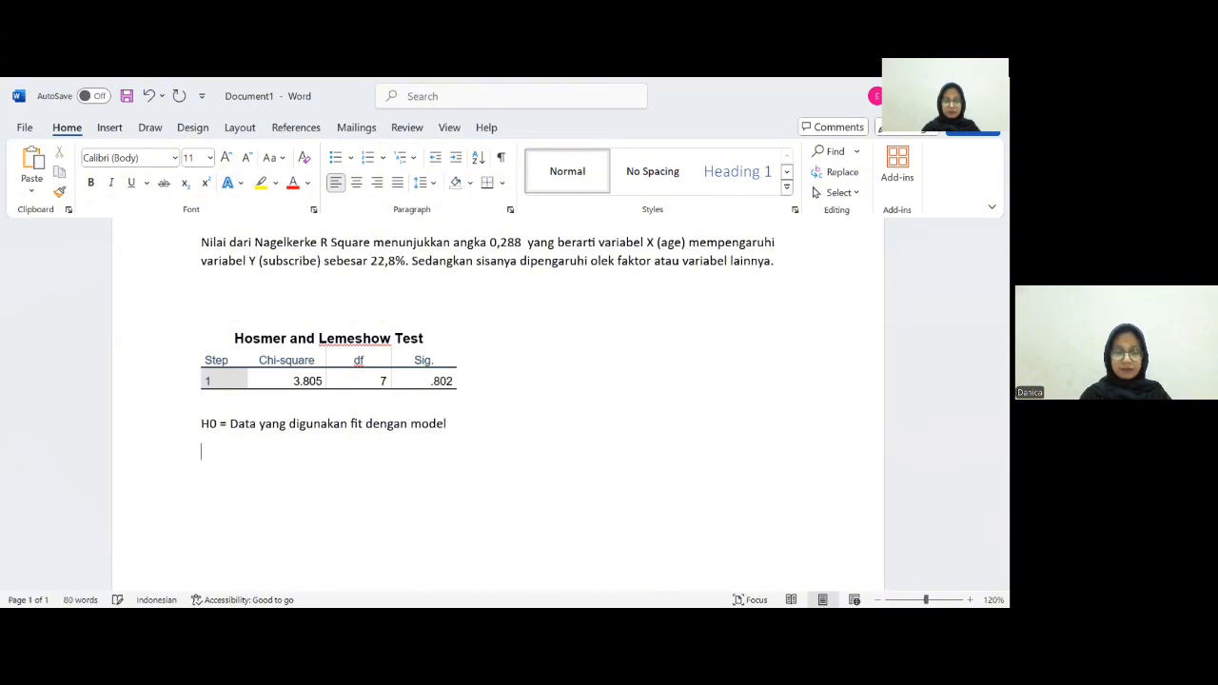
- On a new line, write the alternative hypothesis "H1 = Data yang digunakan tidak fit dengan model"
{"action": "key", "text": "Return"}
{"action": "type", "text": "H1 = Da"}
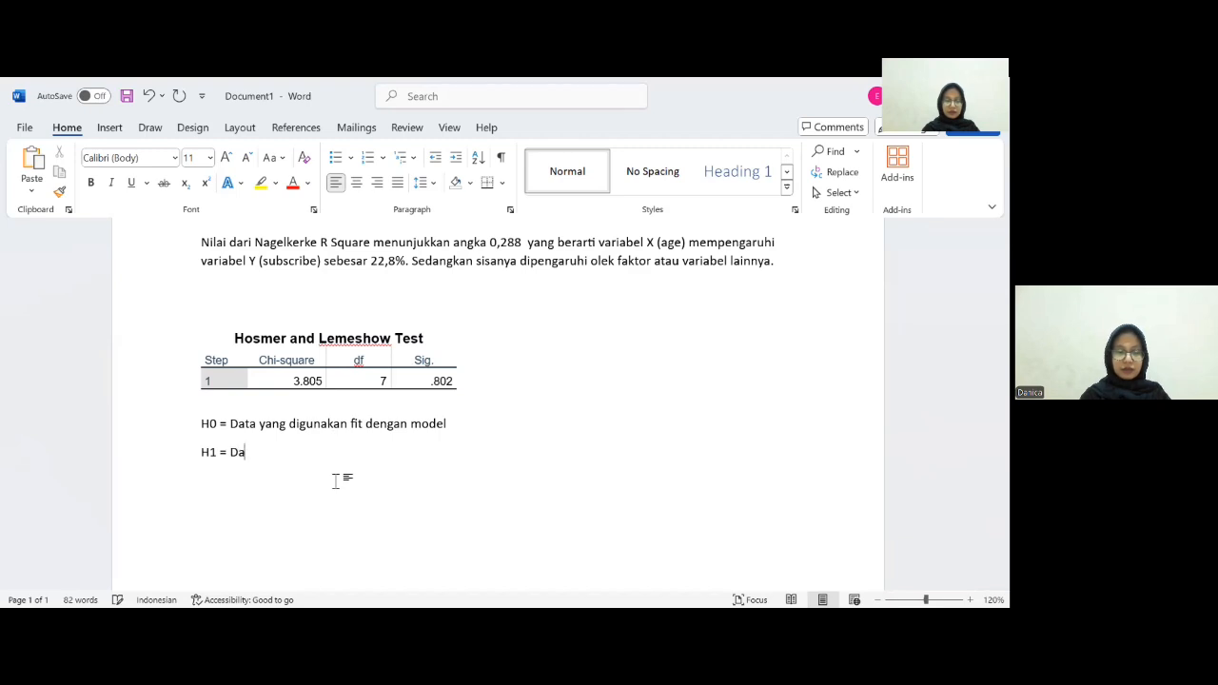
{"action": "type", "text": "ta yang dif"}
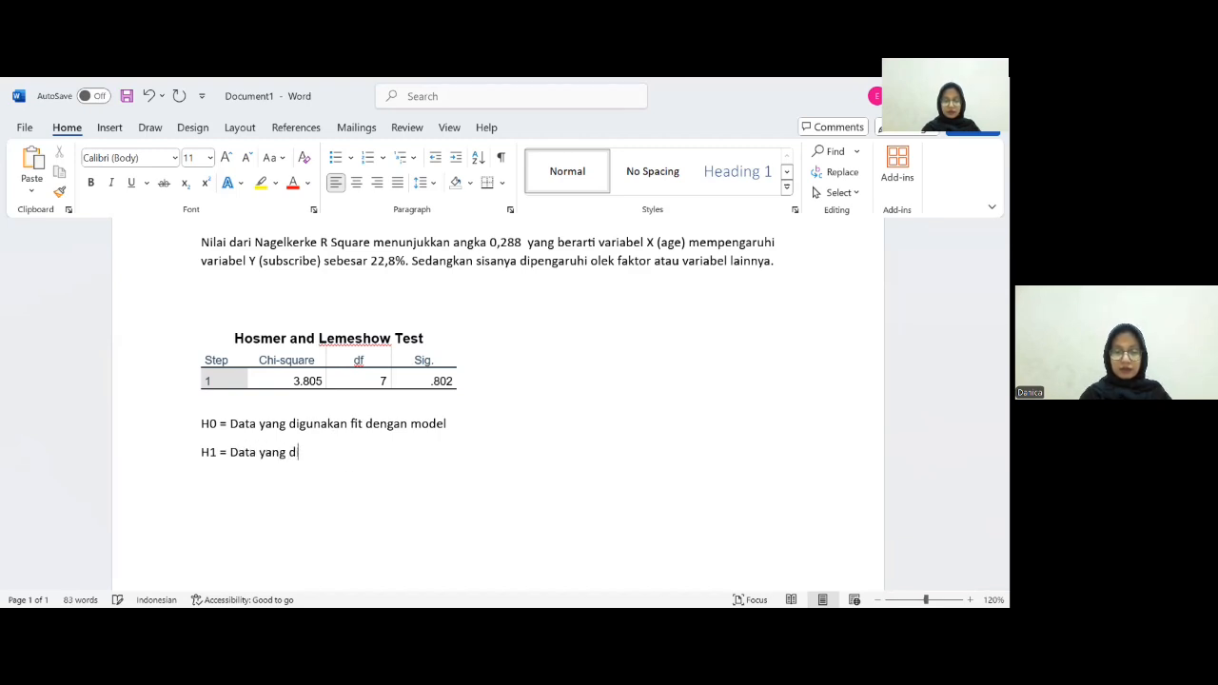
{"action": "key", "text": "BackSpace"}
{"action": "type", "text": "gunakan tidak fit"}
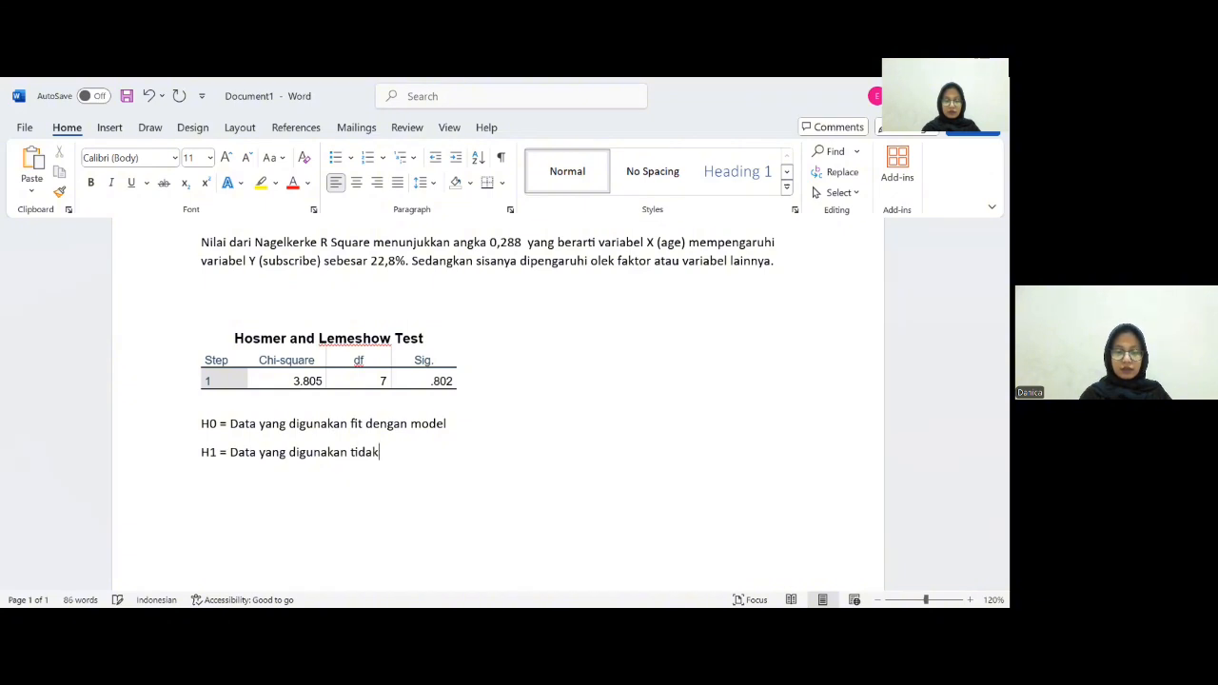
{"action": "key", "text": "BackSpace"}
{"action": "type", "text": "t"}
{"action": "type", "text": " dengan"}
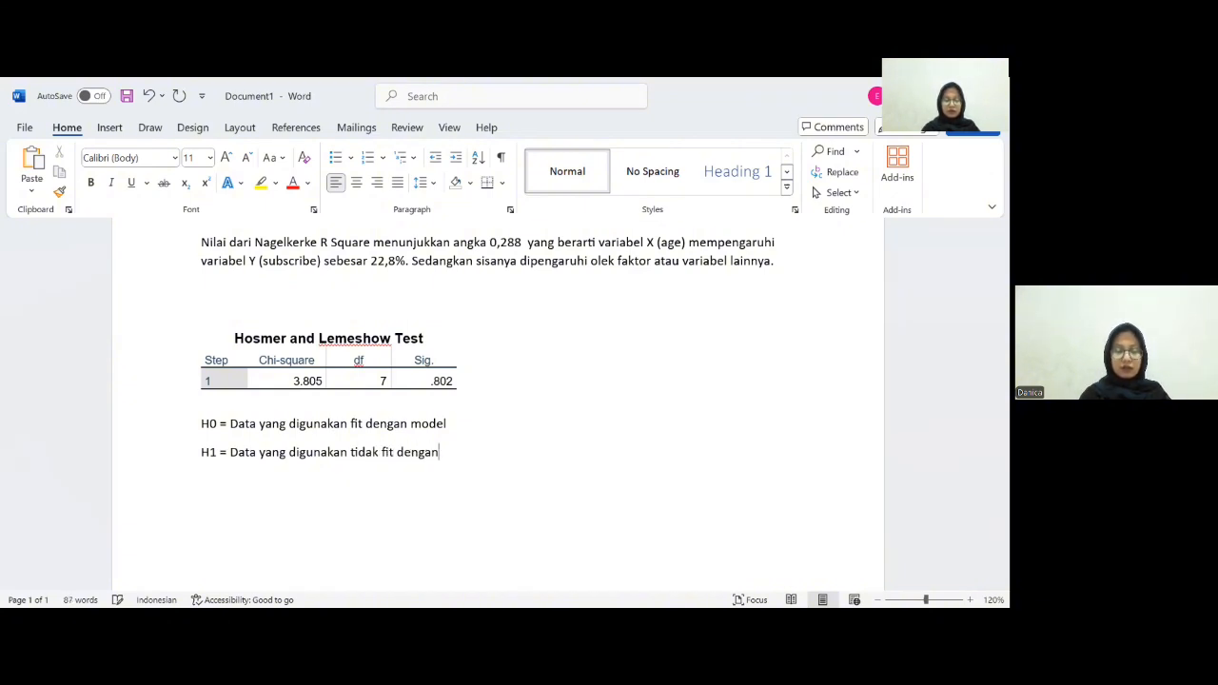
{"action": "type", "text": " model"}
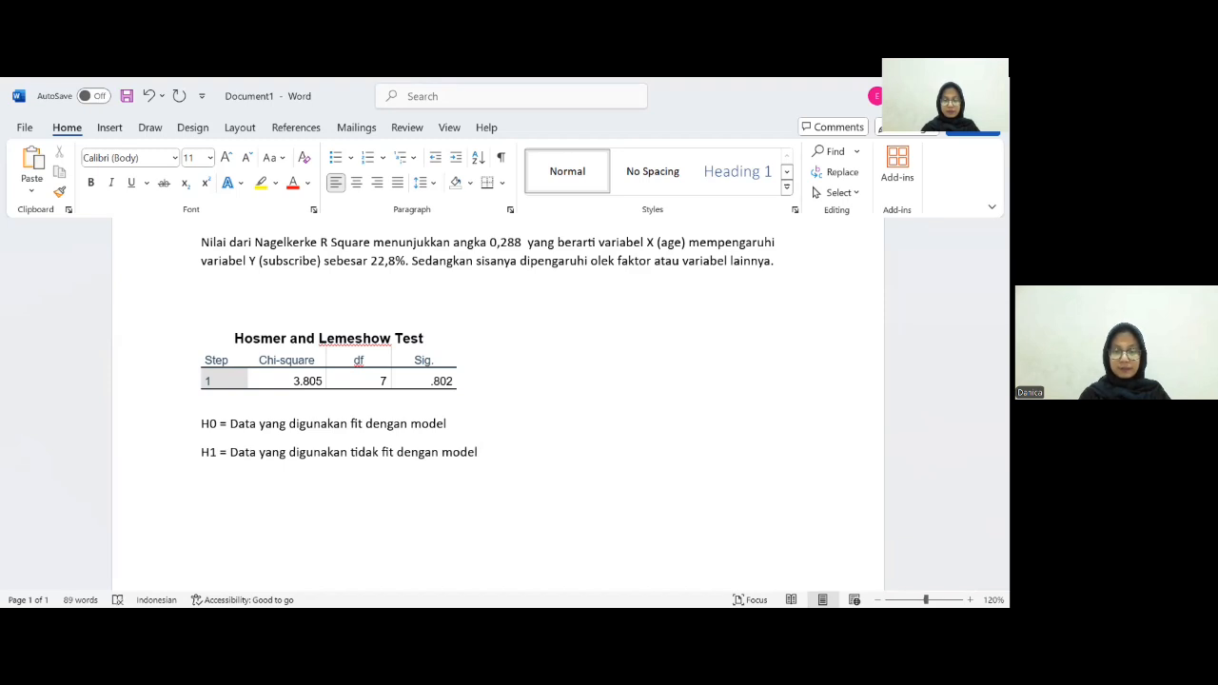
- Start a new line with "Dari Hosmer dan Lameshow Test"
{"action": "key", "text": "Return"}
{"action": "type", "text": "Dari "}
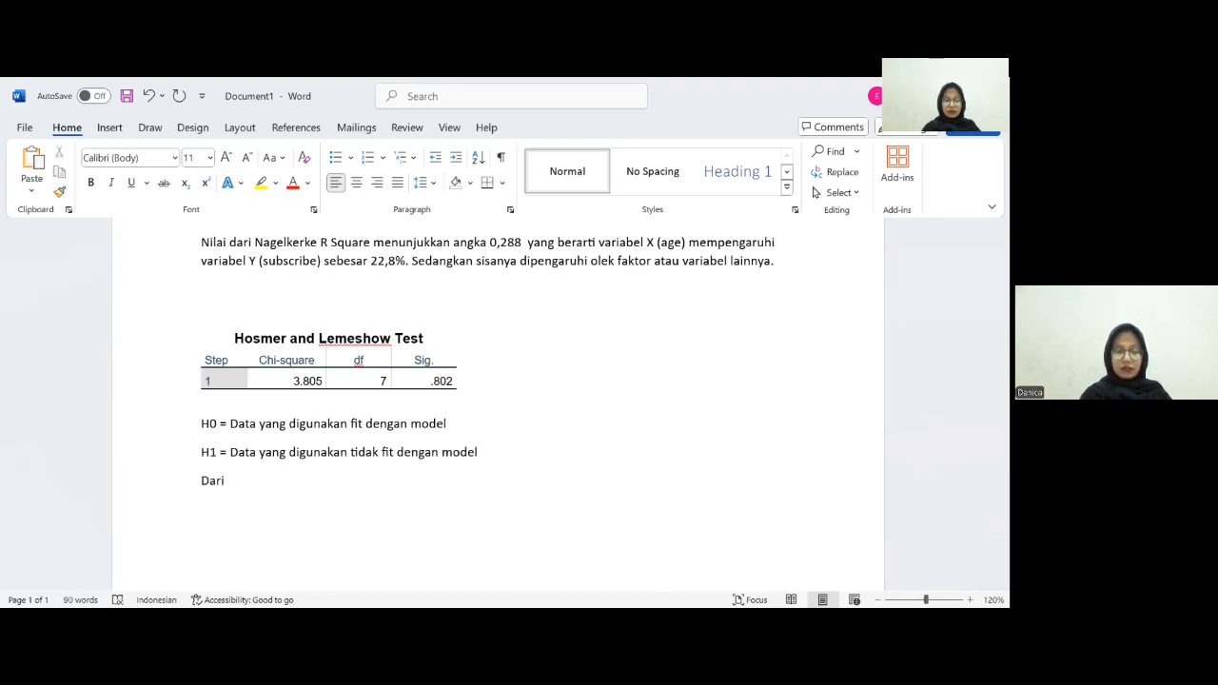
{"action": "type", "text": "Hosme"}
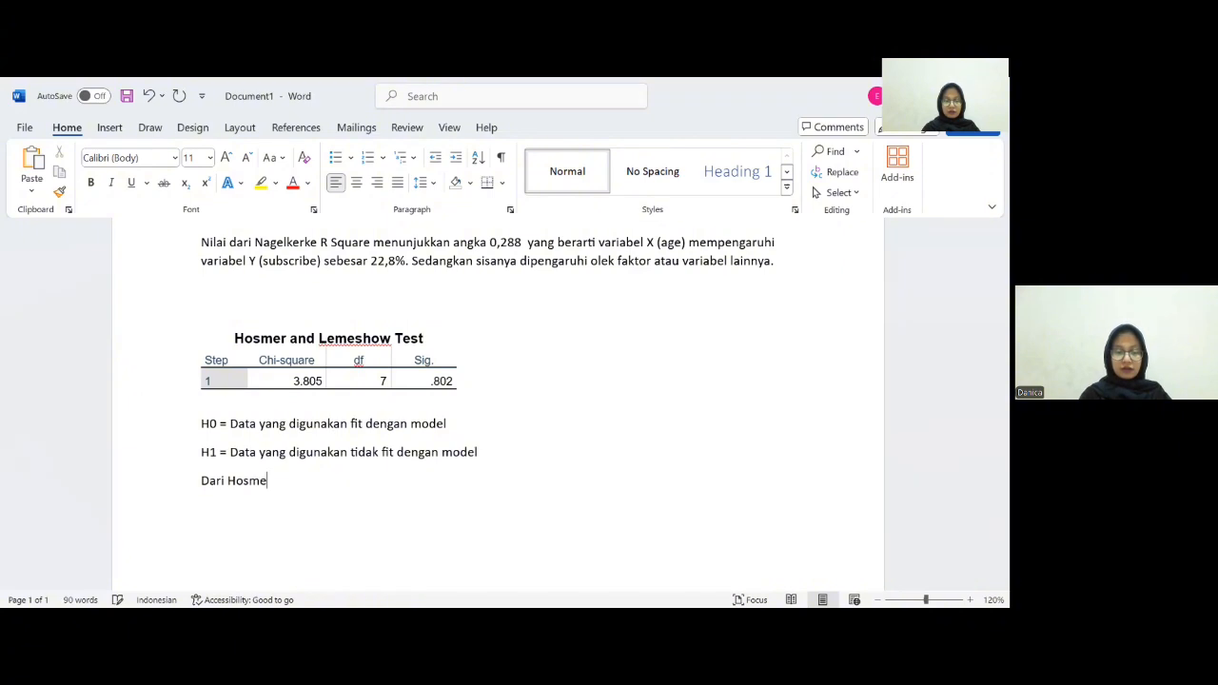
{"action": "type", "text": "r dan Lameshow"}
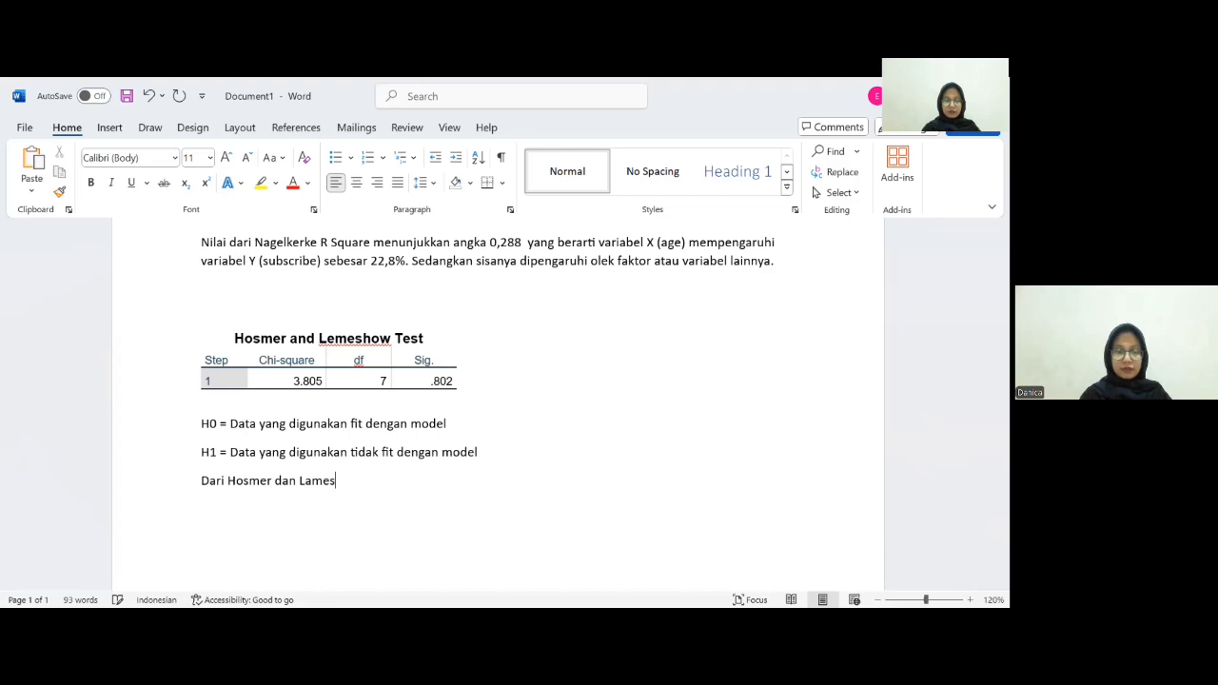
{"action": "type", "text": "e"}
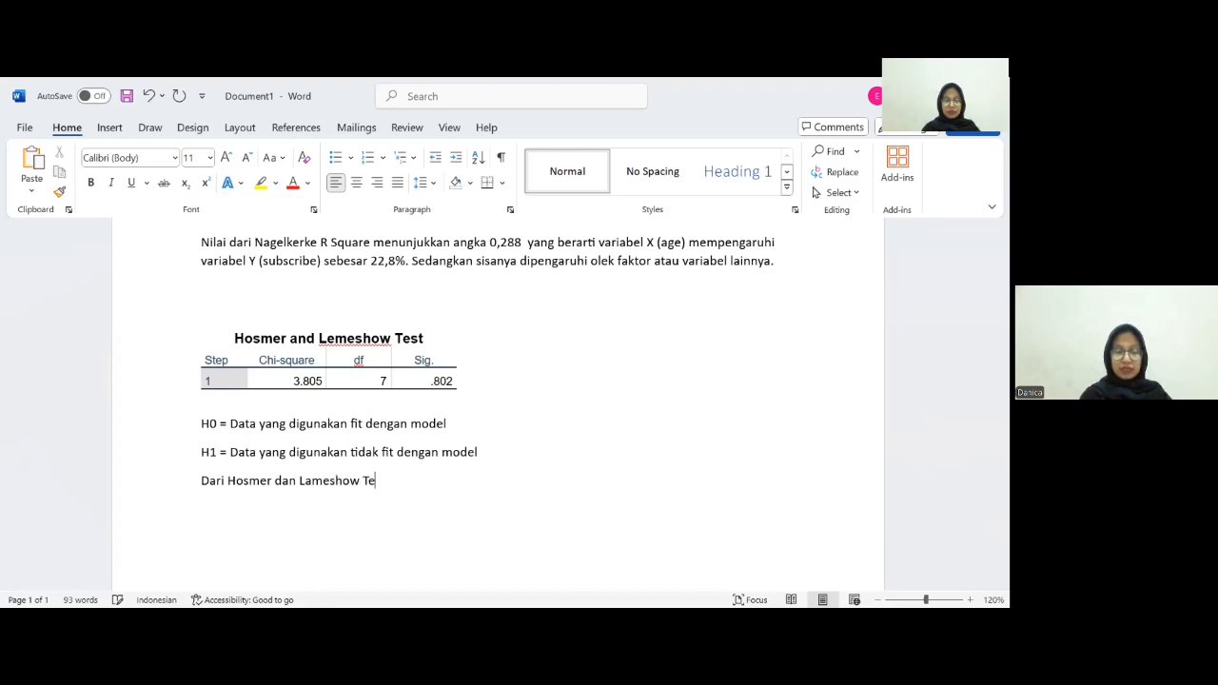
{"action": "type", "text": "st d"}
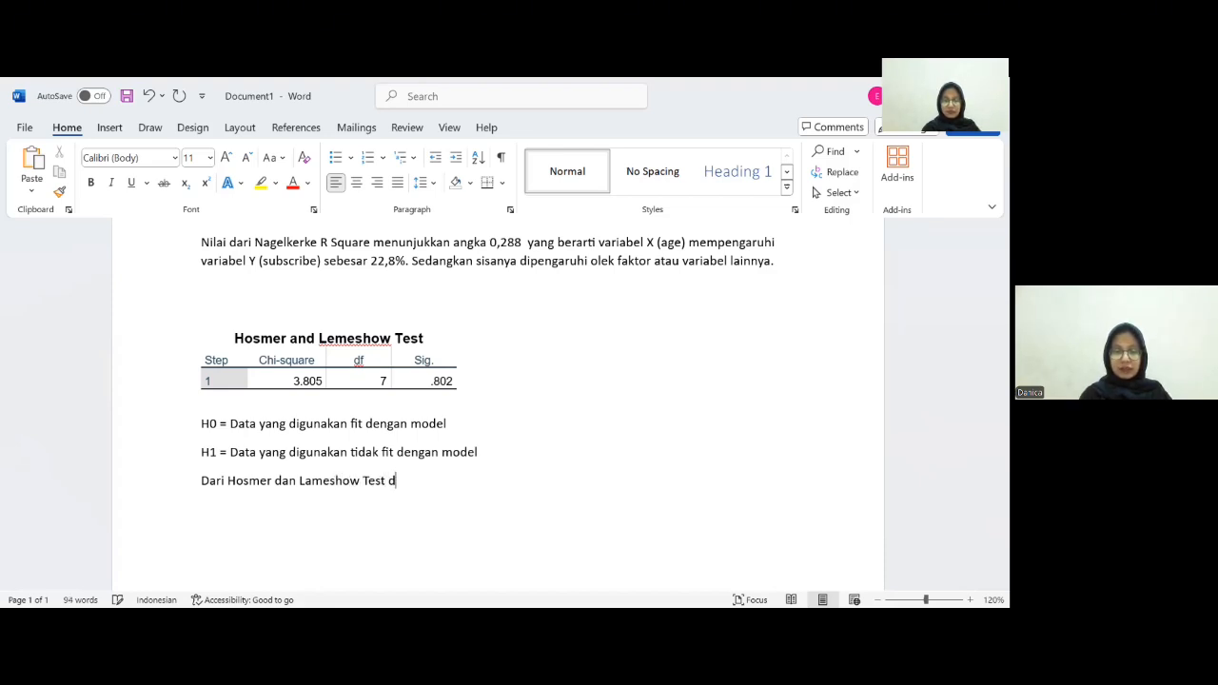
{"action": "type", "text": "idapat"}
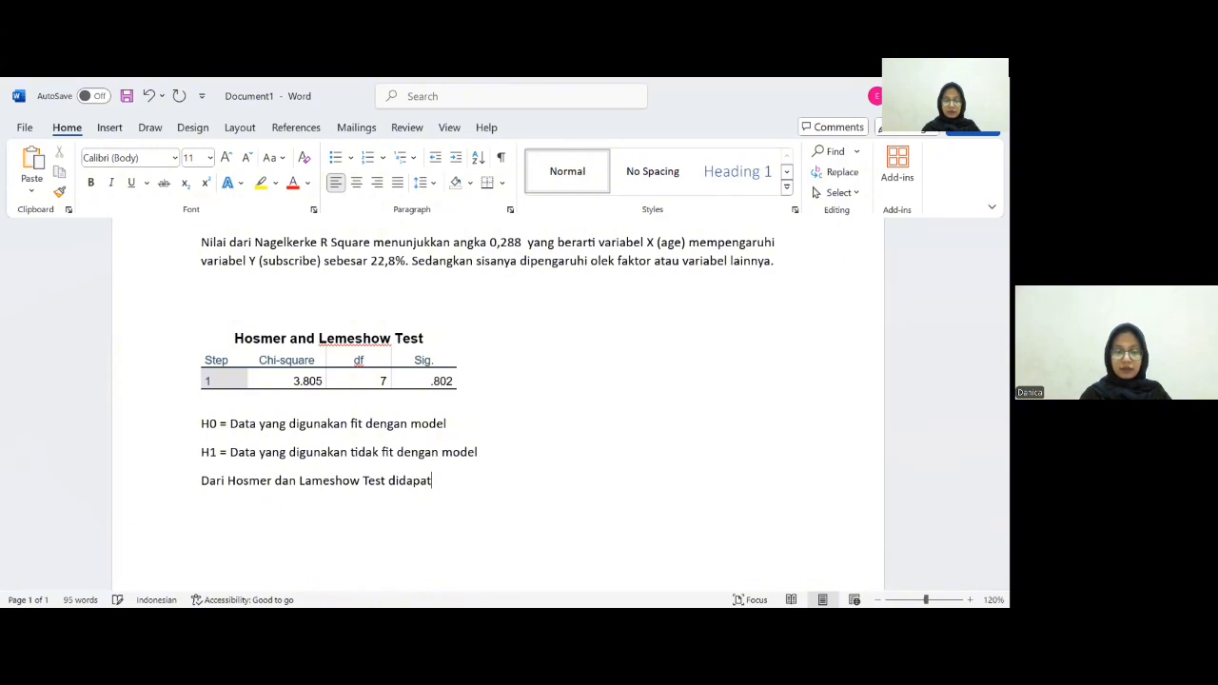
{"action": "type", "text": "kan ni"}
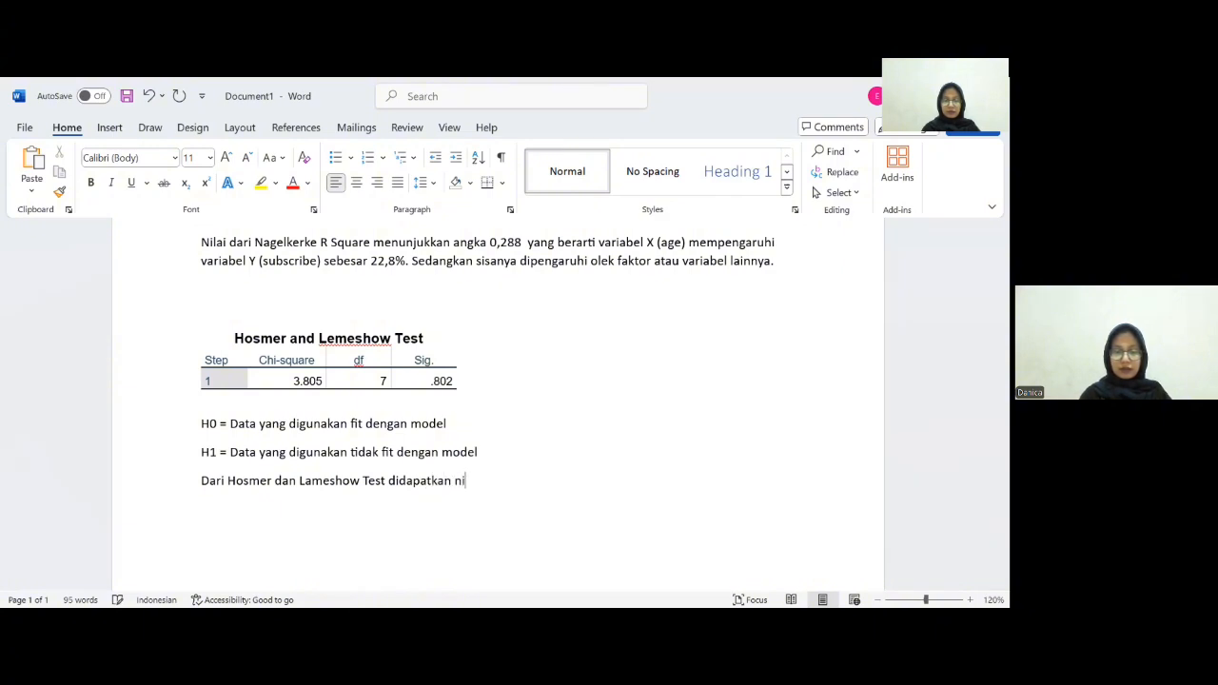
{"action": "type", "text": "lai si"}
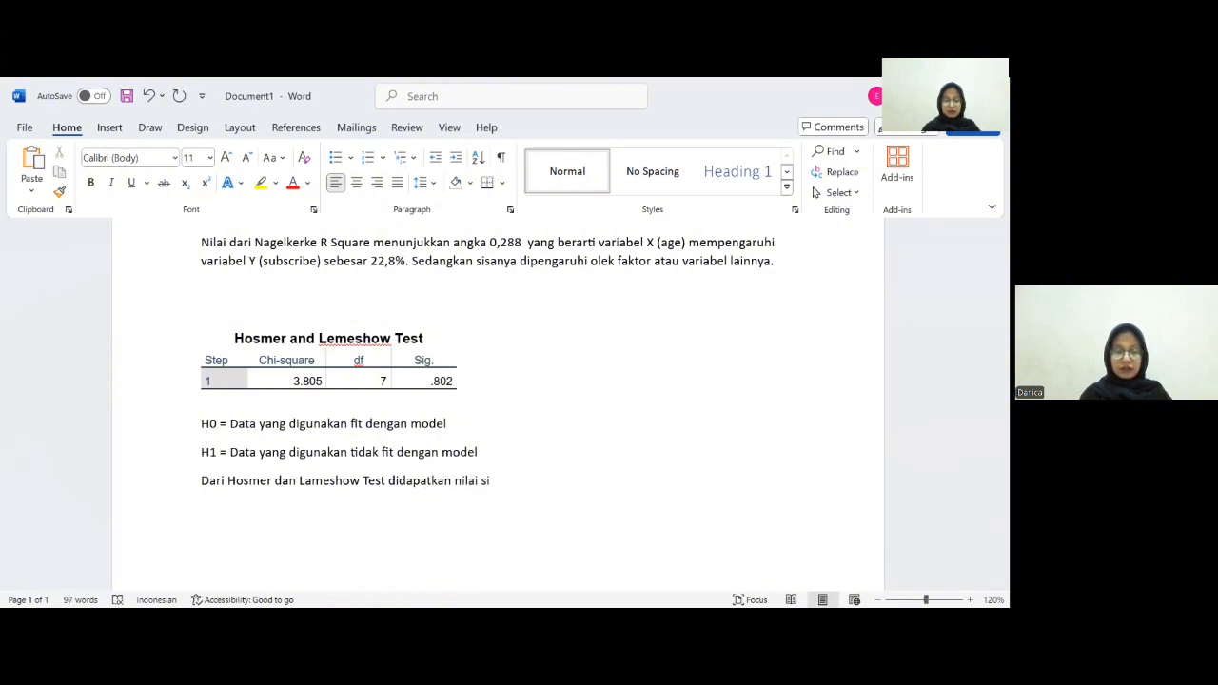
{"action": "type", "text": "gnifikan "}
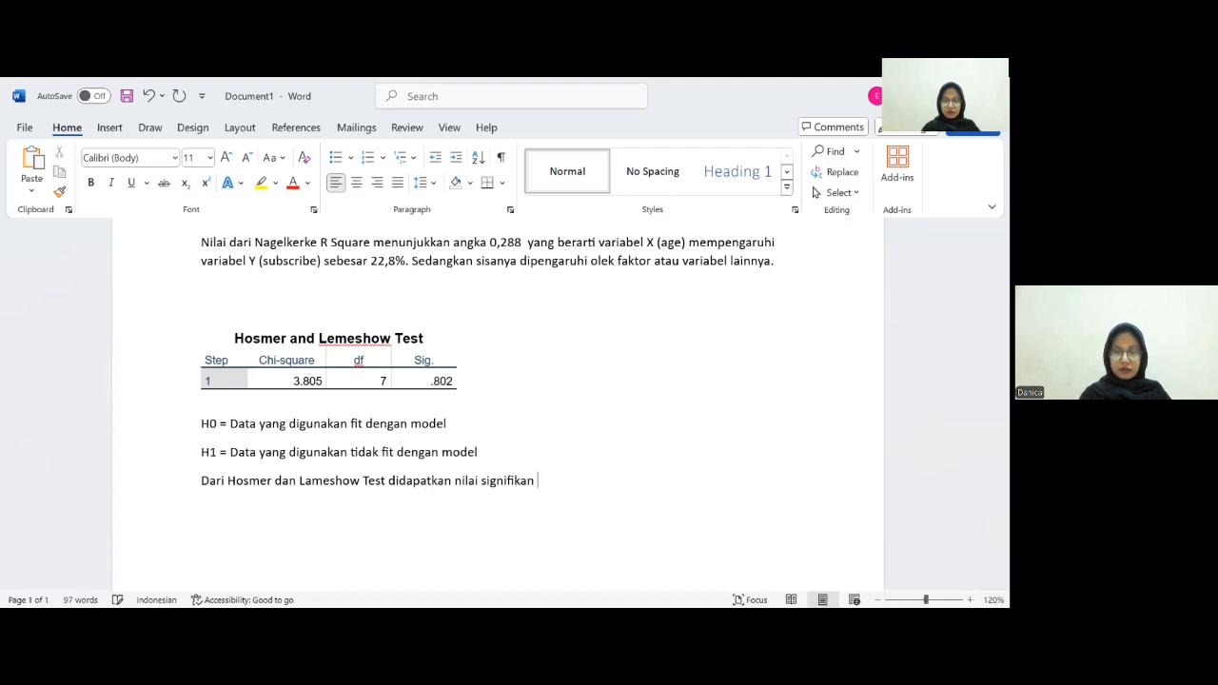
{"action": "type", "text": "sebesar"}
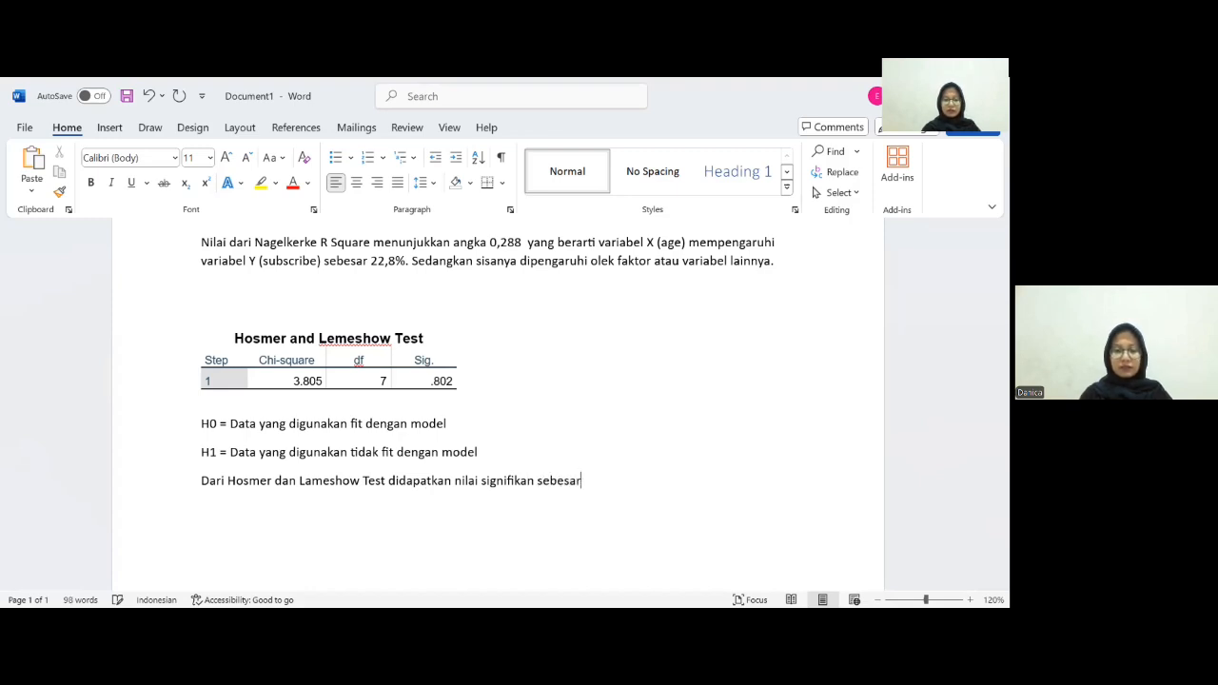
{"action": "type", "text": " 0"}
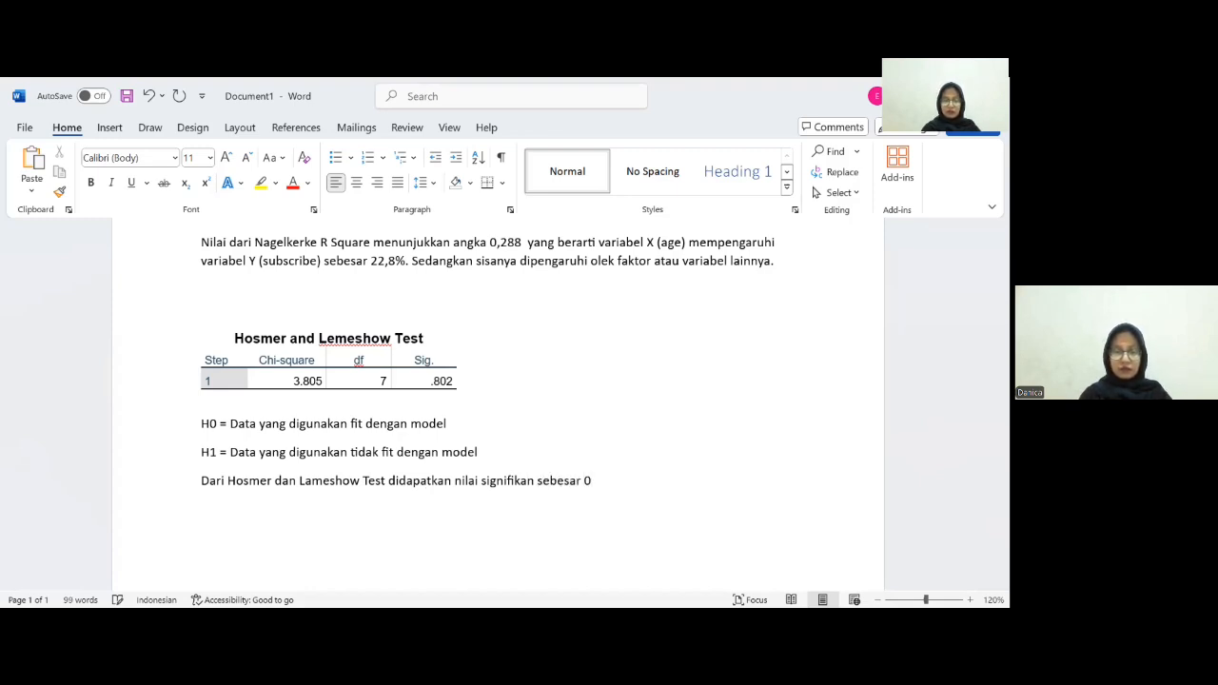
{"action": "type", "text": ","}
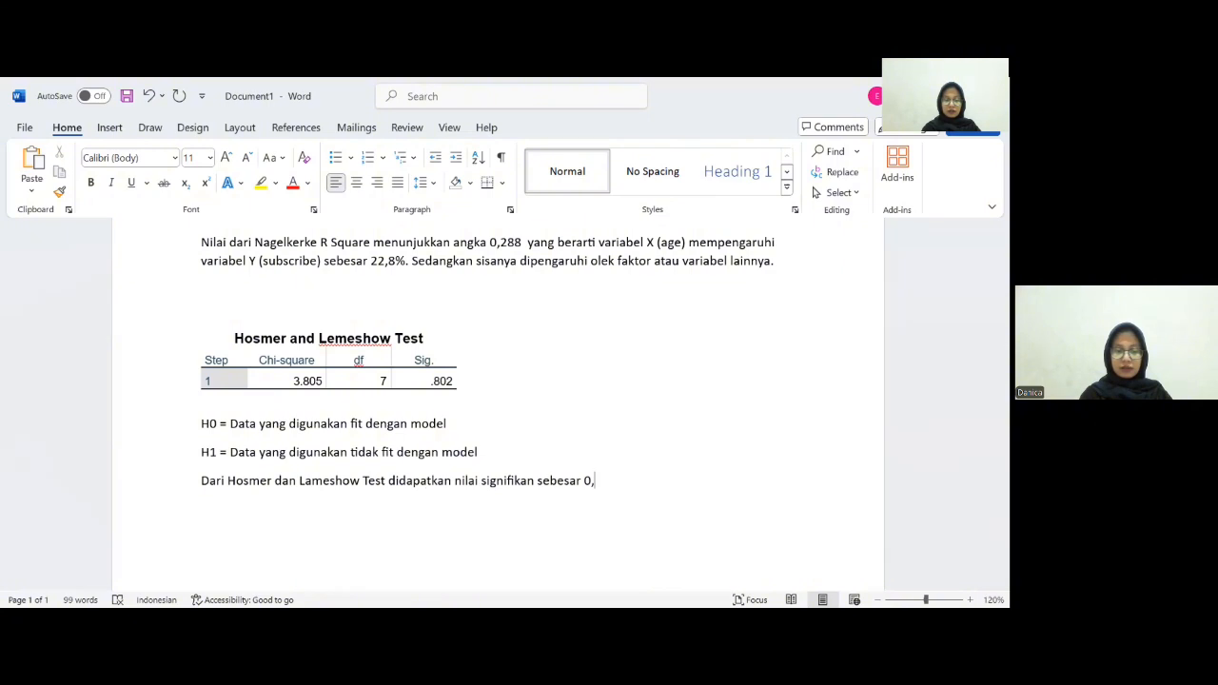
{"action": "type", "text": "802"}
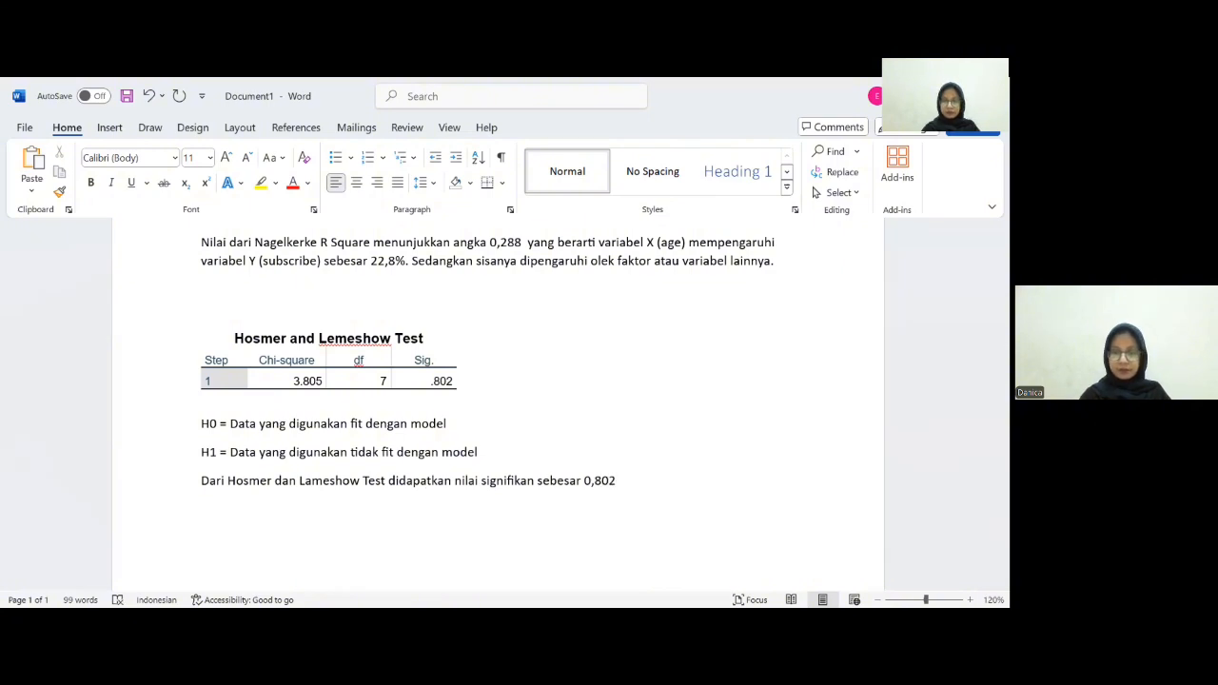
{"action": "type", "text": ". "}
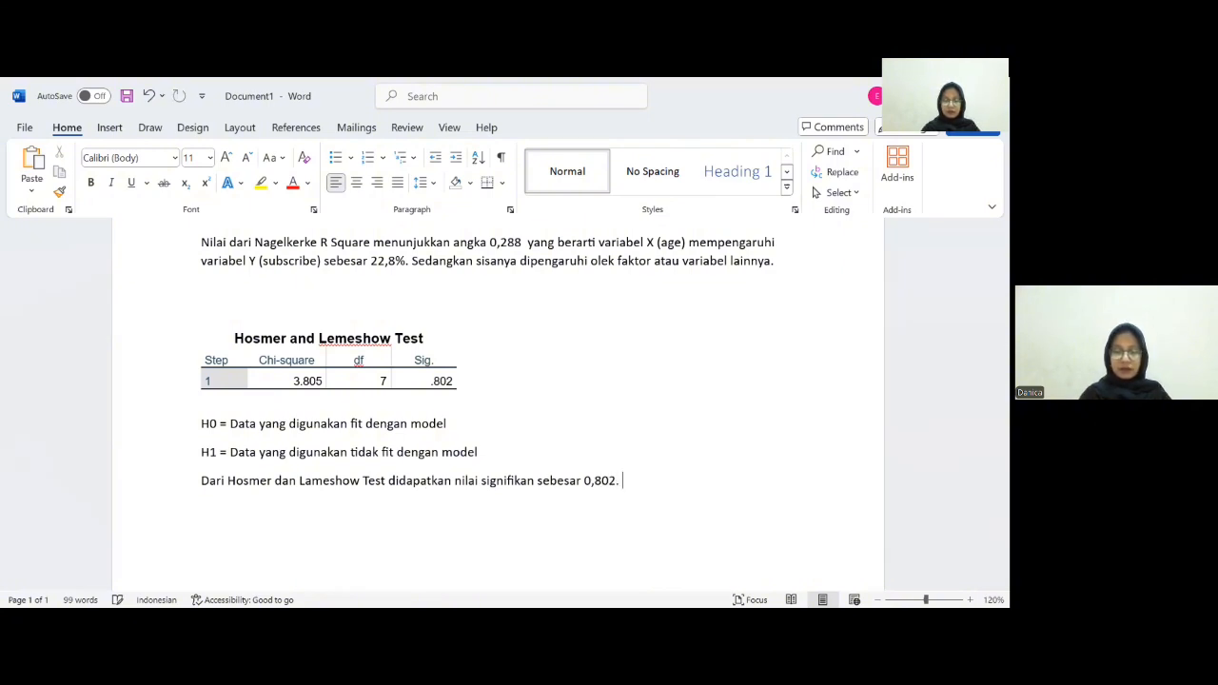
{"action": "type", "text": "Yang"}
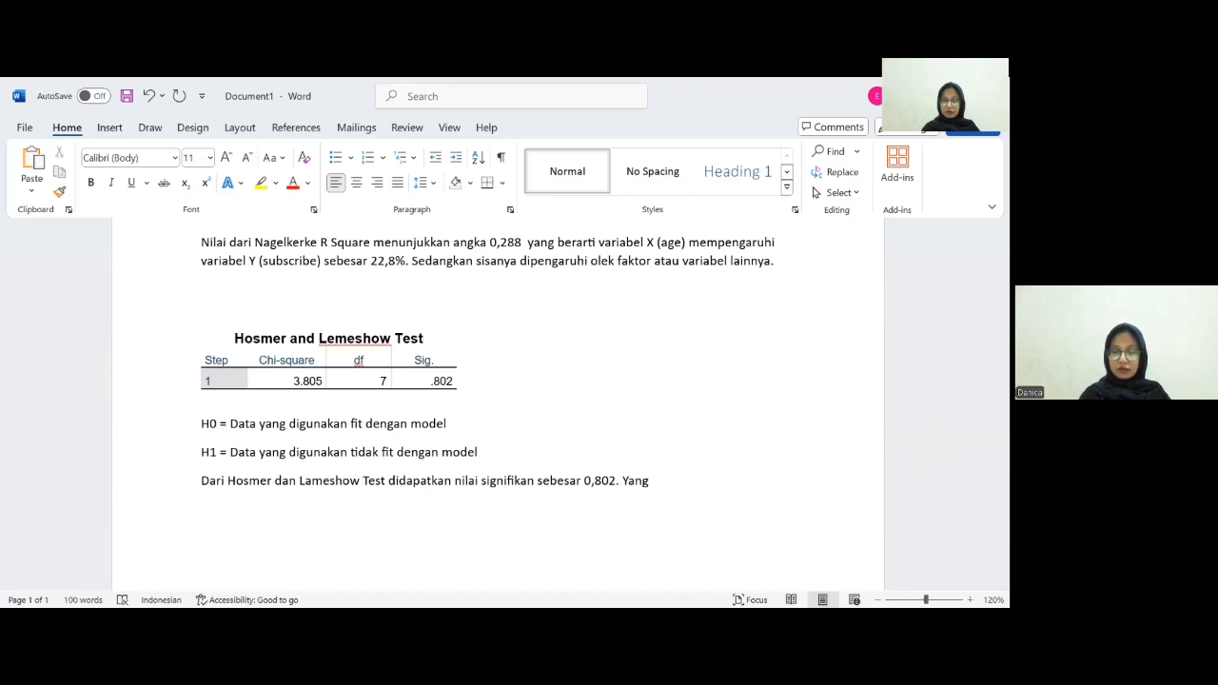
{"action": "type", "text": " mana ni"}
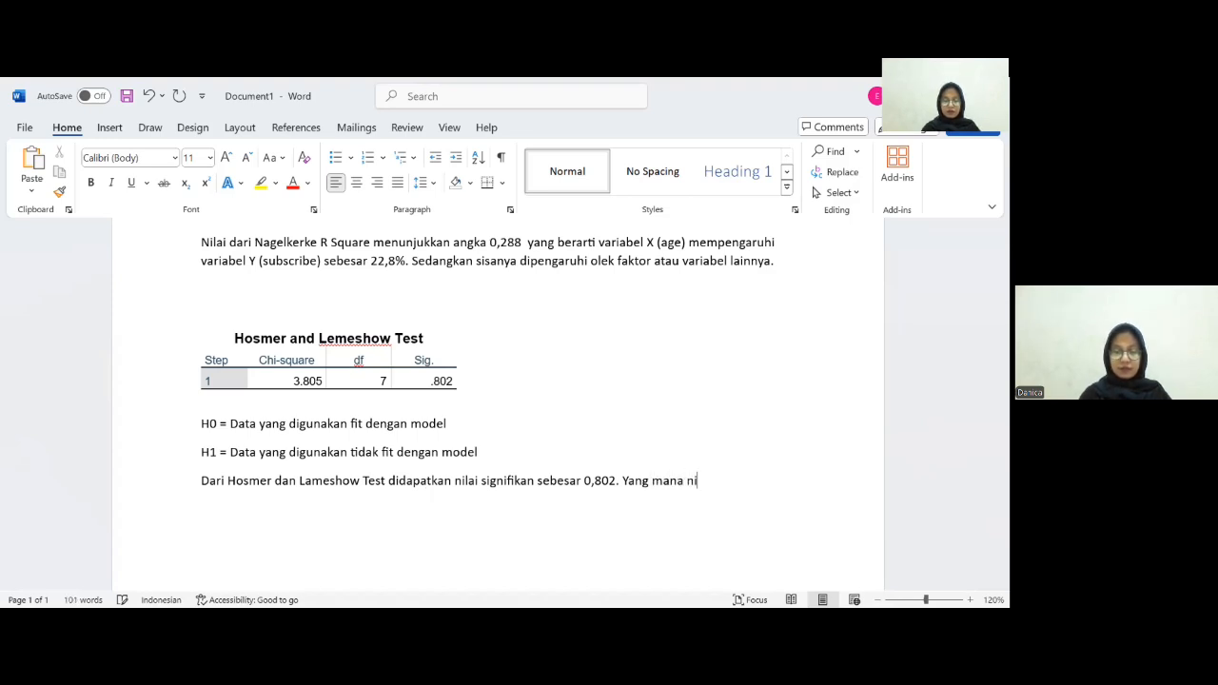
{"action": "type", "text": "lai tersebut a"}
- Add the sentence "Yang mana nilai tersebut lebih besar dari 0,05." after the significance value
{"action": "key", "text": "BackSpace"}
{"action": "type", "text": "lebih "}
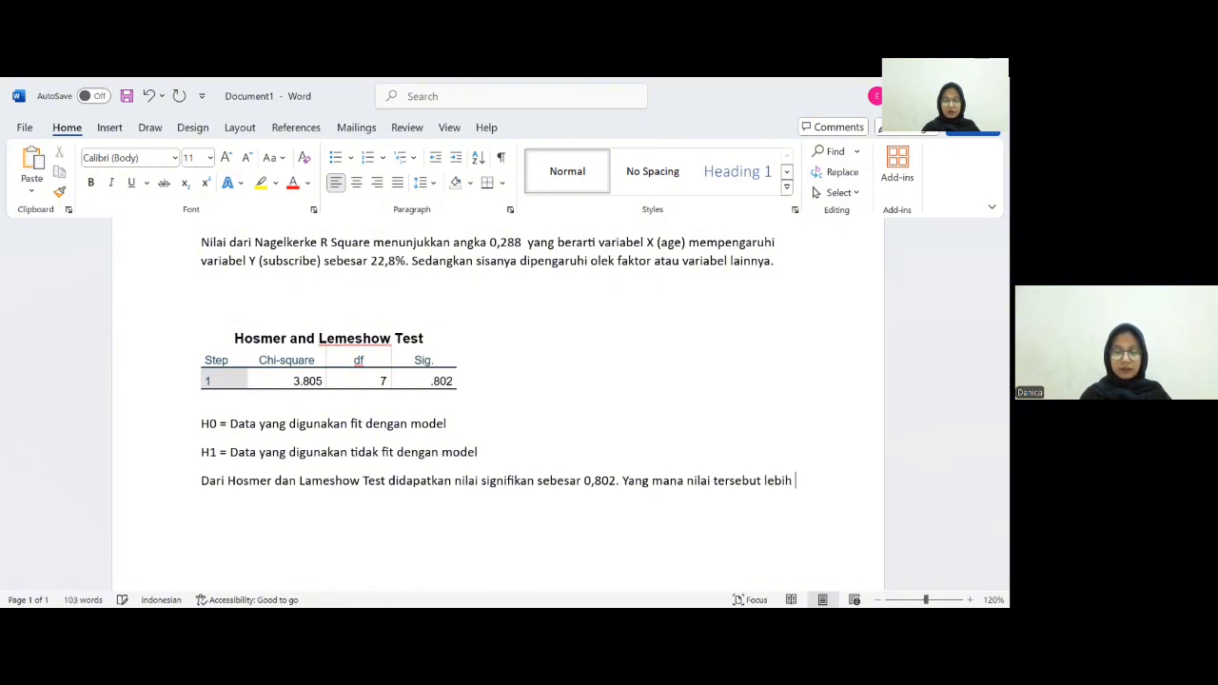
{"action": "type", "text": "besar dari "}
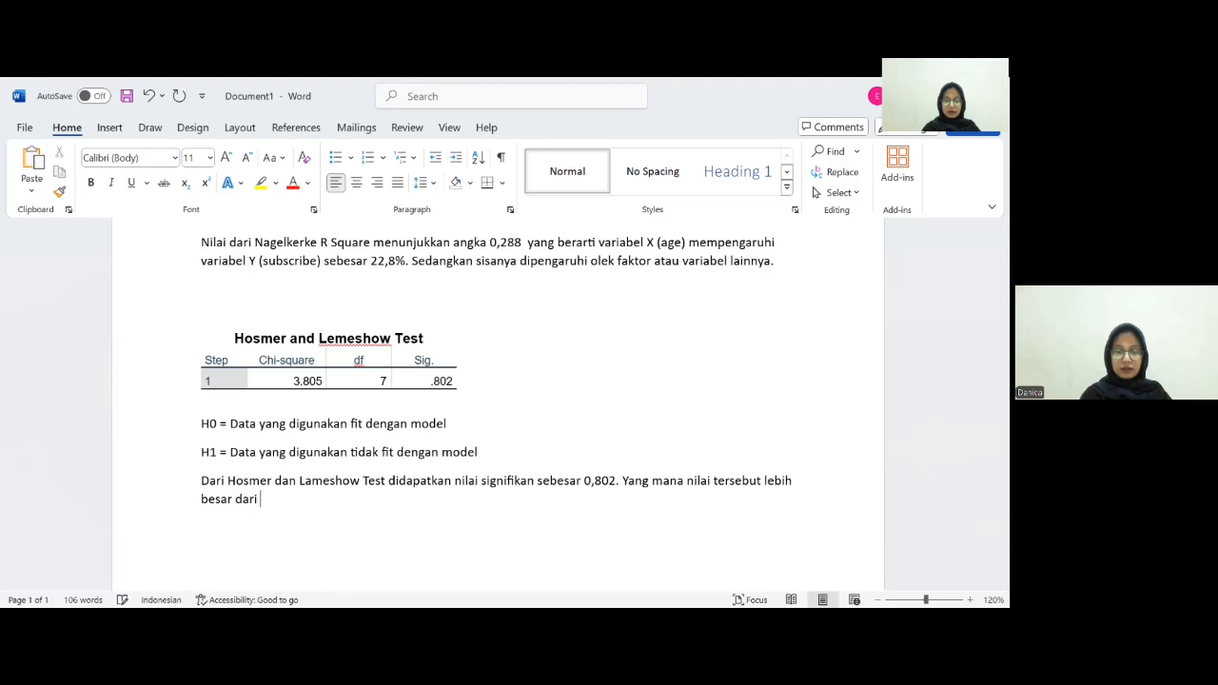
{"action": "type", "text": "0,05"}
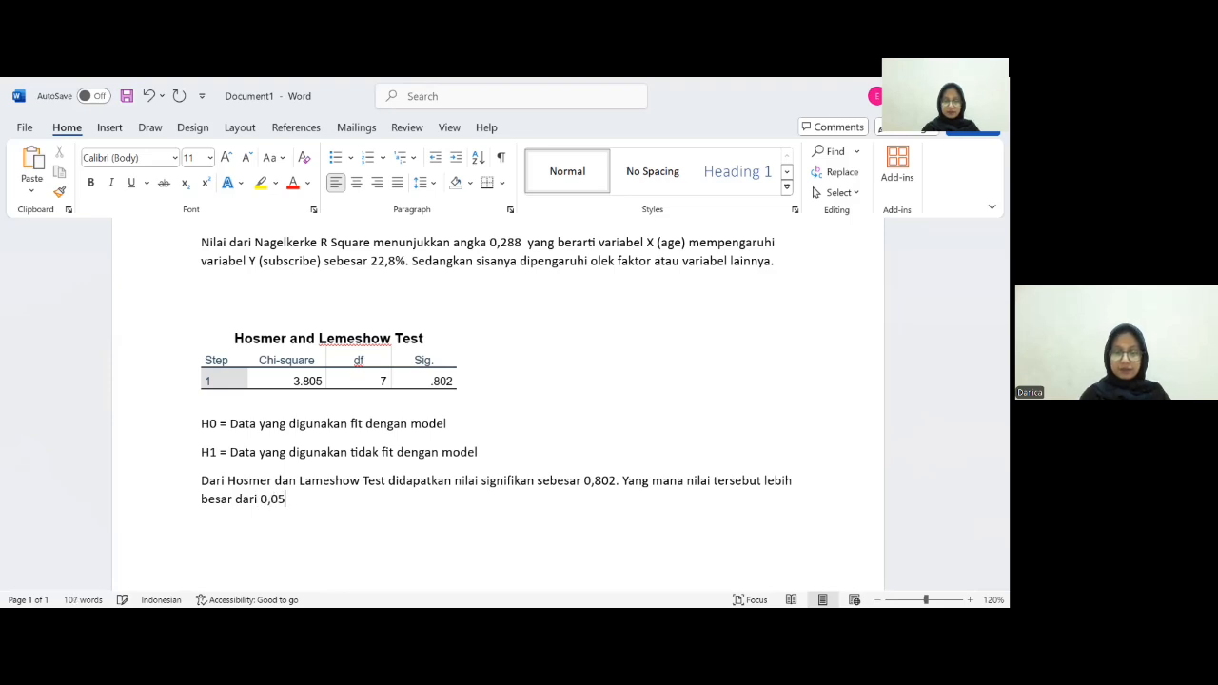
{"action": "type", "text": ". Se"}
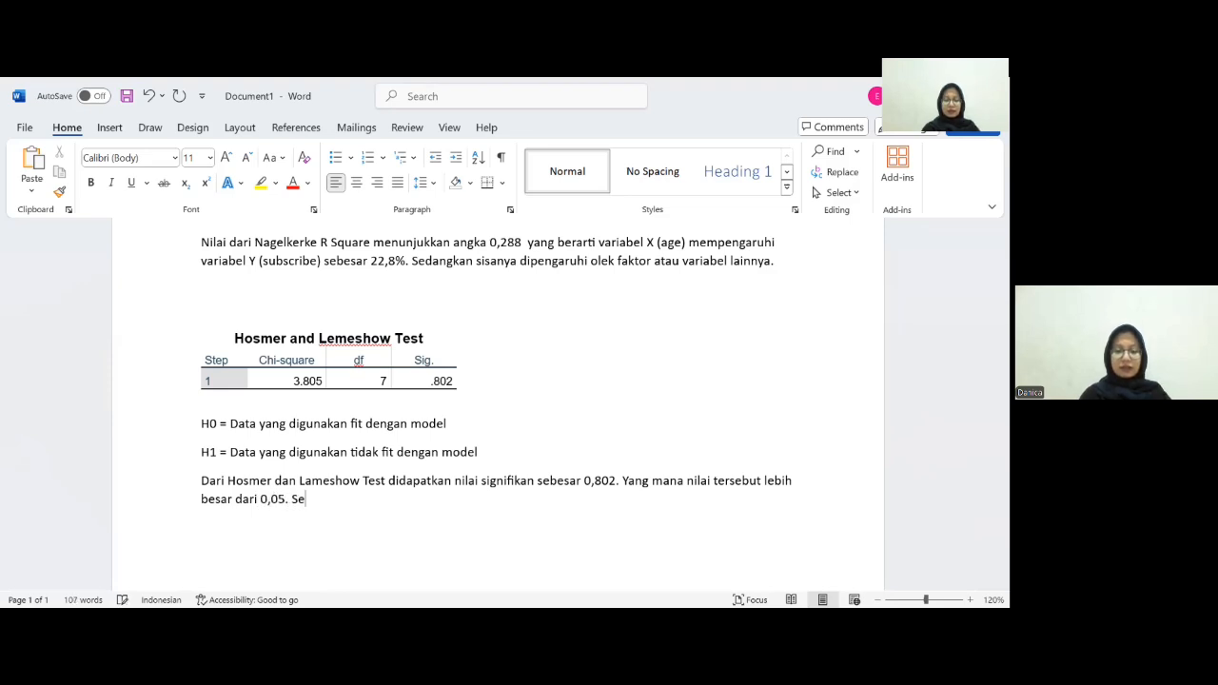
{"action": "type", "text": "hingga d"}
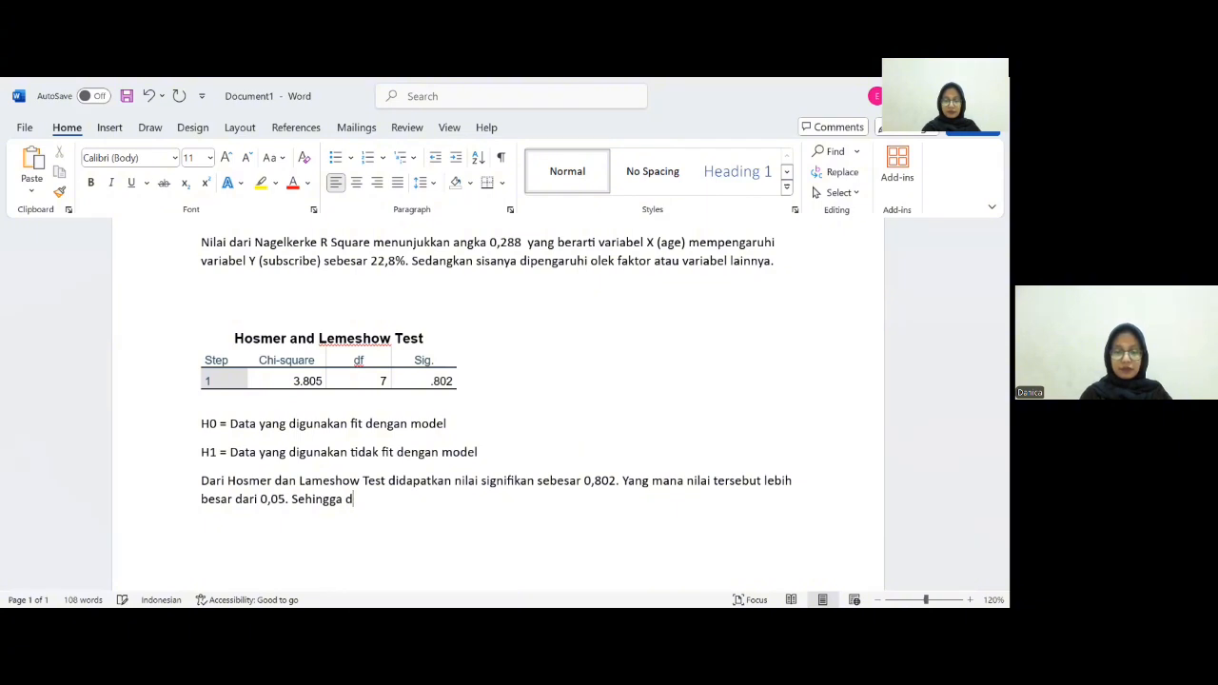
{"action": "type", "text": "engan value "}
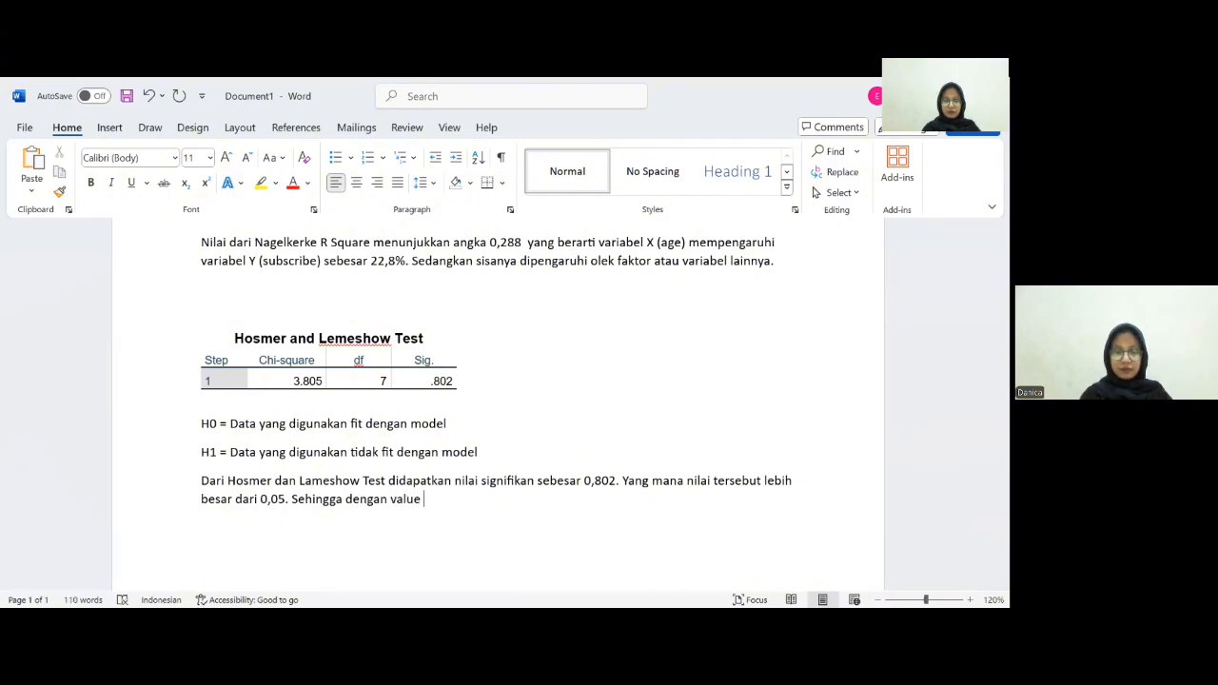
{"action": "type", "text": "tersebut "}
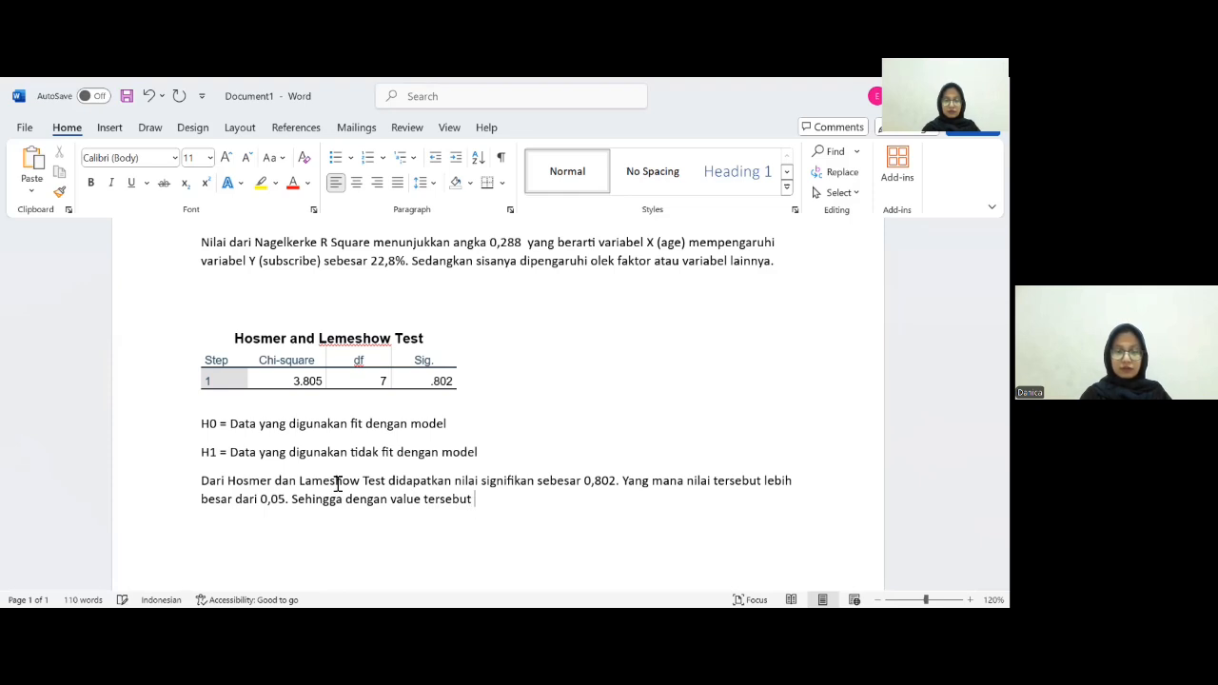
{"action": "type", "text": "H0 s"}
- Add the sentence "Sehingga dengan value tersebut H0 diterima dan H1 ditolak." to the paragraph
{"action": "key", "text": "BackSpace"}
{"action": "type", "text": "S"}
{"action": "key", "text": "BackSpace"}
{"action": "type", "text": "siterima"}
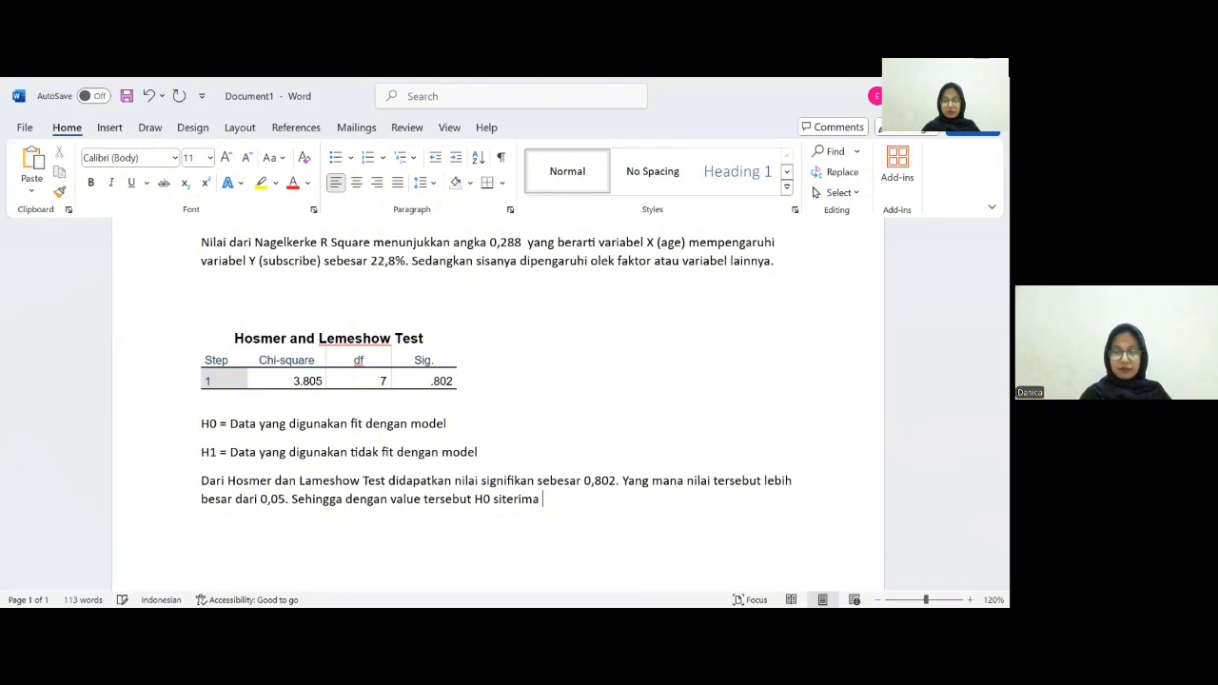
{"action": "type", "text": " d"}
{"action": "key", "text": "BackSpace"}
{"action": "key", "text": "BackSpace"}
{"action": "key", "text": "BackSpace"}
{"action": "key", "text": "BackSpace"}
{"action": "key", "text": "BackSpace"}
{"action": "key", "text": "BackSpace"}
{"action": "key", "text": "BackSpace"}
{"action": "key", "text": "BackSpace"}
{"action": "key", "text": "BackSpace"}
{"action": "key", "text": "BackSpace"}
{"action": "key", "text": "BackSpace"}
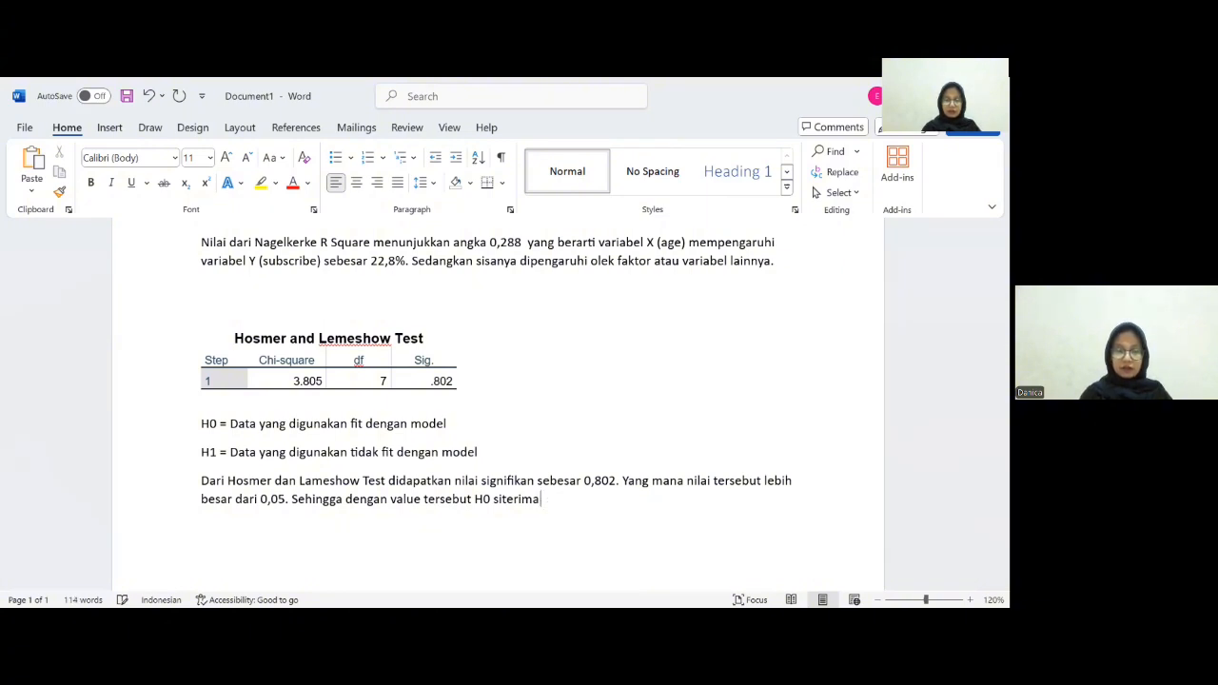
{"action": "type", "text": "dite"}
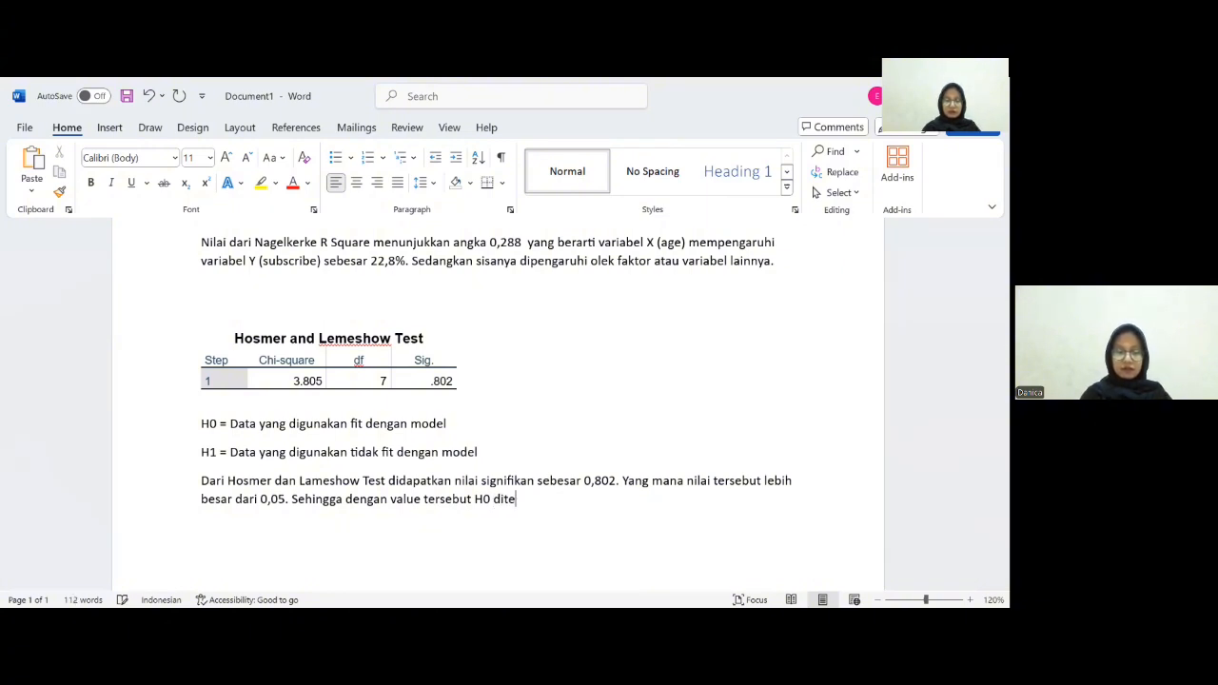
{"action": "type", "text": "rima dan H"}
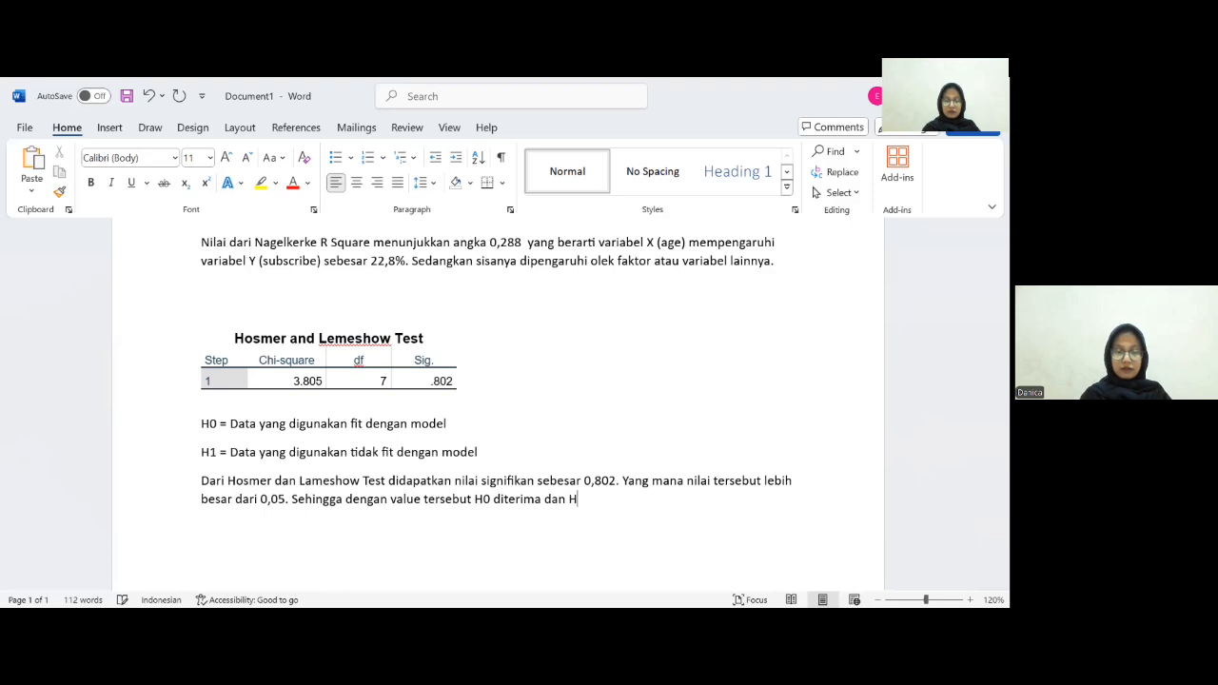
{"action": "type", "text": "1 ditolak. "}
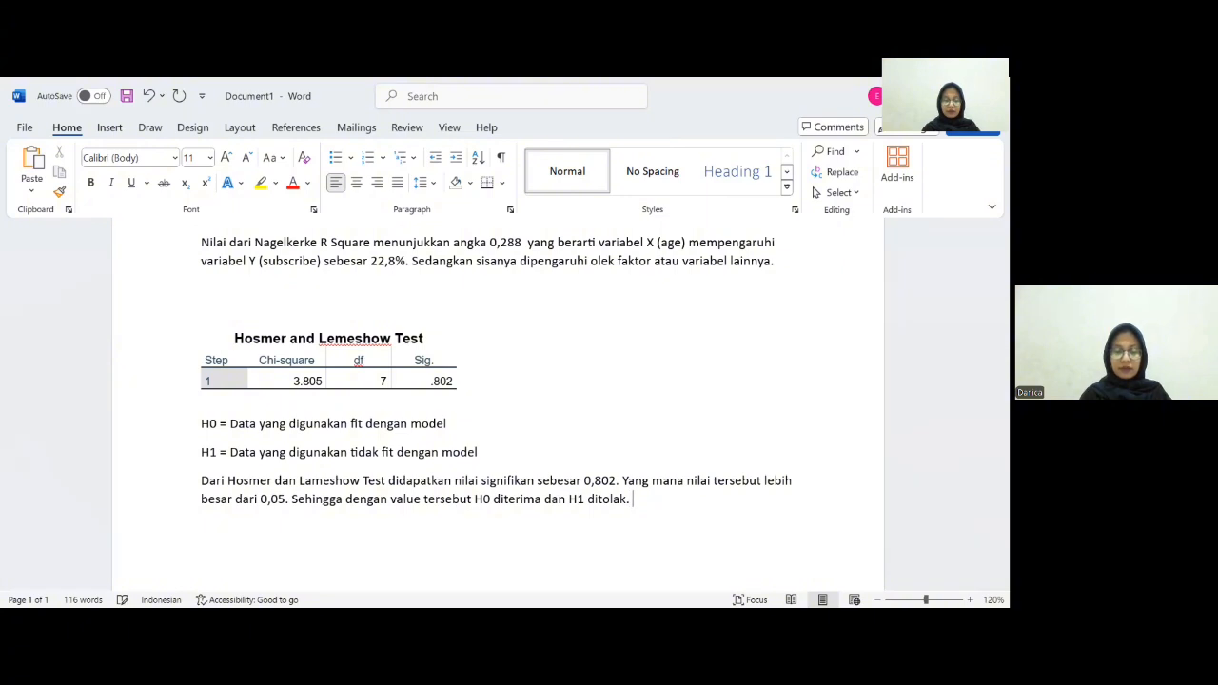
{"action": "type", "text": "Kesimpulan"}
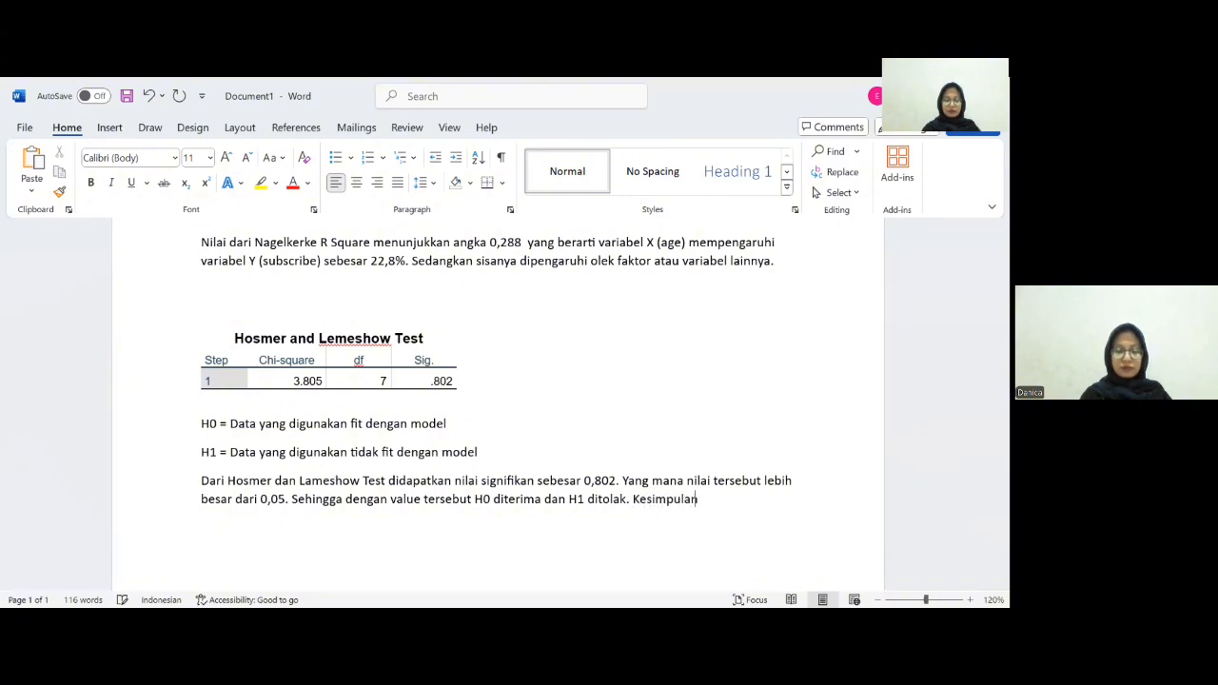
{"action": "type", "text": "nya, data yan"}
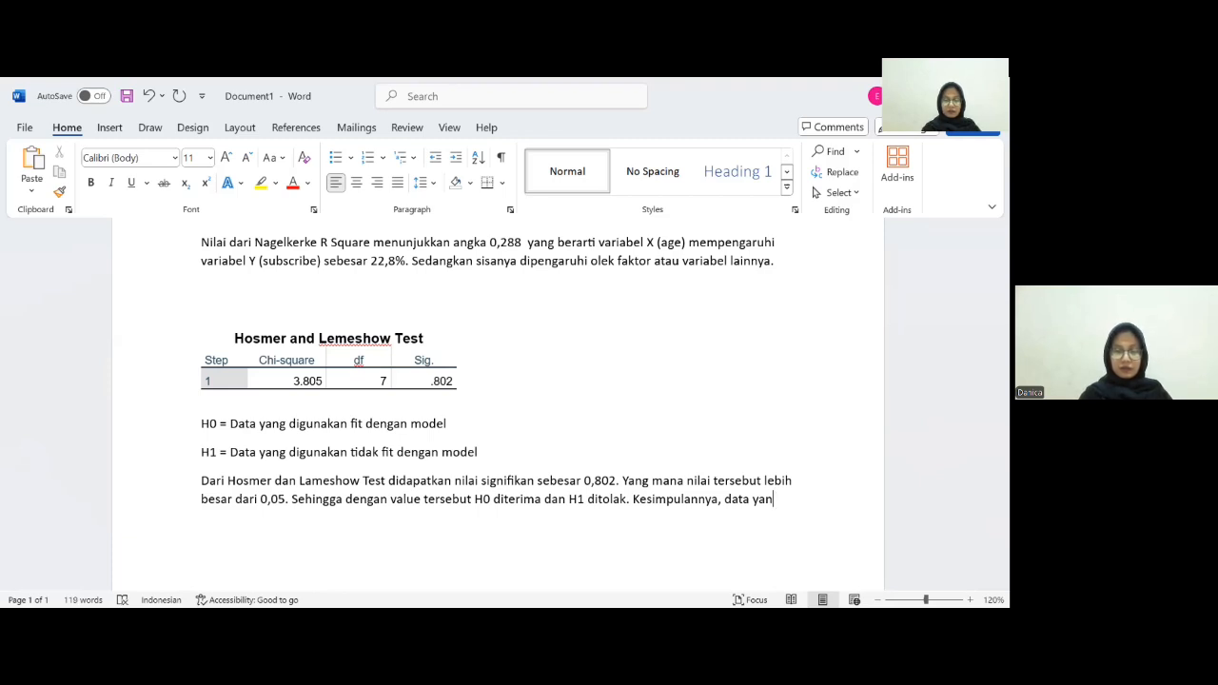
{"action": "type", "text": "g "}
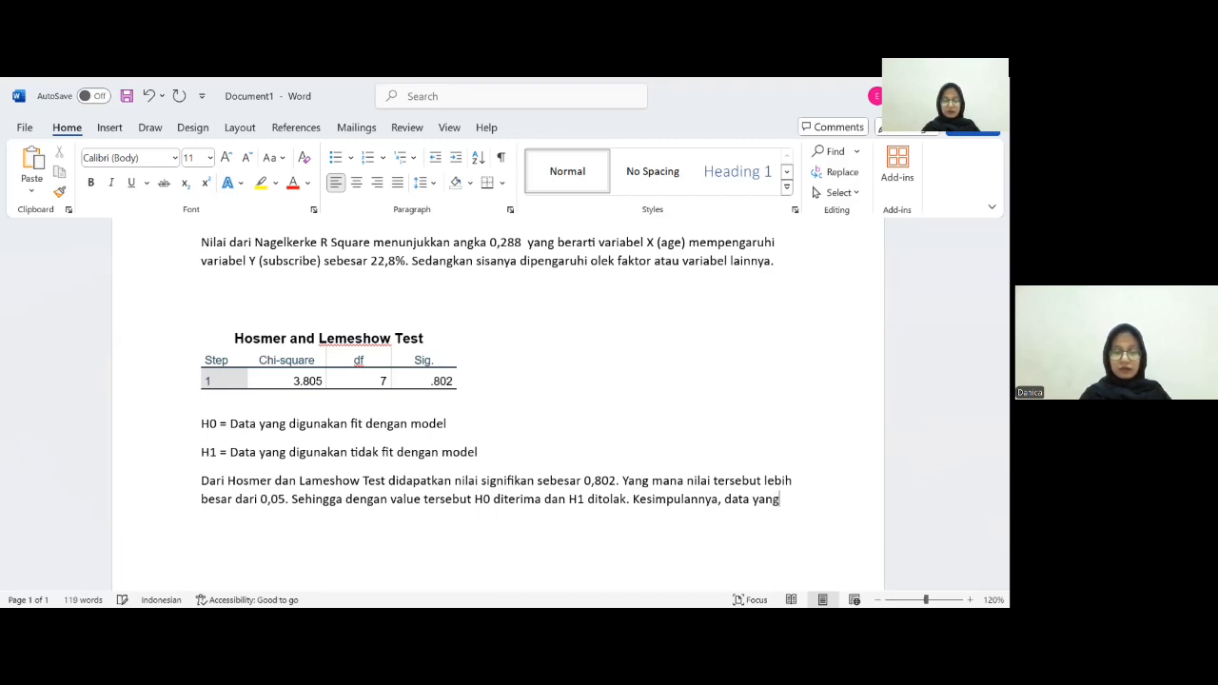
{"action": "type", "text": "dih"}
- Finish the paragraph with the conclusion "Kesimpulannya, data yang digunakan fit dengan model."
{"action": "key", "text": "BackSpace"}
{"action": "type", "text": "gunakan "}
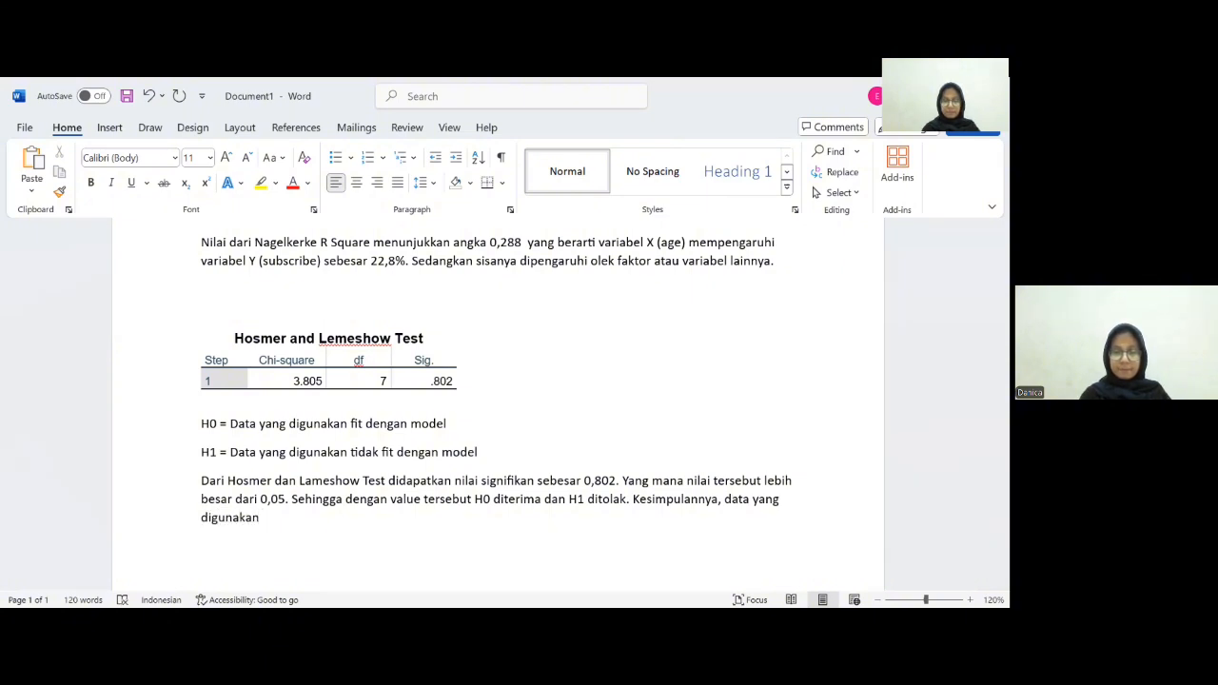
{"action": "type", "text": "fit d"}
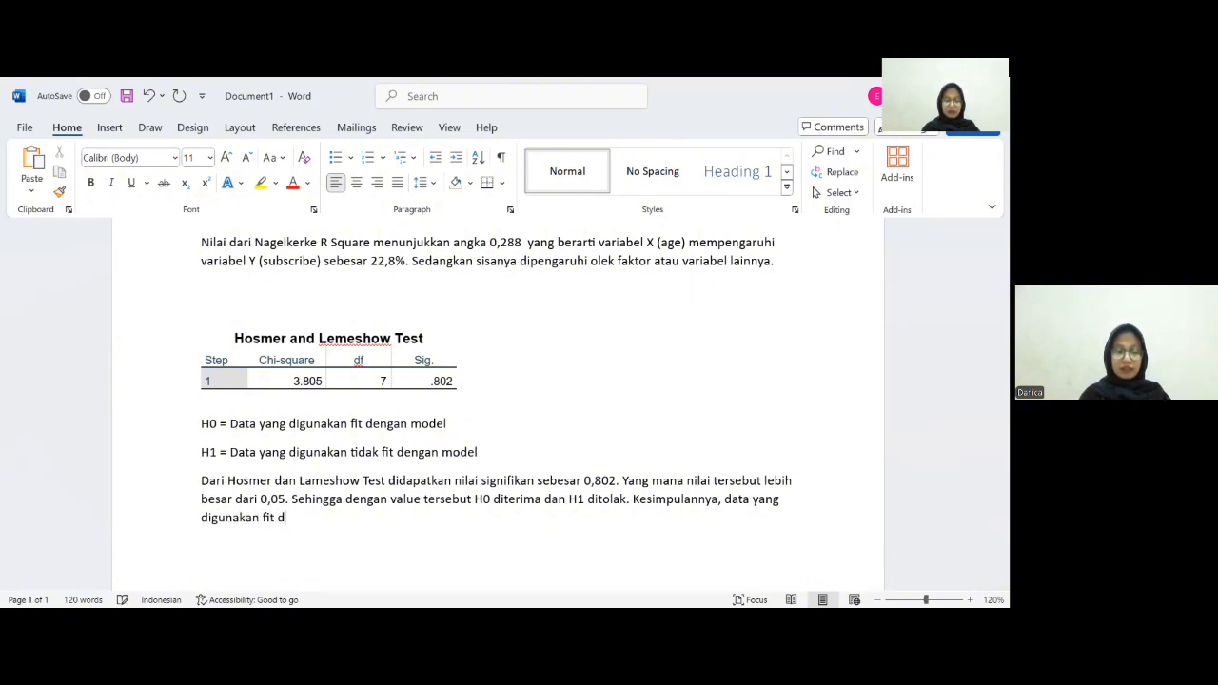
{"action": "type", "text": "engan mo"}
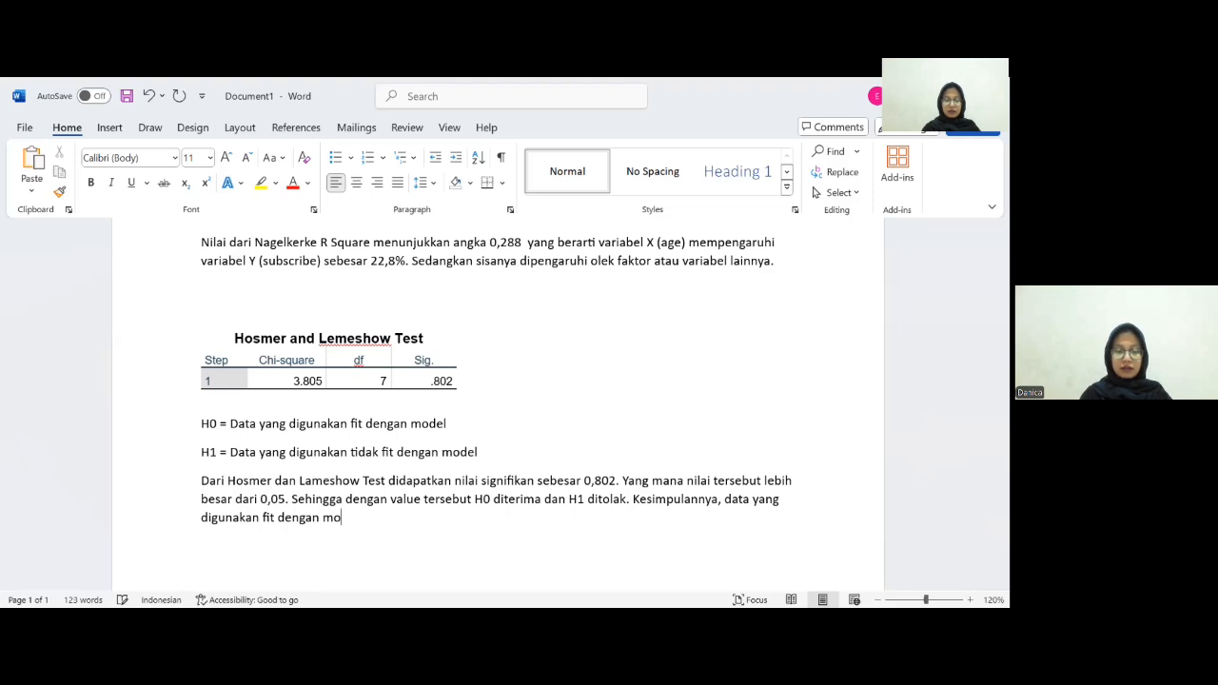
{"action": "type", "text": "del."}
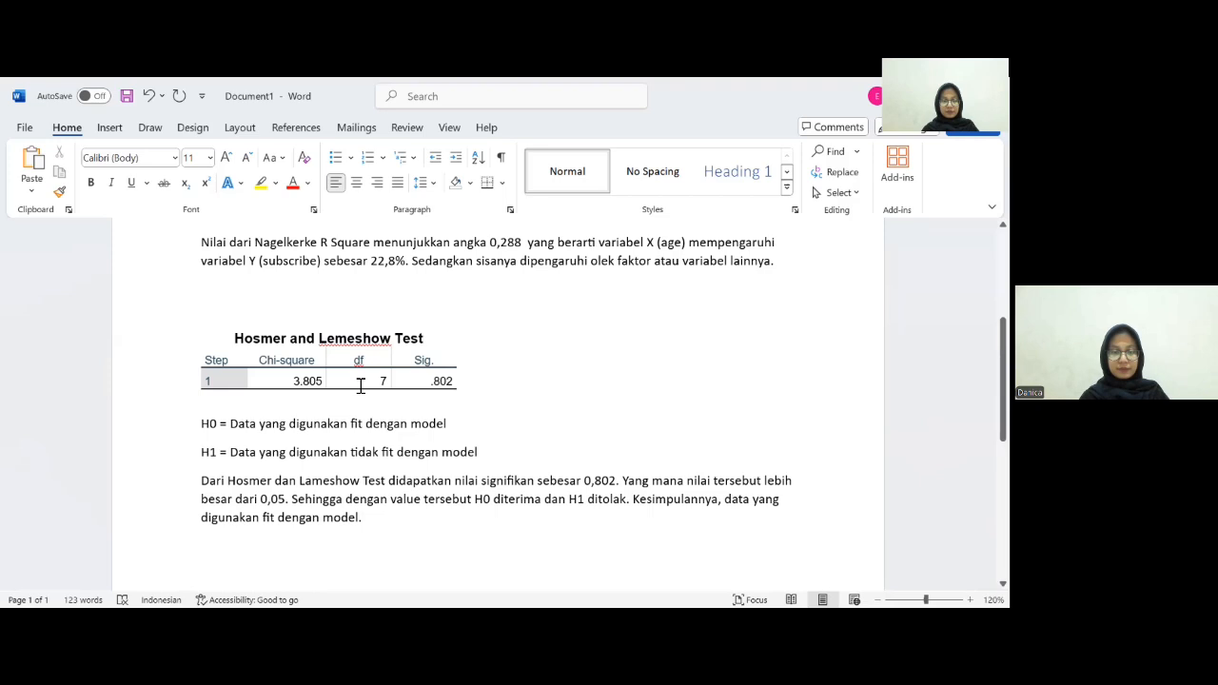
- Copy the Classification Table from the SPSS output viewer and return to the Word document
{"action": "key", "text": "alt+Tab"}
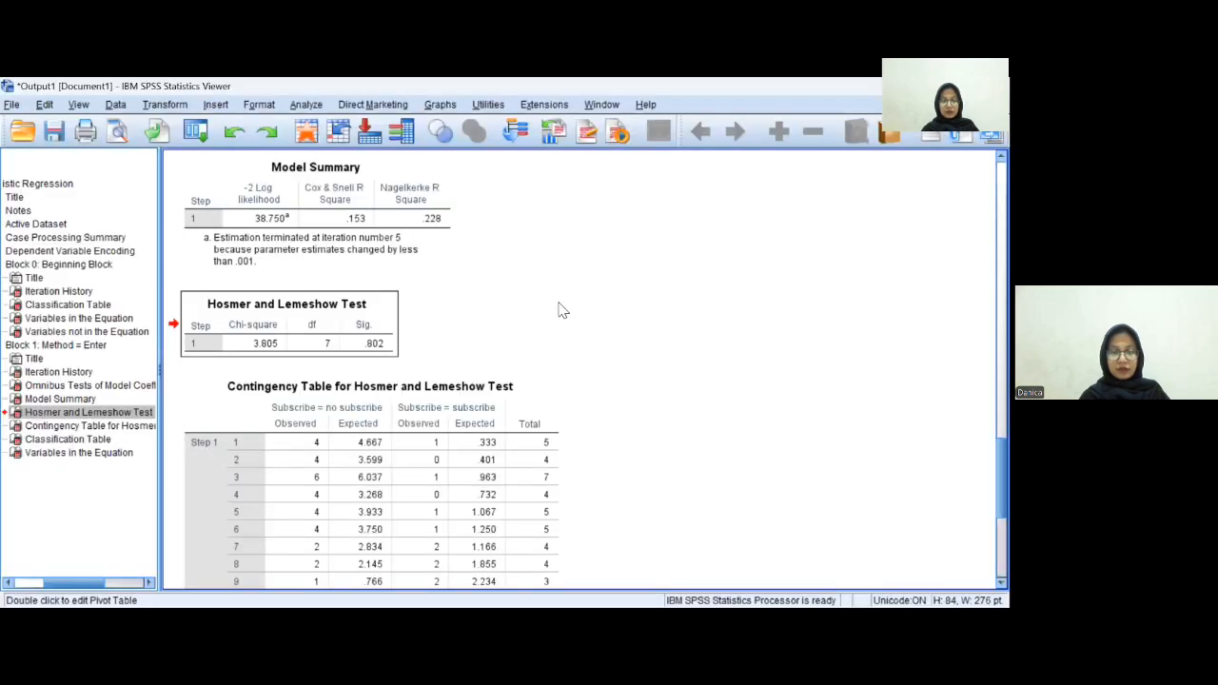
{"action": "scroll", "coordinate": [368, 323], "scroll_direction": "down", "scroll_amount": 3}
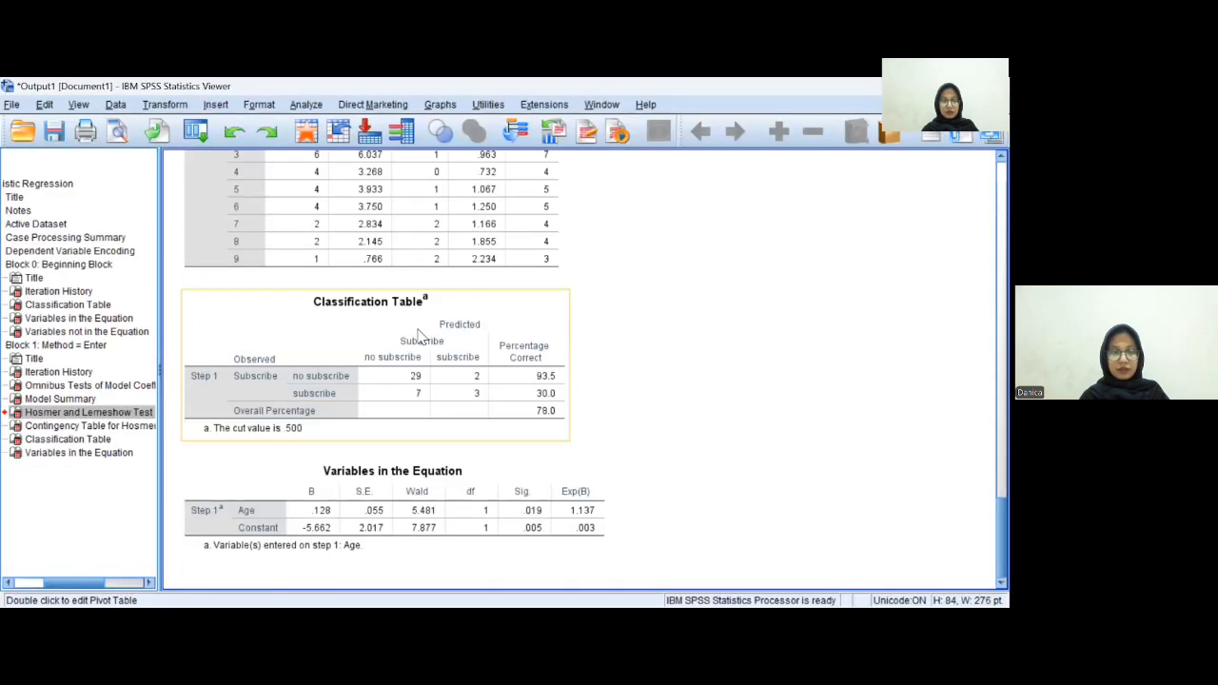
{"action": "right_click", "coordinate": [520, 314]}
{"action": "left_click", "coordinate": [569, 338]}
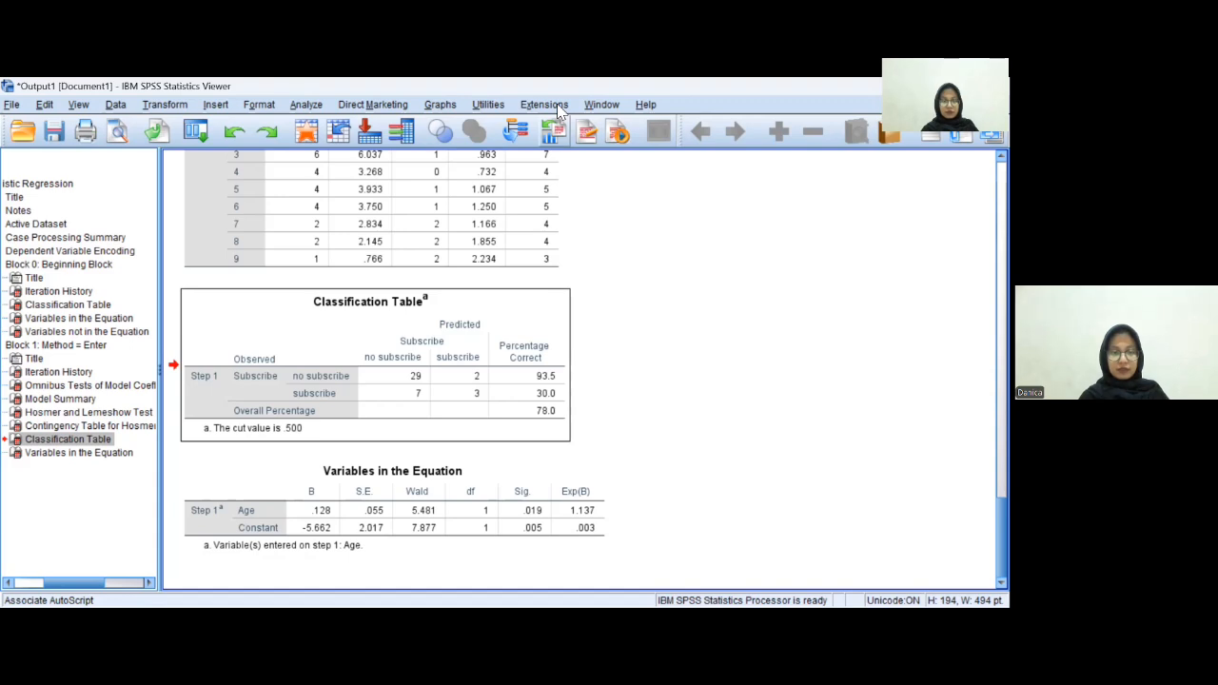
{"action": "key", "text": "alt+Tab"}
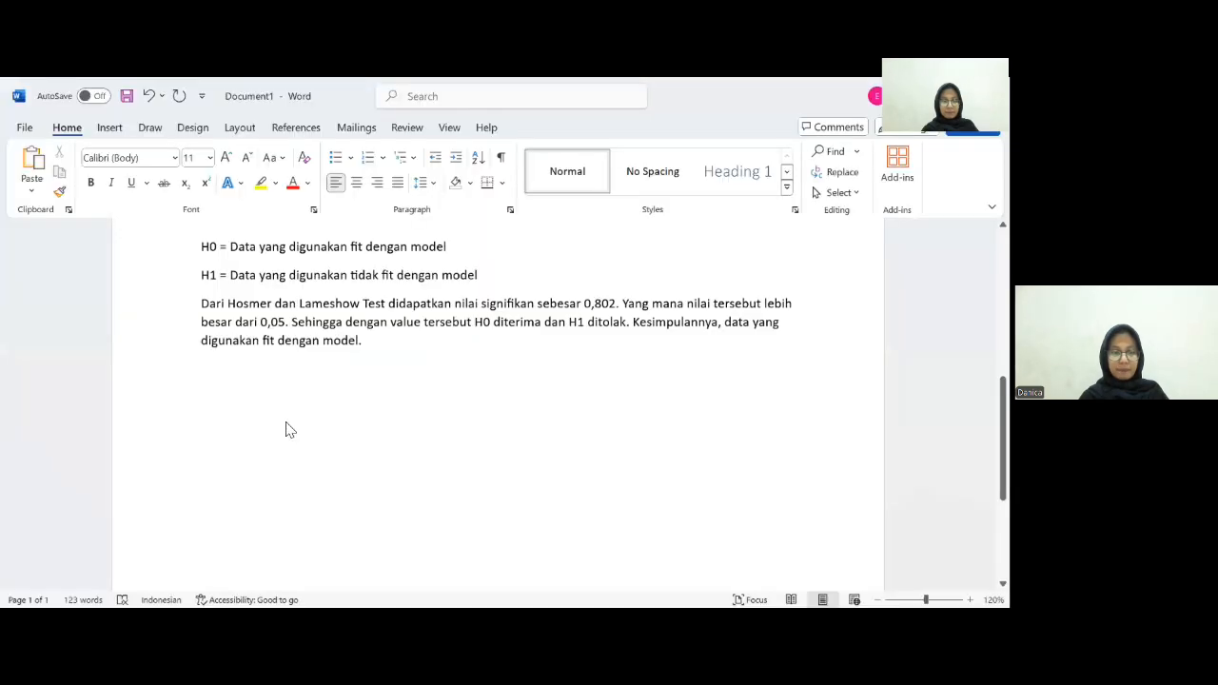
- Paste the copied Classification Table below the Hosmer and Lemeshow paragraph, keeping its source formatting
{"action": "right_click", "coordinate": [227, 407]}
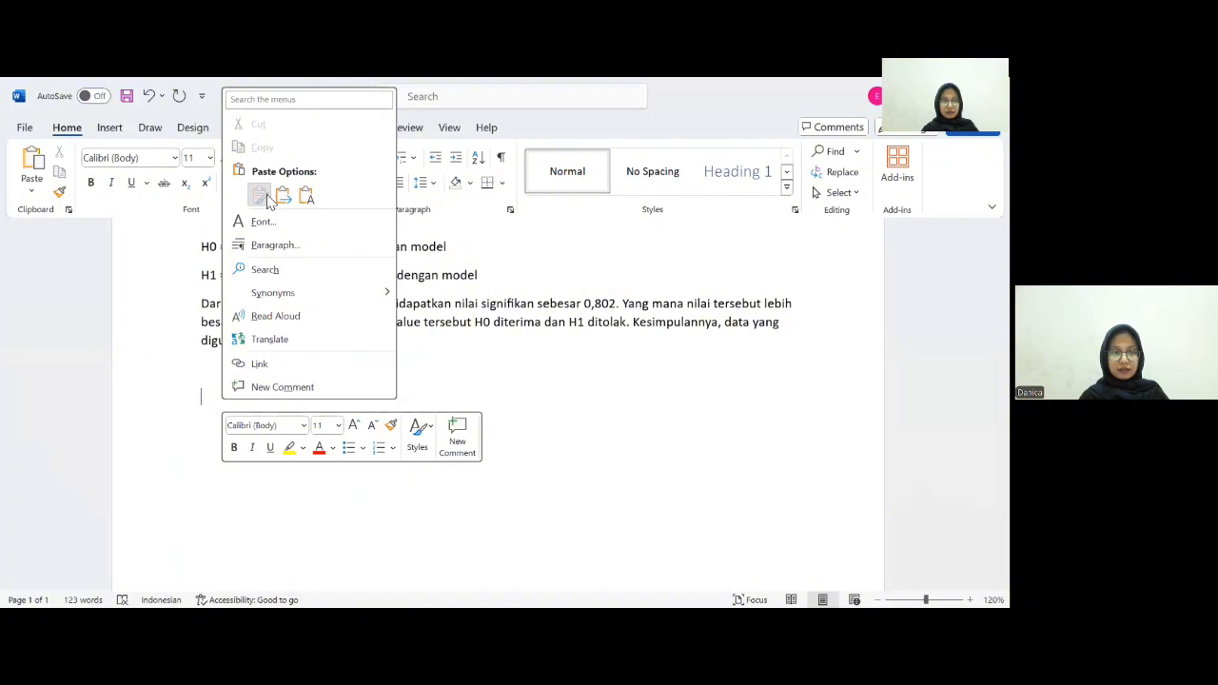
{"action": "left_click", "coordinate": [268, 195]}
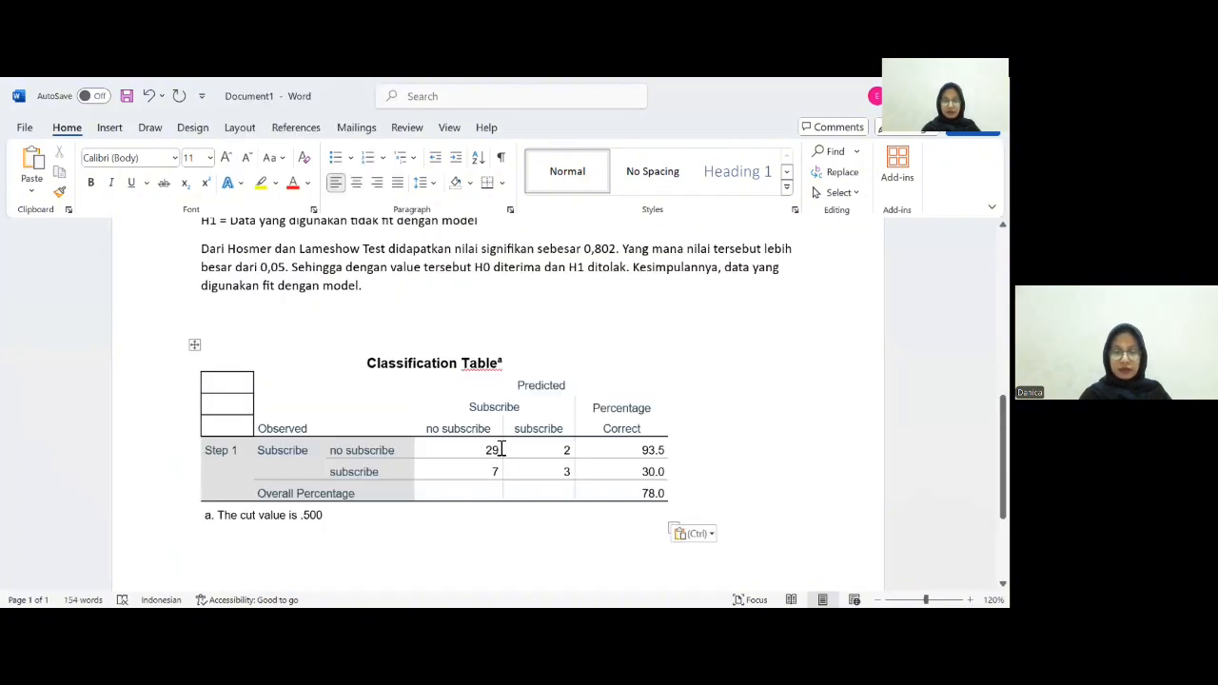
- Write below the table "Data dari Overall Percentage didaptkan angka sebesar 78%, "
{"action": "type", "text": "Data "}
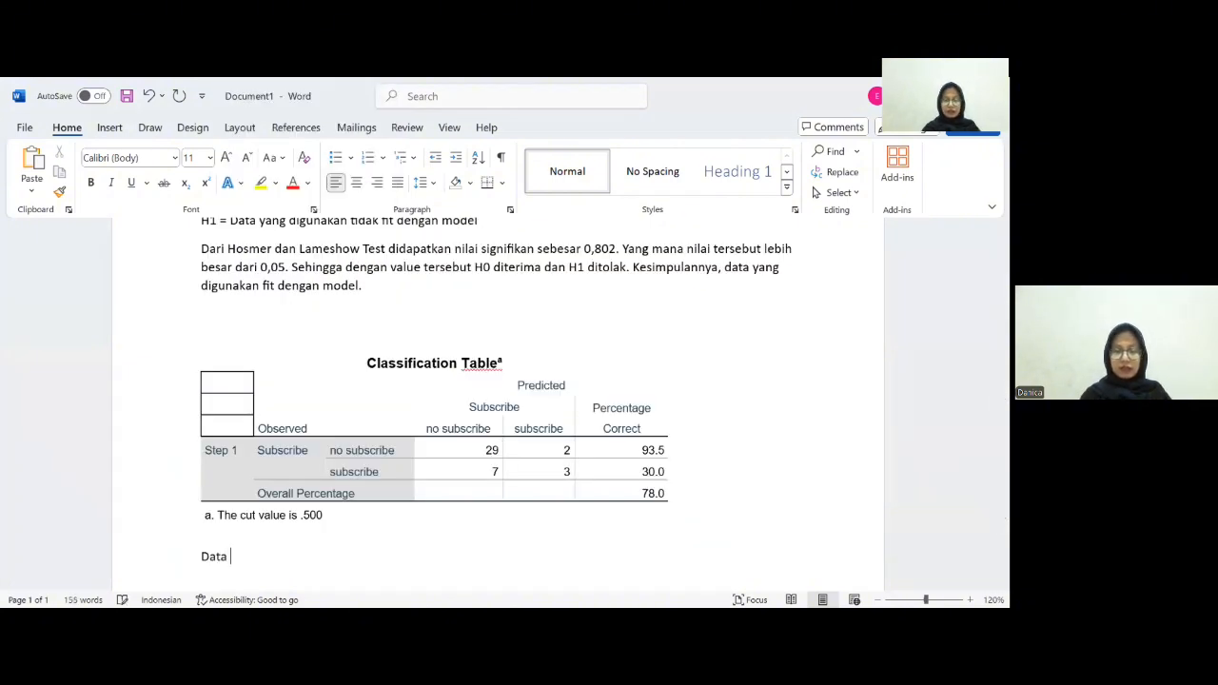
{"action": "type", "text": "dari O"}
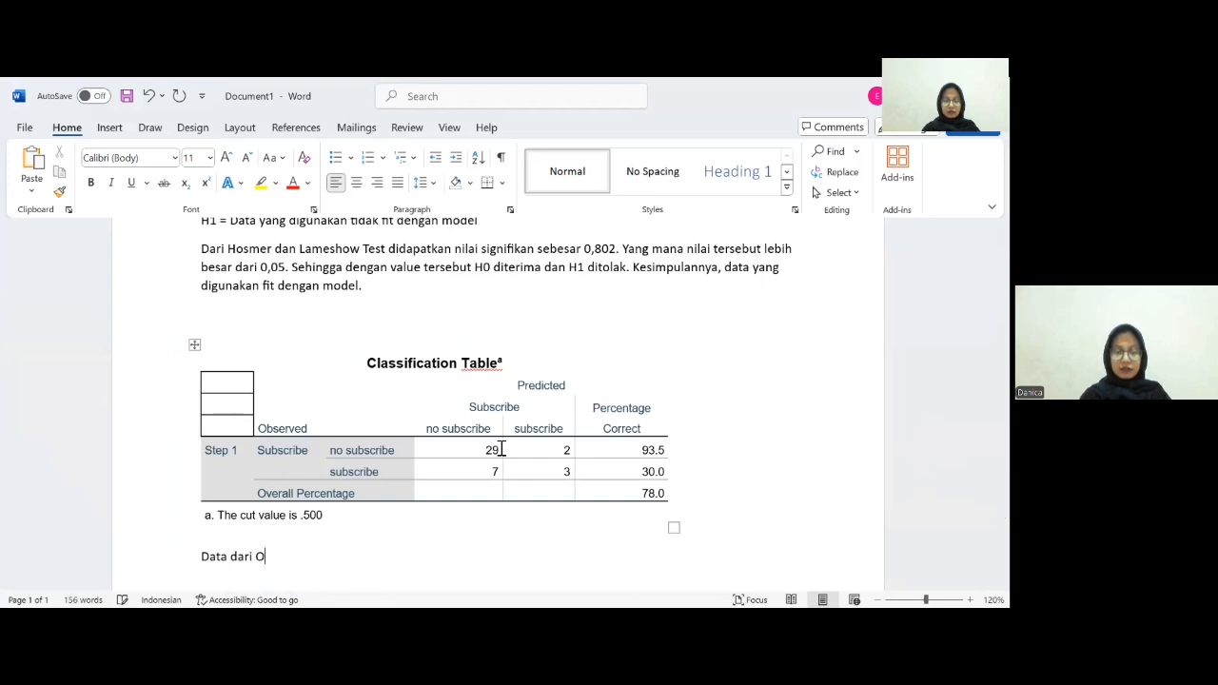
{"action": "type", "text": "ver"}
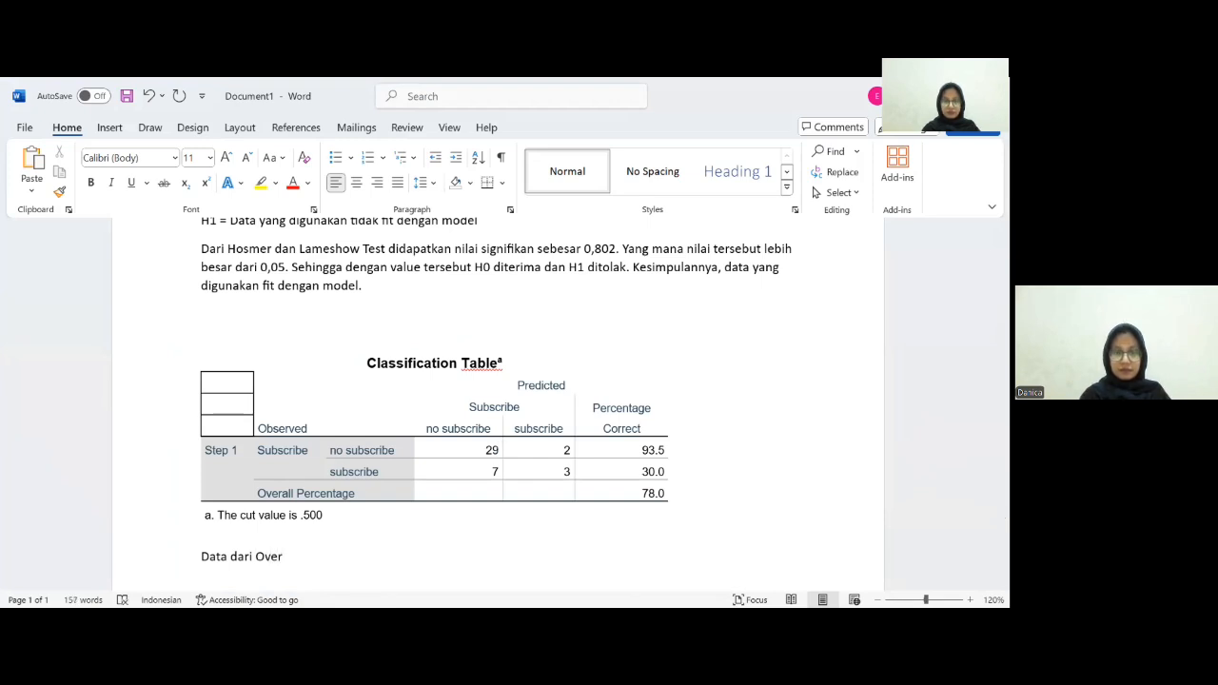
{"action": "type", "text": "all Perce"}
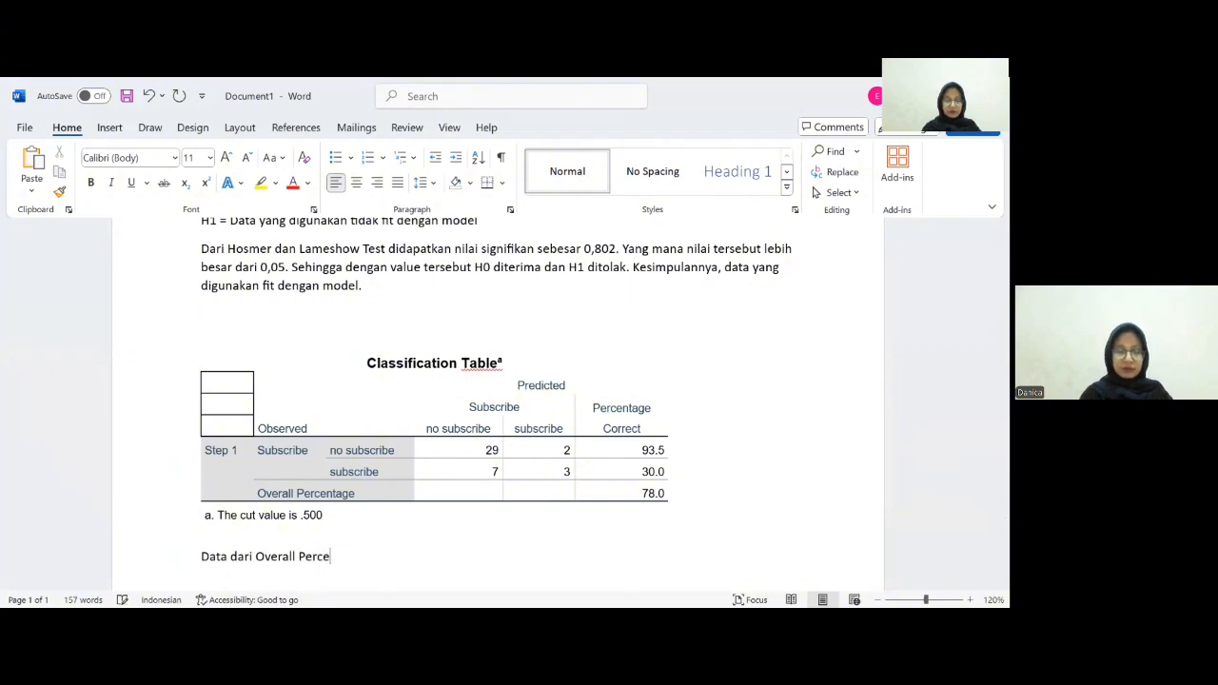
{"action": "type", "text": "nta"}
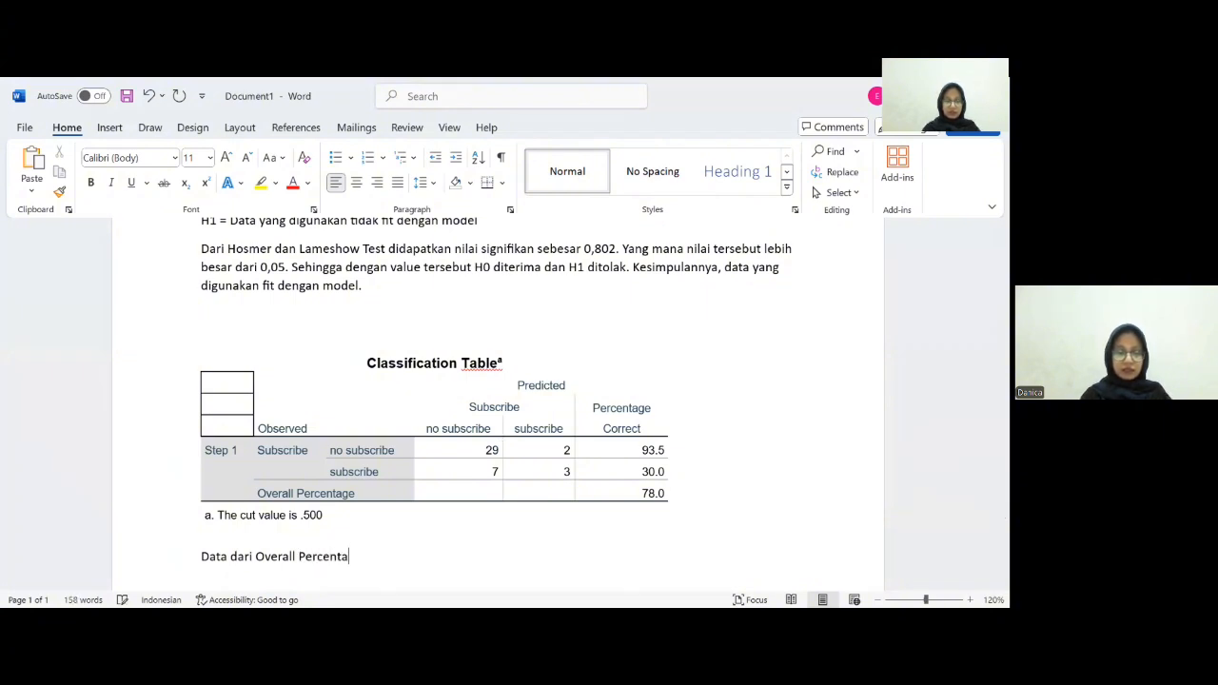
{"action": "type", "text": "ge "}
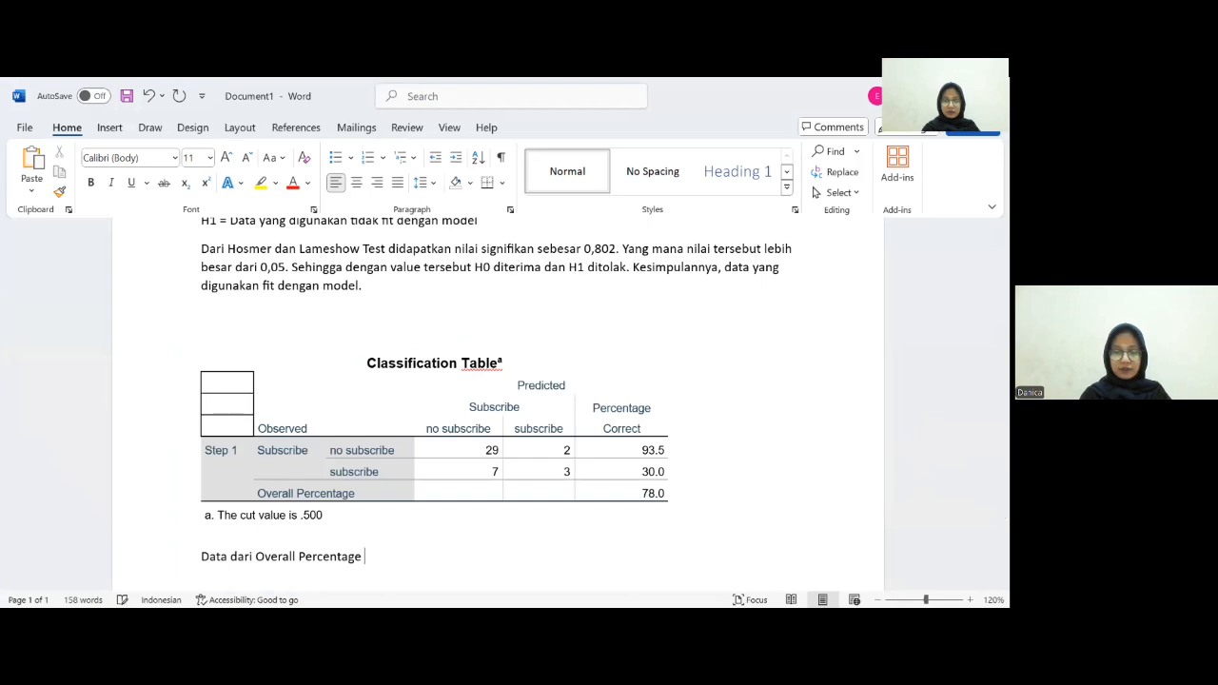
{"action": "type", "text": "didaptkan "}
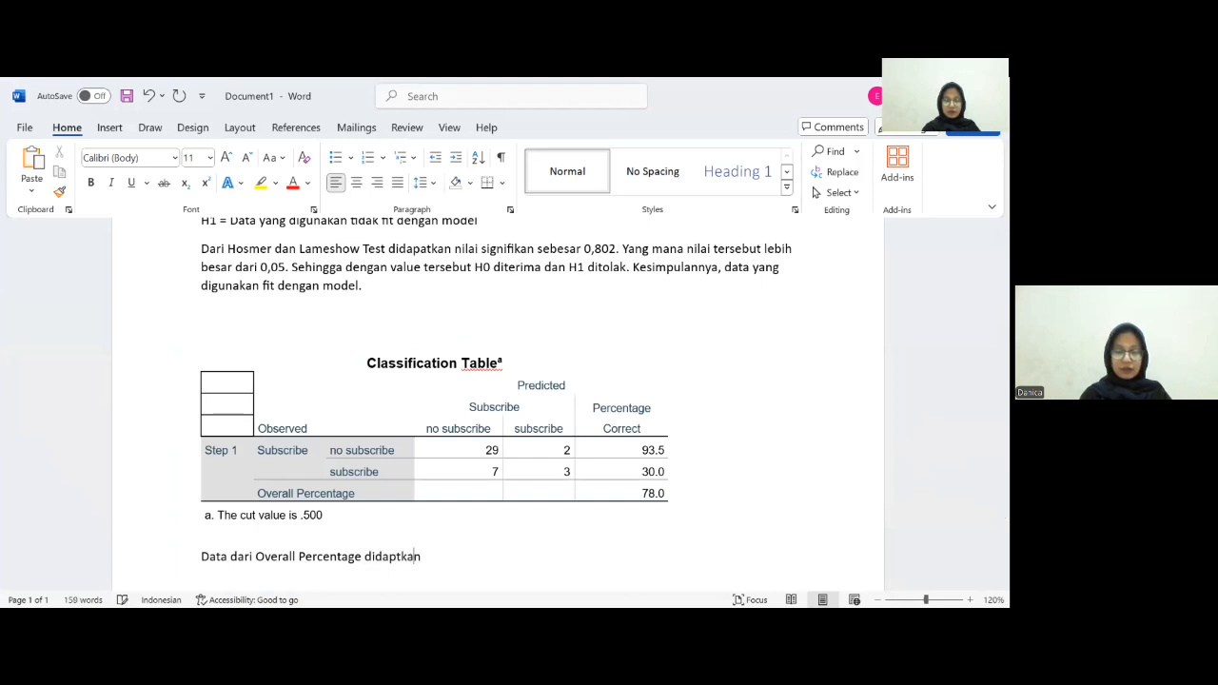
{"action": "type", "text": "angka sebesar"}
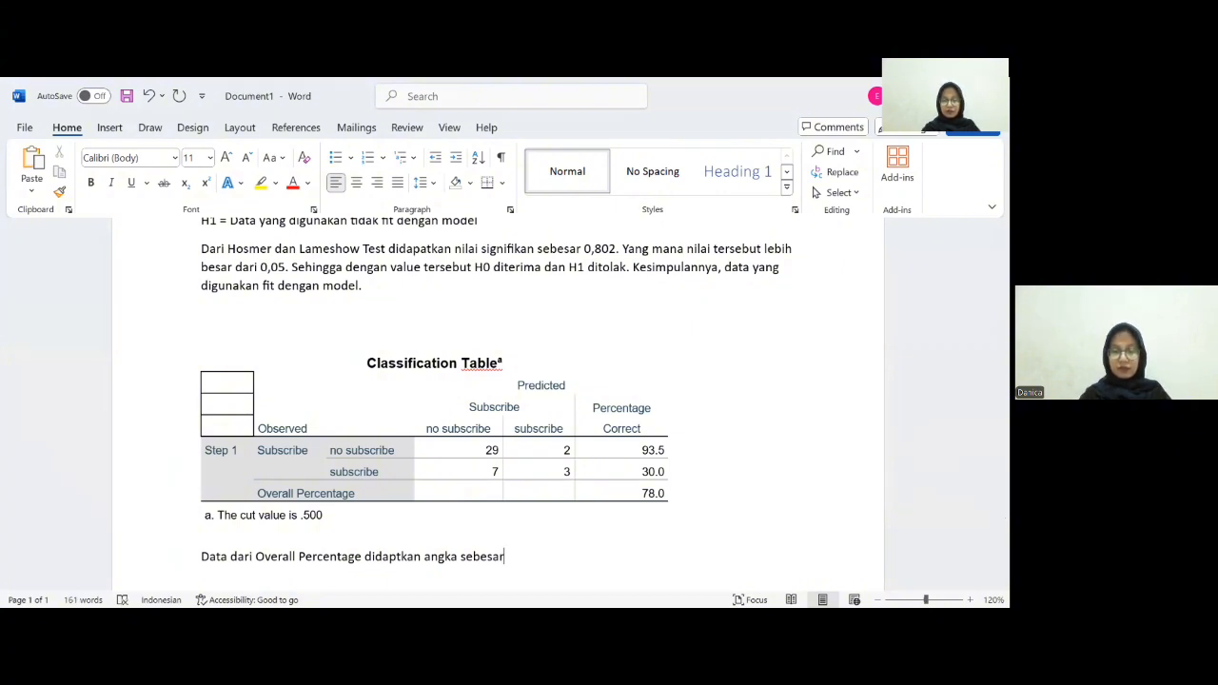
{"action": "type", "text": "7"}
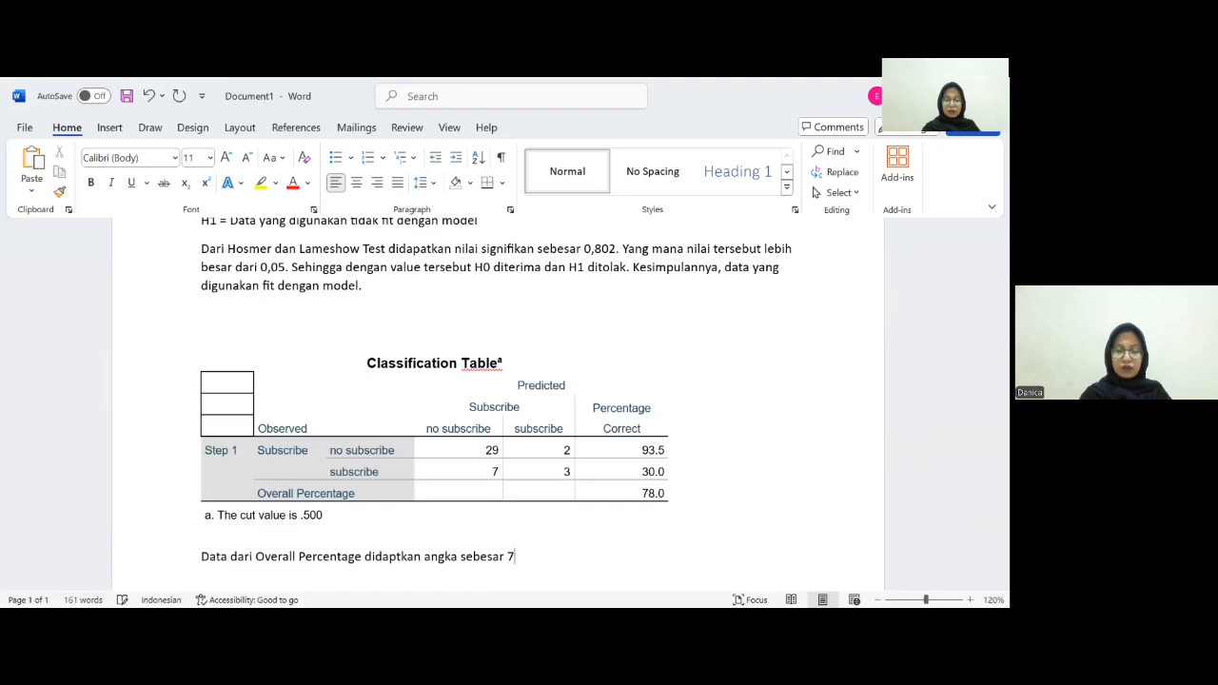
{"action": "type", "text": "8%"}
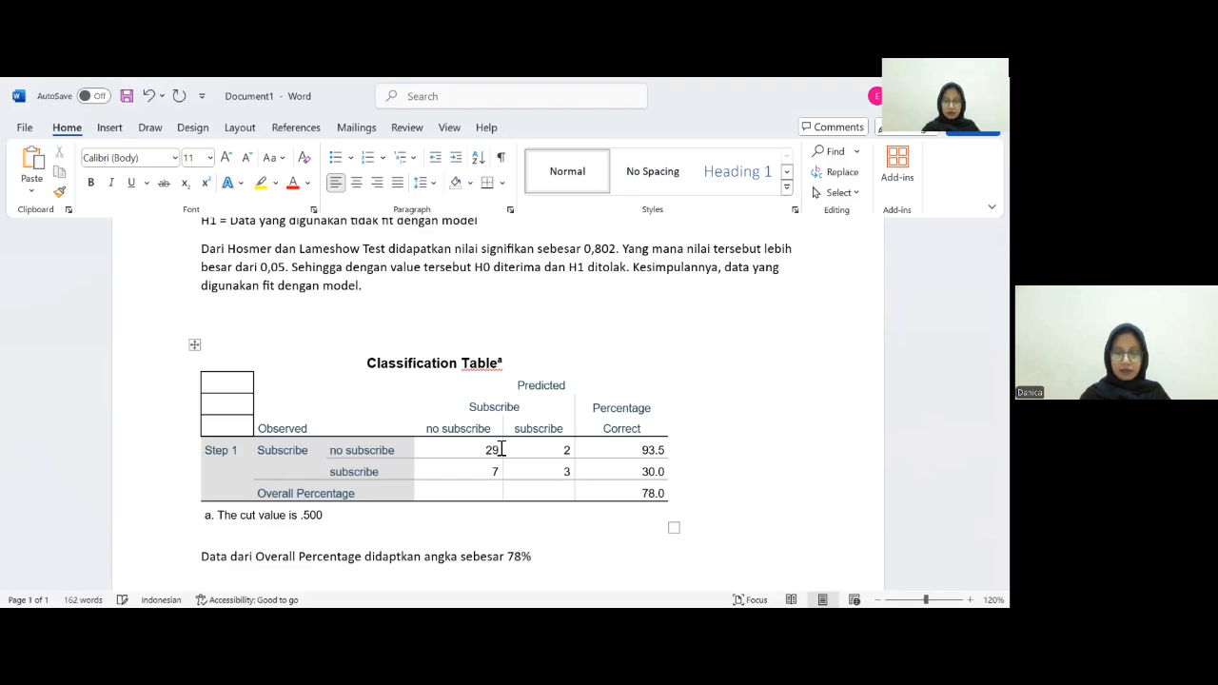
{"action": "type", "text": ", "}
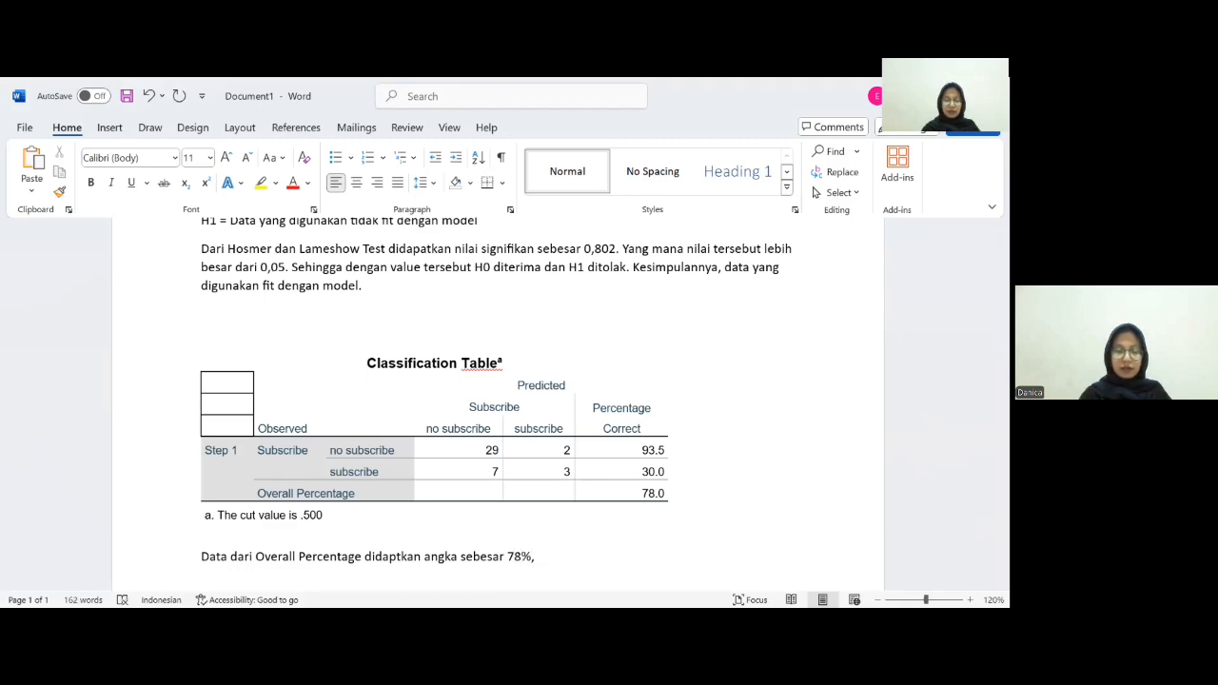
{"action": "type", "text": "artinya "}
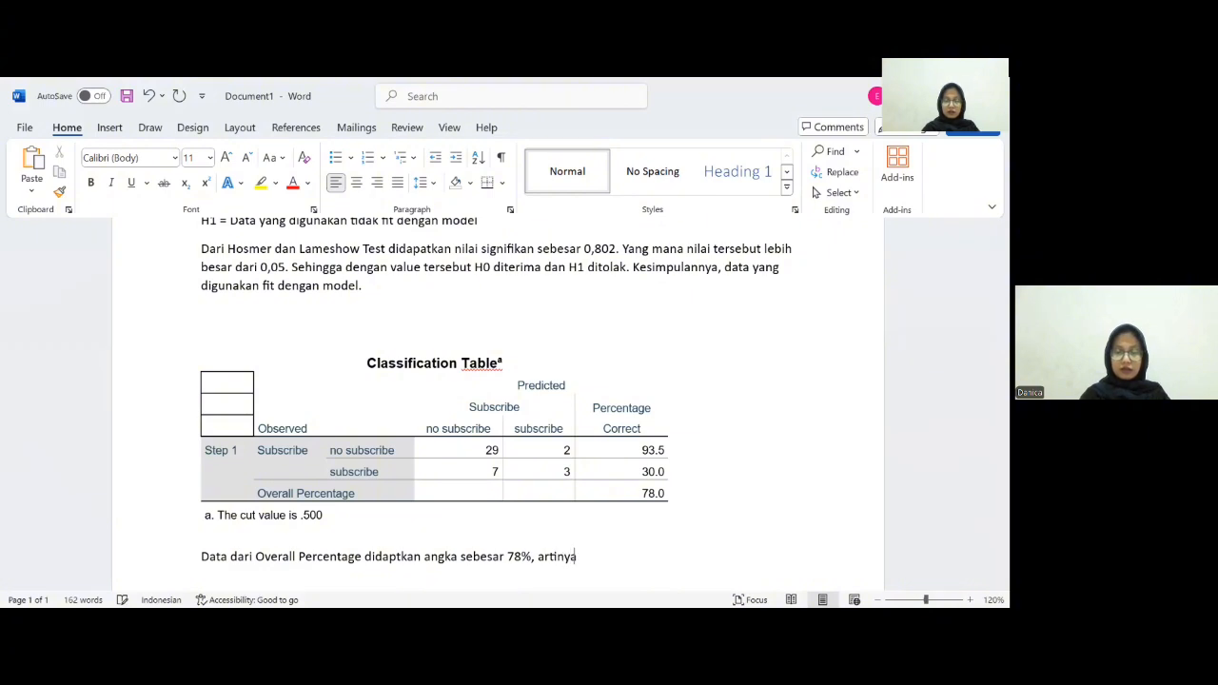
{"action": "type", "text": "model i"}
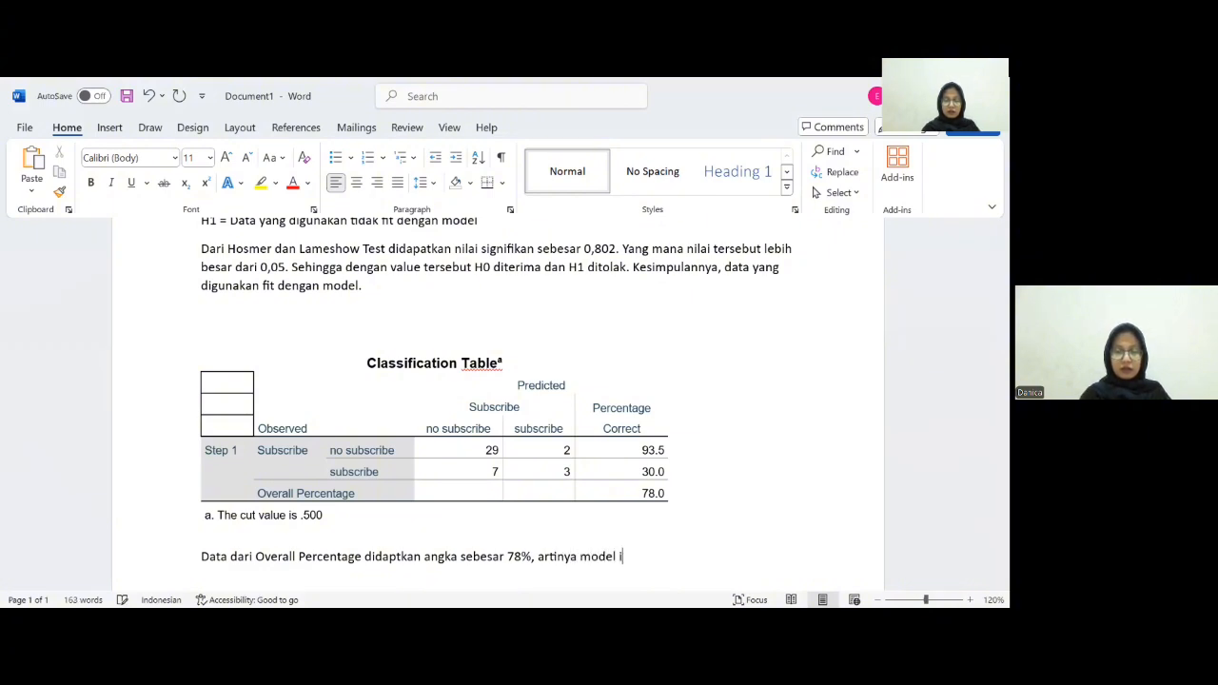
{"action": "type", "text": "ni memiliki Ta"}
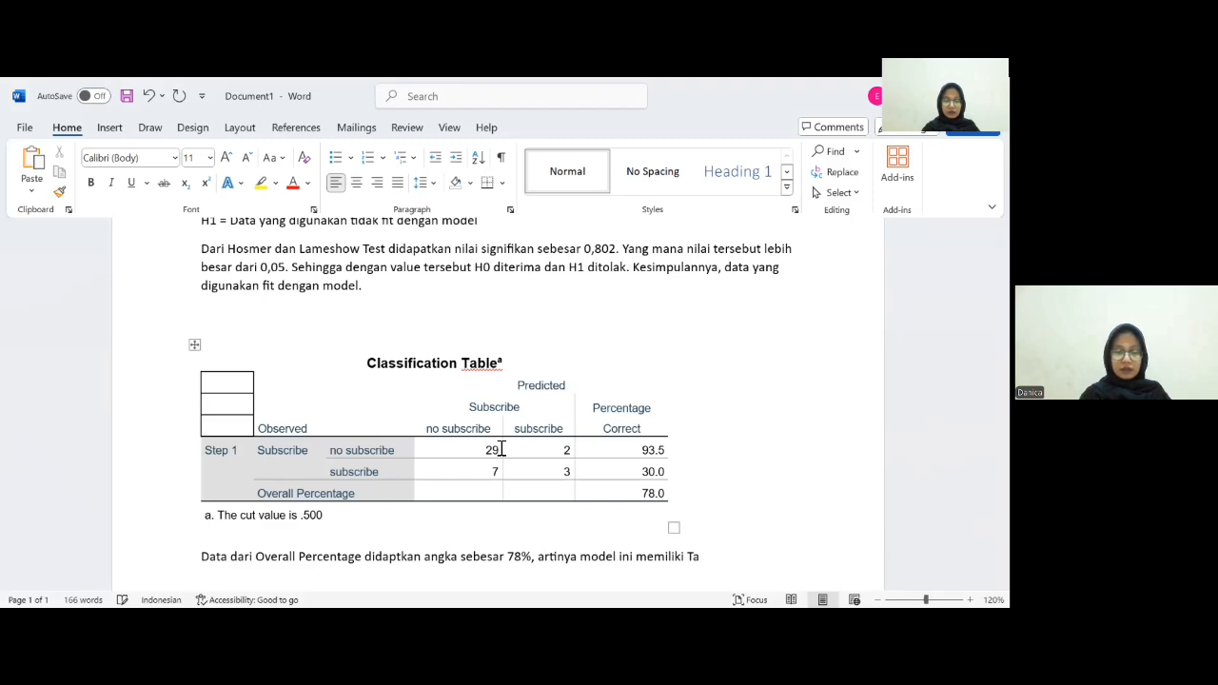
- Complete the sentence with "artinya model ini memiliki tingkat akurasi dalam prediksi sebesar 78%." and add two blank lines
{"action": "key", "text": "BackSpace"}
{"action": "key", "text": "BackSpace"}
{"action": "type", "text": "t"}
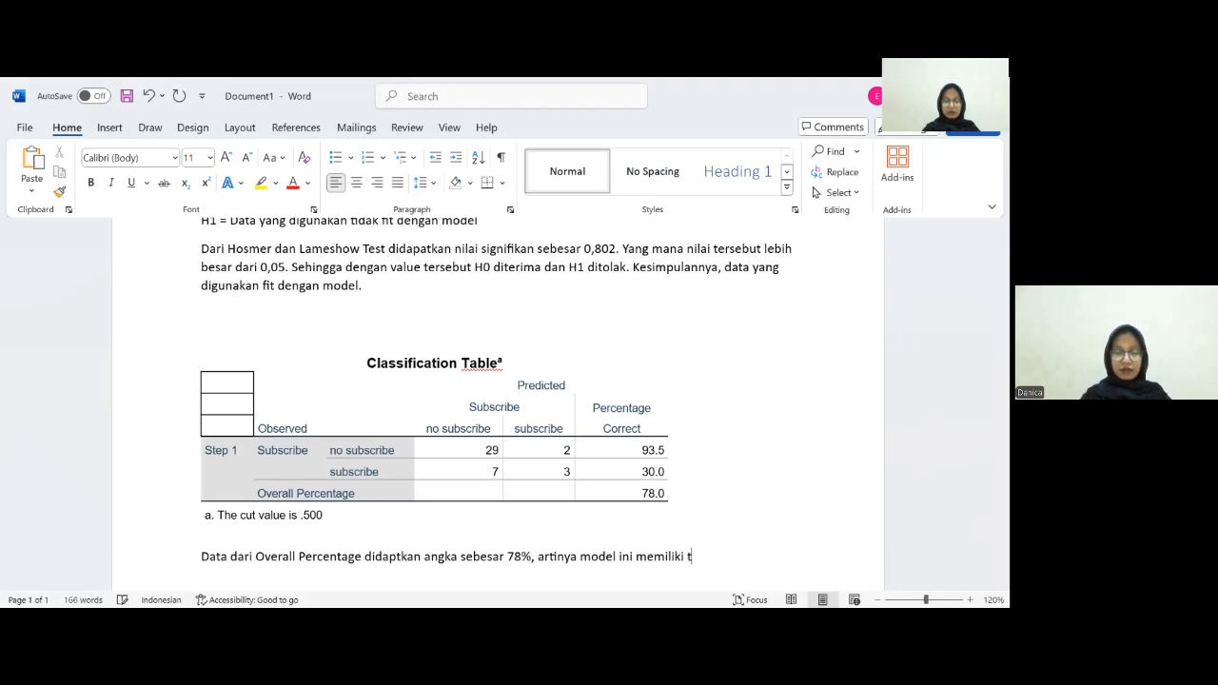
{"action": "type", "text": "ingkat akurasi"}
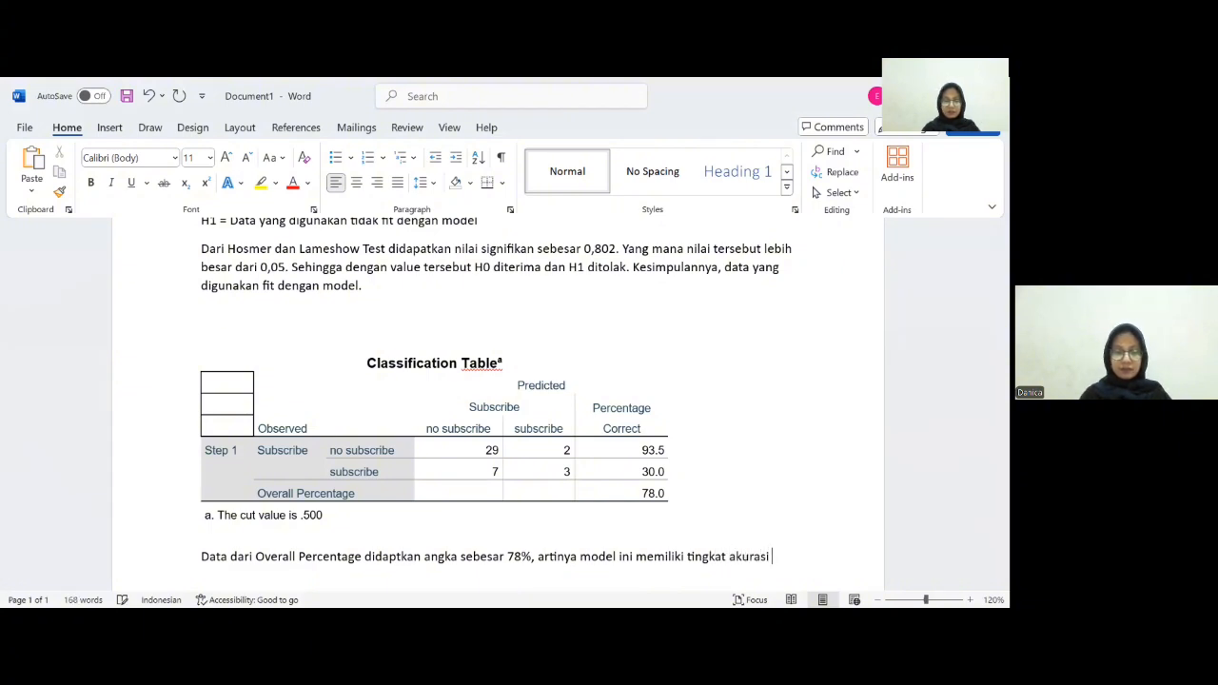
{"action": "type", "text": " dalam p"}
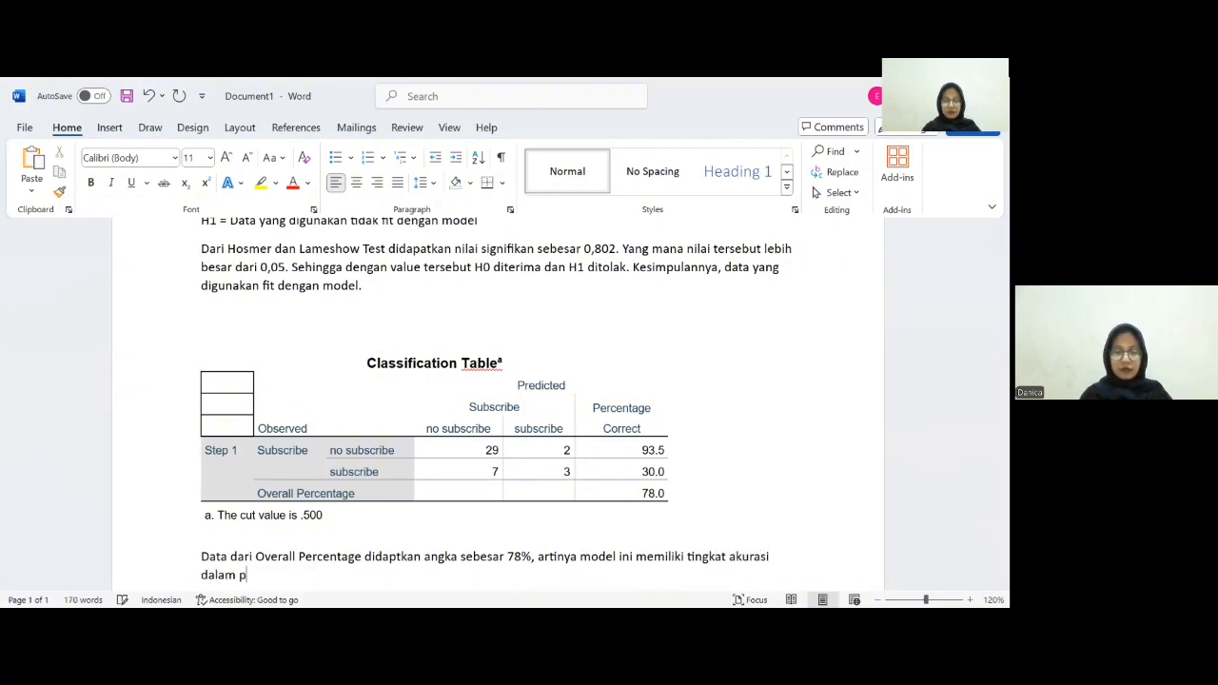
{"action": "type", "text": "redi"}
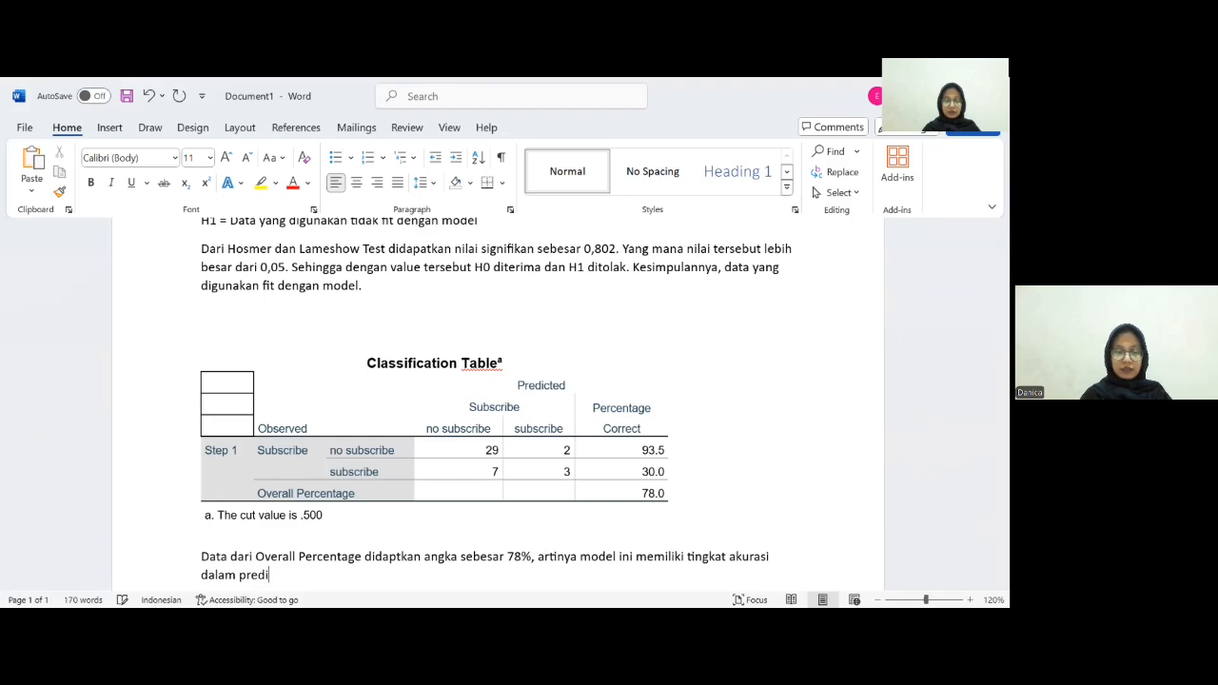
{"action": "type", "text": "sksi sebesar"}
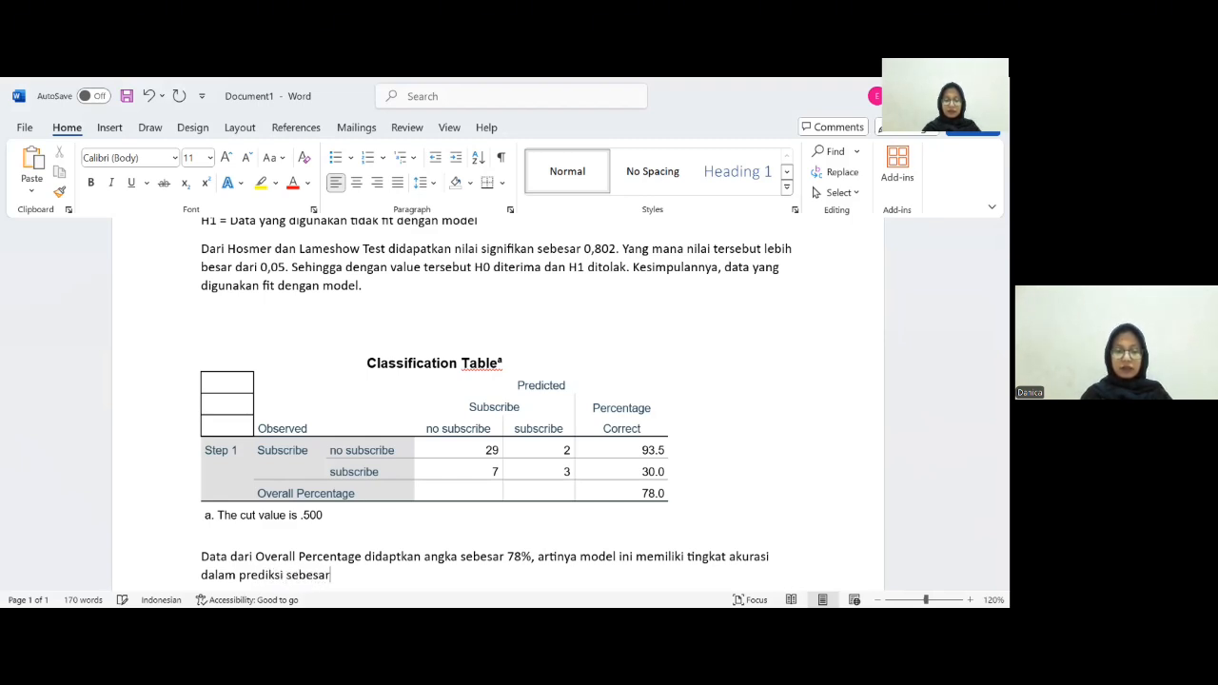
{"action": "type", "text": " 78%."}
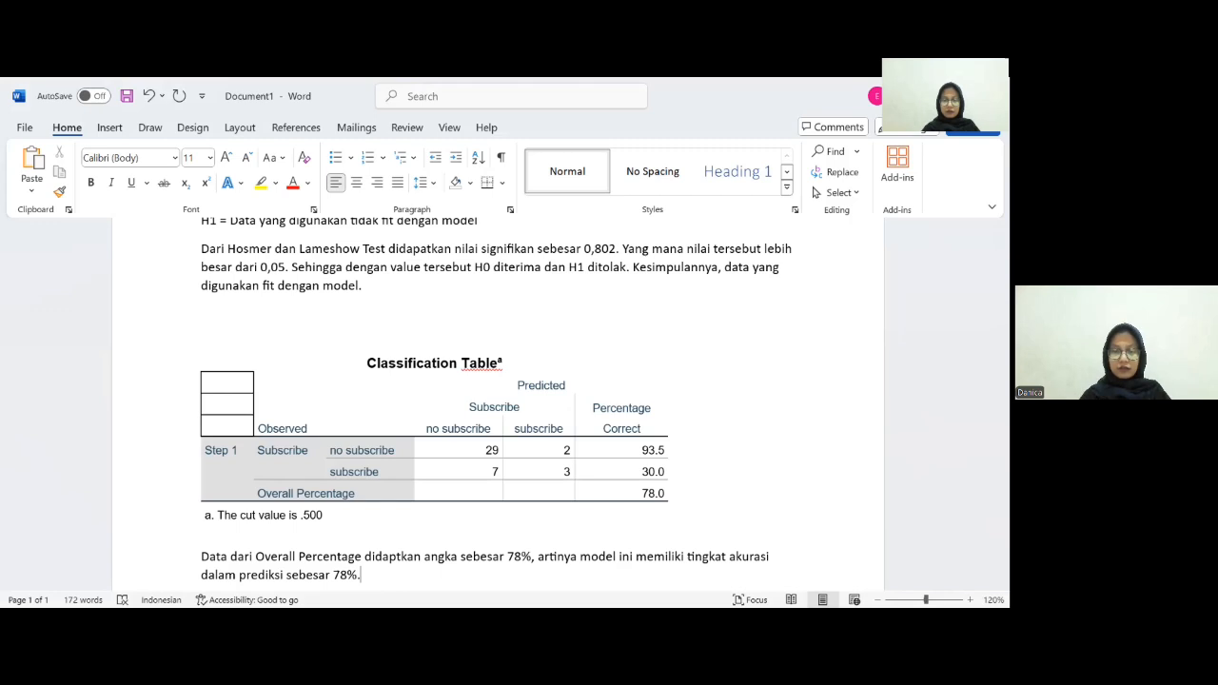
{"action": "key", "text": "Return"}
{"action": "key", "text": "Return"}
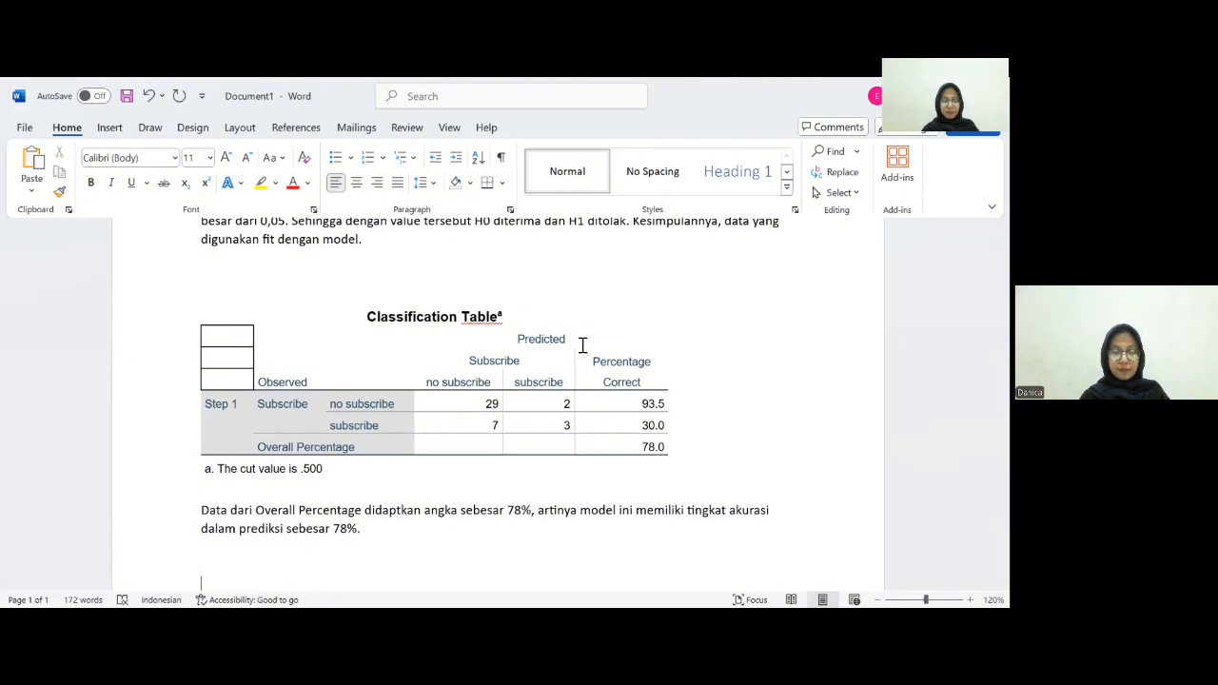
- Copy the Variables in the Equation table from the SPSS output viewer
{"action": "key", "text": "alt+Tab"}
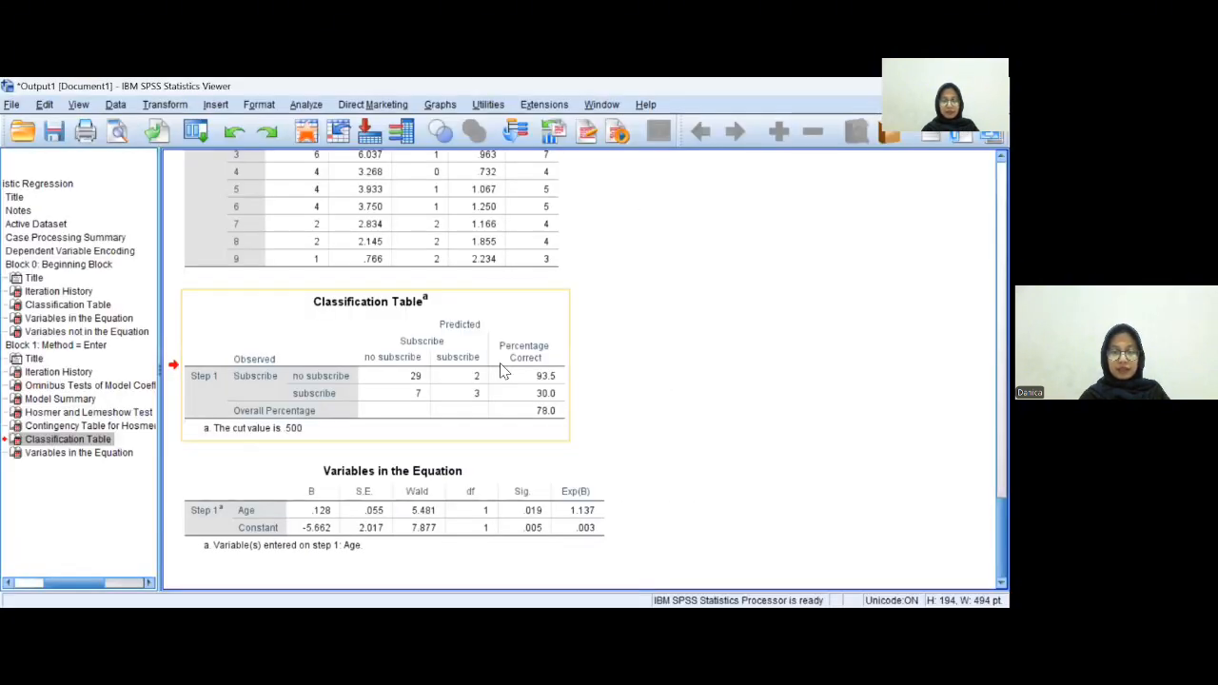
{"action": "left_click", "coordinate": [230, 556]}
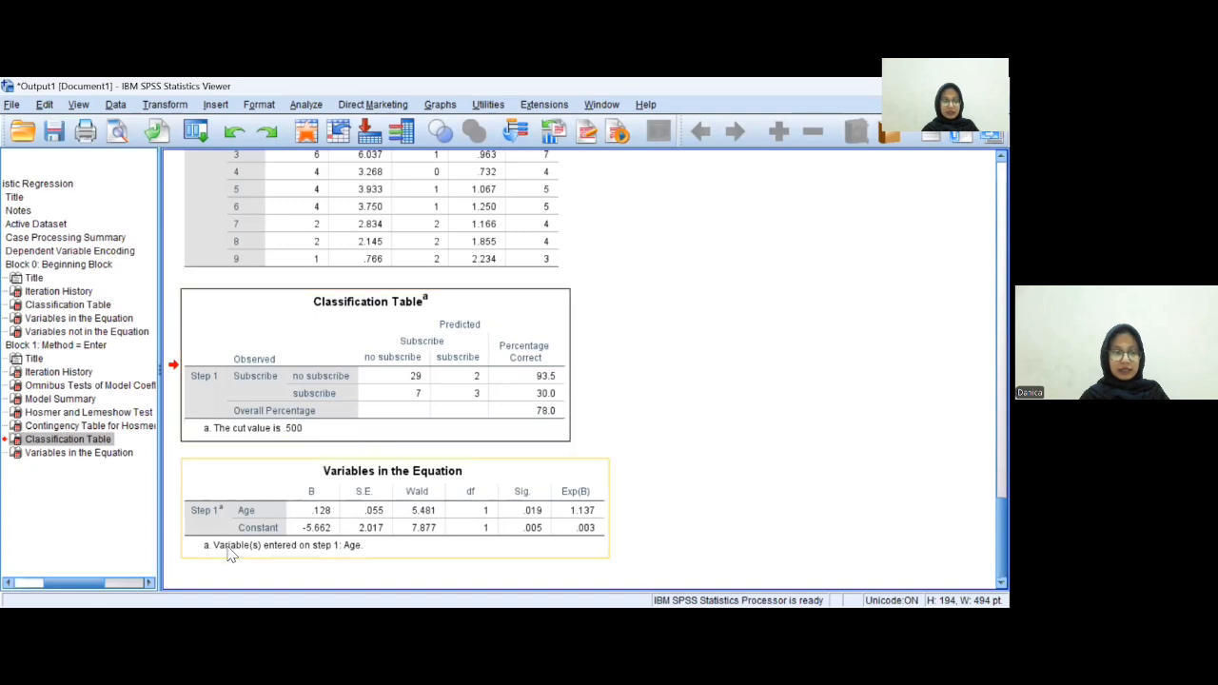
{"action": "left_click", "coordinate": [234, 475]}
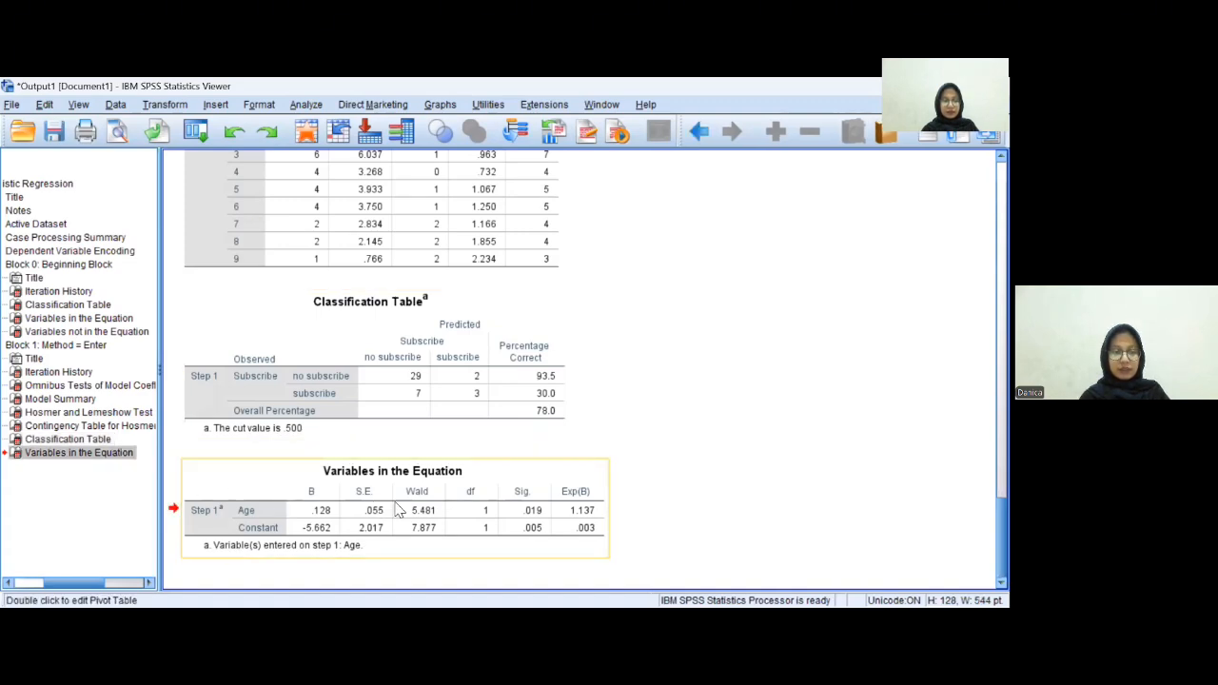
{"action": "right_click", "coordinate": [473, 480]}
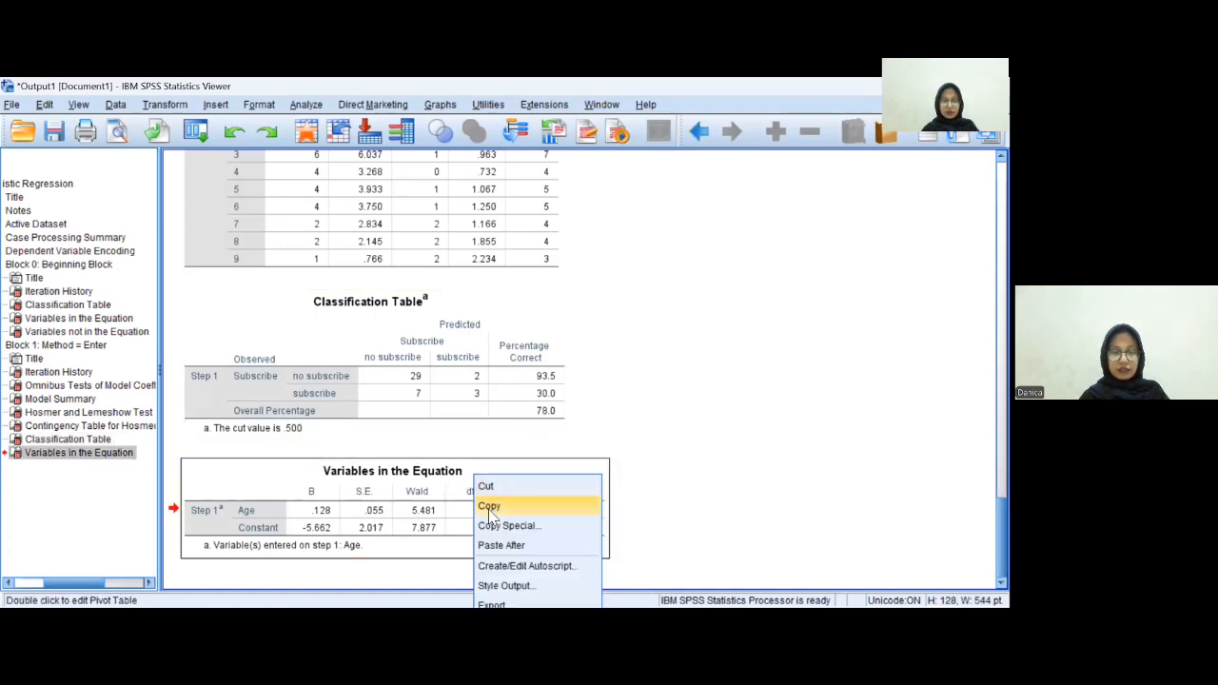
{"action": "left_click", "coordinate": [489, 506]}
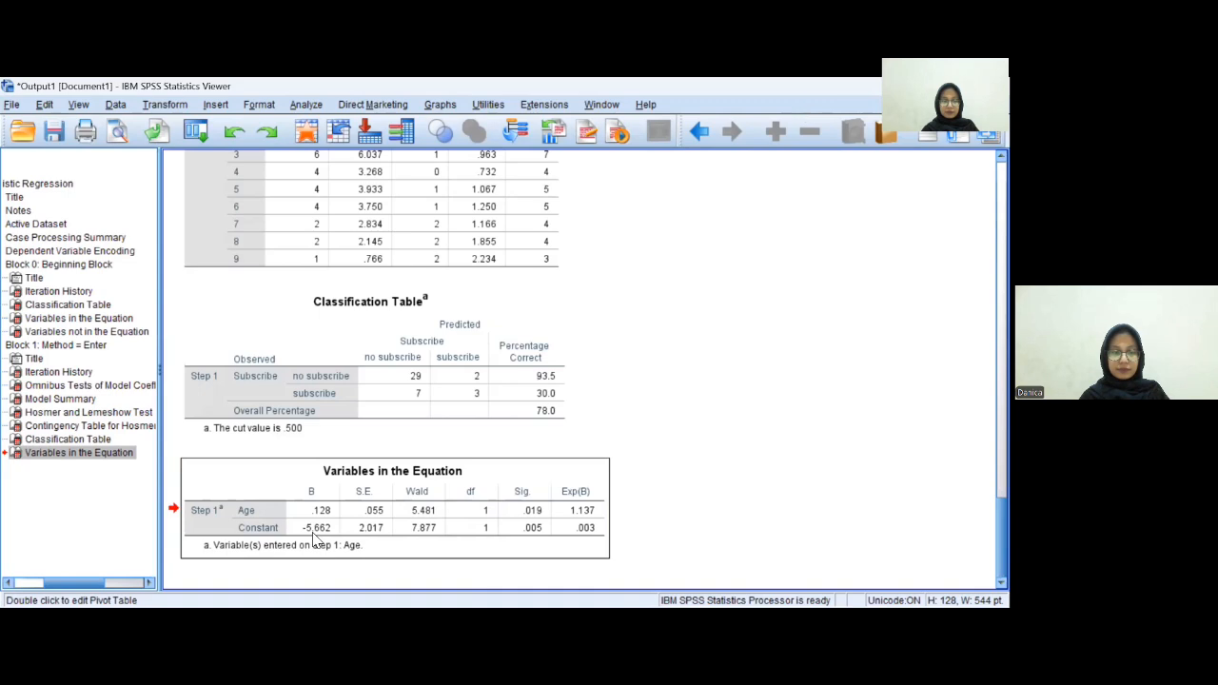
- Return to the Word document and paste the Variables in the Equation table at the cursor
{"action": "key", "text": "alt+Tab"}
{"action": "right_click", "coordinate": [212, 457]}
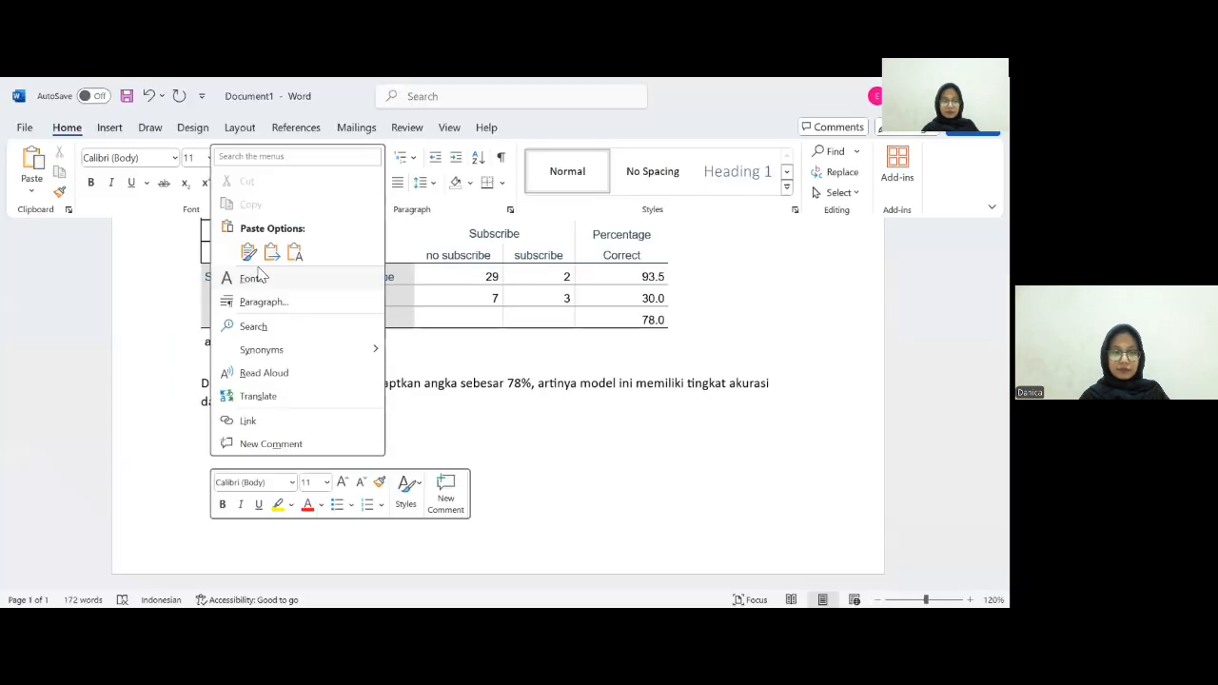
{"action": "left_click", "coordinate": [250, 248]}
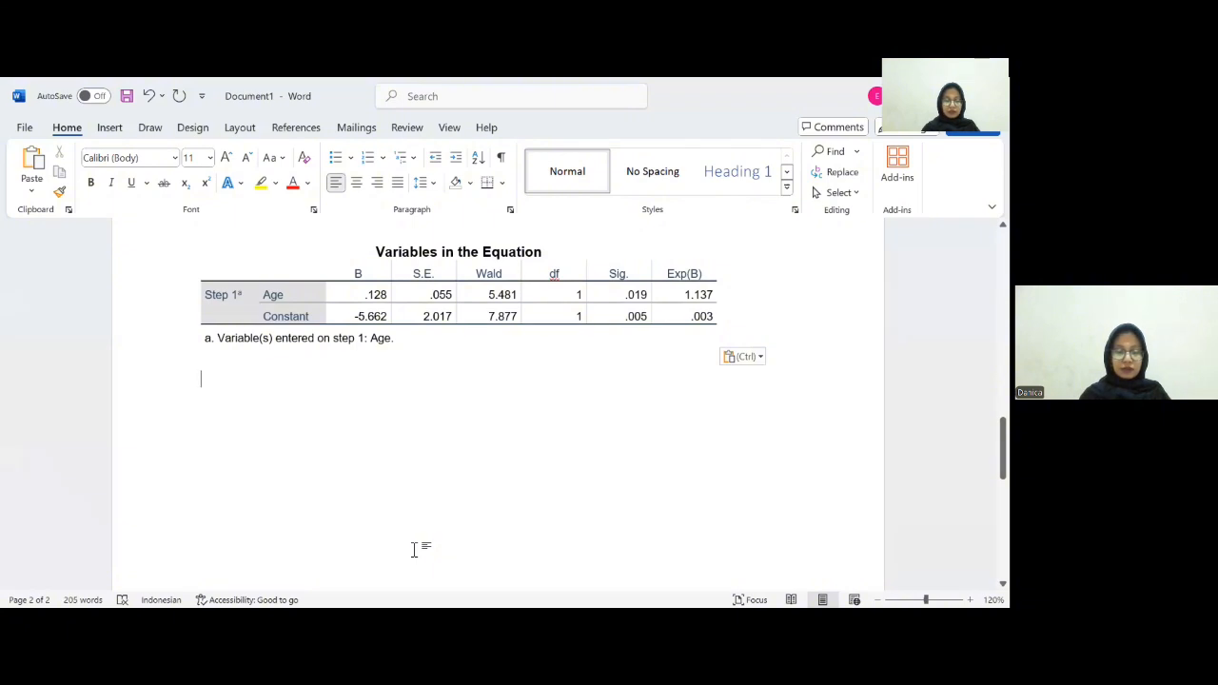
- Below the Variables in the Equation table, start a paragraph with "Variabel X (Age) memiliki nilai koefisien sebesar"
{"action": "type", "text": "Varu"}
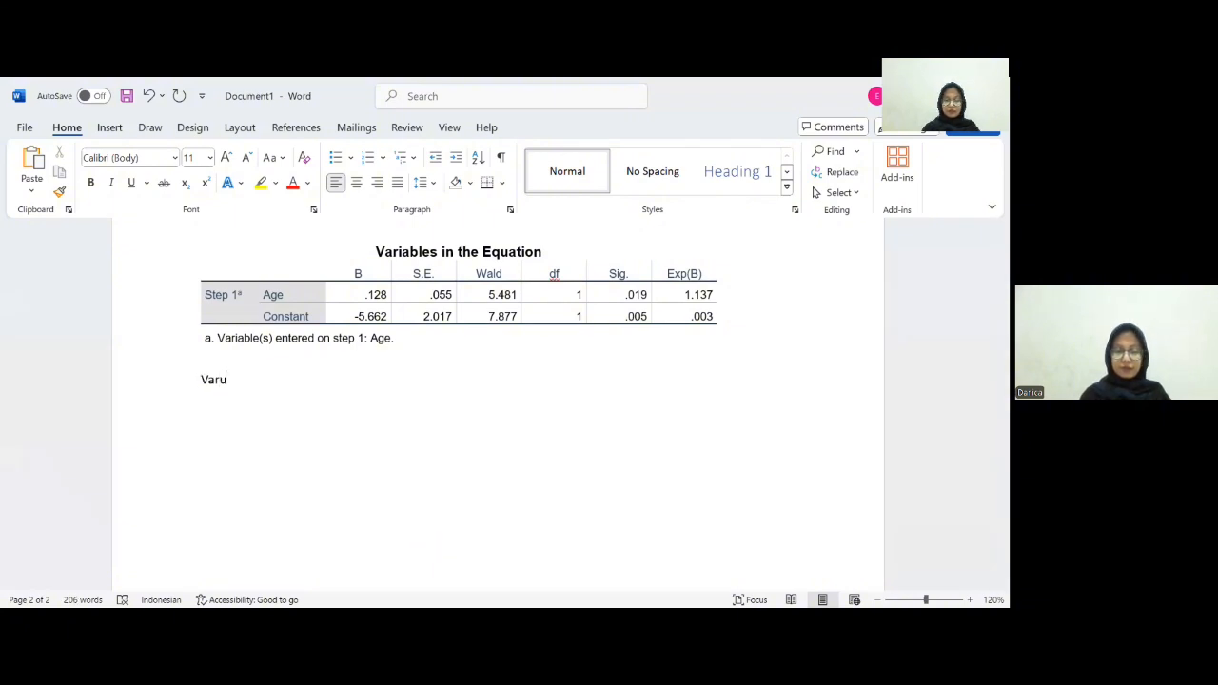
{"action": "key", "text": "BackSpace"}
{"action": "type", "text": "iabel "}
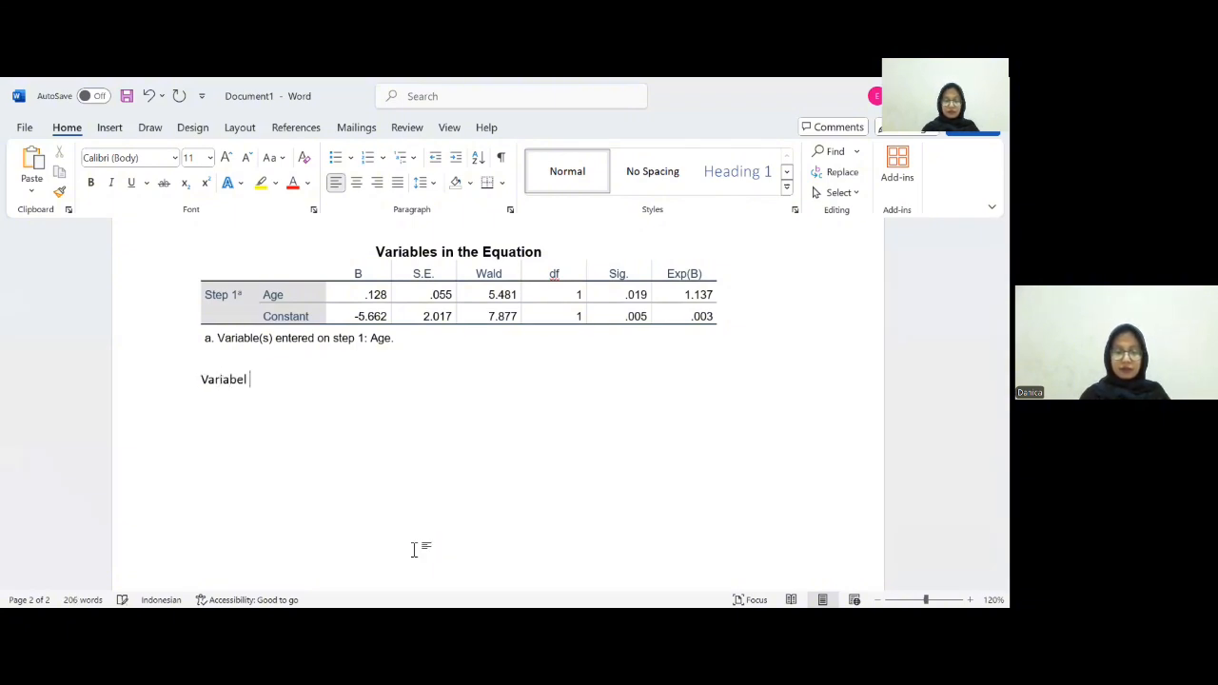
{"action": "type", "text": "X (Age) me"}
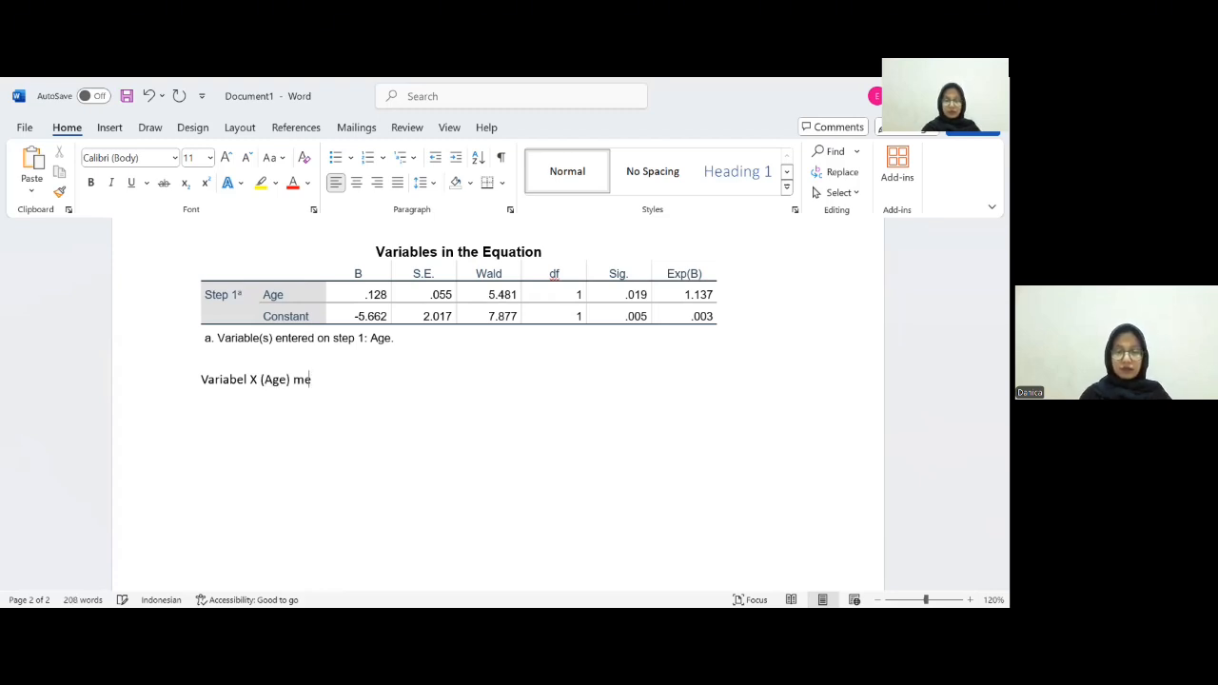
{"action": "type", "text": "miliki"}
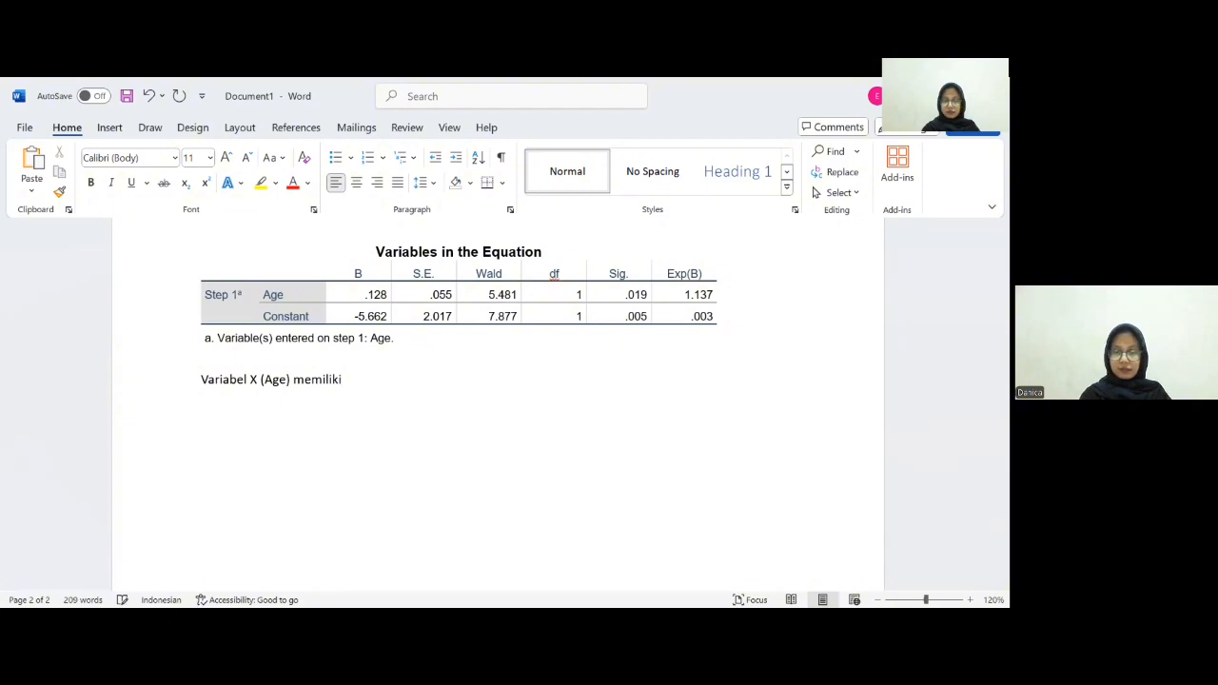
{"action": "type", "text": " nilai"}
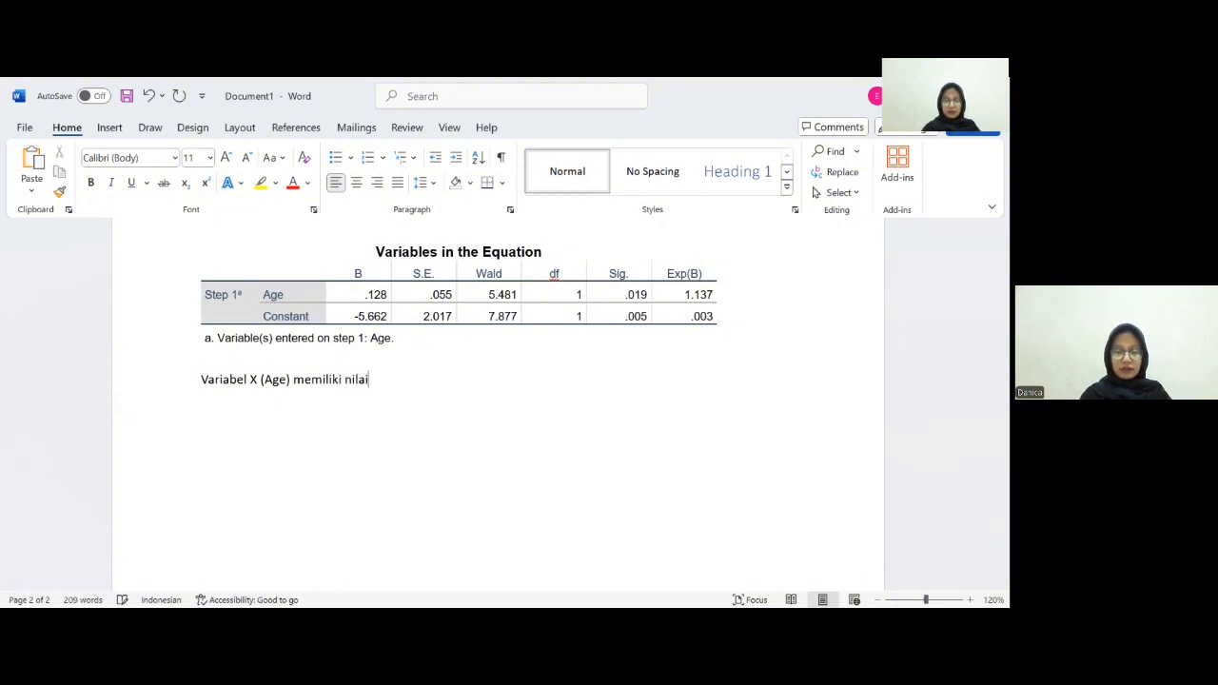
{"action": "type", "text": " koegfi"}
{"action": "key", "text": "BackSpace"}
{"action": "key", "text": "BackSpace"}
{"action": "key", "text": "BackSpace"}
{"action": "type", "text": "fisien sebesar"}
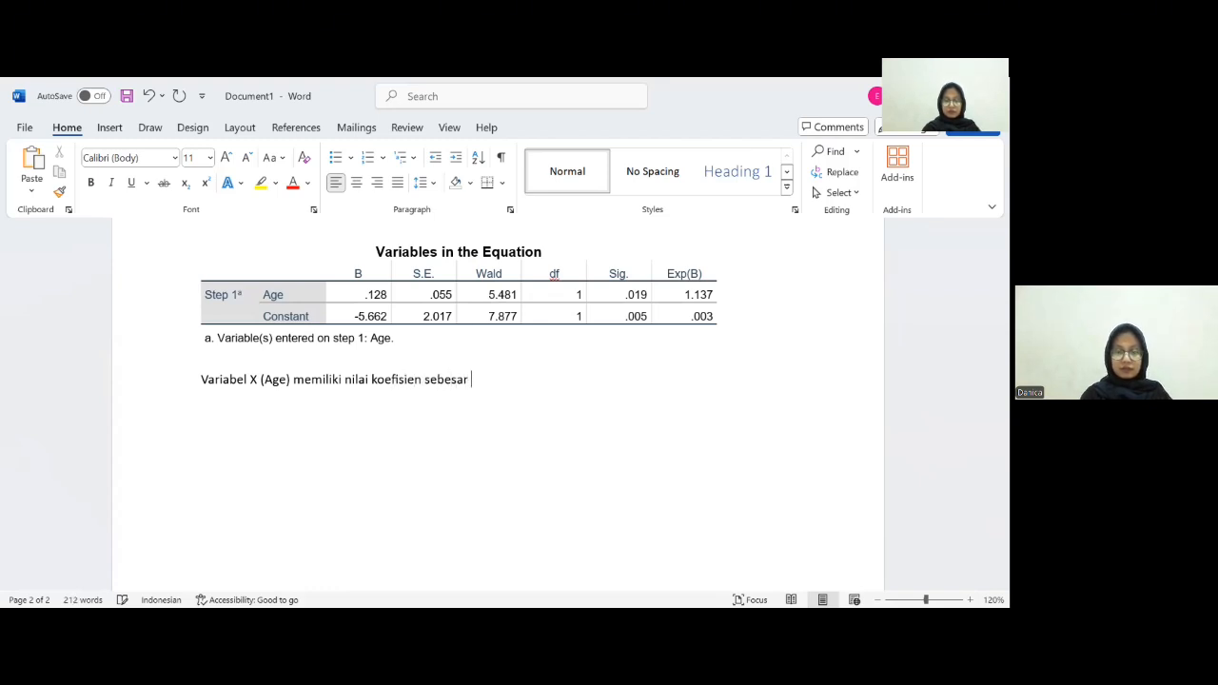
{"action": "type", "text": " 0"}
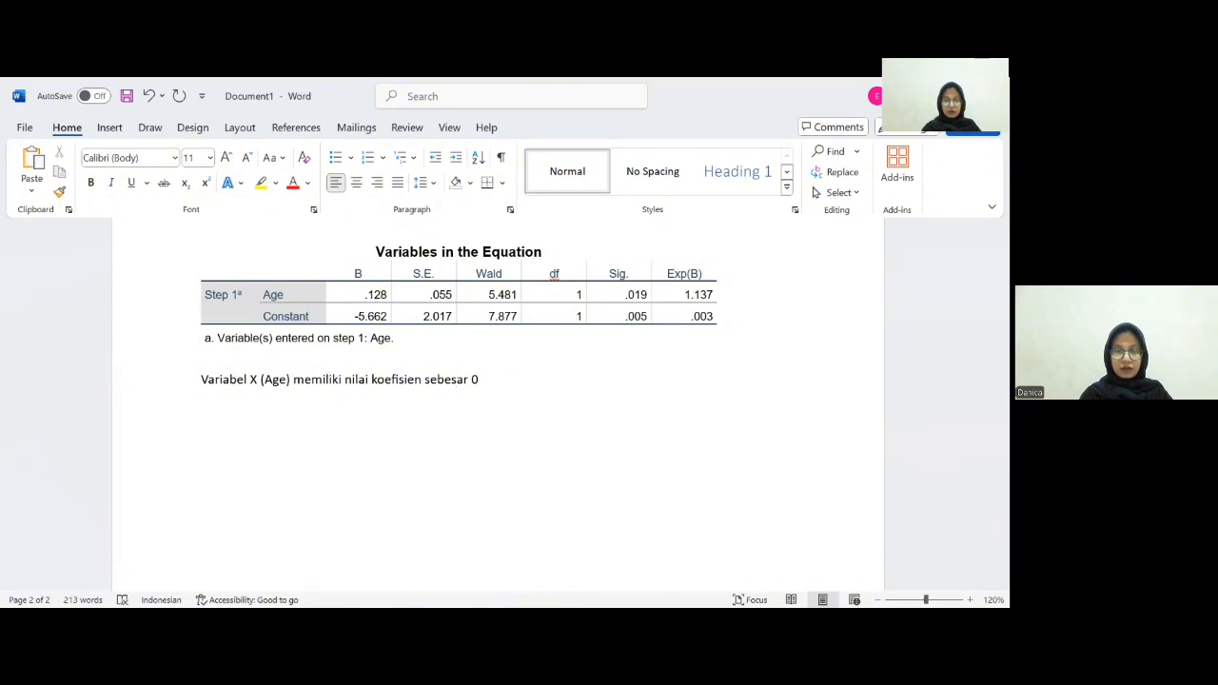
{"action": "type", "text": ",128 da"}
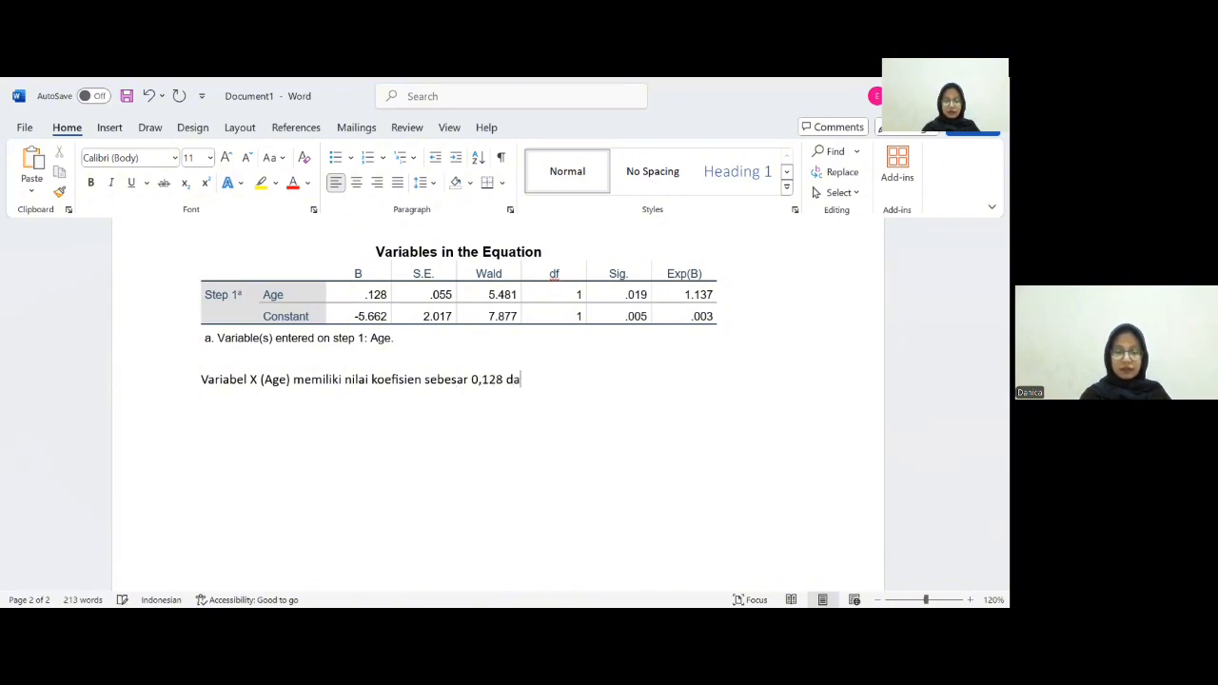
{"action": "type", "text": "n nilai "}
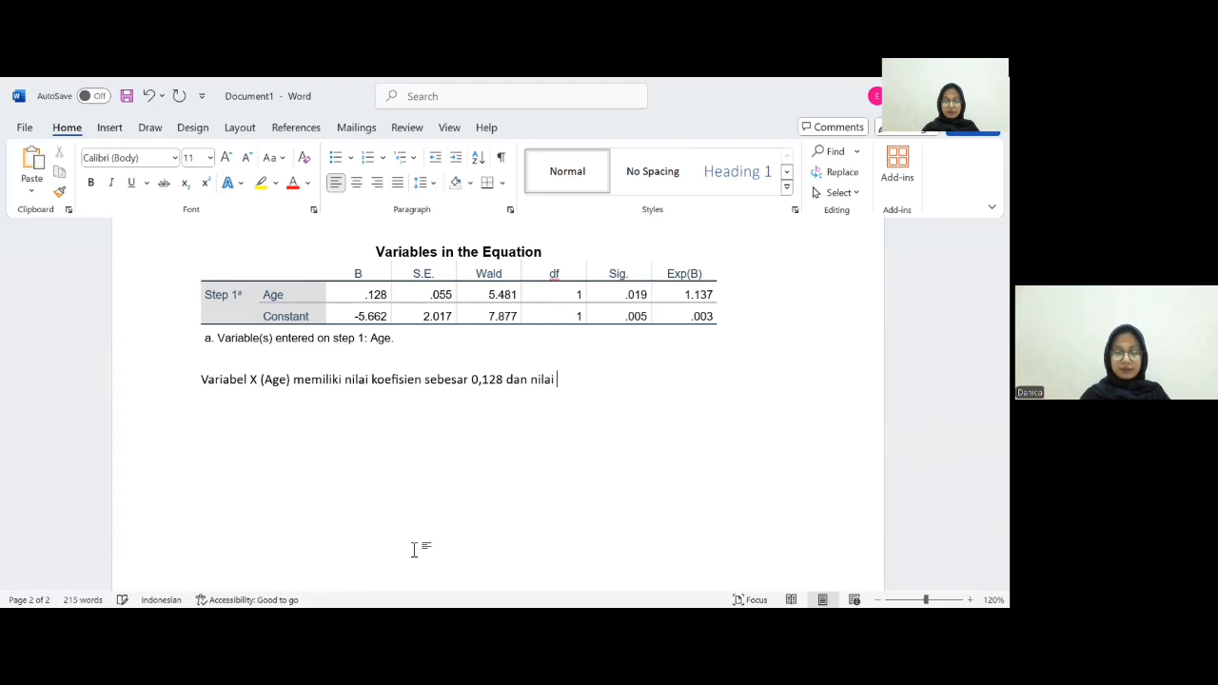
{"action": "type", "text": "P-Val"}
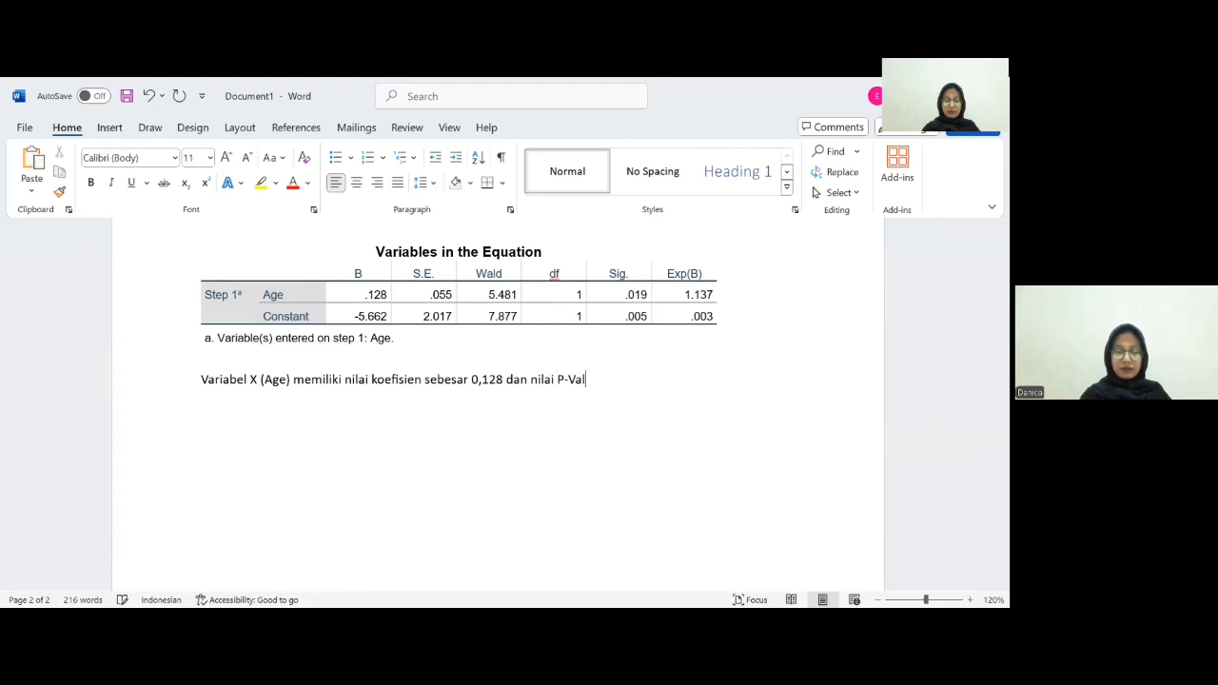
{"action": "type", "text": "ue "}
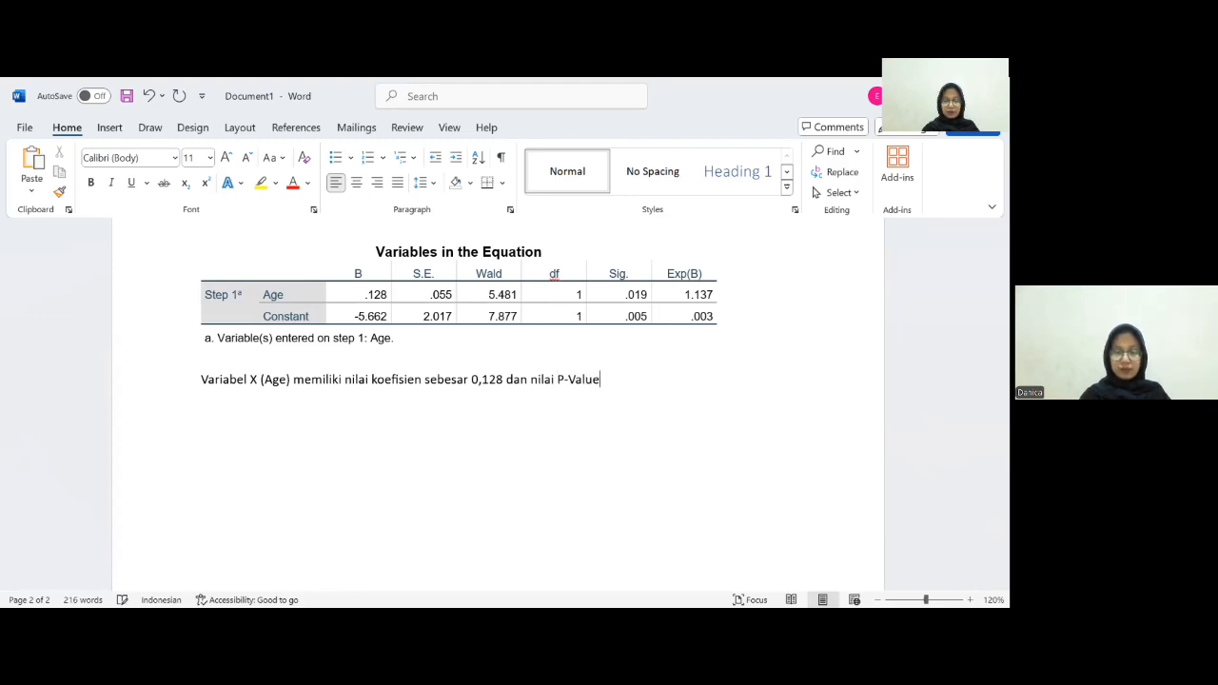
{"action": "type", "text": "(si"}
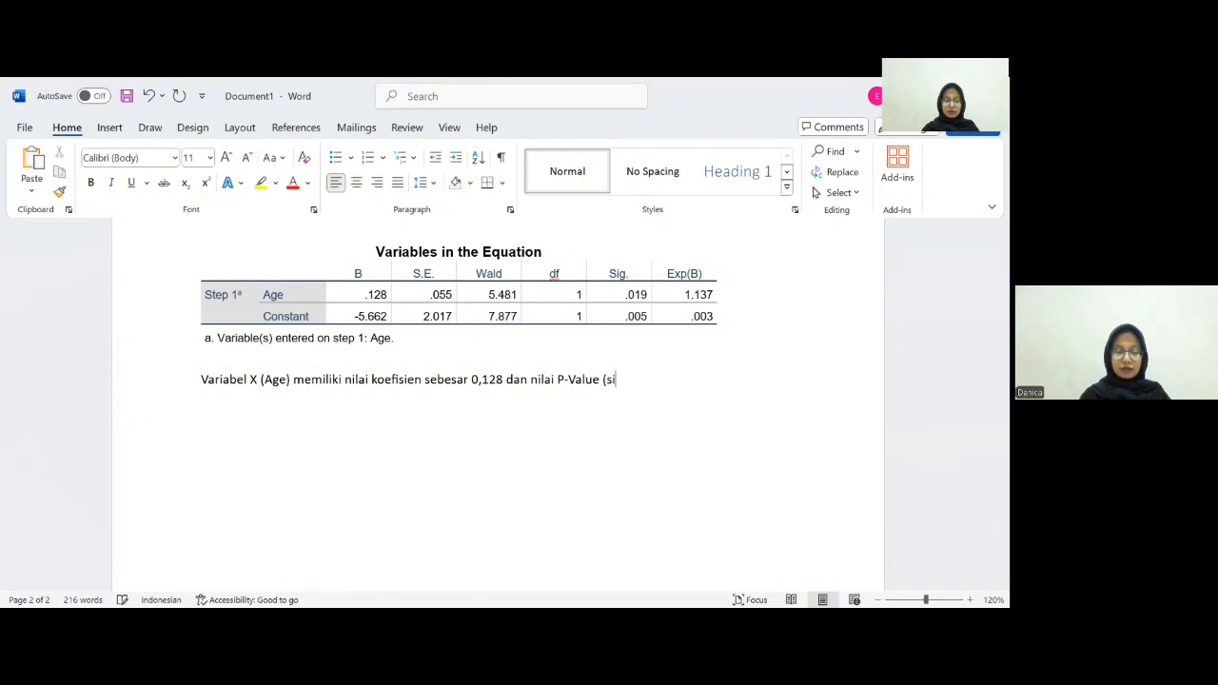
{"action": "type", "text": "g) s"}
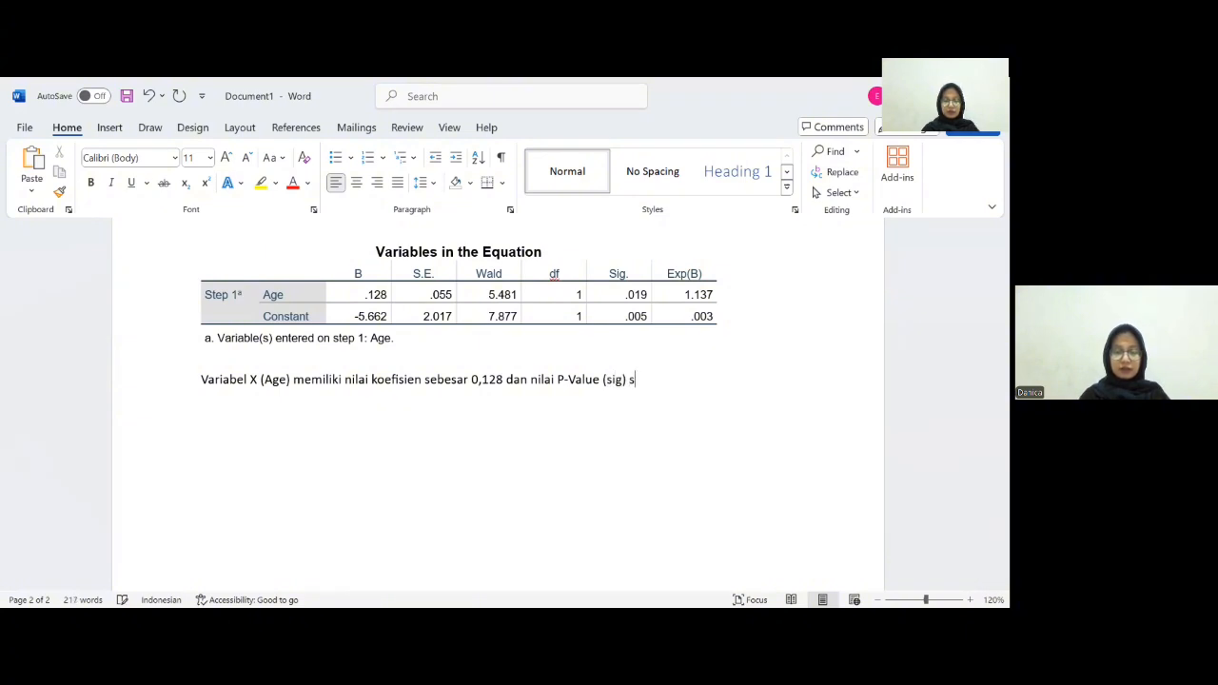
{"action": "type", "text": "ebesar "}
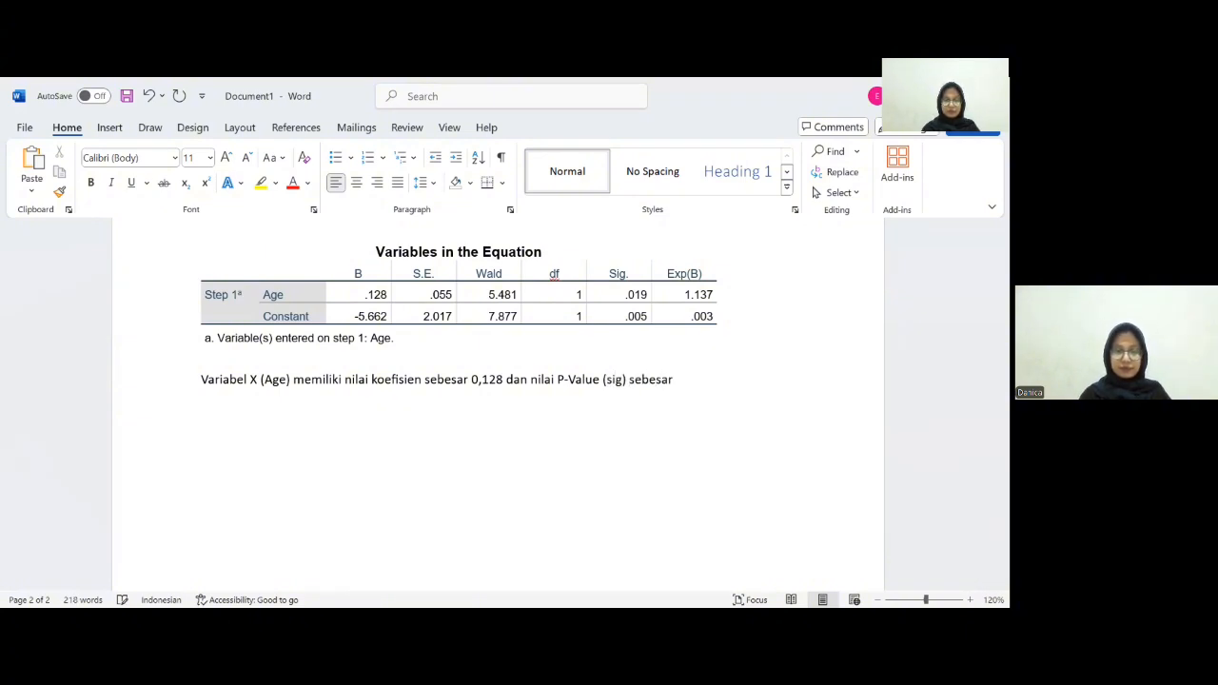
{"action": "type", "text": "0"}
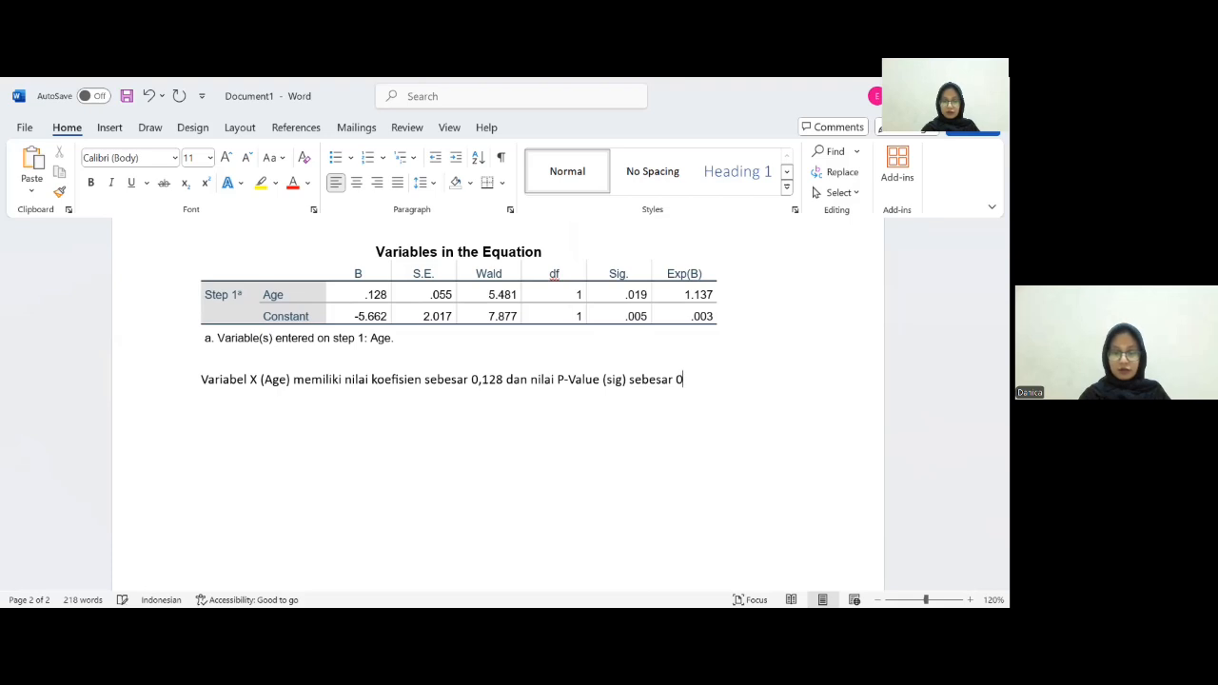
{"action": "type", "text": ",019 yang m"}
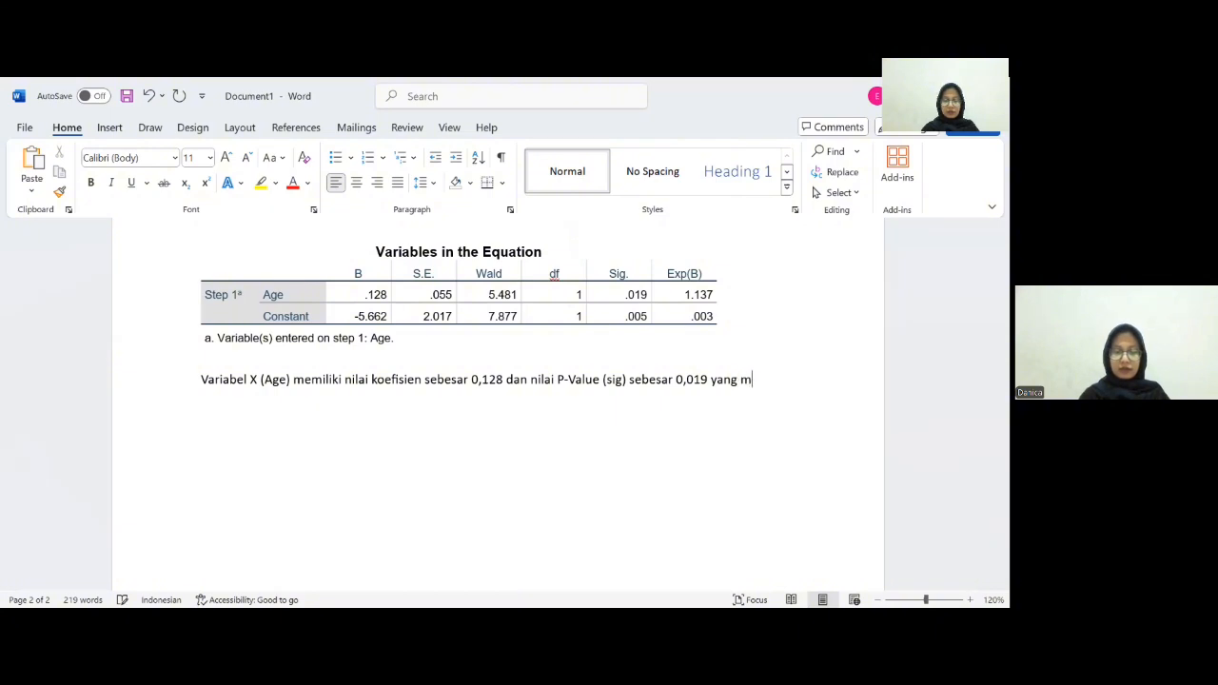
{"action": "type", "text": "ana nilai te"}
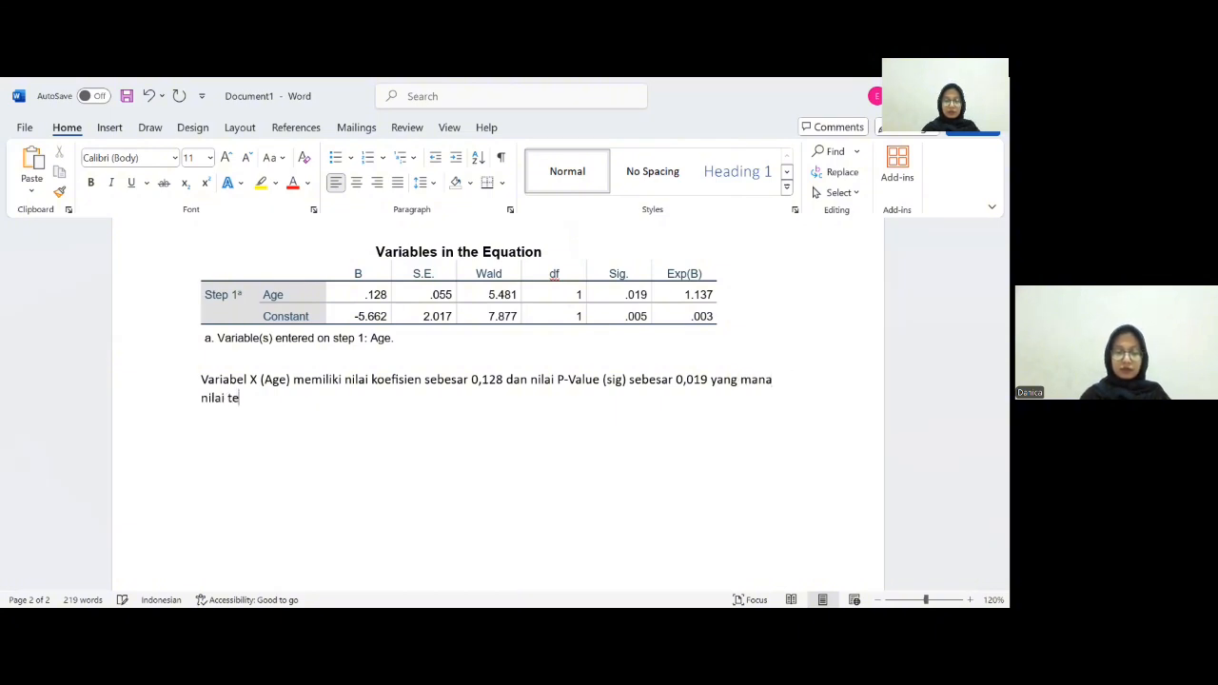
{"action": "type", "text": "rsebut "}
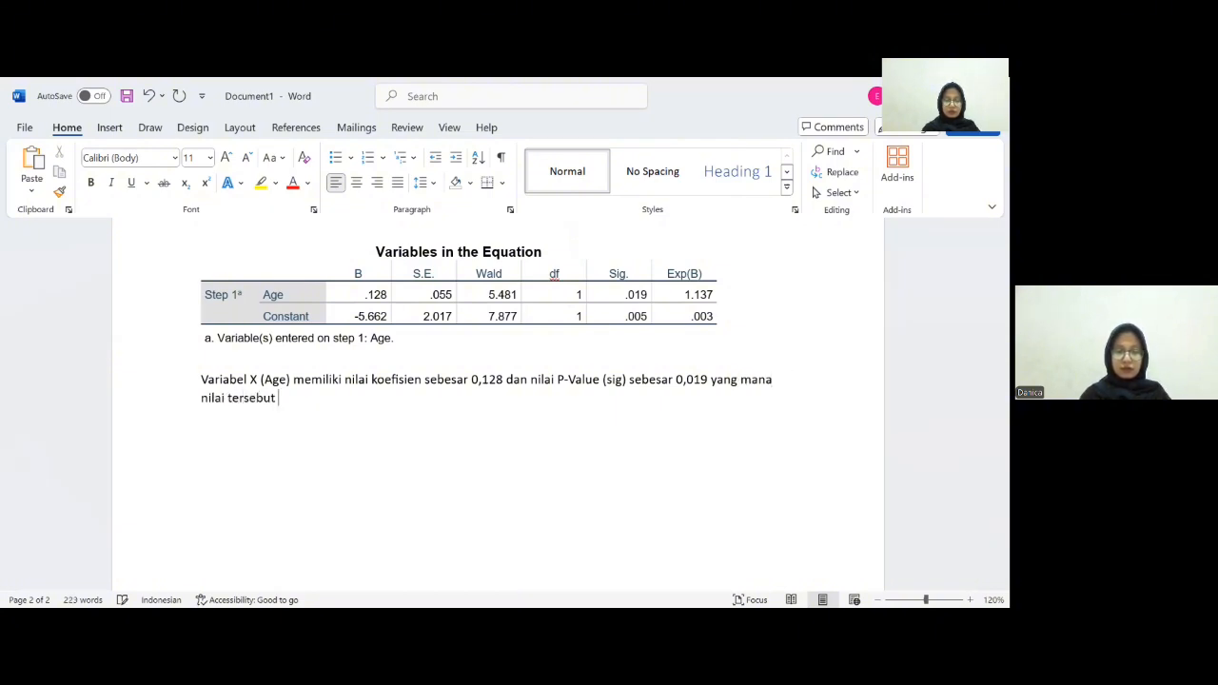
{"action": "type", "text": "lebih kecil dari 0,0"}
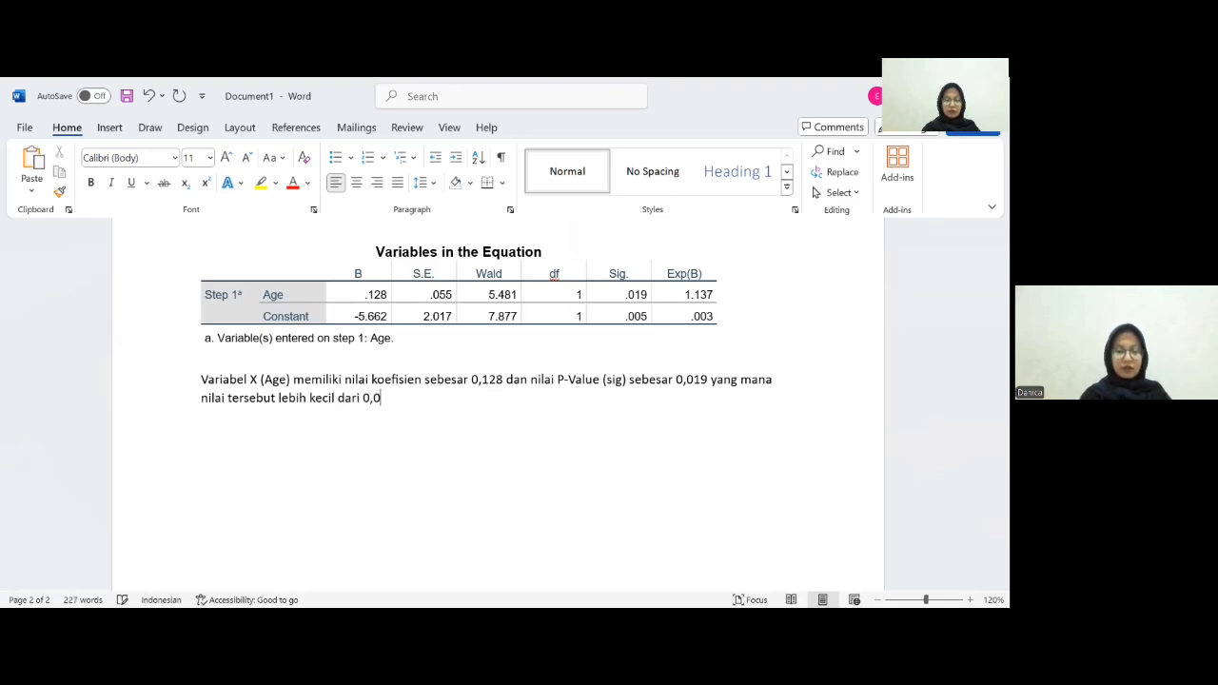
{"action": "type", "text": "5"}
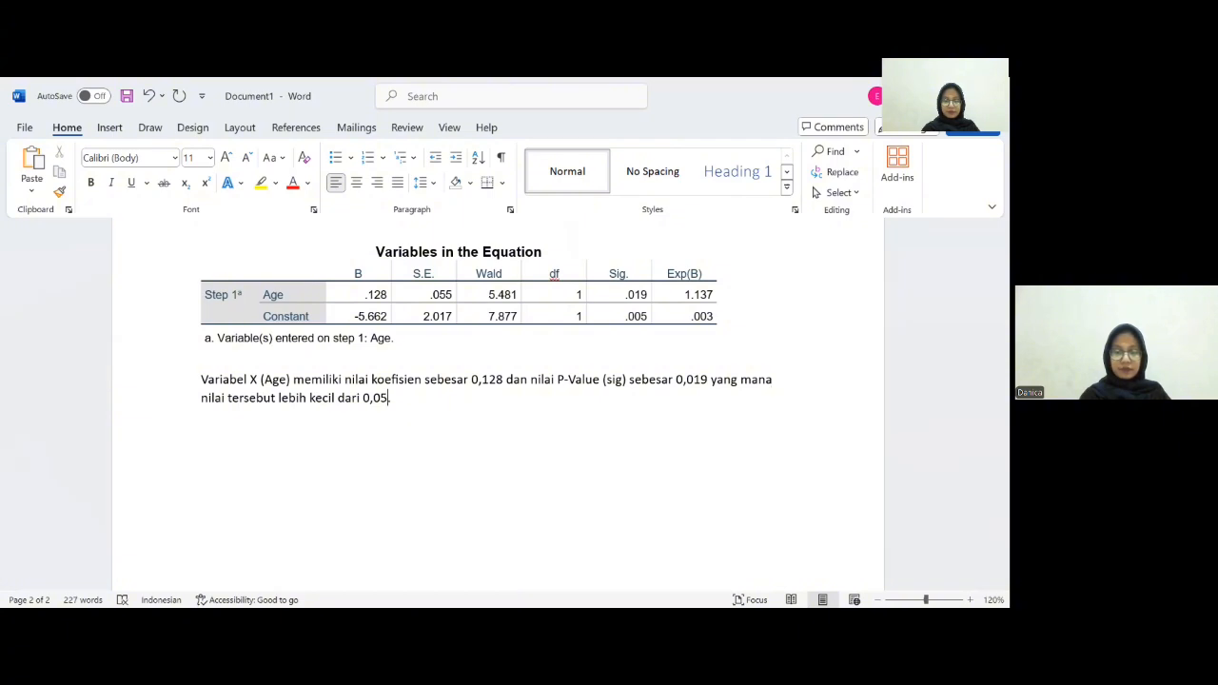
{"action": "type", "text": ". Sehing"}
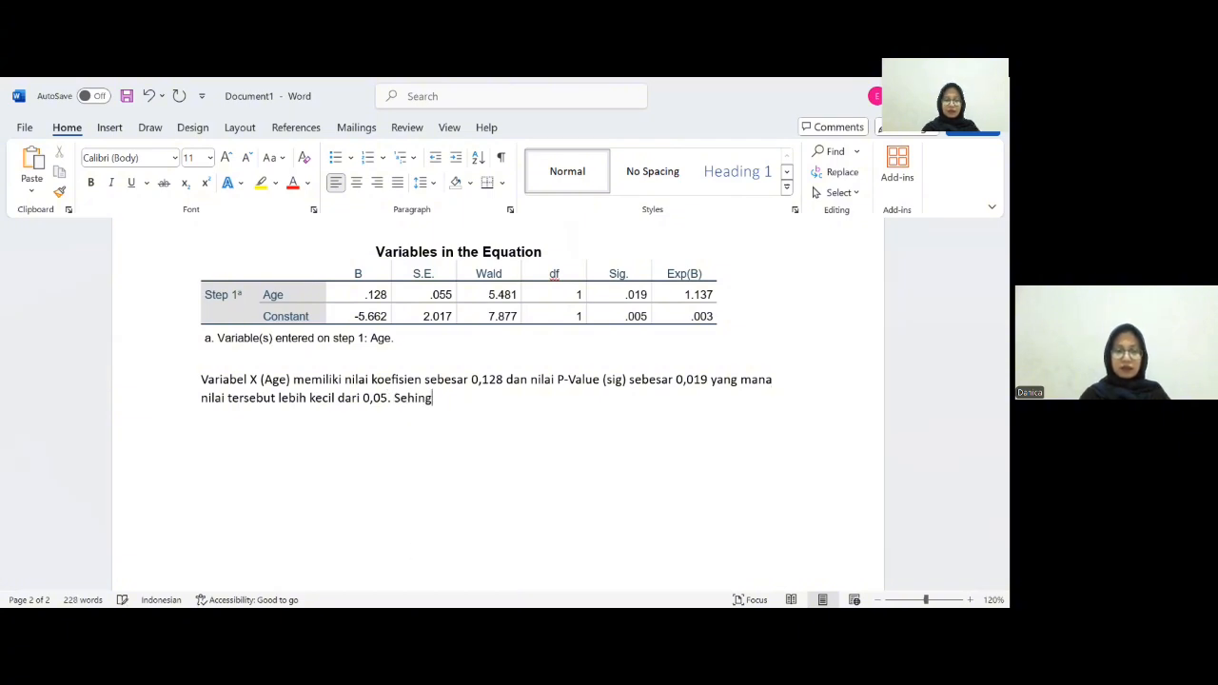
{"action": "type", "text": "ga dapat"}
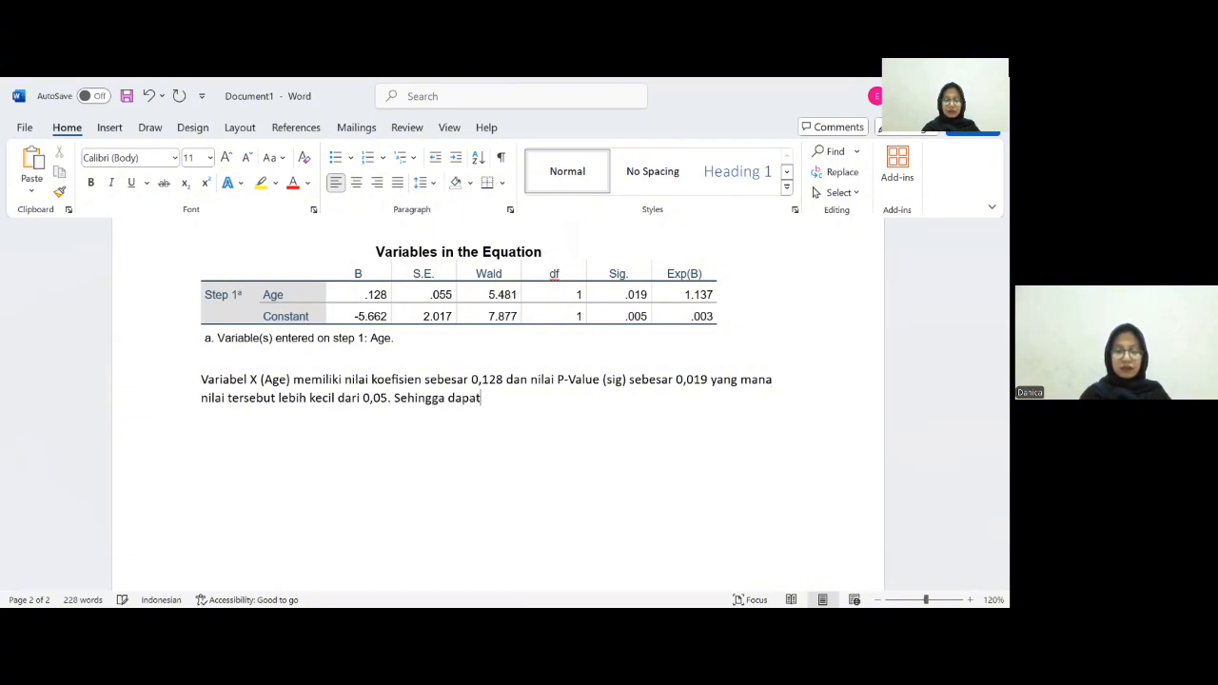
{"action": "type", "text": " disimpul"}
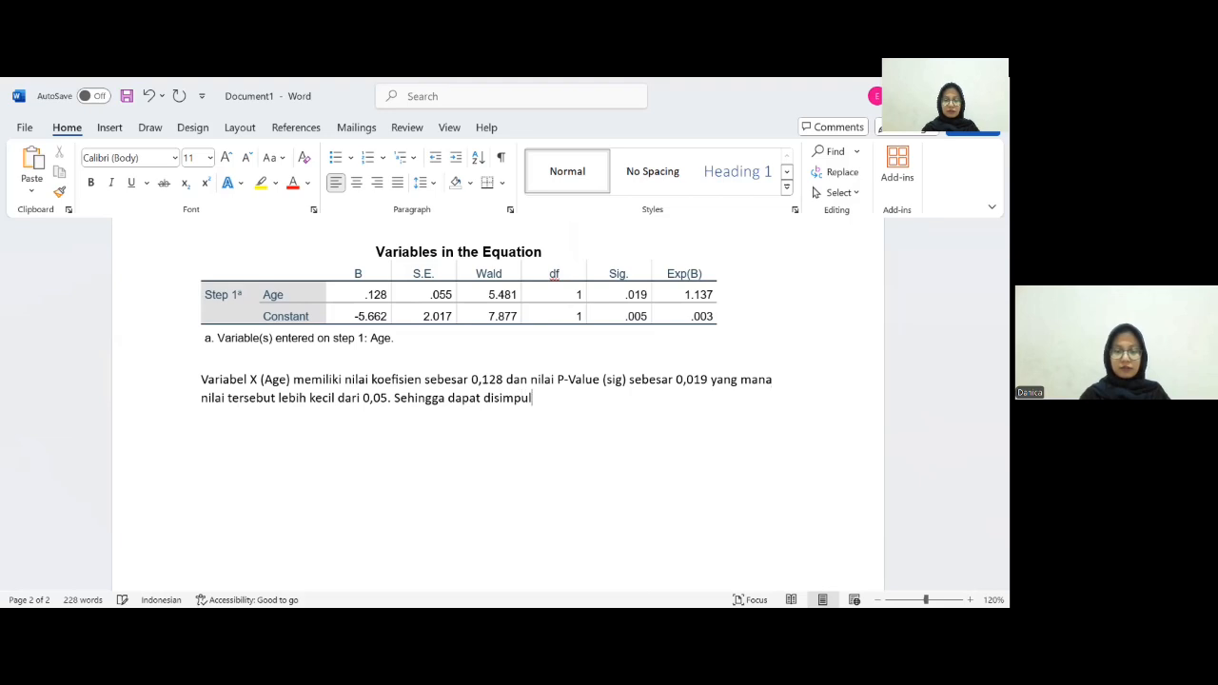
{"action": "type", "text": "kan "}
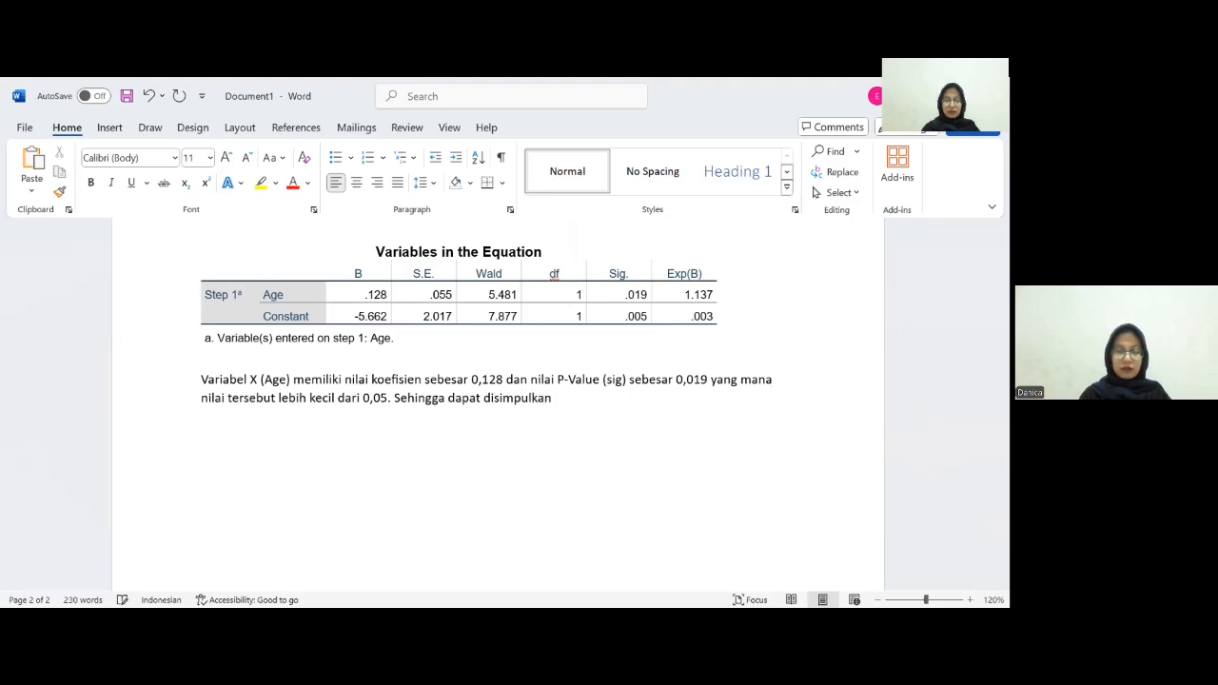
{"action": "type", "text": "bahwa v"}
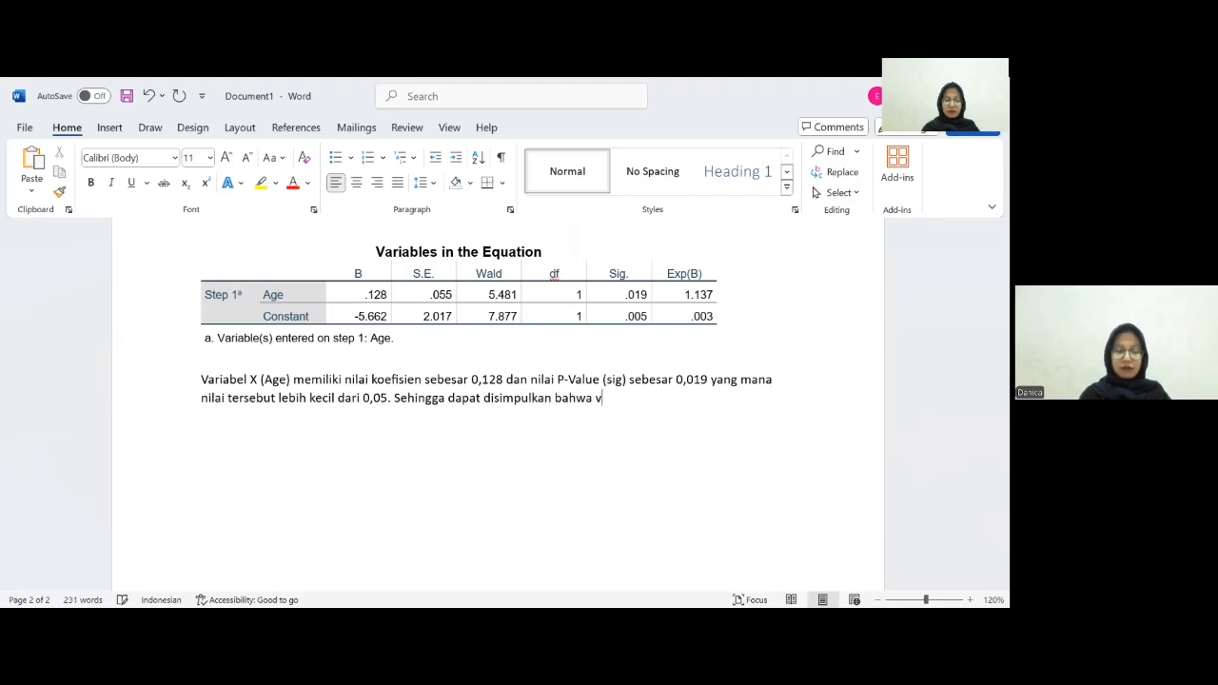
{"action": "type", "text": "ariabel"}
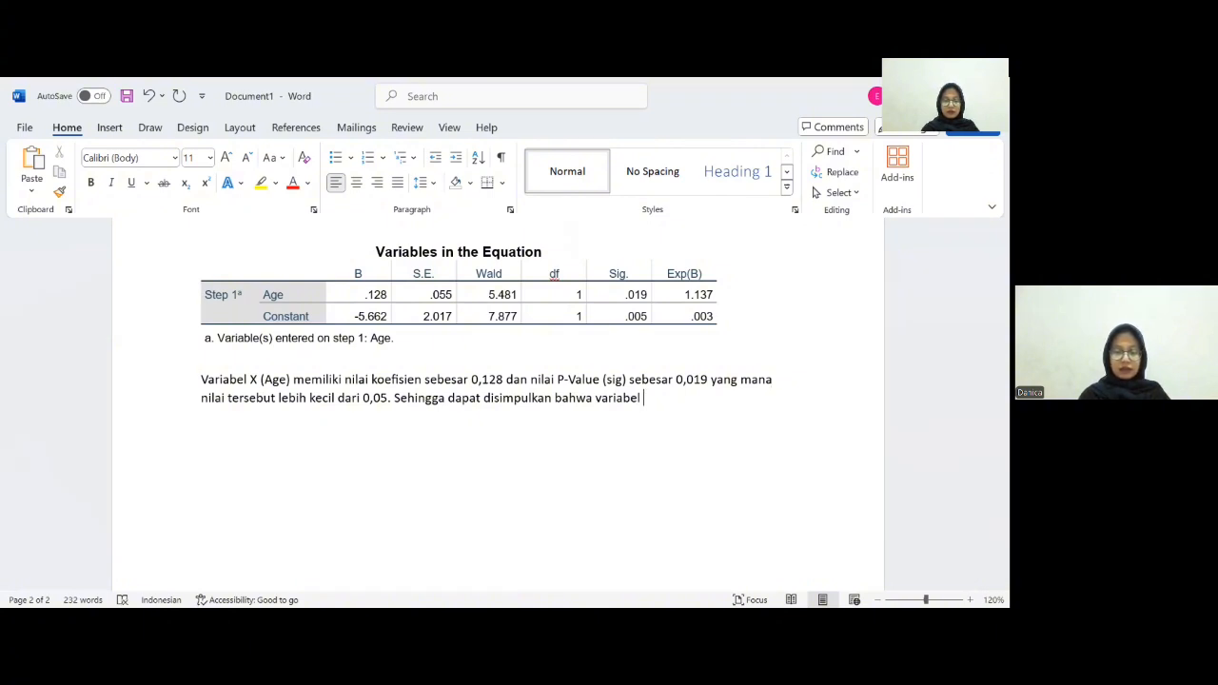
{"action": "type", "text": " X (A"}
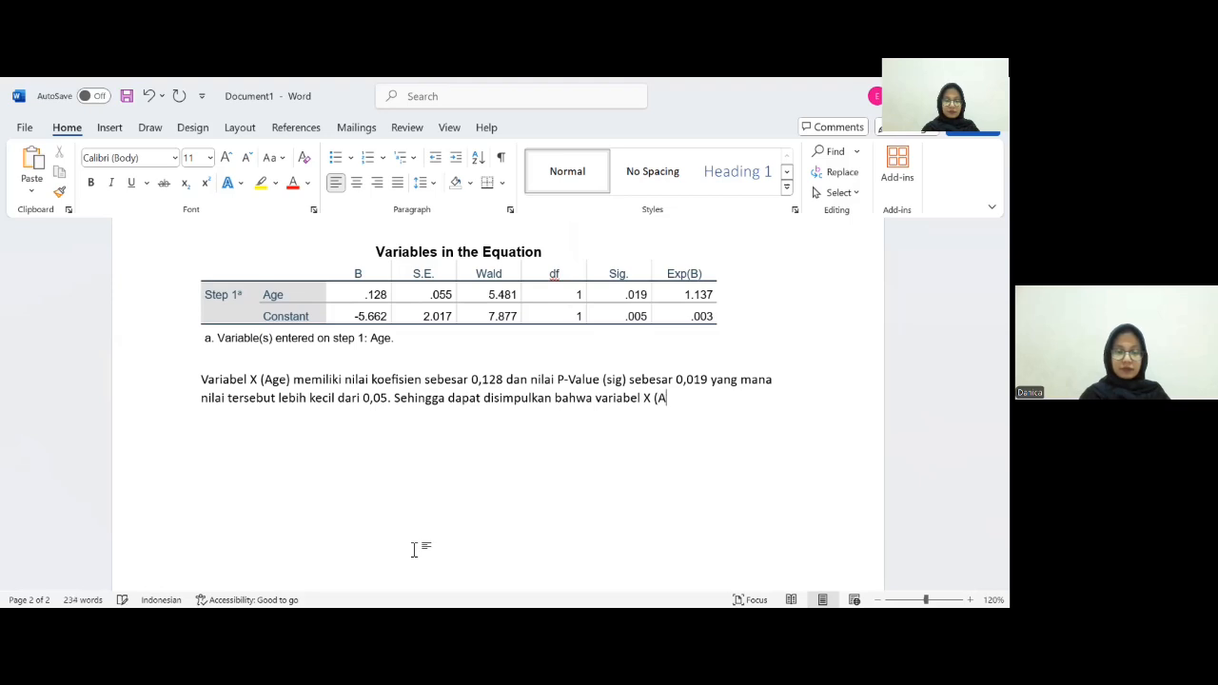
{"action": "type", "text": "ge) "}
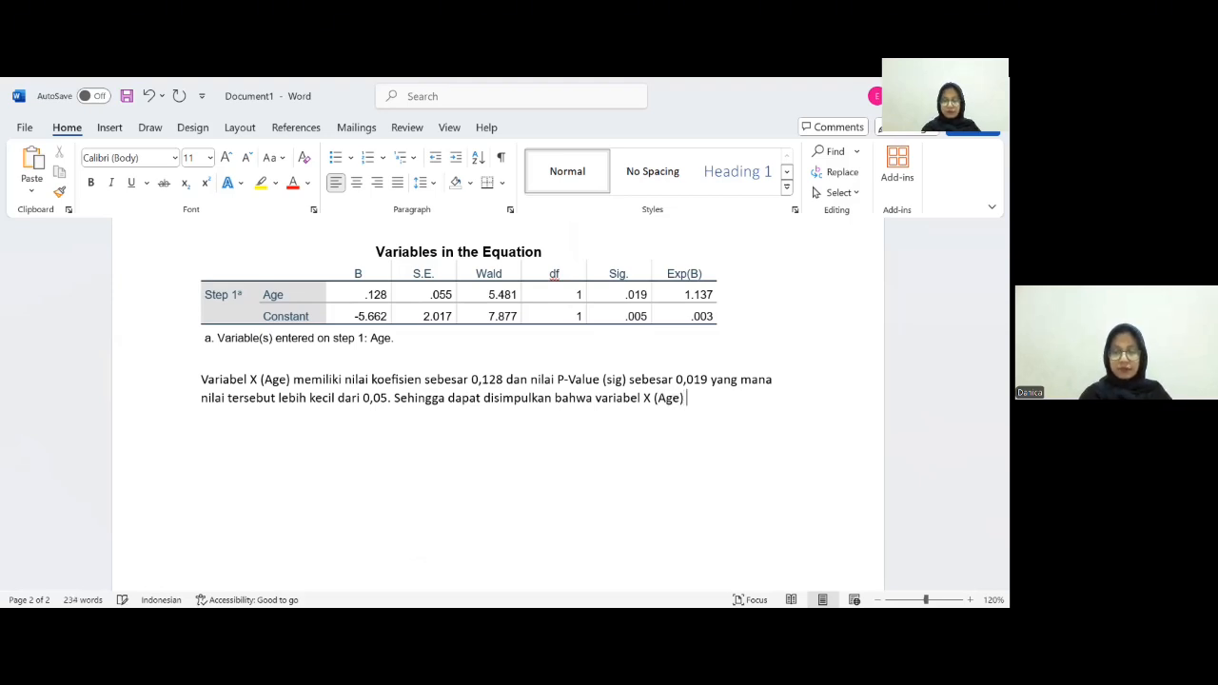
{"action": "type", "text": ",e,i"}
- Continue the conclusion sentence with "memiliki pengaruh positif"
{"action": "key", "text": "BackSpace"}
{"action": "key", "text": "BackSpace"}
{"action": "key", "text": "BackSpace"}
{"action": "key", "text": "BackSpace"}
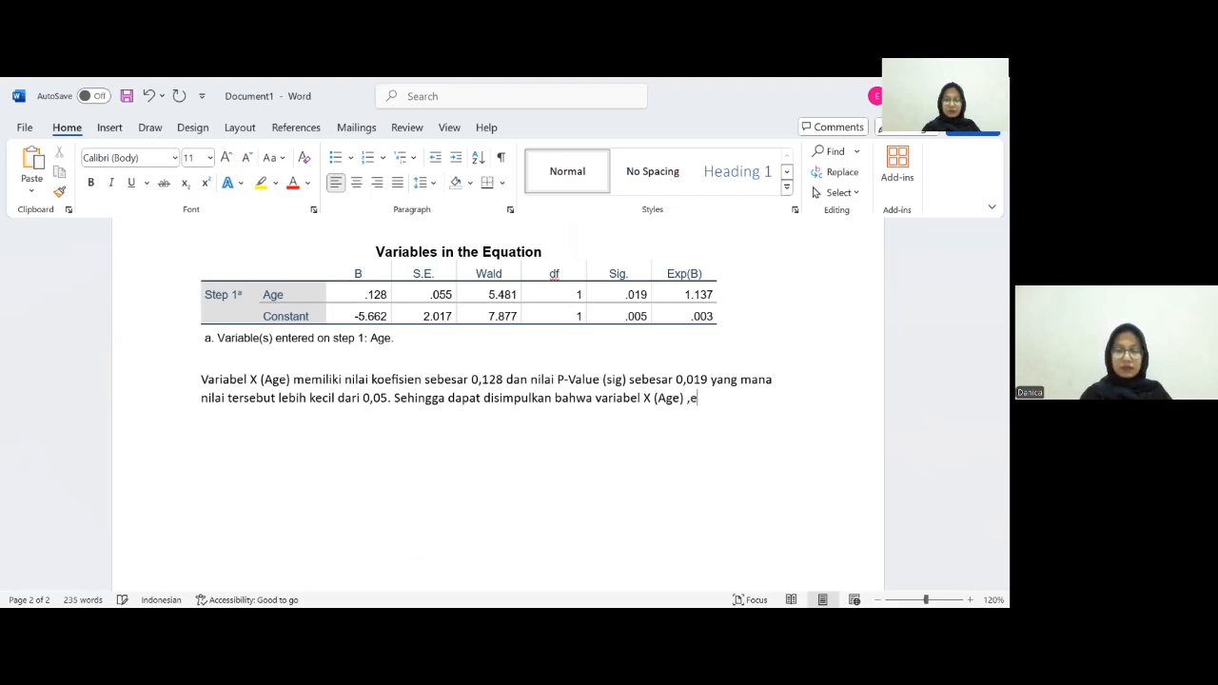
{"action": "type", "text": "memiliki pengaru"}
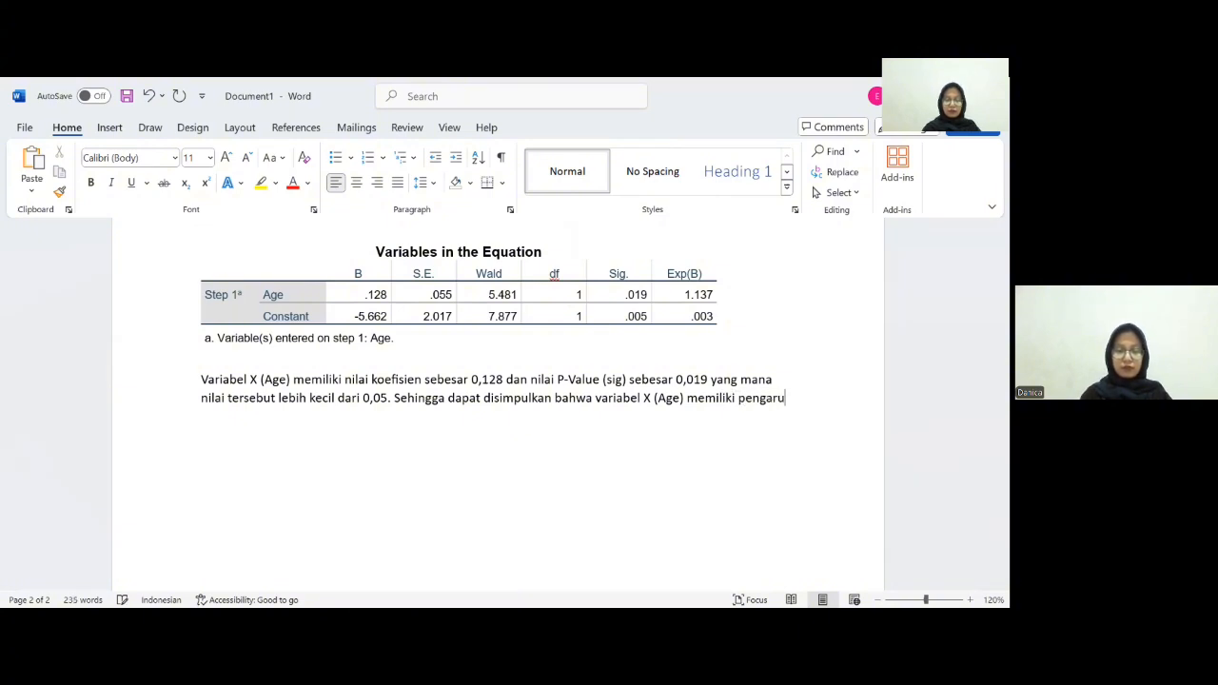
{"action": "type", "text": "h posit"}
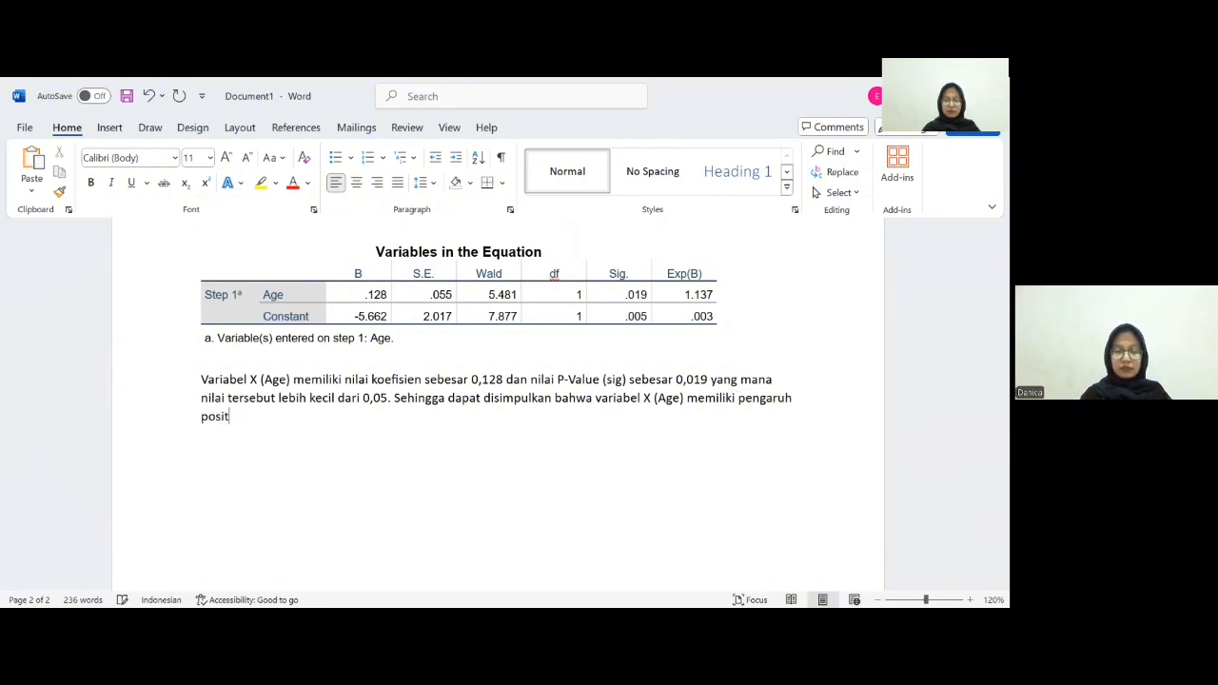
{"action": "type", "text": "if dan signifi"}
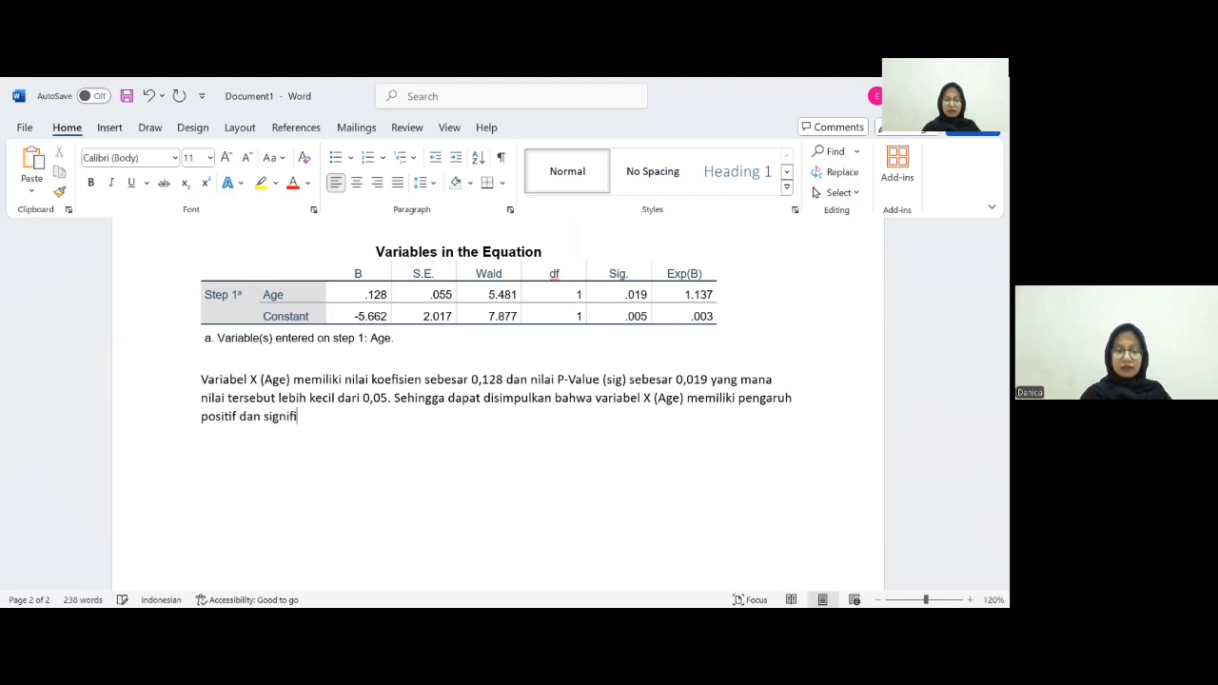
{"action": "type", "text": "kan terhadap"}
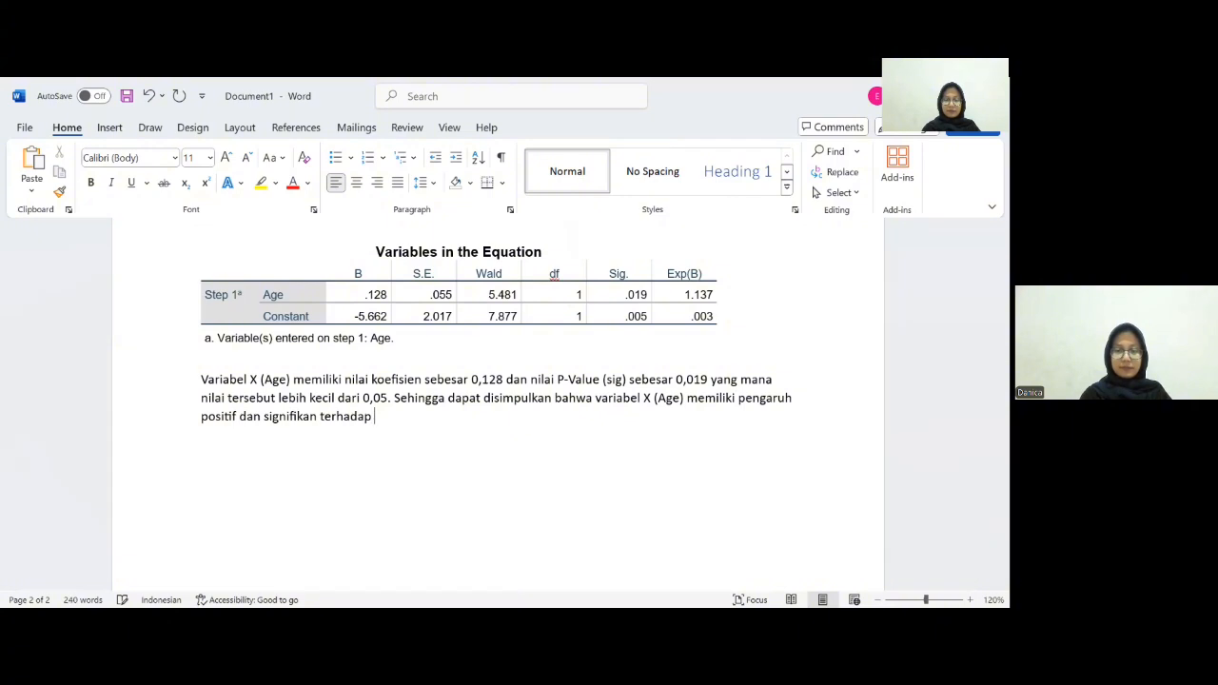
{"action": "type", "text": " variabel "}
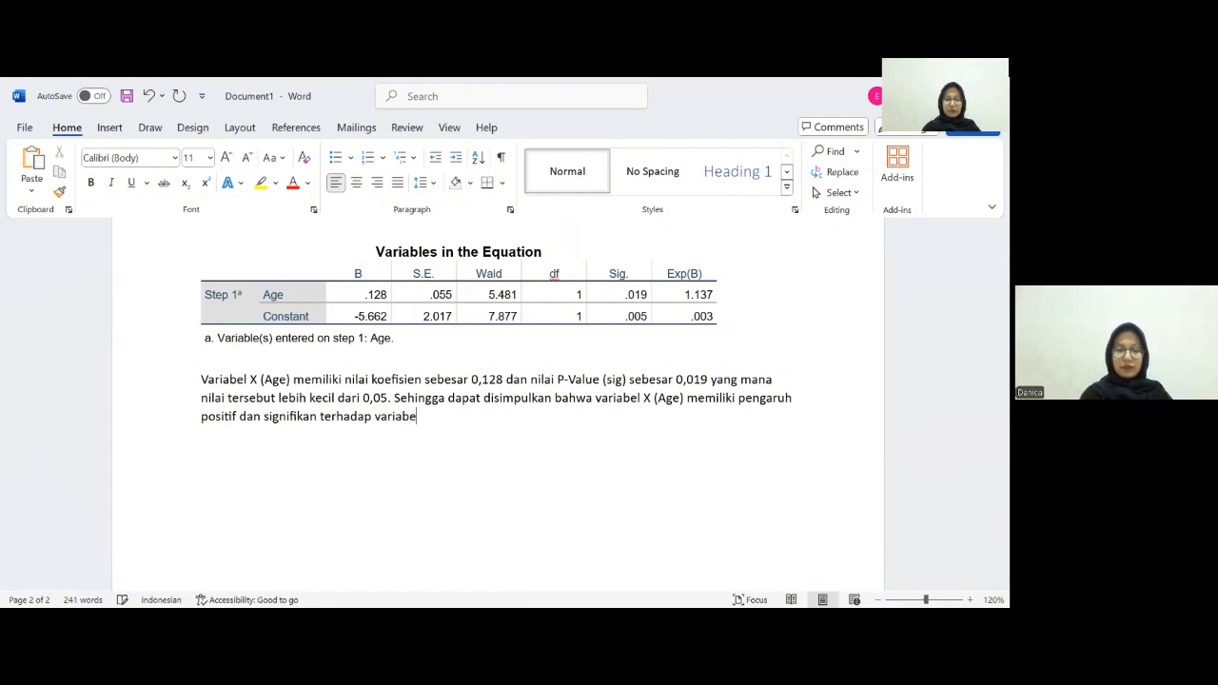
{"action": "type", "text": "Y"}
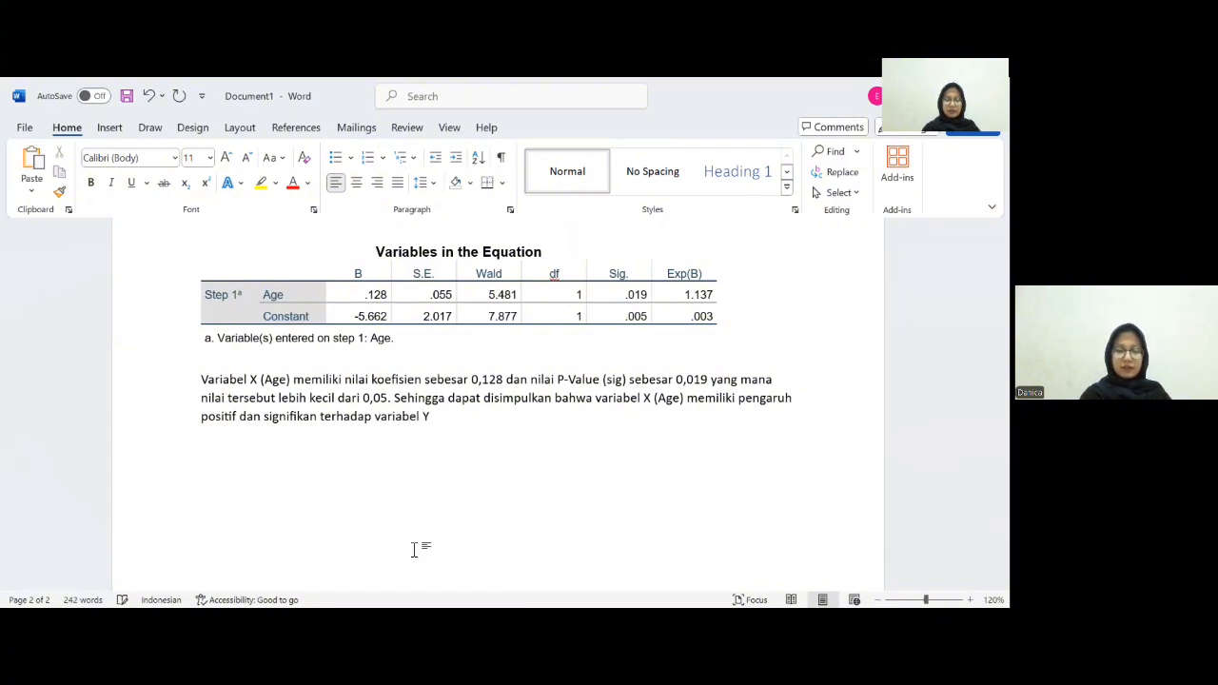
{"action": "type", "text": " (Sub"}
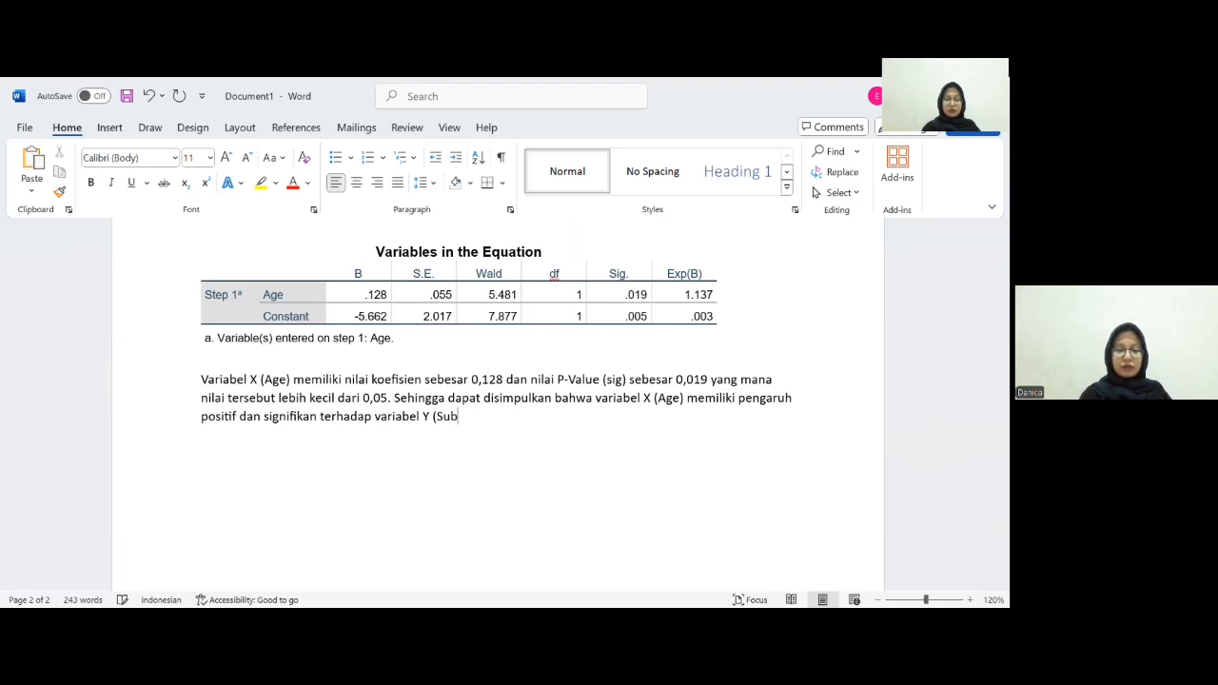
{"action": "type", "text": "scribe"}
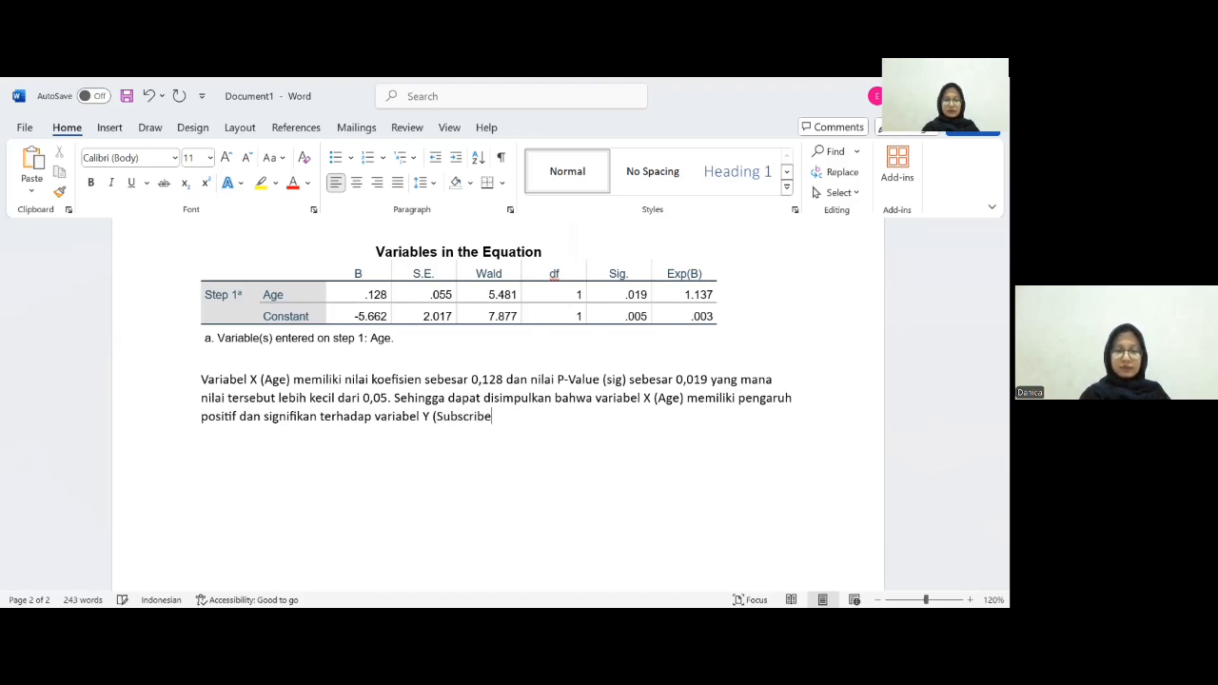
{"action": "type", "text": ")."}
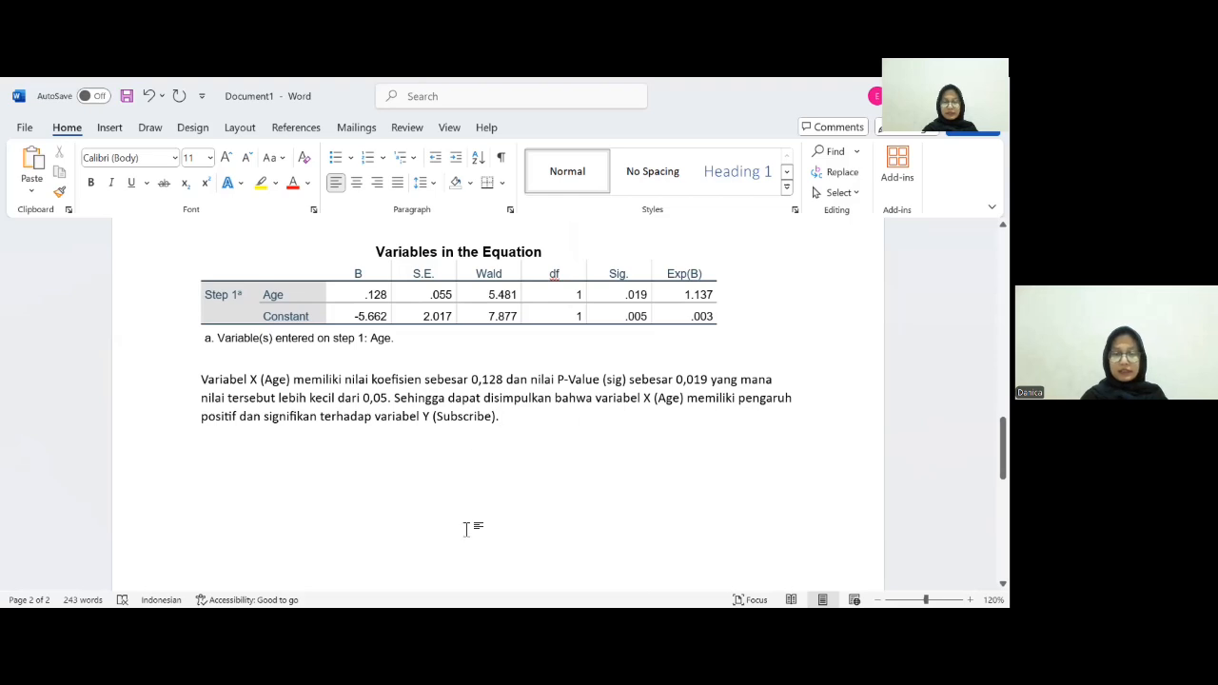
- Scroll through the Word document to review the interpretation written so far
{"action": "scroll", "coordinate": [346, 428], "scroll_direction": "up", "scroll_amount": 6}
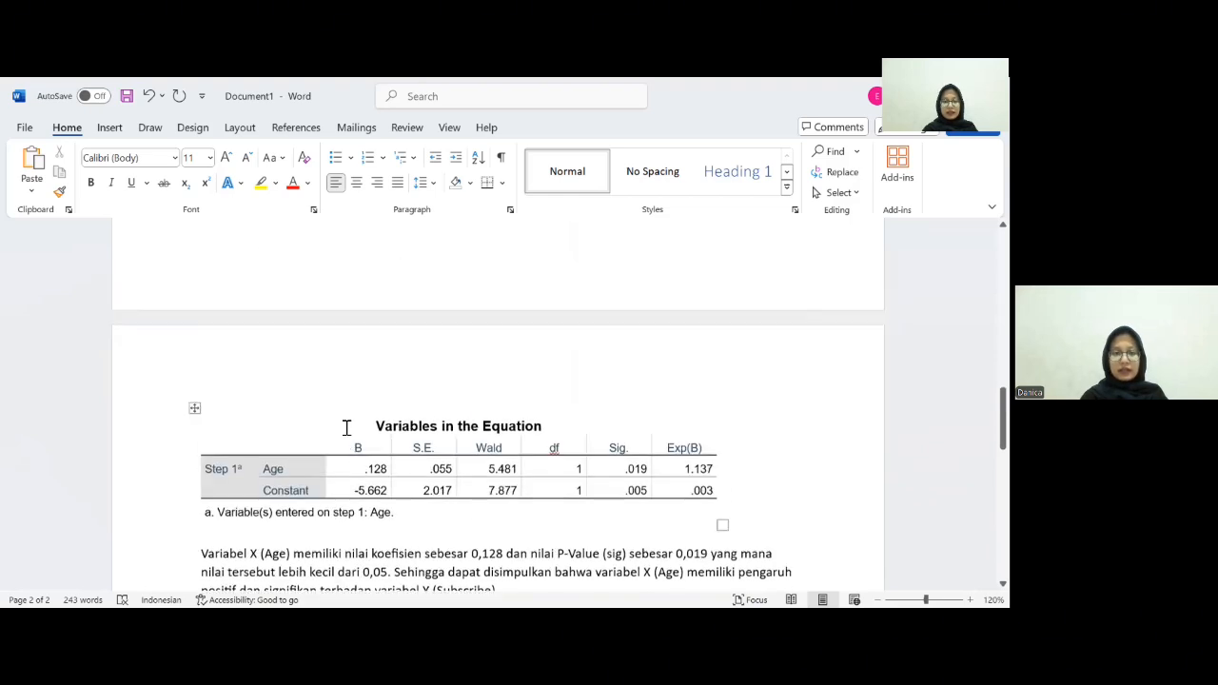
{"action": "scroll", "coordinate": [346, 428], "scroll_direction": "up", "scroll_amount": 10}
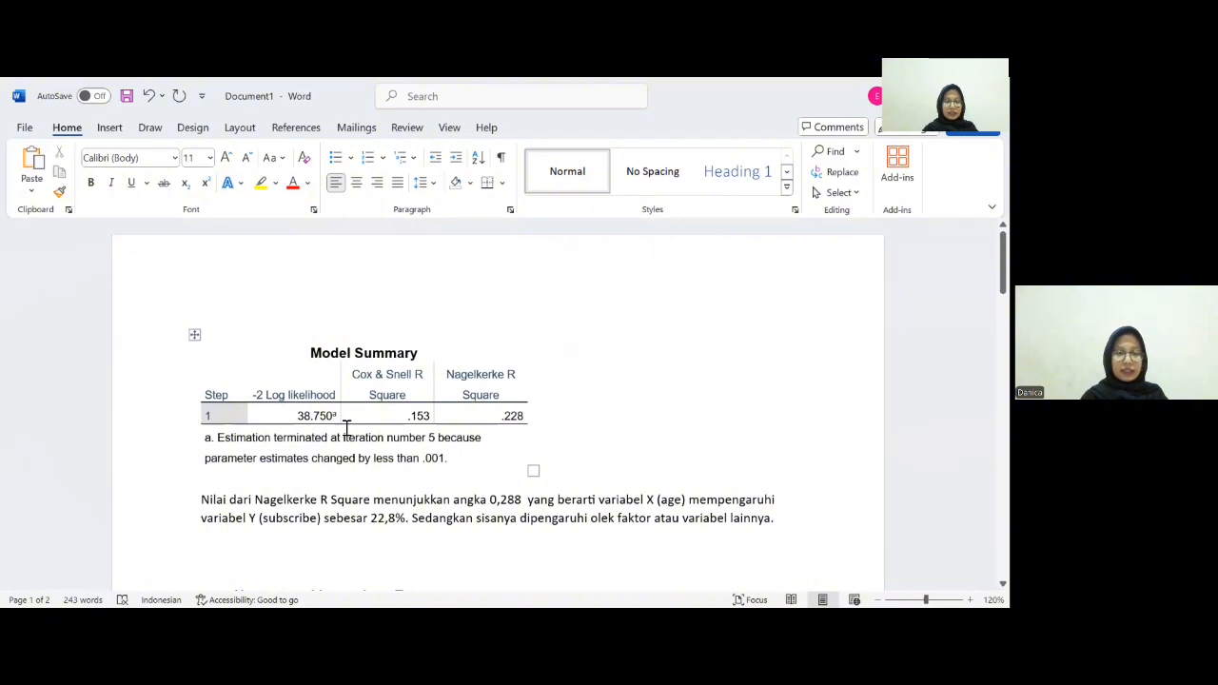
{"action": "scroll", "coordinate": [345, 428], "scroll_direction": "down", "scroll_amount": 20}
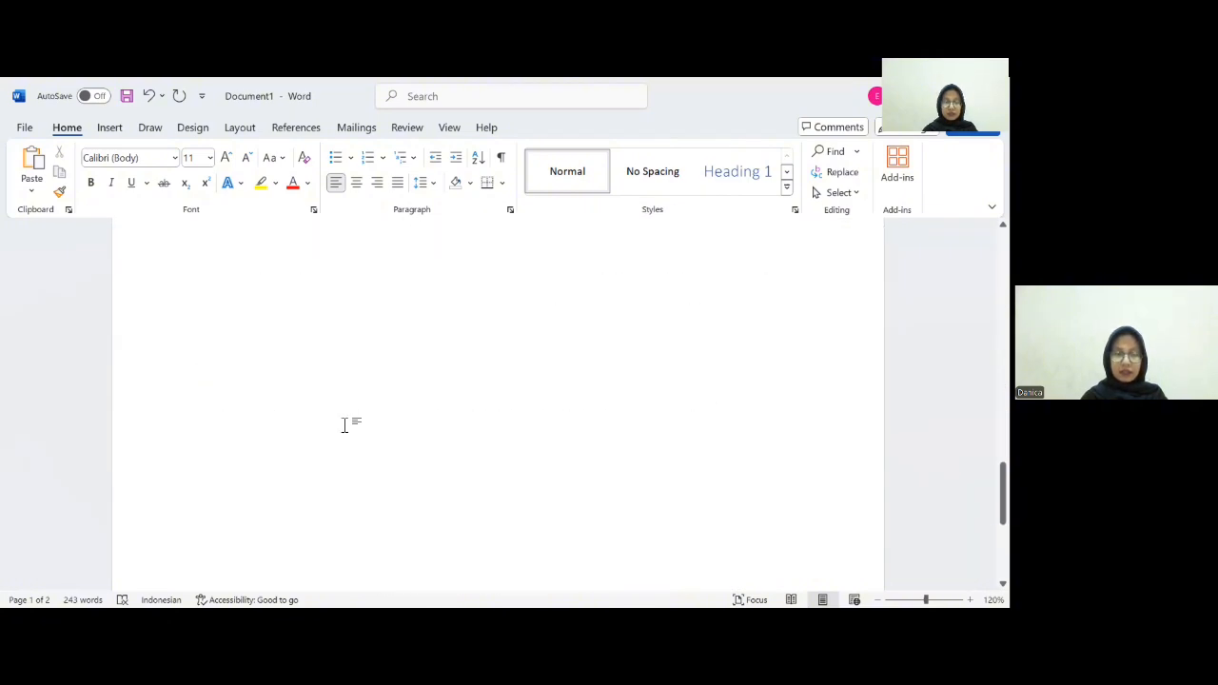
{"action": "scroll", "coordinate": [346, 426], "scroll_direction": "up", "scroll_amount": 20}
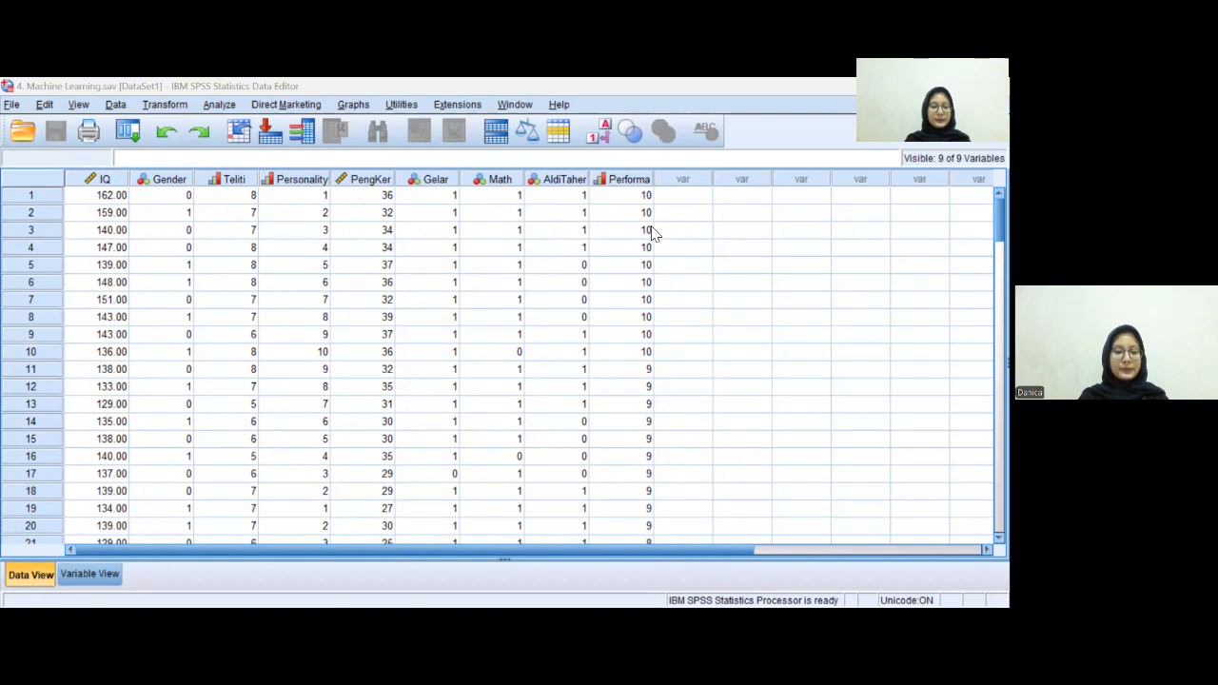
- Switch to SPSS, browse the Machine Learning dataset, and open the Multilayer Perceptron neural network dialog
{"action": "scroll", "coordinate": [547, 202], "scroll_direction": "down", "scroll_amount": 8}
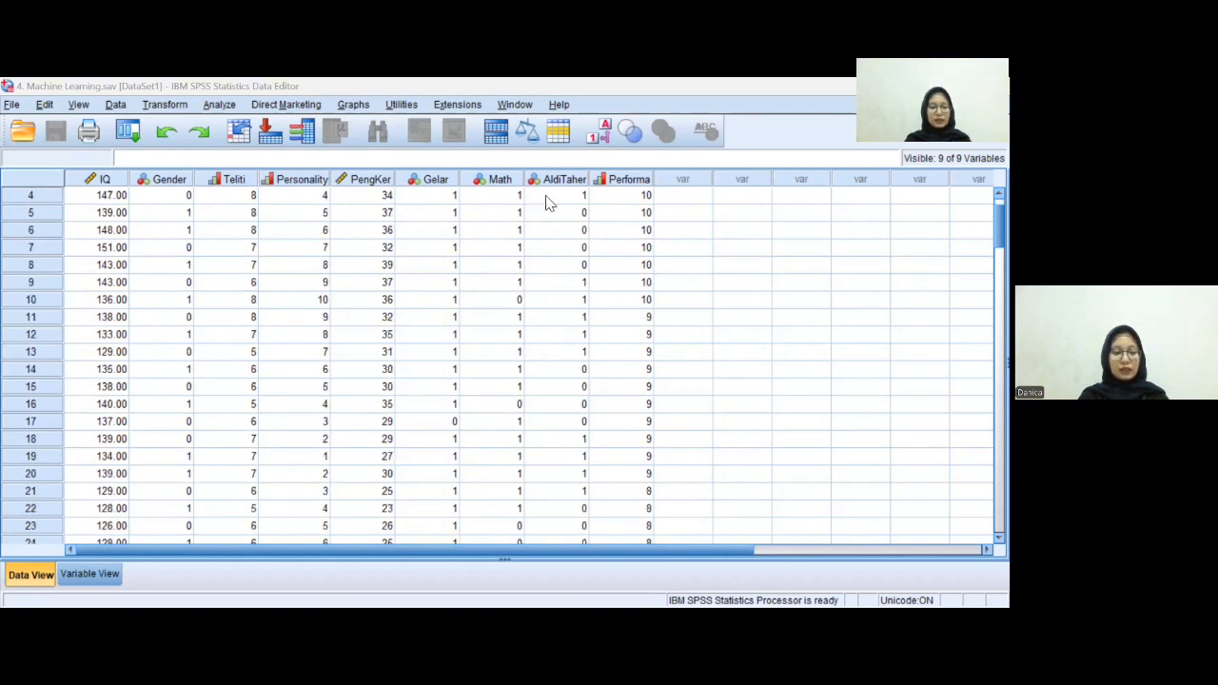
{"action": "scroll", "coordinate": [547, 204], "scroll_direction": "down", "scroll_amount": 20}
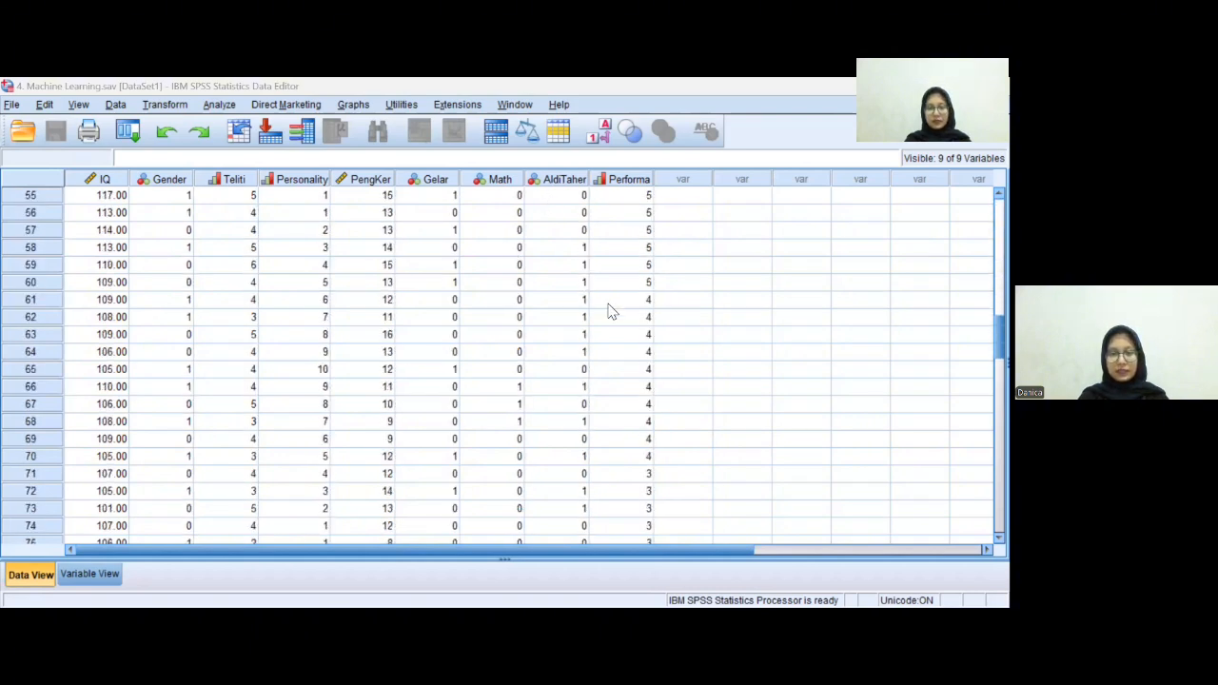
{"action": "scroll", "coordinate": [611, 316], "scroll_direction": "down", "scroll_amount": 1}
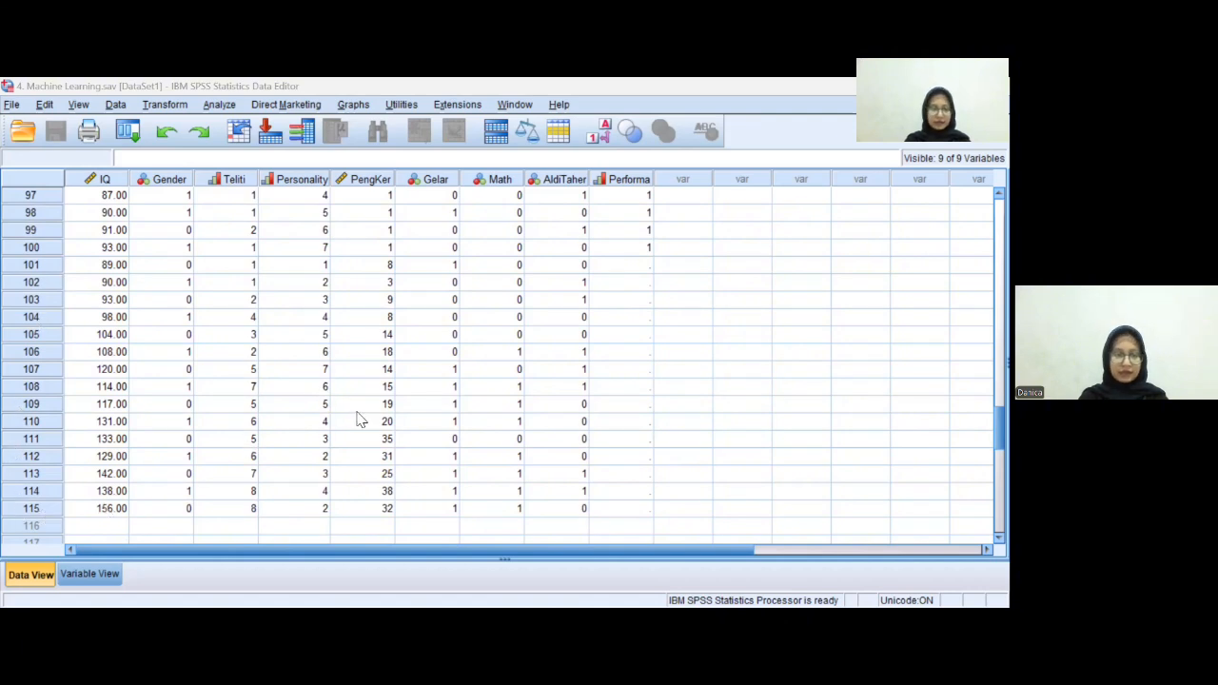
{"action": "scroll", "coordinate": [425, 303], "scroll_direction": "up", "scroll_amount": 14}
{"action": "scroll", "coordinate": [425, 303], "scroll_direction": "up", "scroll_amount": 6}
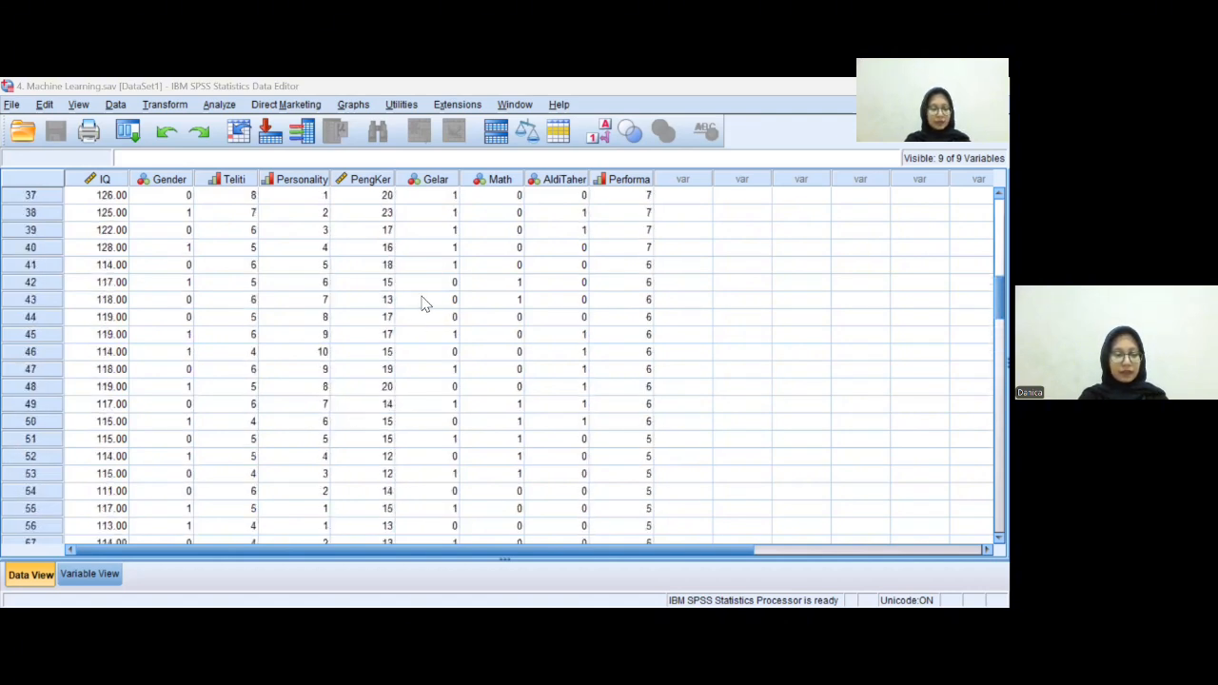
{"action": "scroll", "coordinate": [426, 303], "scroll_direction": "up", "scroll_amount": 6}
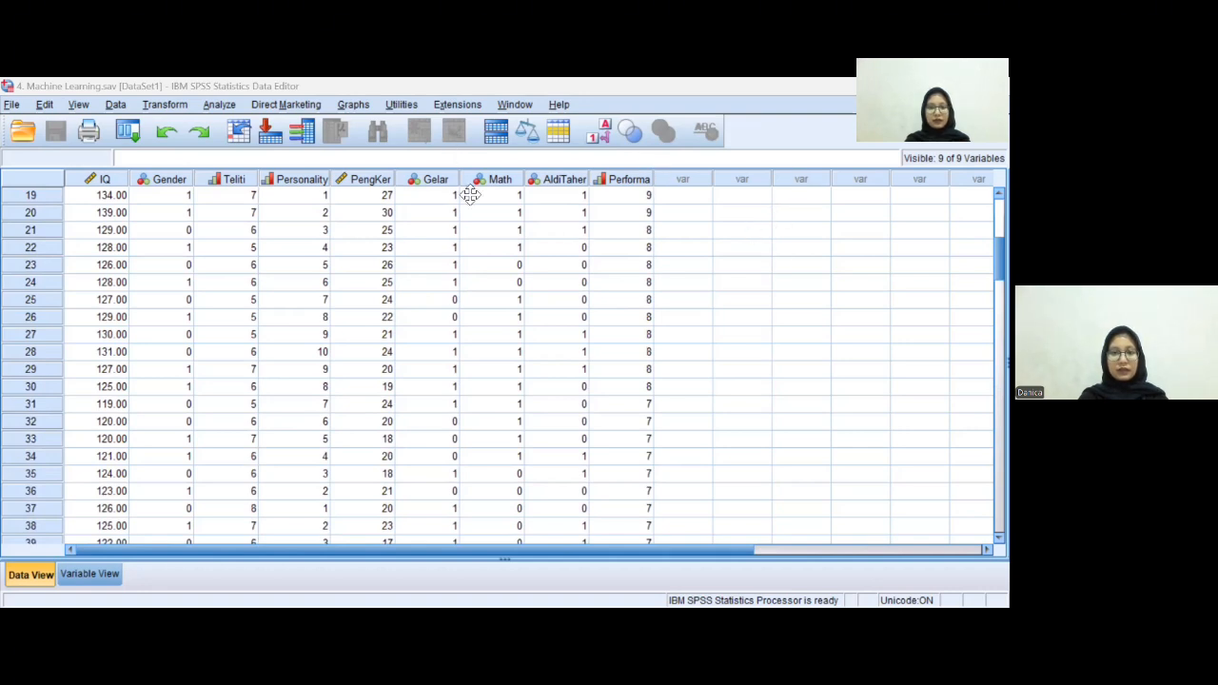
{"action": "left_click", "coordinate": [218, 104]}
{"action": "mouse_move", "coordinate": [326, 416]}
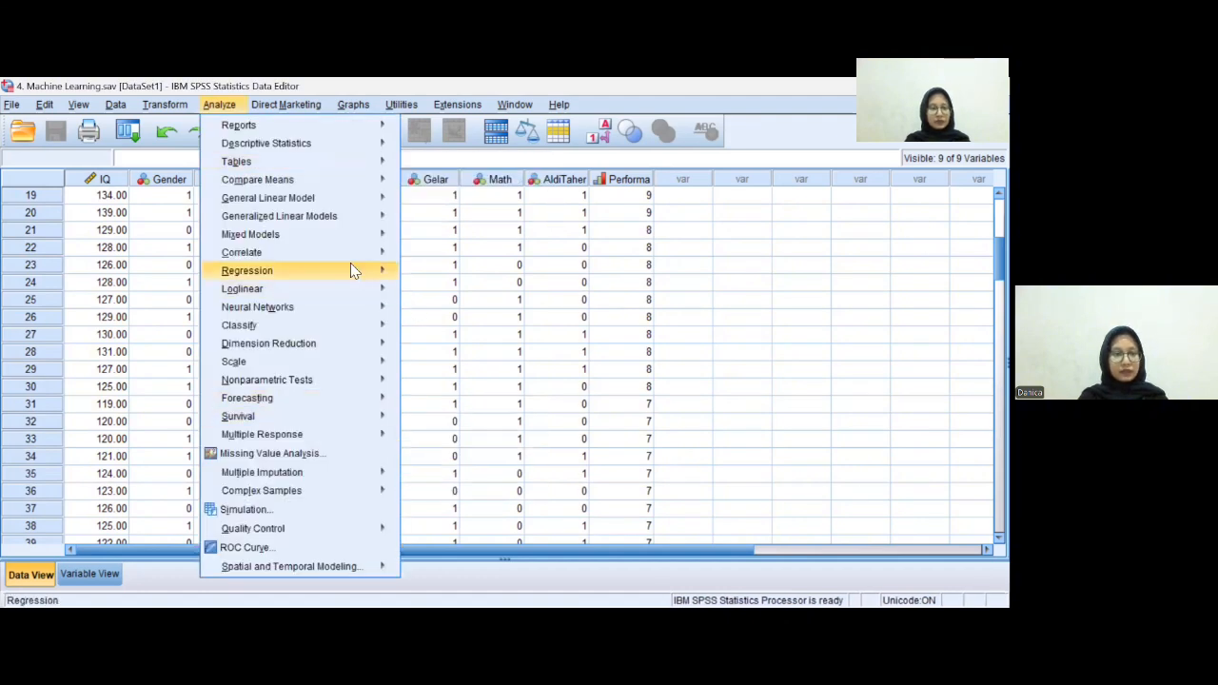
{"action": "mouse_move", "coordinate": [314, 316]}
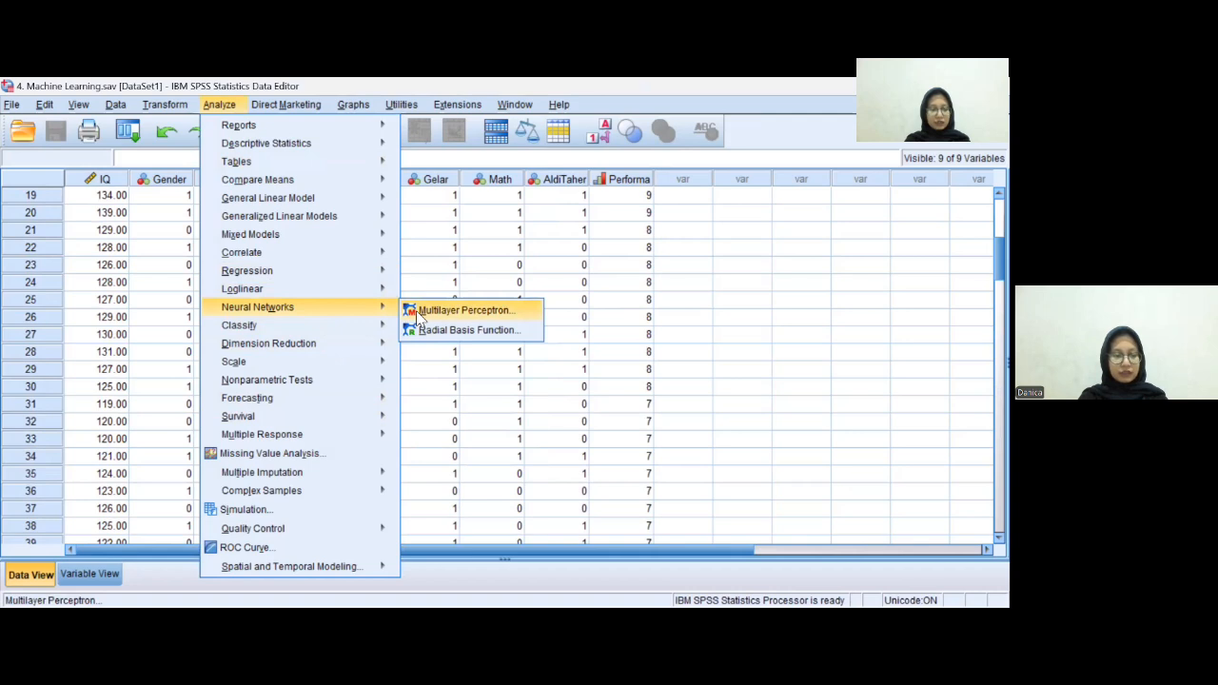
{"action": "left_click", "coordinate": [485, 310]}
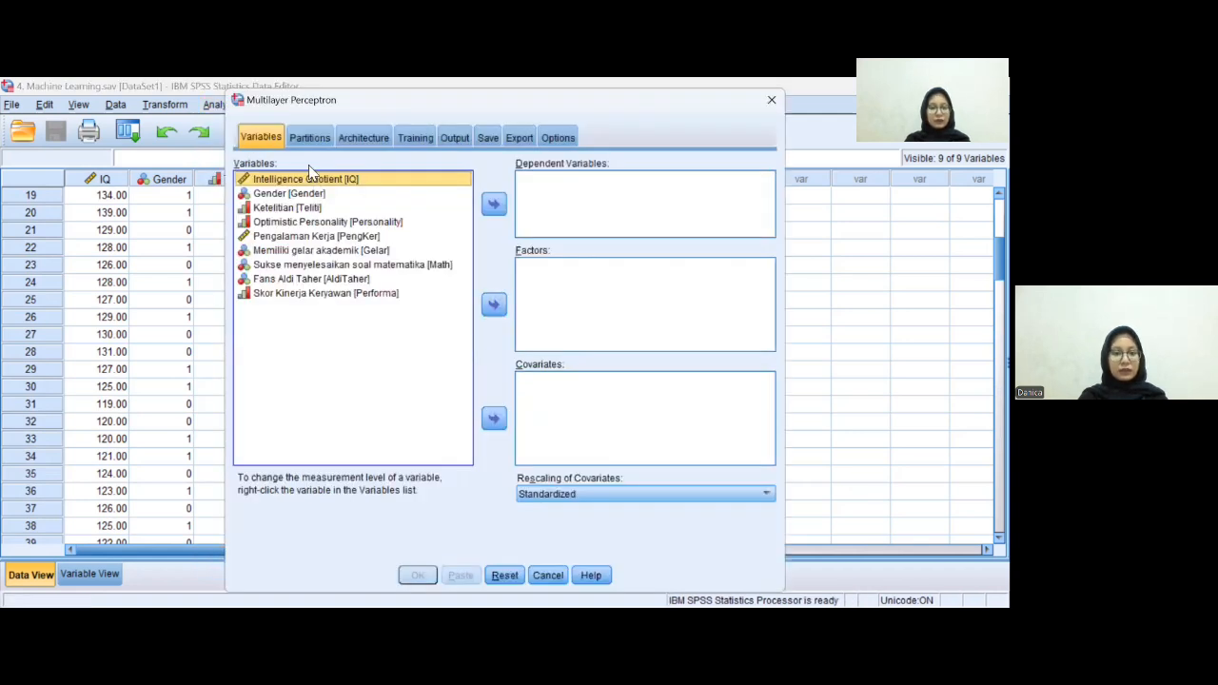
- Set Skor Kinerja Keryawan [Performa] as the dependent variable and all remaining variables as covariates
{"action": "left_click", "coordinate": [271, 142]}
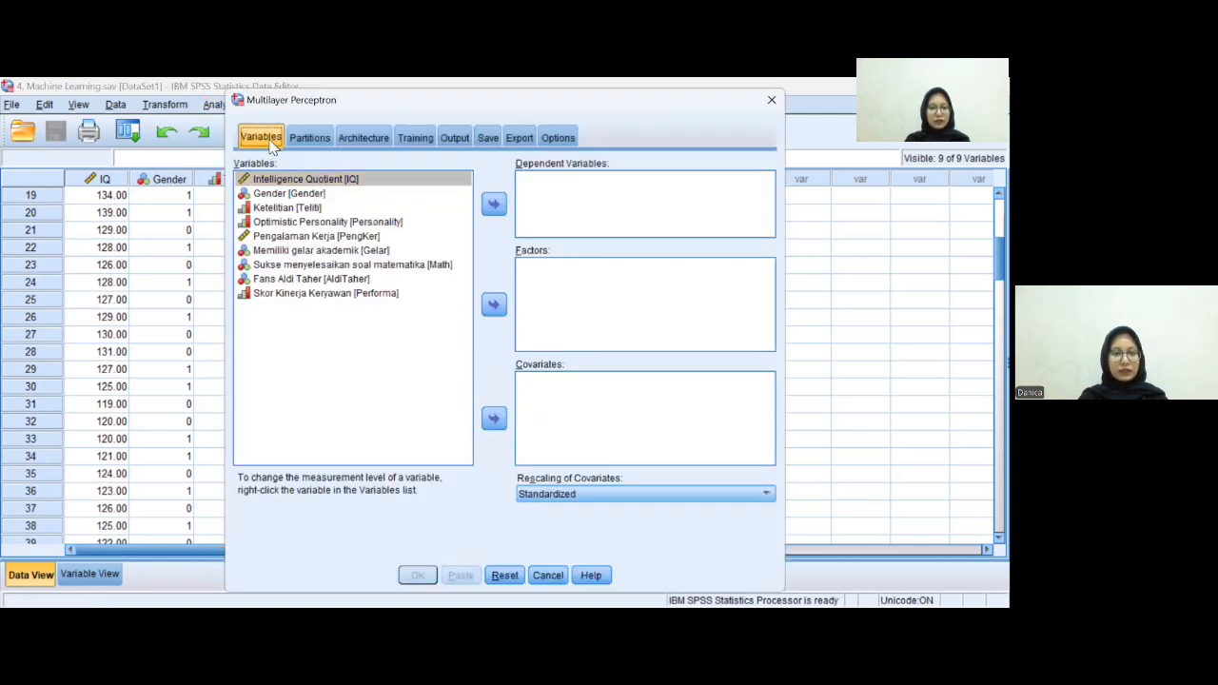
{"action": "left_click", "coordinate": [345, 294]}
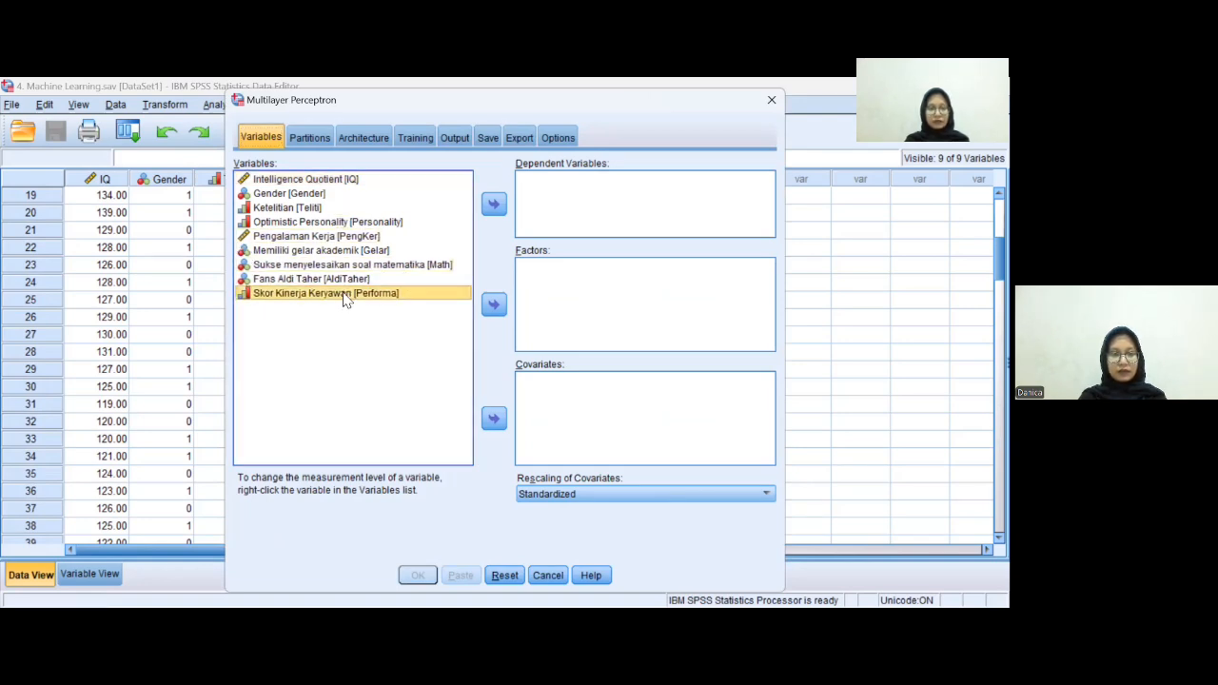
{"action": "left_click", "coordinate": [495, 208]}
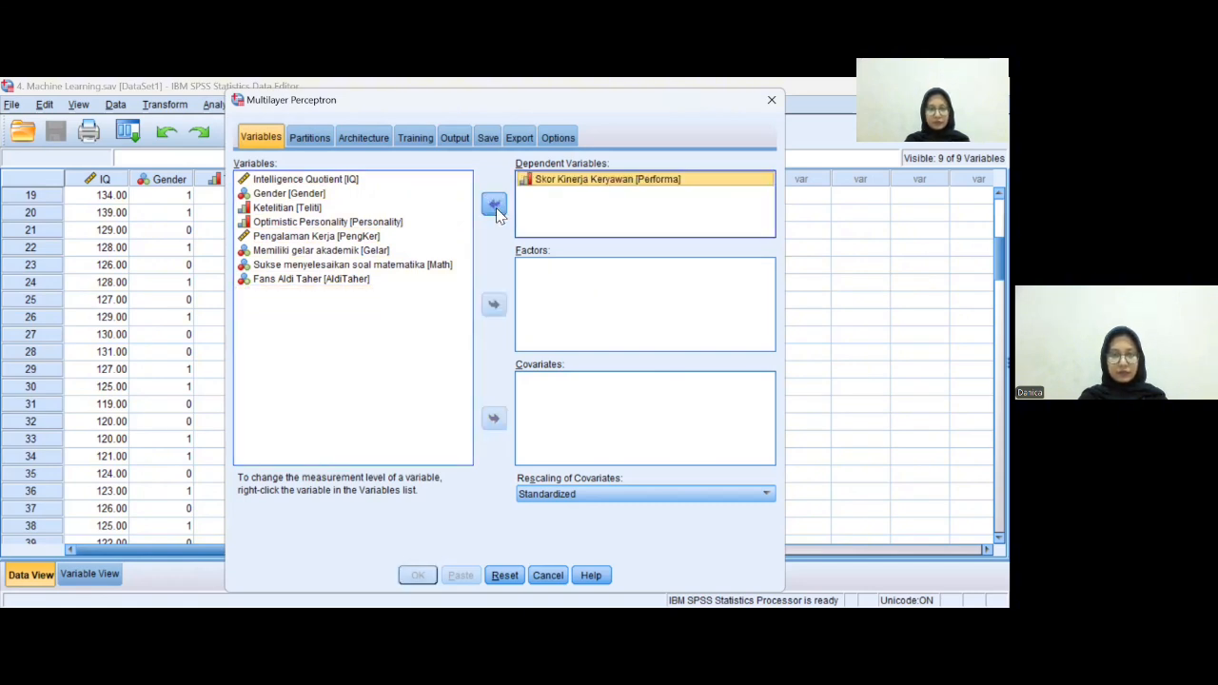
{"action": "left_click", "coordinate": [348, 304]}
{"action": "key", "text": "ctrl+a"}
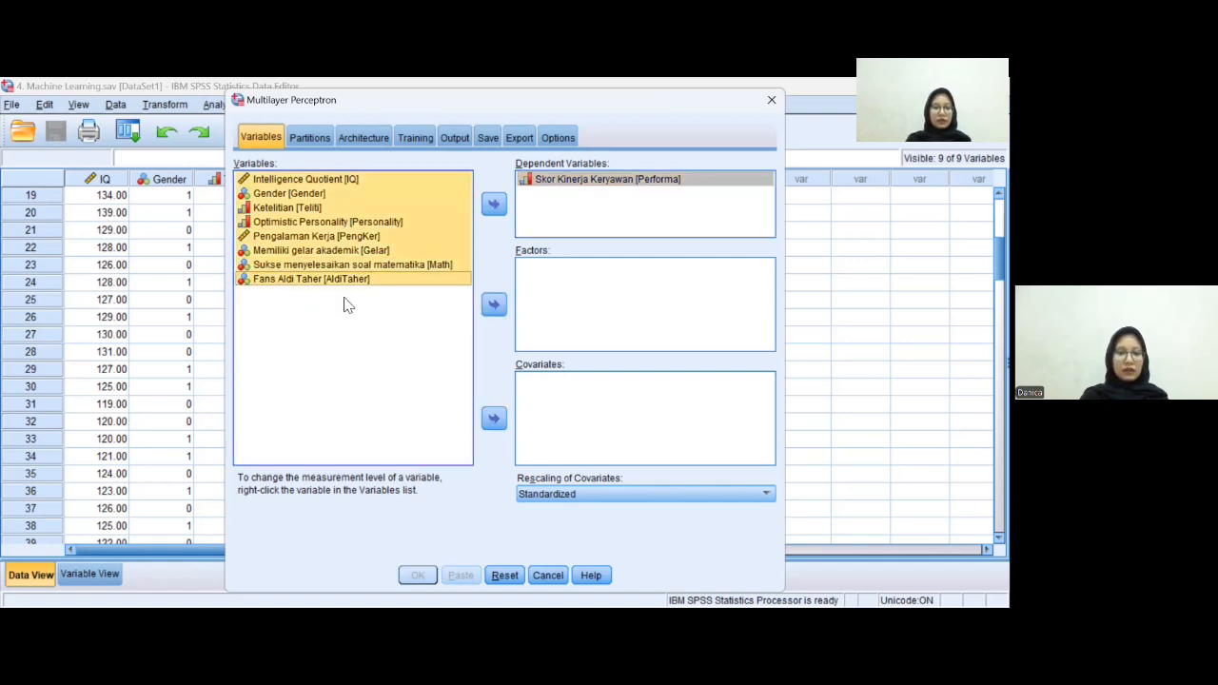
{"action": "left_click", "coordinate": [501, 423]}
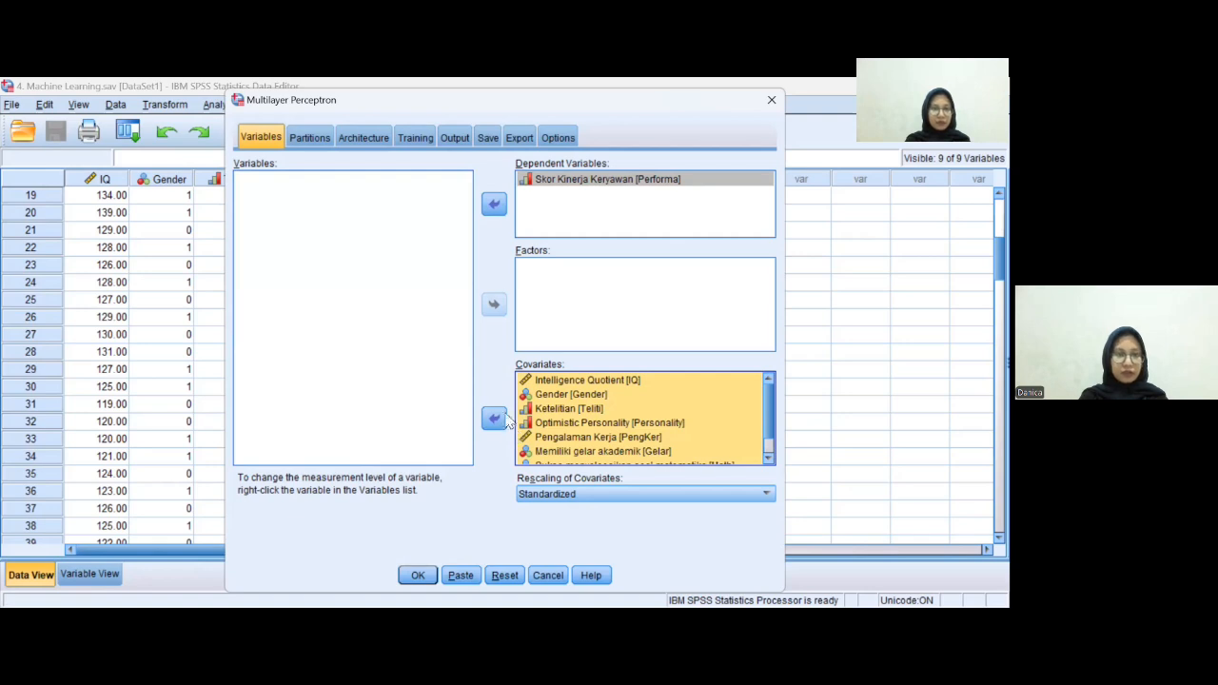
- Review the partition, architecture and training settings, and enable Independent variable importance analysis in the output options
{"action": "left_click", "coordinate": [312, 140]}
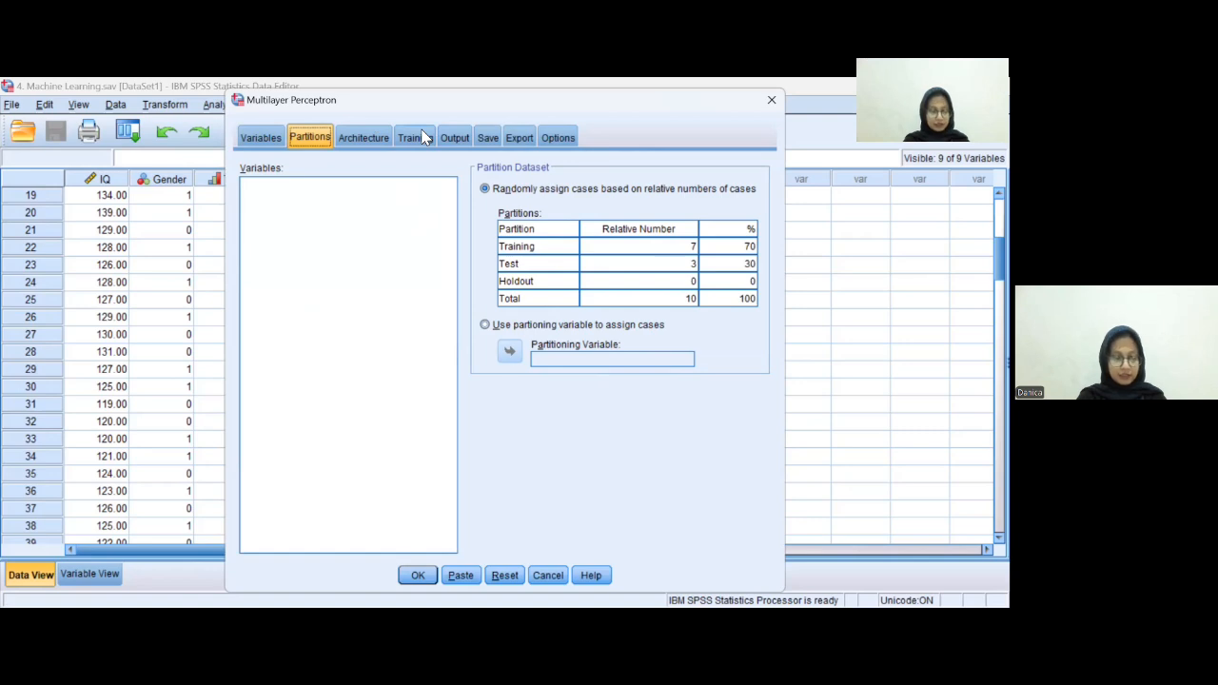
{"action": "left_click", "coordinate": [380, 139]}
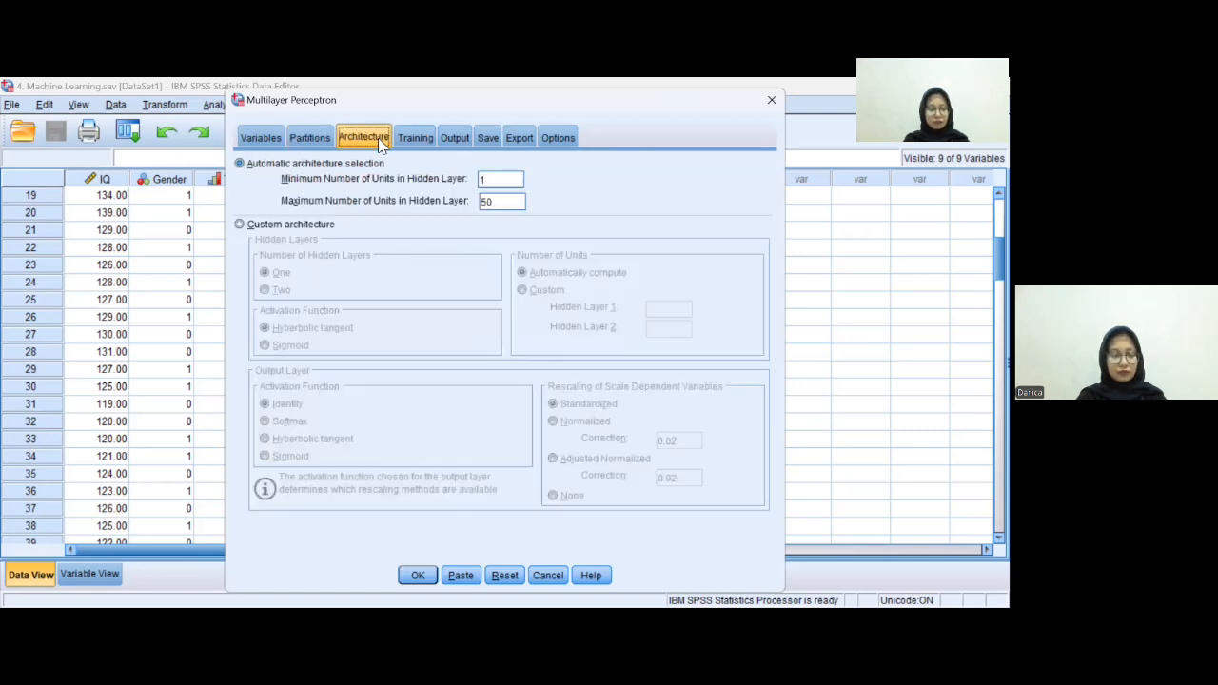
{"action": "left_click", "coordinate": [431, 139]}
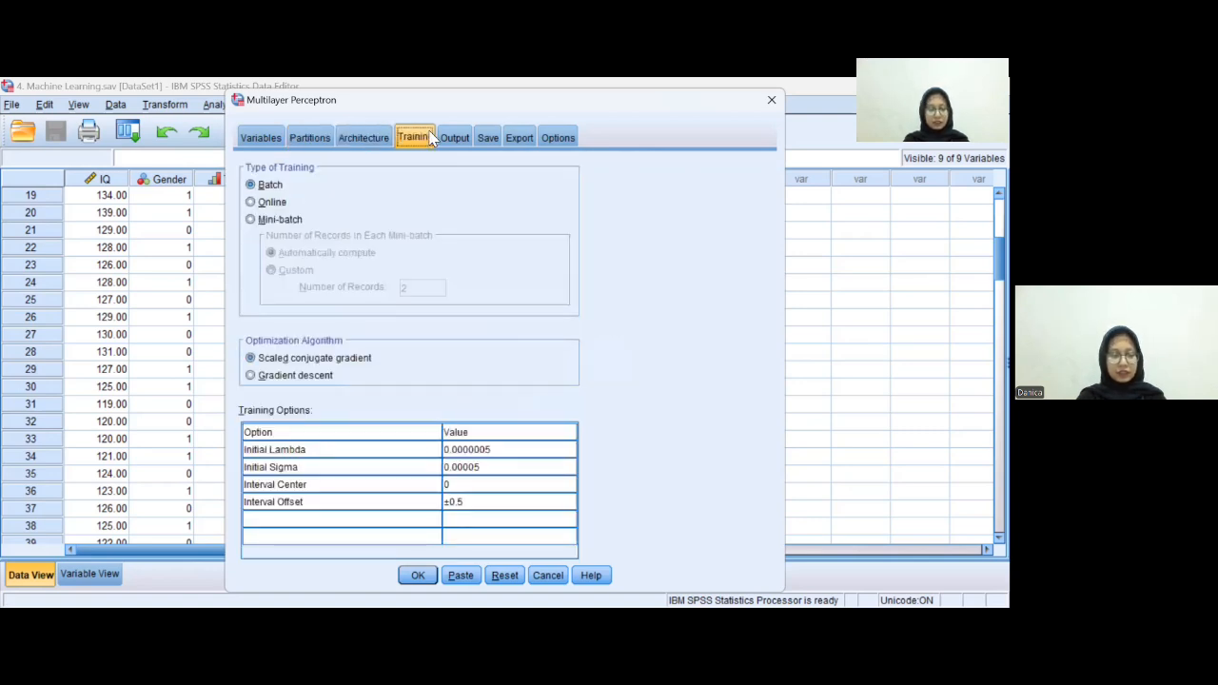
{"action": "left_click", "coordinate": [456, 141]}
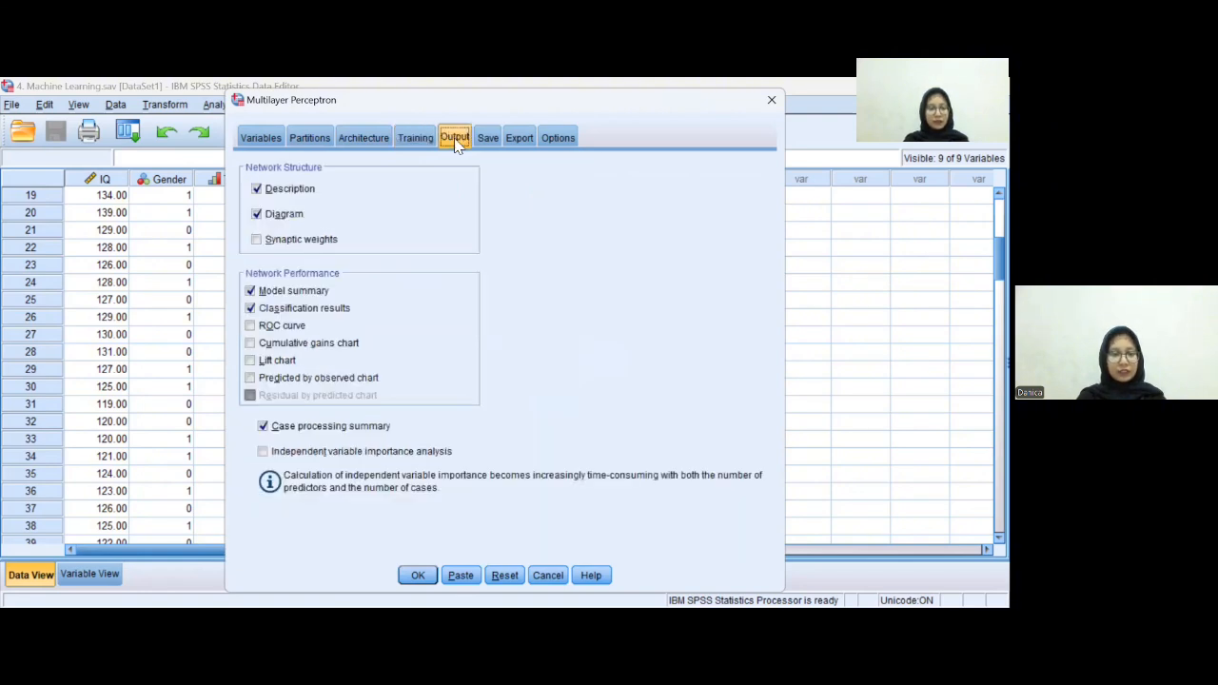
{"action": "left_click", "coordinate": [263, 453]}
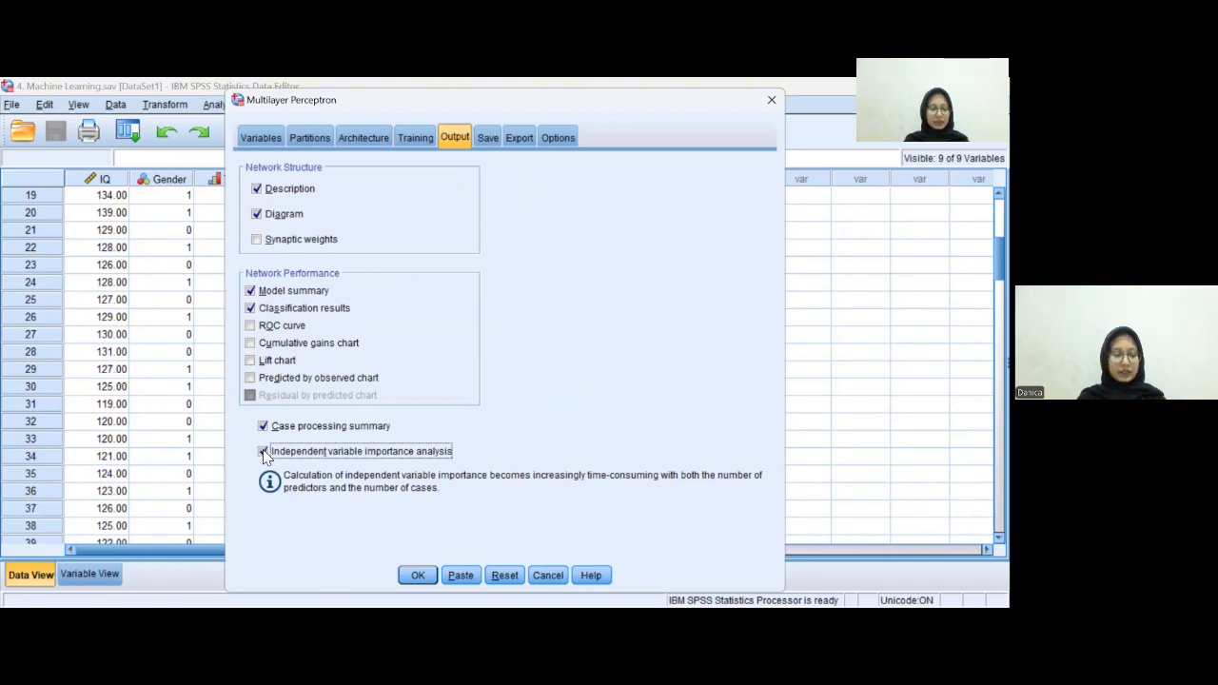
- Enable saving the predicted value for each dependent variable and run the Multilayer Perceptron
{"action": "left_click", "coordinate": [487, 138]}
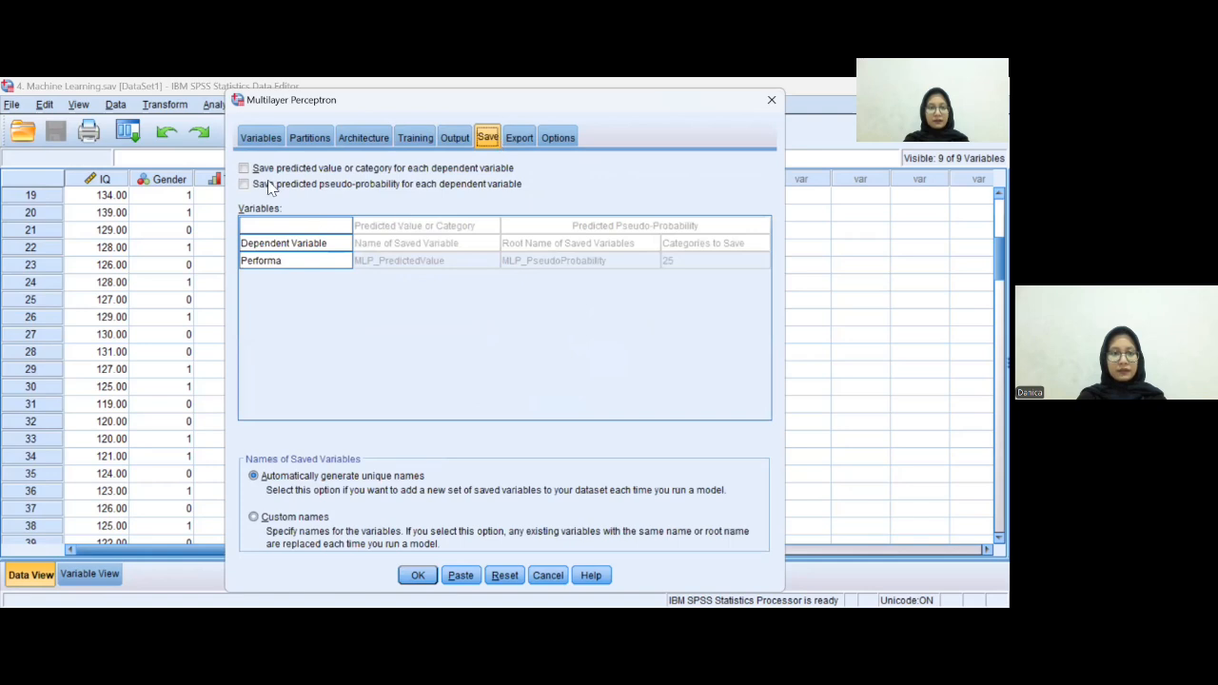
{"action": "left_click", "coordinate": [245, 168]}
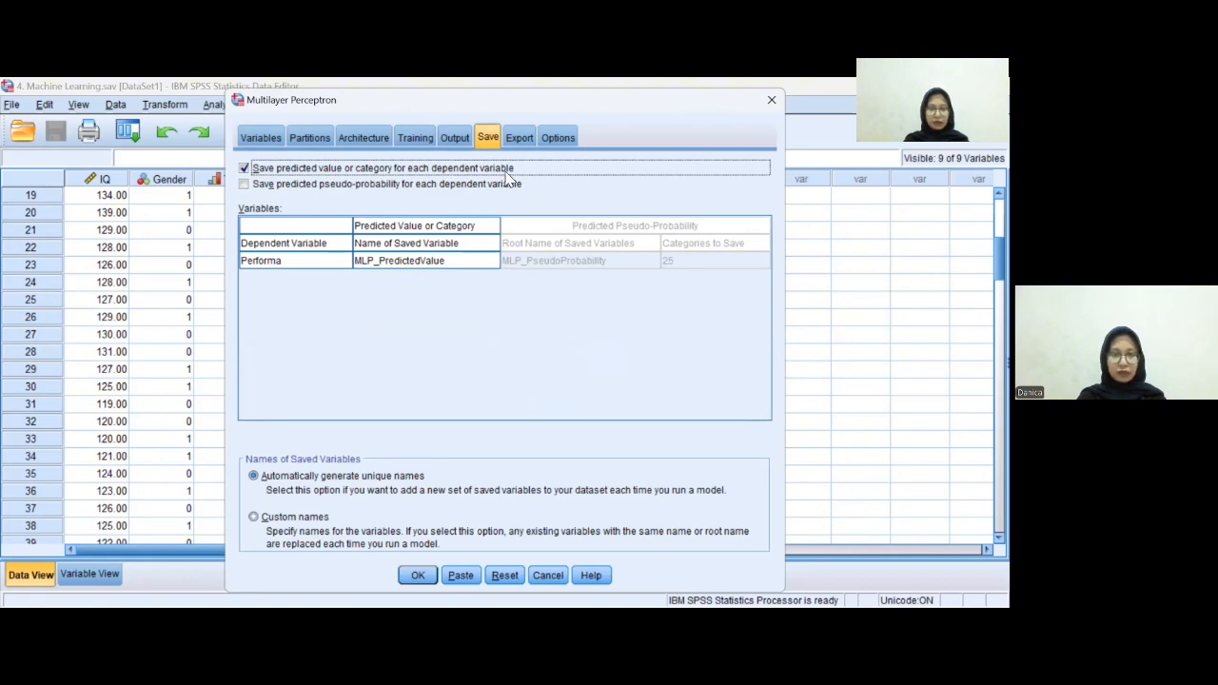
{"action": "left_click", "coordinate": [427, 576]}
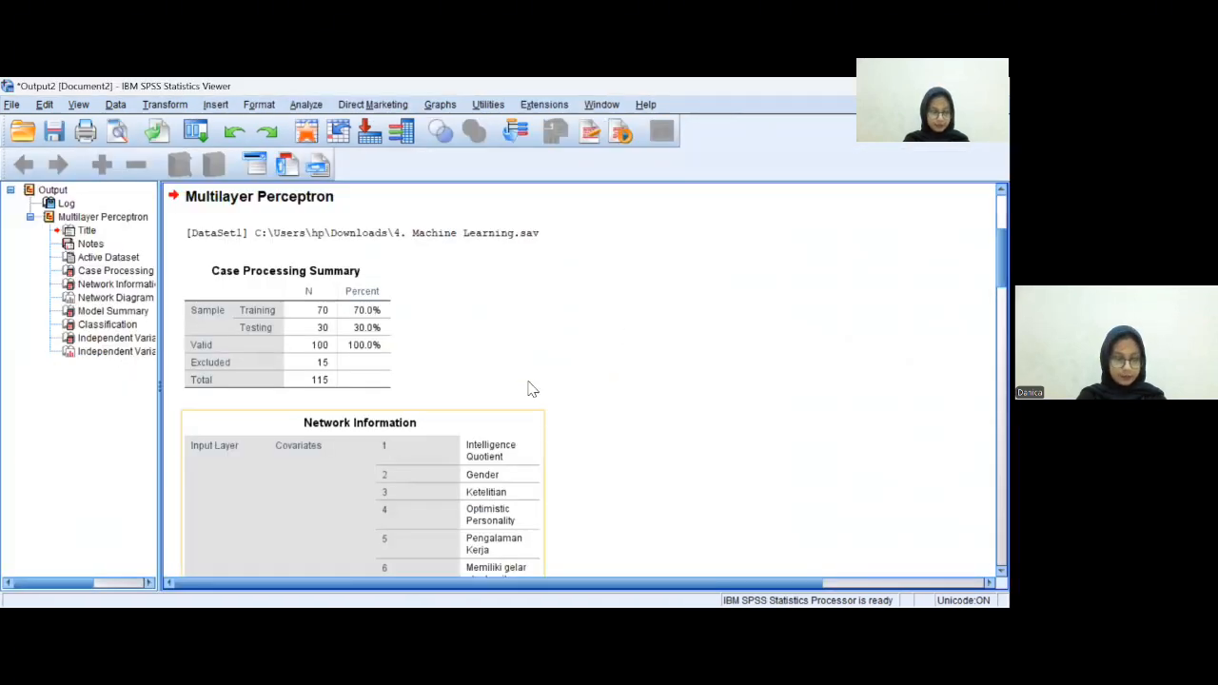
- Review the Multilayer Perceptron output's case processing summary, network information, network diagram and model summary
{"action": "scroll", "coordinate": [524, 386], "scroll_direction": "up", "scroll_amount": 1}
{"action": "scroll", "coordinate": [466, 381], "scroll_direction": "up", "scroll_amount": 2}
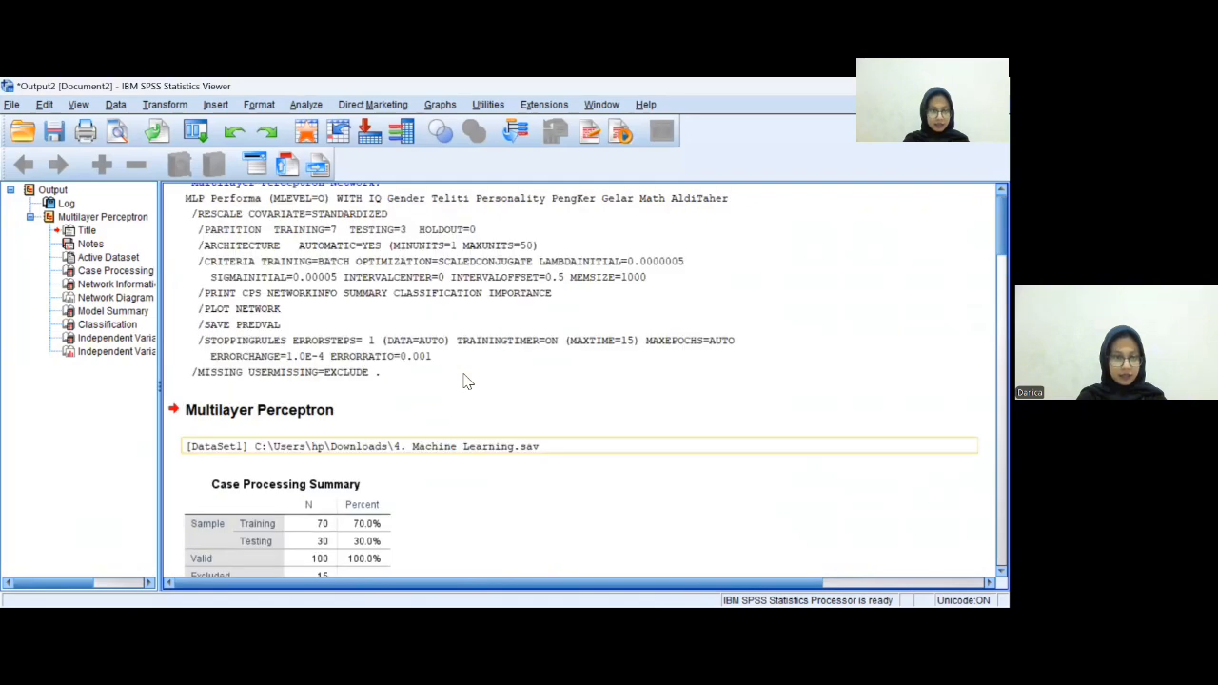
{"action": "scroll", "coordinate": [466, 381], "scroll_direction": "down", "scroll_amount": 3}
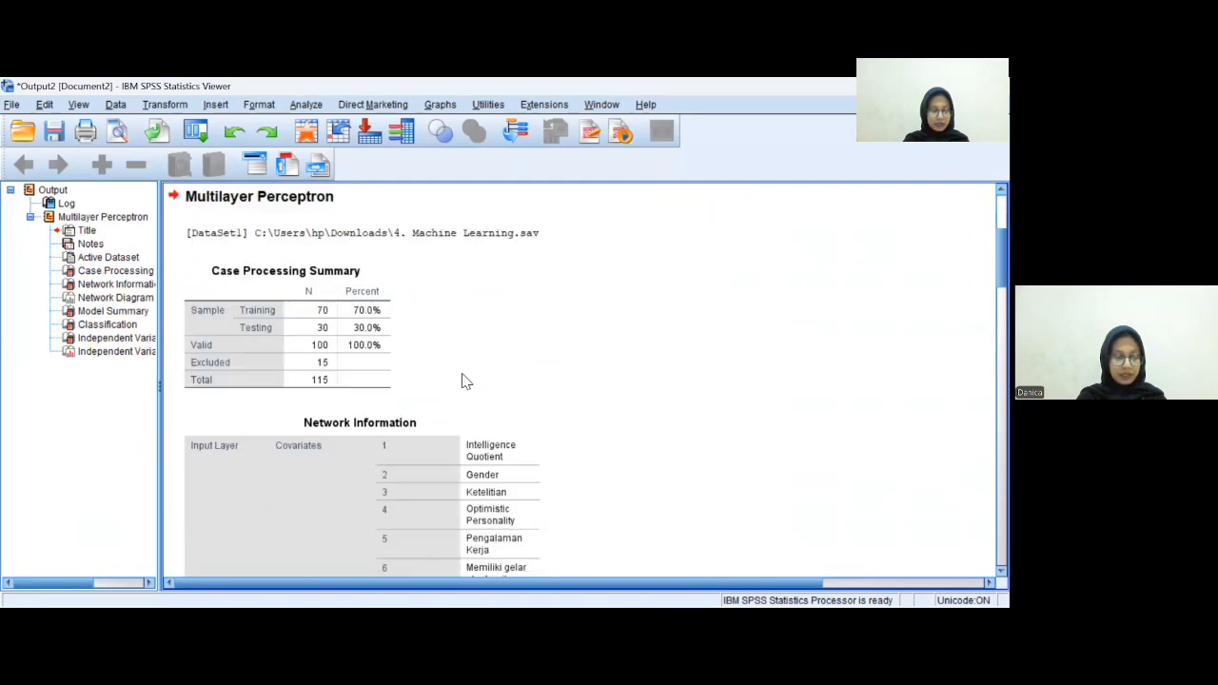
{"action": "left_click", "coordinate": [348, 354]}
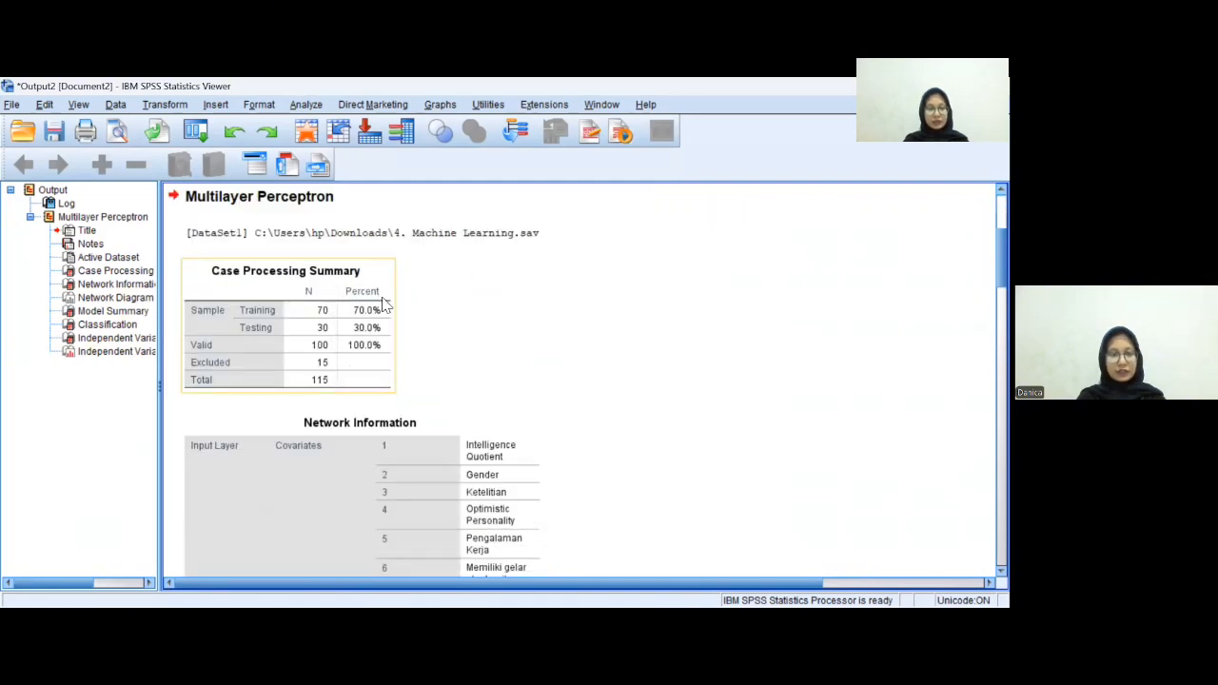
{"action": "left_click", "coordinate": [403, 345]}
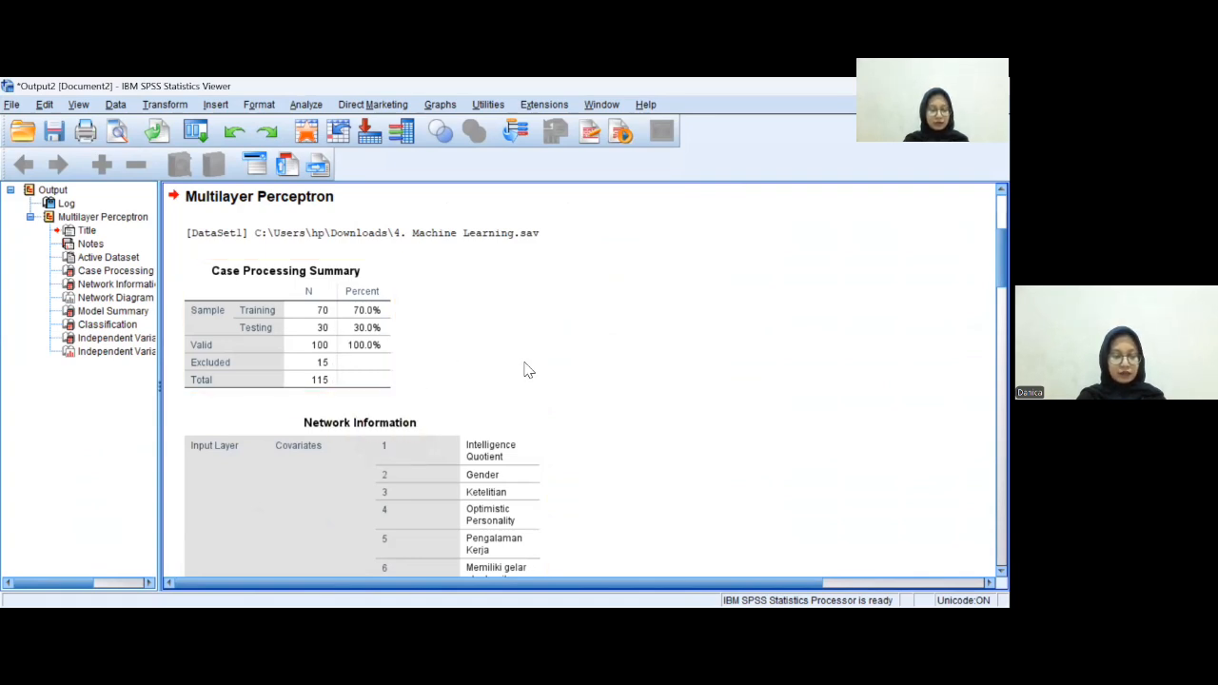
{"action": "scroll", "coordinate": [415, 396], "scroll_direction": "down", "scroll_amount": 5}
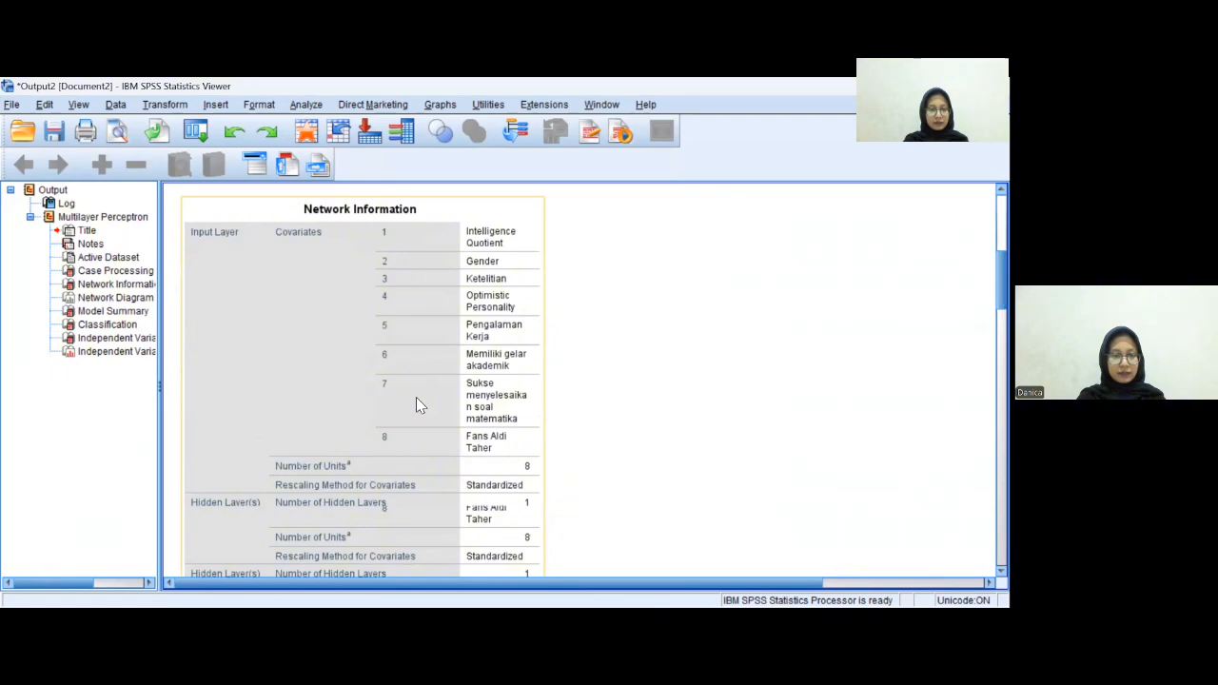
{"action": "scroll", "coordinate": [416, 397], "scroll_direction": "down", "scroll_amount": 10}
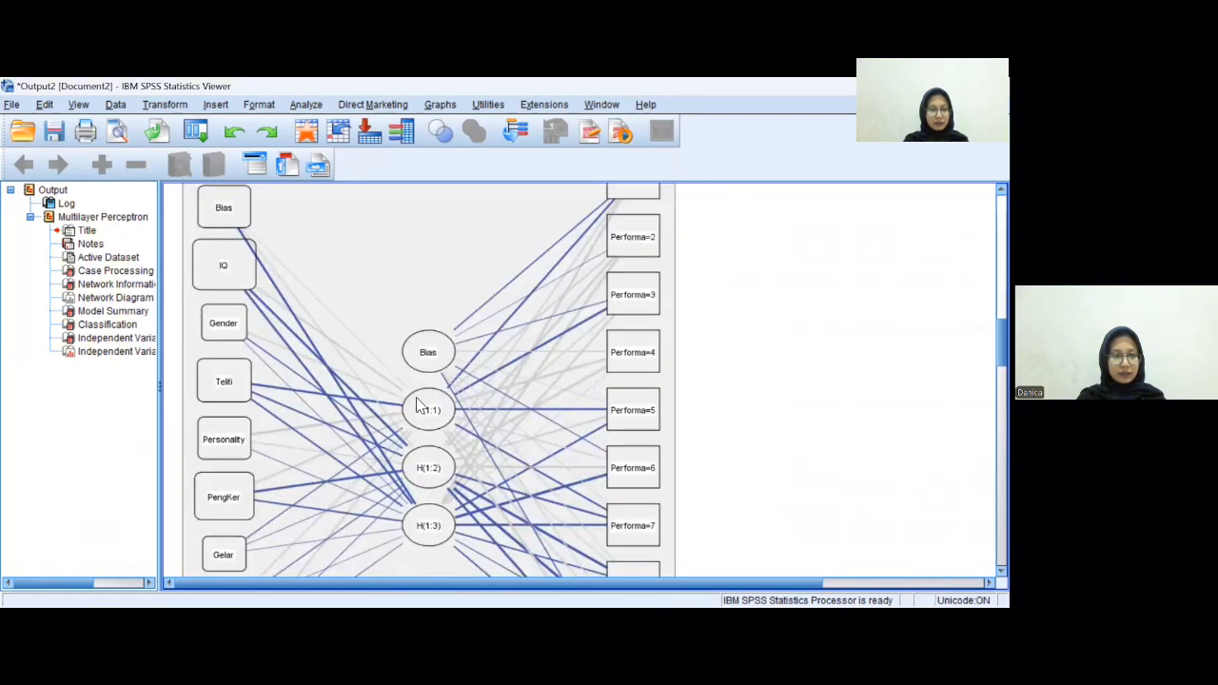
{"action": "left_click", "coordinate": [141, 312]}
{"action": "scroll", "coordinate": [361, 341], "scroll_direction": "up", "scroll_amount": 2}
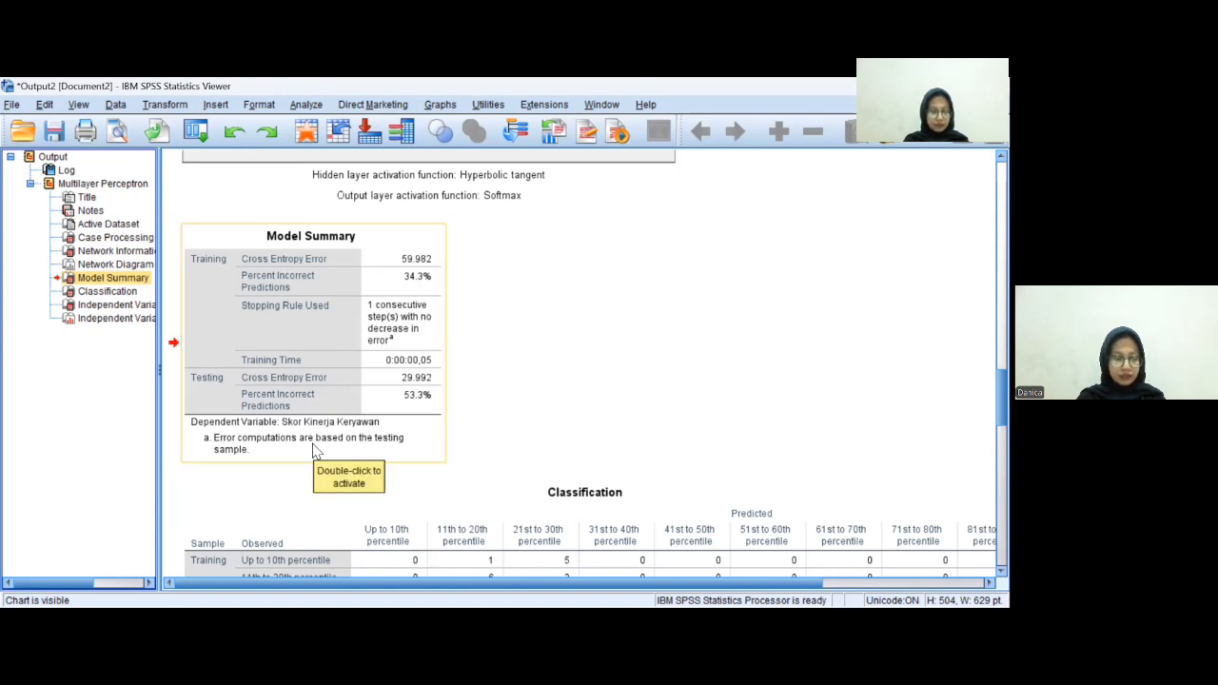
- Examine the Independent Variable Importance table and the normalized importance chart
{"action": "left_click", "coordinate": [112, 305]}
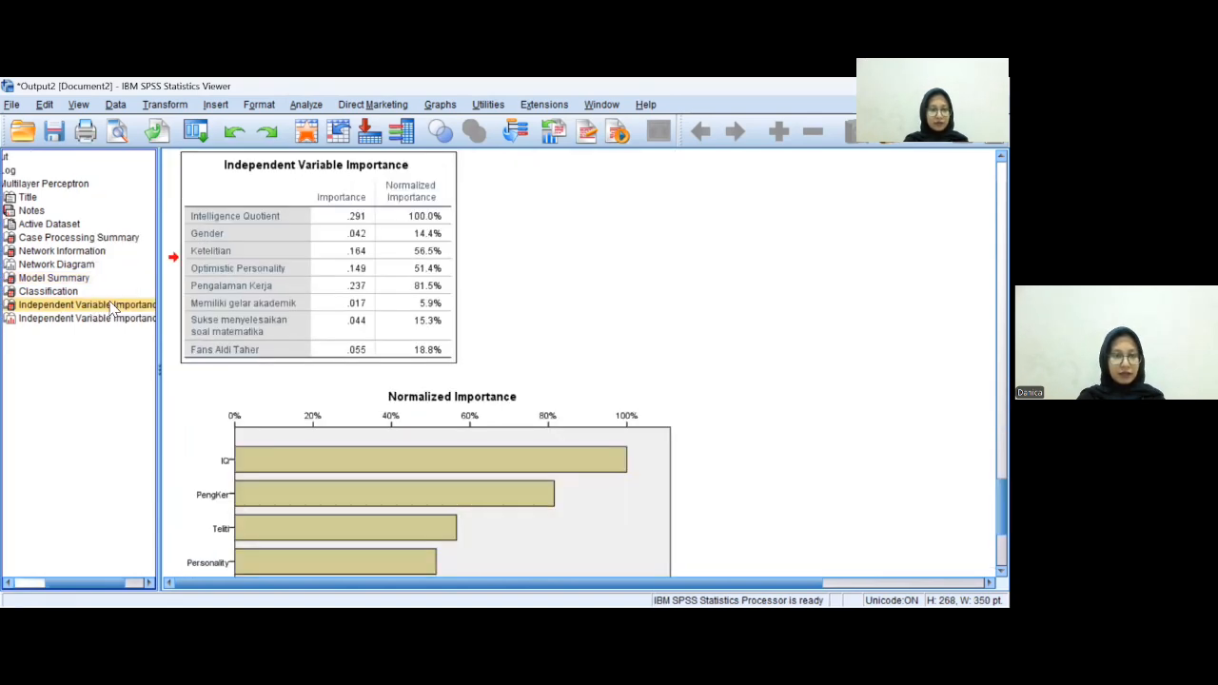
{"action": "left_click", "coordinate": [458, 323]}
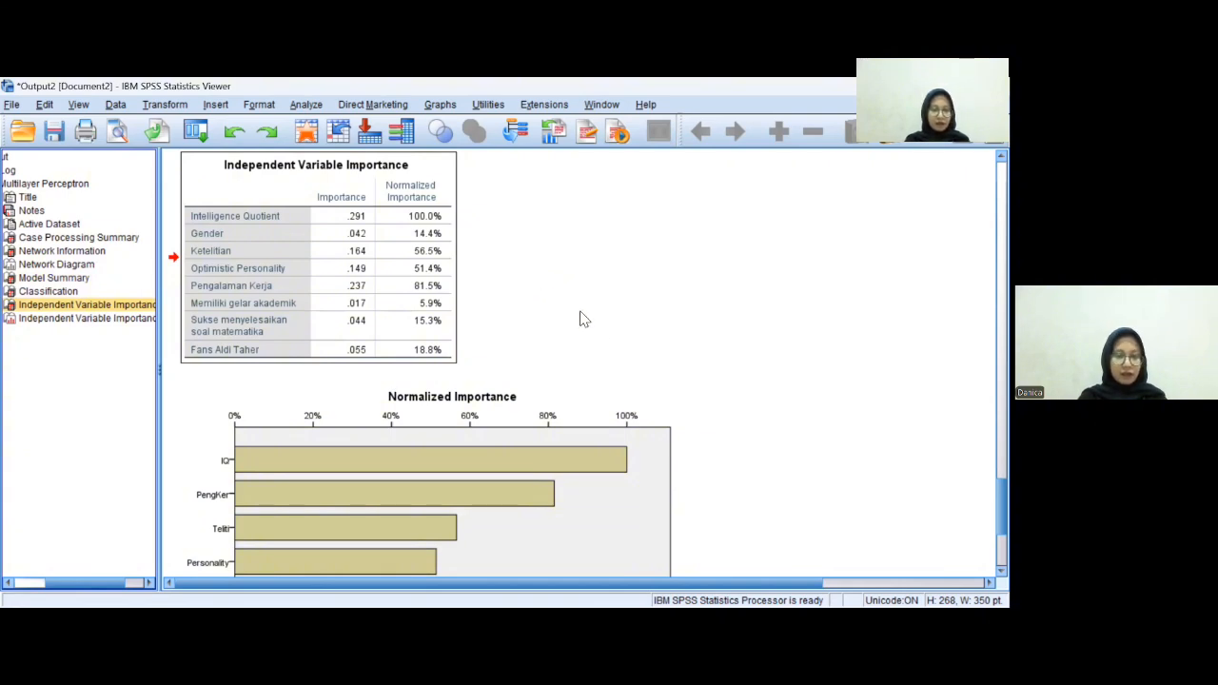
{"action": "scroll", "coordinate": [519, 388], "scroll_direction": "down", "scroll_amount": 3}
{"action": "scroll", "coordinate": [519, 388], "scroll_direction": "down", "scroll_amount": 2}
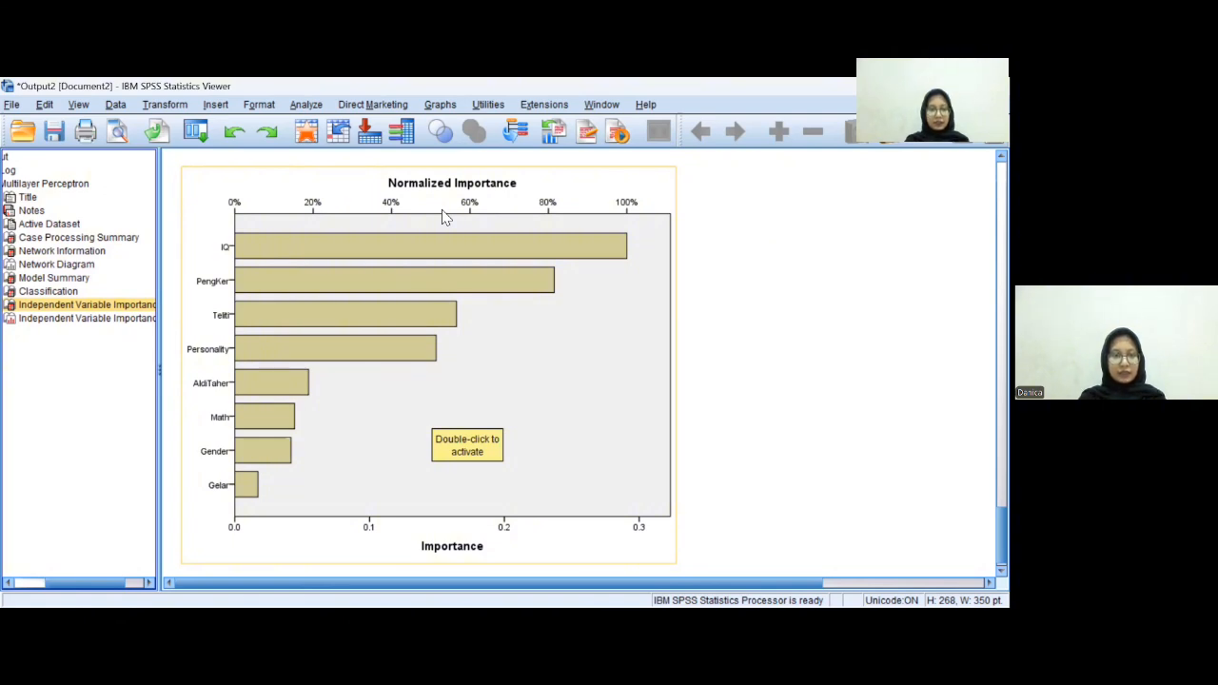
- Rerun the Multilayer Perceptron with only Intelligence Quotient and Pengalaman Kerja as covariates, removing the other six
{"action": "key", "text": "alt+Tab"}
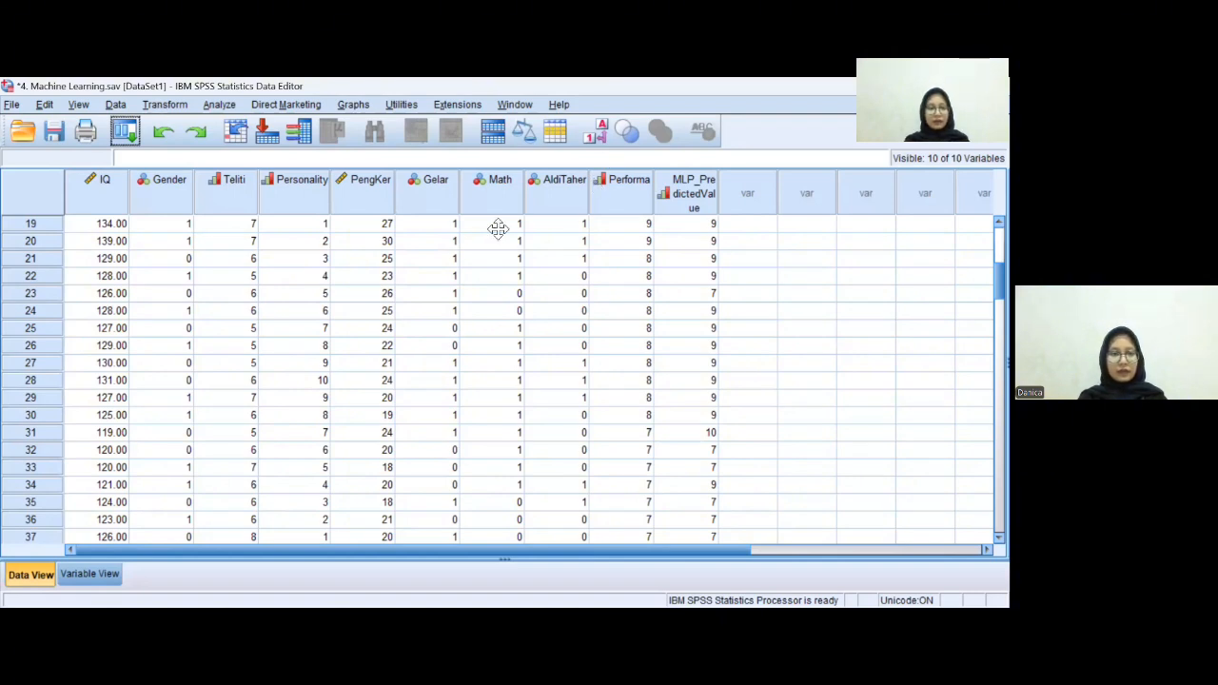
{"action": "left_click", "coordinate": [219, 104]}
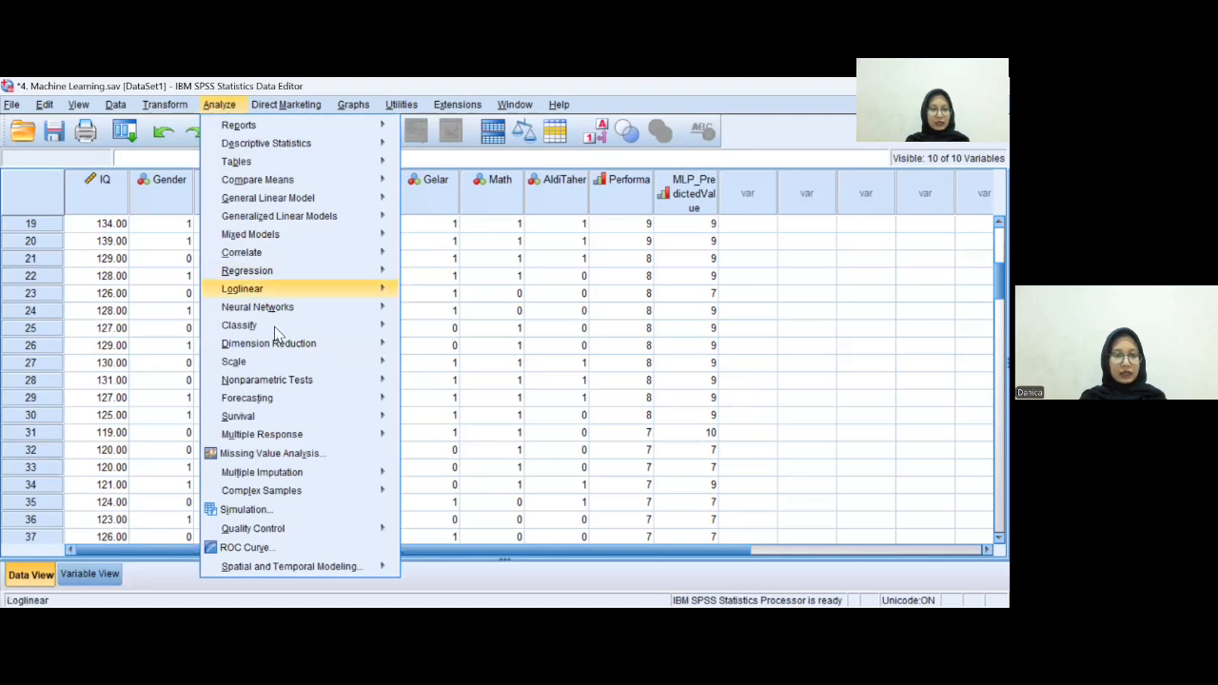
{"action": "mouse_move", "coordinate": [295, 314]}
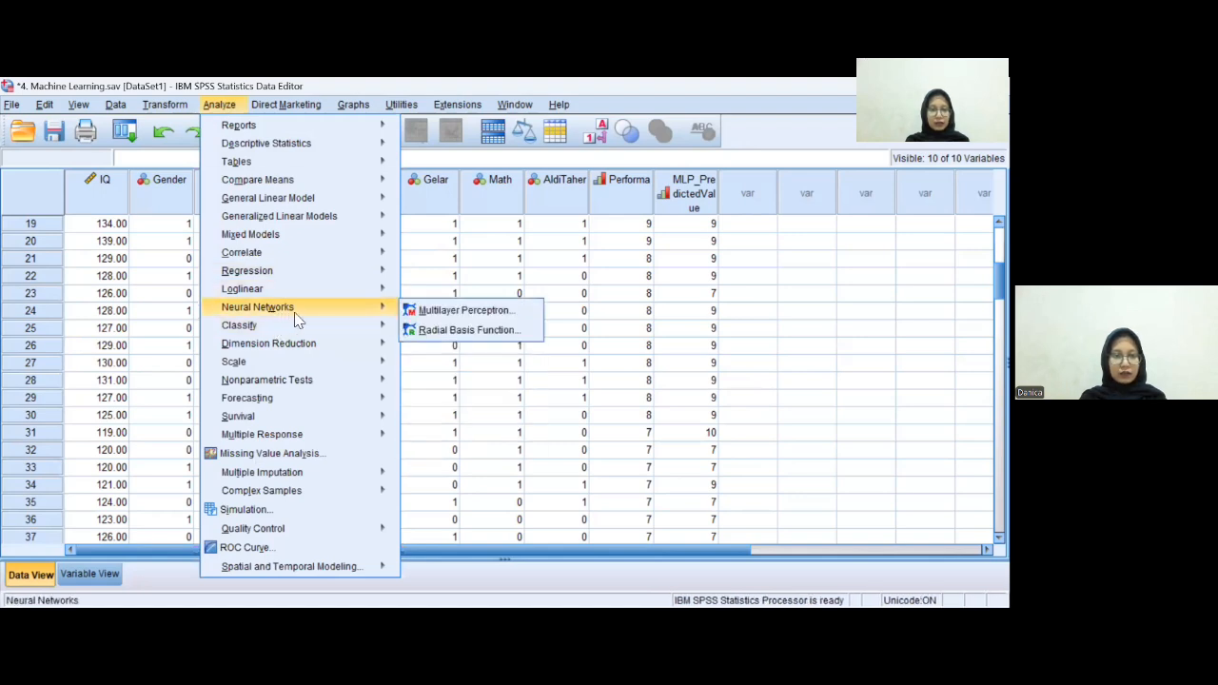
{"action": "left_click", "coordinate": [454, 313]}
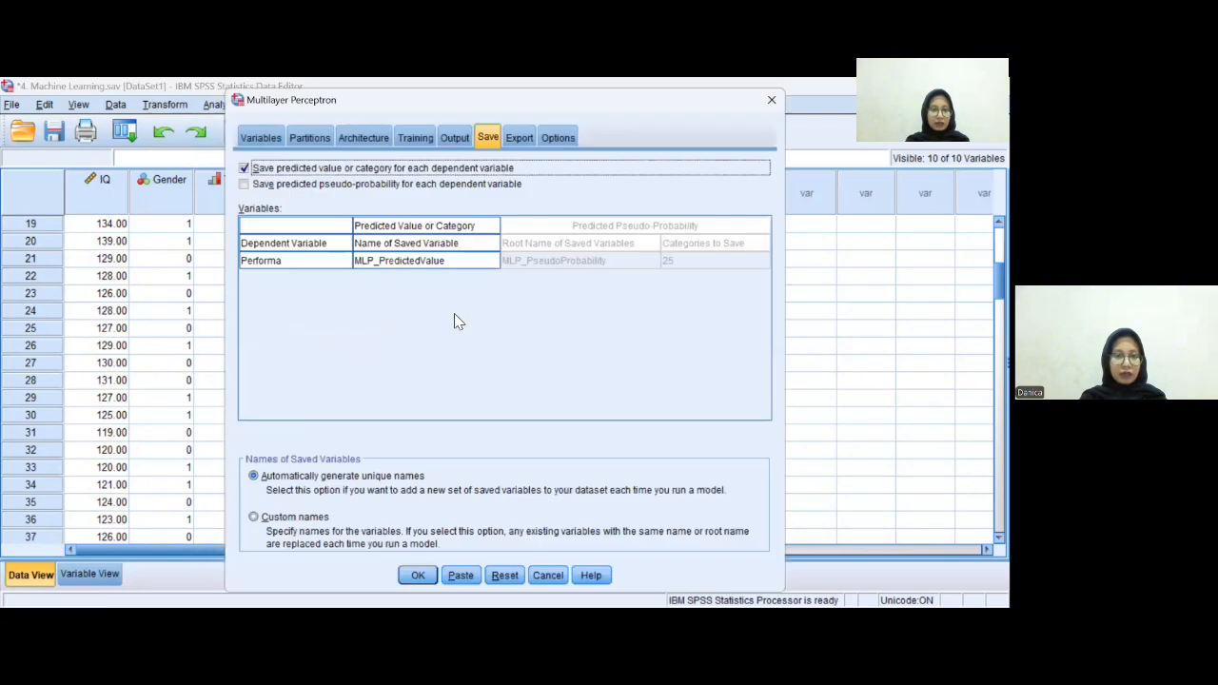
{"action": "left_click", "coordinate": [267, 138]}
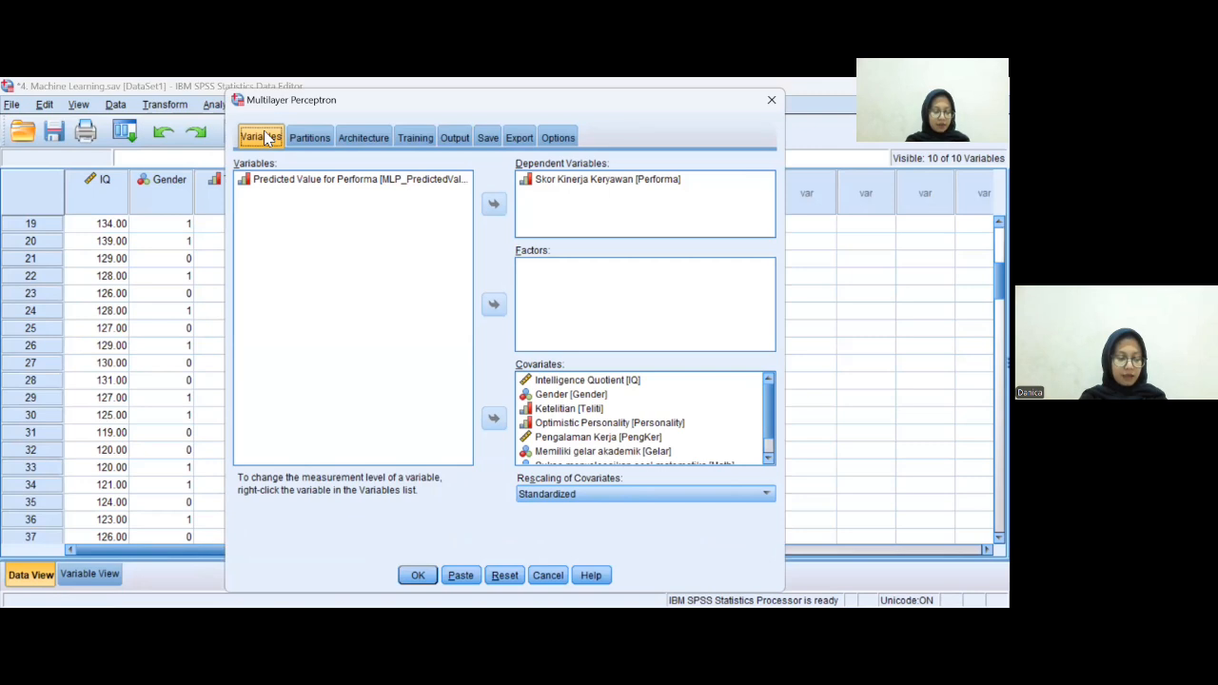
{"action": "left_click", "coordinate": [575, 396]}
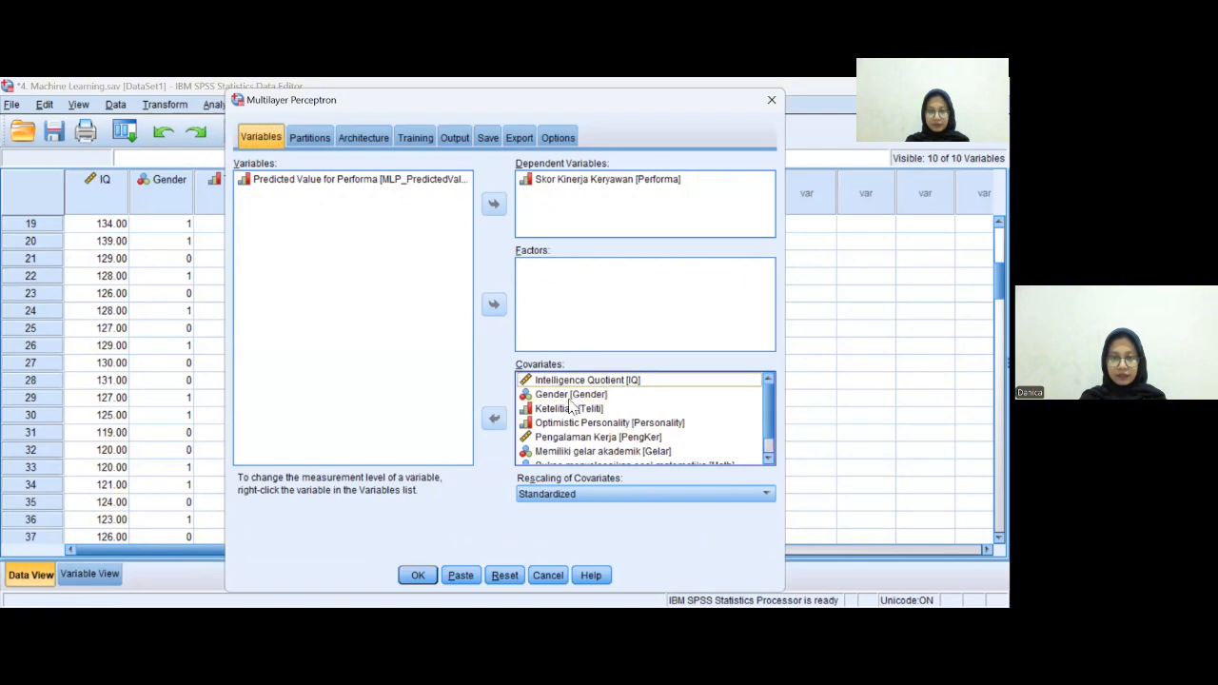
{"action": "double_click", "coordinate": [575, 396]}
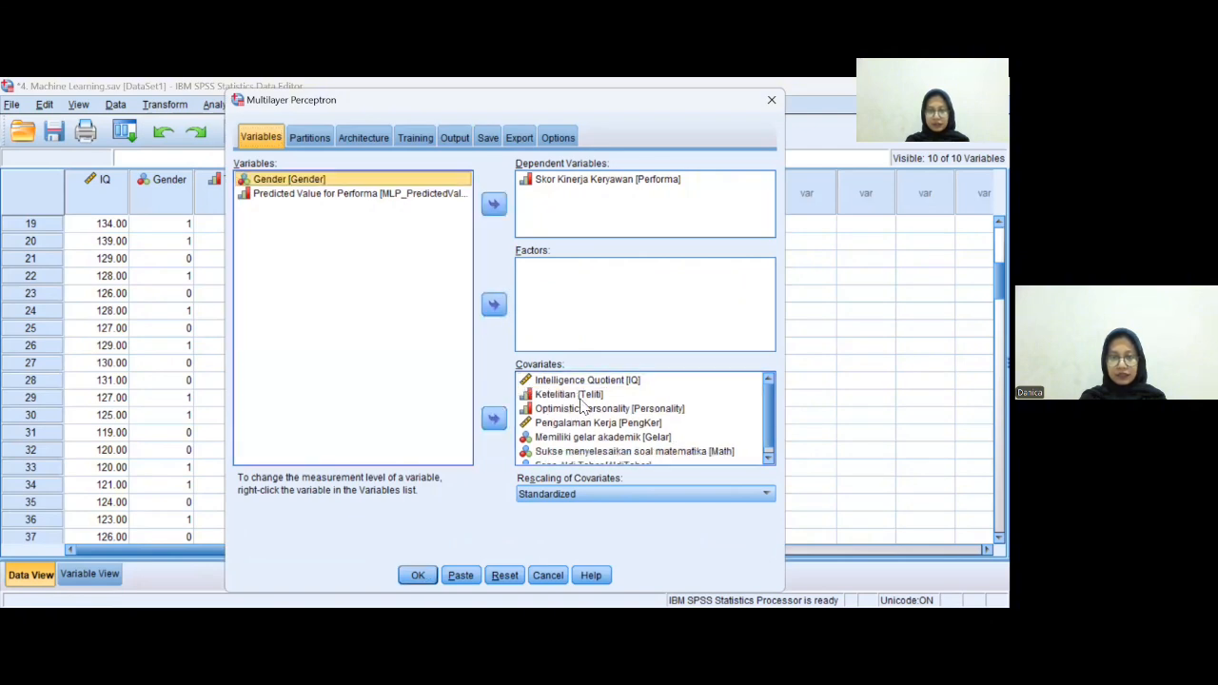
{"action": "left_click", "coordinate": [493, 419]}
{"action": "left_click", "coordinate": [493, 420]}
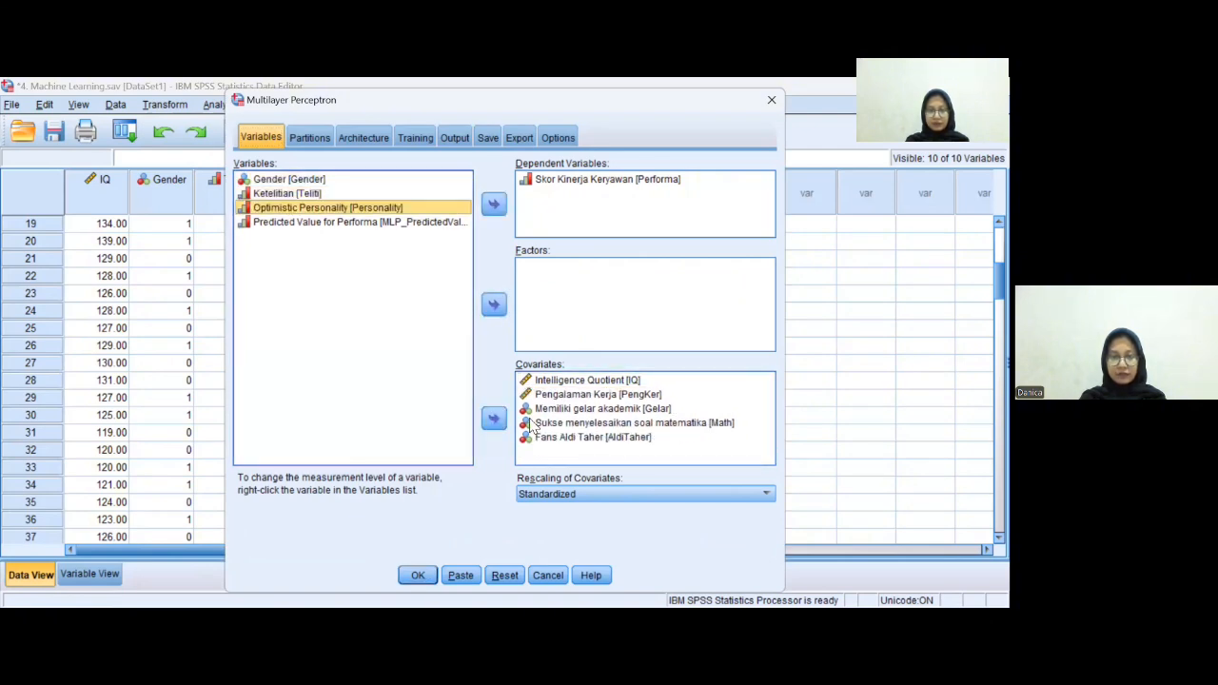
{"action": "left_click", "coordinate": [494, 419]}
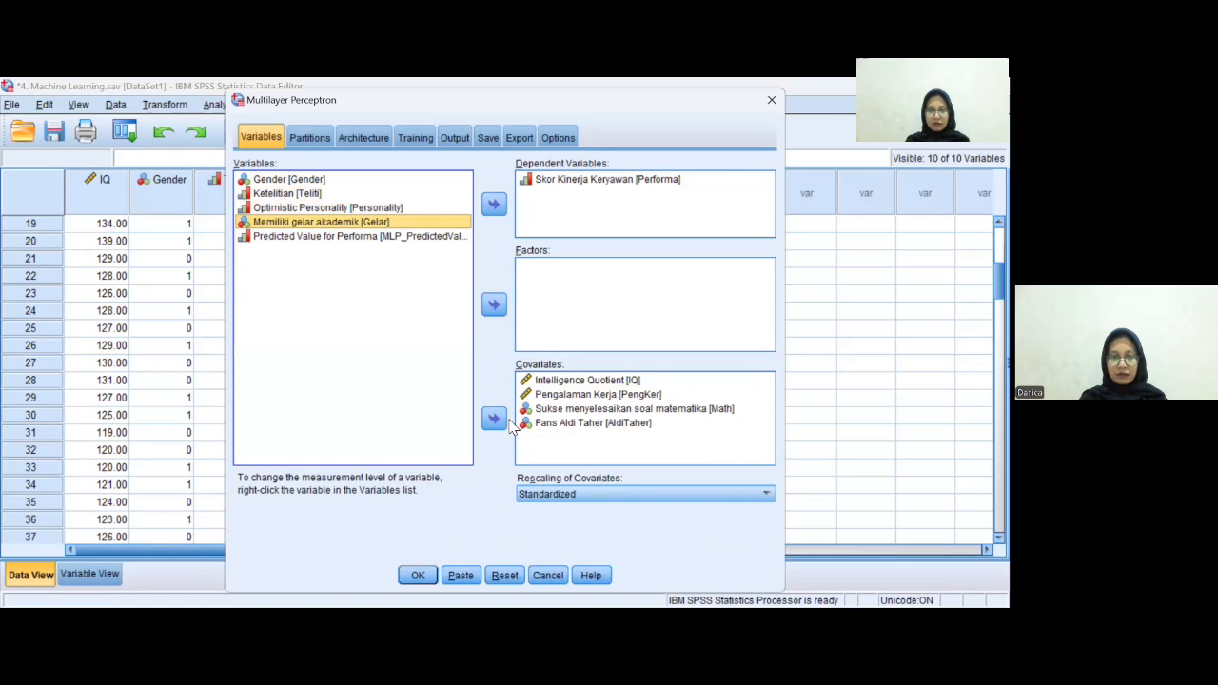
{"action": "left_click", "coordinate": [570, 409]}
{"action": "left_click", "coordinate": [493, 420]}
{"action": "left_click", "coordinate": [557, 410]}
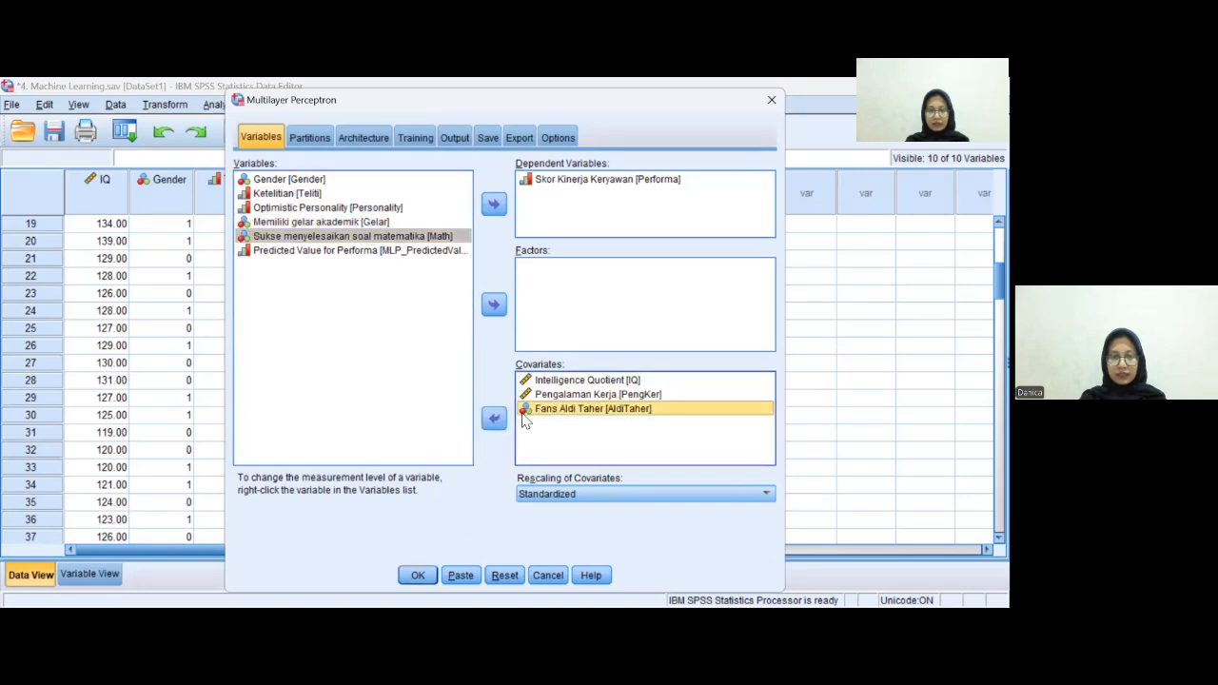
{"action": "left_click", "coordinate": [493, 420]}
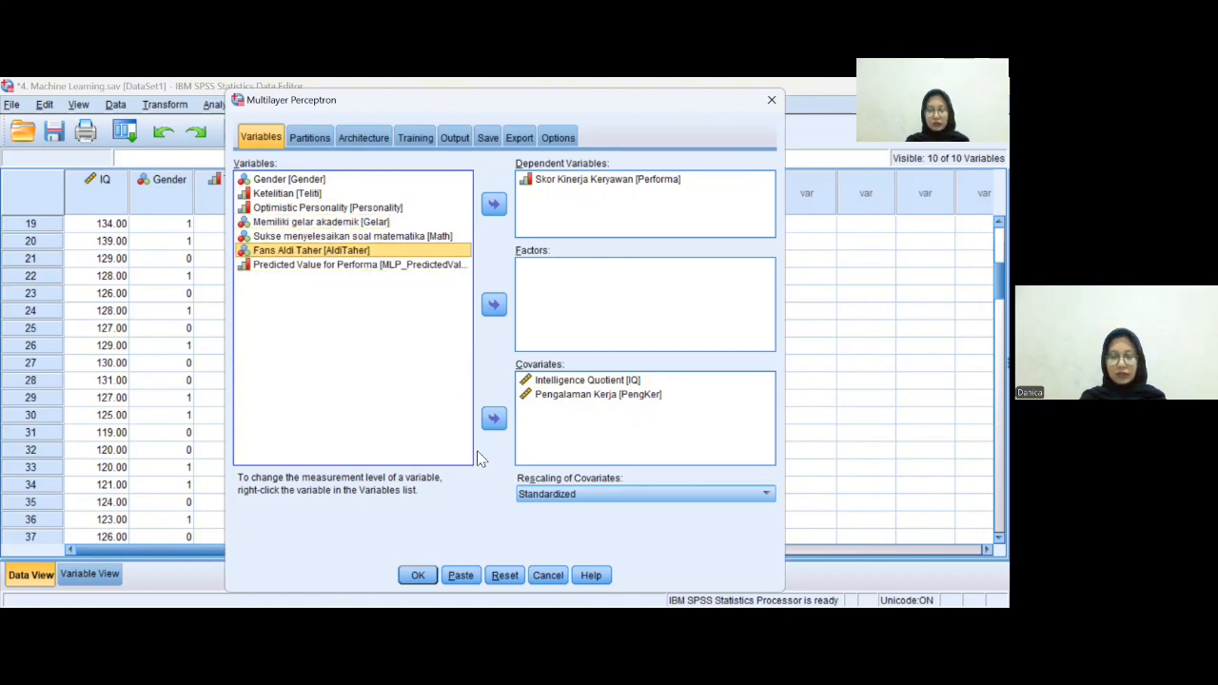
{"action": "left_click", "coordinate": [420, 577]}
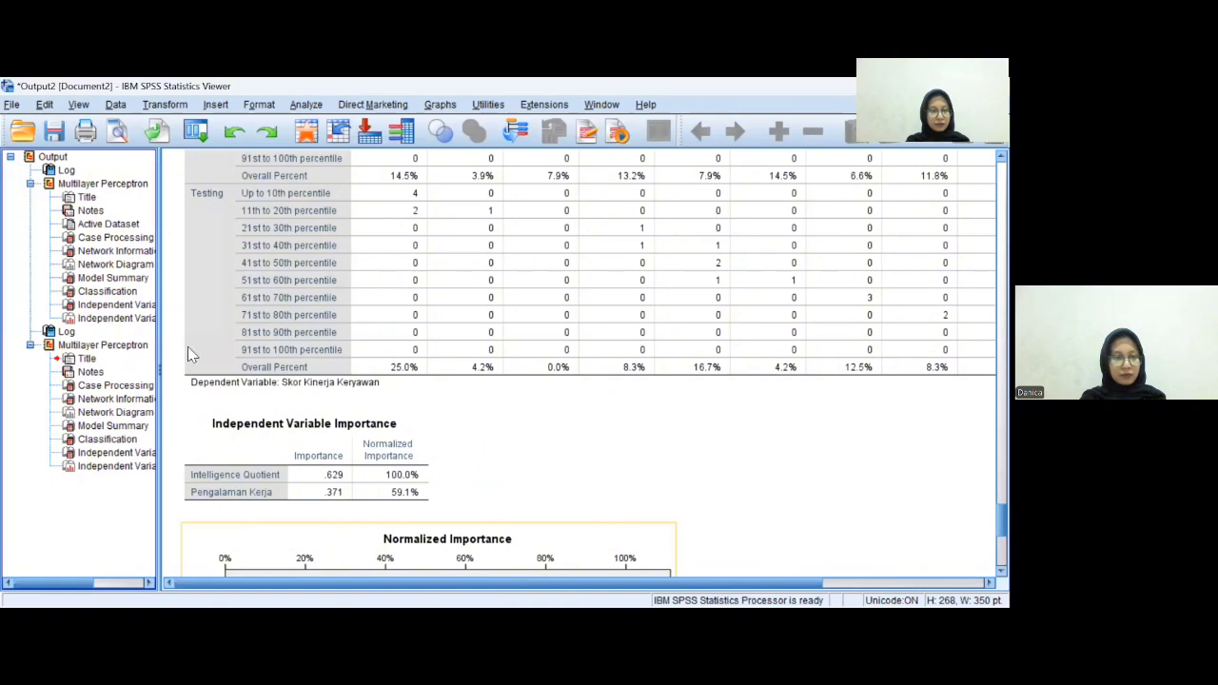
- Review the new run's case processing summary, model summary and independent variable importance output
{"action": "left_click", "coordinate": [116, 389]}
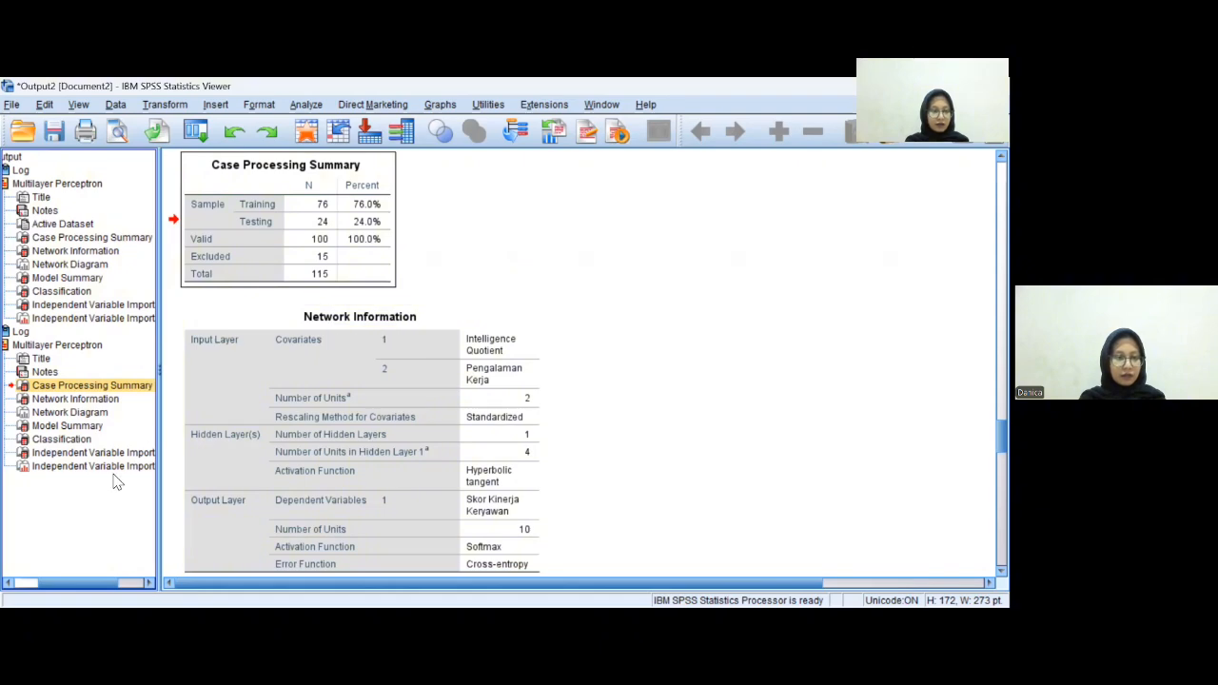
{"action": "left_click", "coordinate": [87, 426]}
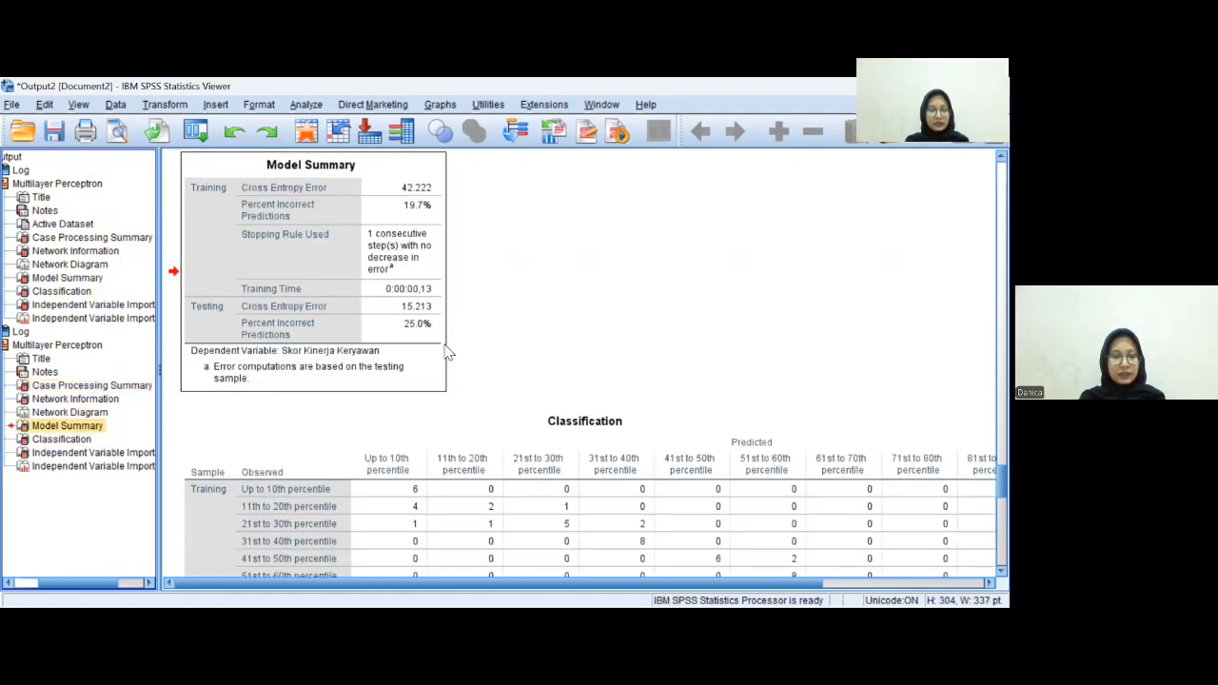
{"action": "scroll", "coordinate": [437, 324], "scroll_direction": "up", "scroll_amount": 5}
{"action": "left_click", "coordinate": [101, 427]}
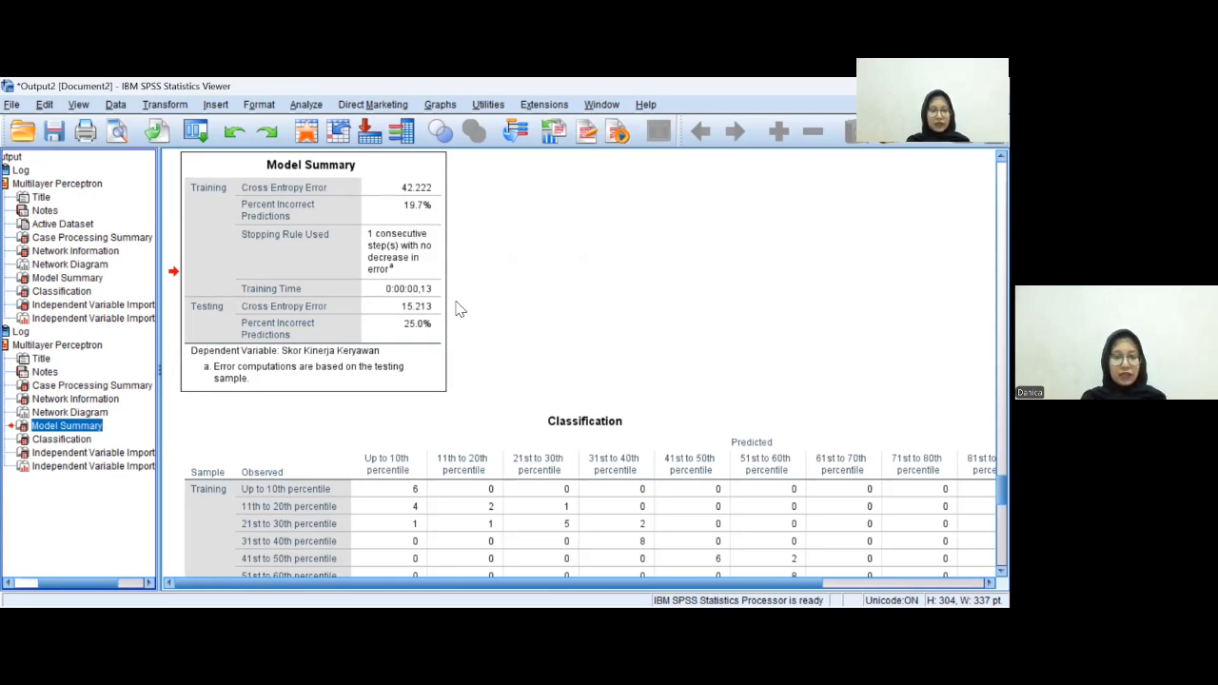
{"action": "left_click", "coordinate": [109, 454]}
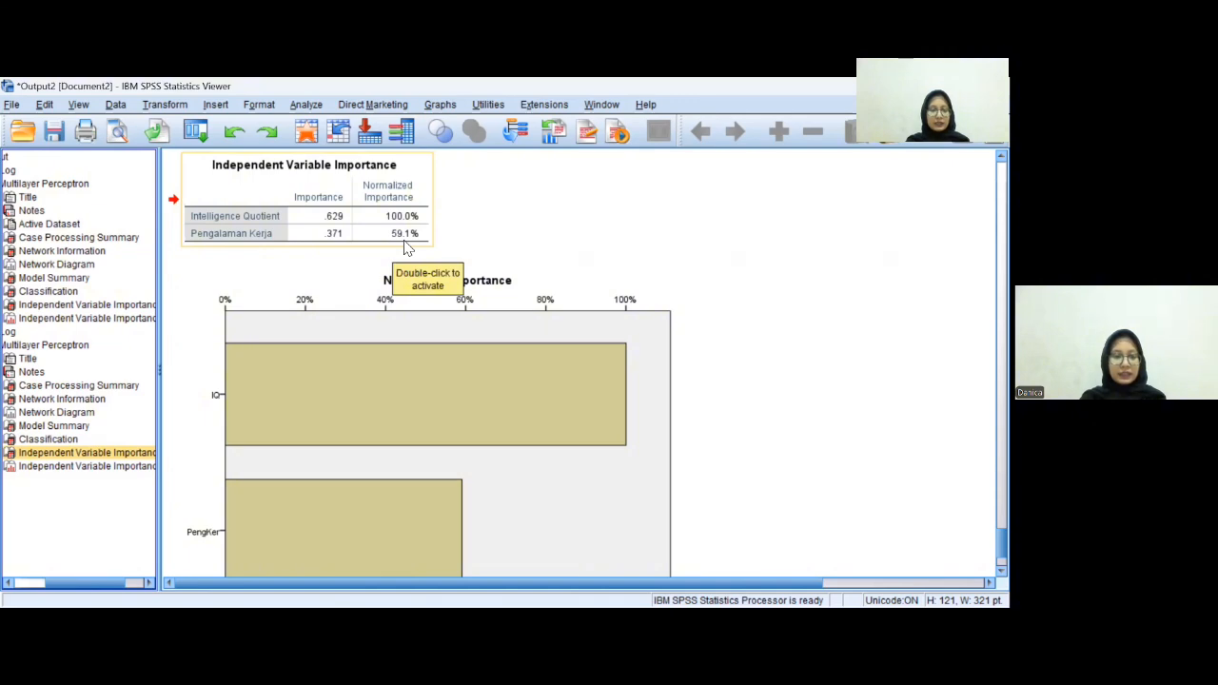
{"action": "scroll", "coordinate": [377, 422], "scroll_direction": "down", "scroll_amount": 3}
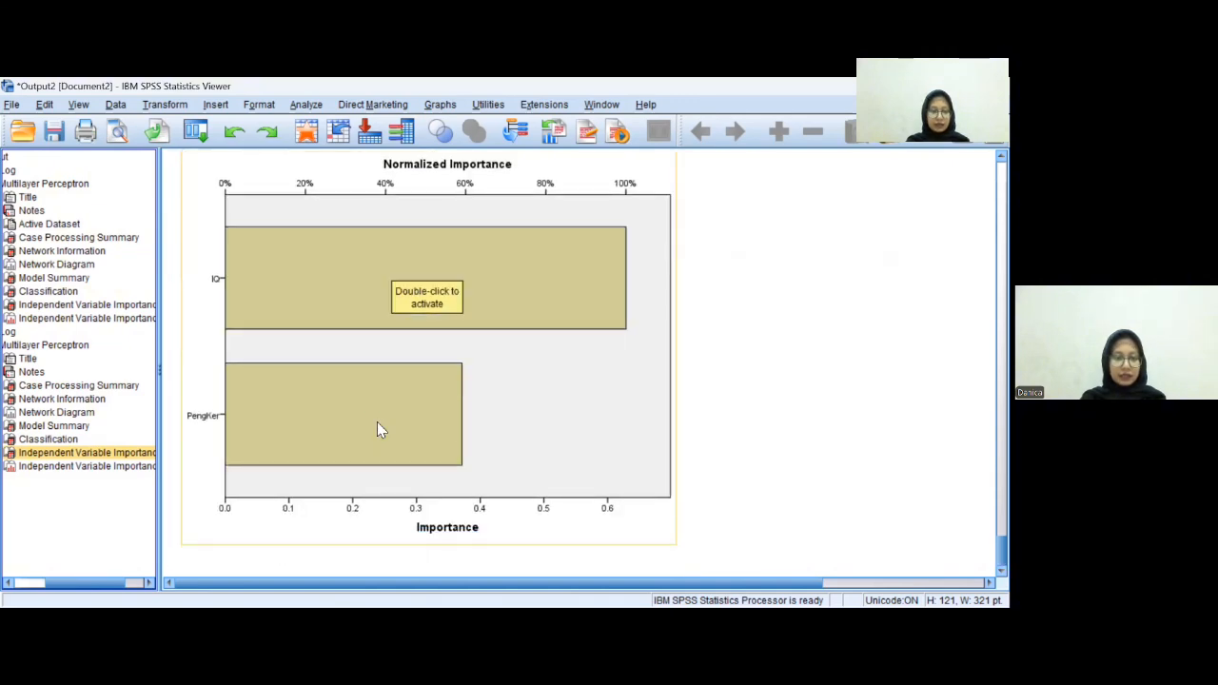
{"action": "scroll", "coordinate": [548, 276], "scroll_direction": "up", "scroll_amount": 2}
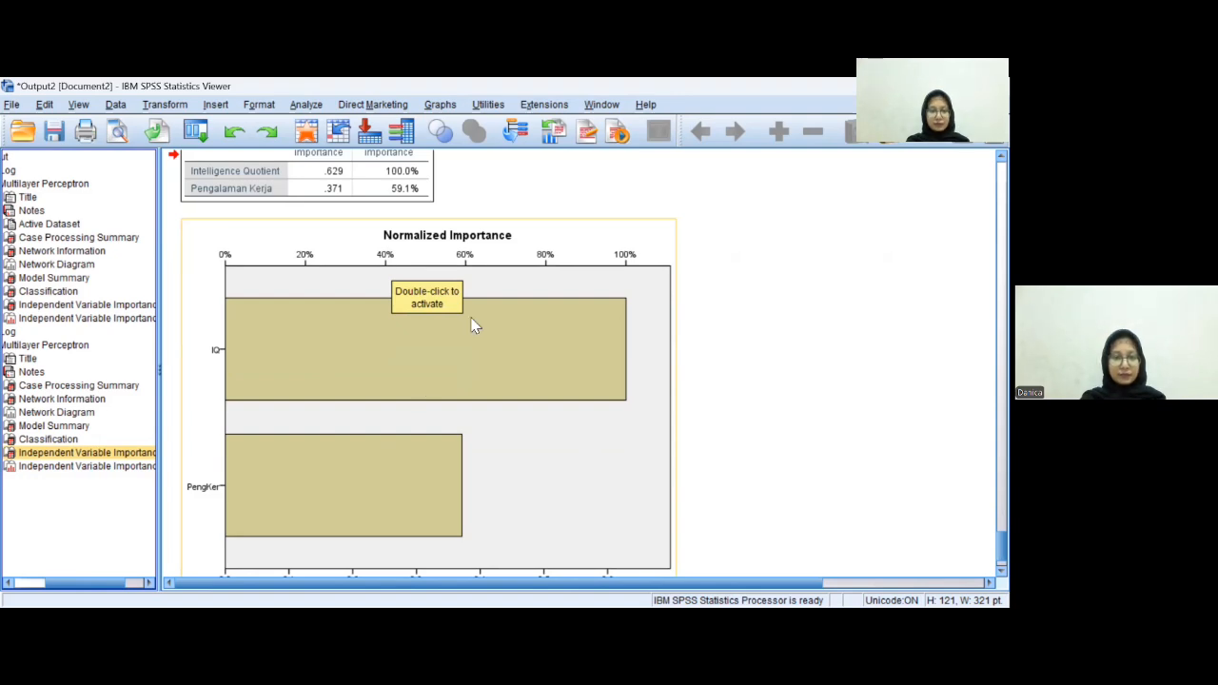
- Switch to the data editor and compare the two saved predicted-value columns against Performa across the cases
{"action": "key", "text": "alt+Tab"}
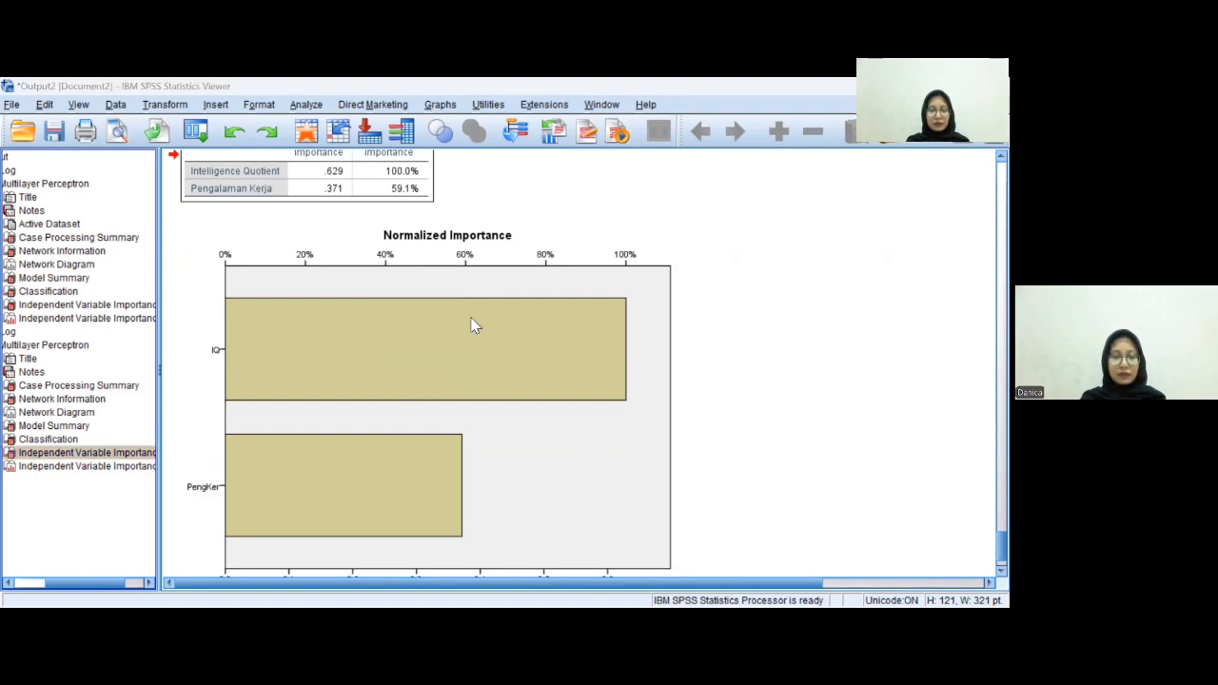
{"action": "left_click", "coordinate": [498, 585]}
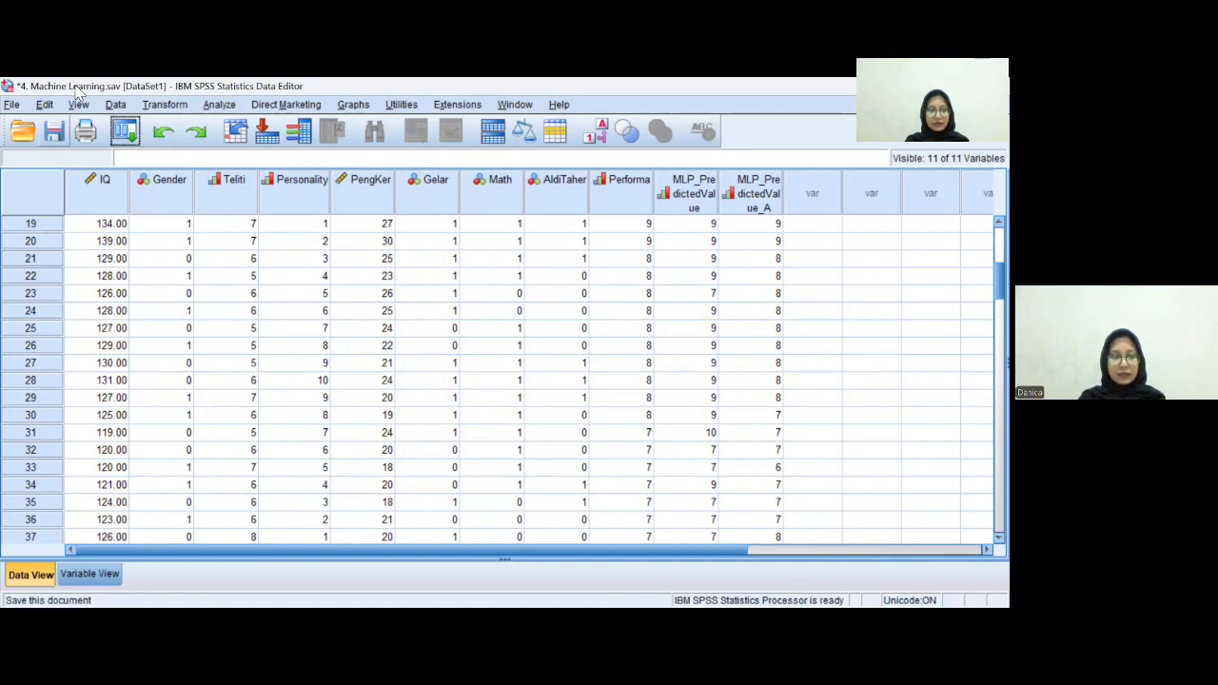
{"action": "scroll", "coordinate": [746, 314], "scroll_direction": "down", "scroll_amount": 13}
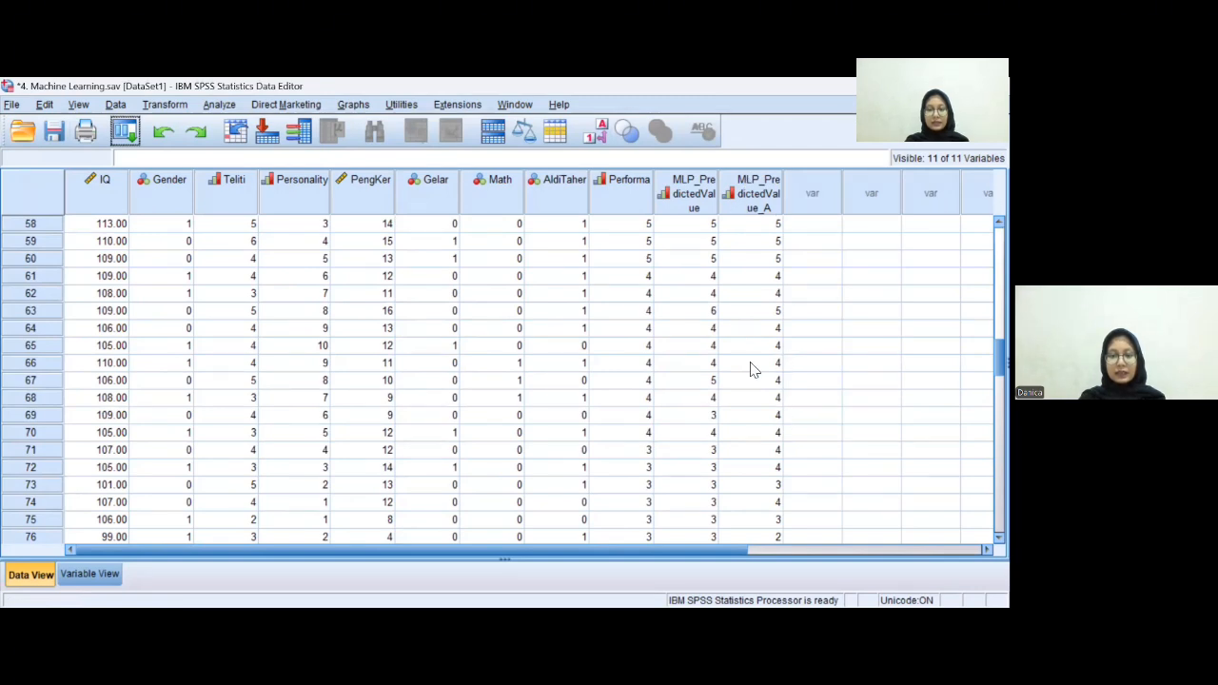
{"action": "scroll", "coordinate": [745, 343], "scroll_direction": "down", "scroll_amount": 4}
{"action": "scroll", "coordinate": [745, 343], "scroll_direction": "down", "scroll_amount": 12}
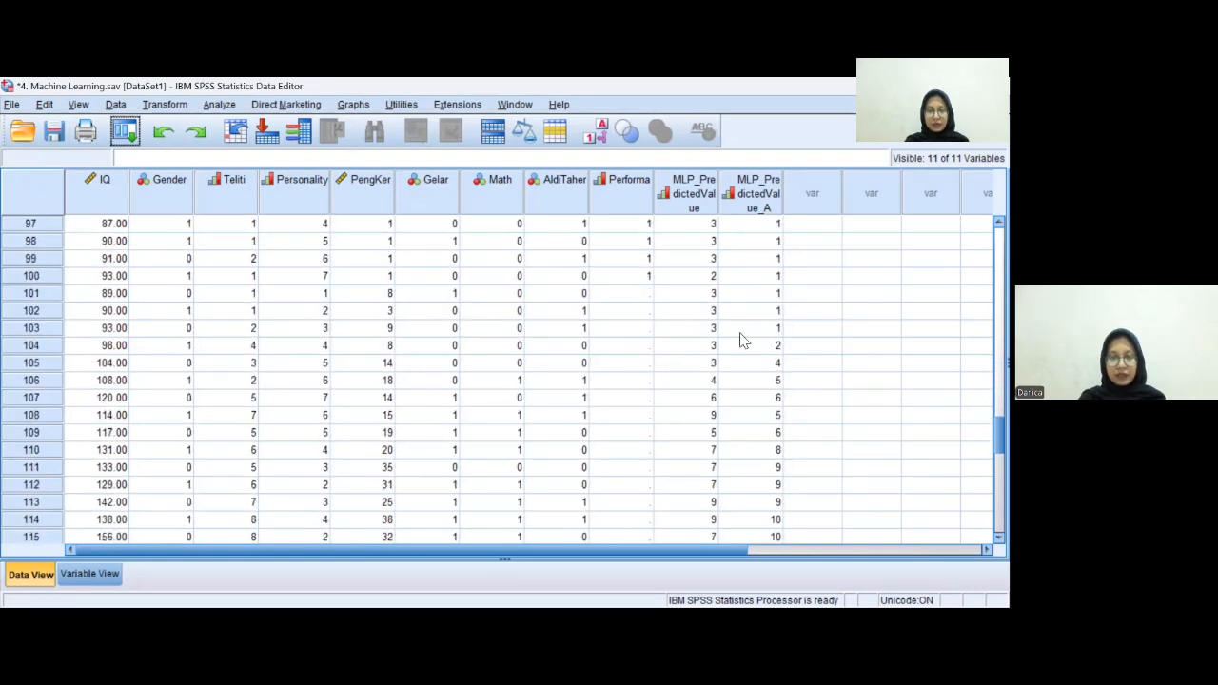
{"action": "scroll", "coordinate": [743, 342], "scroll_direction": "up", "scroll_amount": 3}
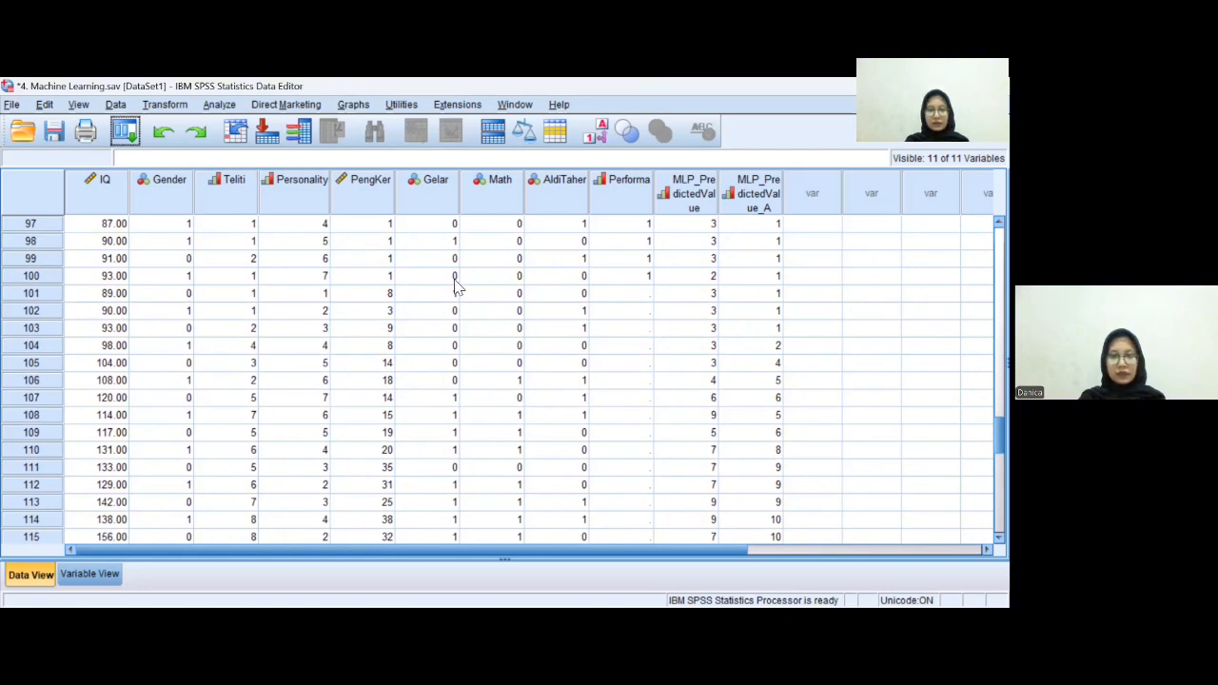
{"action": "left_click", "coordinate": [751, 293]}
{"action": "scroll", "coordinate": [748, 311], "scroll_direction": "down", "scroll_amount": 4}
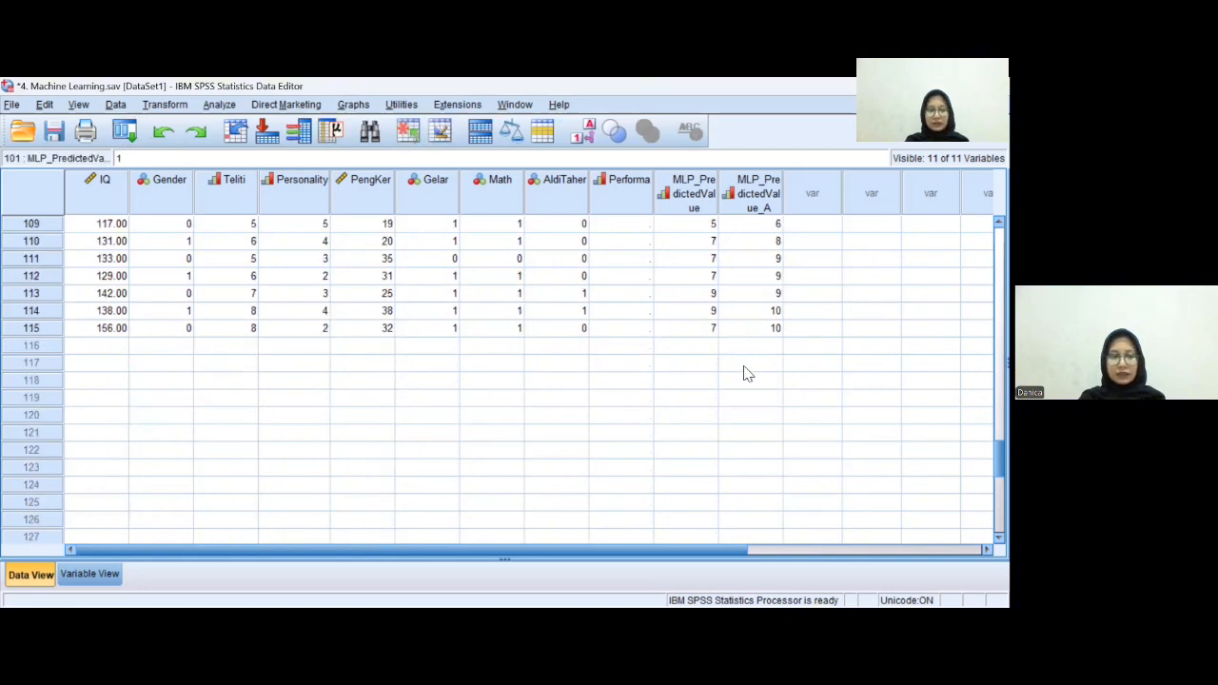
{"action": "left_click", "coordinate": [750, 330]}
{"action": "scroll", "coordinate": [748, 334], "scroll_direction": "up", "scroll_amount": 3}
{"action": "scroll", "coordinate": [747, 335], "scroll_direction": "up", "scroll_amount": 1}
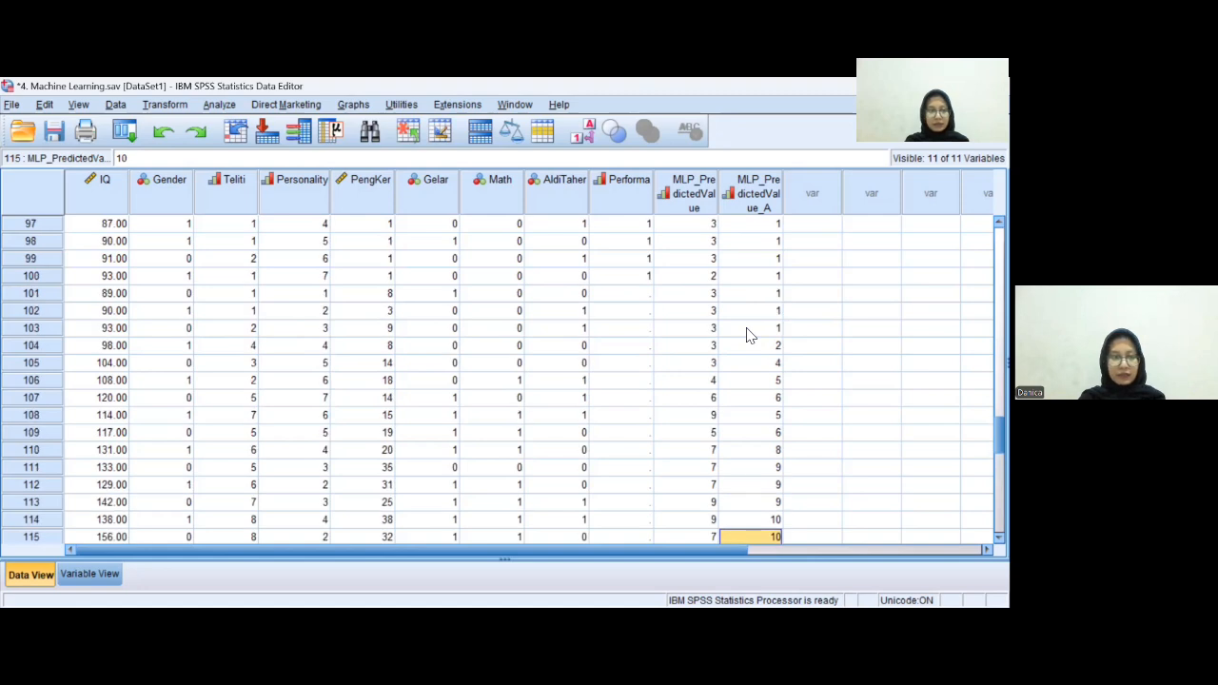
- Examine both models' predicted values for the new cases 101 to 115 at the end of the dataset
{"action": "scroll", "coordinate": [747, 335], "scroll_direction": "down", "scroll_amount": 1}
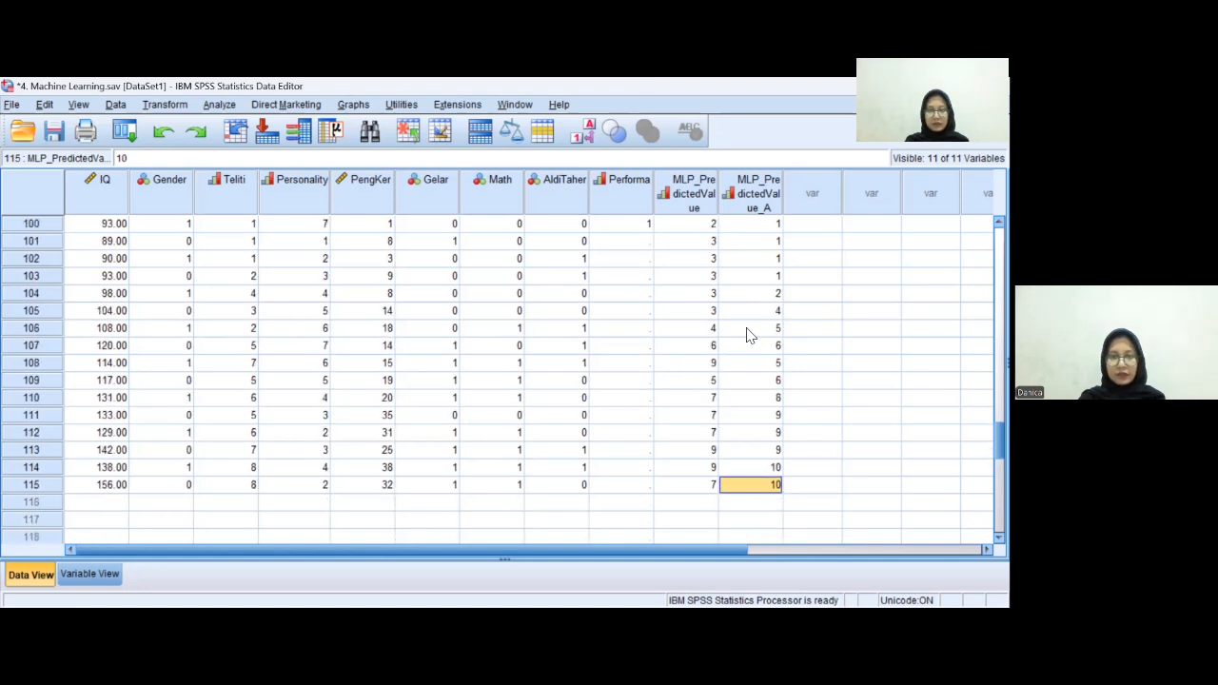
{"action": "scroll", "coordinate": [747, 335], "scroll_direction": "down", "scroll_amount": 1}
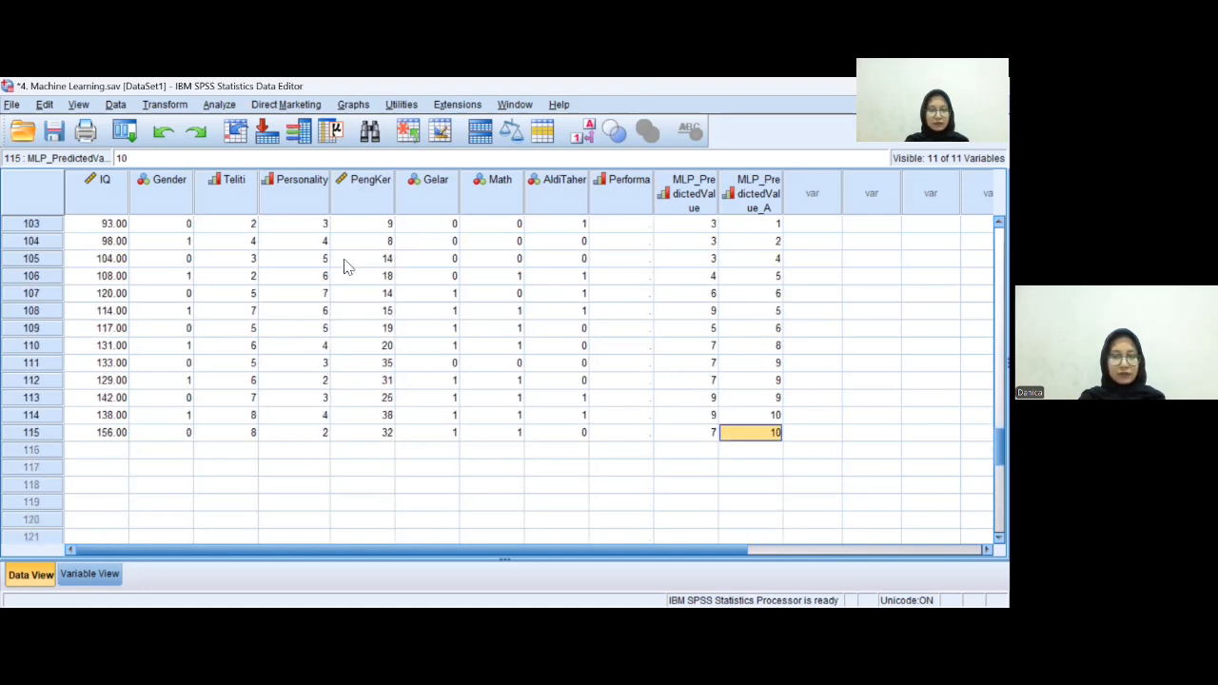
{"action": "key", "text": "Up"}
{"action": "key", "text": "Up"}
{"action": "key", "text": "Up"}
{"action": "key", "text": "Up"}
{"action": "key", "text": "Up"}
{"action": "key", "text": "Up"}
{"action": "key", "text": "Up"}
{"action": "key", "text": "Up"}
{"action": "key", "text": "Up"}
{"action": "key", "text": "Up"}
{"action": "key", "text": "Up"}
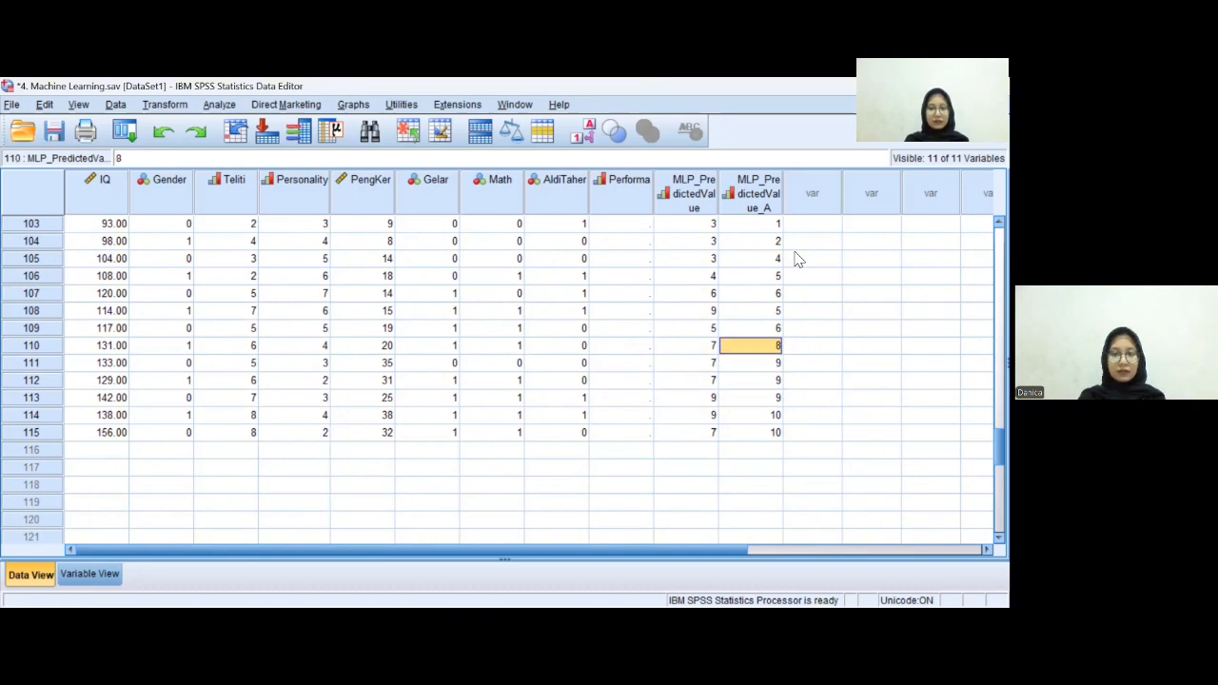
{"action": "key", "text": "Up"}
{"action": "key", "text": "Up"}
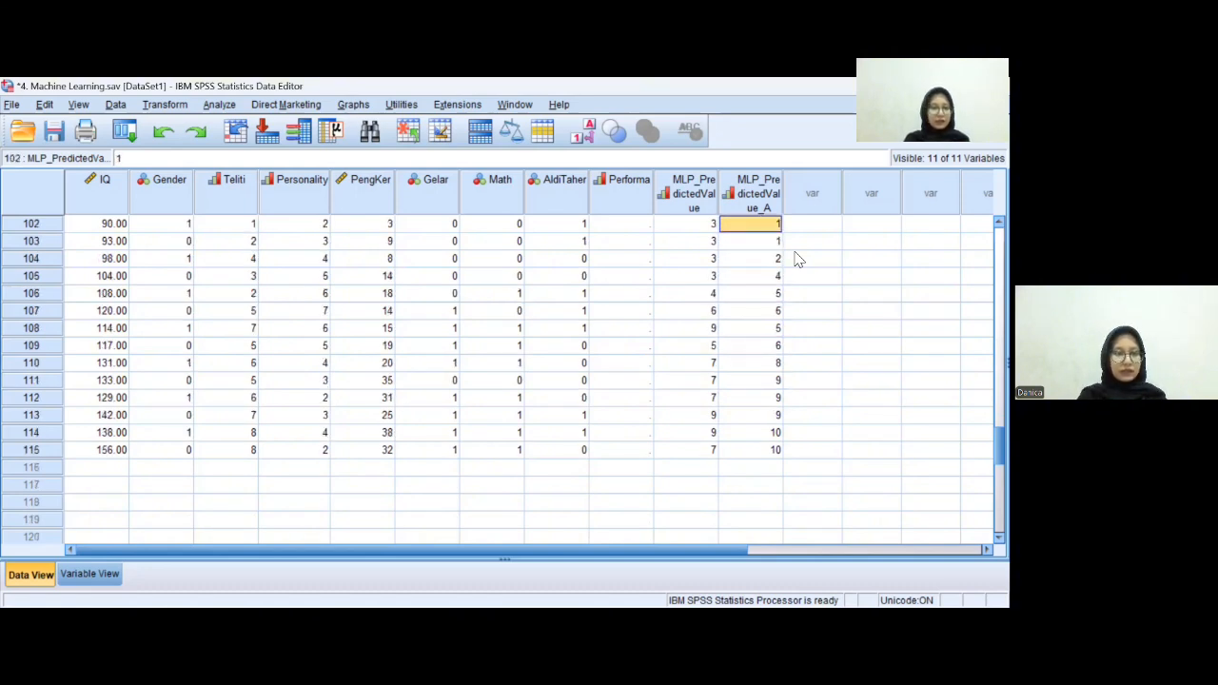
{"action": "key", "text": "Up"}
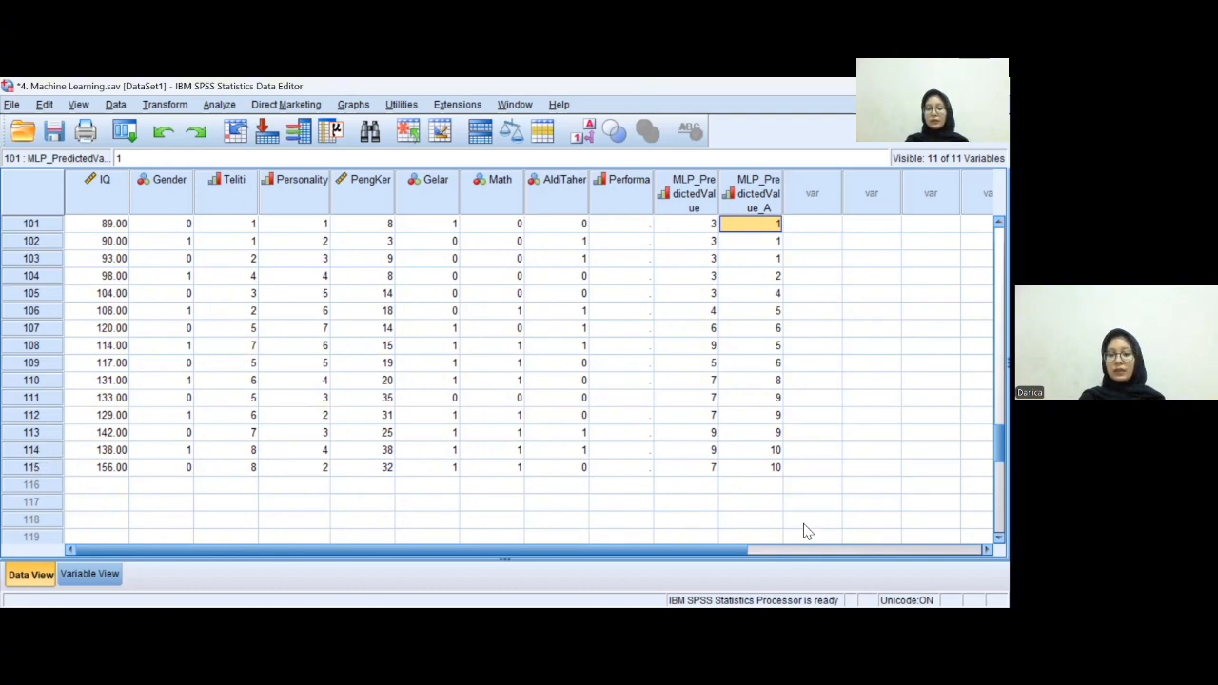
{"action": "left_click", "coordinate": [758, 451]}
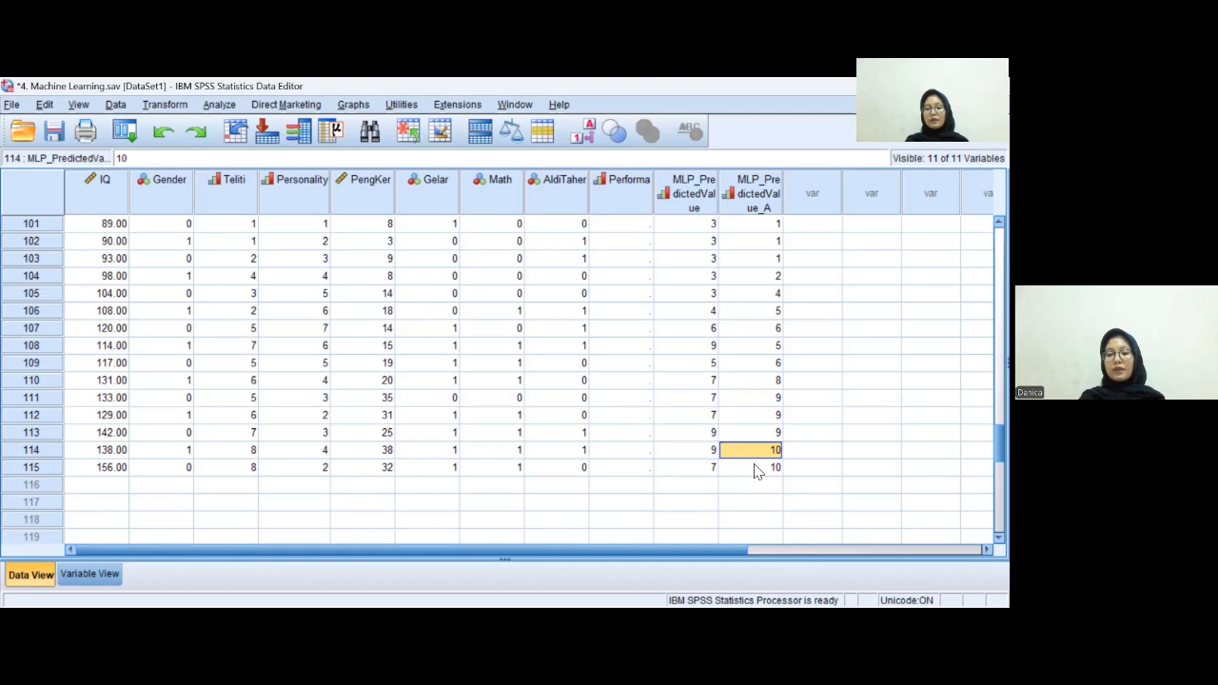
{"action": "left_click", "coordinate": [757, 471]}
{"action": "key", "text": "Up"}
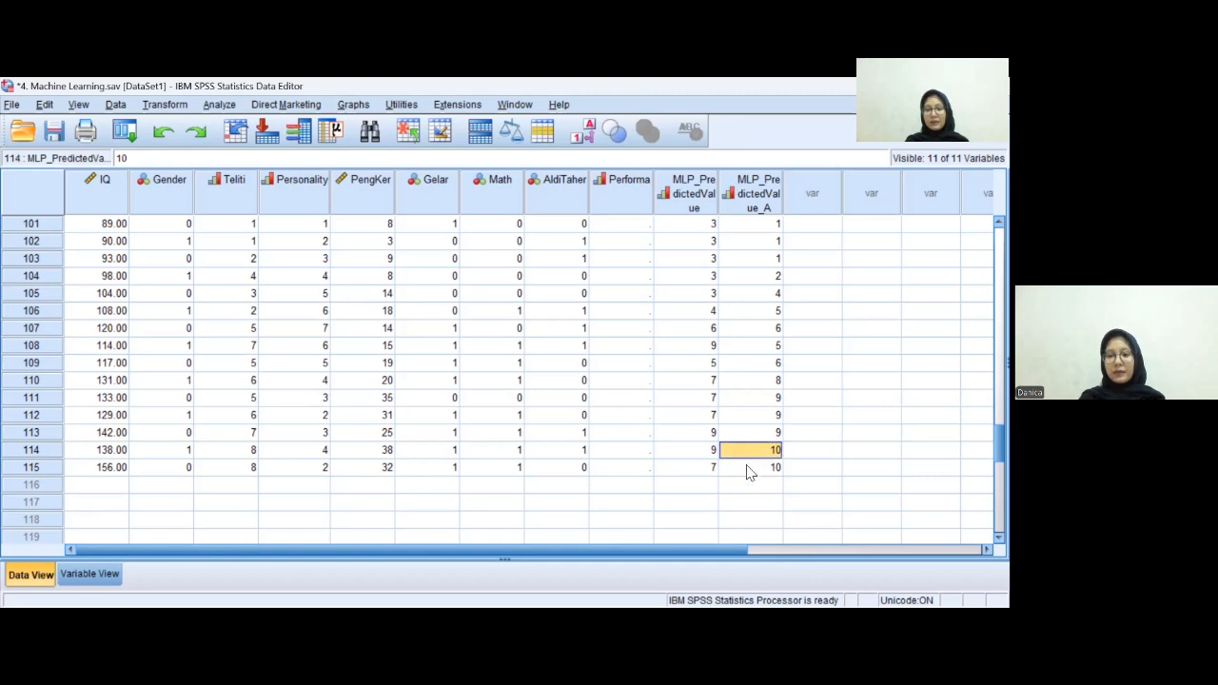
{"action": "left_click", "coordinate": [749, 469]}
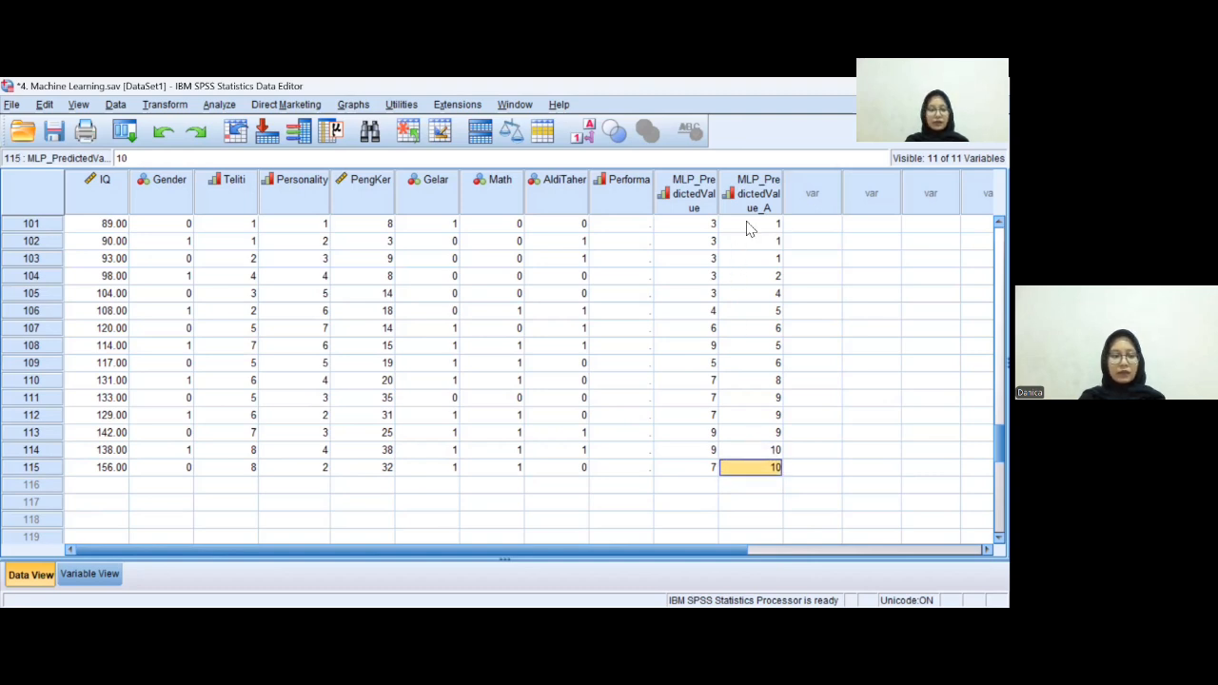
{"action": "left_click", "coordinate": [741, 436]}
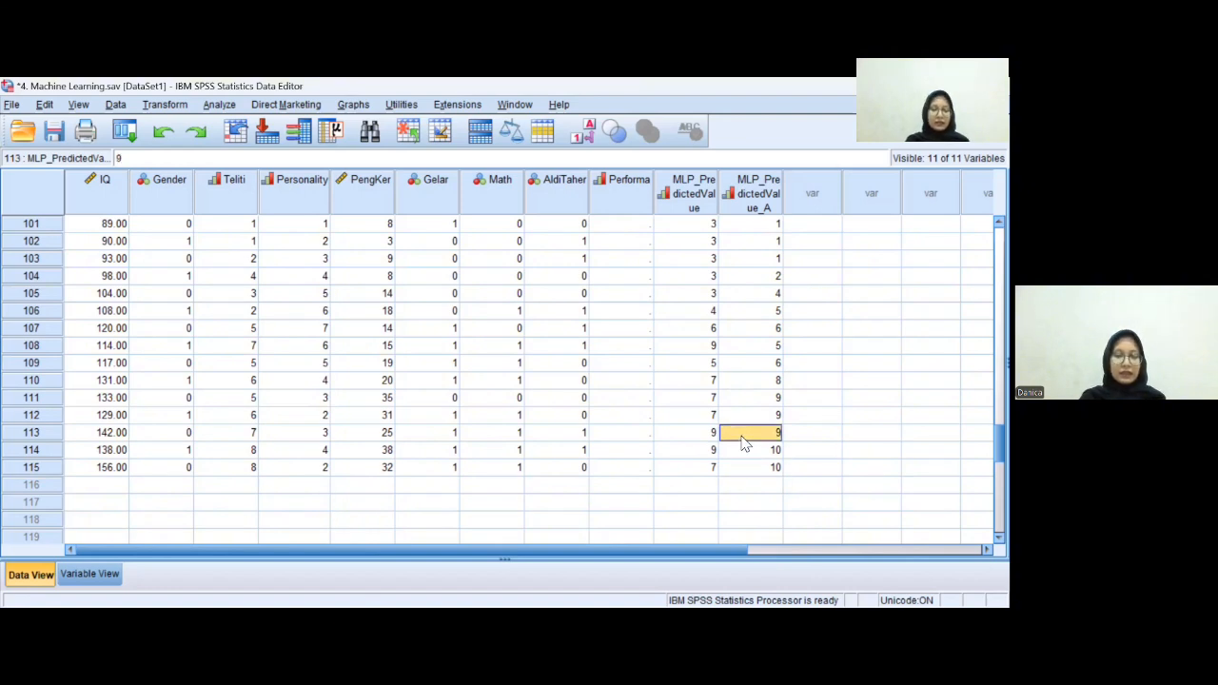